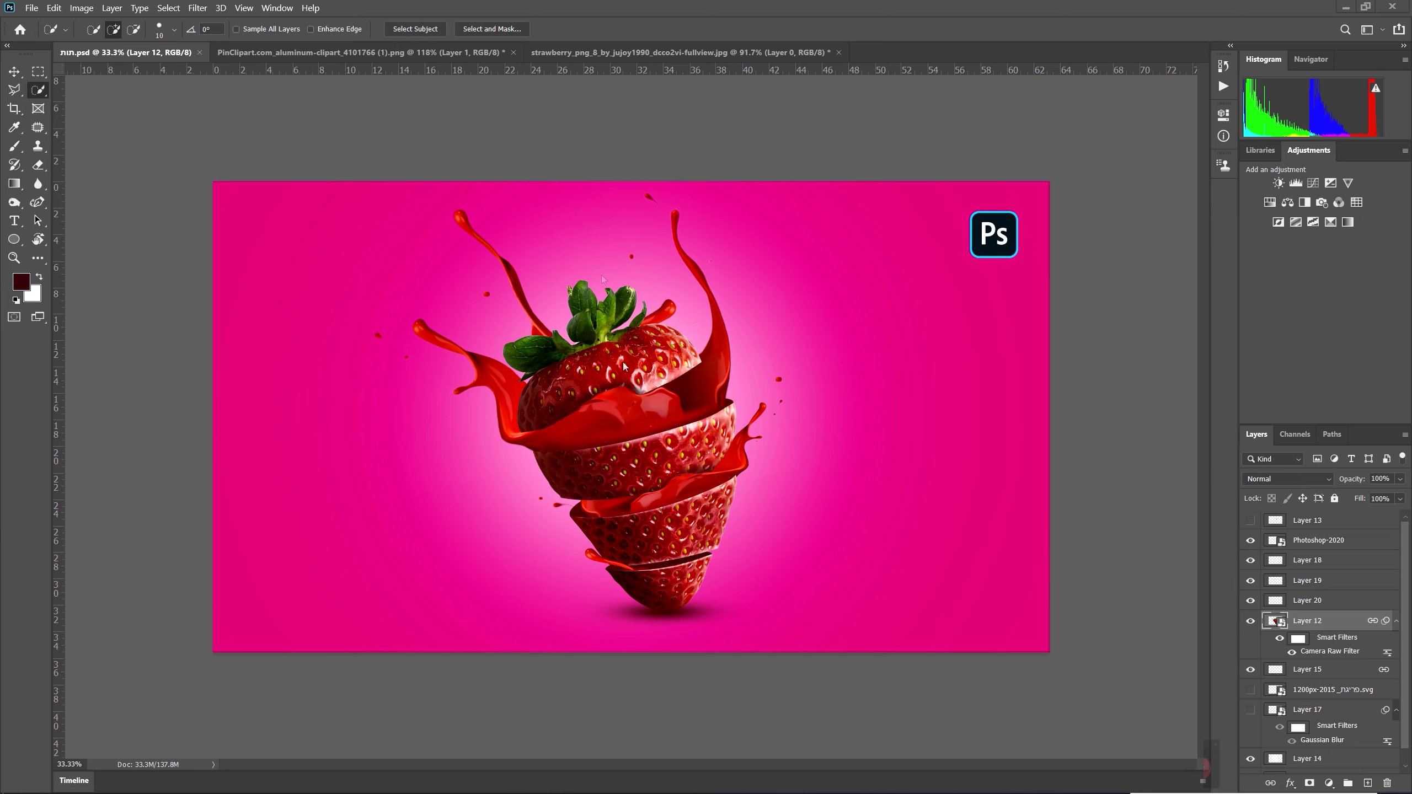
- Create a new landscape document of 2560 x 1440 px at 72 ppi with a white background
right_click(925, 52)
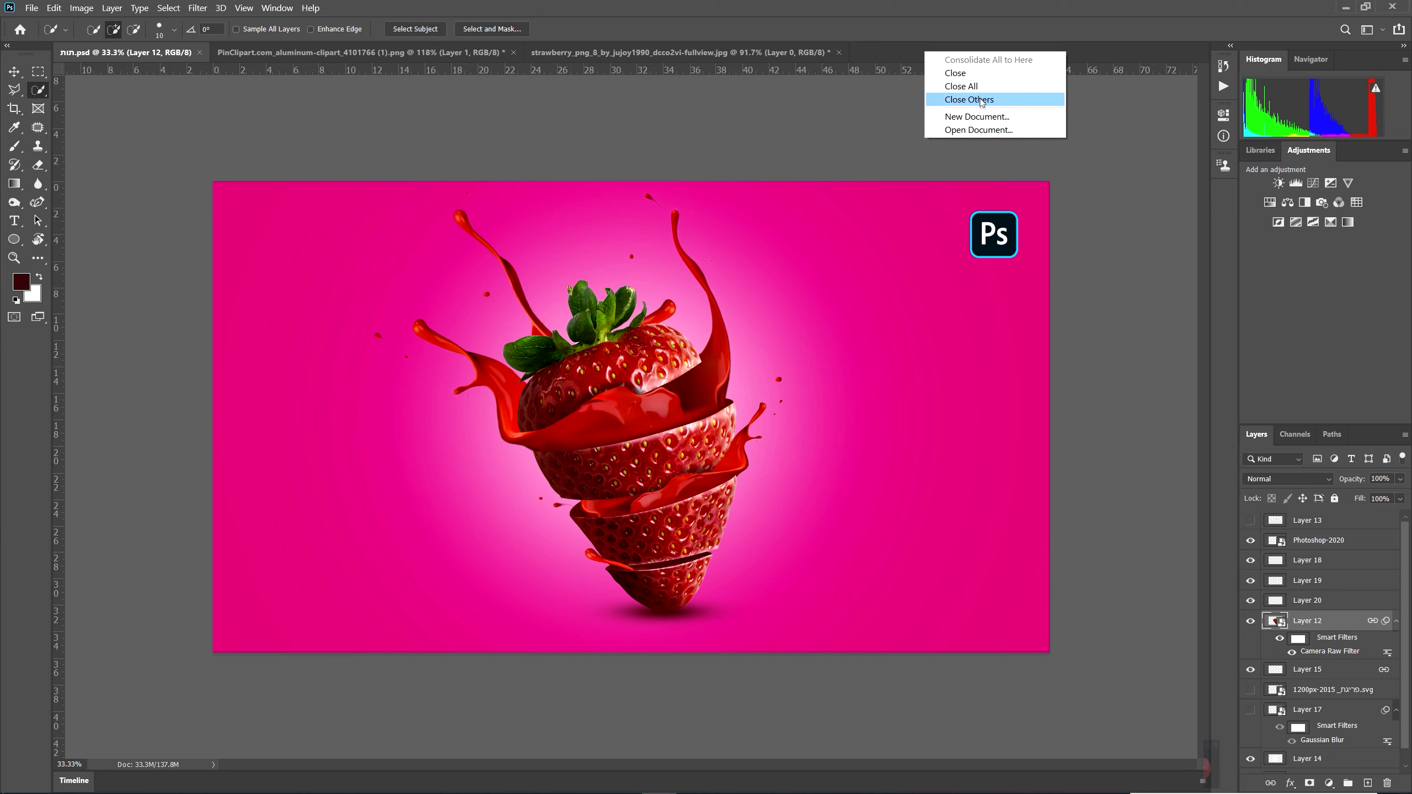
click(36, 9)
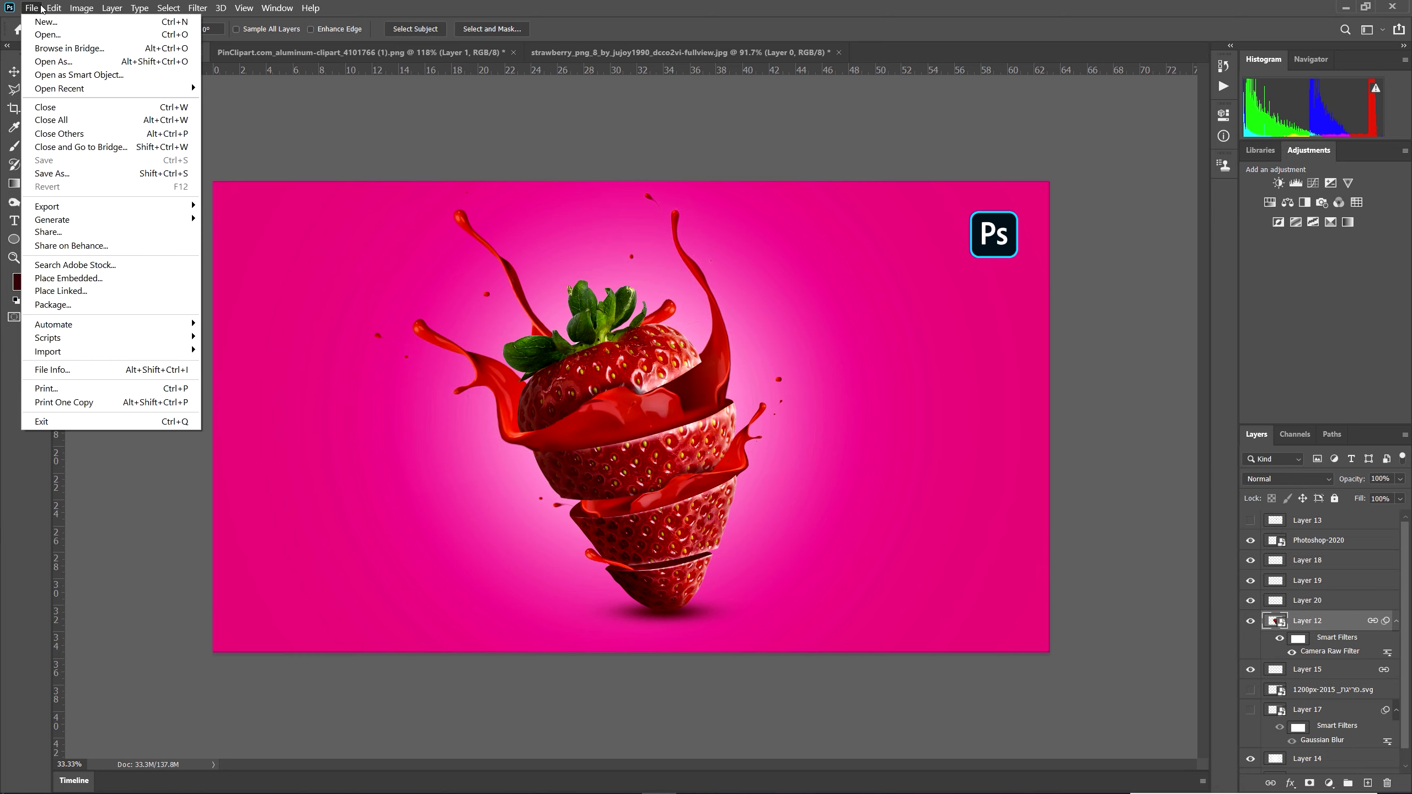
click(47, 22)
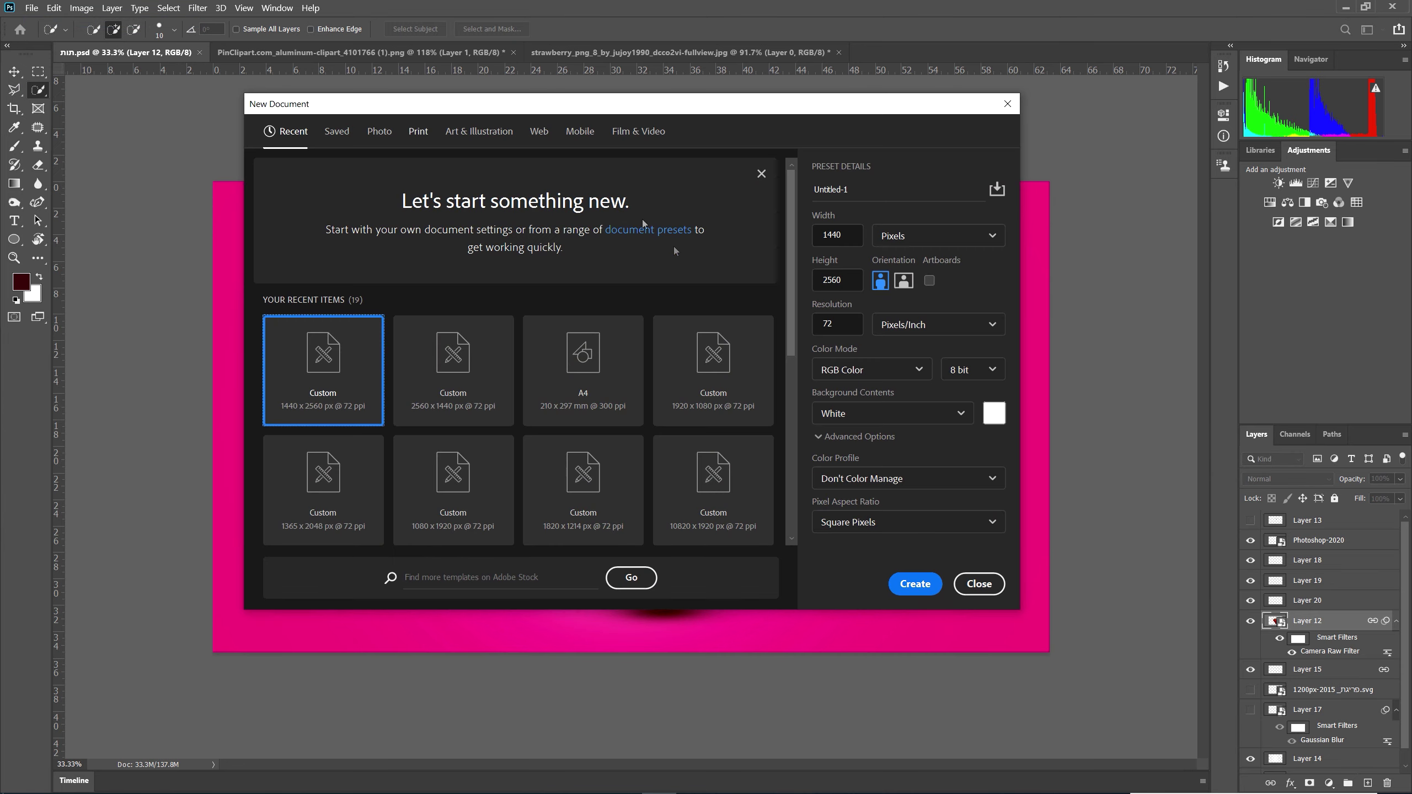
key(Return)
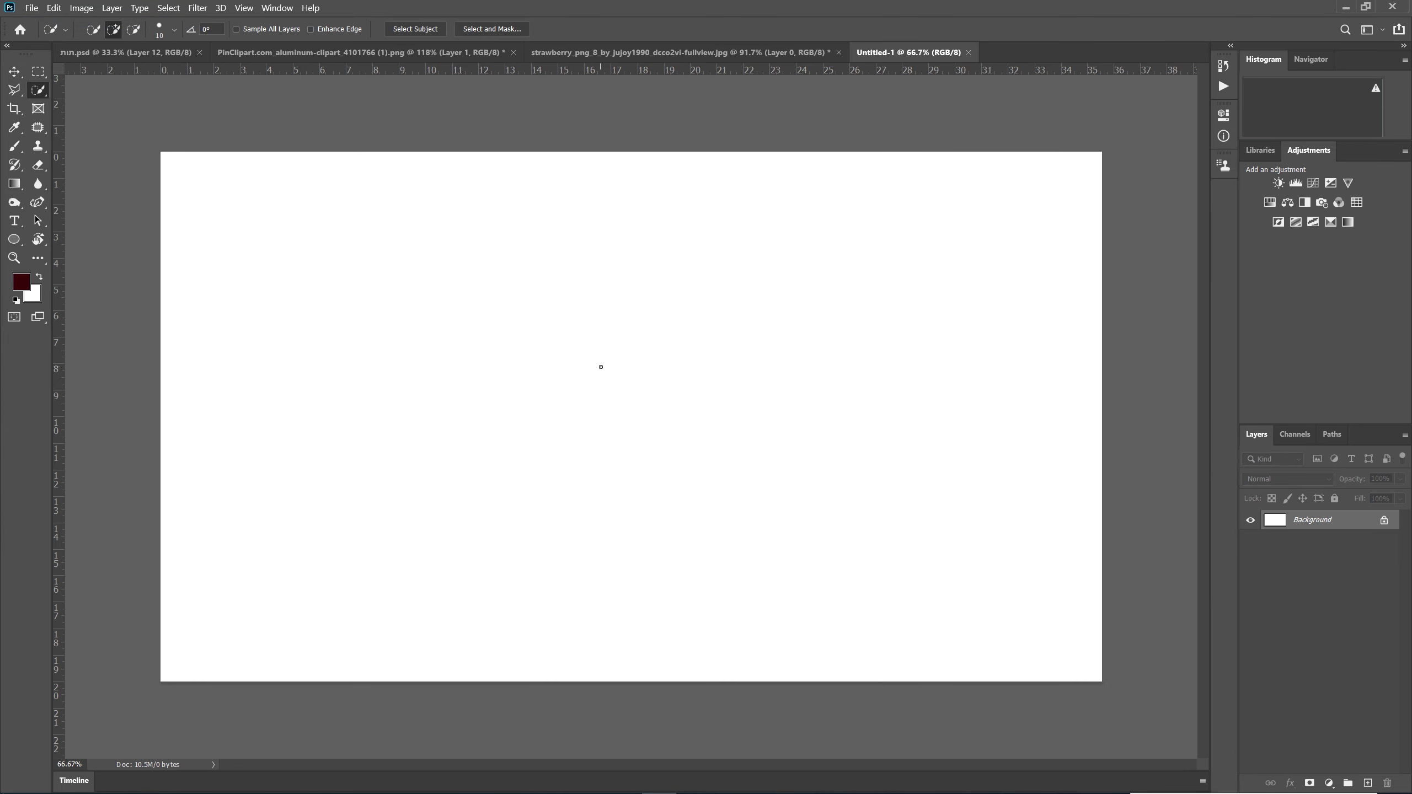
- Copy the whole strawberry from its image document into the centre of the new blank document with the Move tool
key(ctrl+shift+Tab)
scroll(645, 306, down, 2)
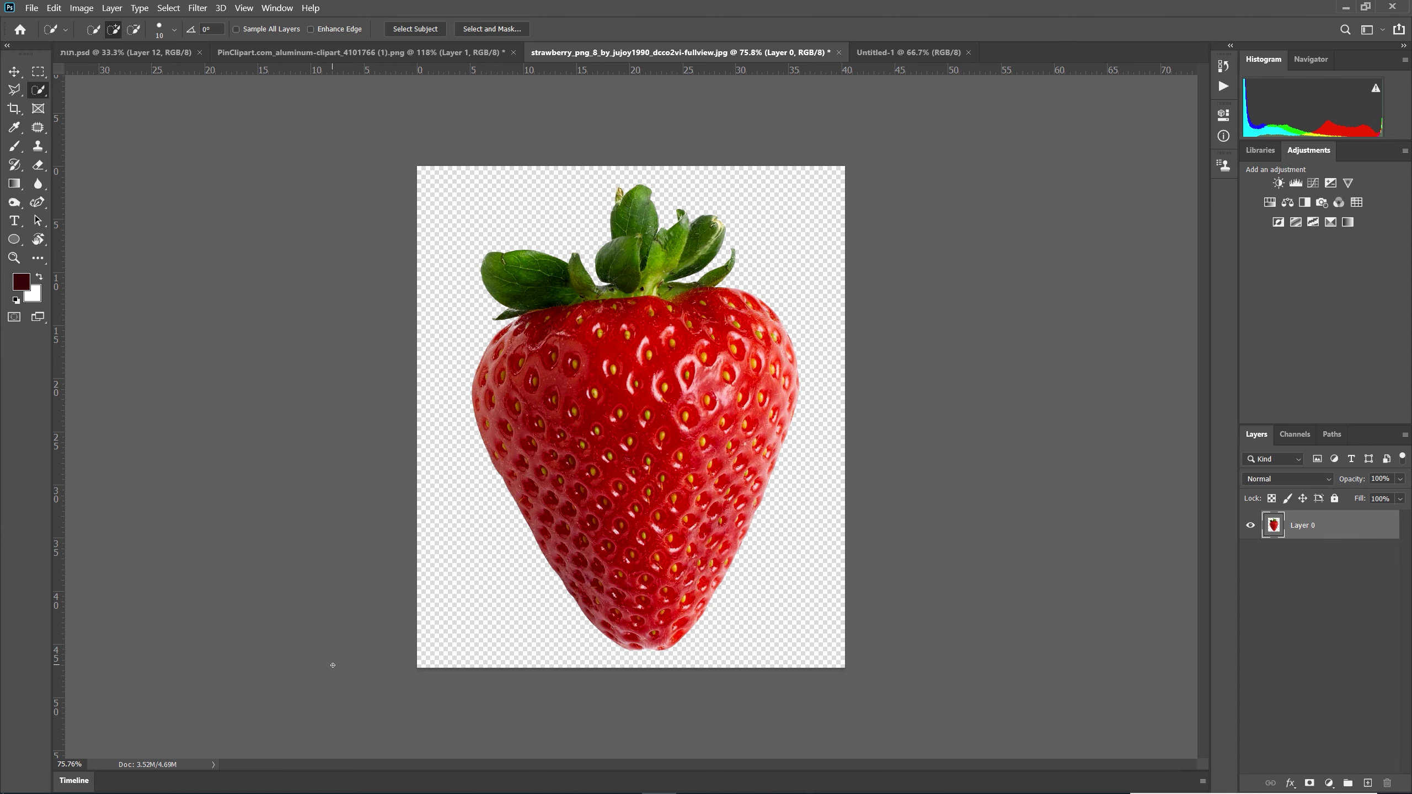
click(902, 50)
click(361, 52)
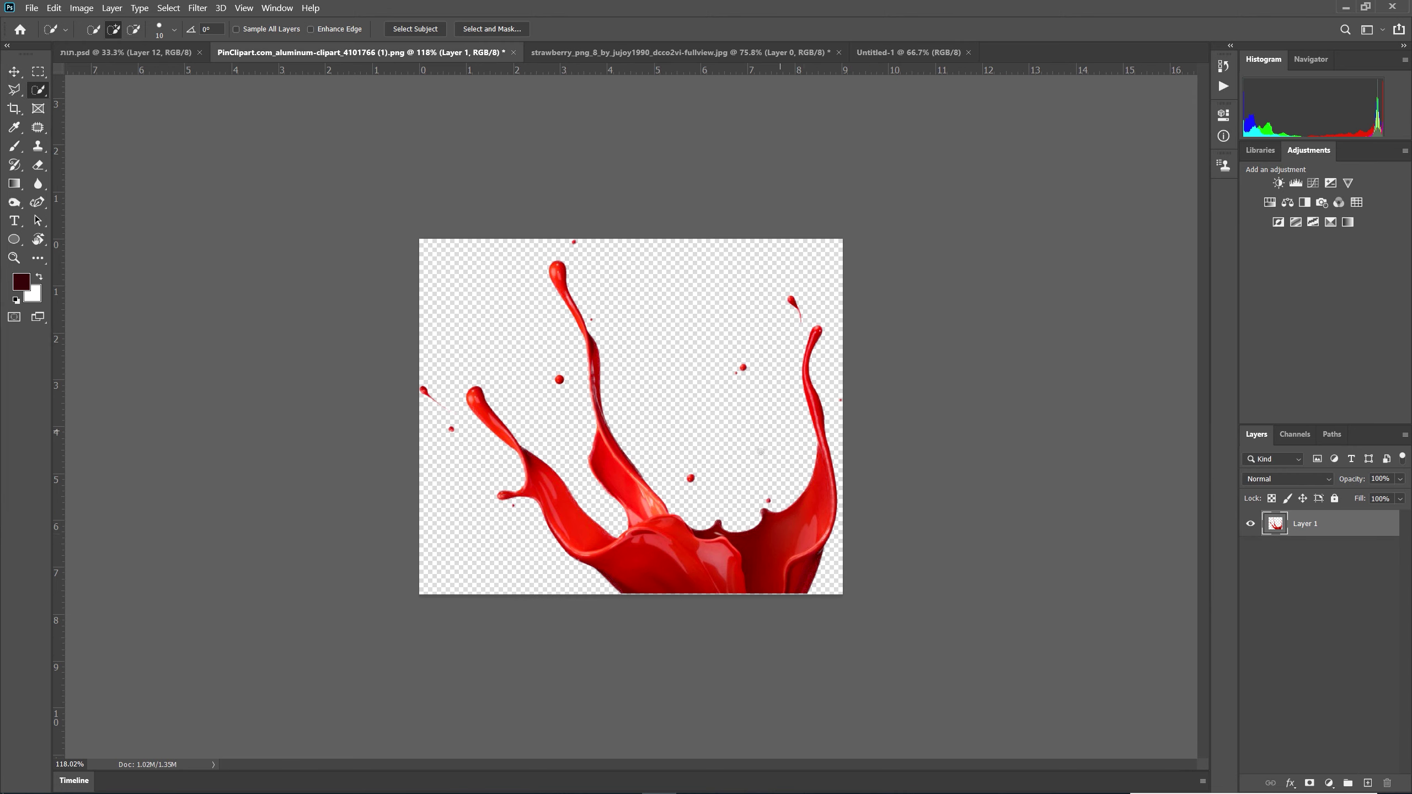
click(603, 53)
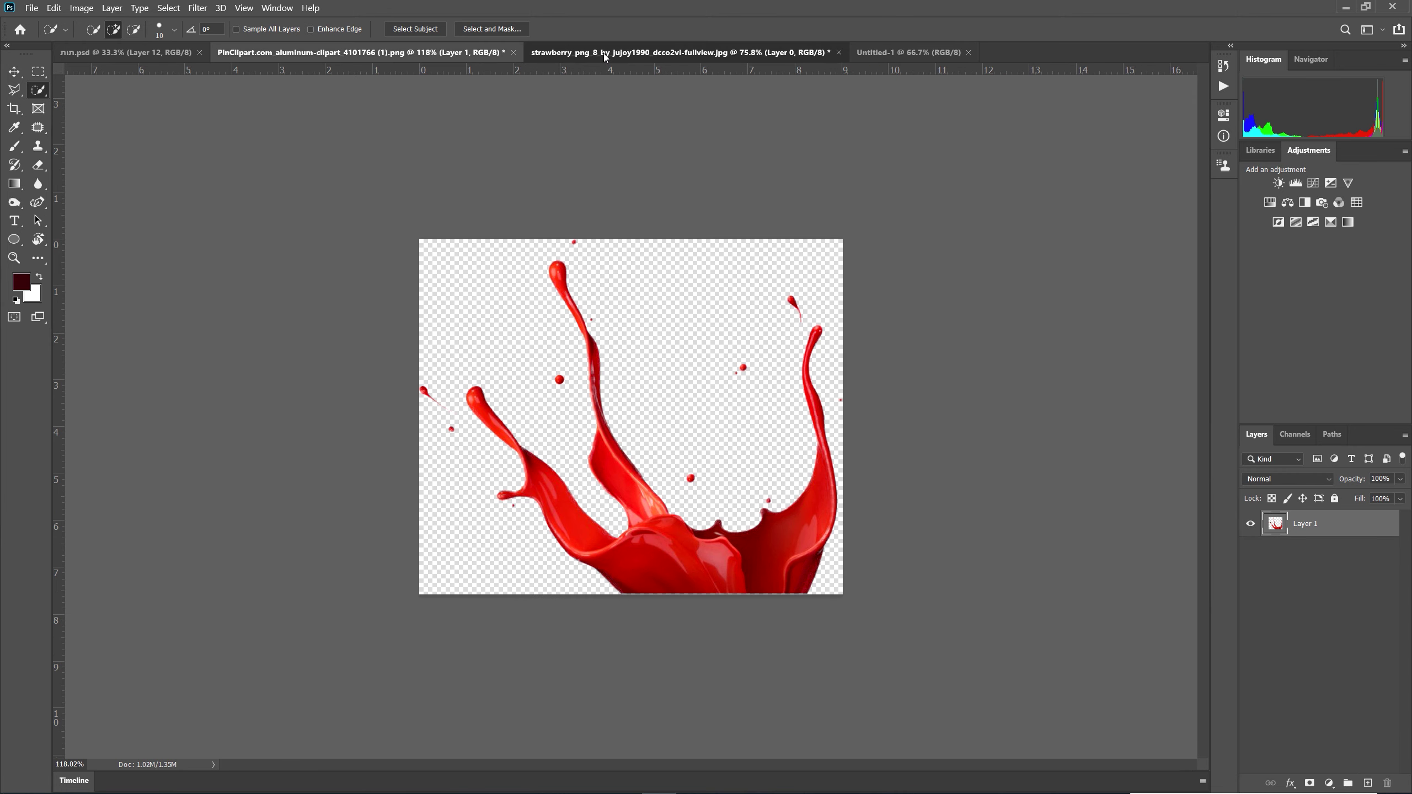
click(14, 71)
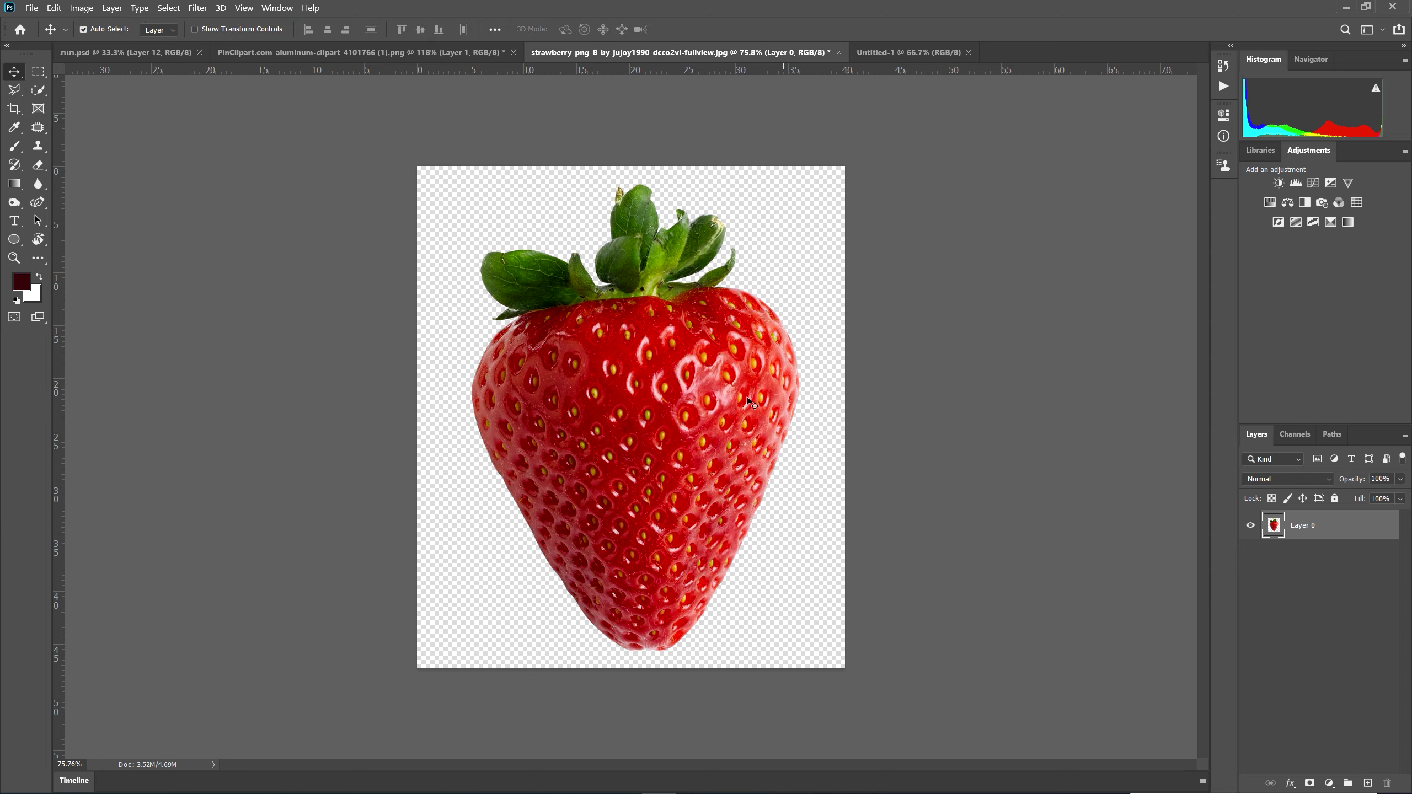
drag(888, 1, 625, 409)
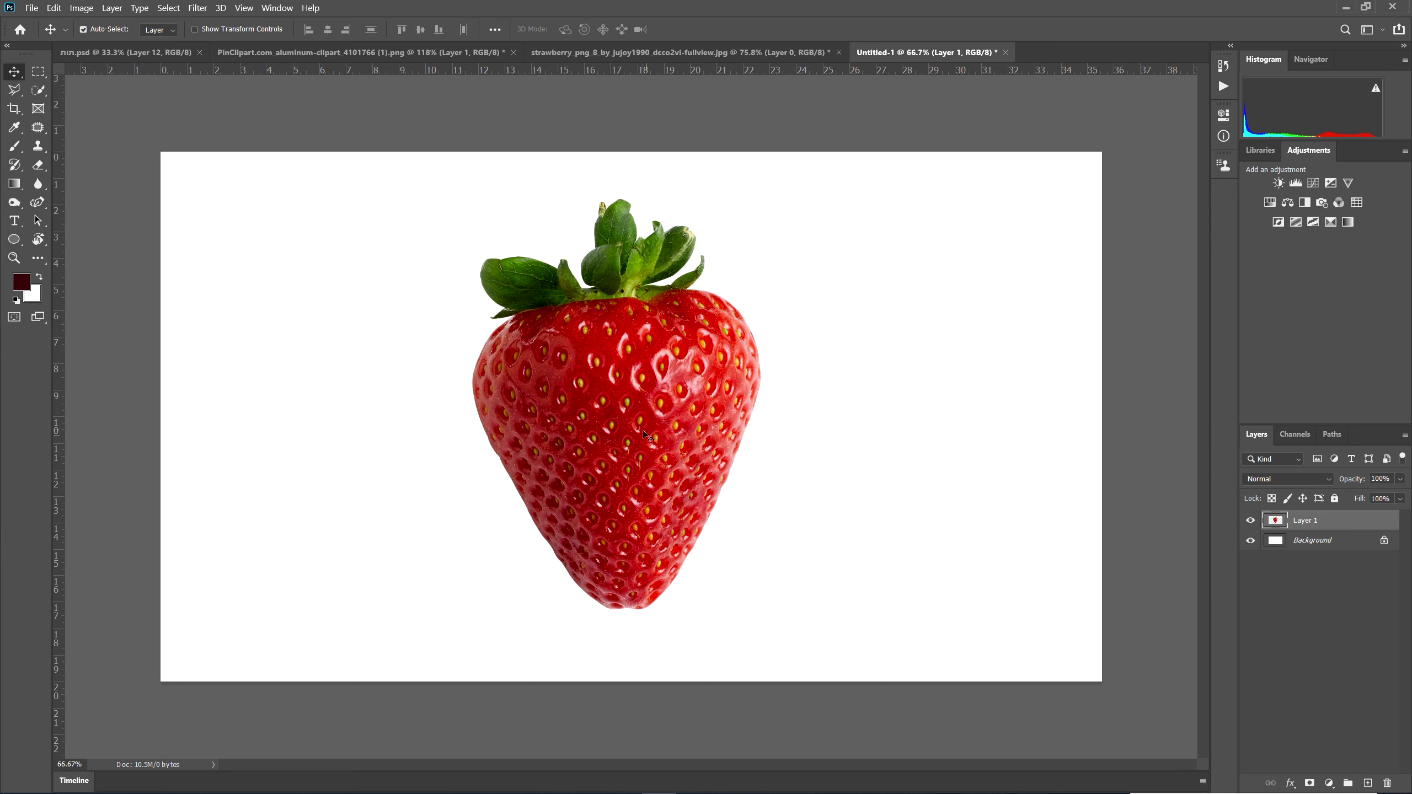
- Rotate the strawberry slightly counterclockwise with Free Transform and apply the change
key(ctrl)
key(ctrl+t)
drag(837, 336, 821, 322)
key(Return)
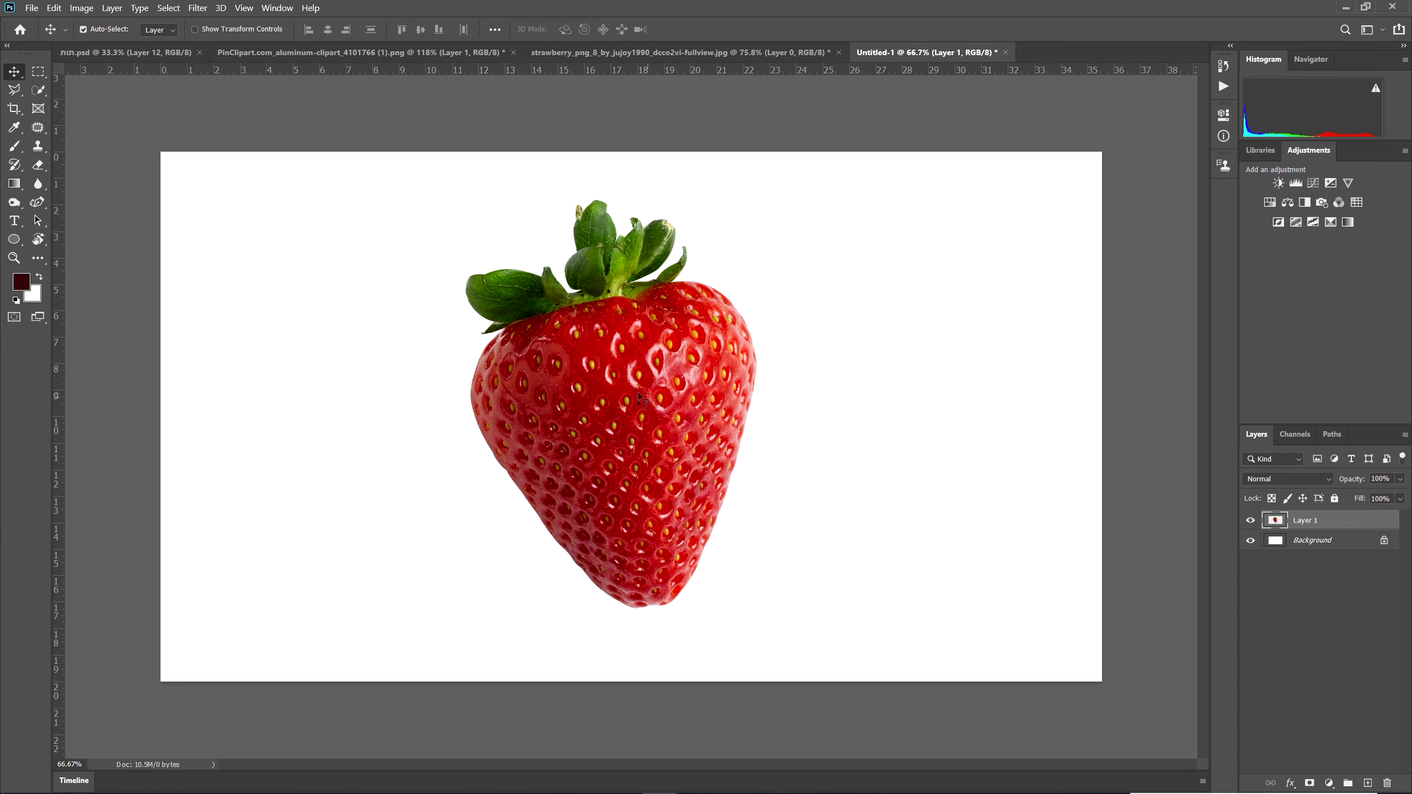
- Move the tilted strawberry slightly down and scale it proportionally to a slightly smaller size
key(ctrl+minus)
key(ctrl+minus)
key(ctrl+plus)
key(ctrl+plus)
drag(628, 424, 630, 438)
key(ctrl+t)
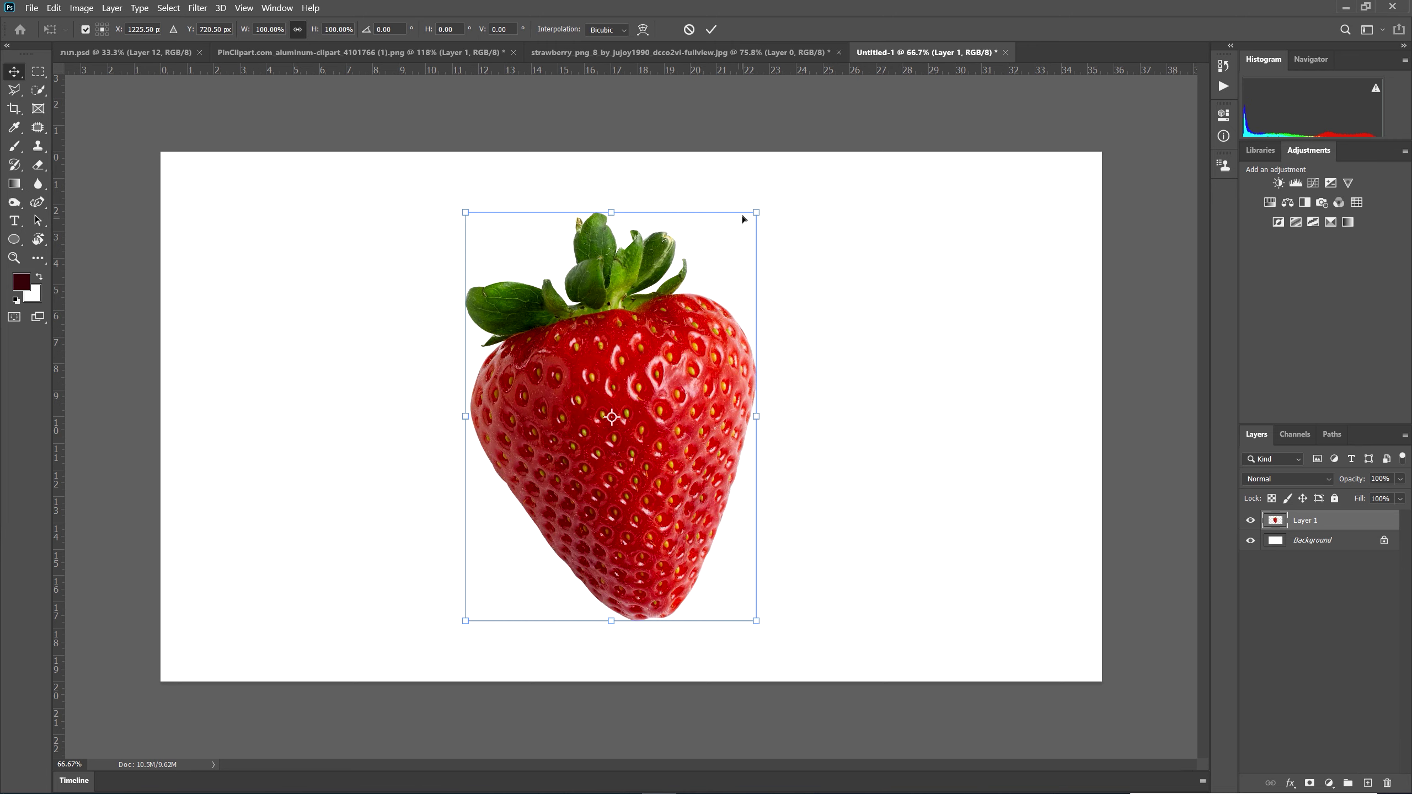
drag(757, 211, 734, 243)
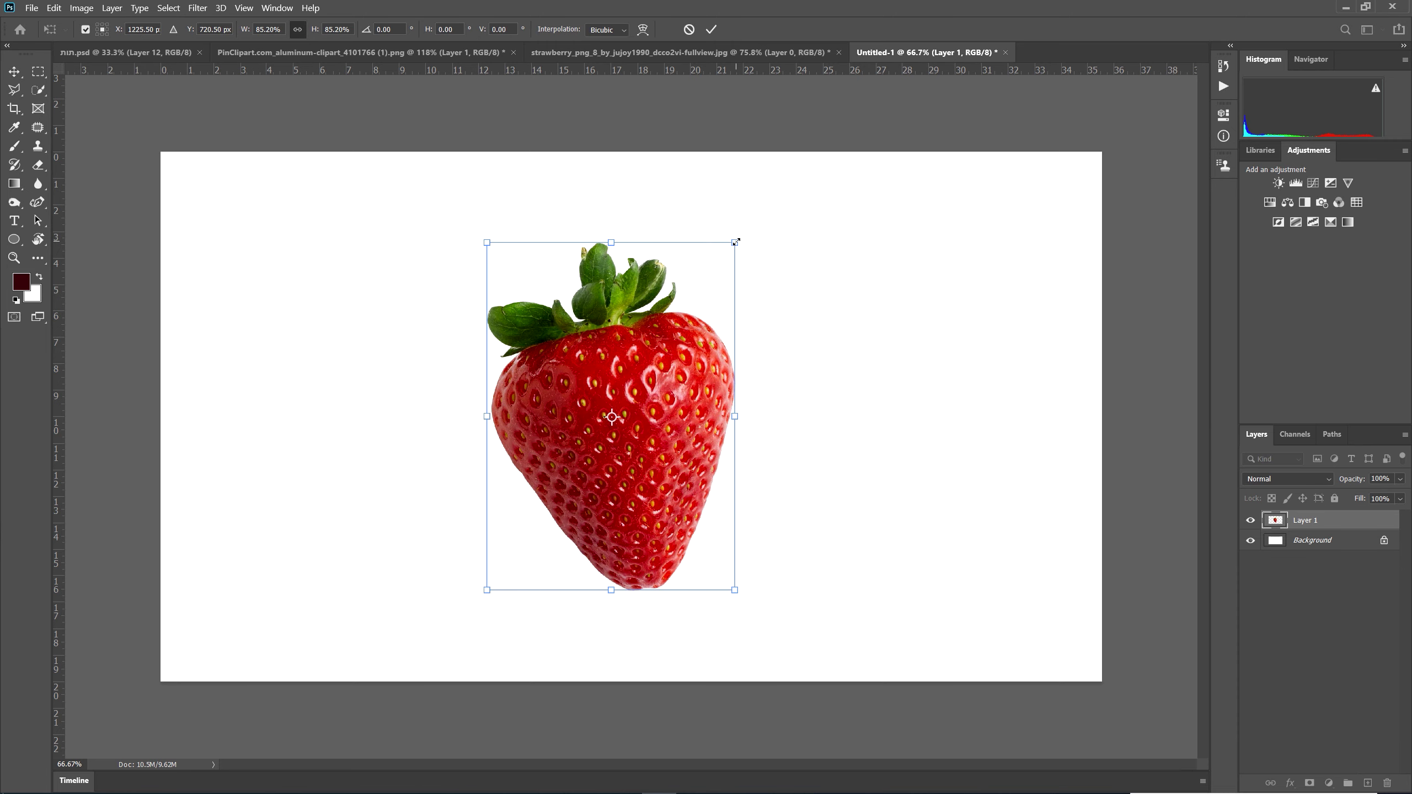
drag(735, 242, 752, 219)
key(Return)
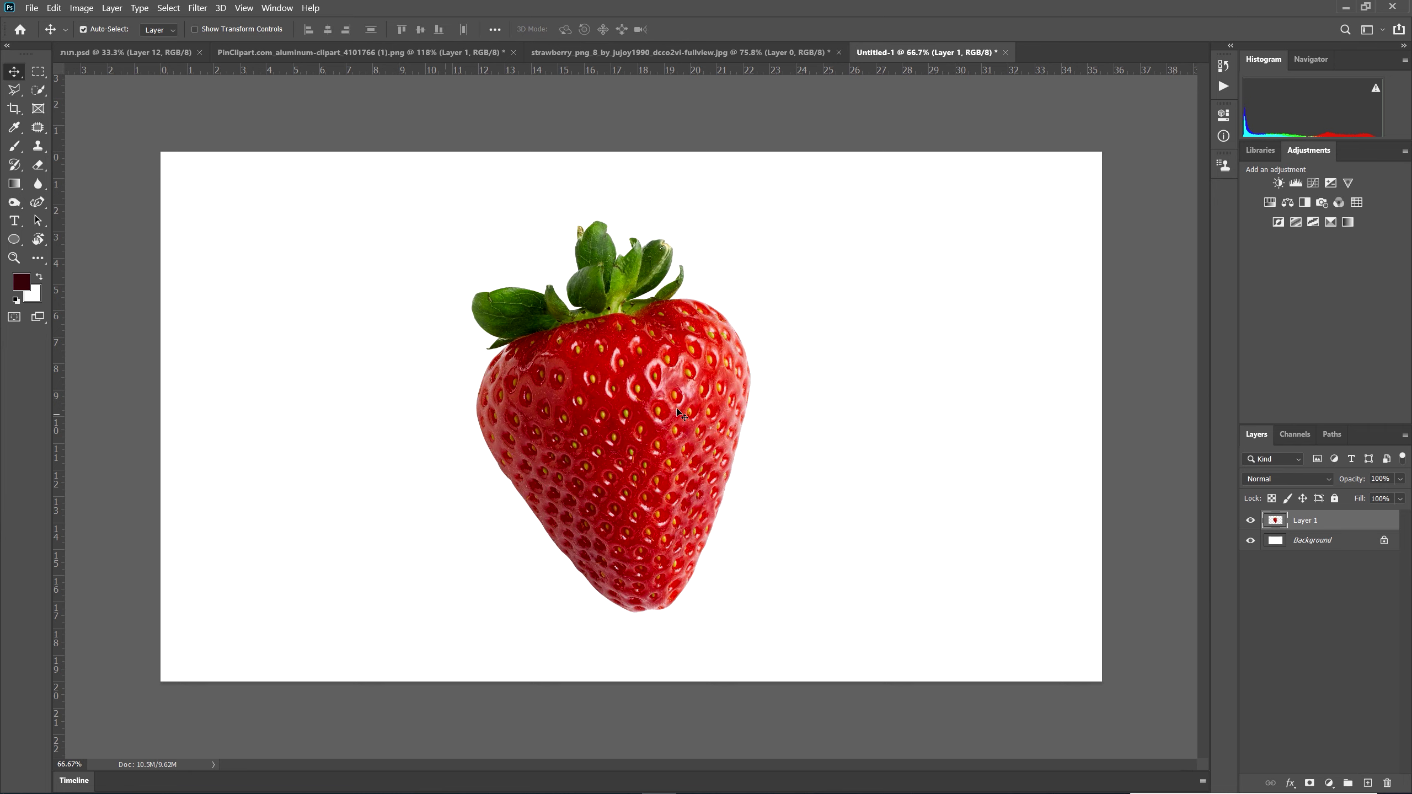
- Draw a closed path around the strawberry's tip with the Curvature Pen tool, with its upper edge sagging across the fruit
scroll(676, 408, down, 1)
scroll(648, 395, up, 1)
scroll(648, 395, up, 2)
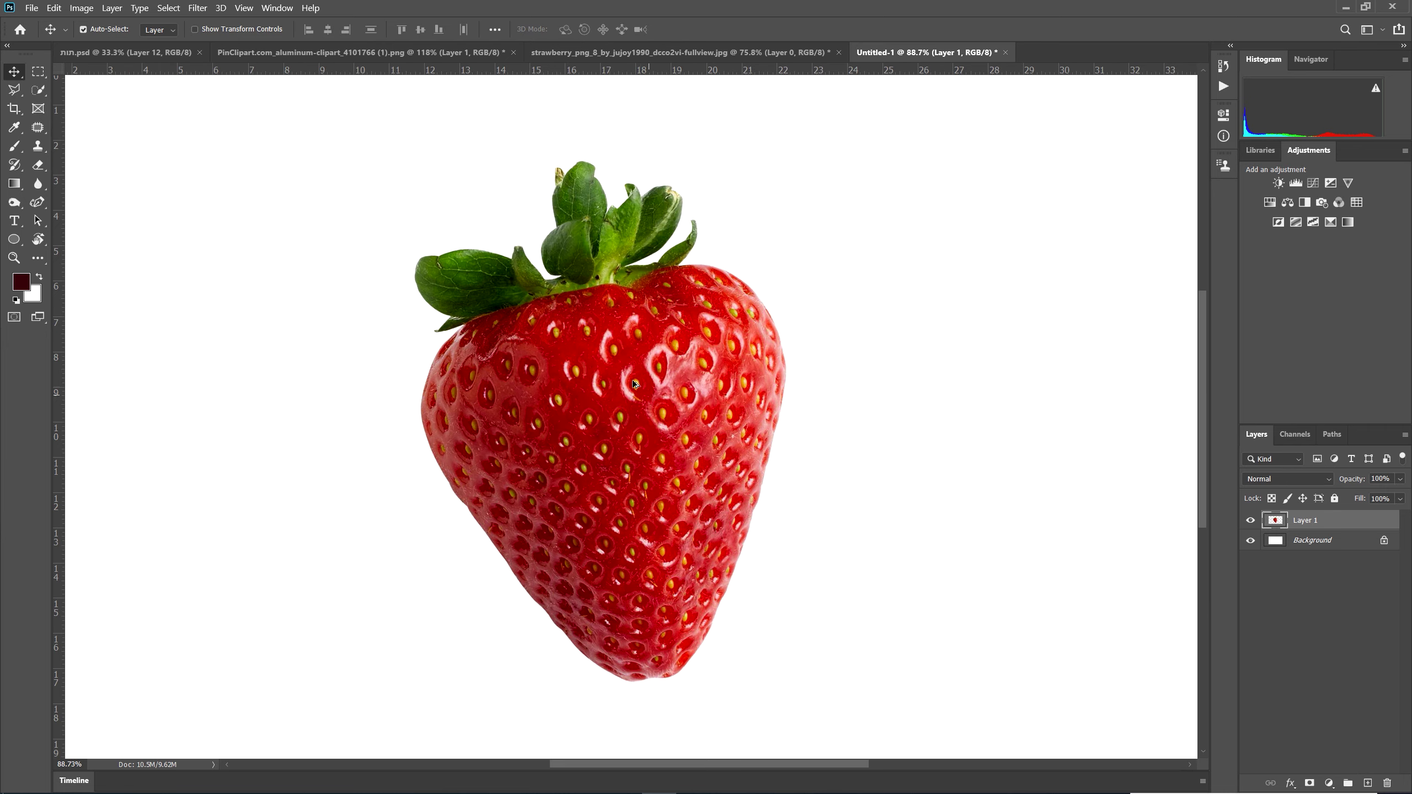
click(39, 204)
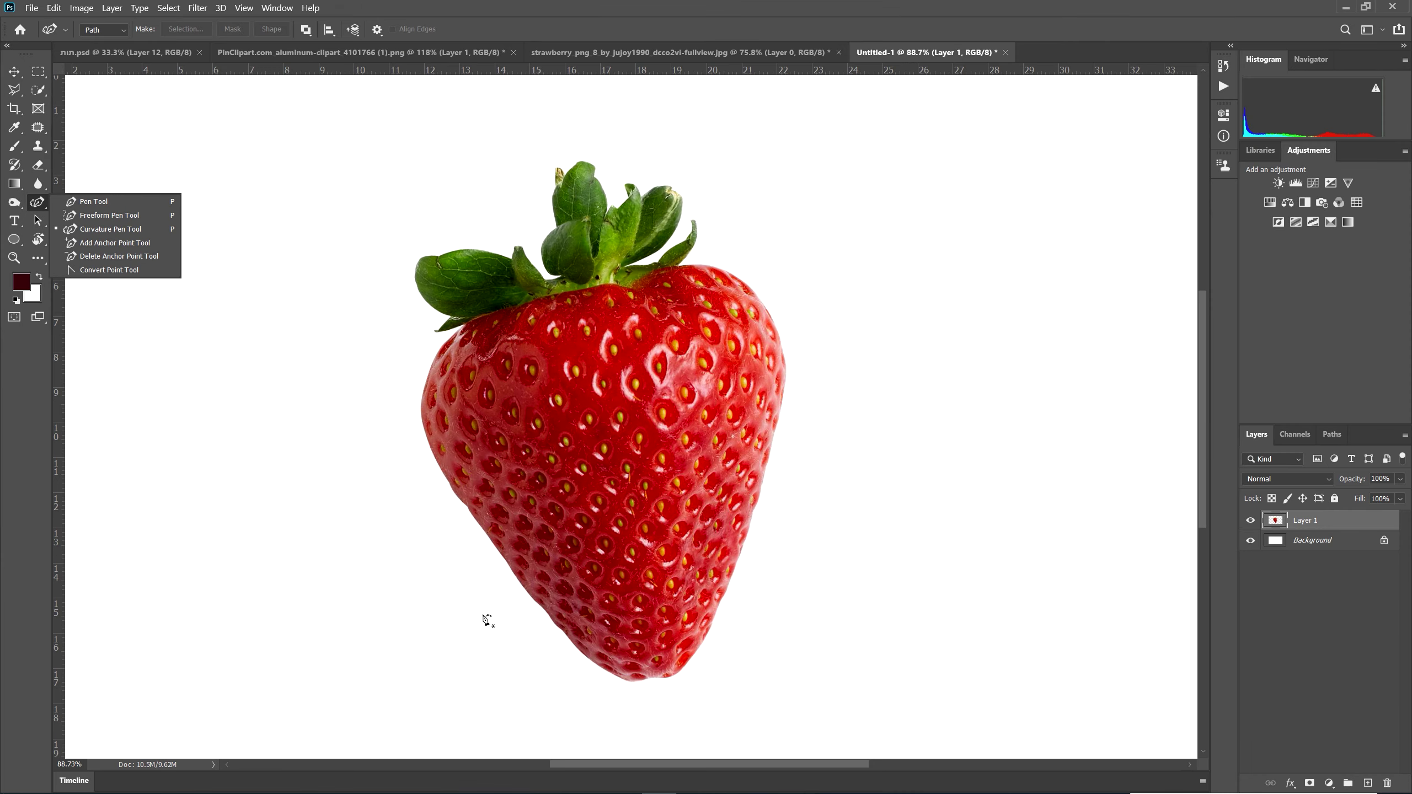
click(482, 607)
click(748, 589)
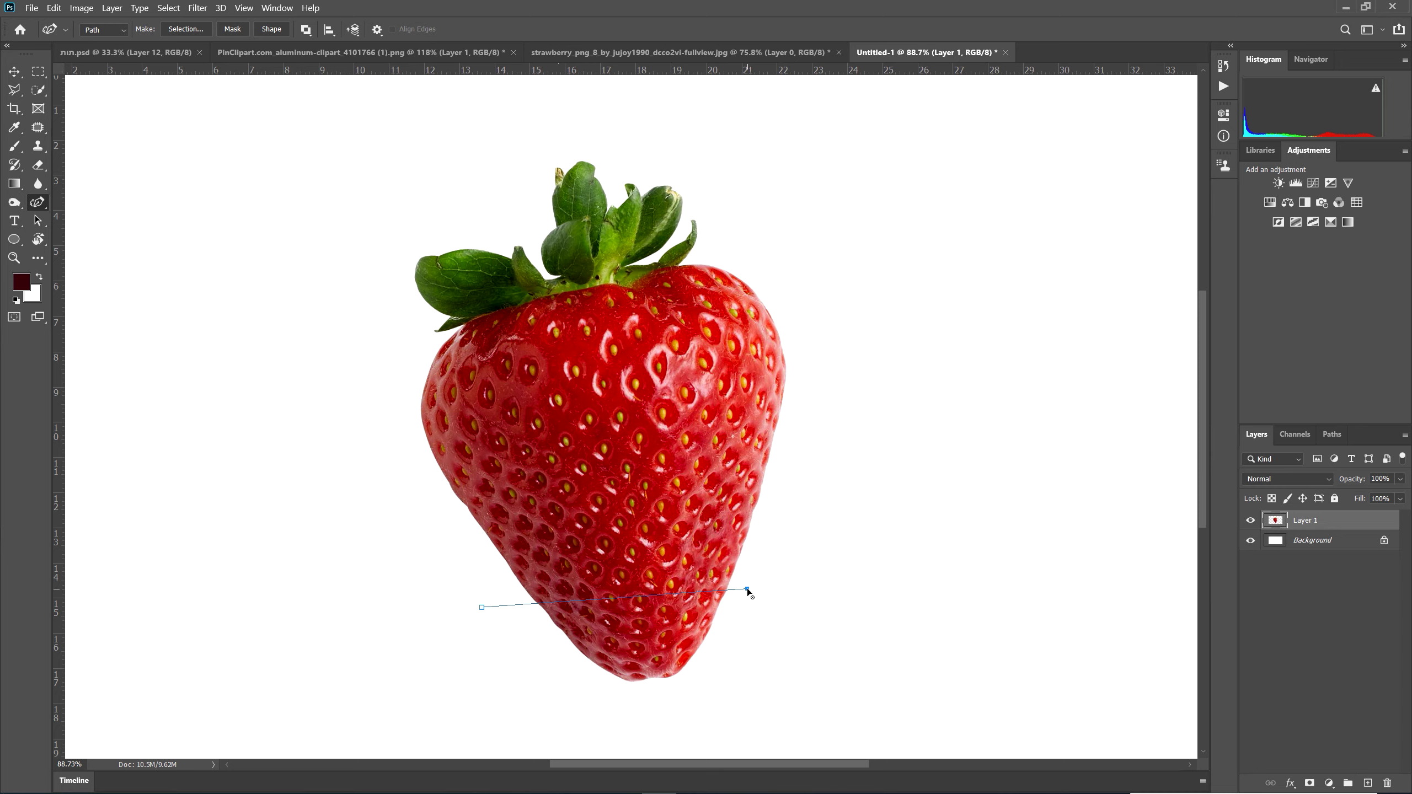
drag(747, 588, 755, 583)
click(618, 596)
drag(617, 596, 627, 615)
drag(761, 578, 761, 575)
click(732, 695)
click(585, 717)
click(481, 607)
- Move the path's two upper end points closer to the fruit as sharp corners and convert it to an anti-aliased selection with 0 feather
drag(760, 573, 746, 568)
double_click(482, 607)
drag(482, 607, 504, 584)
right_click(745, 567)
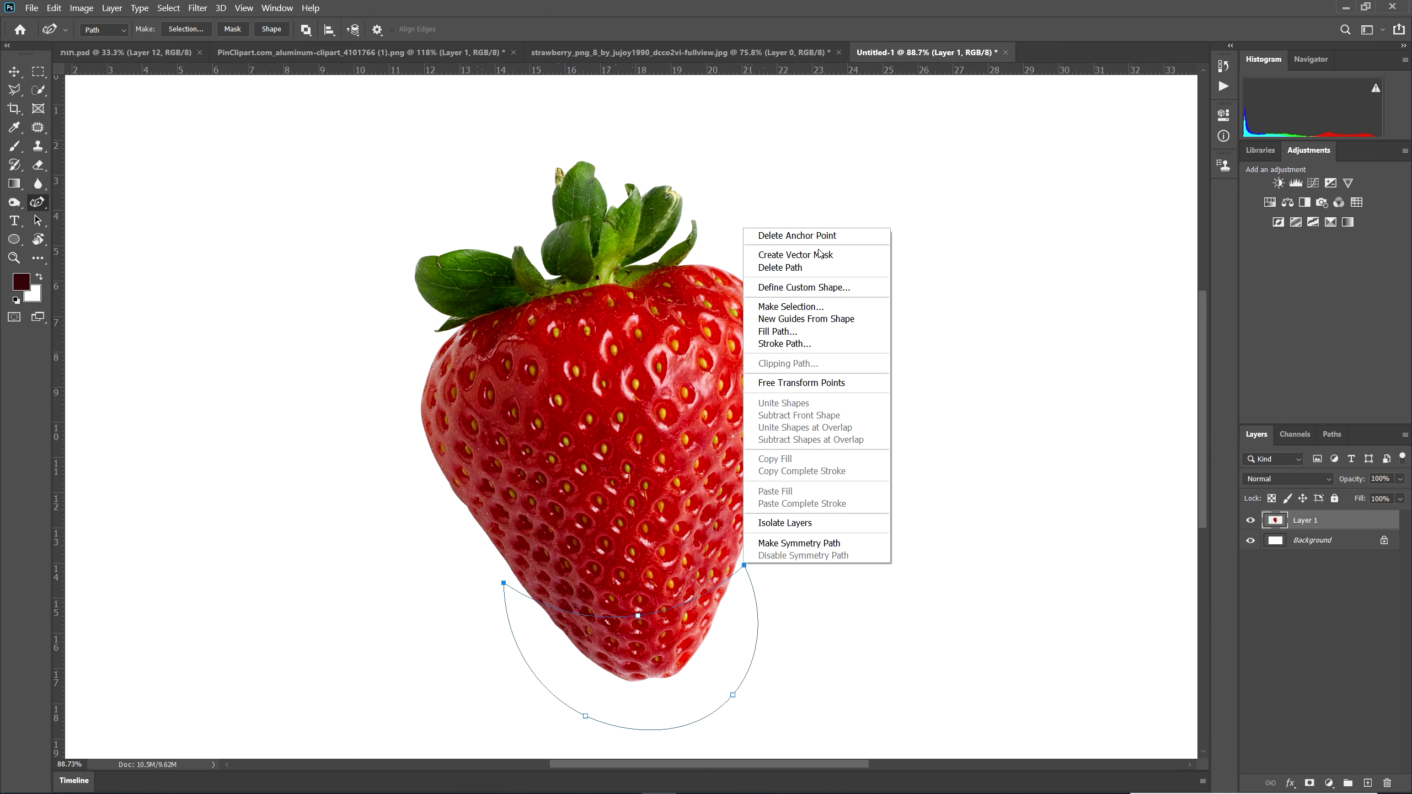
click(796, 313)
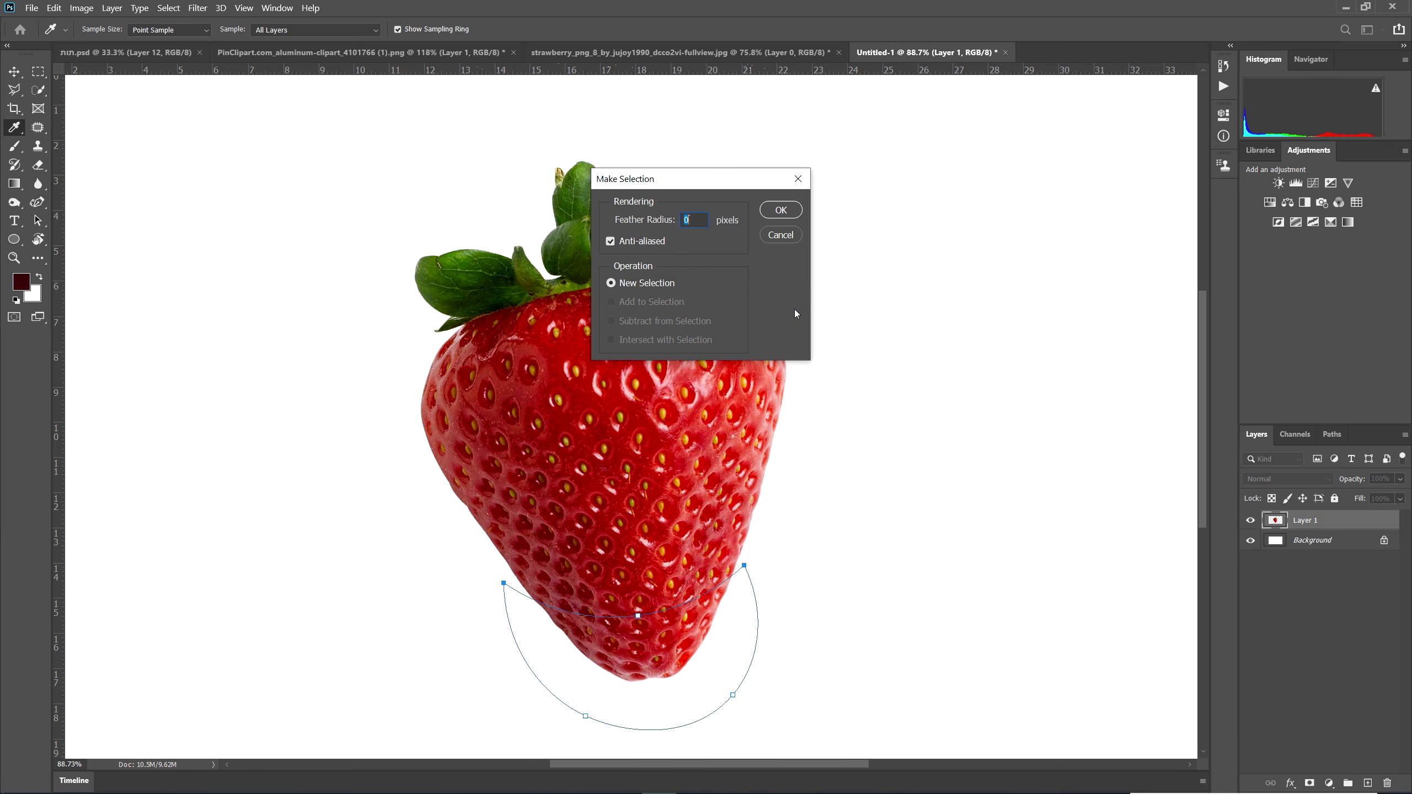
click(777, 210)
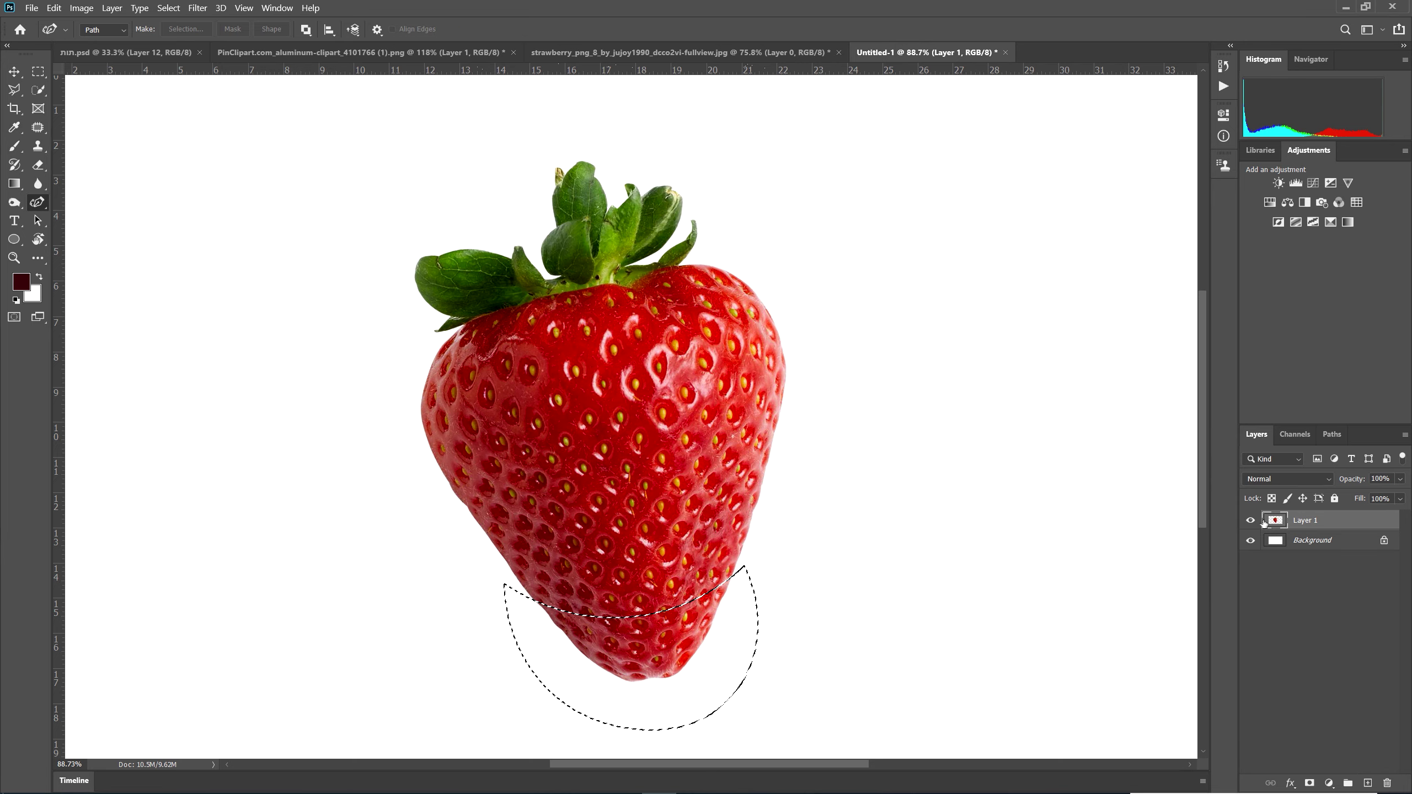
- Cut the selected strawberry tip onto its own layer and place it just below the body, leaving a narrow curved gap
key(ctrl+x)
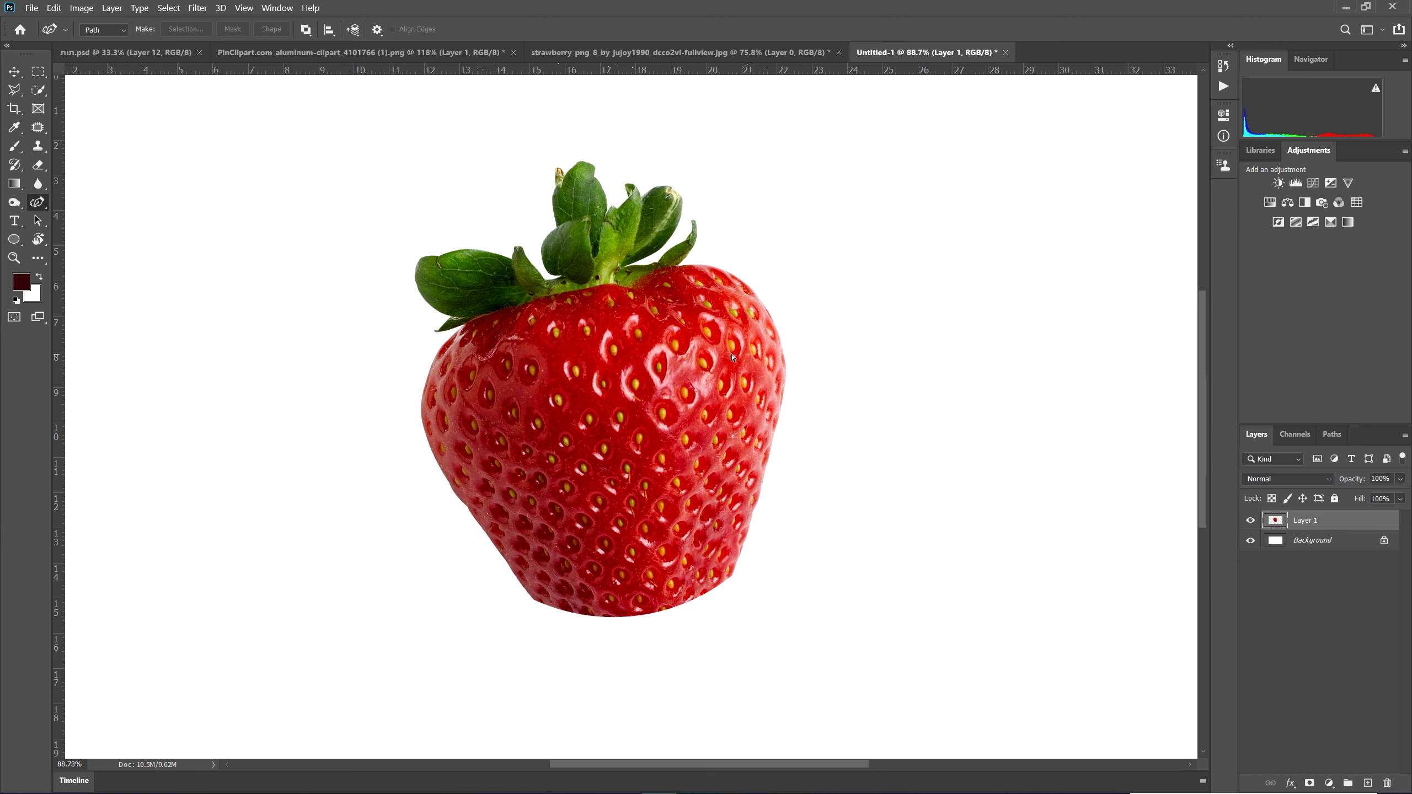
key(ctrl+v)
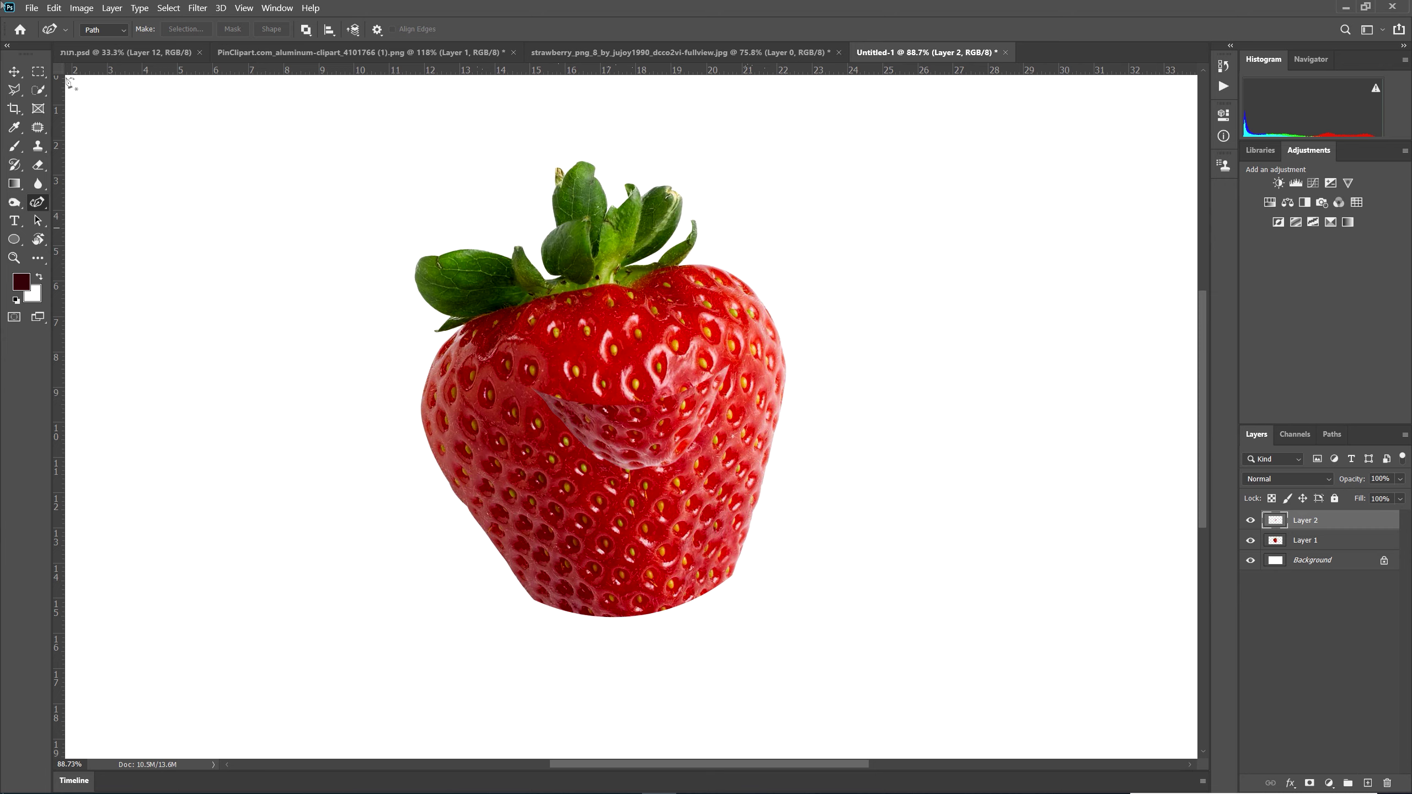
click(12, 77)
drag(639, 420, 652, 664)
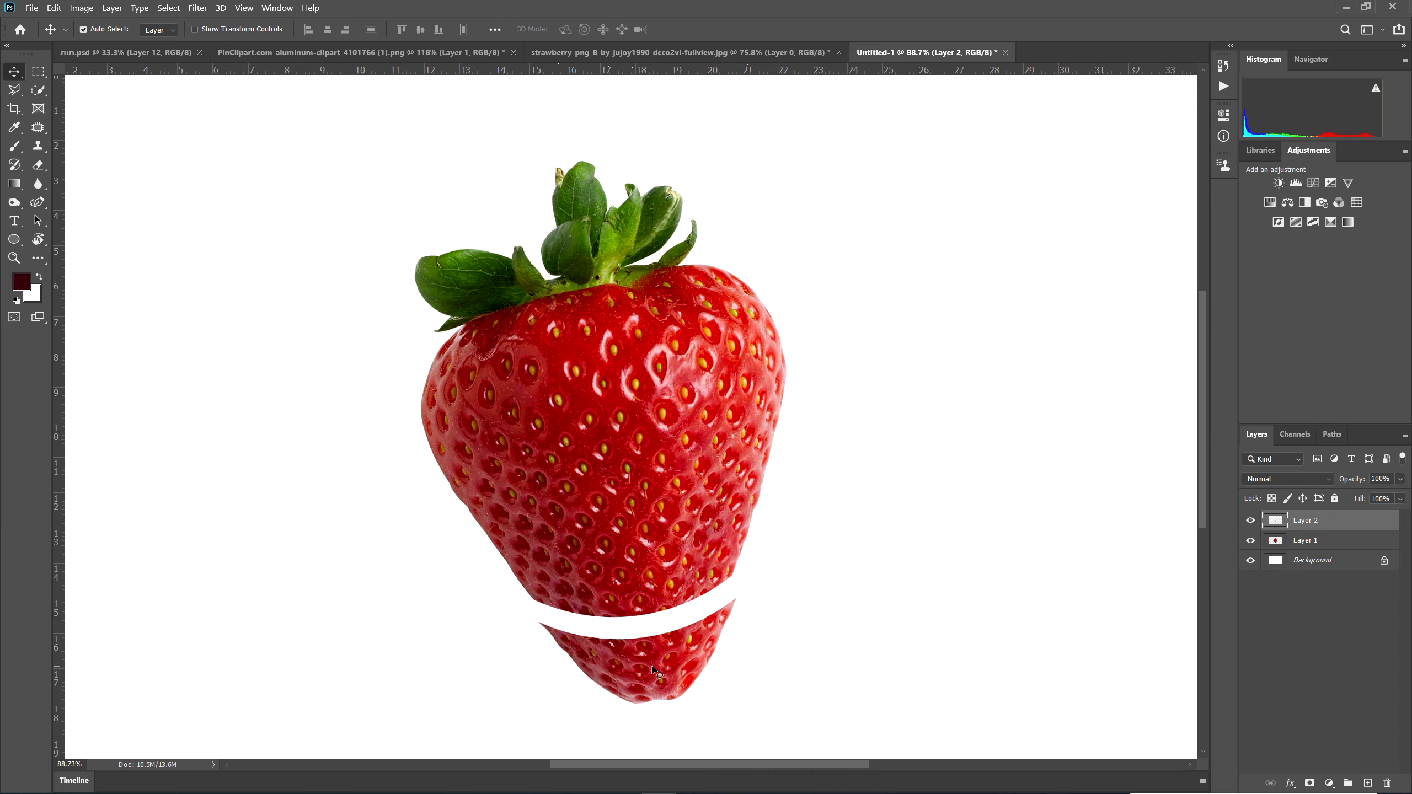
- Draw a second closed Curvature Pen path around the band of strawberry directly above the first cut, with a downward-curving upper edge
click(37, 202)
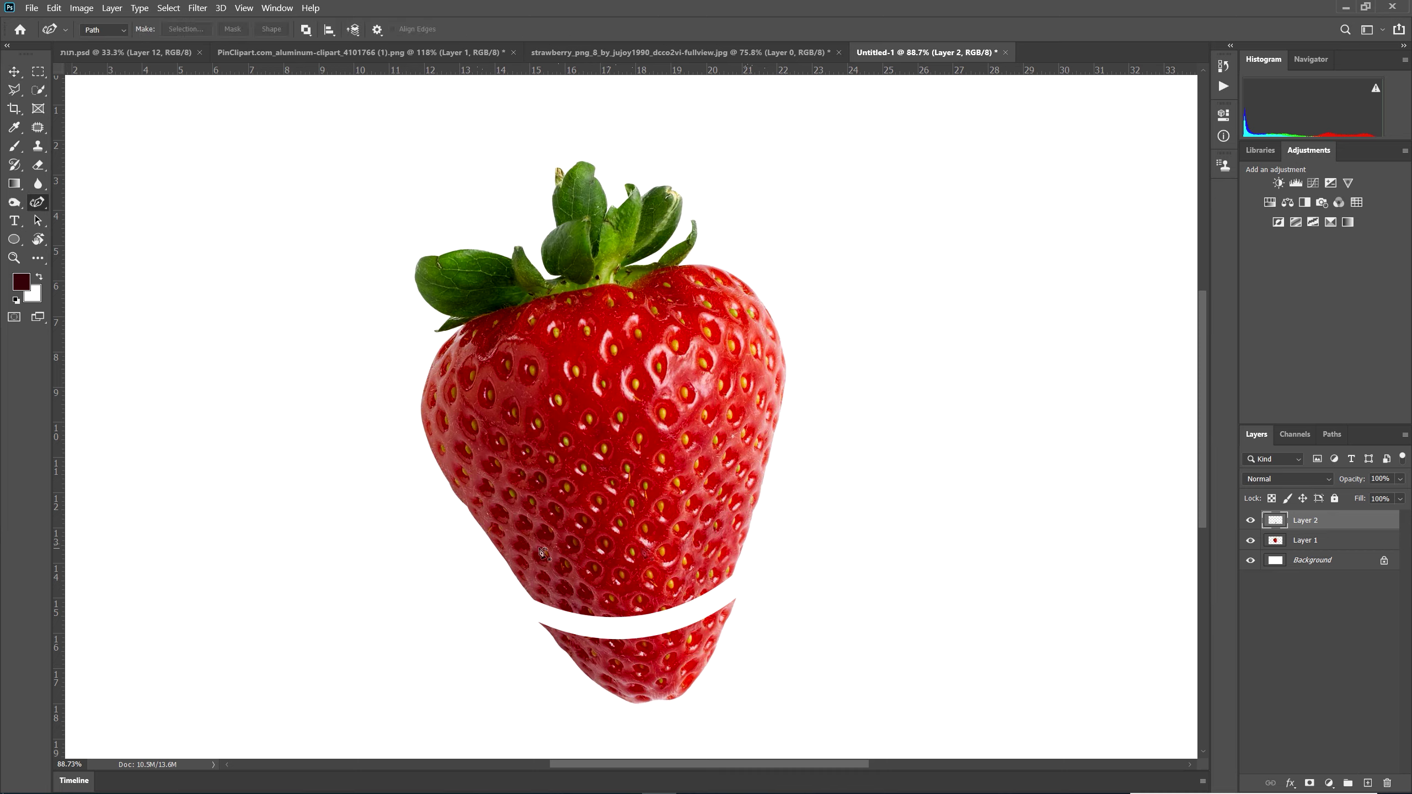
click(451, 525)
click(784, 479)
click(621, 502)
drag(623, 503, 626, 547)
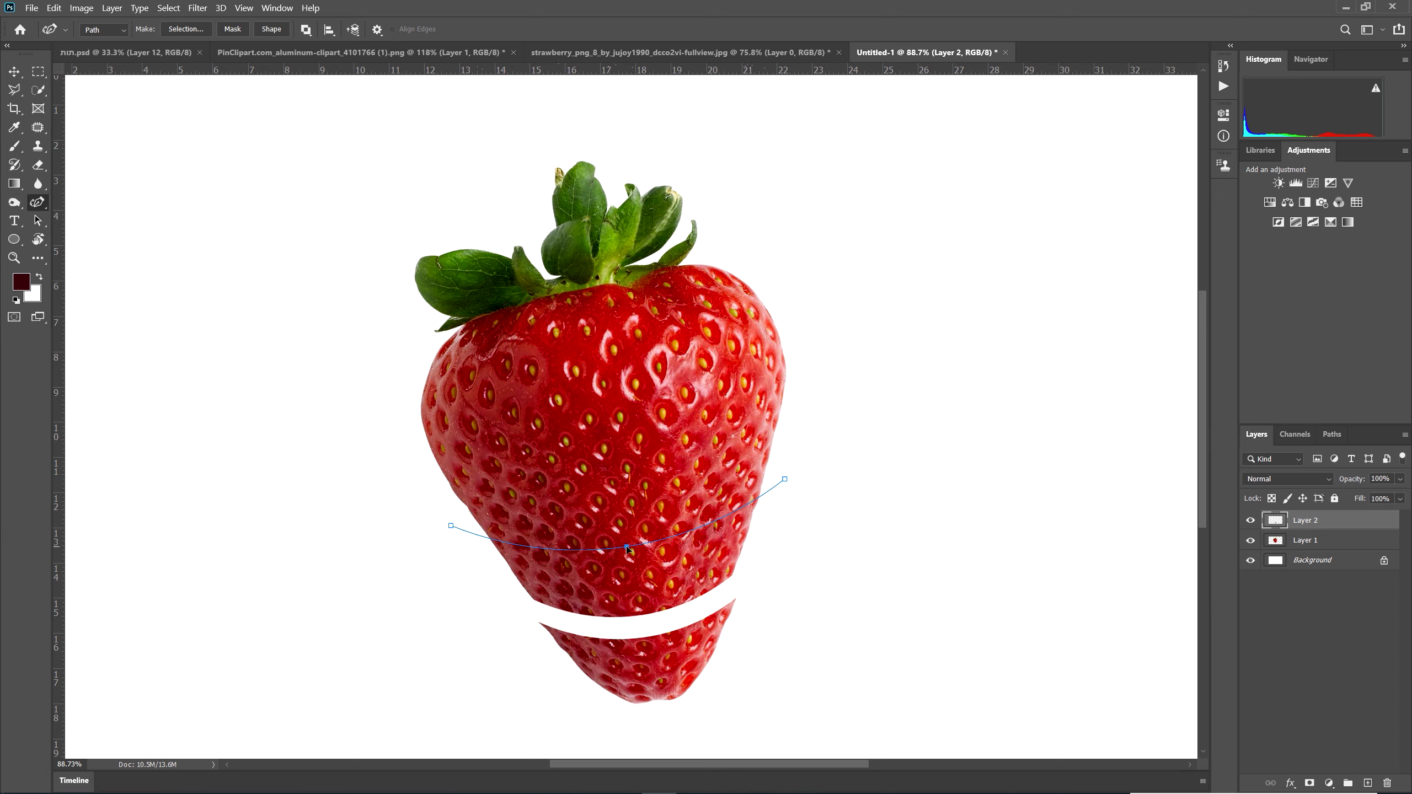
click(770, 575)
click(641, 626)
click(492, 606)
click(451, 525)
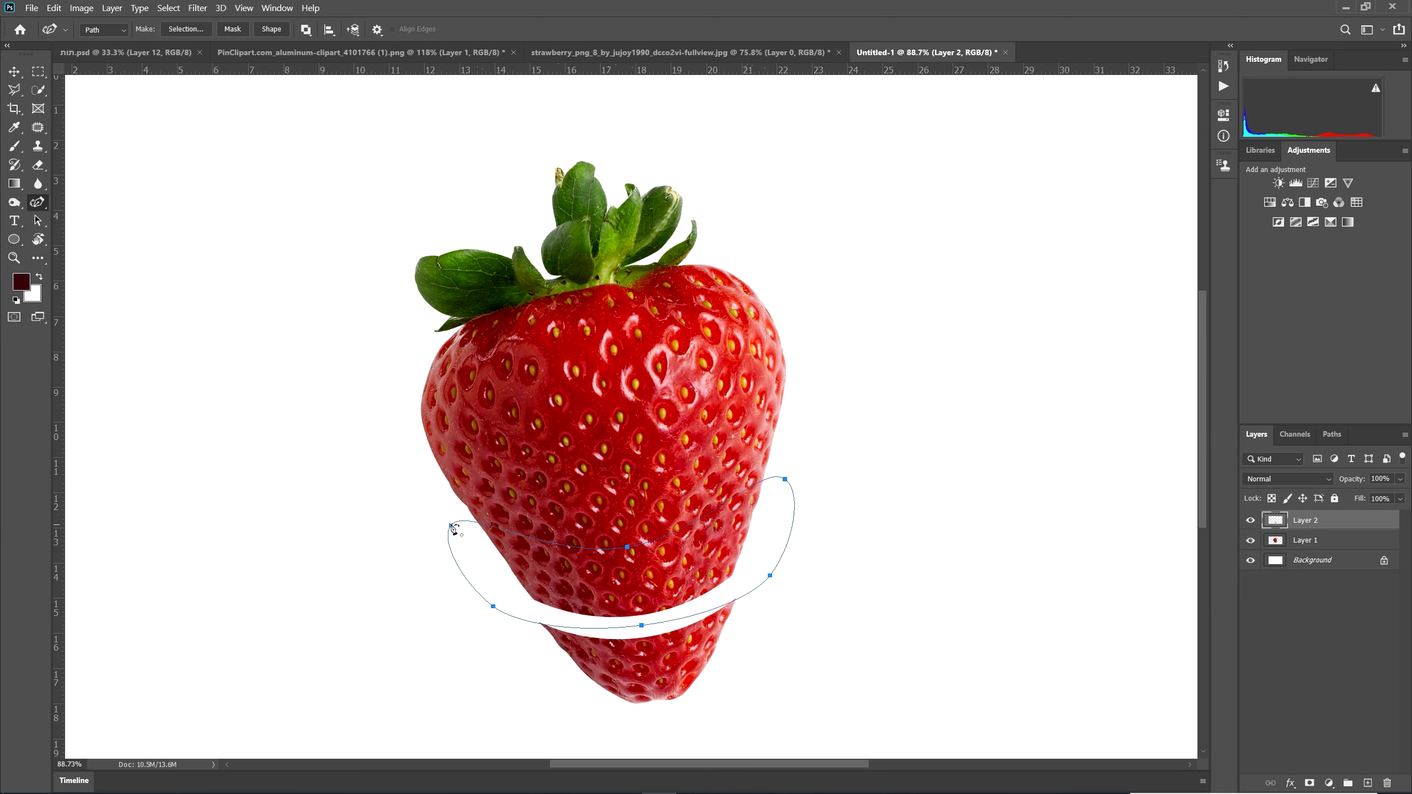
- On Layer 1, make the second path's upper end points sharp corners nearer the fruit and convert the path to a selection with 0 feather
click(1275, 541)
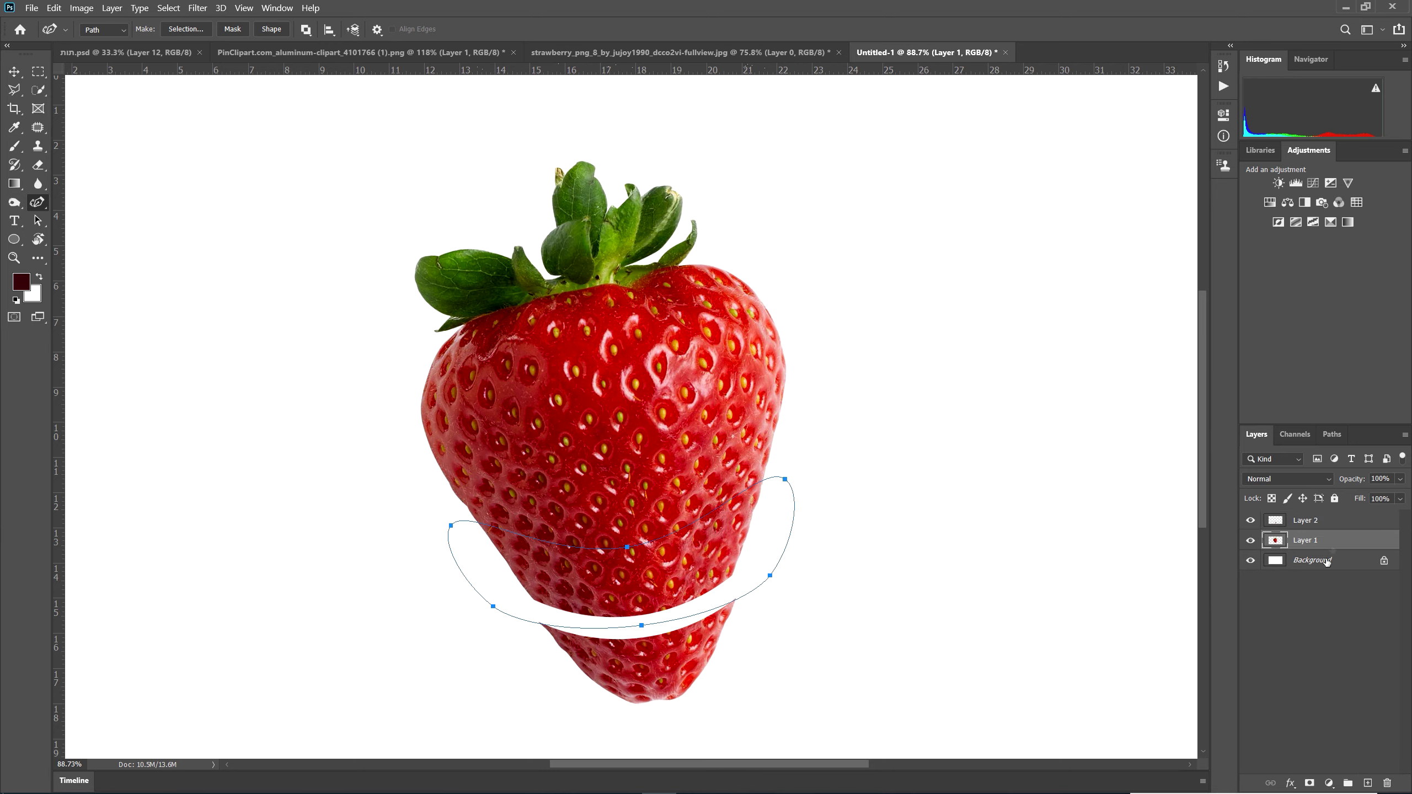
double_click(784, 479)
double_click(449, 525)
drag(452, 525, 465, 523)
drag(785, 479, 776, 481)
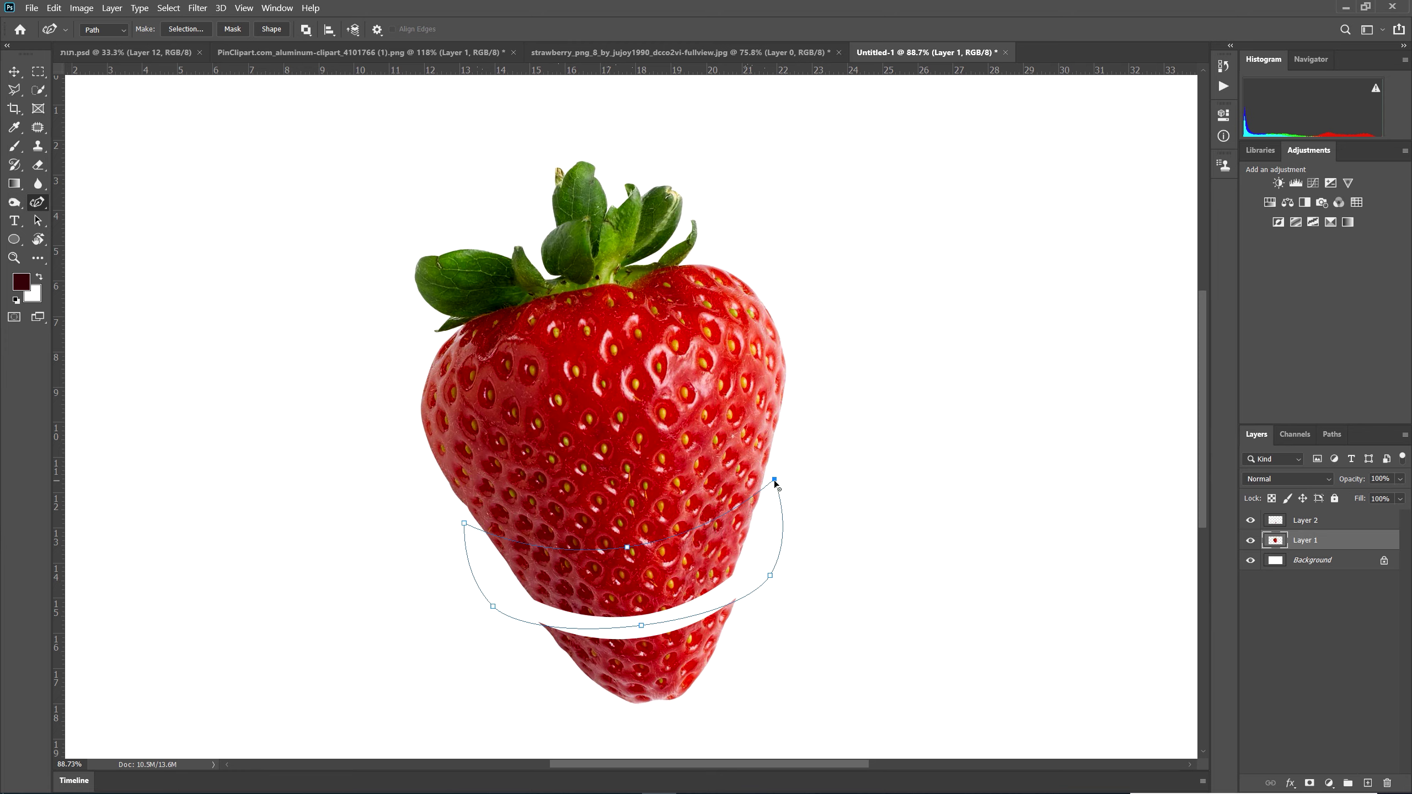
right_click(775, 483)
click(823, 224)
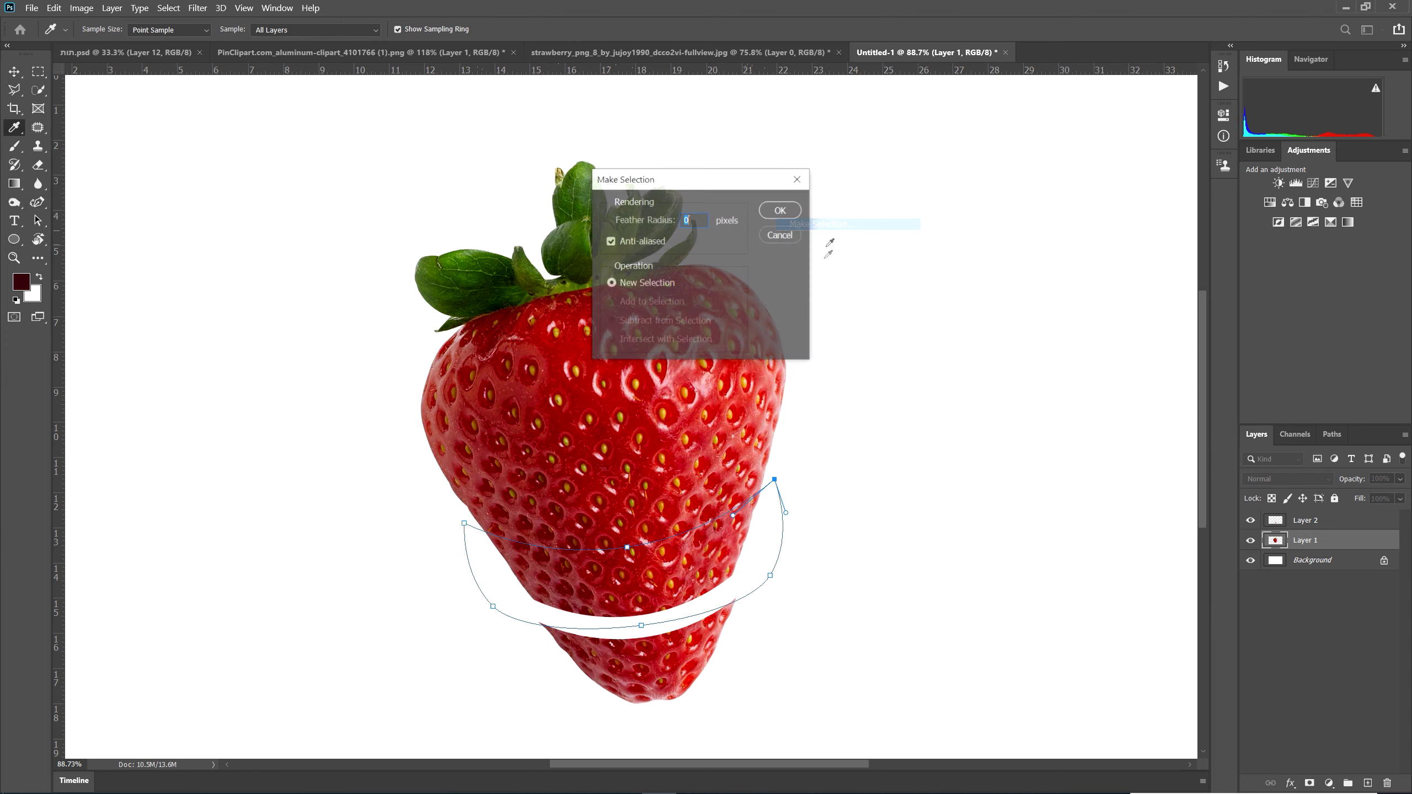
click(779, 211)
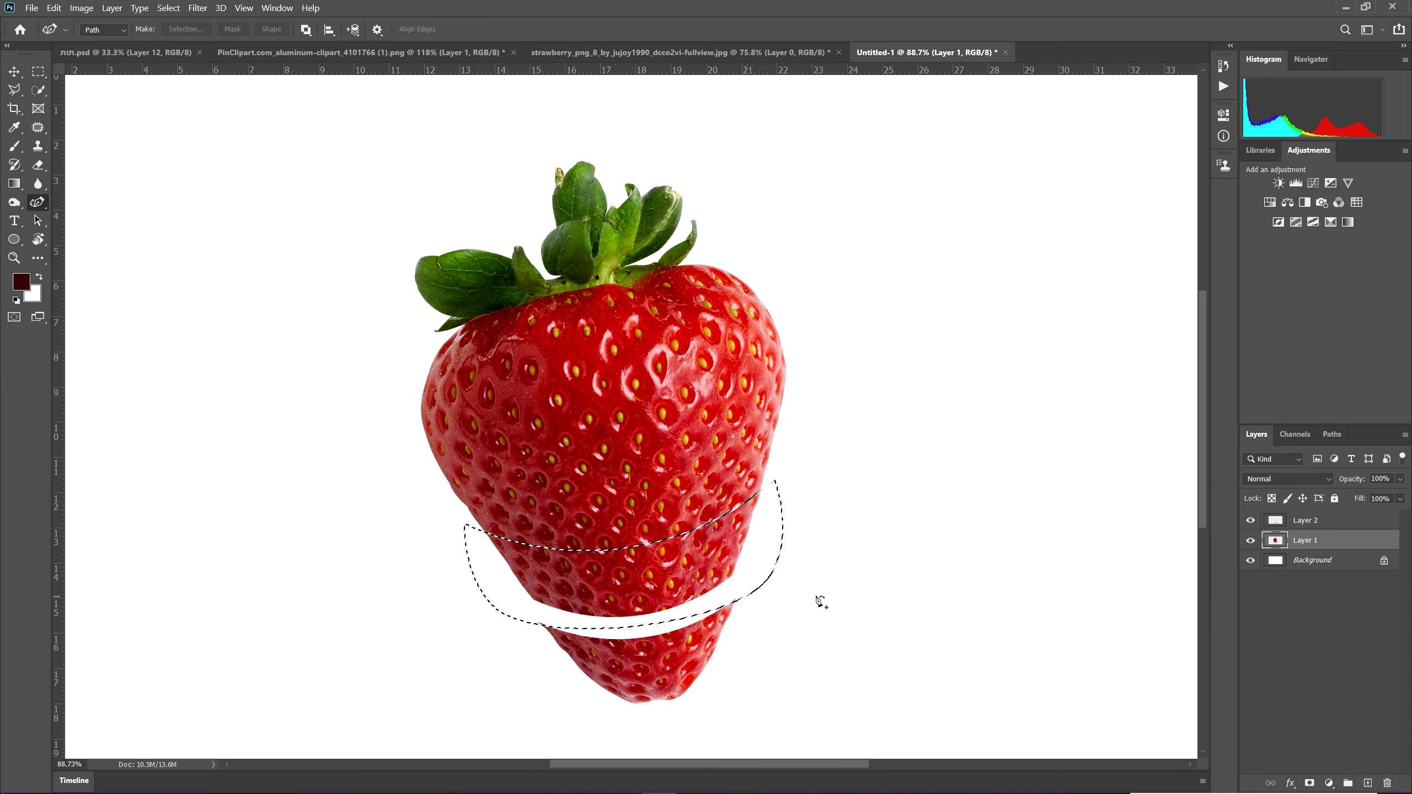
- Cut the selected band from Layer 1 onto its own layer and place it between the body and the tip with thin gaps
key(Delete)
key(ctrl+d)
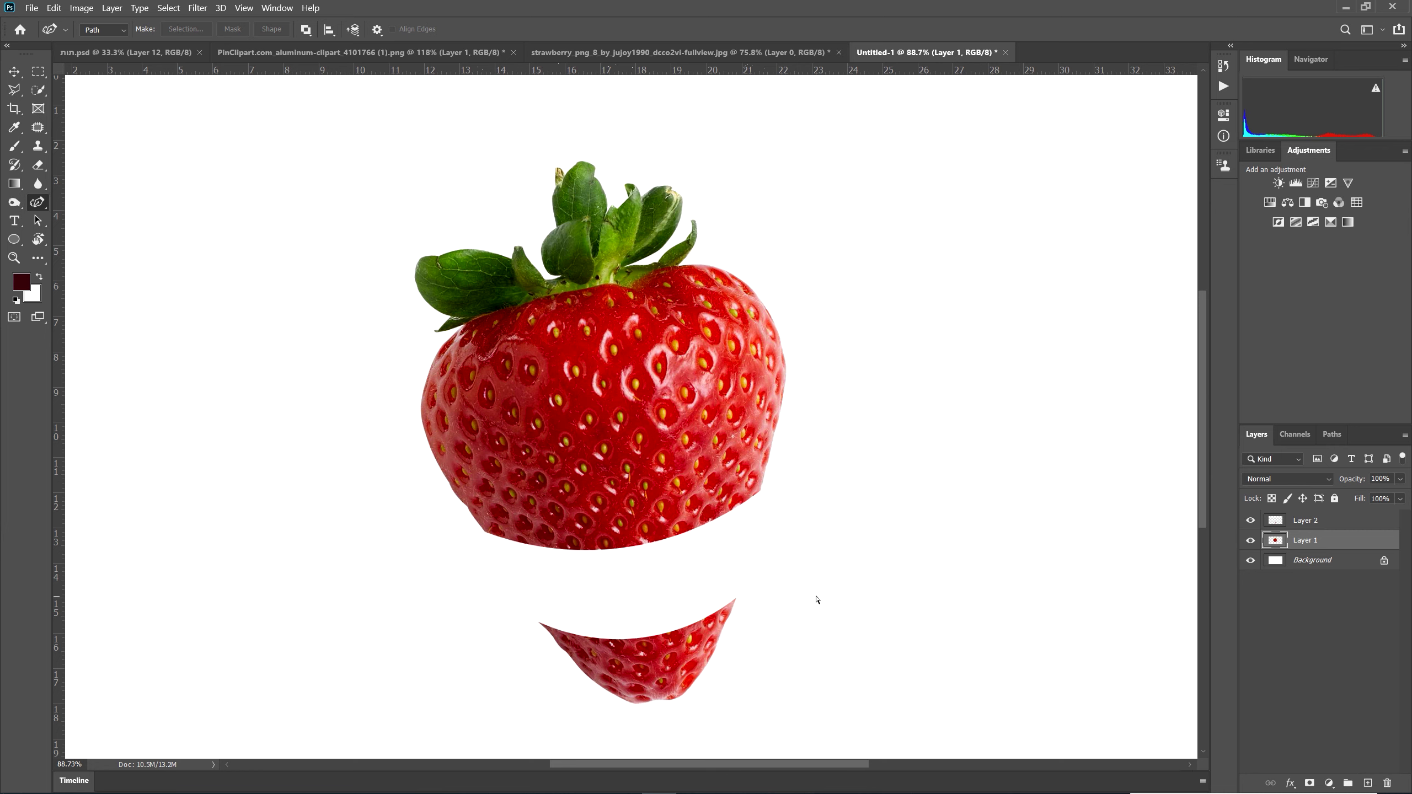
key(ctrl+v)
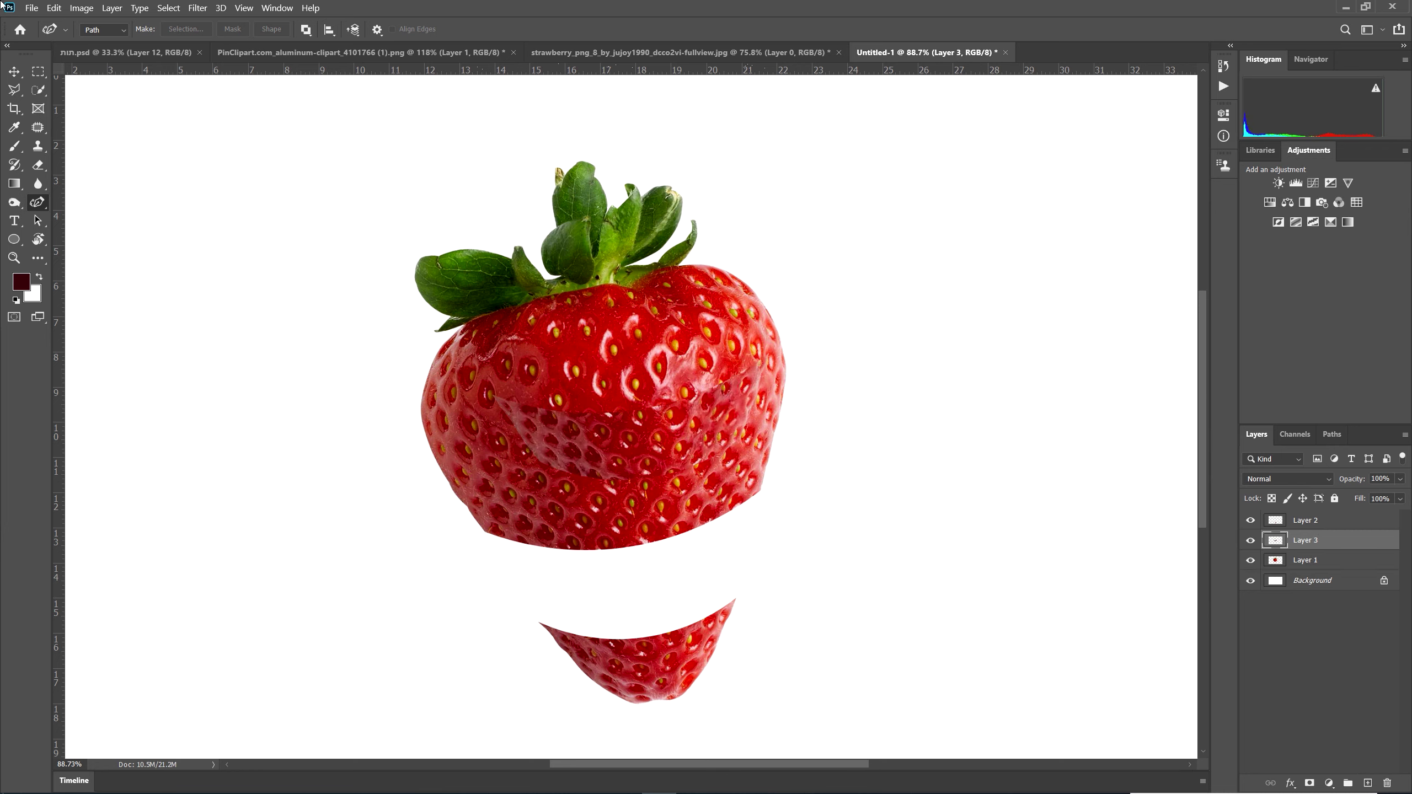
click(13, 73)
drag(663, 436, 655, 577)
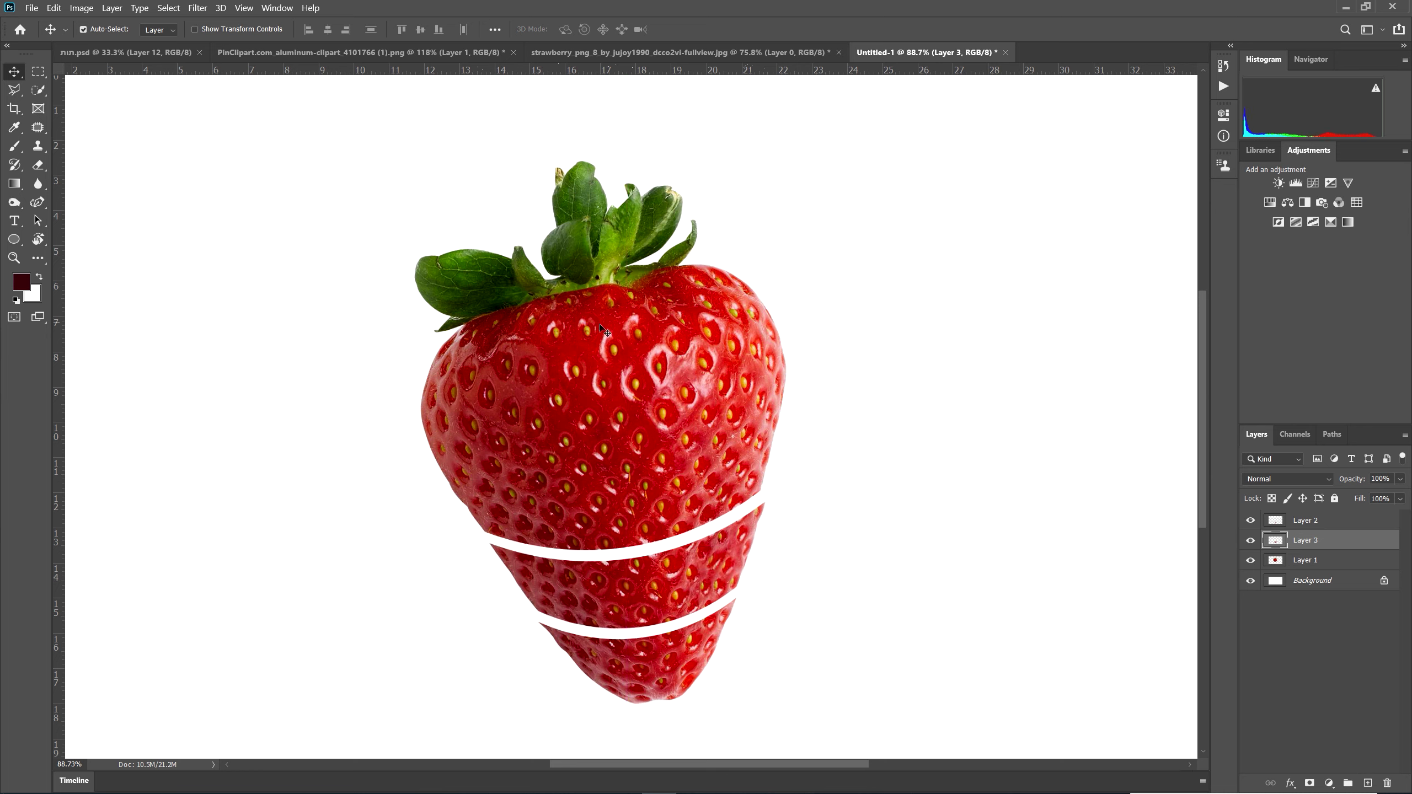
- Draw a third closed Curvature Pen path around the strawberry's middle section, with a curved upper edge and sharp end corners
click(37, 203)
click(418, 440)
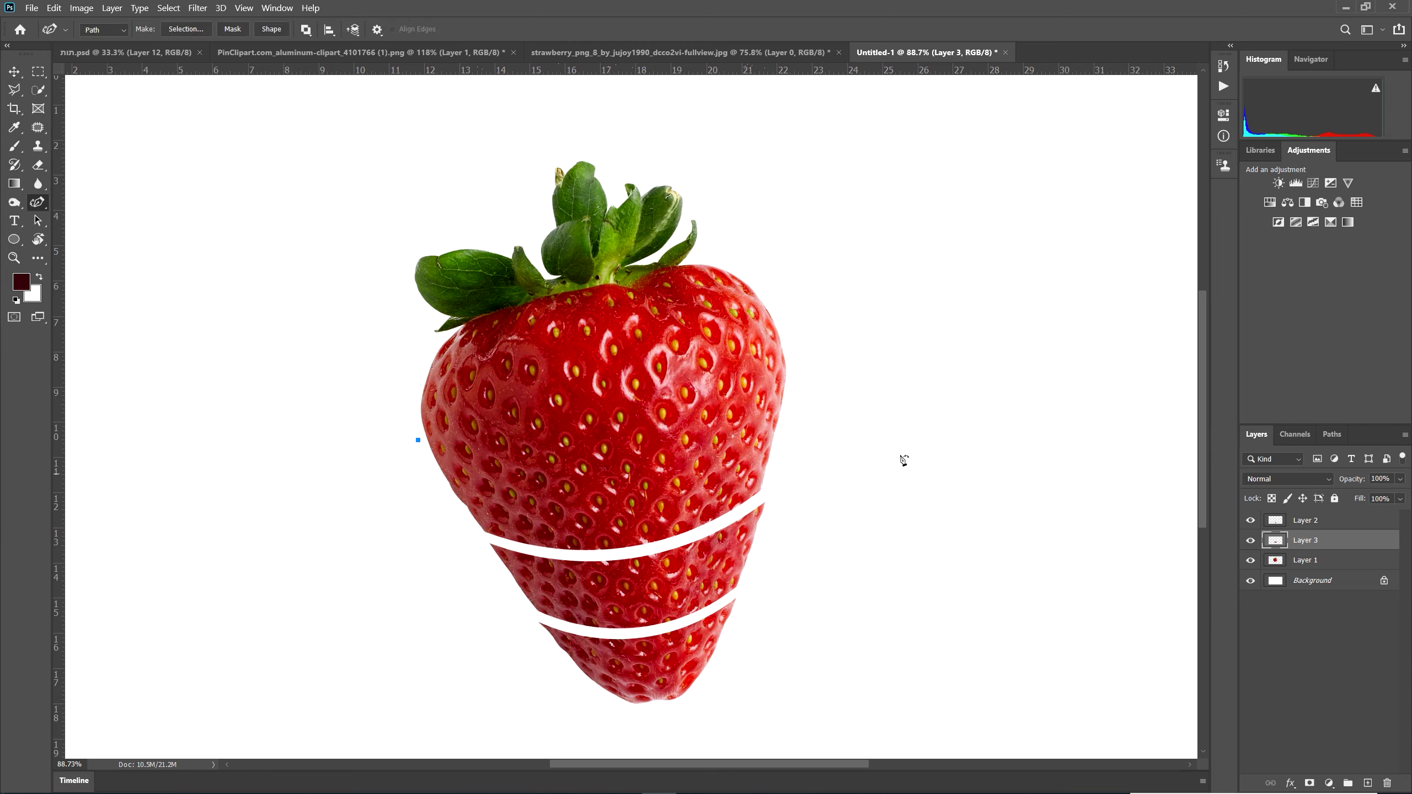
click(606, 458)
click(792, 379)
click(777, 531)
click(457, 550)
click(421, 442)
click(793, 380)
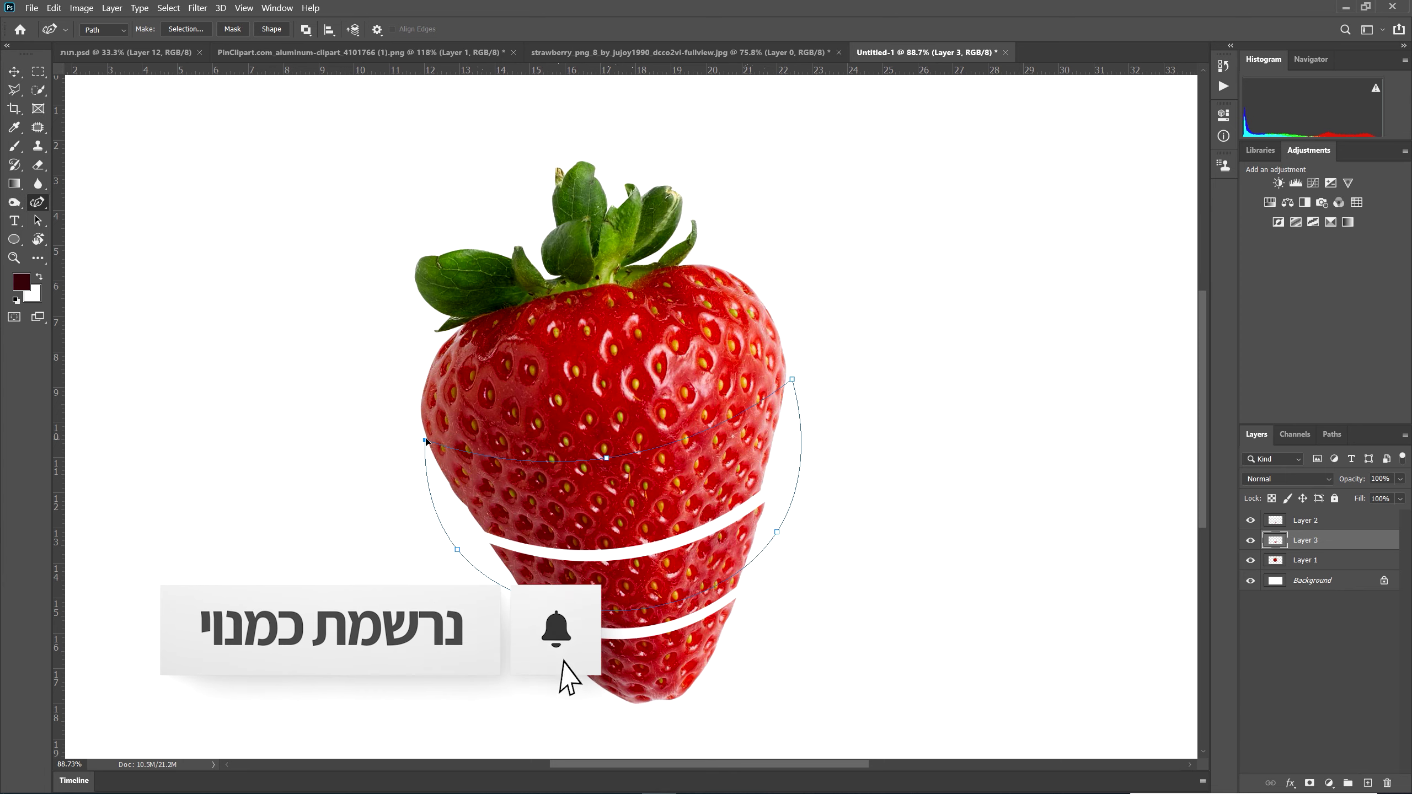
- Convert the third path to a selection and cut the strawberry's middle section from Layer 1 onto its own layer
right_click(792, 380)
click(833, 457)
key(Return)
key(ctrl+j)
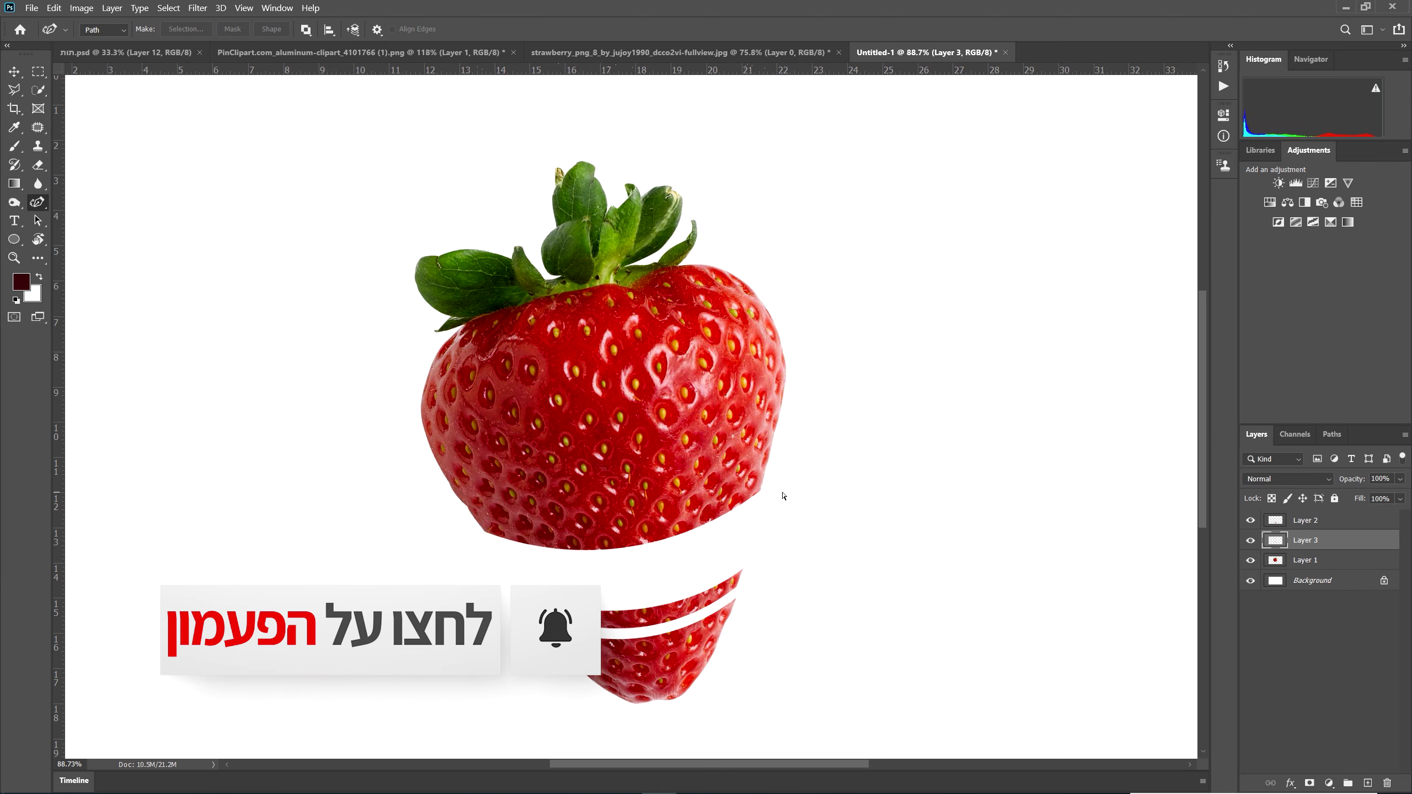
key(ctrl+d)
key(ctrl+bracketleft)
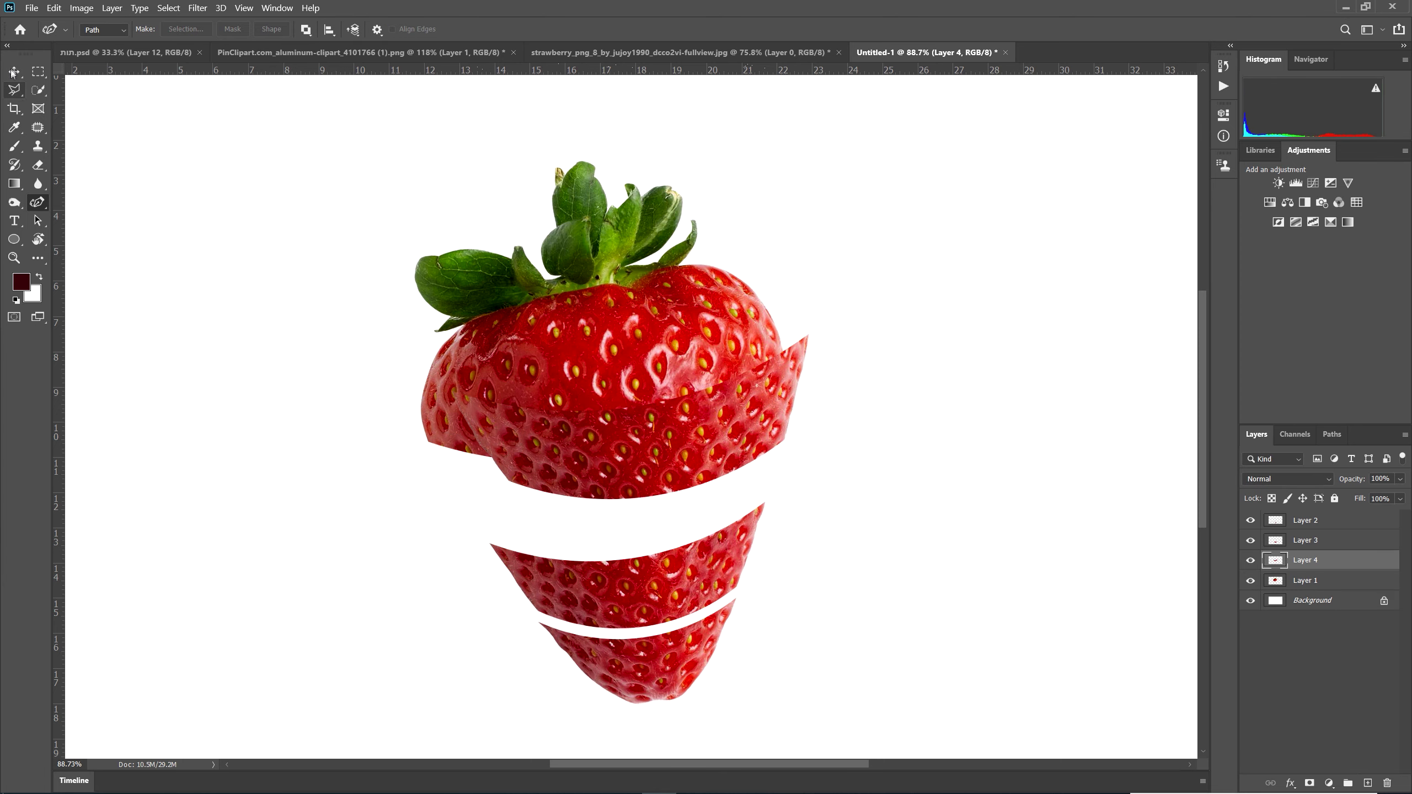
- Position the new middle slice just above the lower slices with a thin gap and raise the leafy piece above it
key(v)
drag(686, 429, 658, 481)
drag(606, 367, 598, 330)
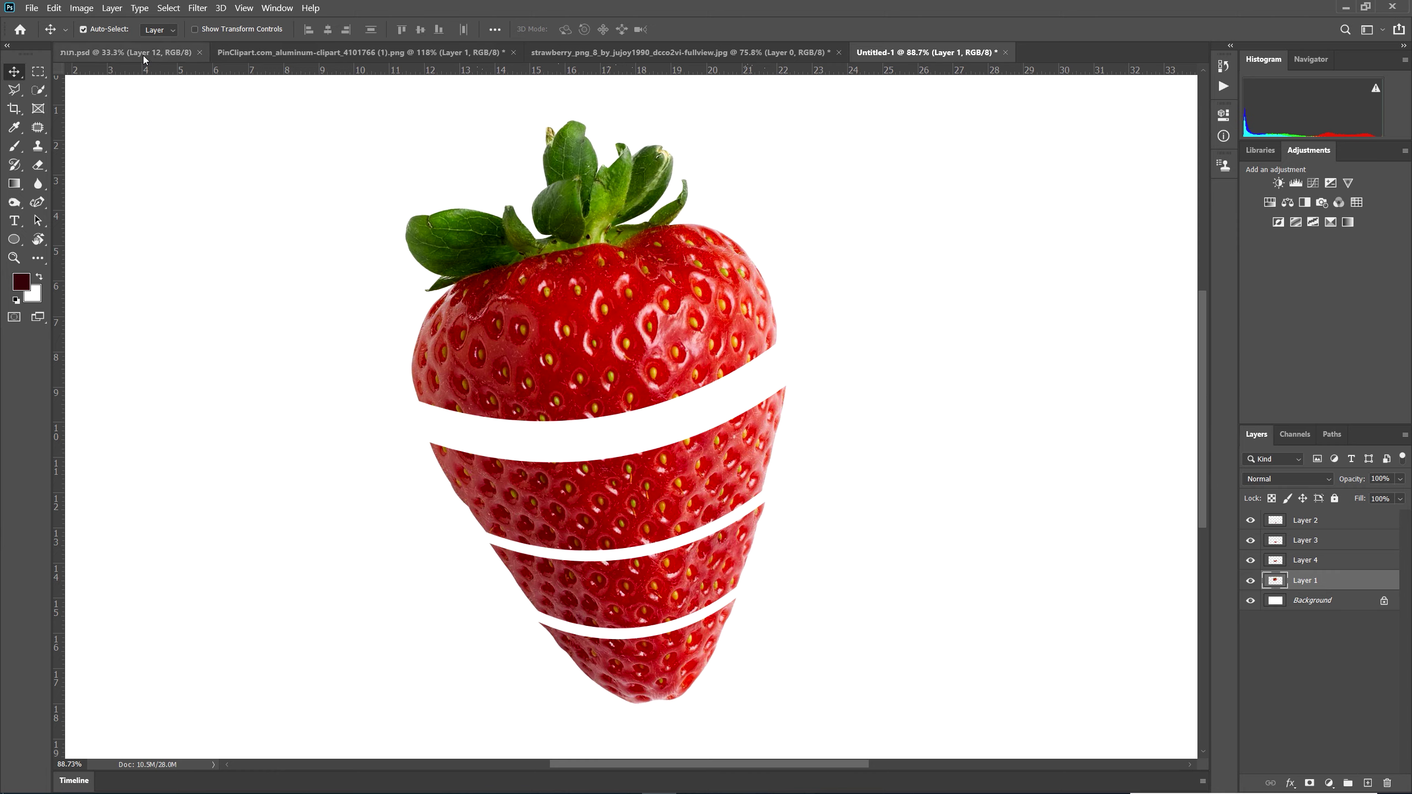
- Examine the slice arrangement in the finished pink composition and return to Untitled-1
click(142, 55)
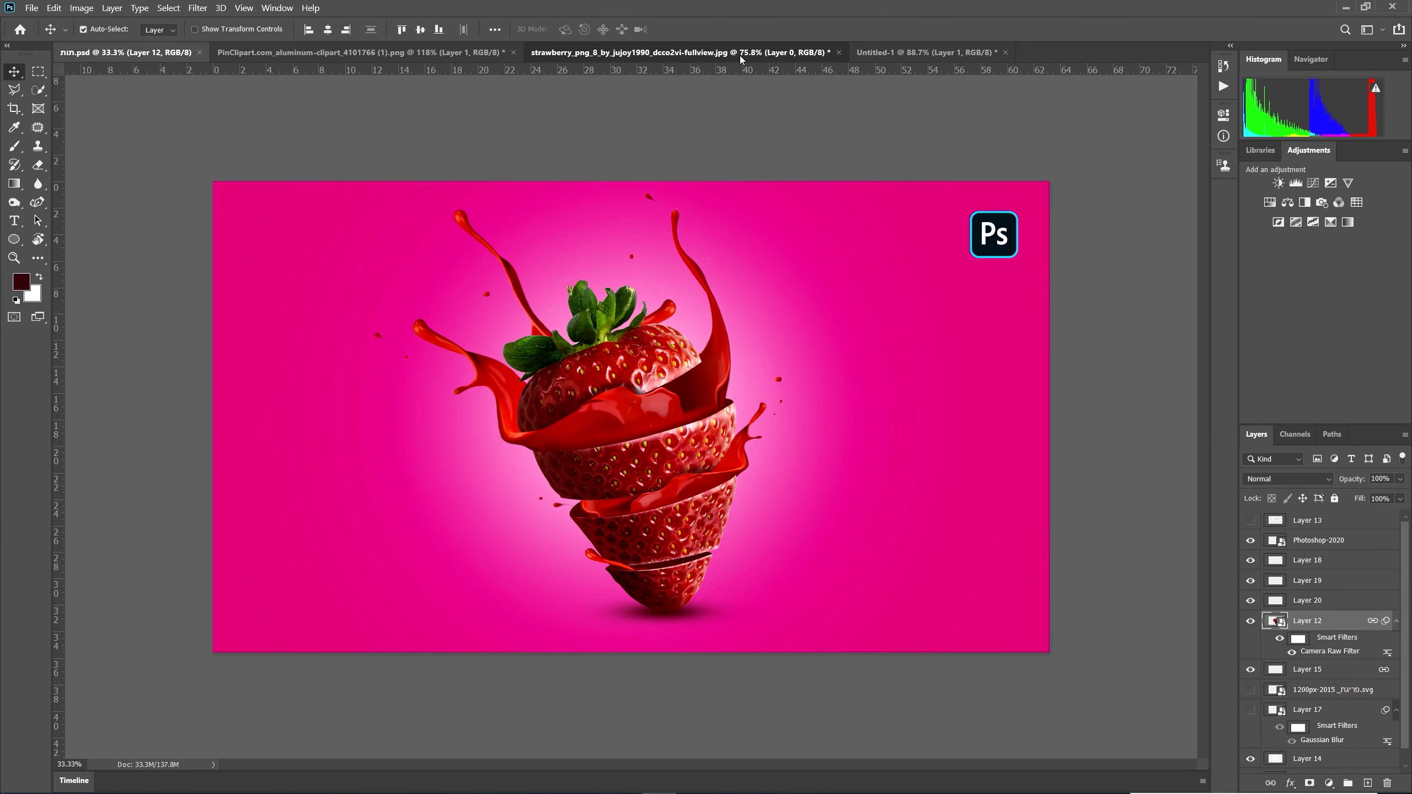
click(711, 54)
click(962, 56)
- Rotate the leafy top piece about -10.6° around its lower-left corner and move it slightly closer to the slice below
drag(604, 336, 605, 339)
key(ctrl+t)
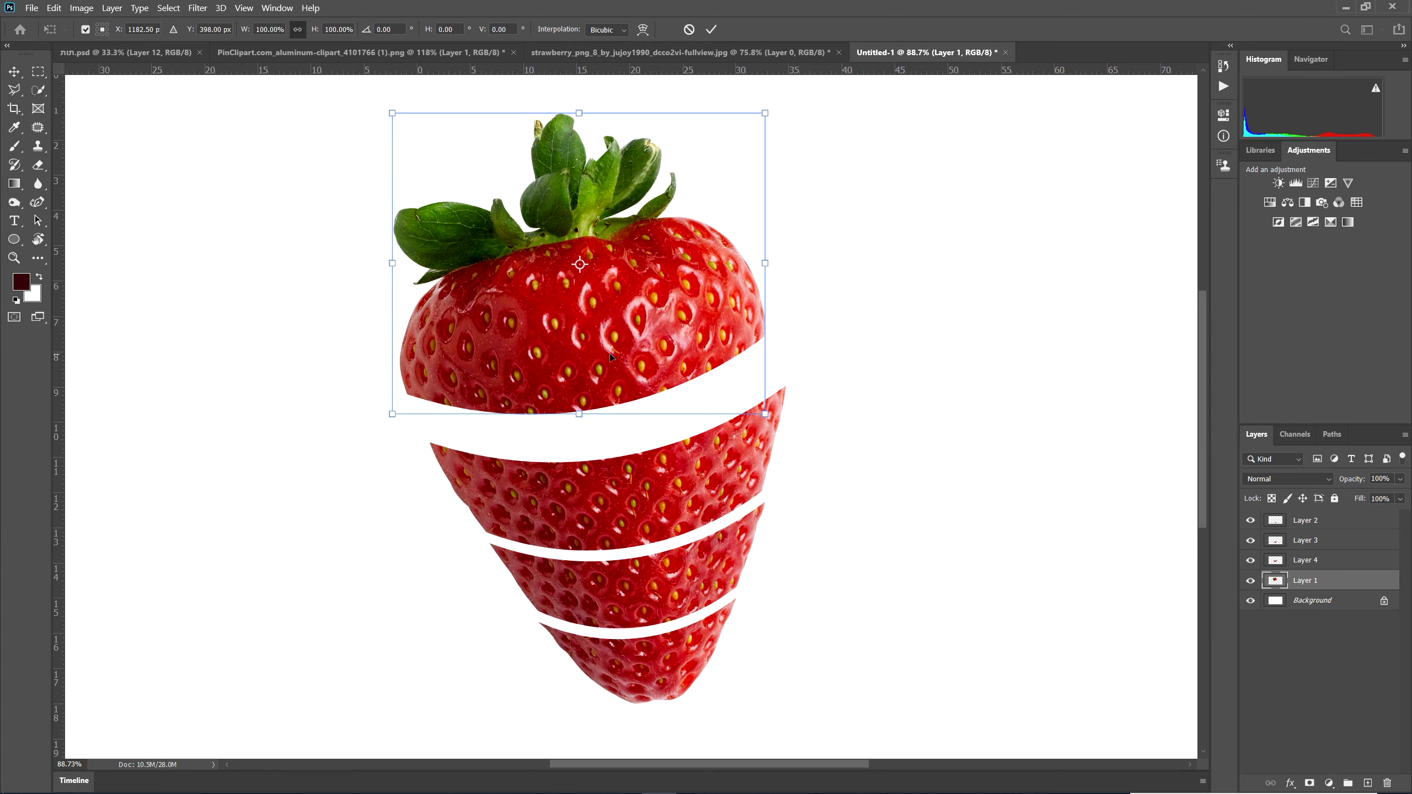
drag(580, 264, 410, 394)
drag(806, 376, 795, 315)
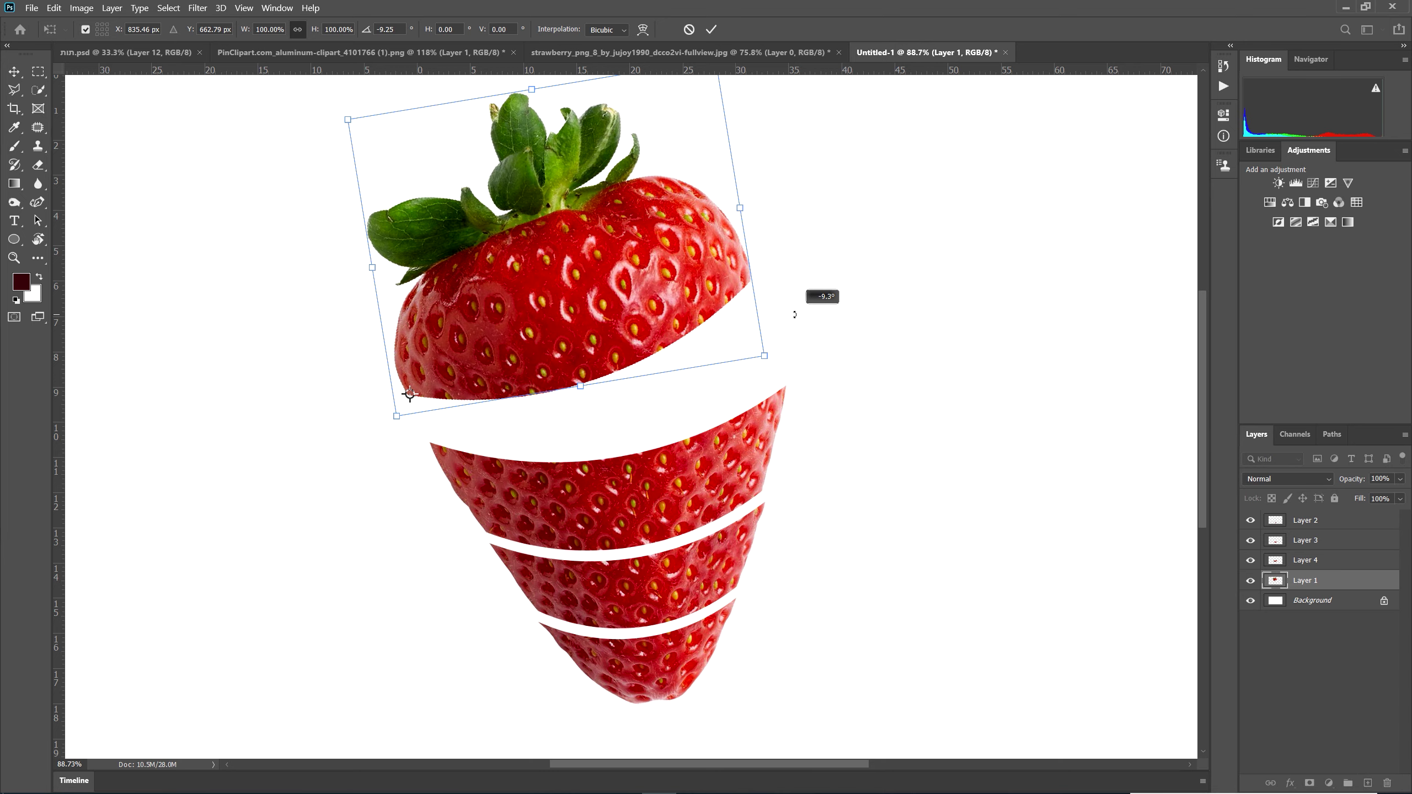
drag(616, 305, 625, 311)
drag(814, 331, 791, 321)
drag(702, 294, 704, 308)
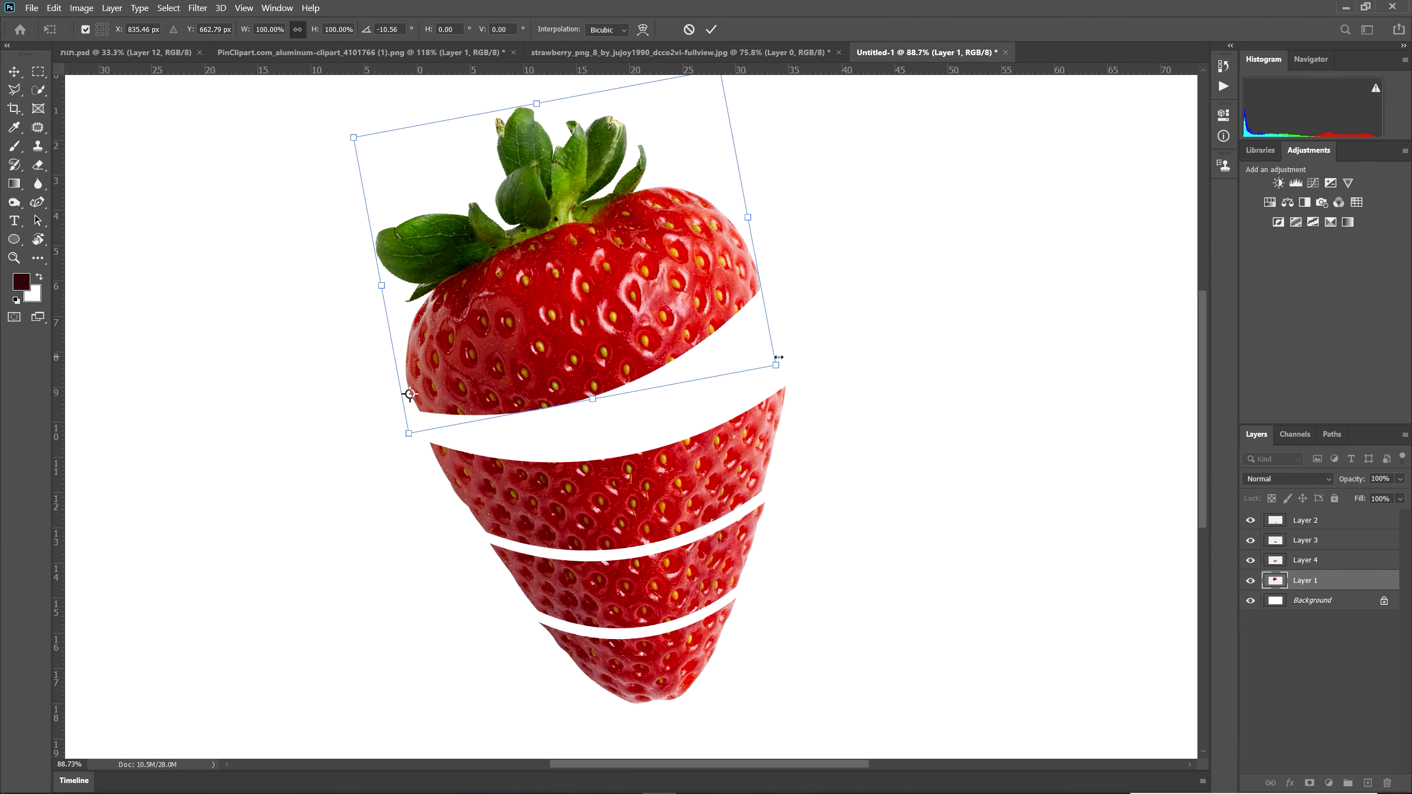
key(Return)
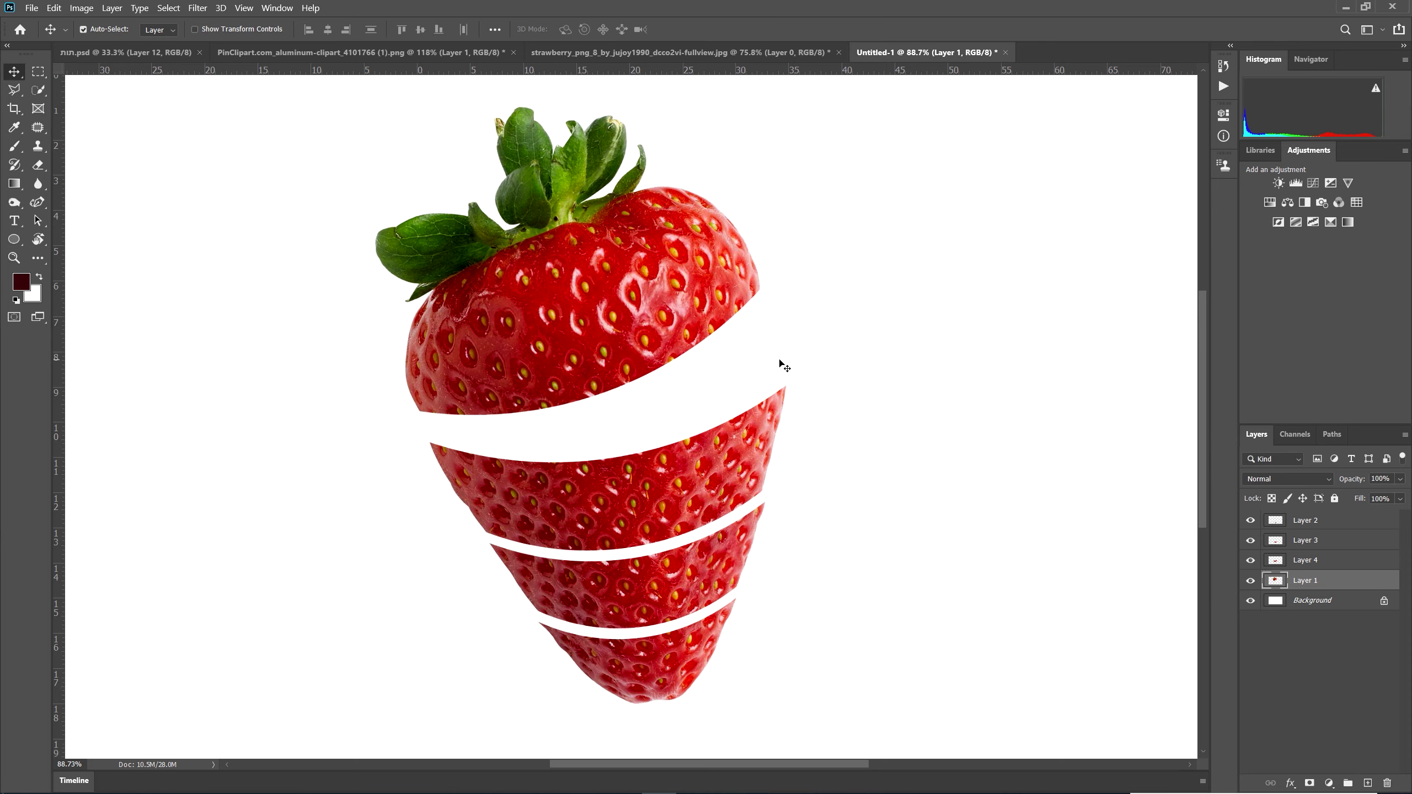
- Spread the lower strawberry slices apart with wider gaps and slight sideways offsets
drag(691, 477, 699, 474)
drag(721, 577, 641, 603)
drag(695, 482, 695, 481)
drag(699, 596, 692, 596)
- Examine the cut surfaces and juice in the finished pink composition up close and return to Untitled-1
click(117, 54)
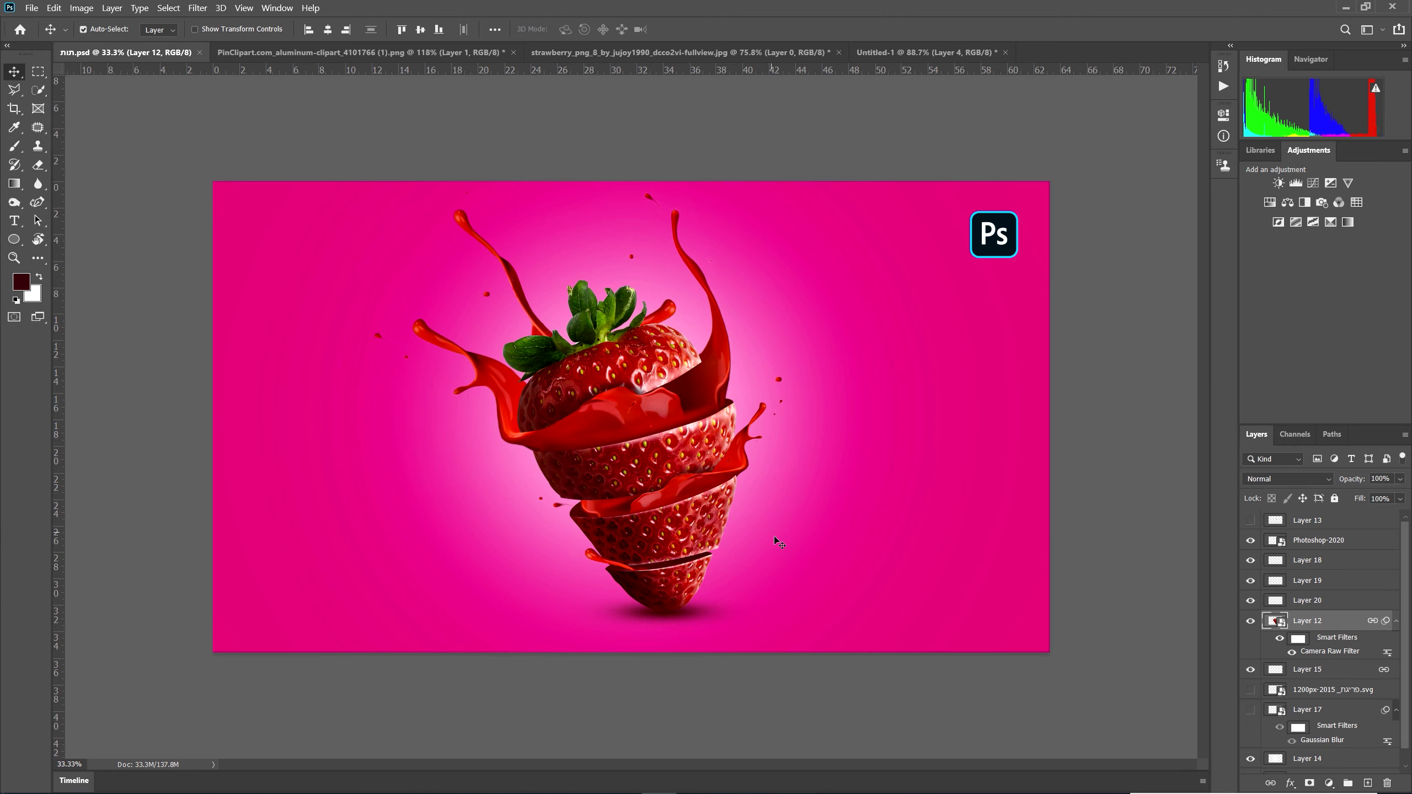
scroll(675, 479, up, 5)
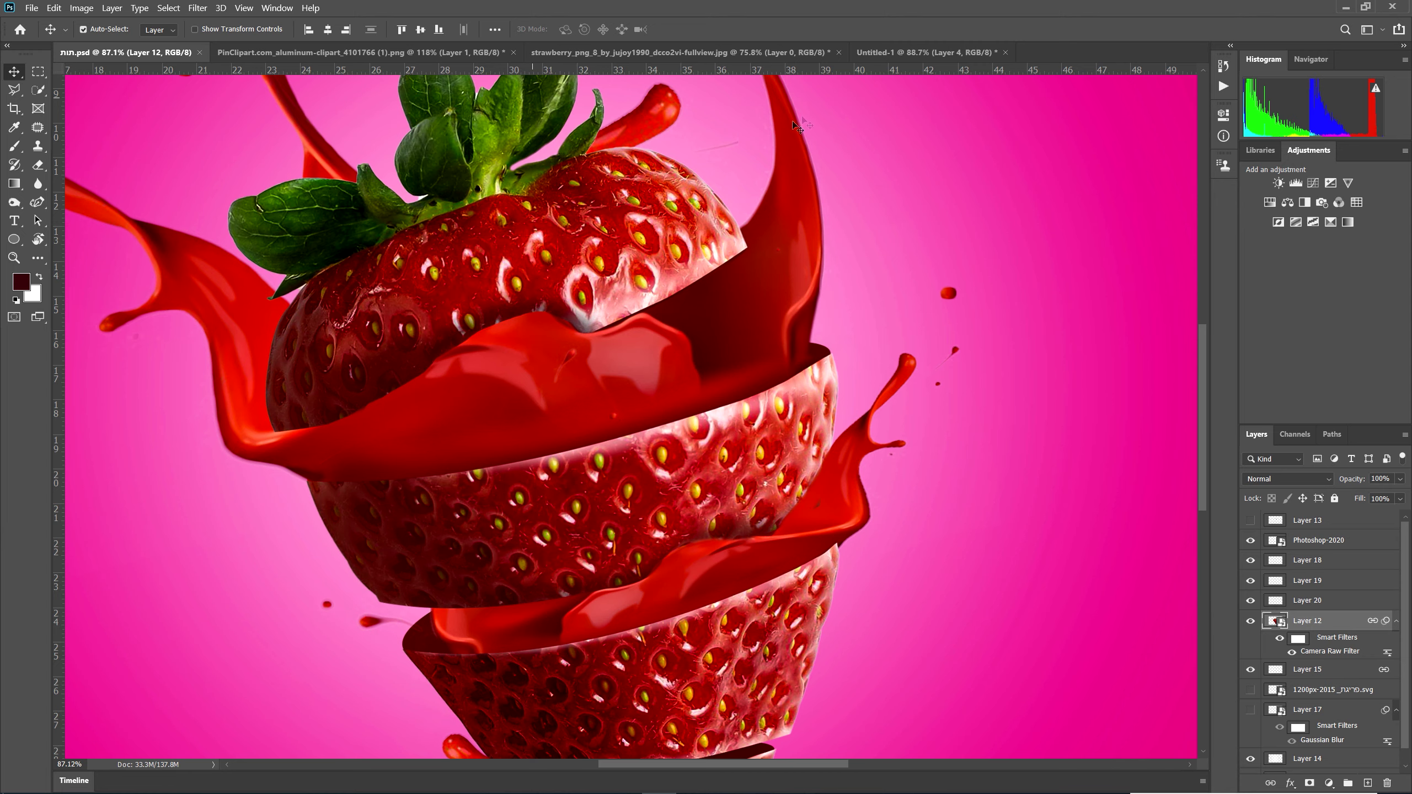
click(759, 53)
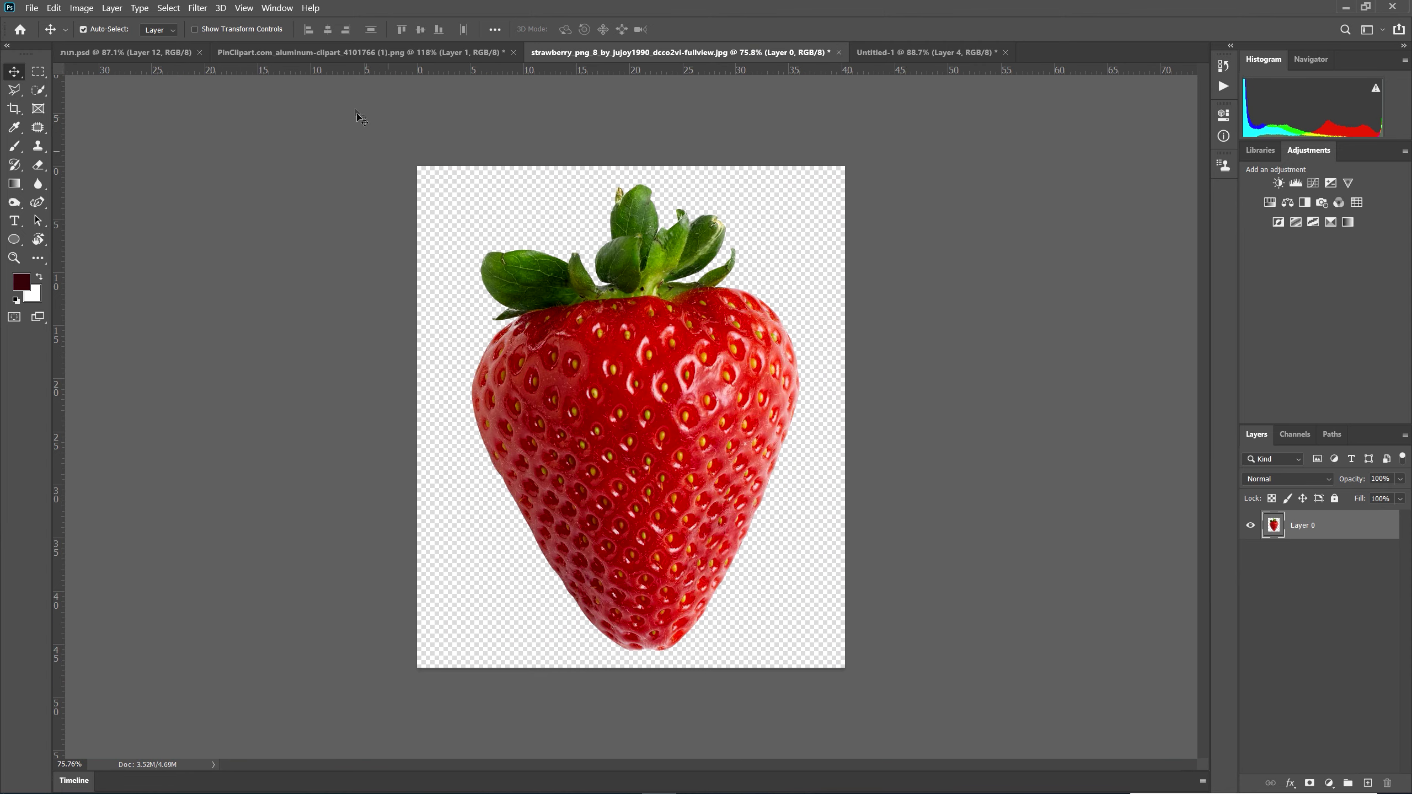
click(929, 53)
- Draw a dark red ellipse about 728 × 182 px across the slice directly below the leafy top piece
click(14, 241)
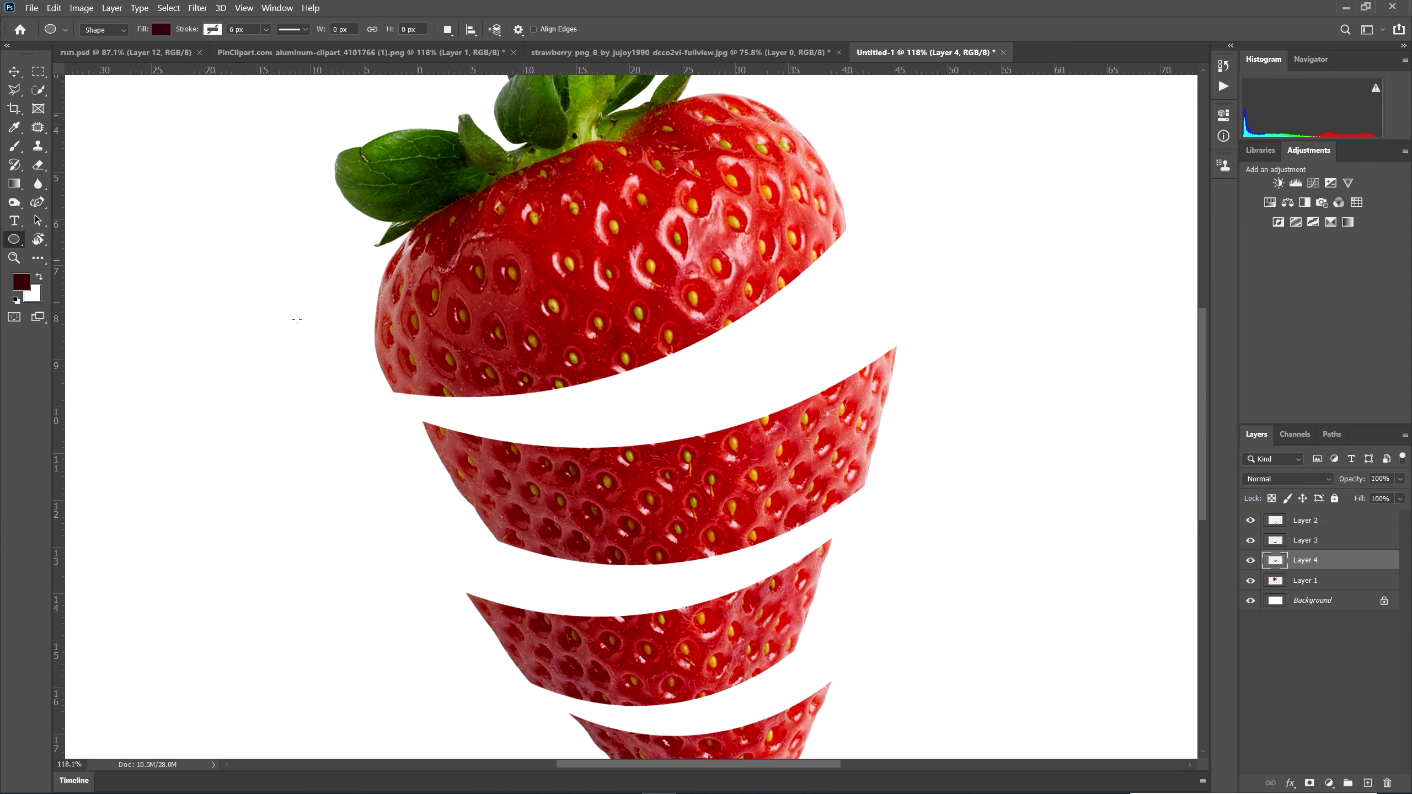
click(467, 208)
drag(424, 405, 894, 524)
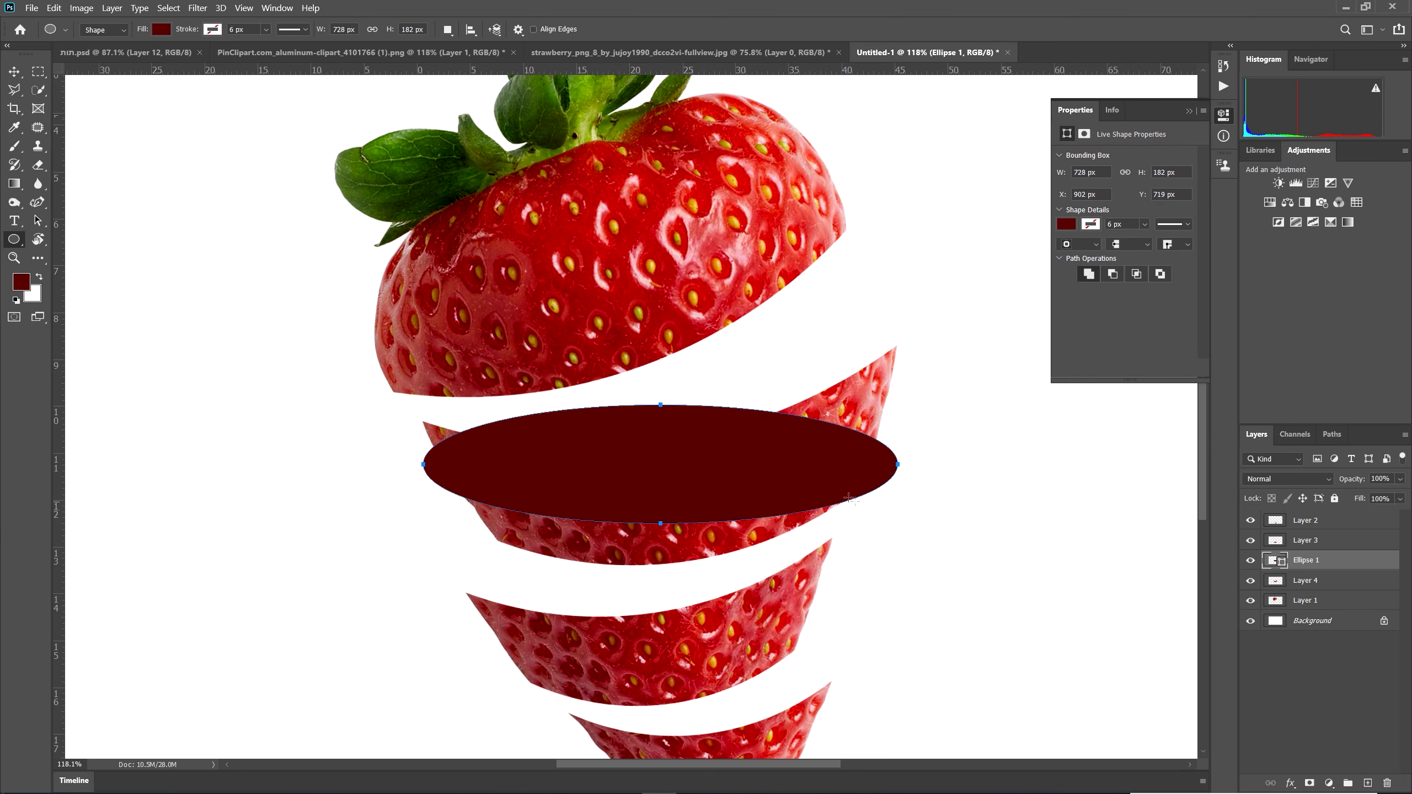
- Place the ellipse beneath Layer 4 and align its left end with the slice's upper-left corner
key(v)
drag(845, 485, 846, 465)
drag(1327, 570, 1323, 590)
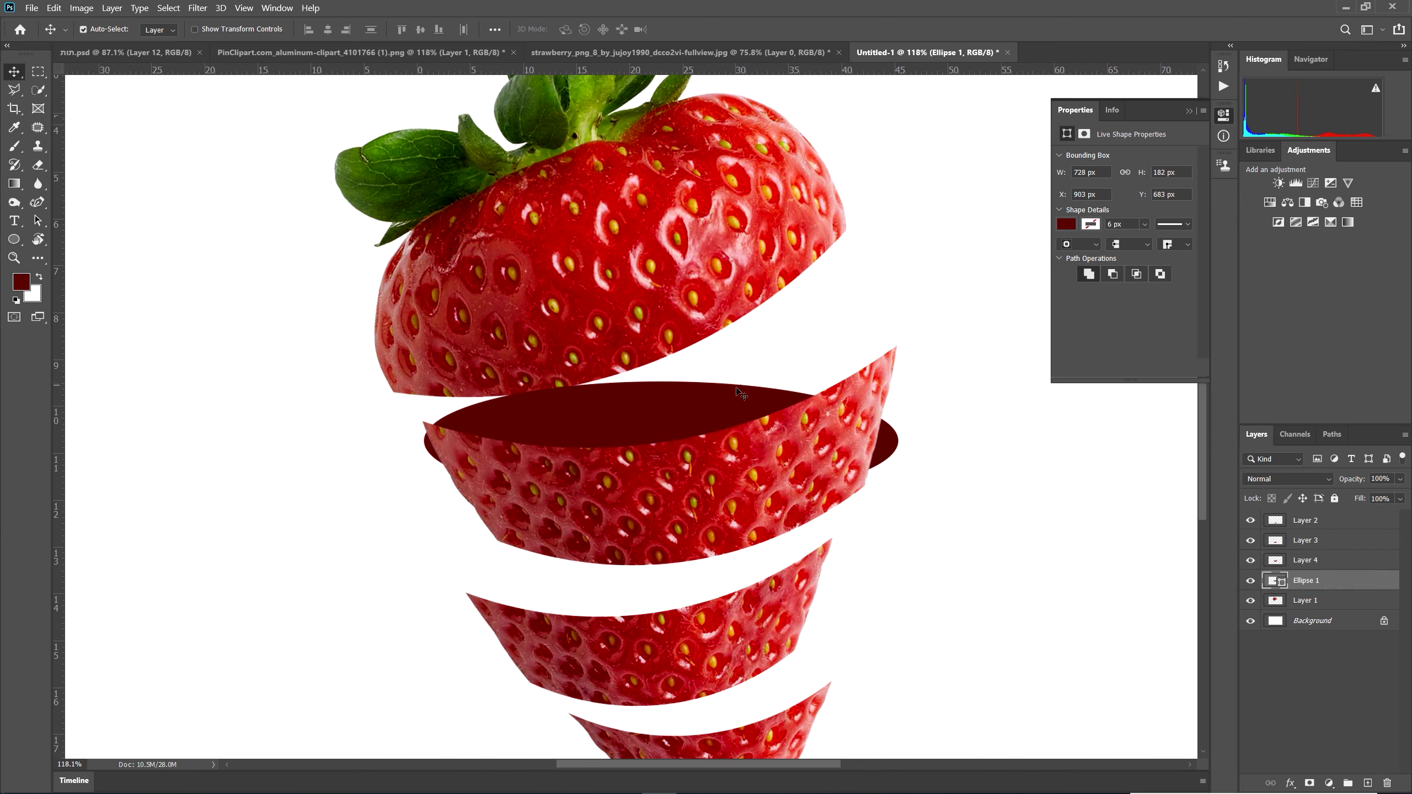
drag(700, 403, 700, 384)
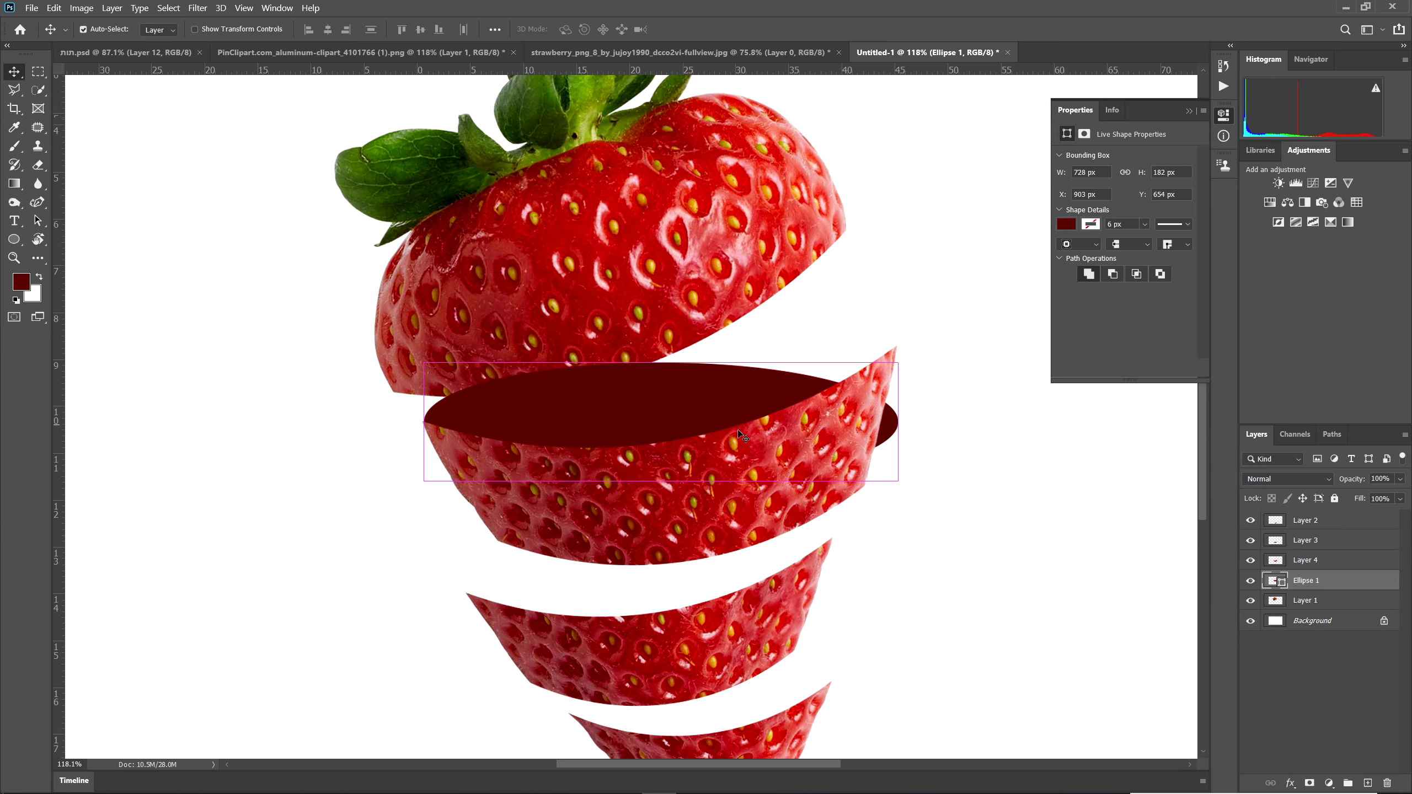
- Rotate the ellipse about -8.6° around its left end and scale it to about 101% to reach the slice's right corner
key(ctrl+t)
drag(923, 489, 929, 451)
key(ctrl+z)
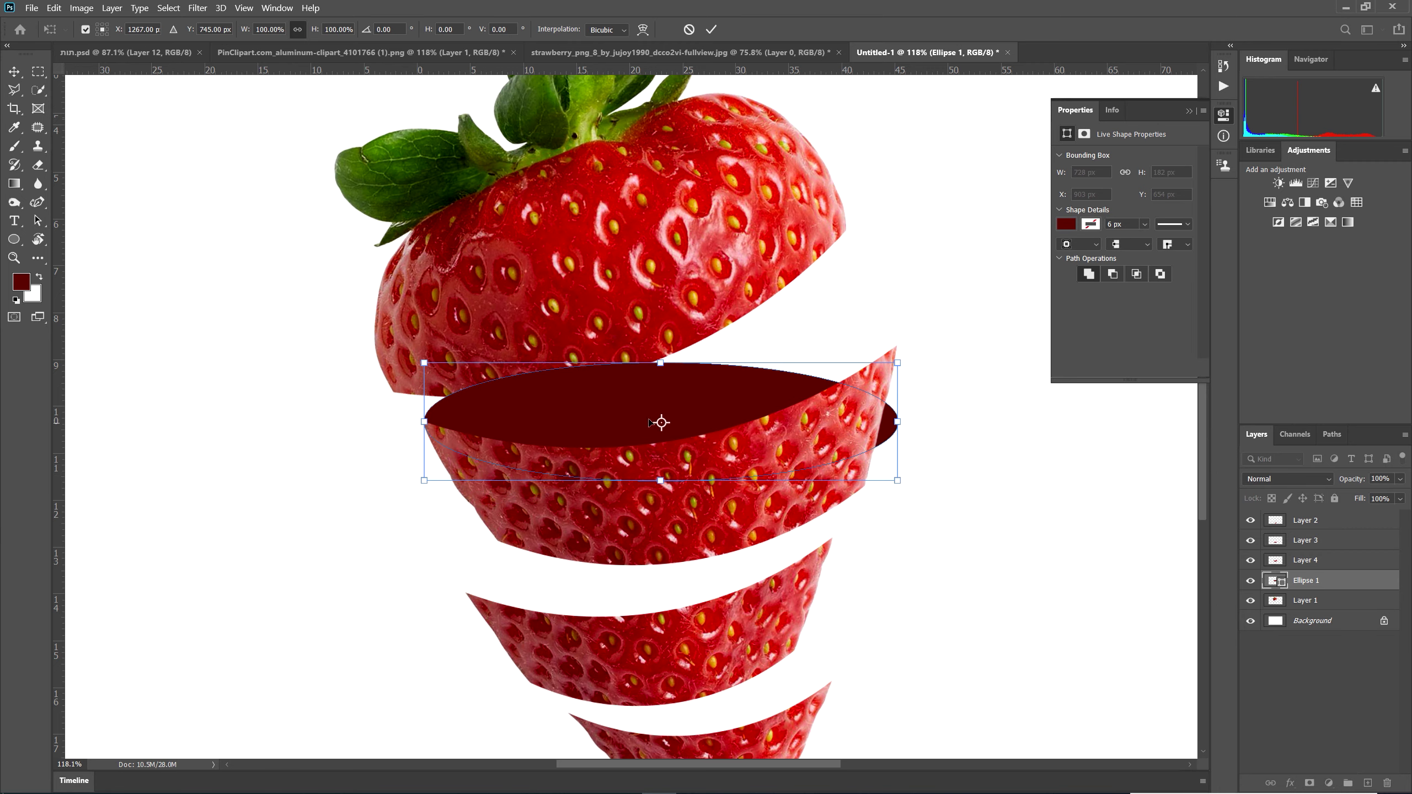
drag(660, 422, 424, 422)
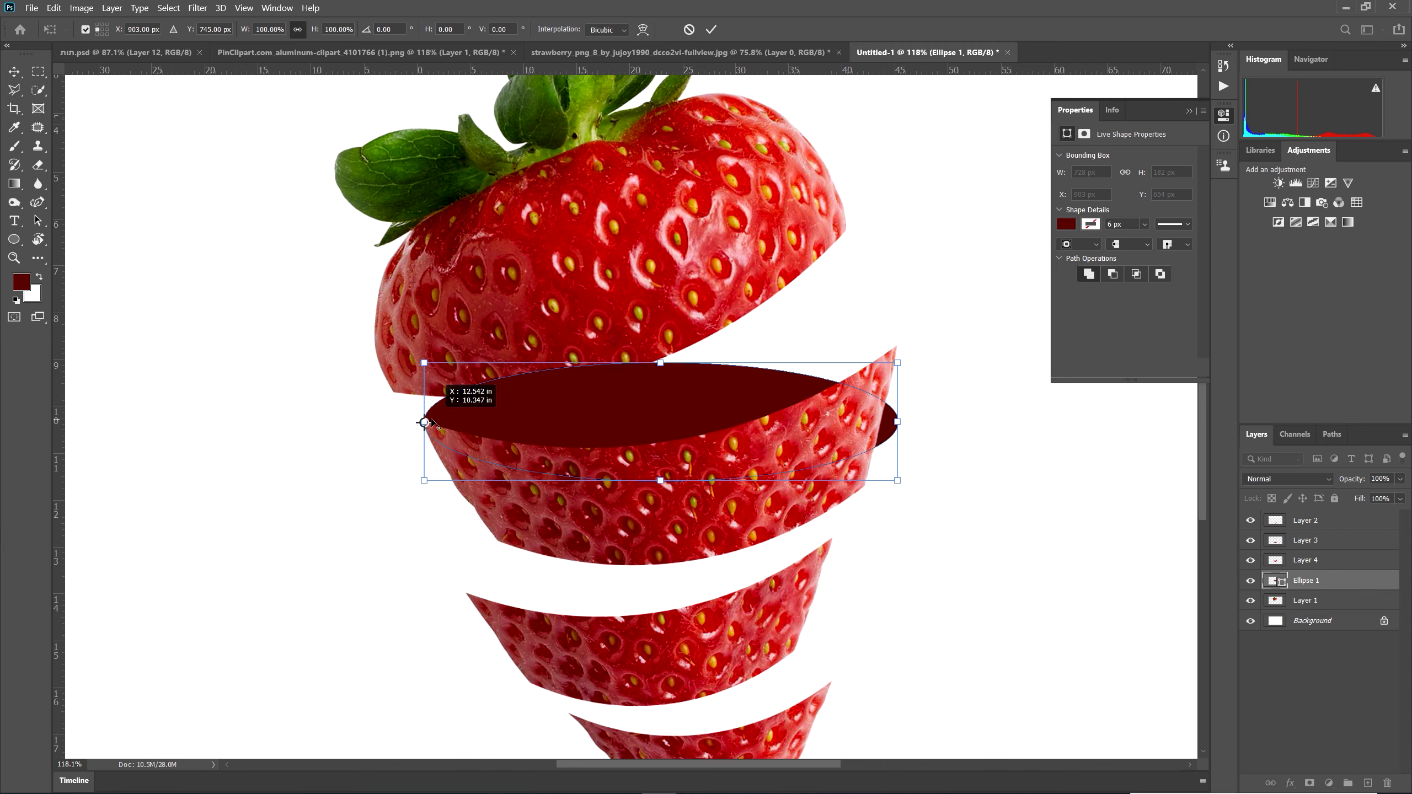
drag(922, 493, 927, 419)
drag(892, 346, 899, 353)
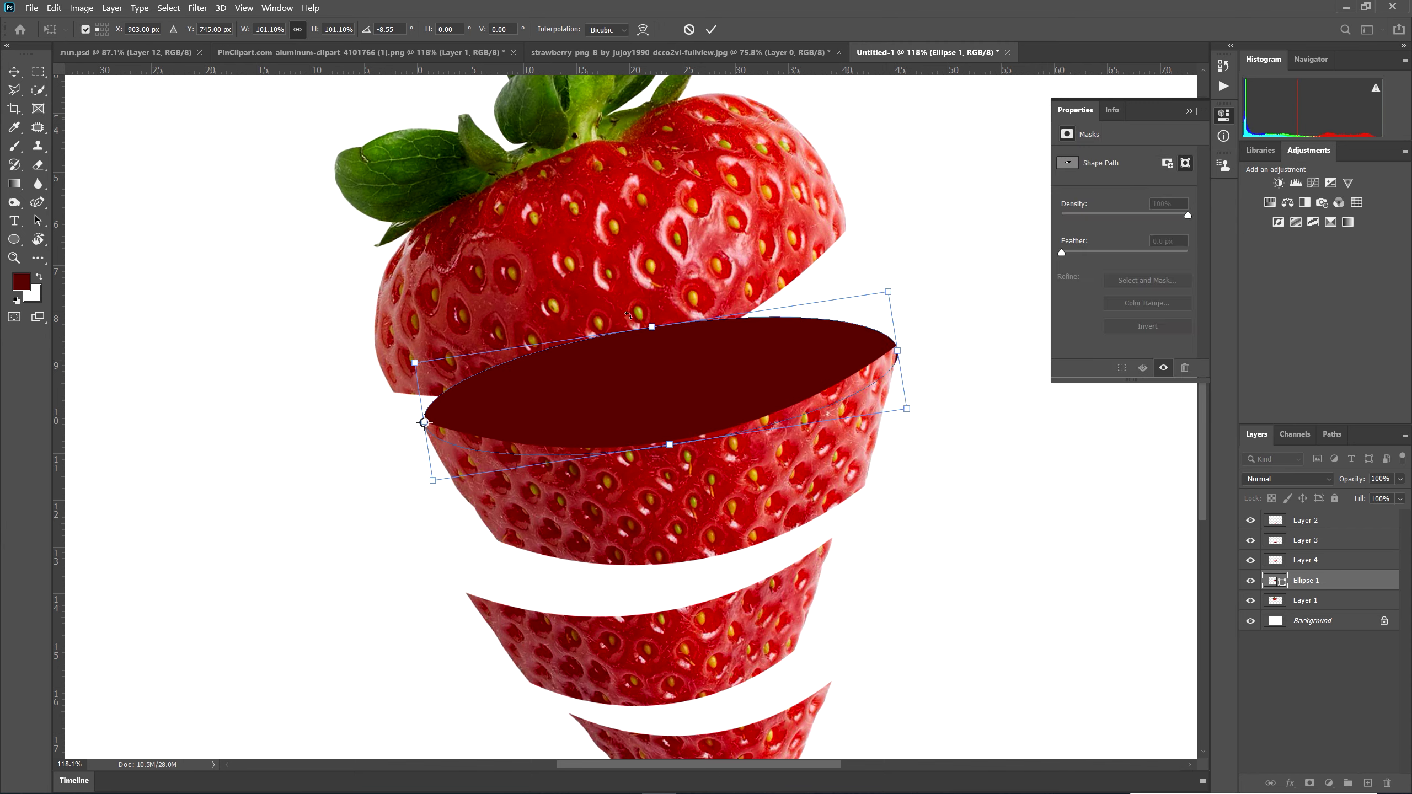
- Flatten the ellipse slightly and fine-tune its angle to follow the slice's curved cut edge
drag(651, 326, 650, 343)
drag(900, 359, 903, 346)
key(Return)
key(ctrl+z)
key(ctrl+shift+z)
key(ctrl+z)
key(ctrl+z)
key(ctrl+z)
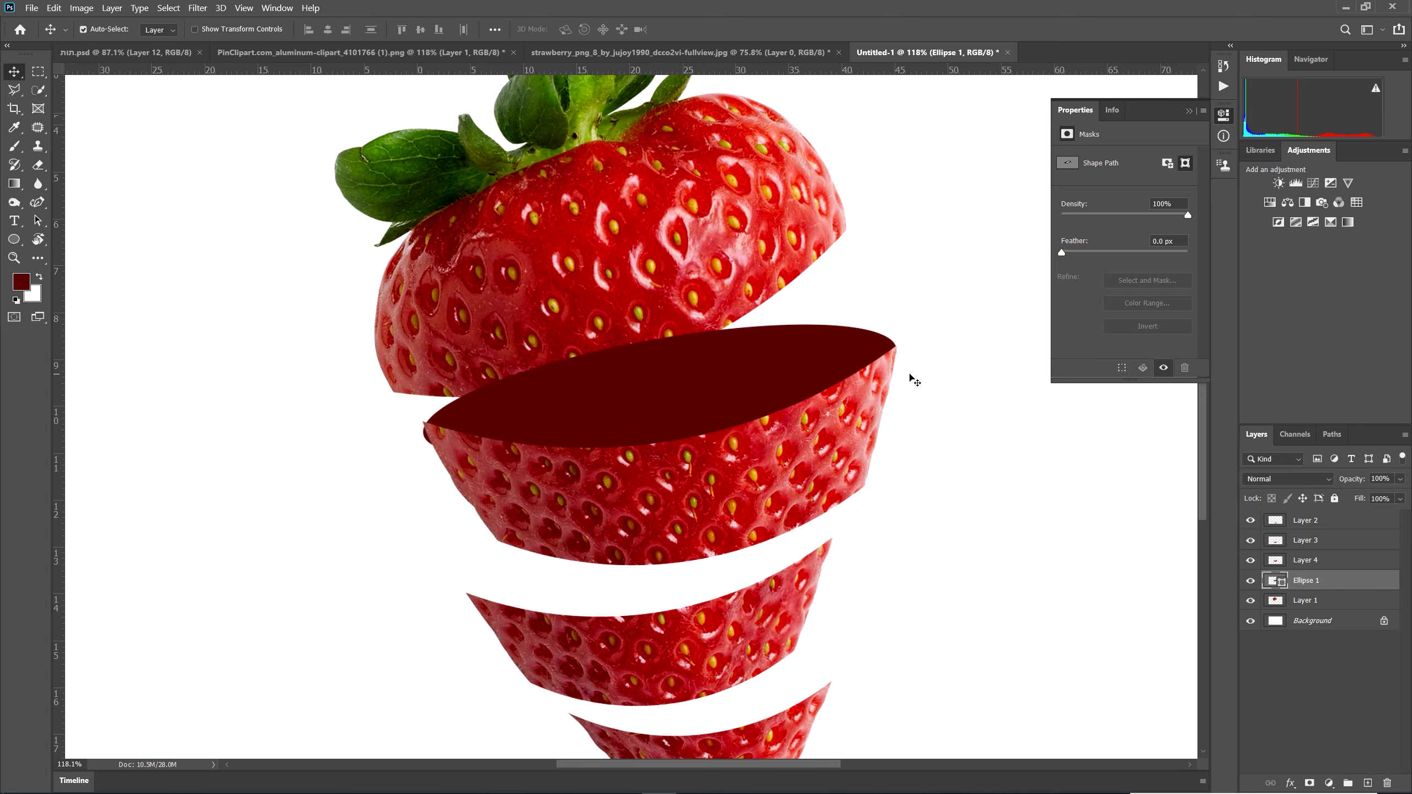
- Rotate the ellipse about 1.3° around its right end and adjust its width to about 98.7%
key(ctrl+t)
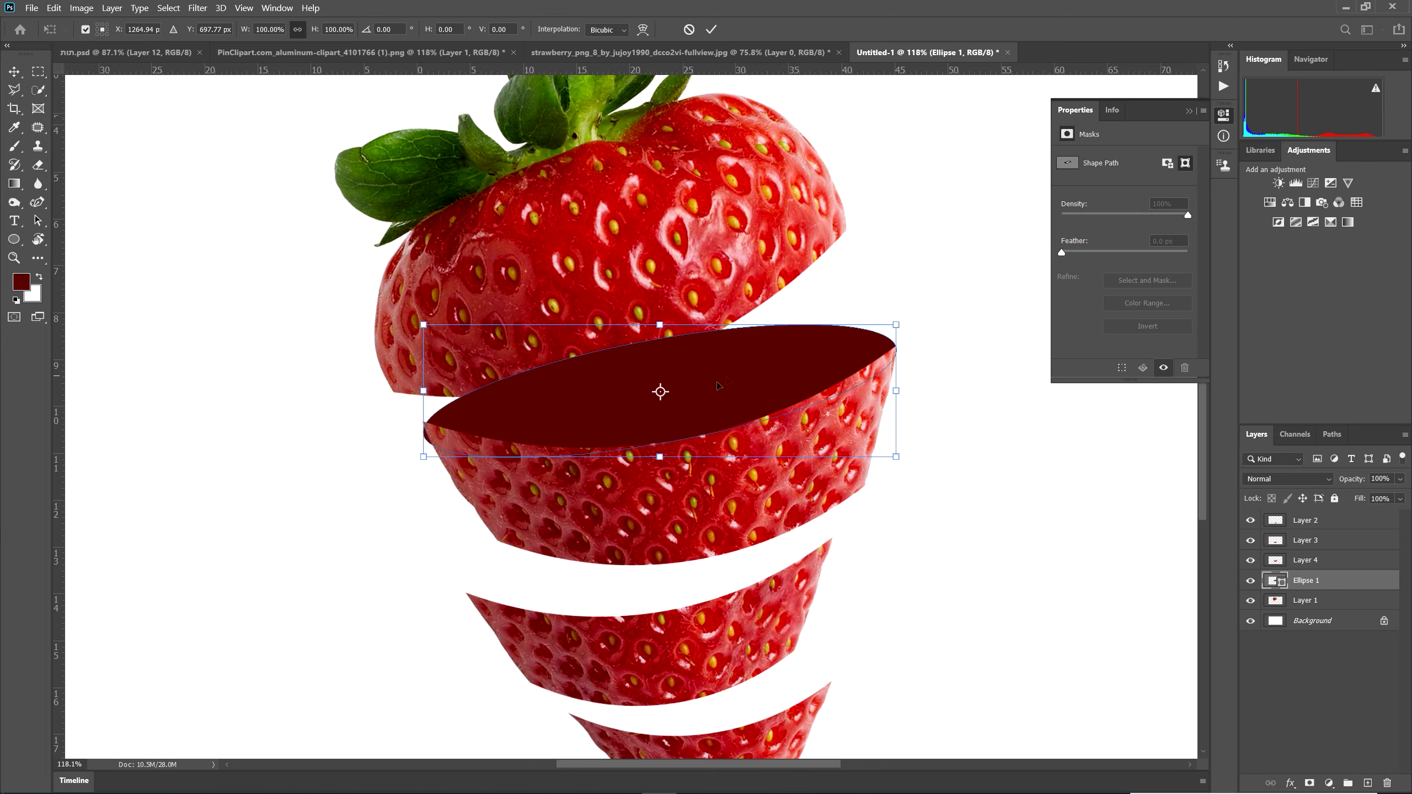
drag(660, 392, 894, 344)
drag(384, 481, 381, 468)
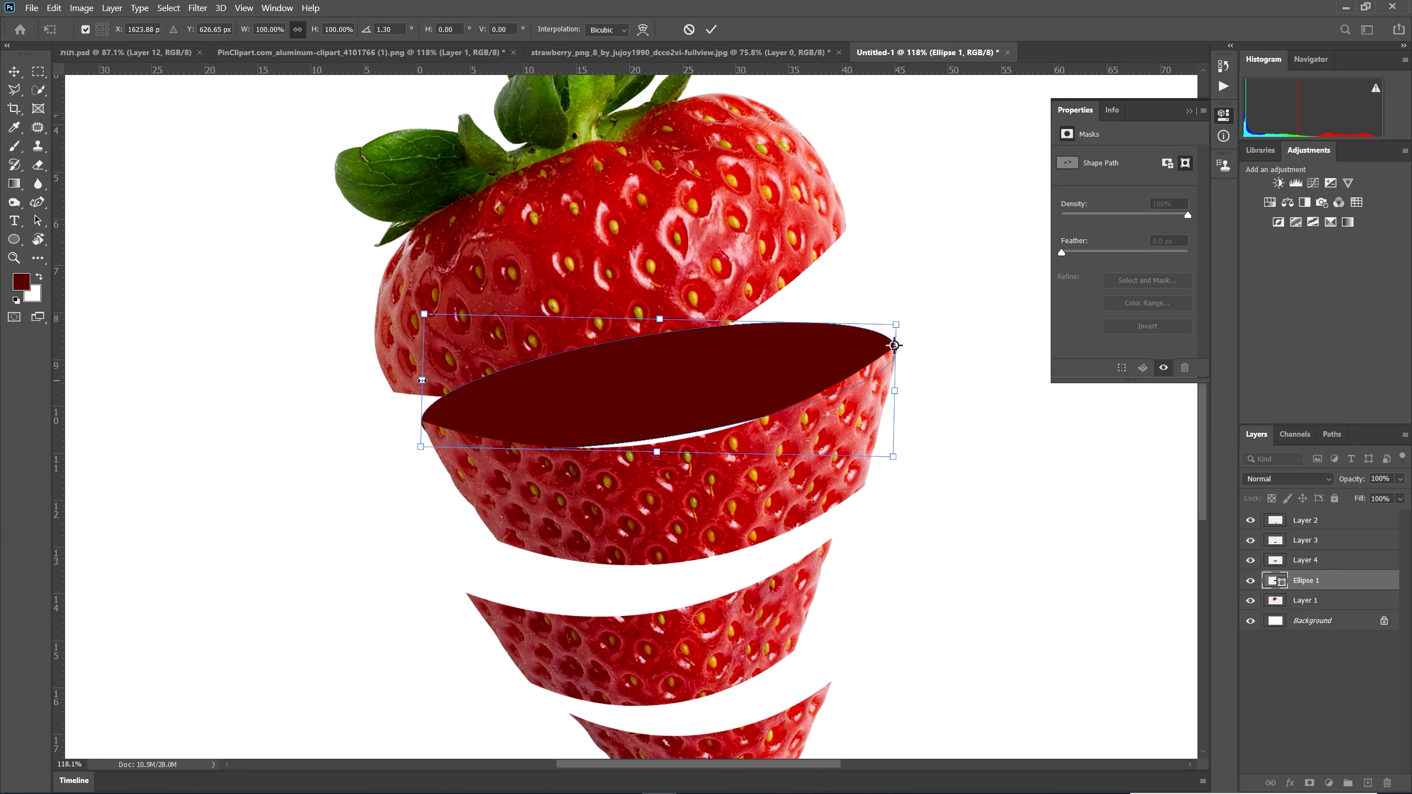
drag(421, 380, 415, 380)
scroll(410, 435, up, 5)
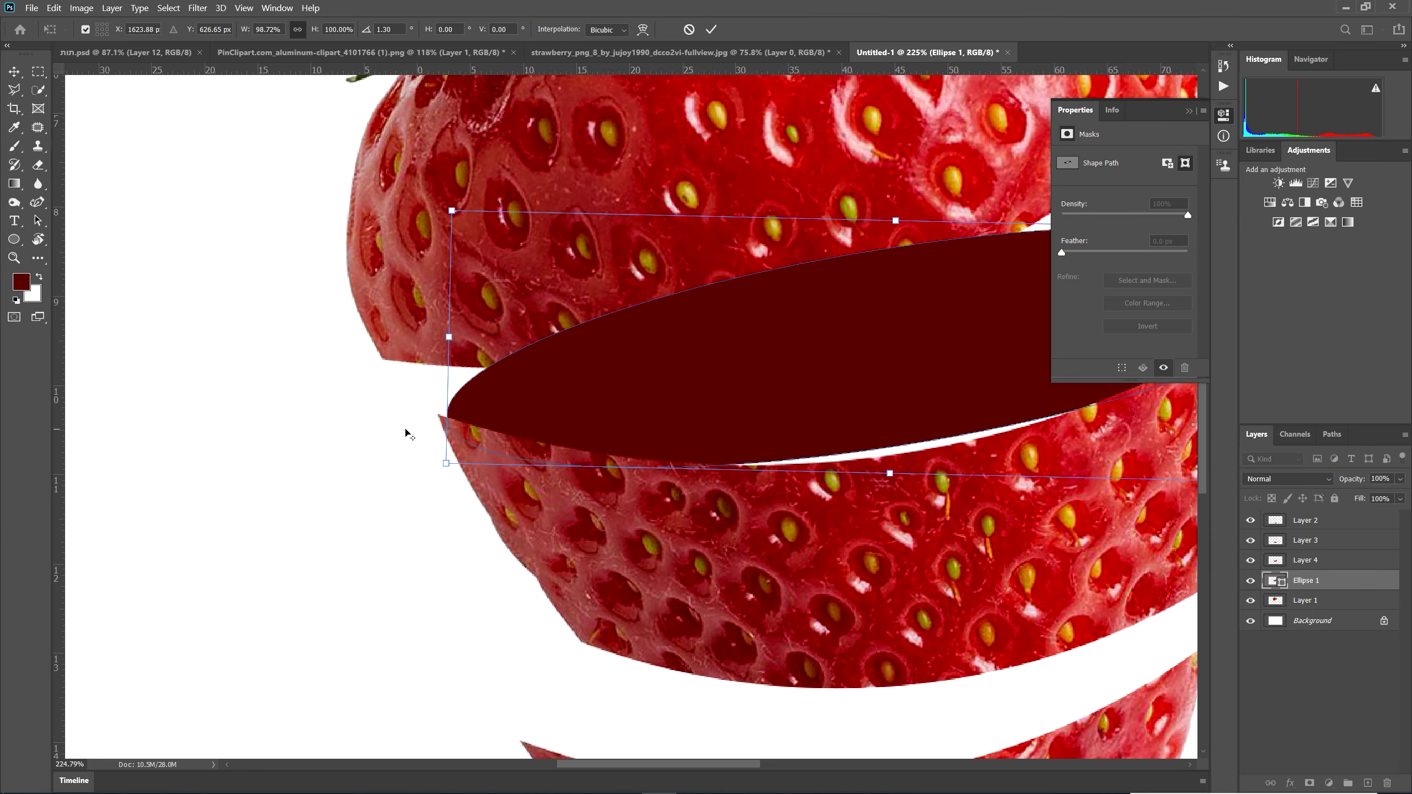
key(Return)
- Move the ellipse layer below Layer 1 and stretch its lower edge down to close the white gap above the slice
drag(1317, 582, 1316, 610)
scroll(786, 455, down, 3)
scroll(786, 455, down, 4)
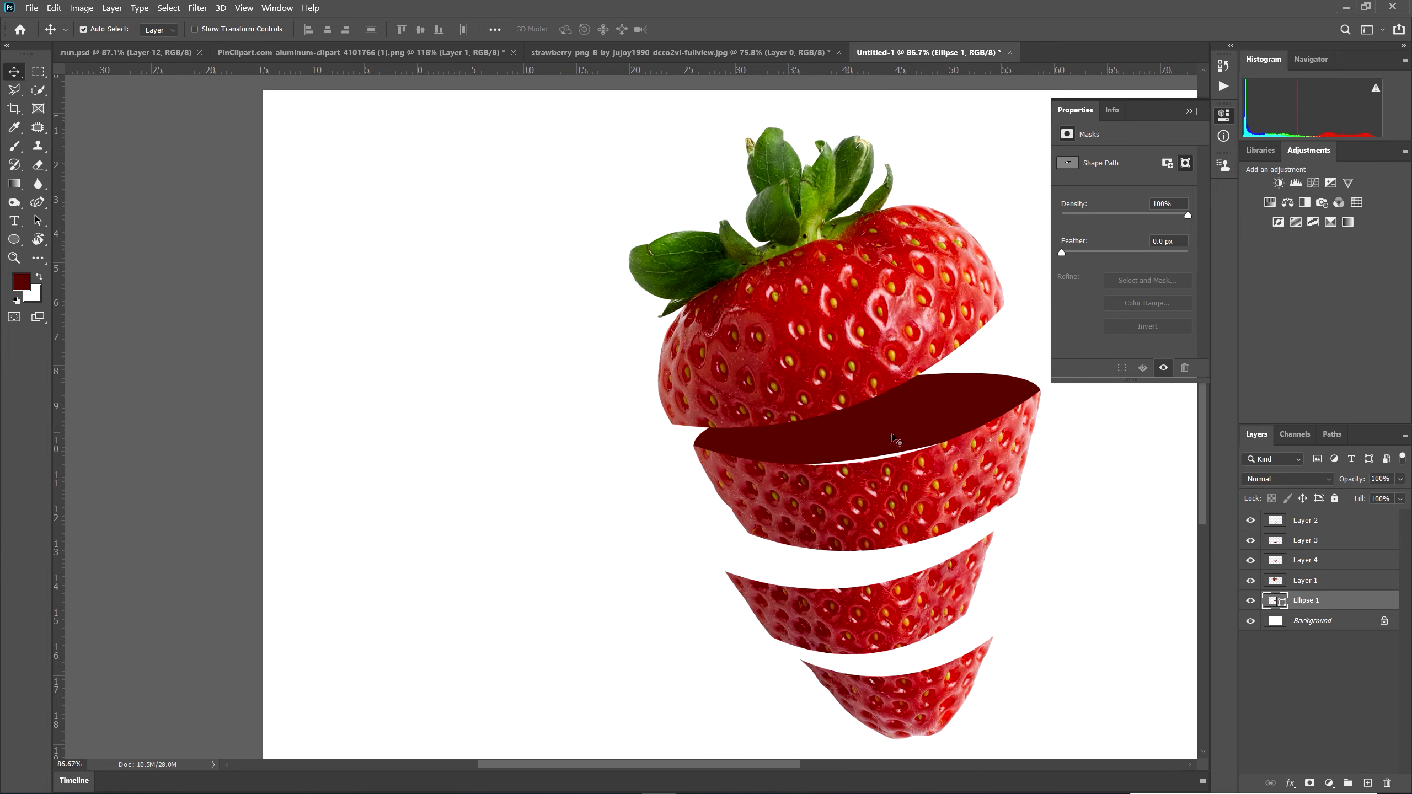
scroll(895, 441, up, 2)
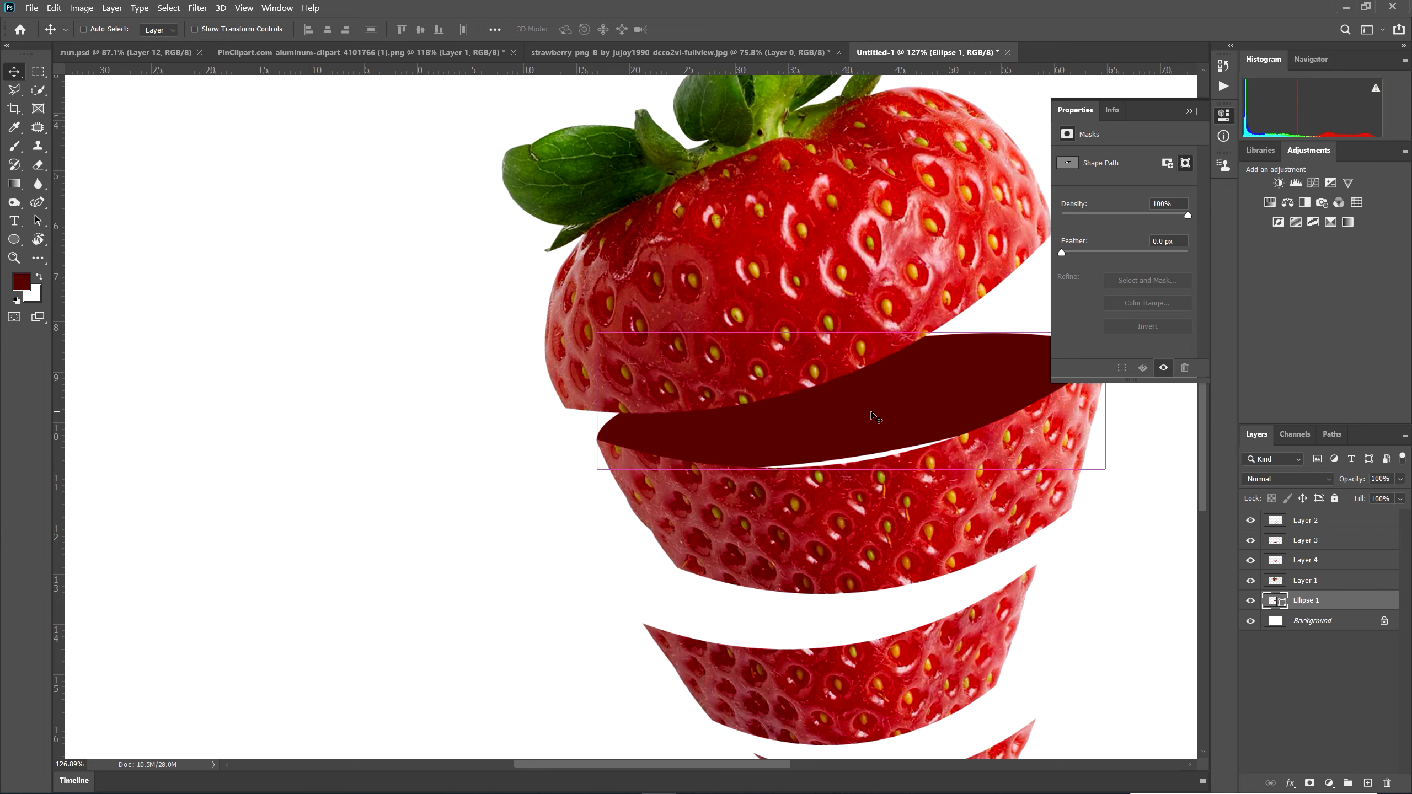
key(ctrl+t)
drag(851, 469, 851, 475)
key(Return)
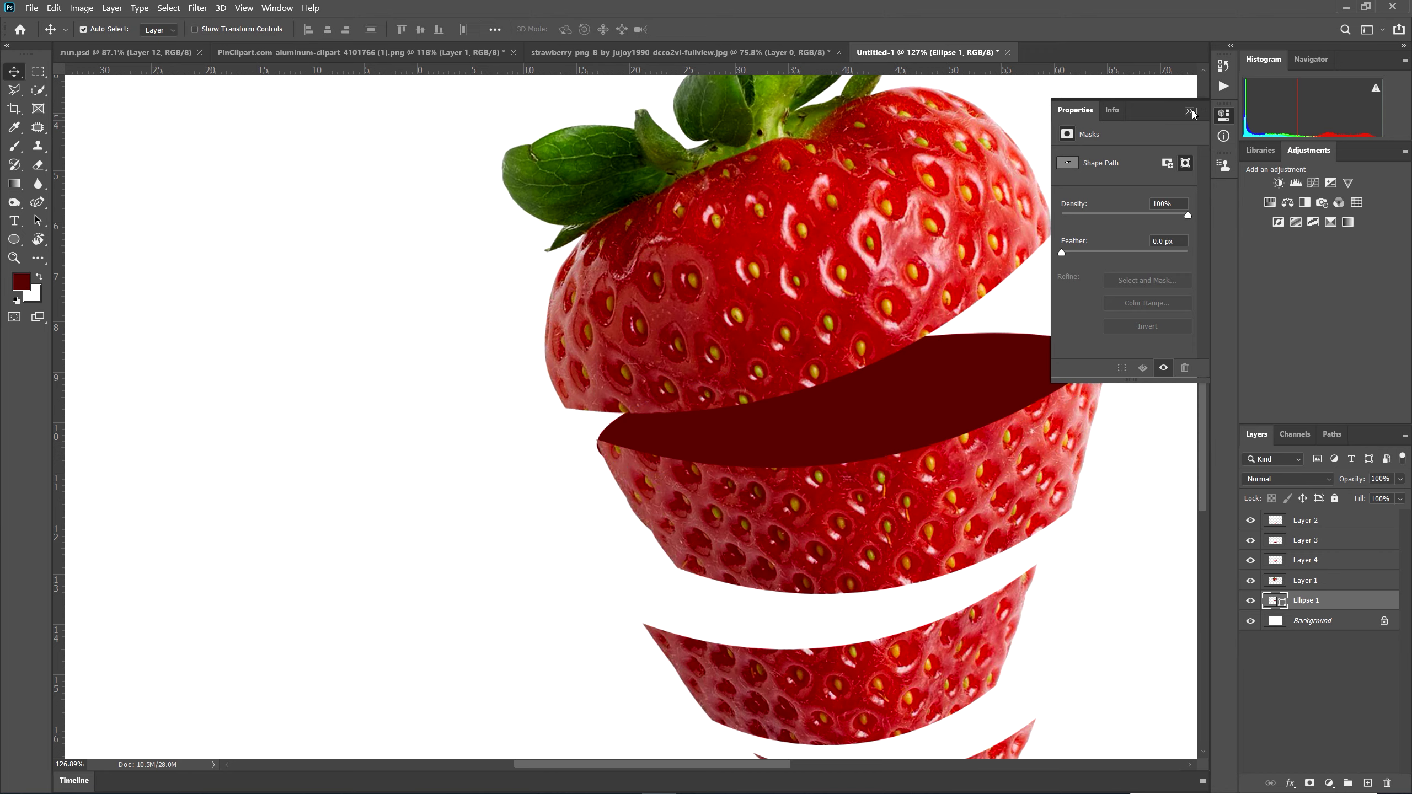
- Collapse the shape properties and rename the ellipse layer as מילוי
click(1190, 112)
scroll(684, 450, up, 3)
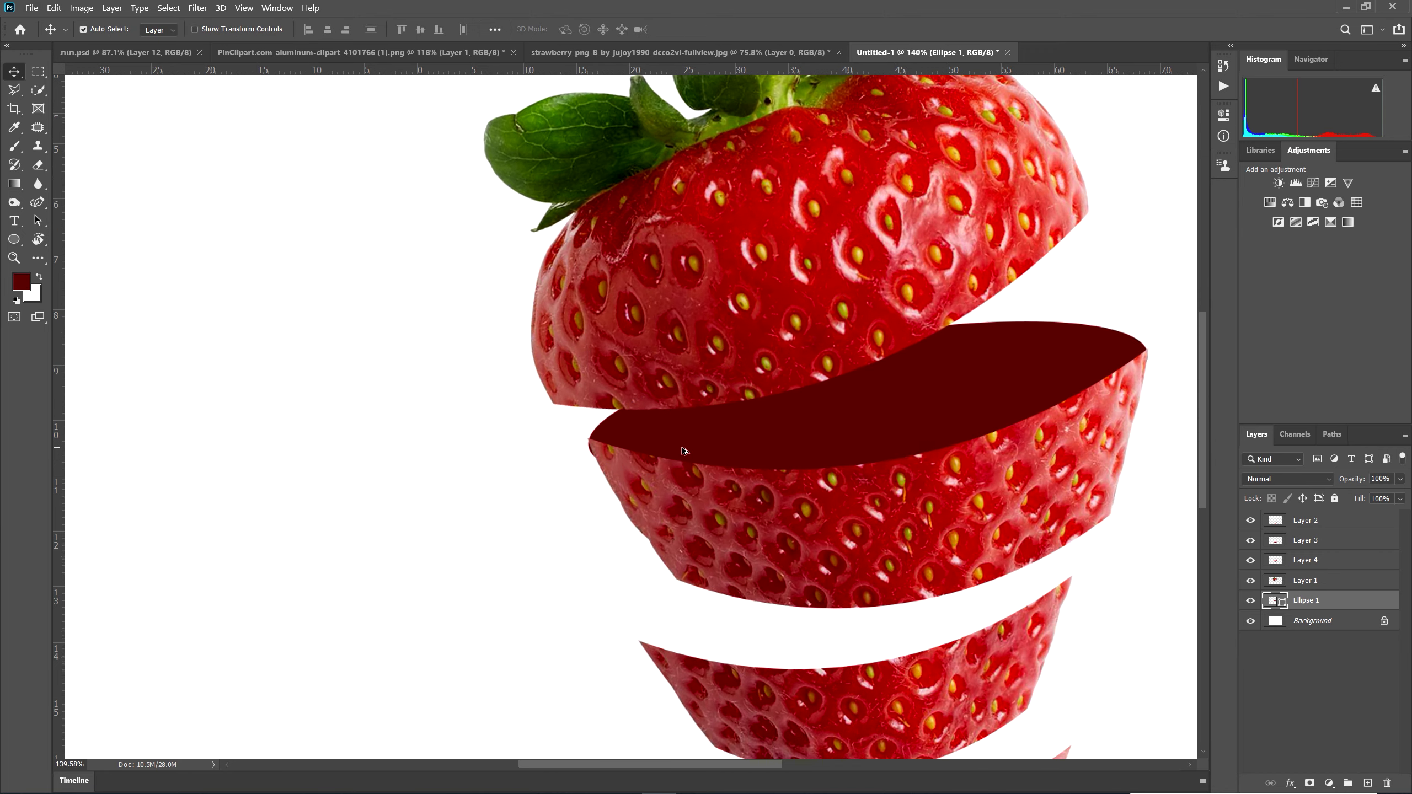
scroll(1069, 414, down, 4)
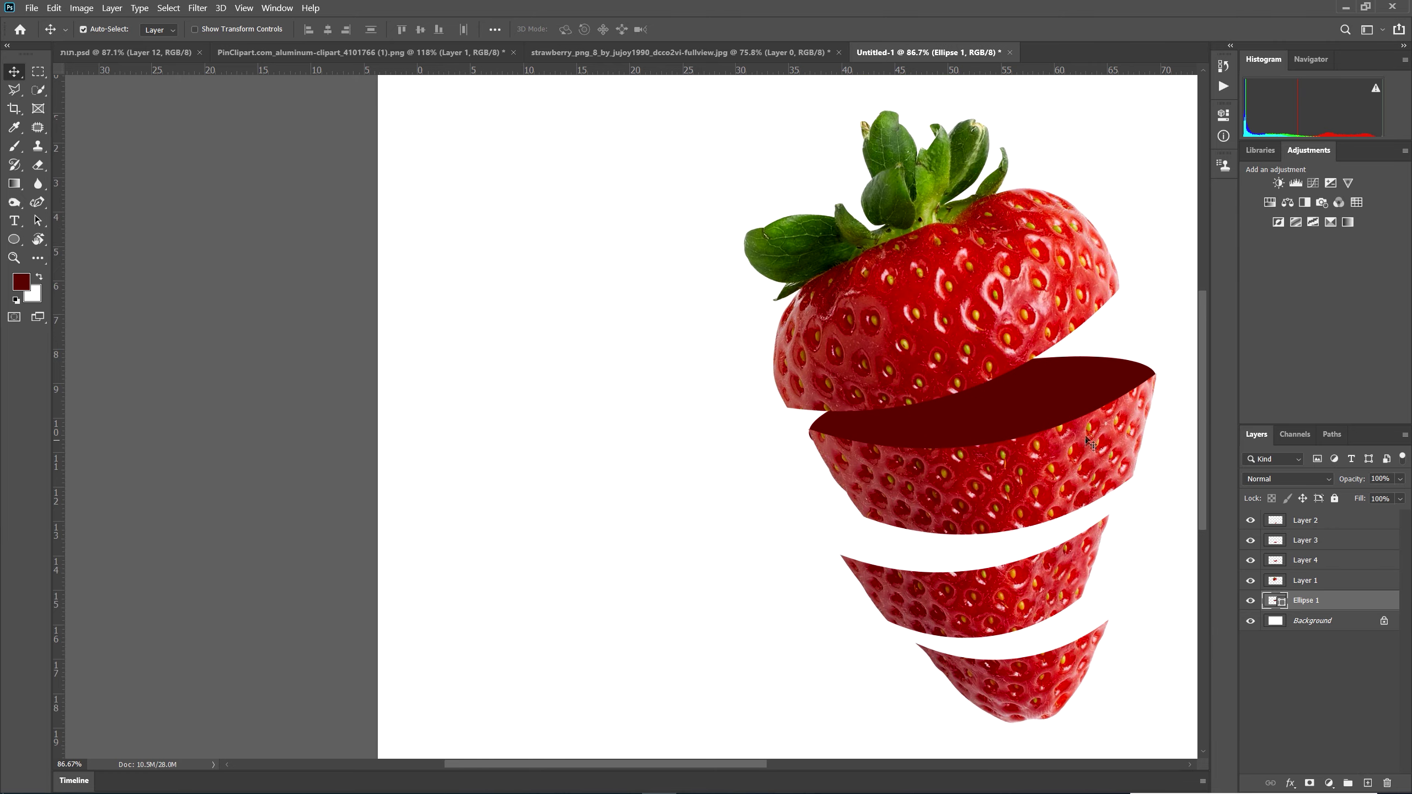
scroll(1087, 444, down, 1)
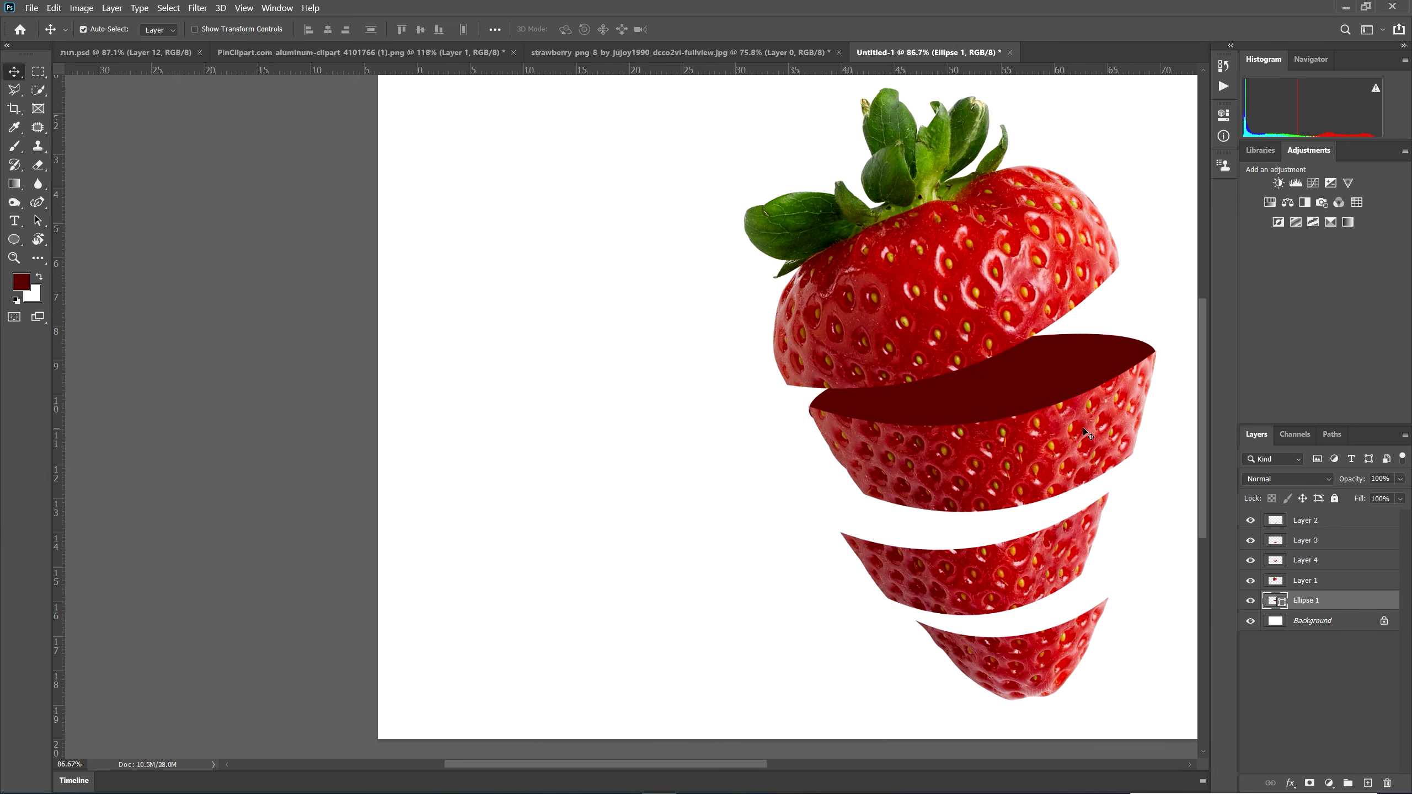
double_click(1305, 601)
text(nhkuh)
key(Return)
- Draw a second dark red ellipse about 591 × 97 px across the third strawberry slice, directly above Layer 4
scroll(556, 457, up, 5)
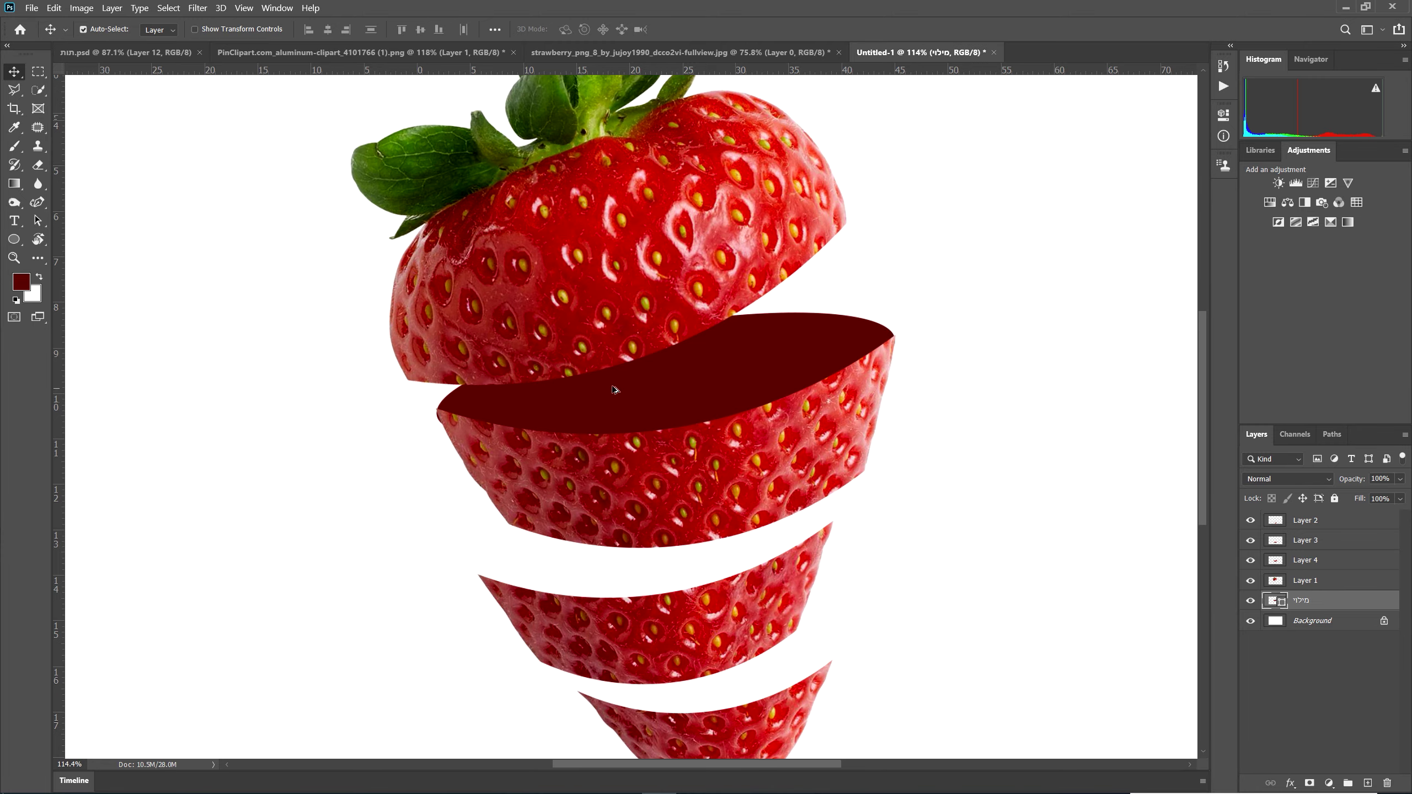
scroll(780, 652, down, 5)
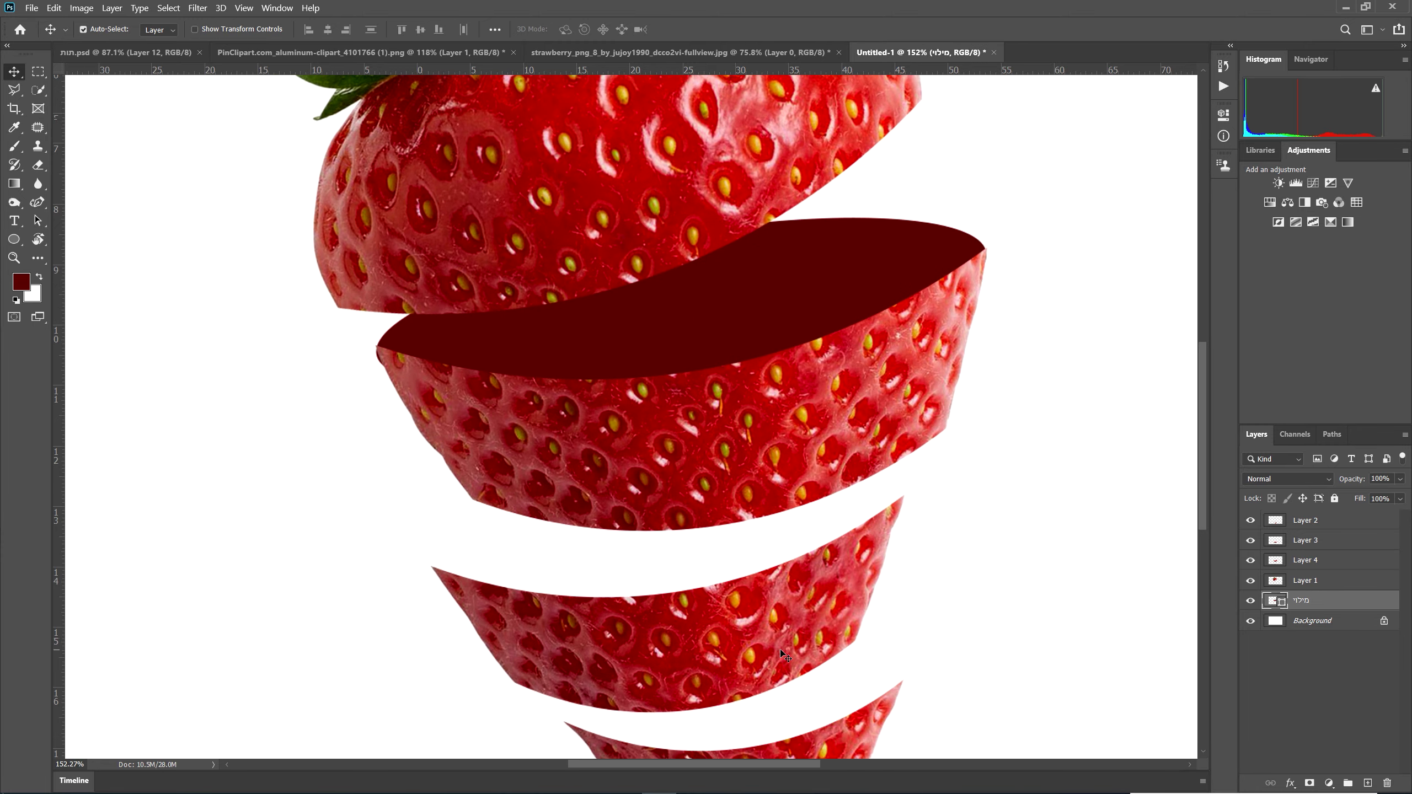
click(13, 239)
click(1345, 560)
drag(425, 479, 919, 563)
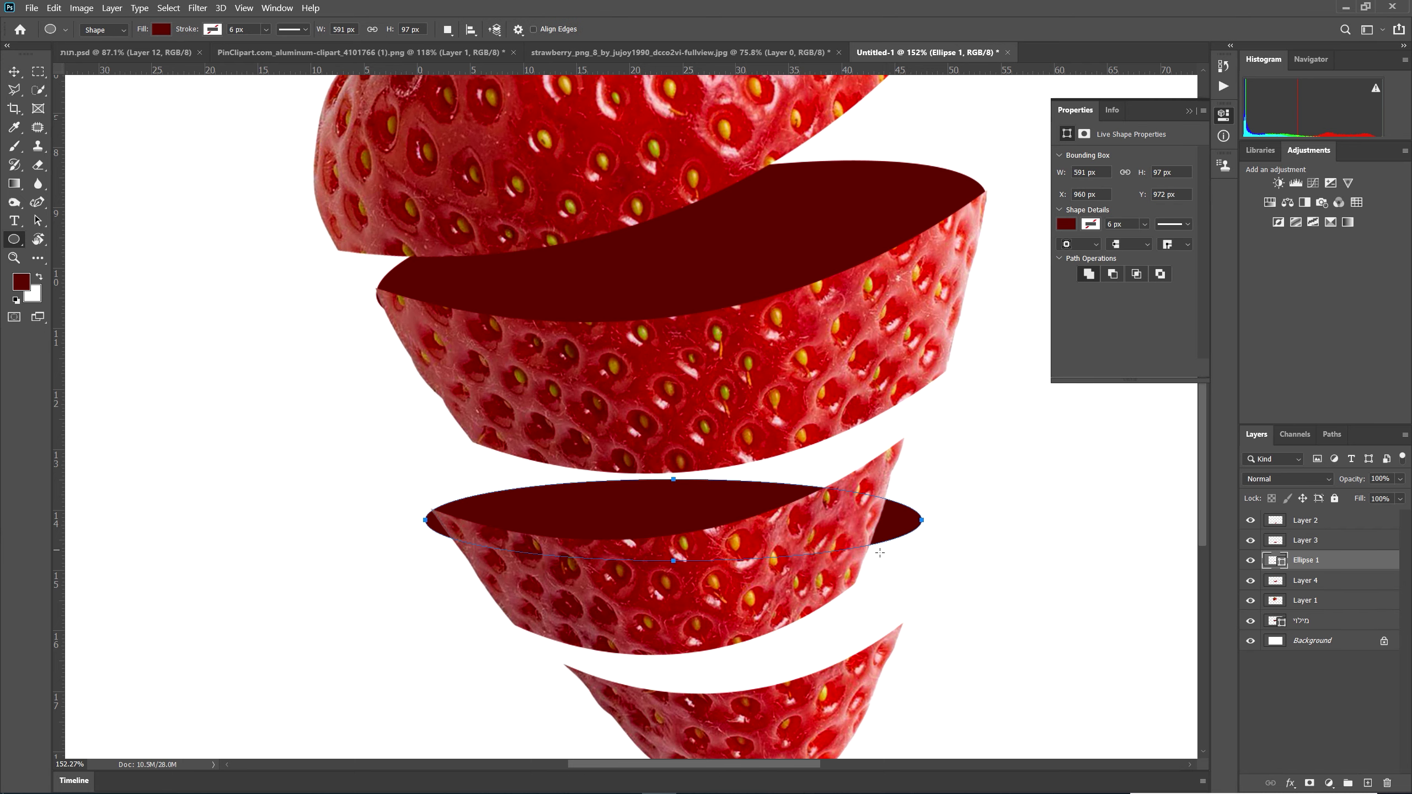
- Align the second ellipse with the third slice's left corner, rotate it around that end and adjust its height to match the cut
click(14, 71)
drag(900, 528, 907, 512)
key(ctrl+t)
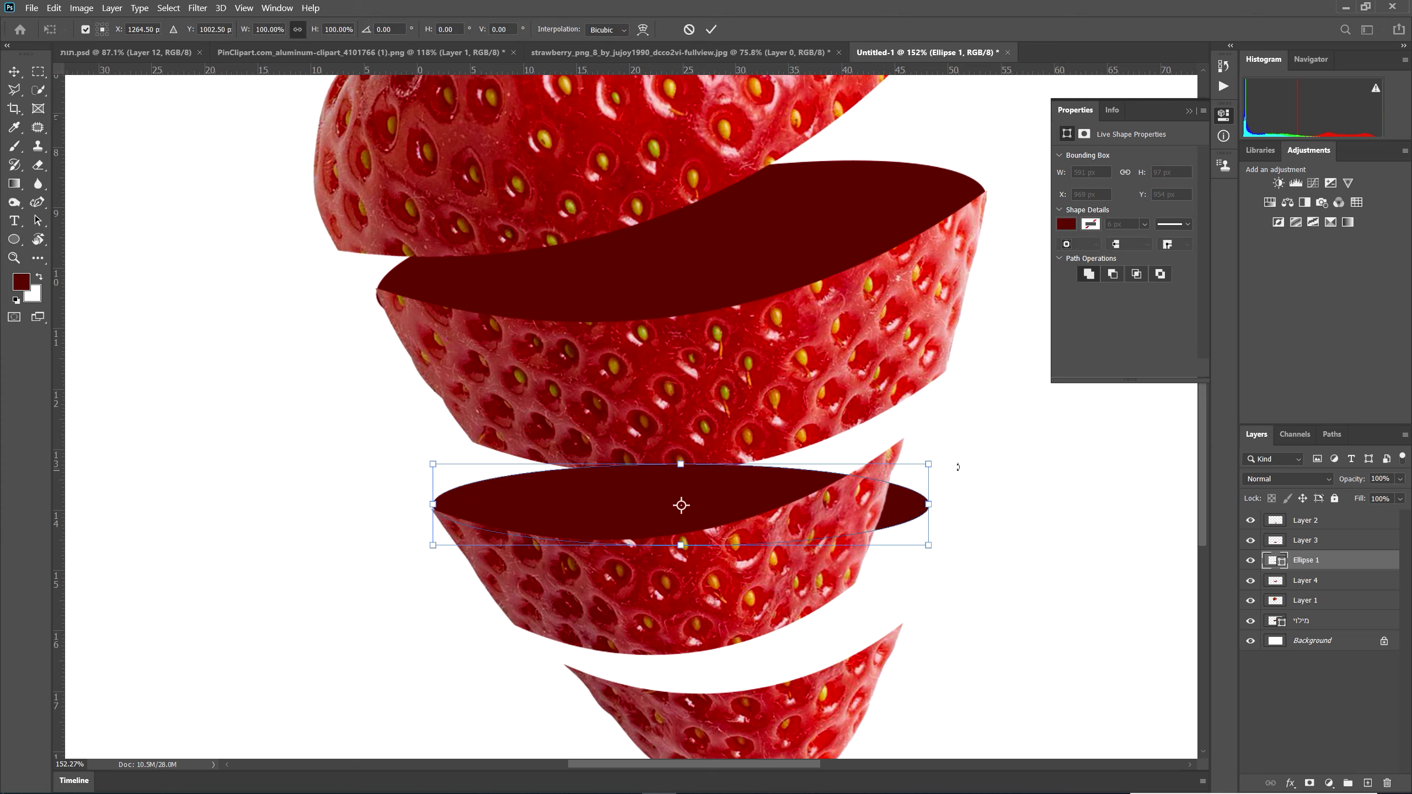
drag(681, 505, 433, 505)
drag(940, 545, 937, 433)
drag(673, 509, 671, 541)
drag(927, 480, 920, 442)
key(Return)
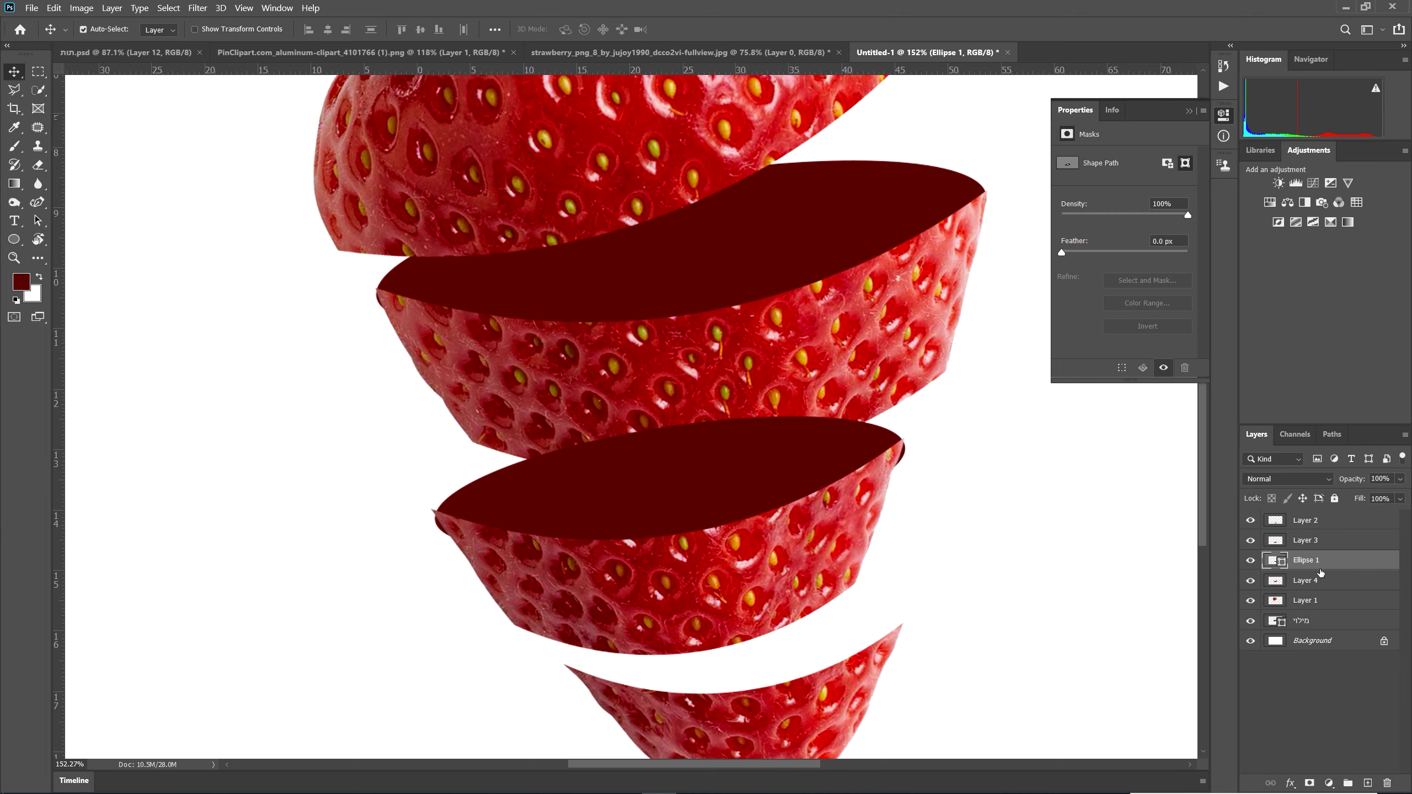
- Move the Ellipse 1 layer below Layer 4 and narrow the ellipse to 97.42% width to fit the third slice
drag(1317, 565, 1313, 590)
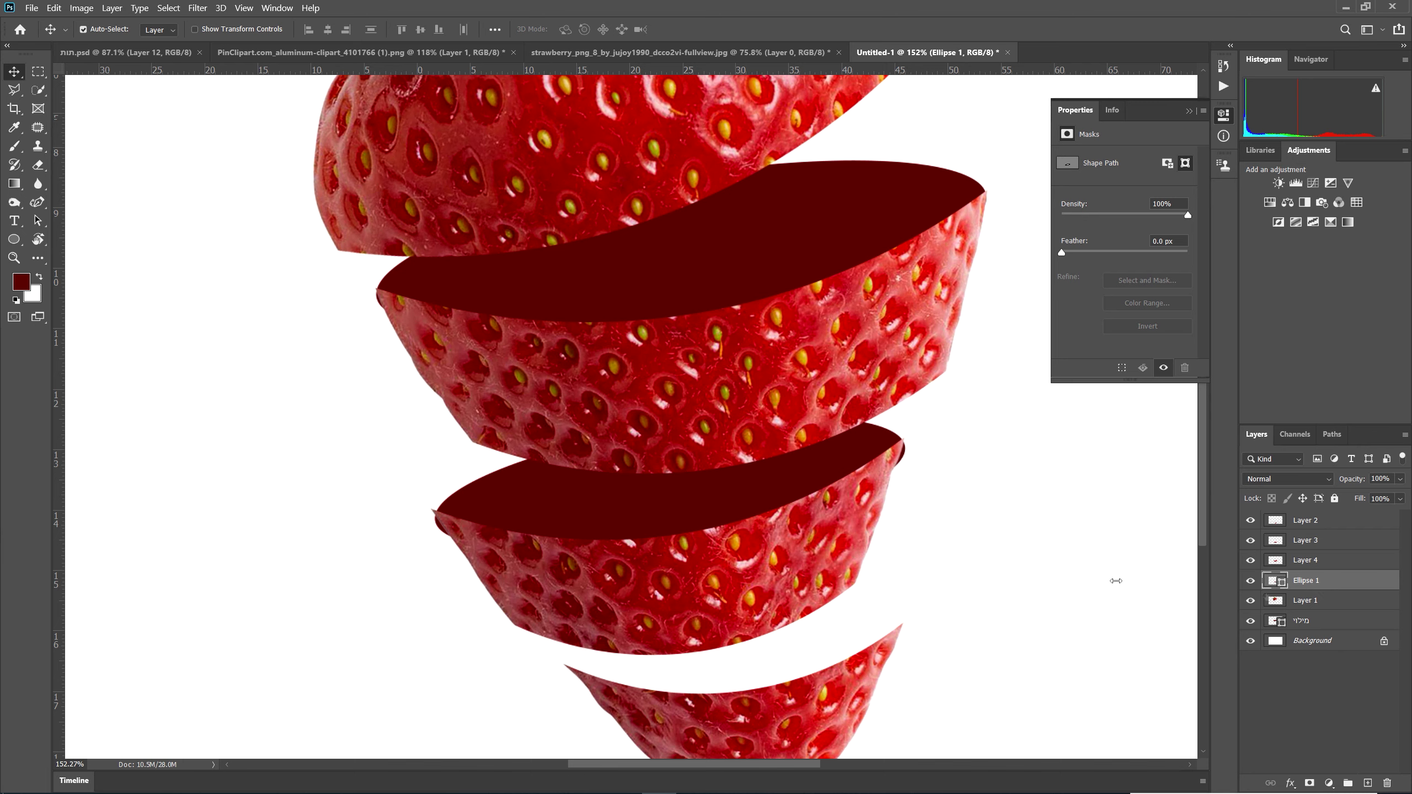
key(ctrl+t)
drag(903, 484, 897, 483)
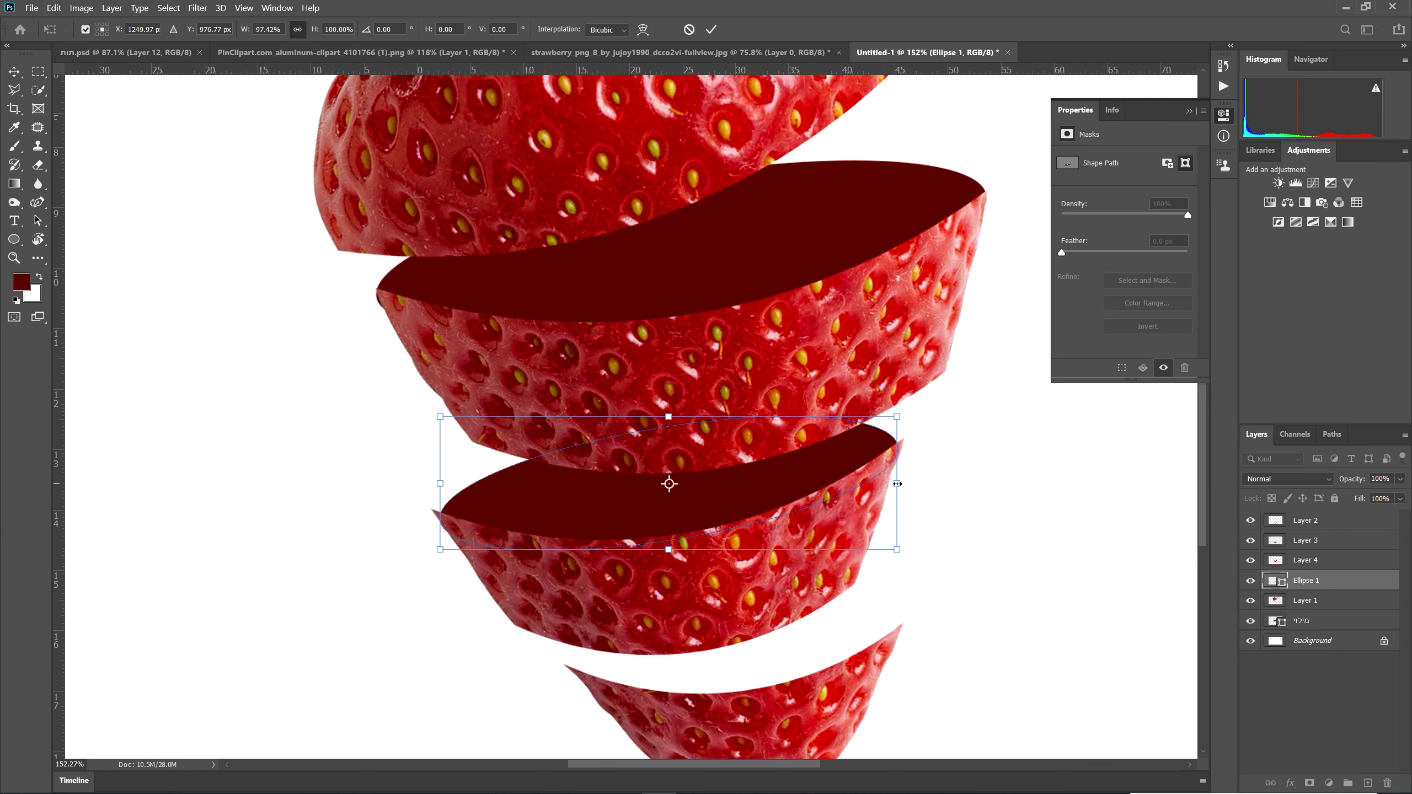
key(Return)
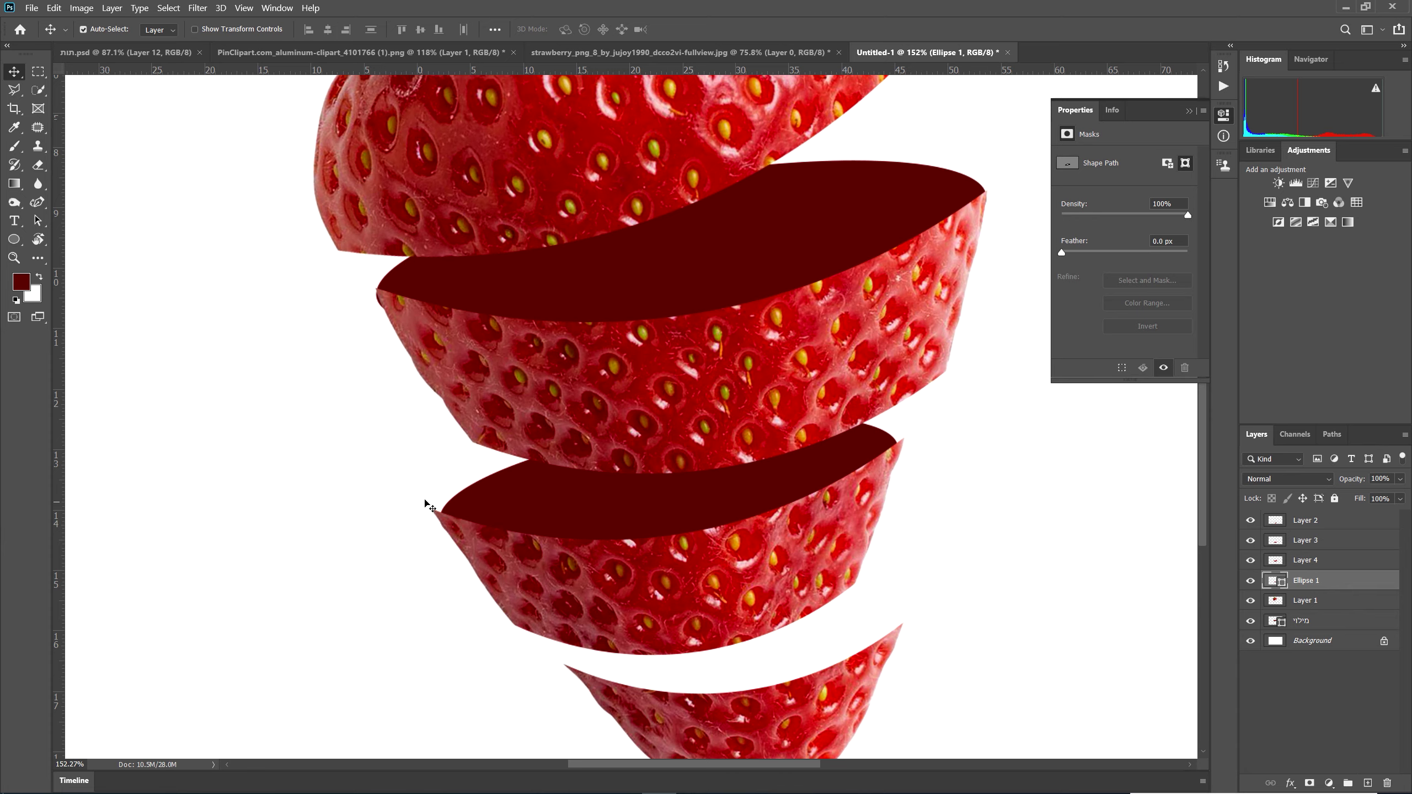
- Draw a third dark red ellipse about 424 × 89 px across the bottom strawberry slice, directly above the Background layer
scroll(426, 518, up, 3)
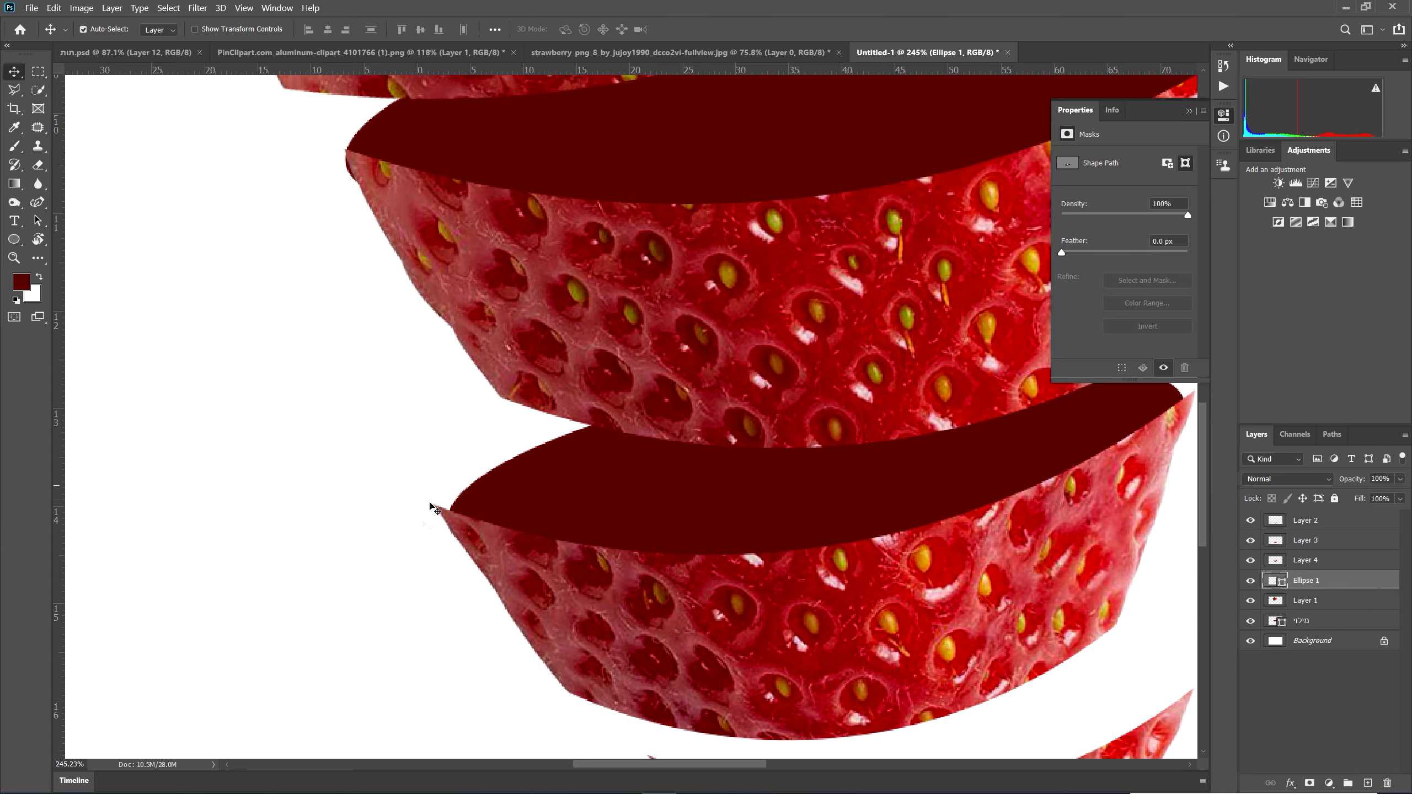
scroll(459, 506, down, 4)
scroll(867, 634, down, 3)
scroll(838, 652, down, 2)
scroll(839, 653, up, 1)
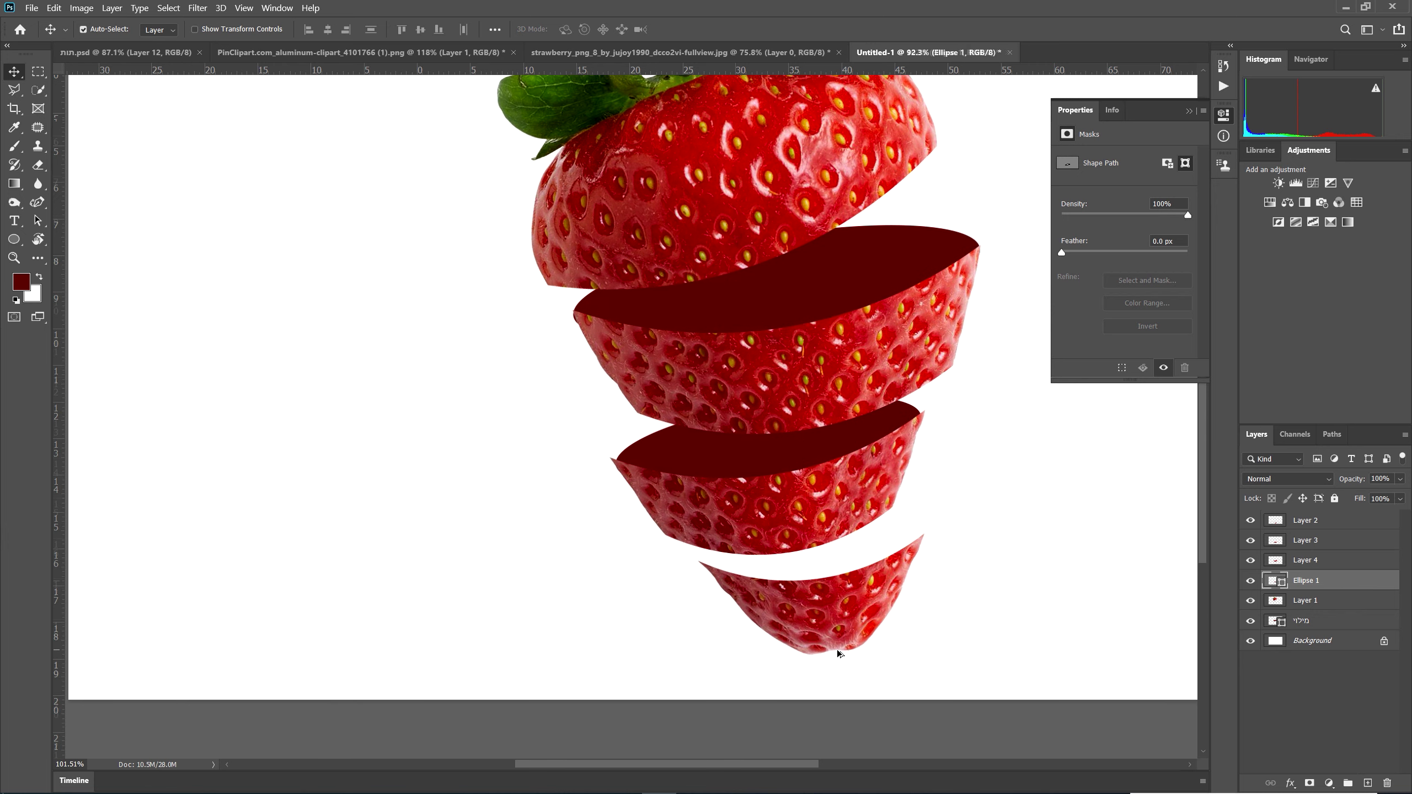
scroll(838, 653, up, 3)
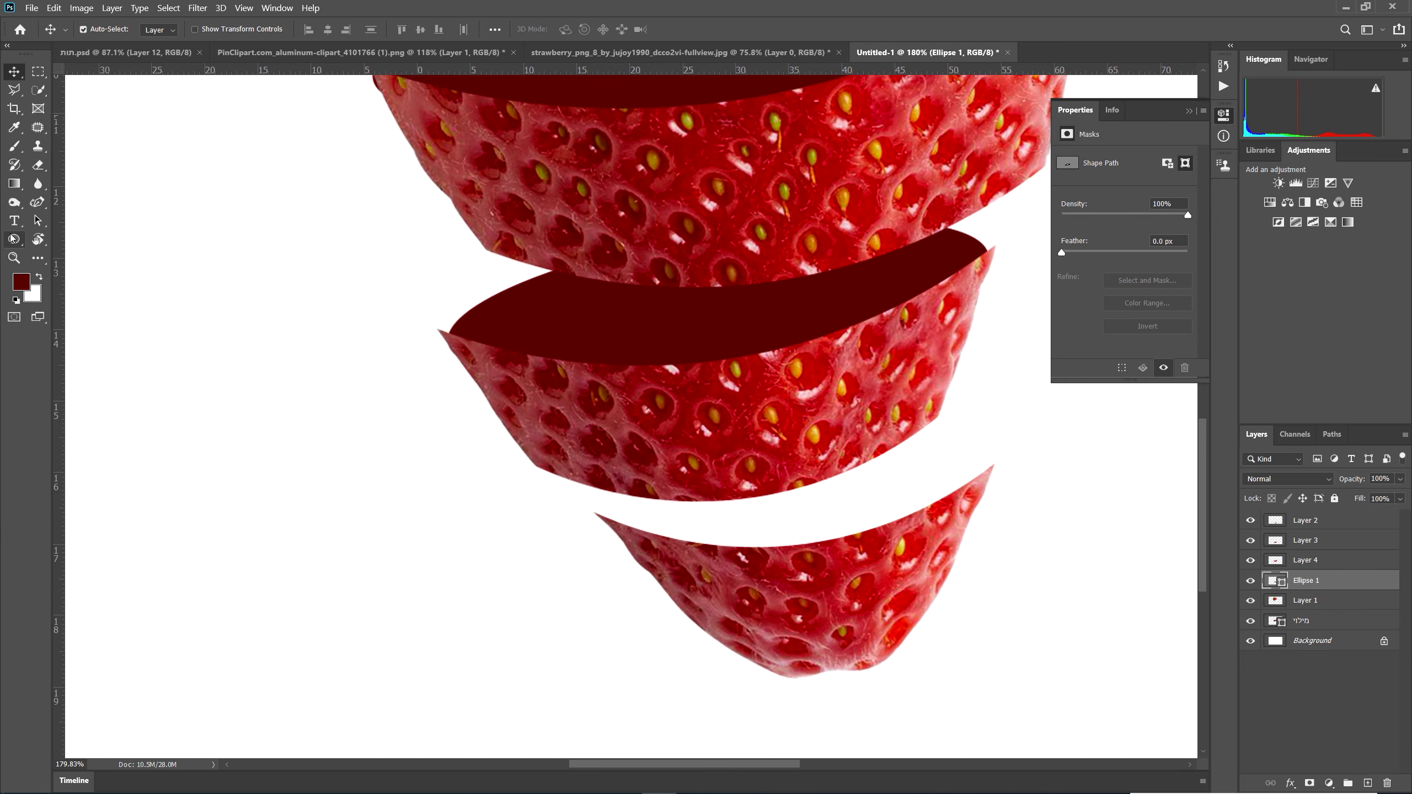
click(13, 239)
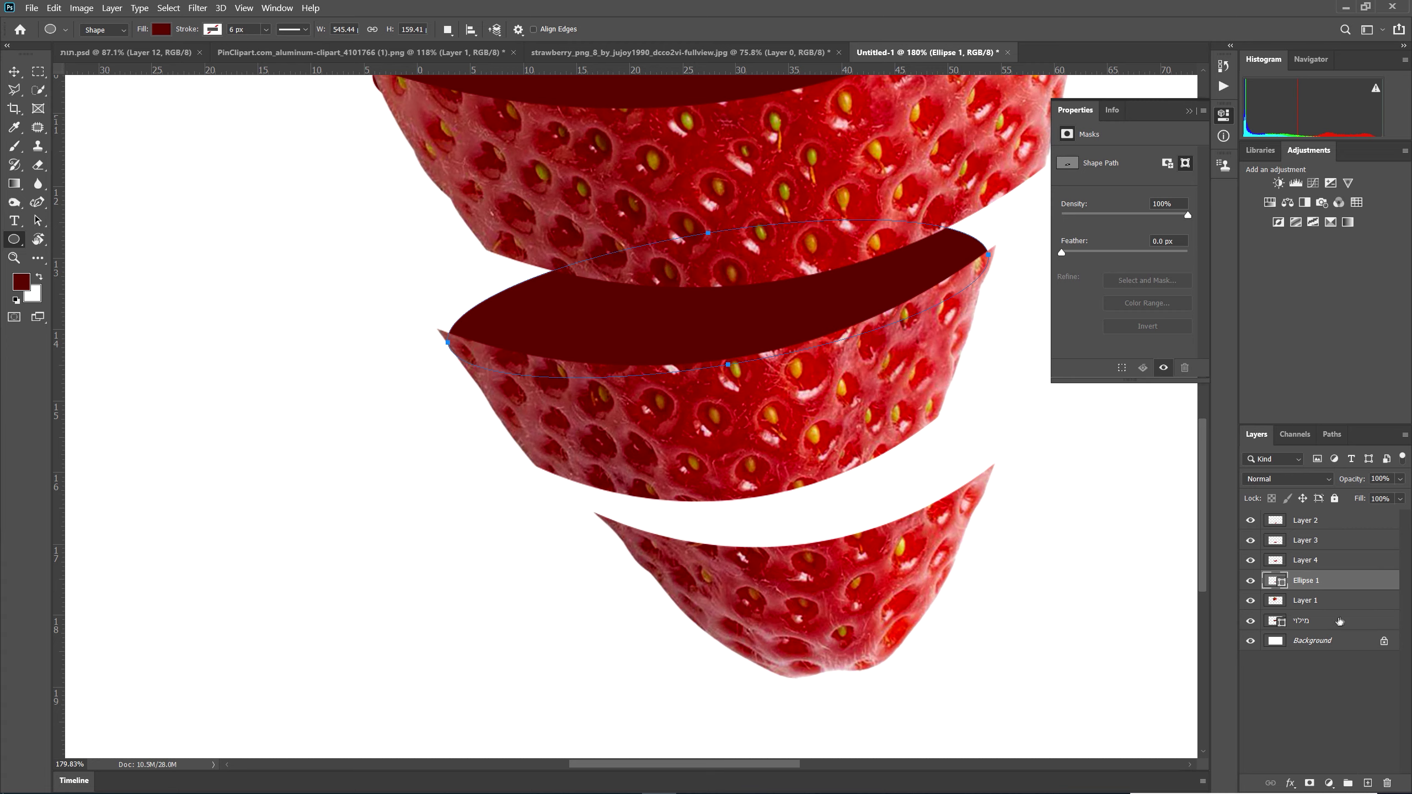
click(1316, 640)
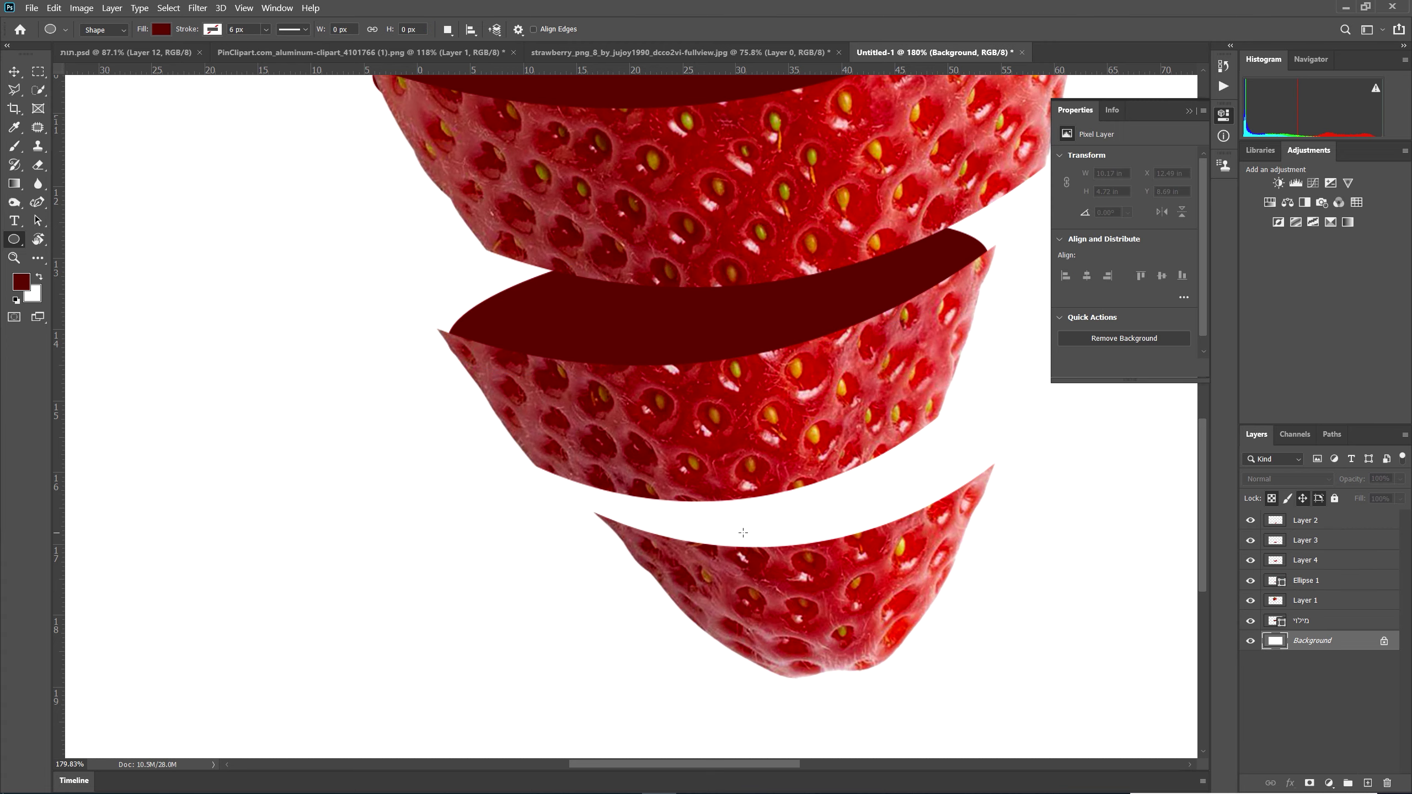
drag(584, 492, 1006, 578)
- Position the third ellipse on the bottom slice, rotate it around its left end and resize it to match the cut
click(14, 71)
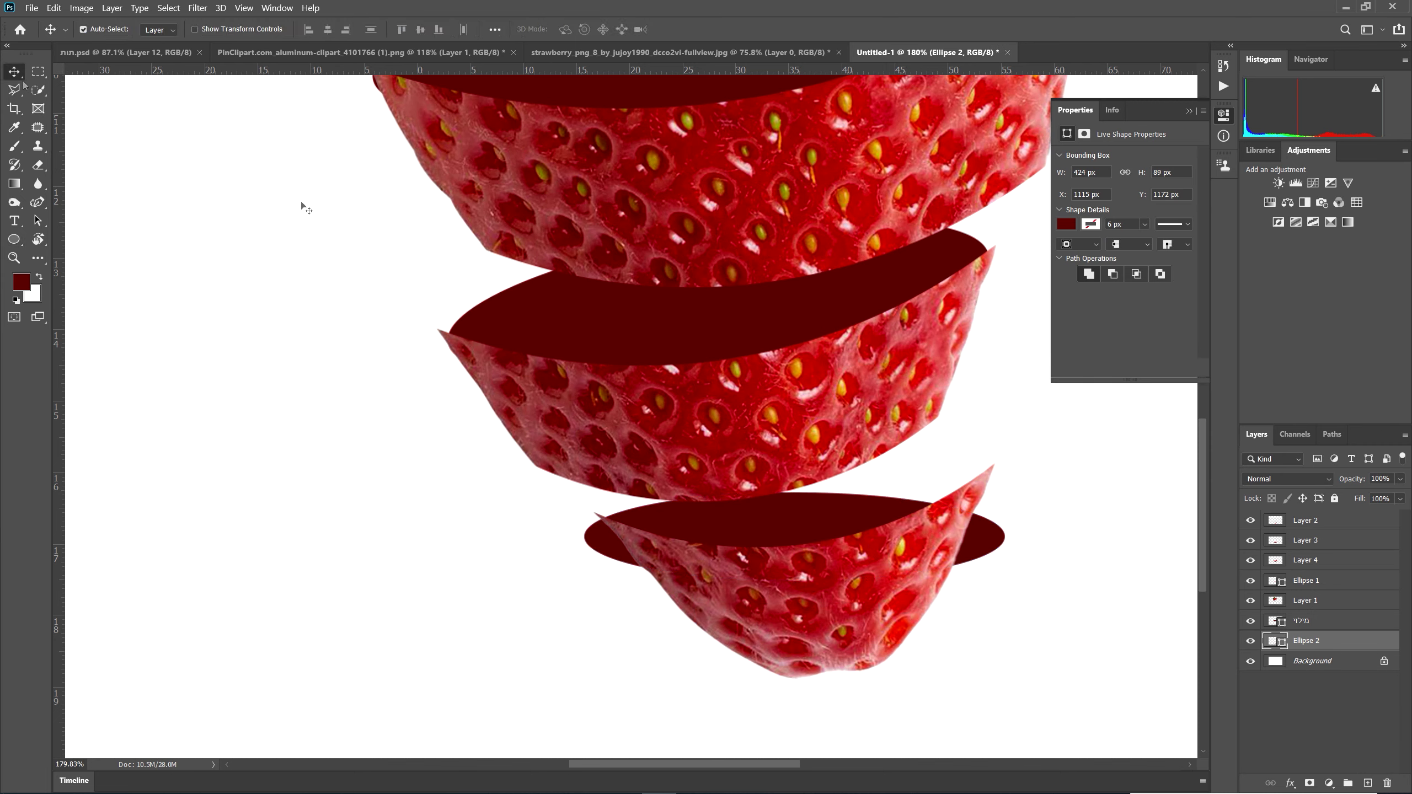
drag(850, 504, 864, 482)
key(ctrl+t)
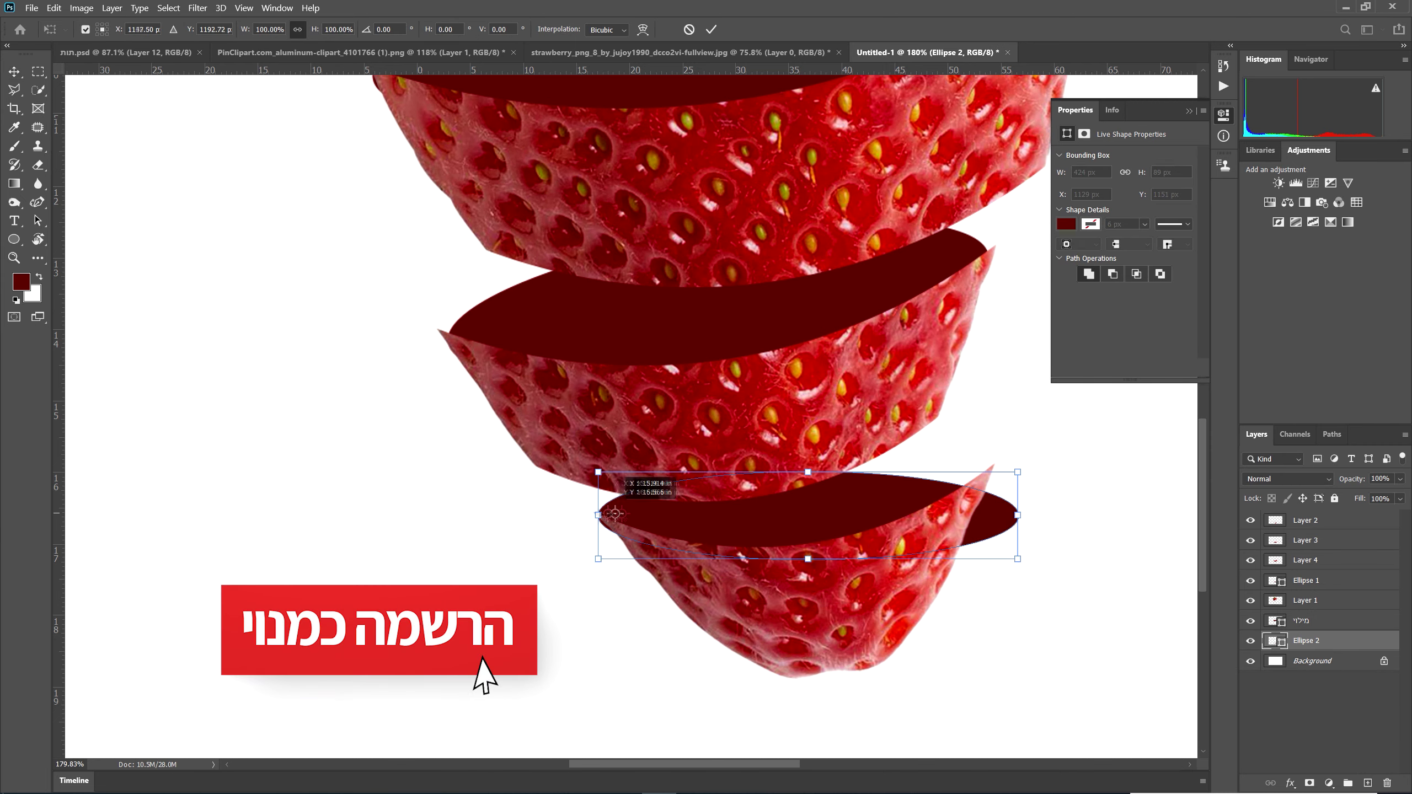
drag(598, 473, 606, 477)
drag(1028, 473, 1029, 439)
drag(801, 532, 804, 548)
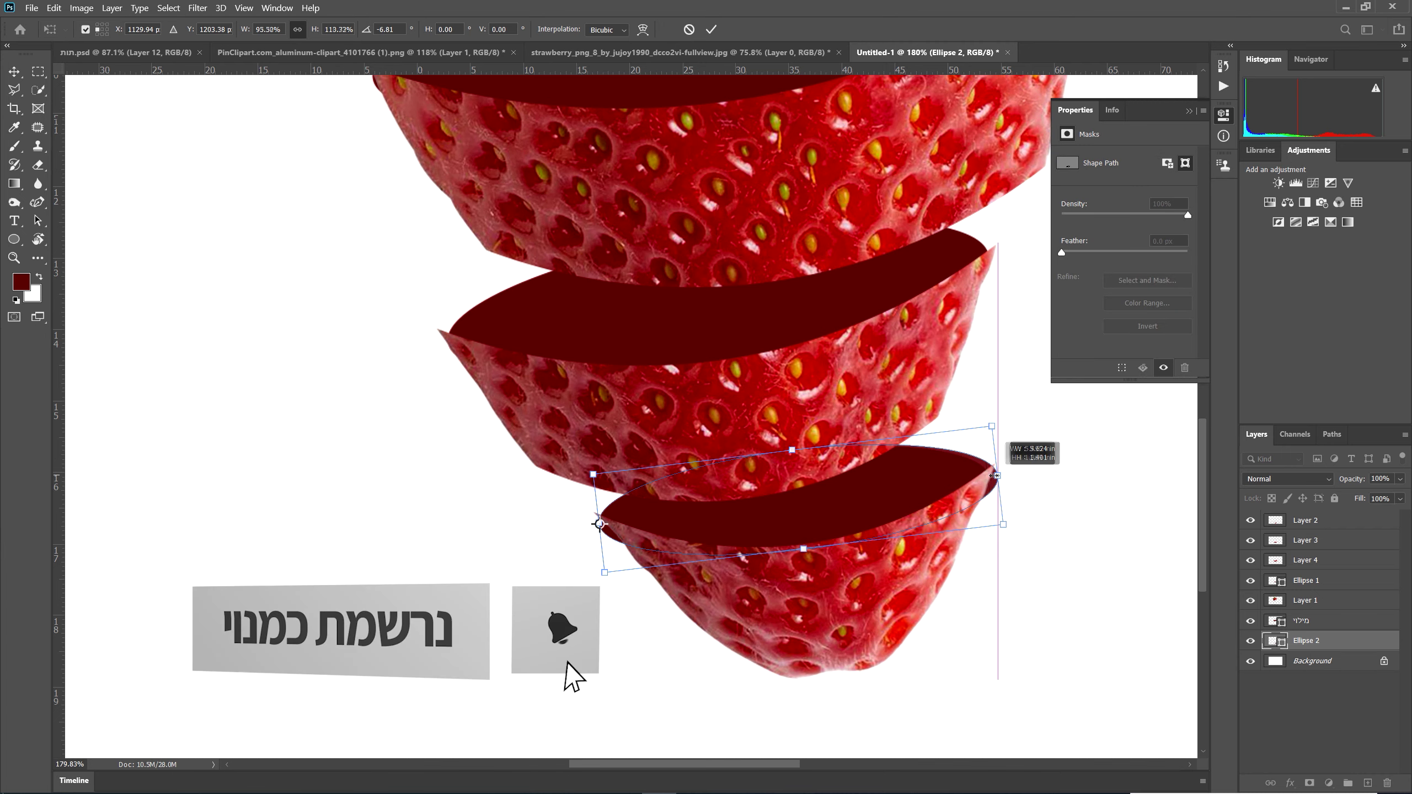
mouse_move(598, 516)
mouse_down()
mouse_move(621, 511)
mouse_move(608, 523)
mouse_up()
key(Return)
- Warp Layer 4 at its upper left corner so the second slice's tip fits the end of the dark ellipse
key(ctrl+0)
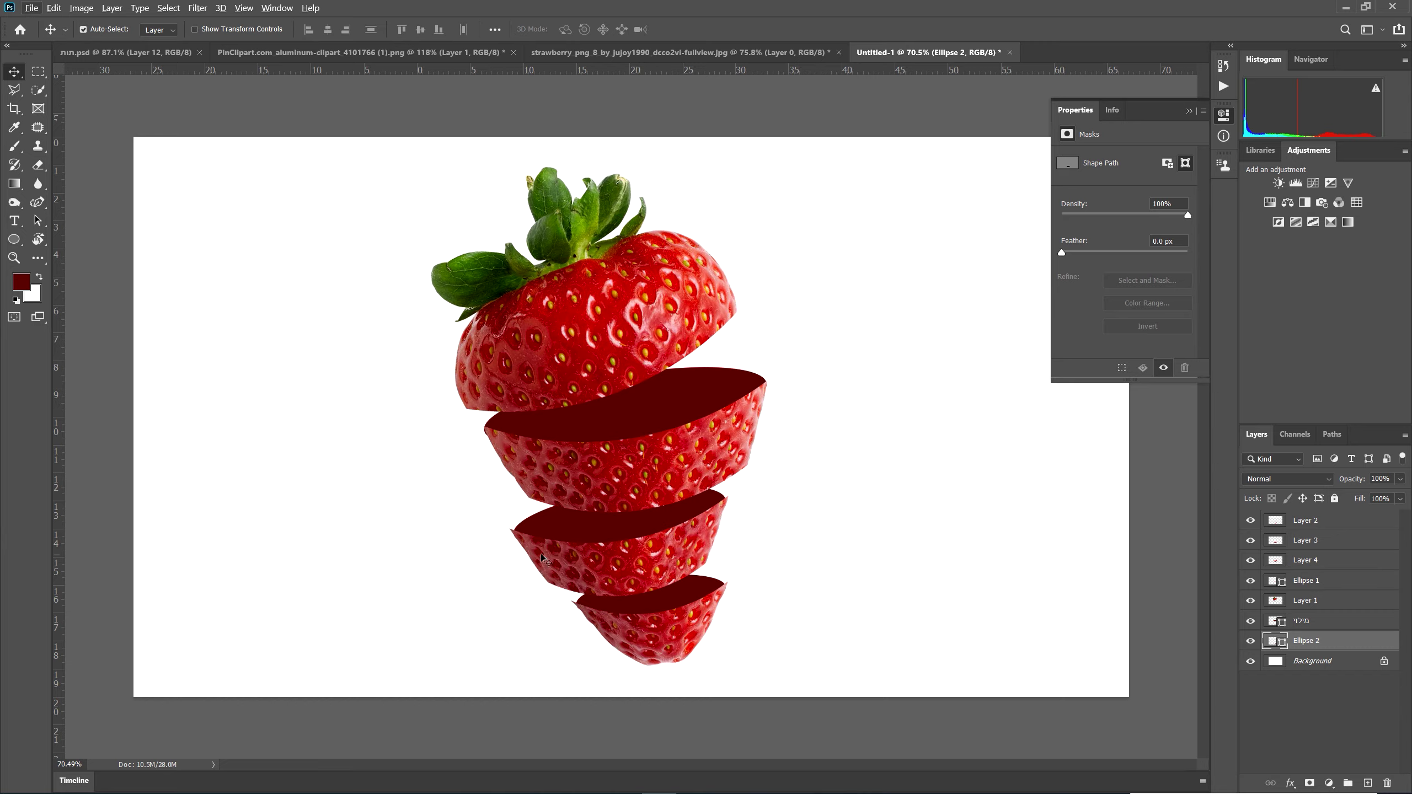
scroll(547, 558, up, 5)
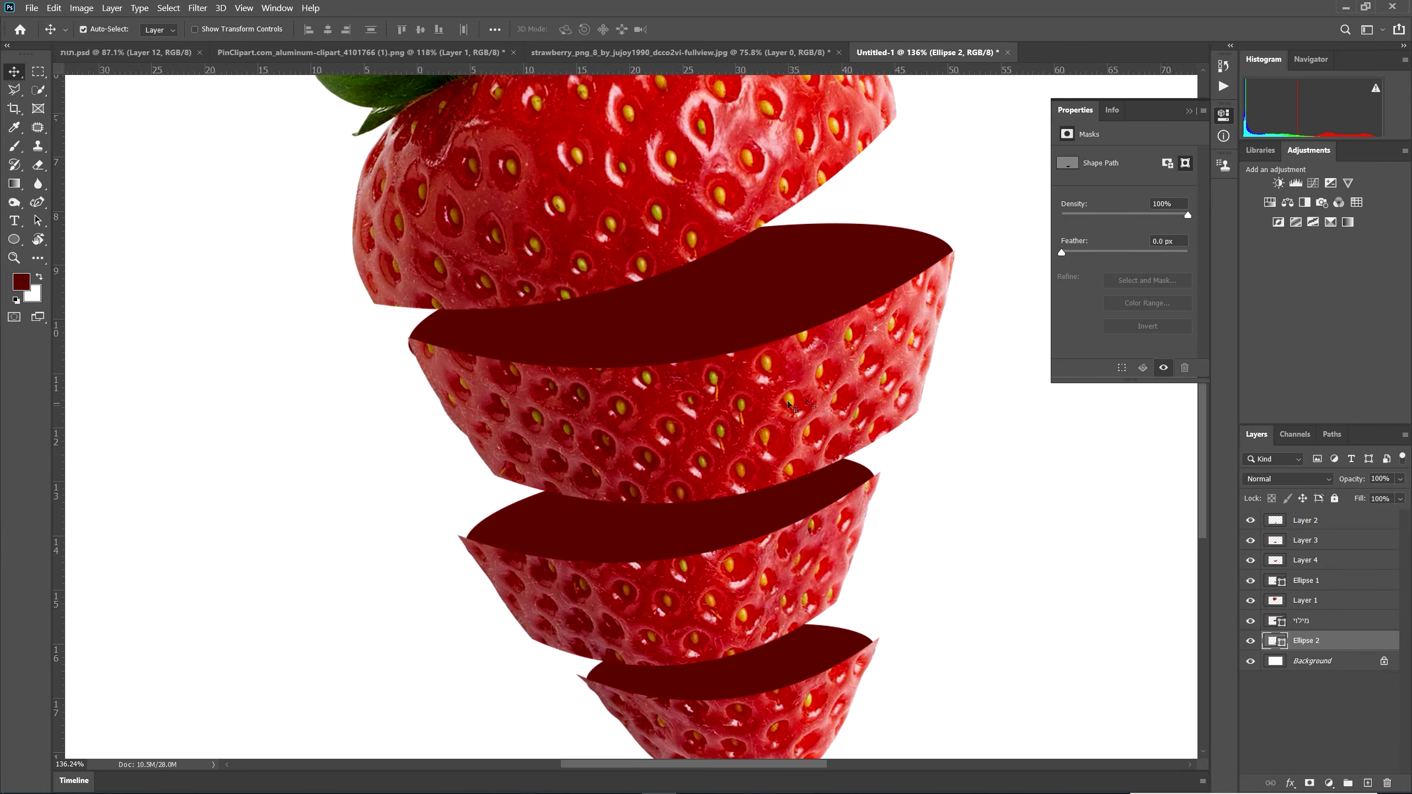
click(582, 386)
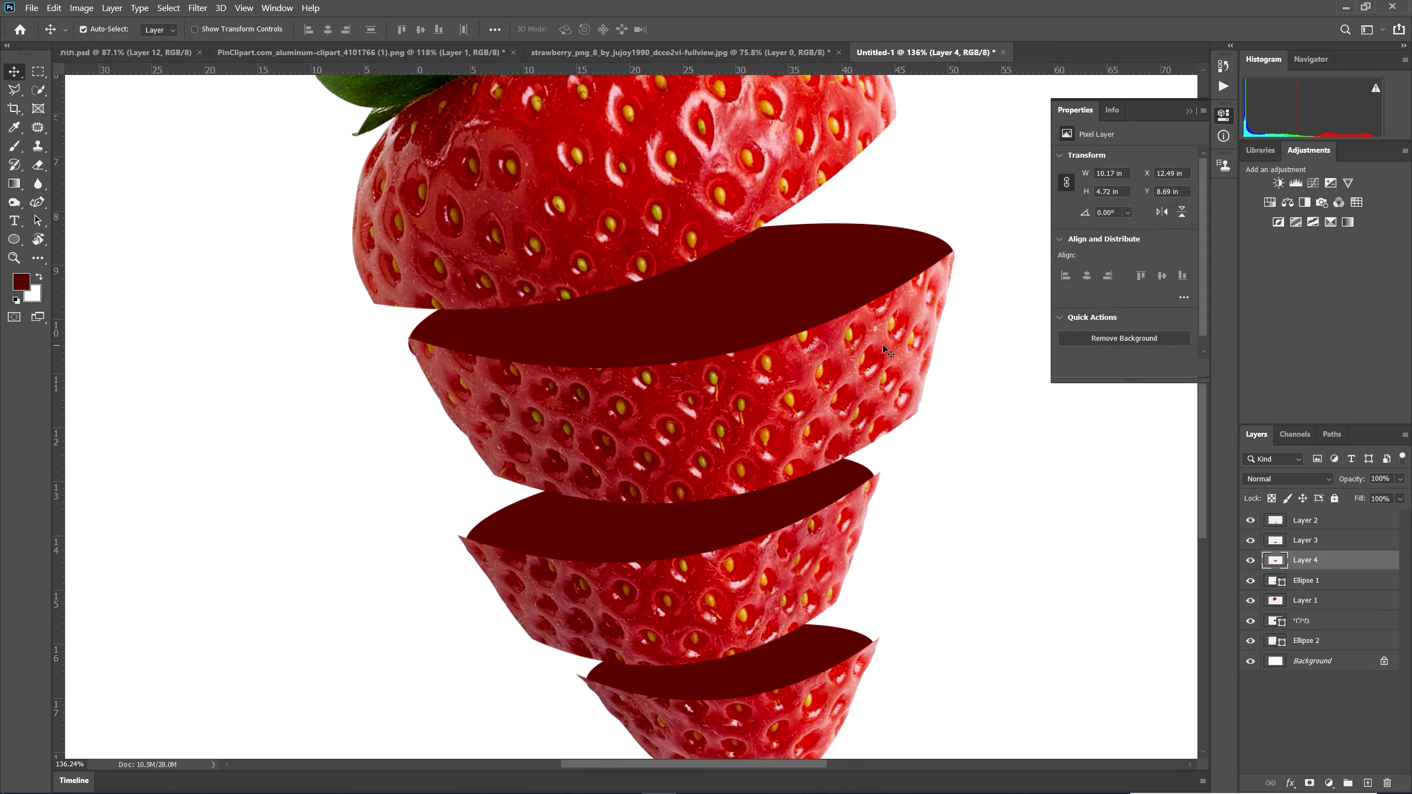
key(ctrl+t)
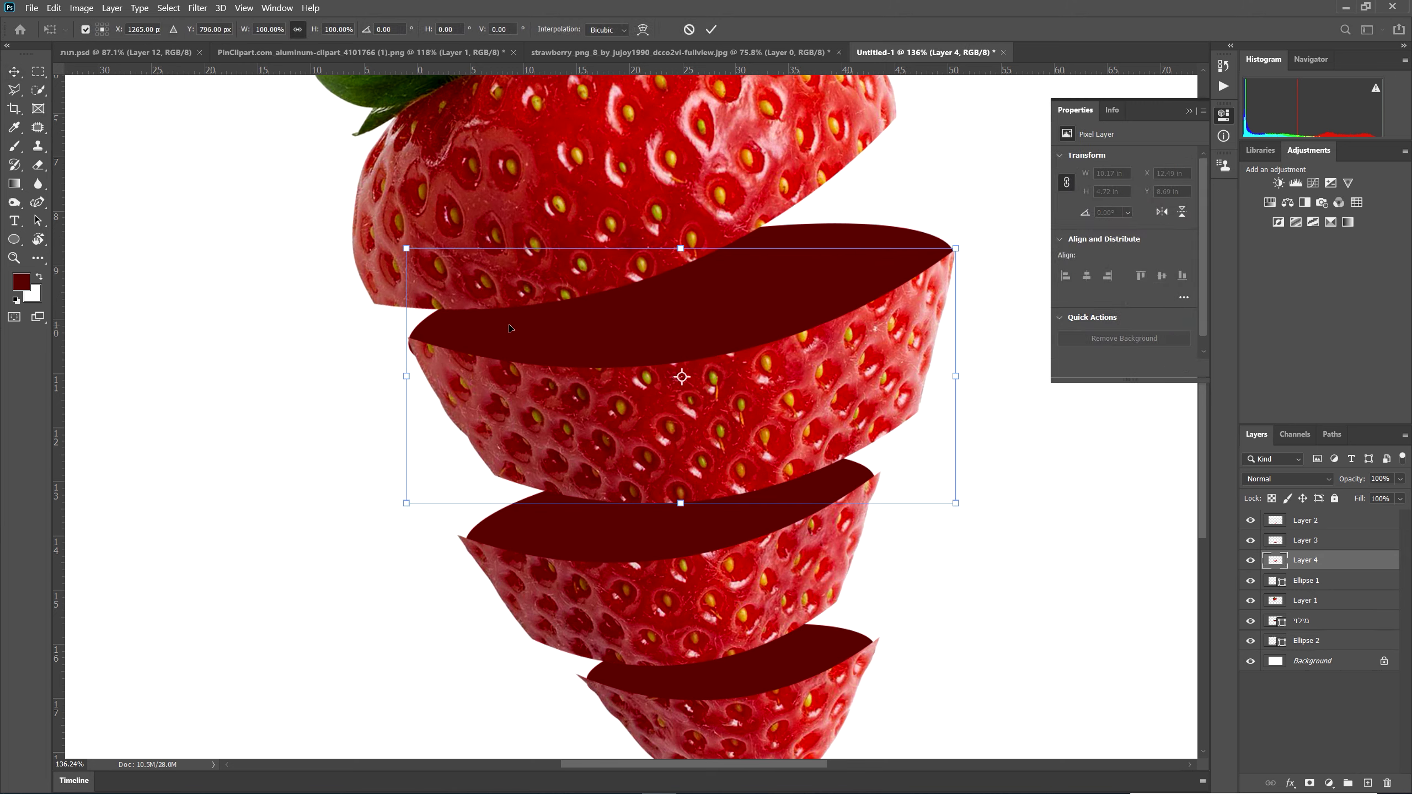
click(642, 29)
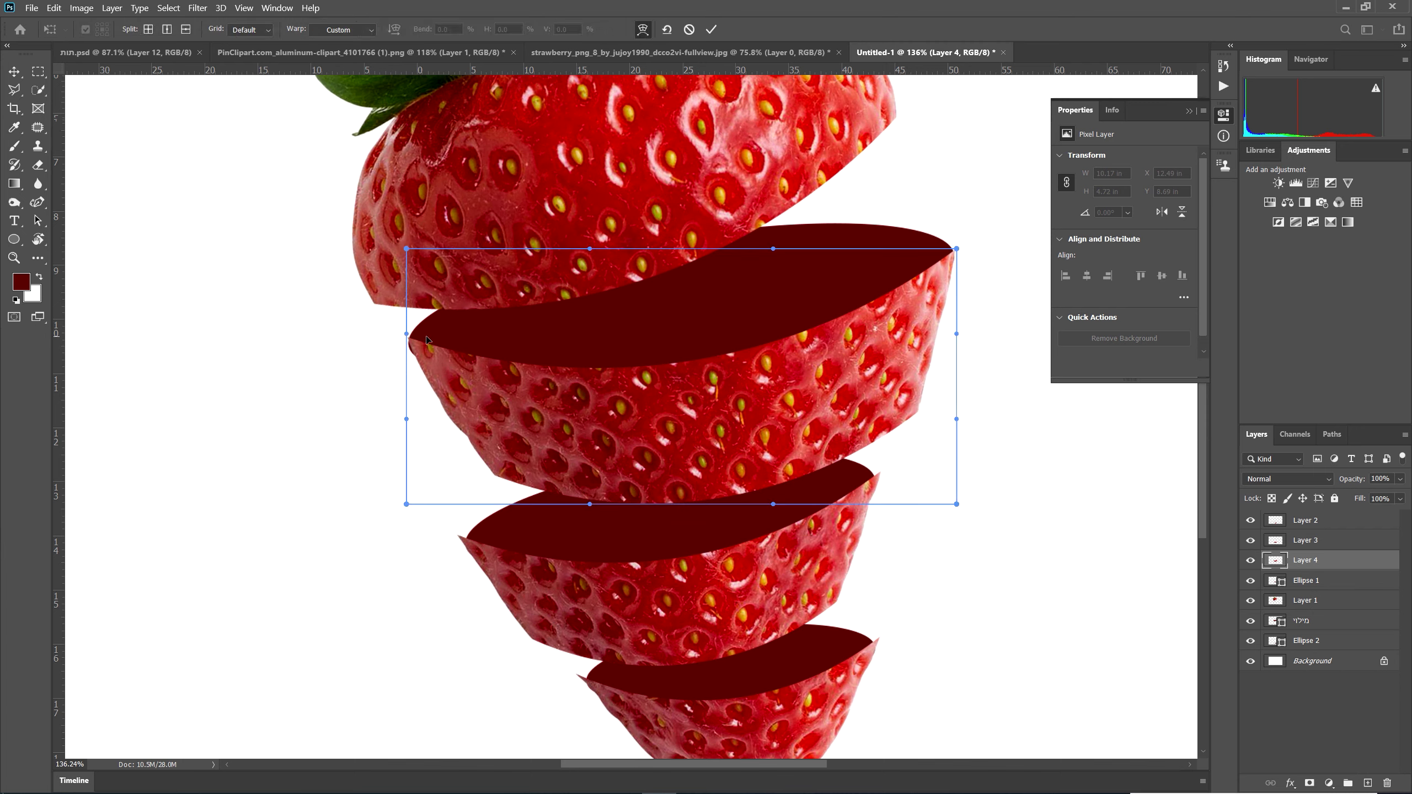
scroll(408, 344, up, 5)
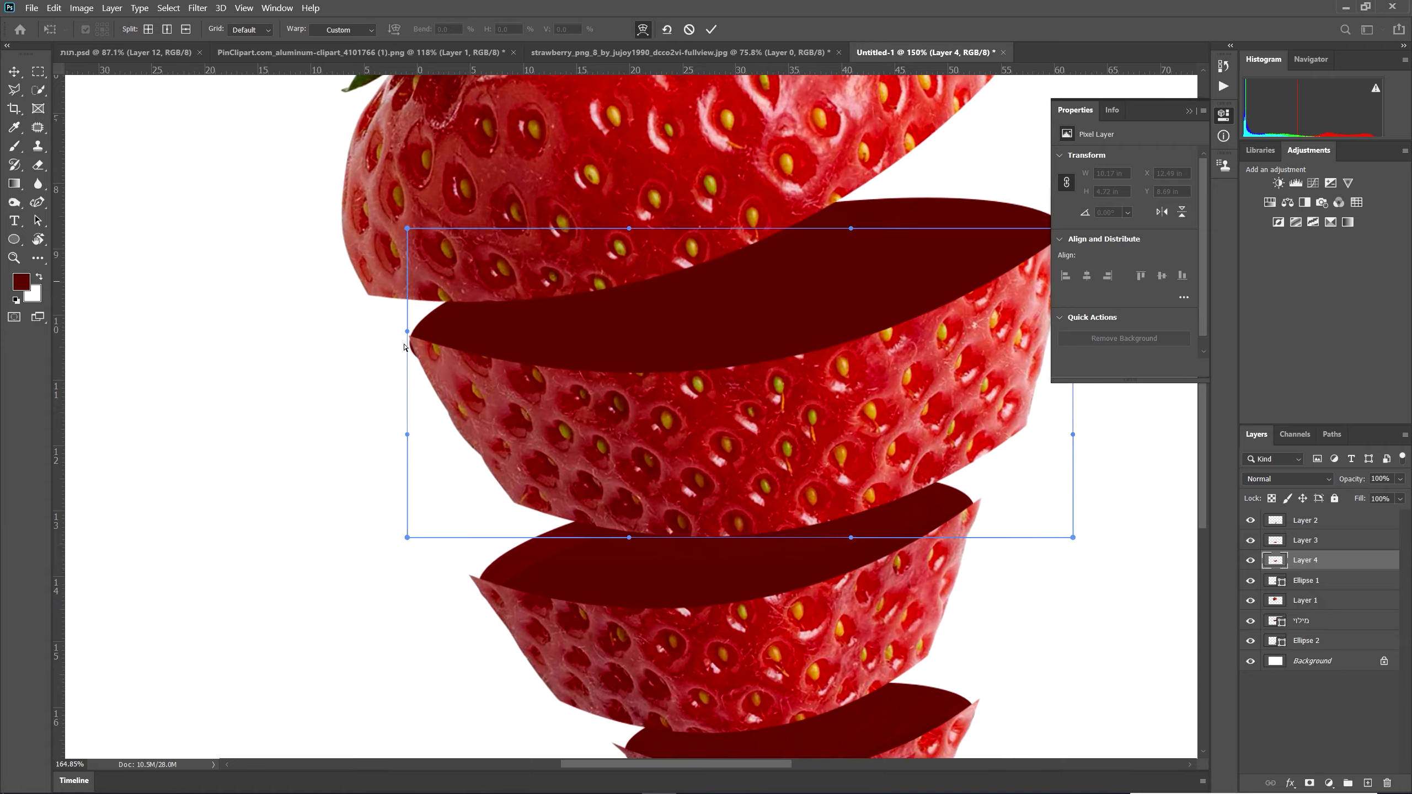
click(418, 333)
scroll(430, 345, down, 5)
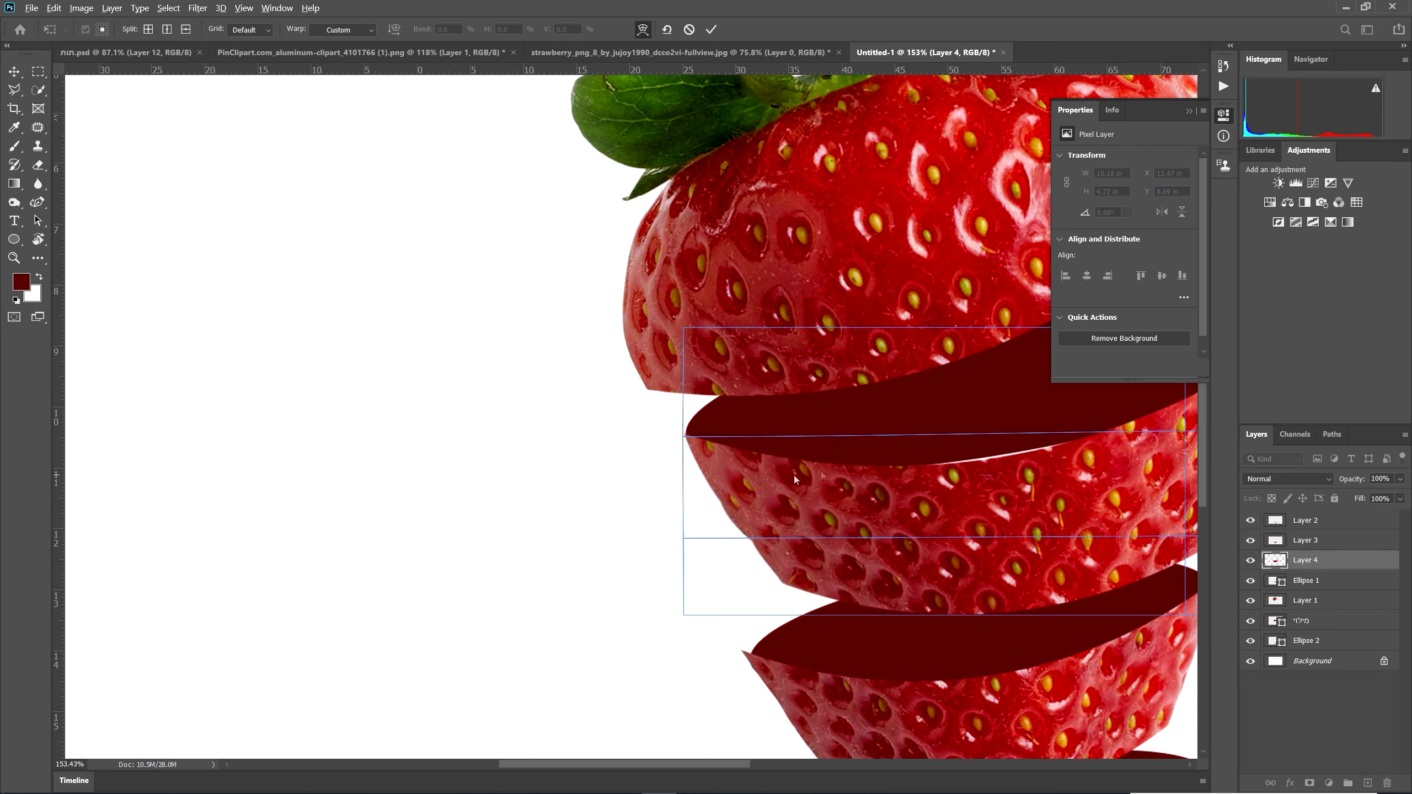
- Warp Layer 4's upper right corner outward to round the second slice's tip against the ellipse, and apply the warp
scroll(790, 482, down, 4)
scroll(1124, 410, up, 4)
scroll(1125, 410, down, 3)
scroll(777, 350, up, 5)
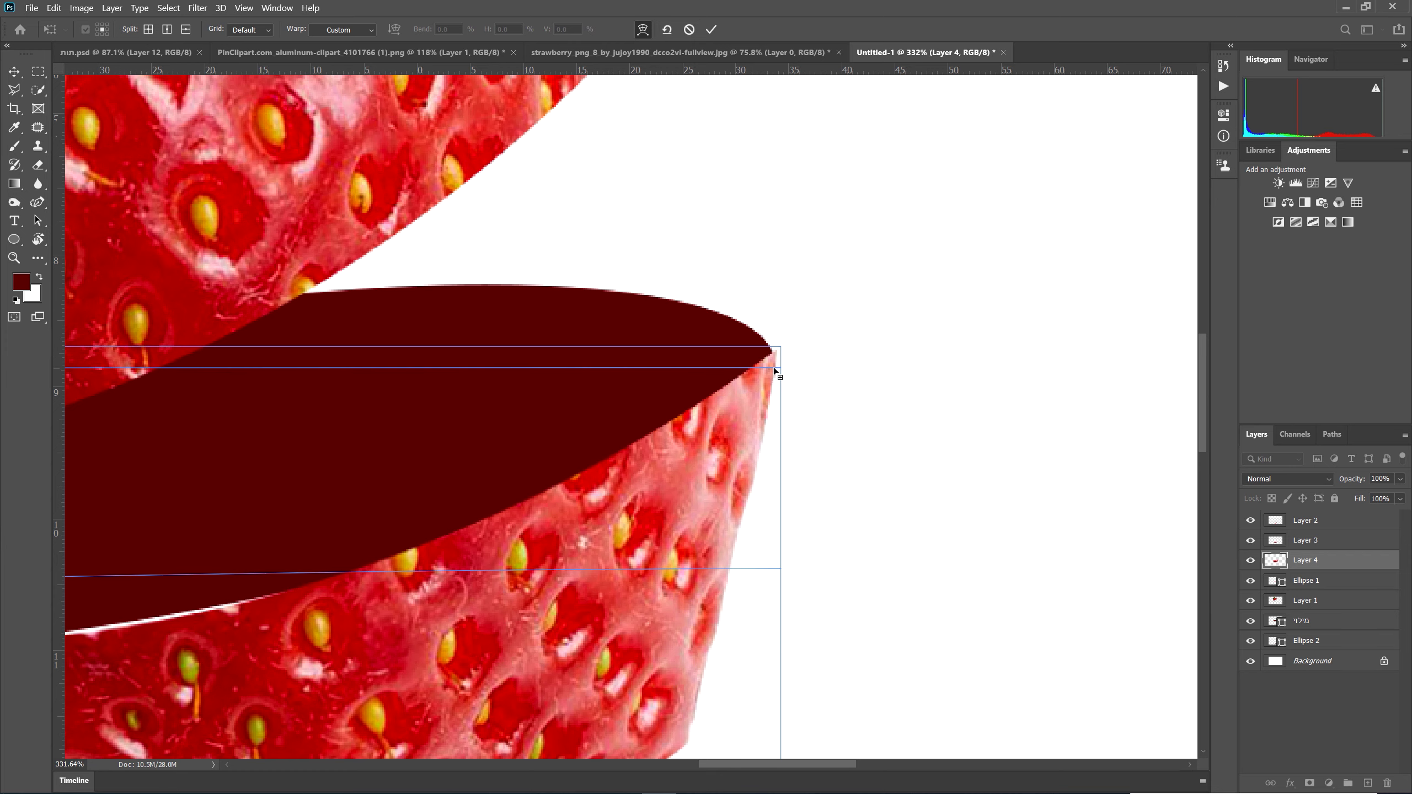
click(775, 368)
scroll(780, 446, down, 2)
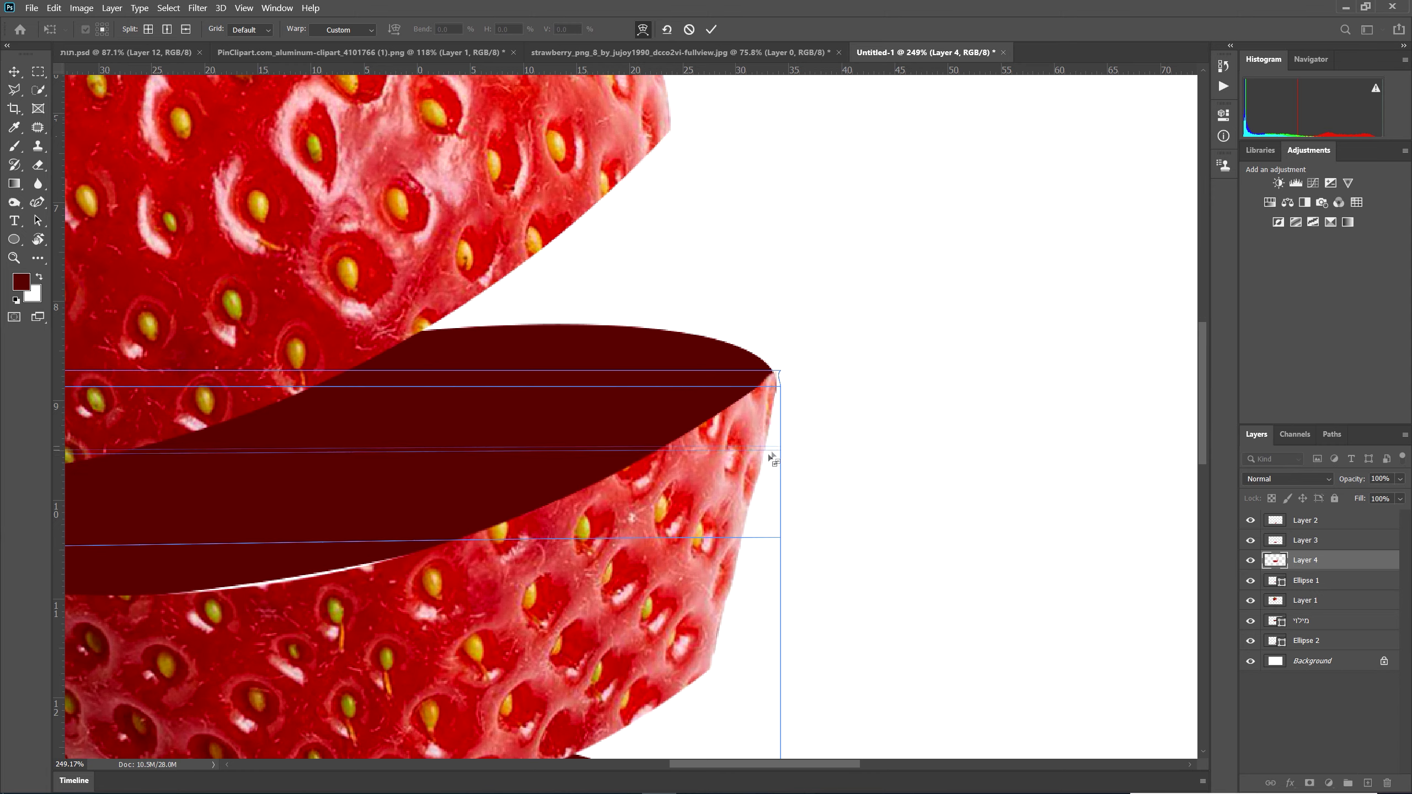
drag(770, 414, 784, 415)
click(780, 371)
key(Return)
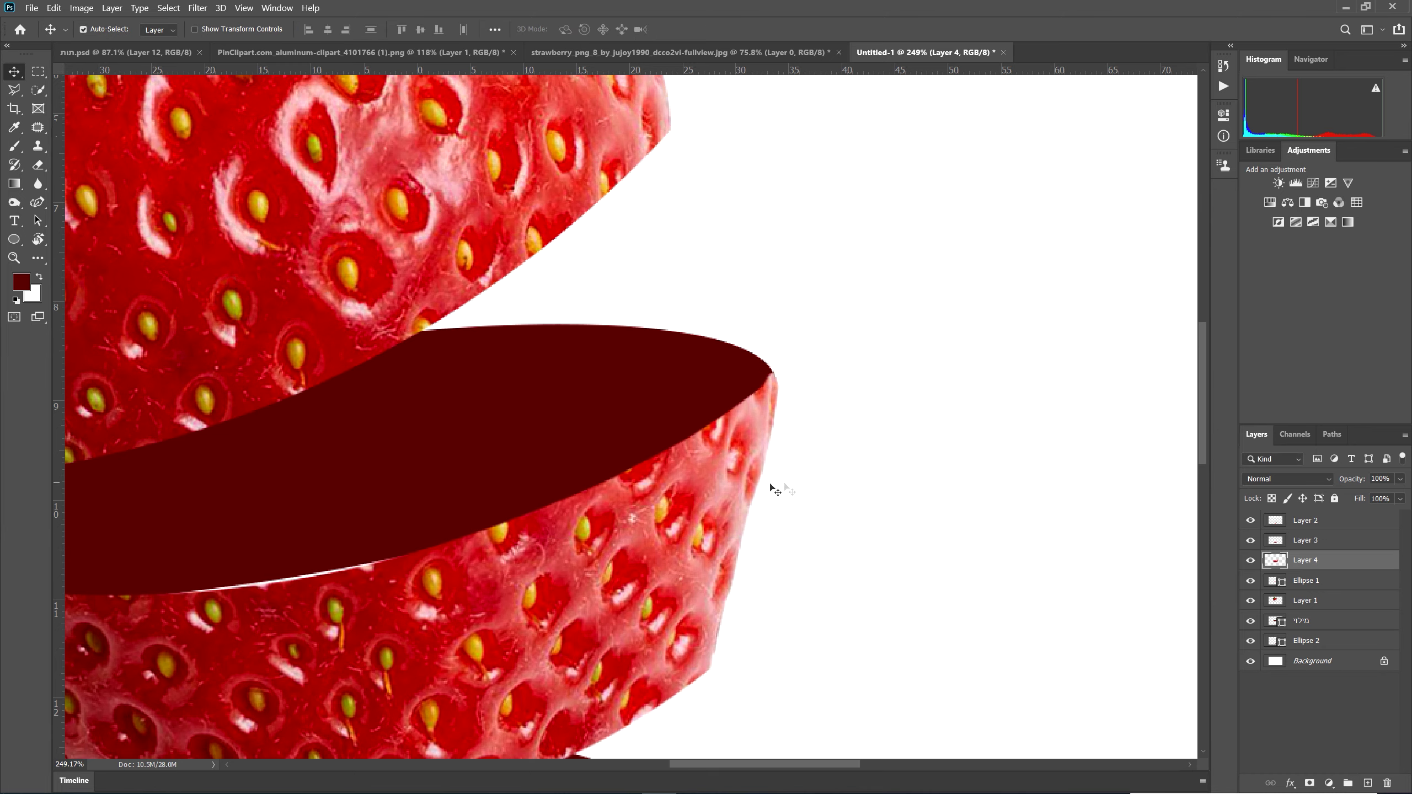
- Warp the middle of Layer 4's upper edge slightly upward to close the white gap beneath the dark ellipse
scroll(750, 492, down, 3)
scroll(474, 576, down, 1)
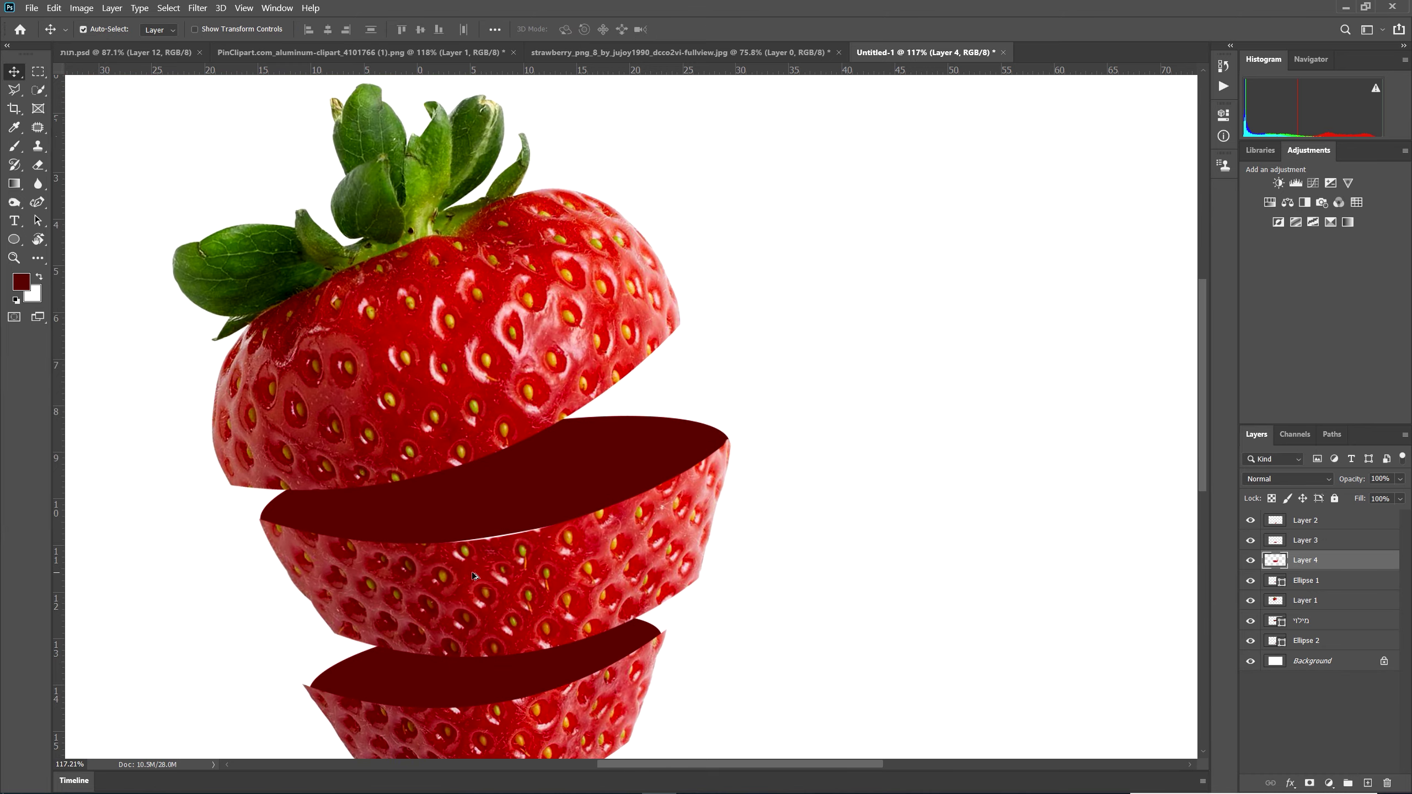
scroll(474, 575, up, 4)
key(ctrl)
key(ctrl+t)
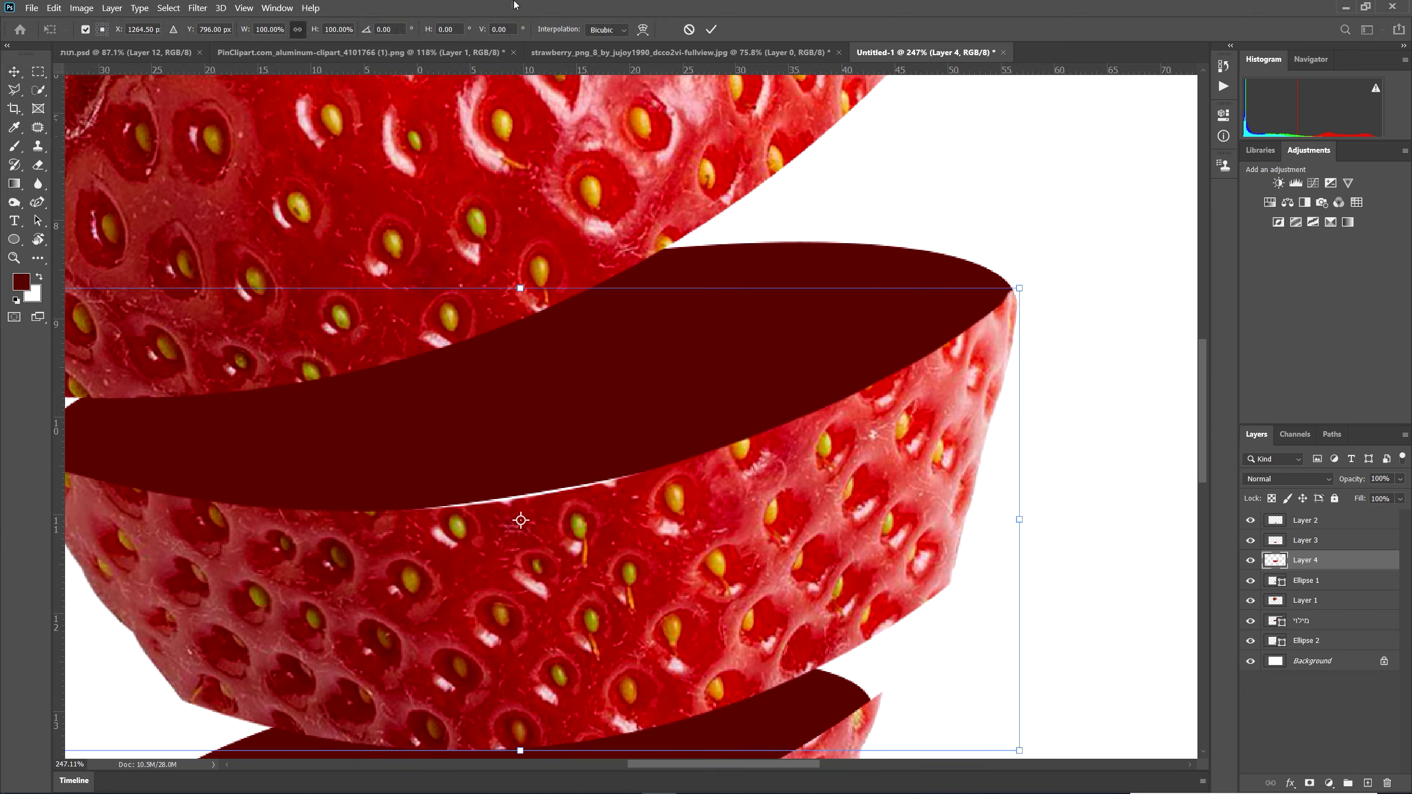
click(644, 31)
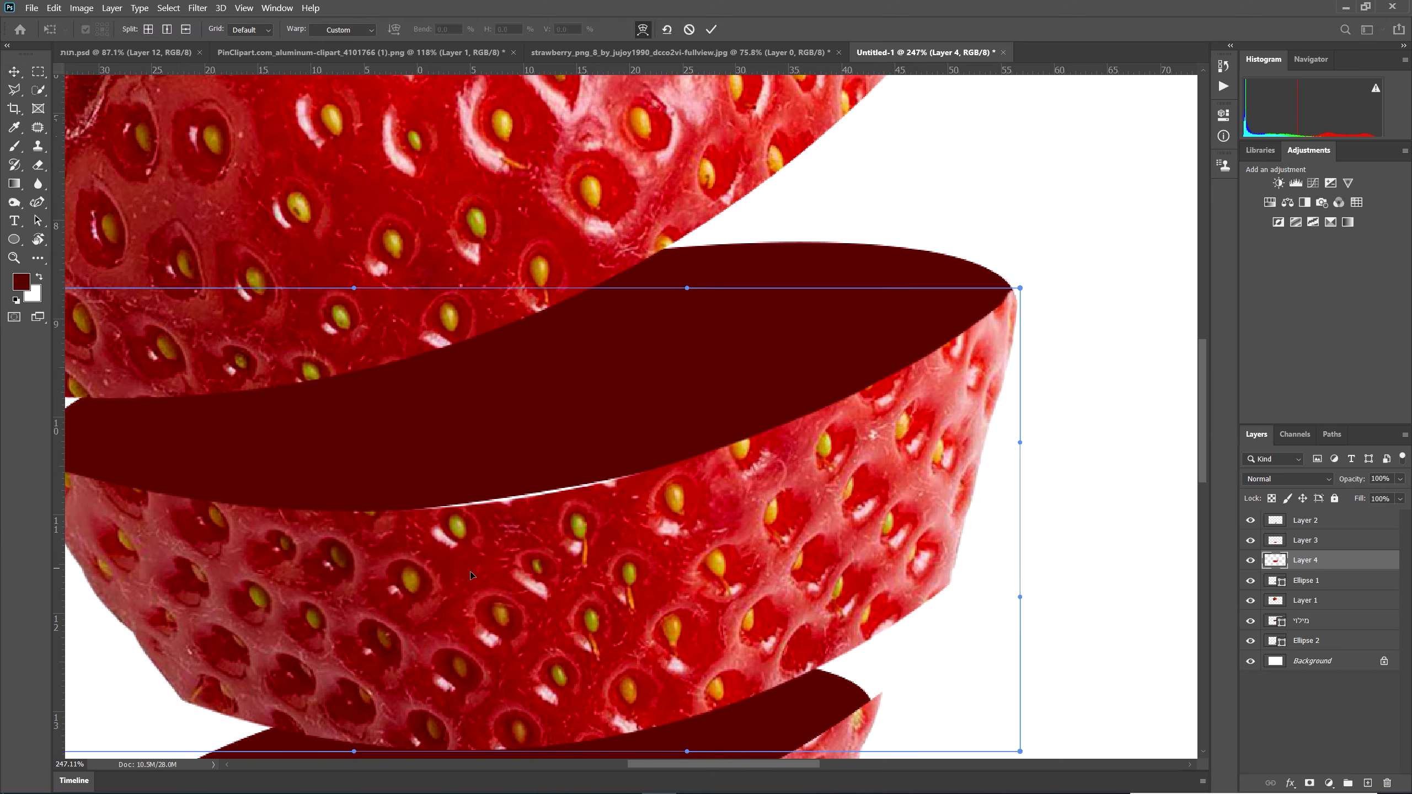
click(507, 504)
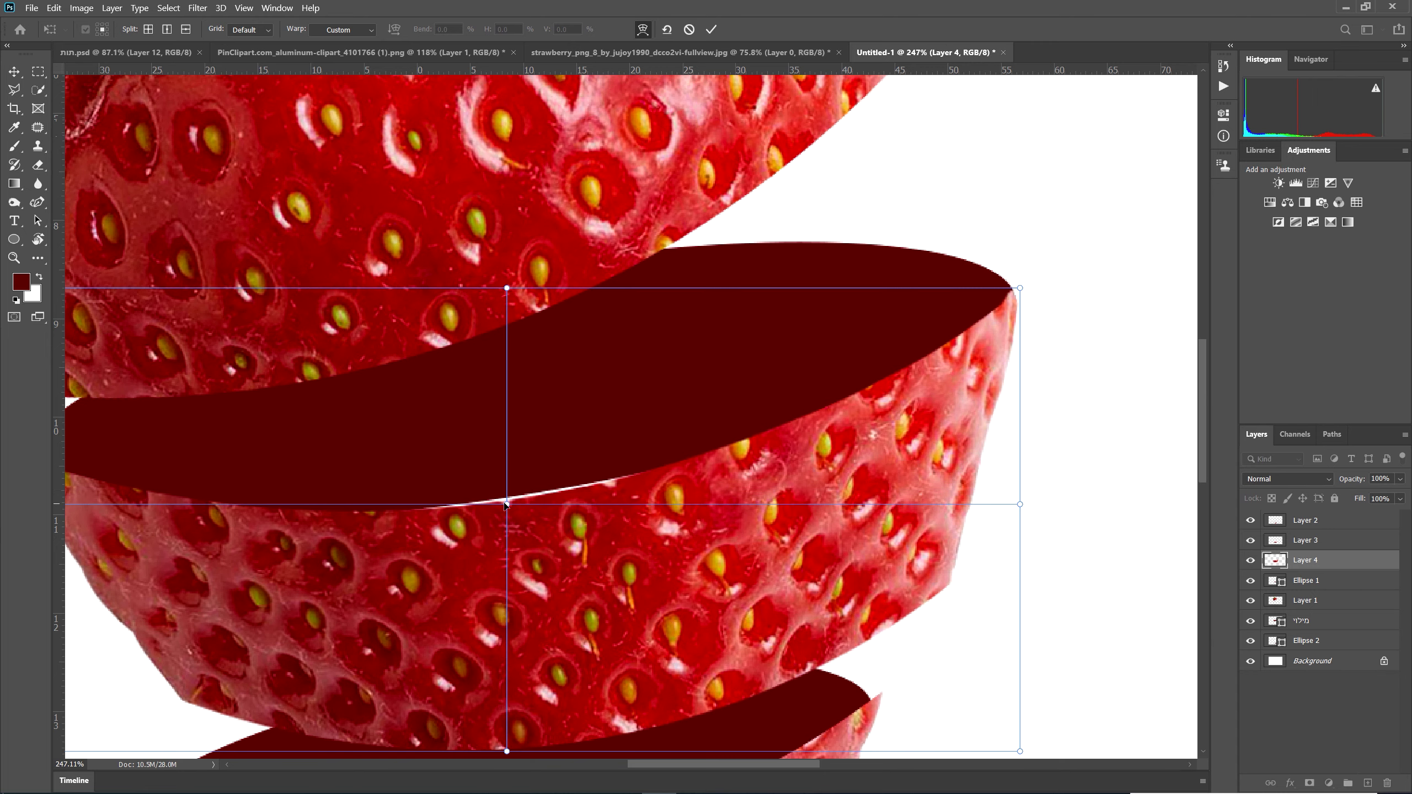
drag(506, 503, 505, 499)
key(Return)
scroll(502, 553, down, 4)
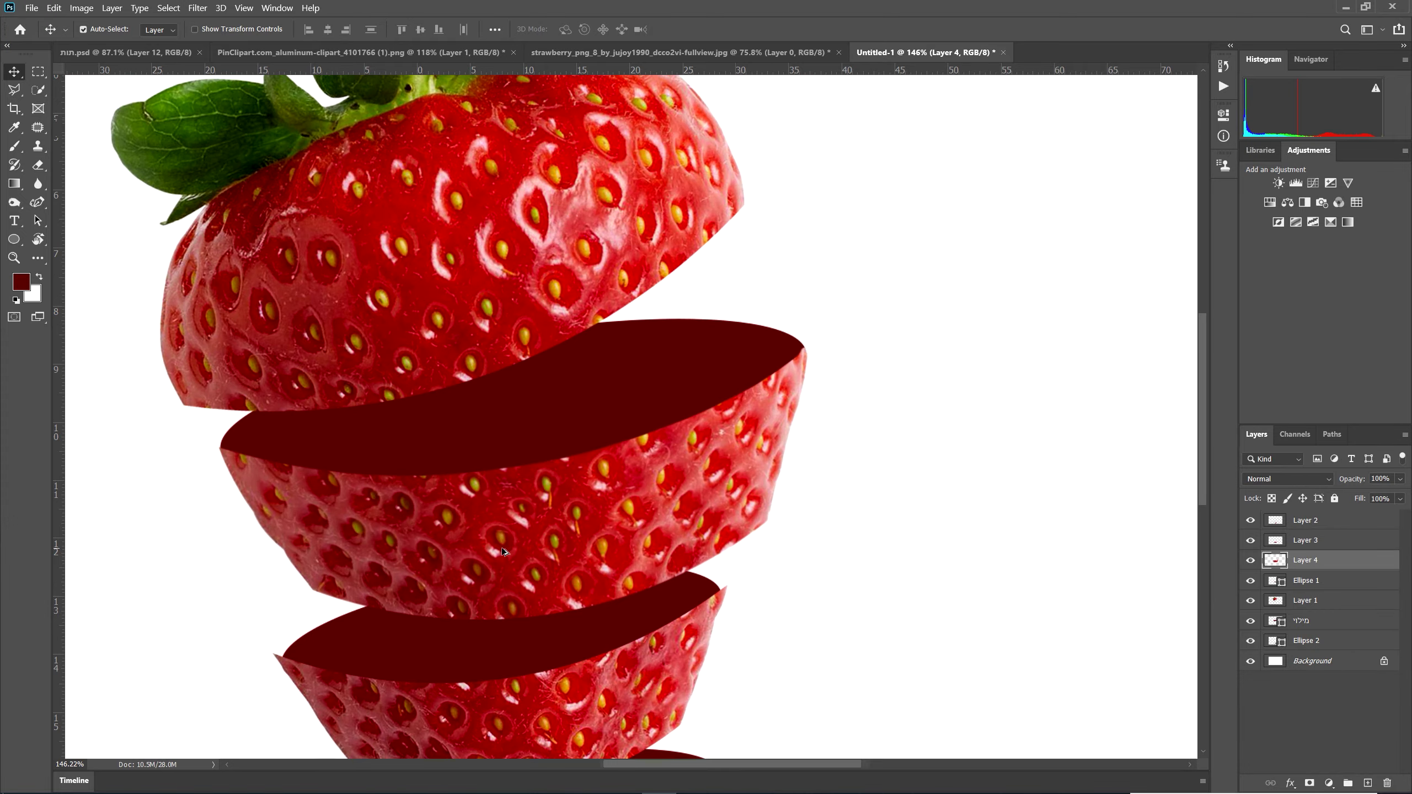
- Add a layer mask to Layer 3, the third slice, and choose the Brush tool with black as the foreground color
scroll(502, 551, down, 2)
scroll(374, 679, down, 1)
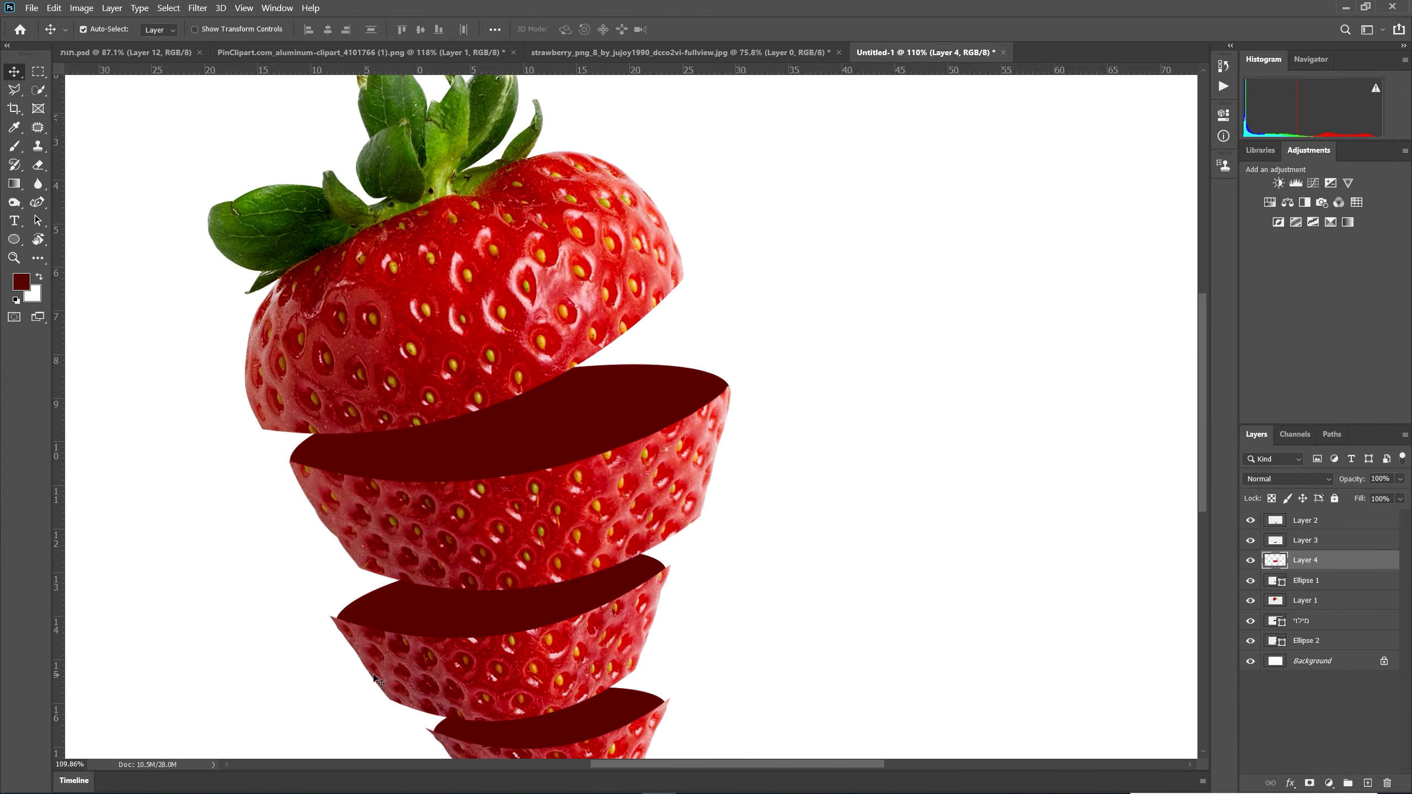
scroll(322, 631, up, 5)
click(1117, 550)
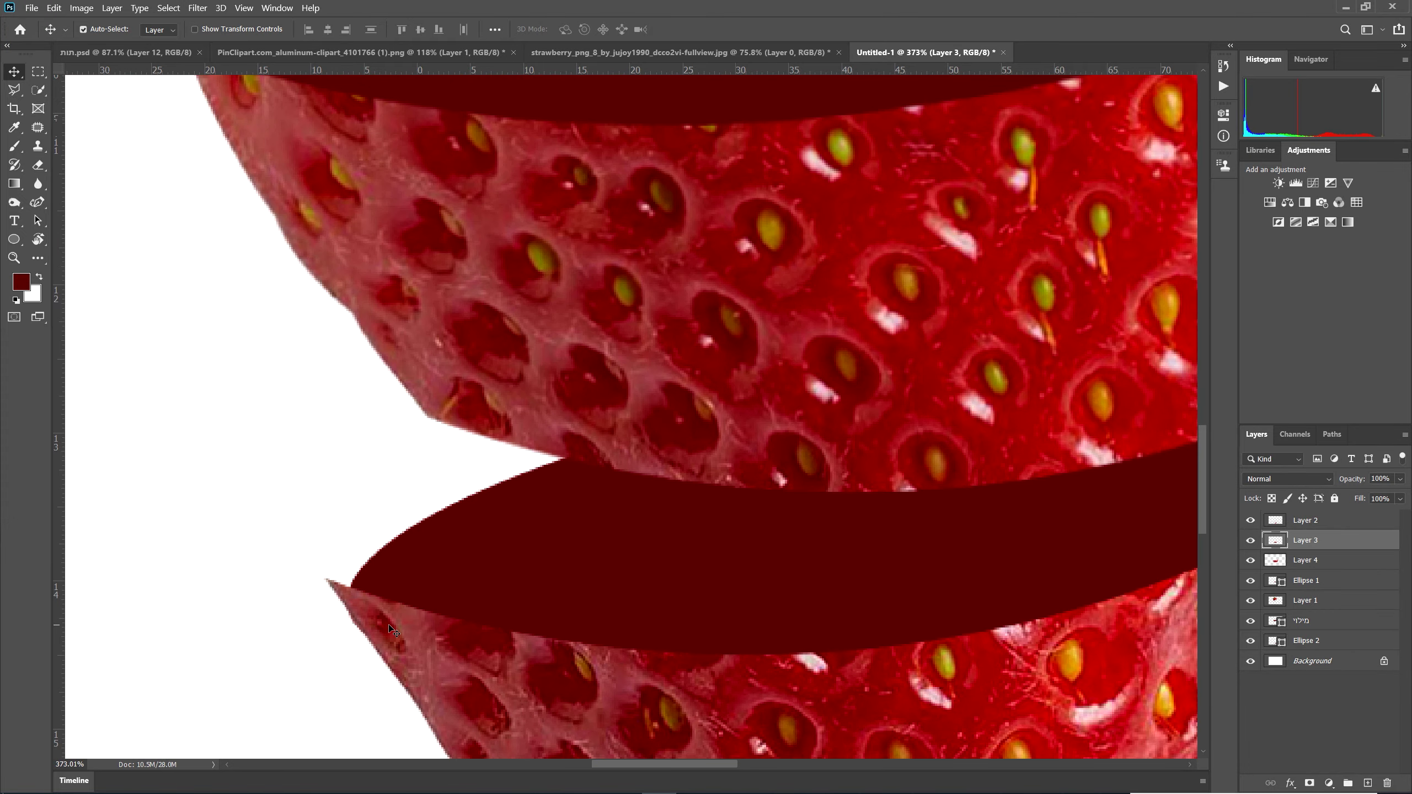
scroll(1117, 550, up, 1)
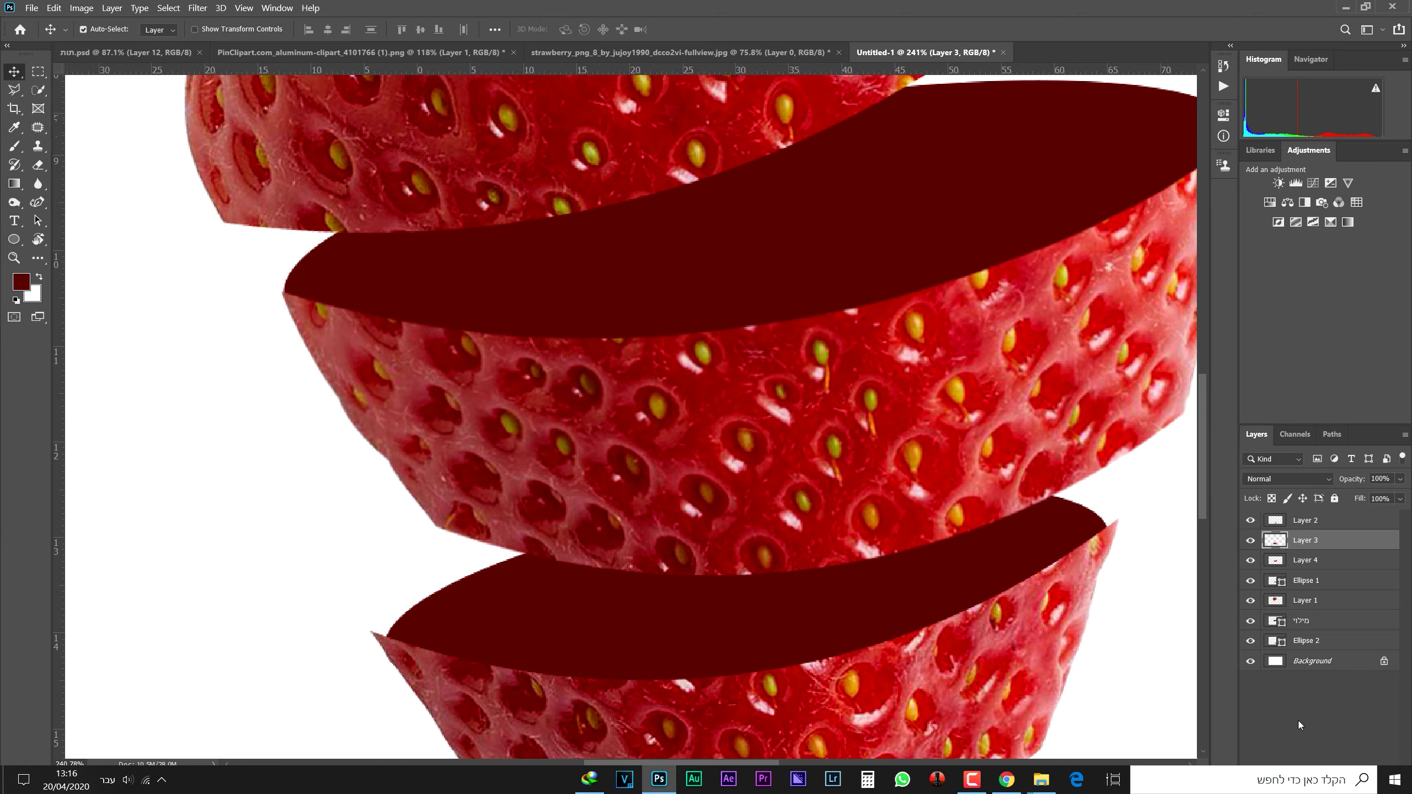
click(1310, 783)
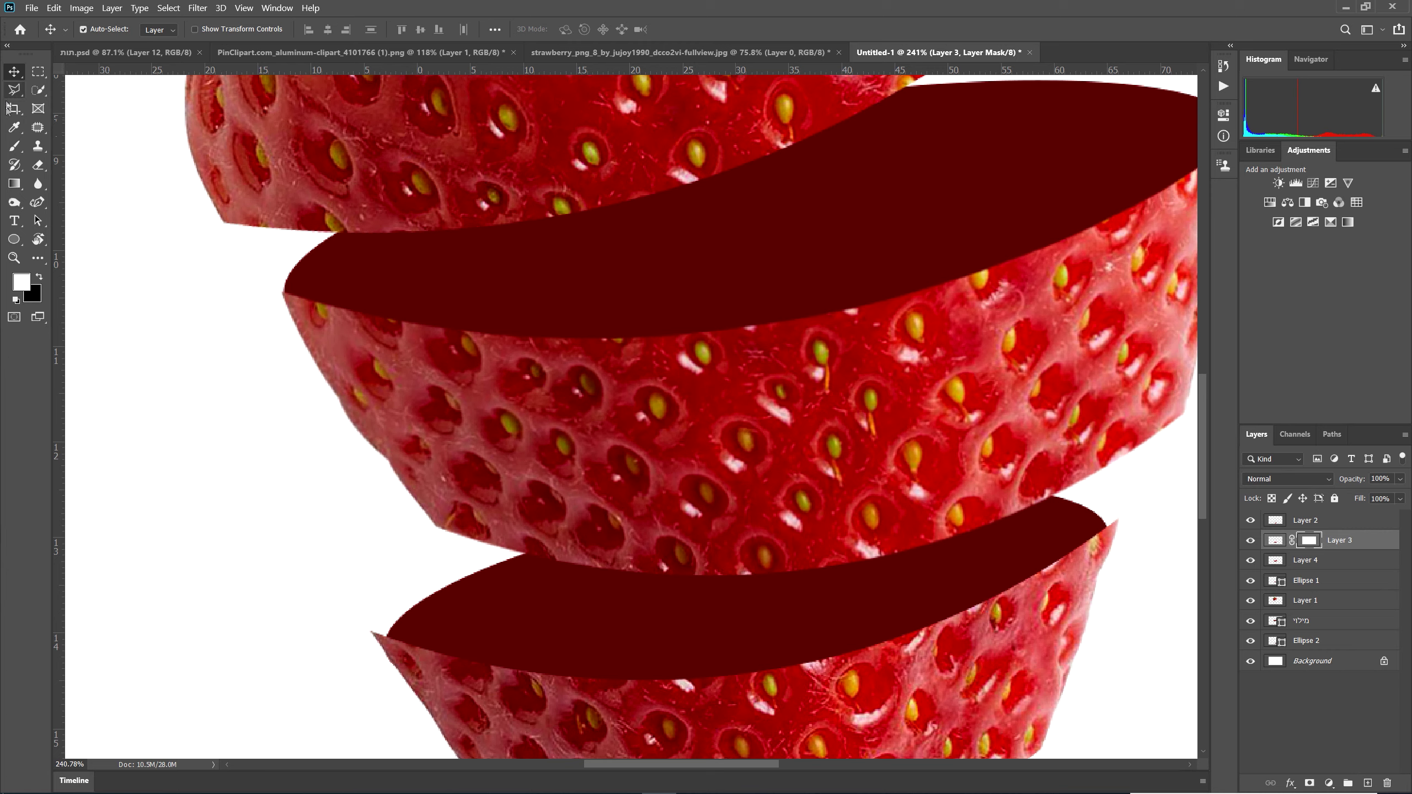
click(14, 146)
click(39, 276)
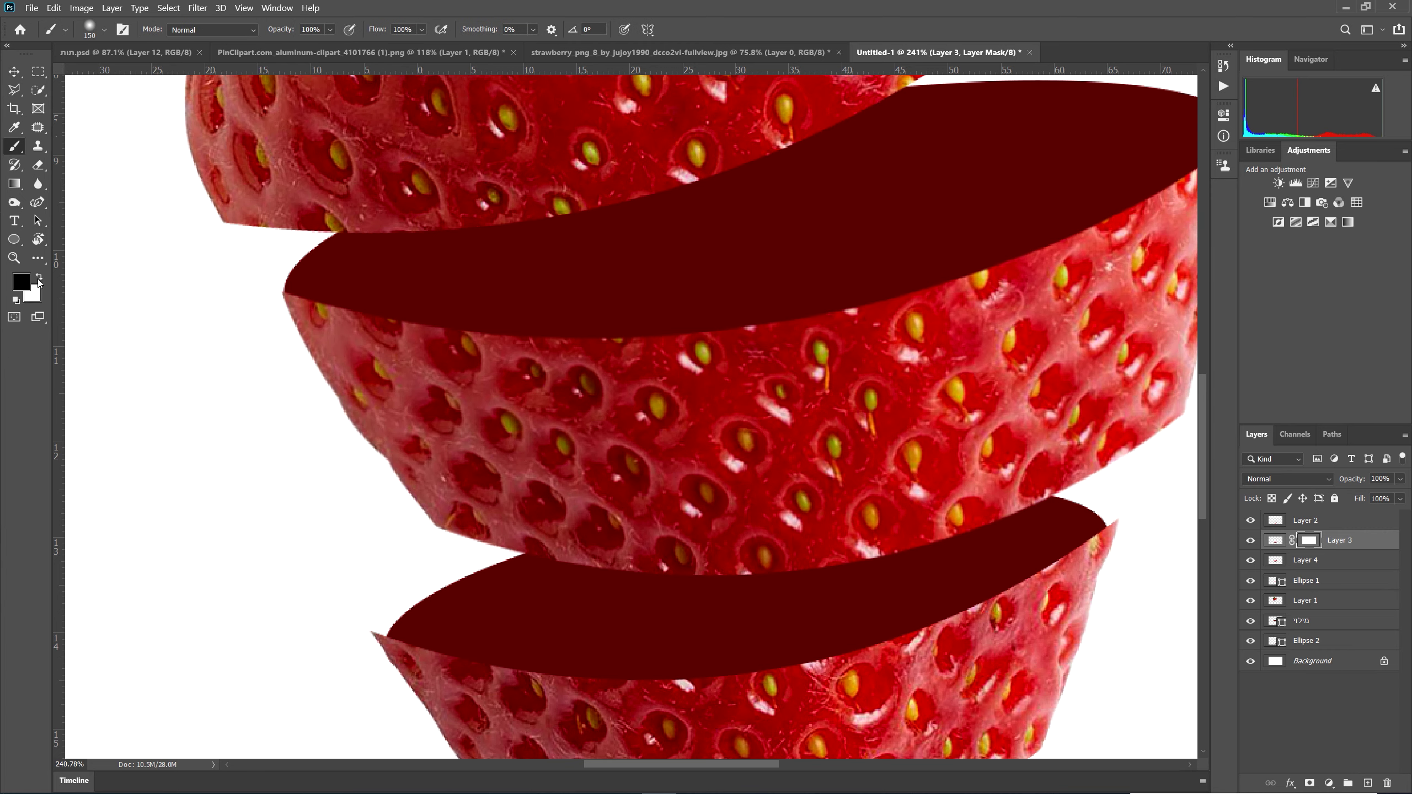
- Try to paint out the third slice's pointed right tip on the mask, reducing the brush to 25 px
key(bracketleft)
key(bracketleft)
key(bracketleft)
key(bracketleft)
key(bracketleft)
key(bracketleft)
drag(1114, 527, 1130, 523)
key(bracketleft)
key(bracketleft)
key(bracketleft)
key(bracketleft)
key(bracketleft)
key(bracketleft)
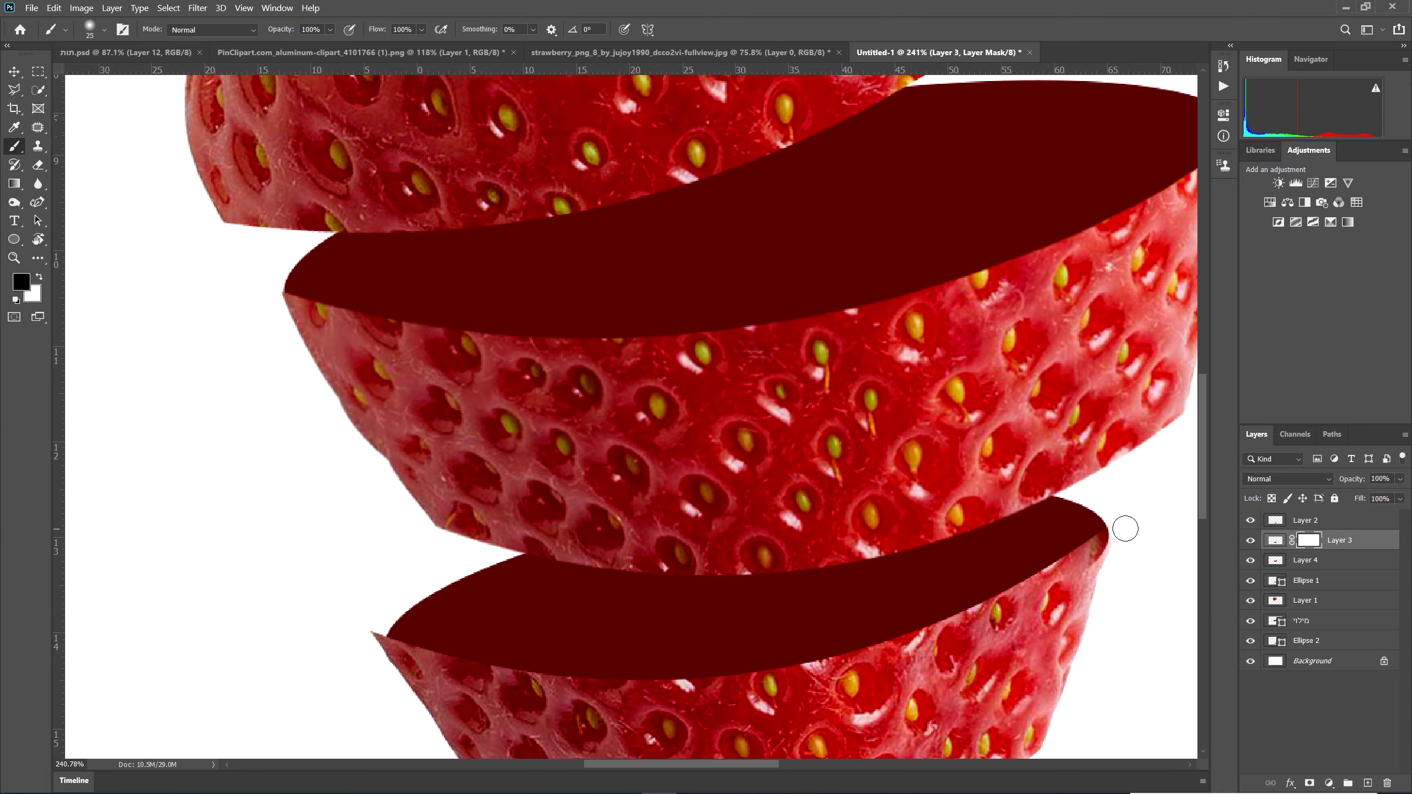
- Reduce the brush to 10 px and mask out the third slice's pointed right tip to follow the ellipse's curve
scroll(1127, 526, up, 5)
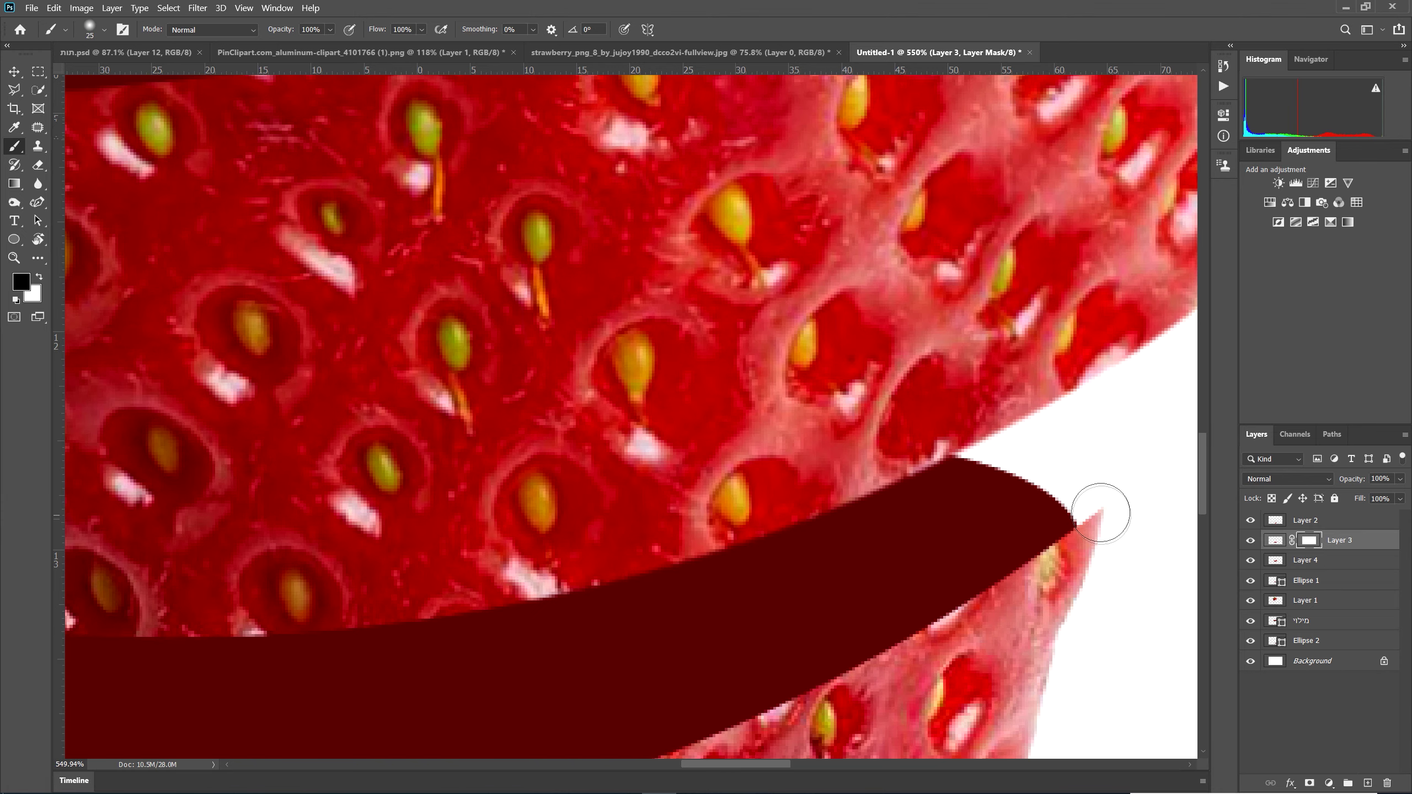
key(bracketleft)
key(bracketleft)
key(bracketleft)
drag(1087, 492, 1095, 567)
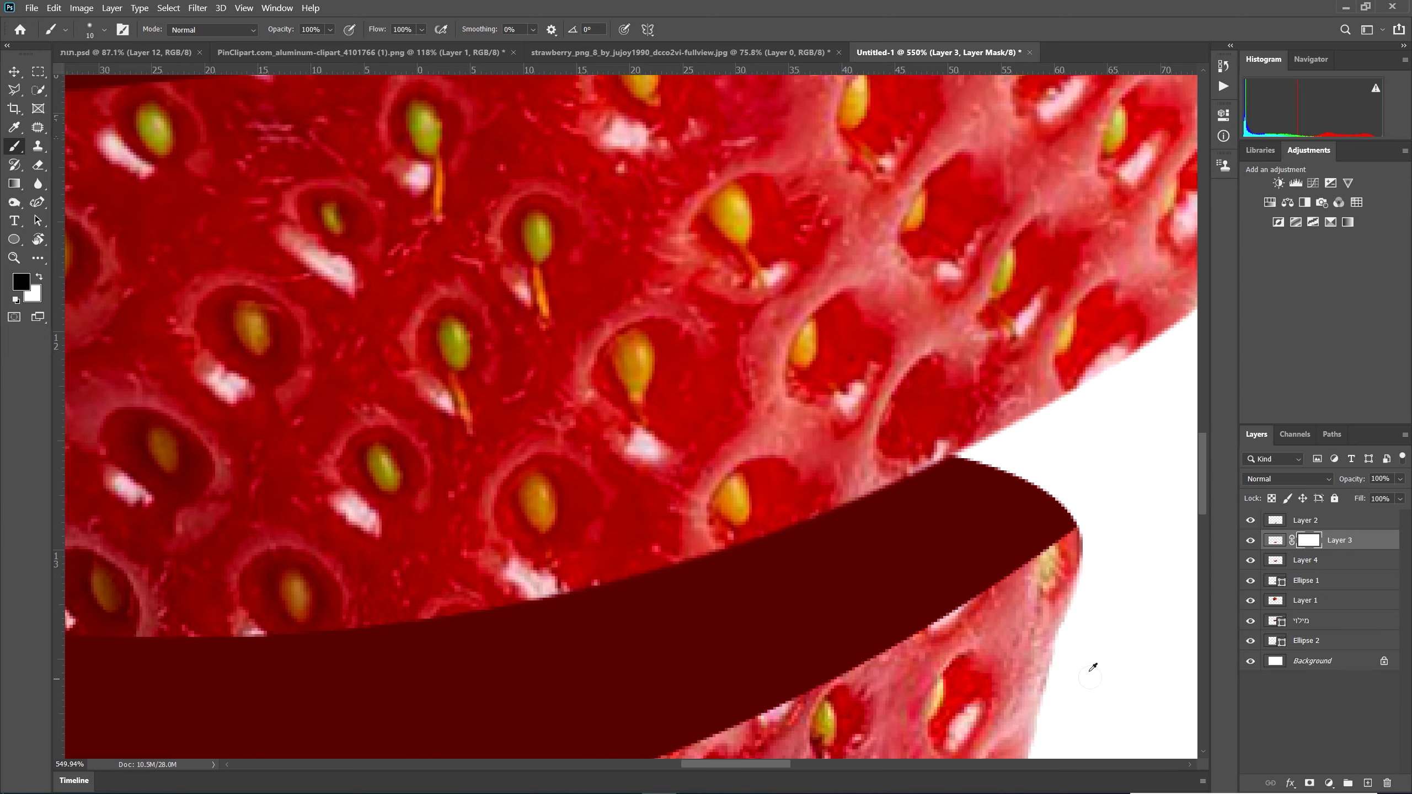
alt+scroll(1087, 676, down, 4)
alt+scroll(1029, 675, up, 4)
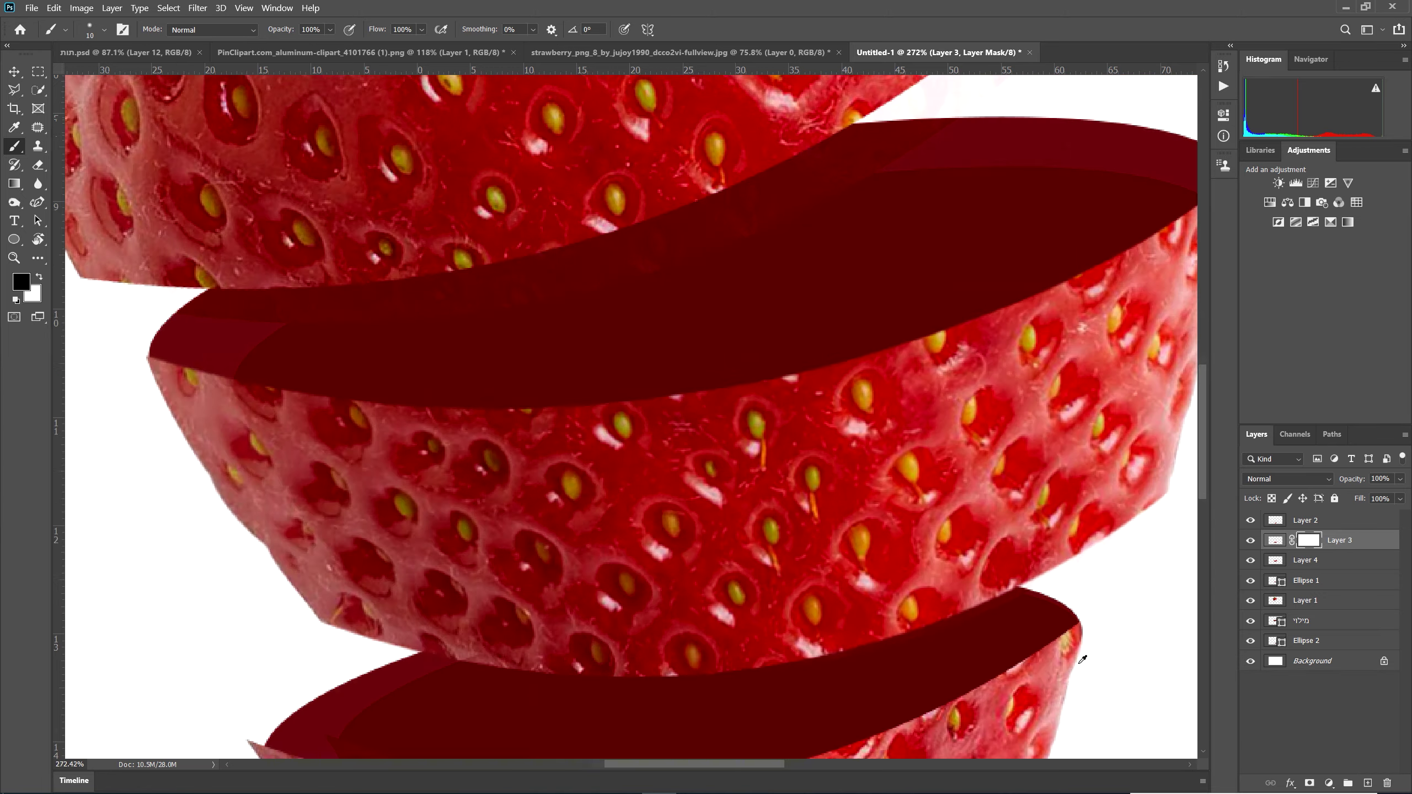
- Refine the third slice's right tip on its mask, alternating black and white 10 px strokes to round the corner below the ellipse
click(41, 278)
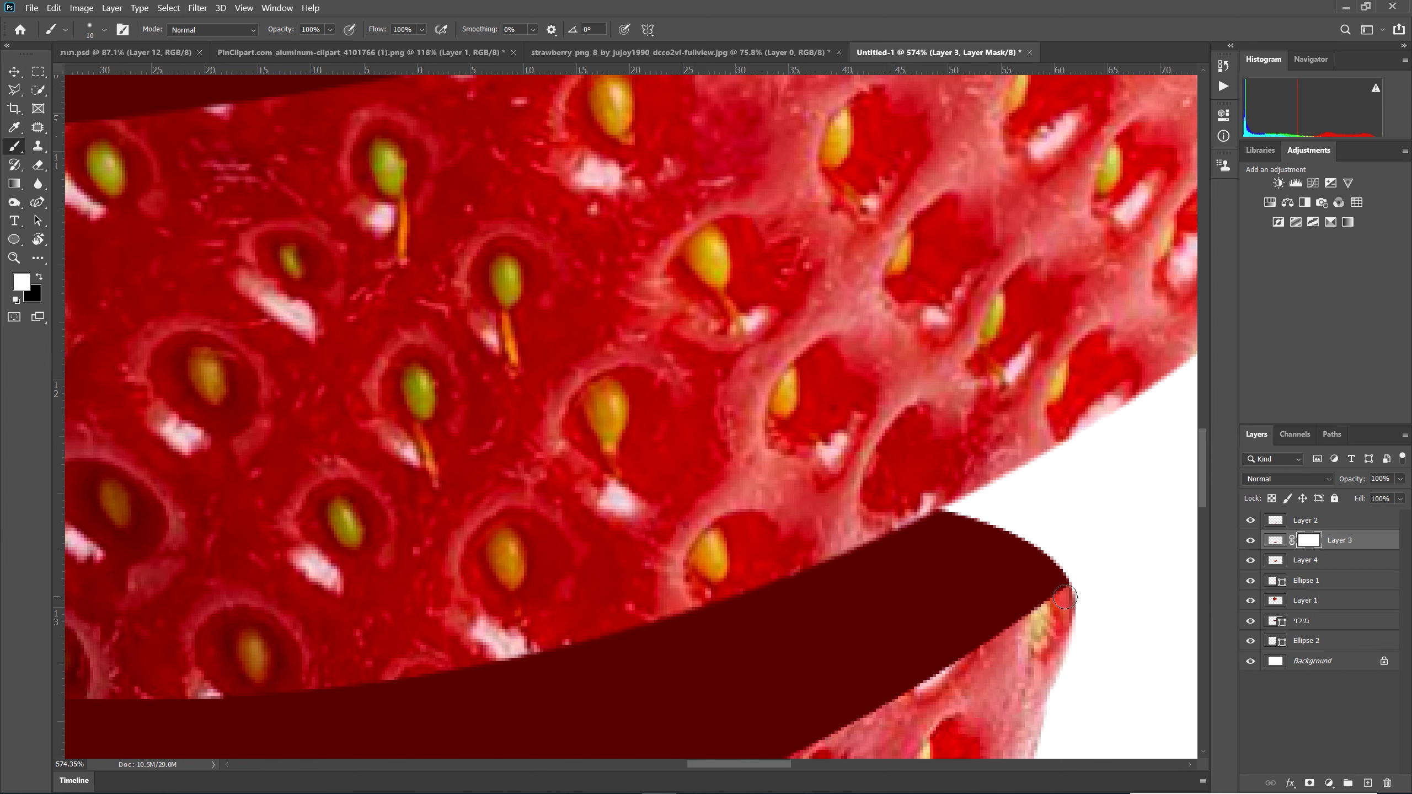
drag(1065, 602, 1058, 639)
key(x)
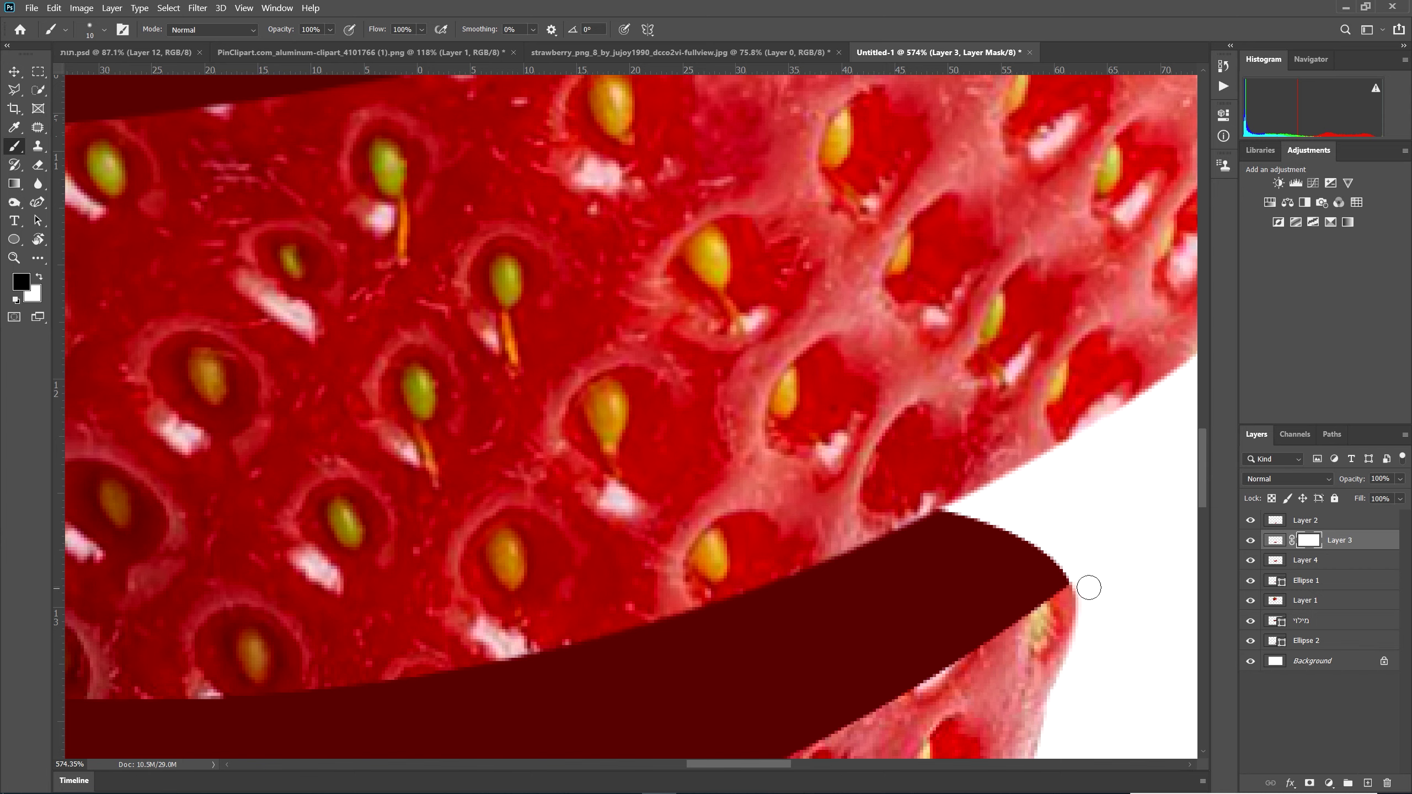
key(x)
drag(1090, 589, 1095, 632)
key(x)
drag(1083, 570, 1081, 665)
key(ctrl+minus)
key(ctrl+minus)
key(ctrl+minus)
key(ctrl+minus)
key(ctrl+minus)
key(ctrl+minus)
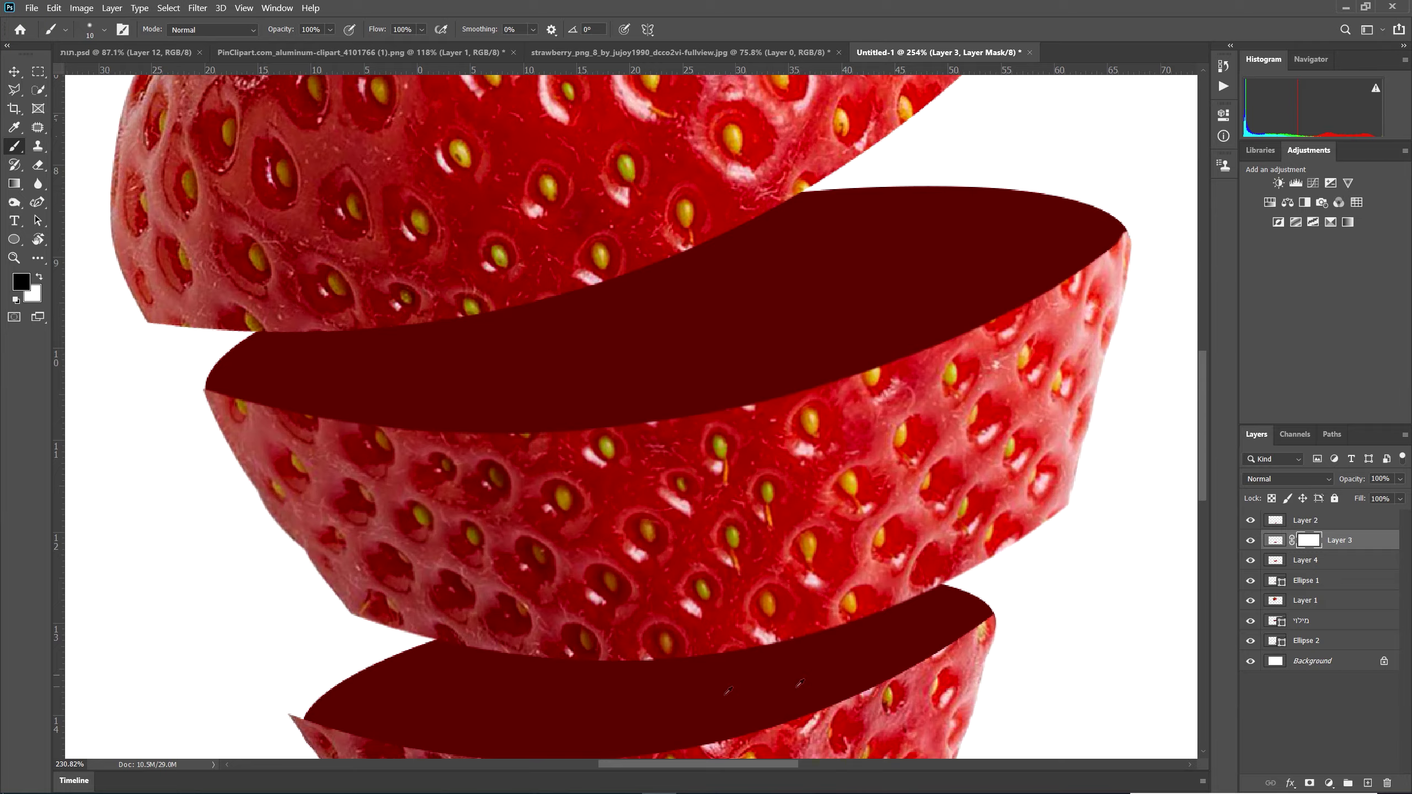
- Mask out the third slice's pointed left tip with black, touching up with white so its edge continues the ellipse's curve
scroll(436, 702, up, 5)
scroll(446, 720, up, 8)
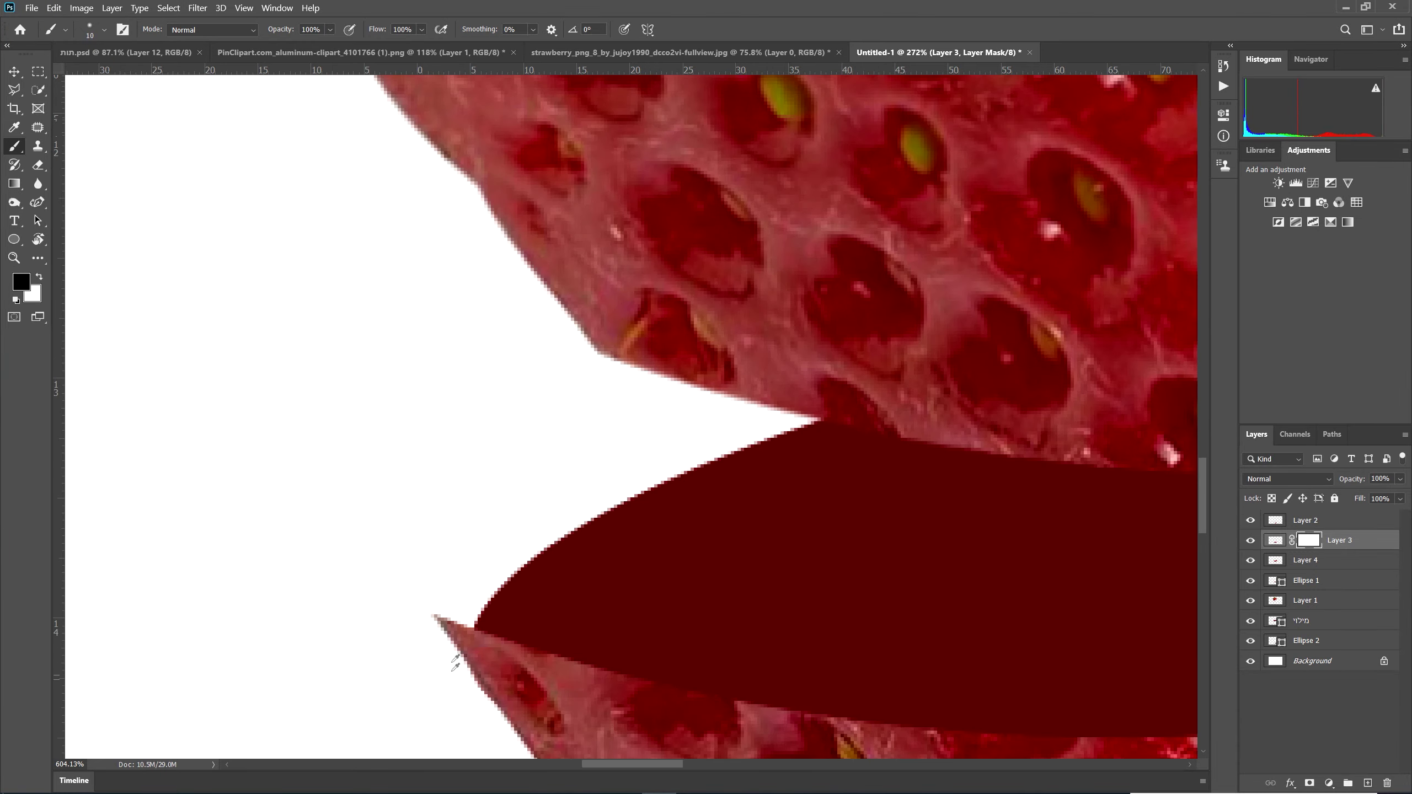
drag(447, 651, 467, 551)
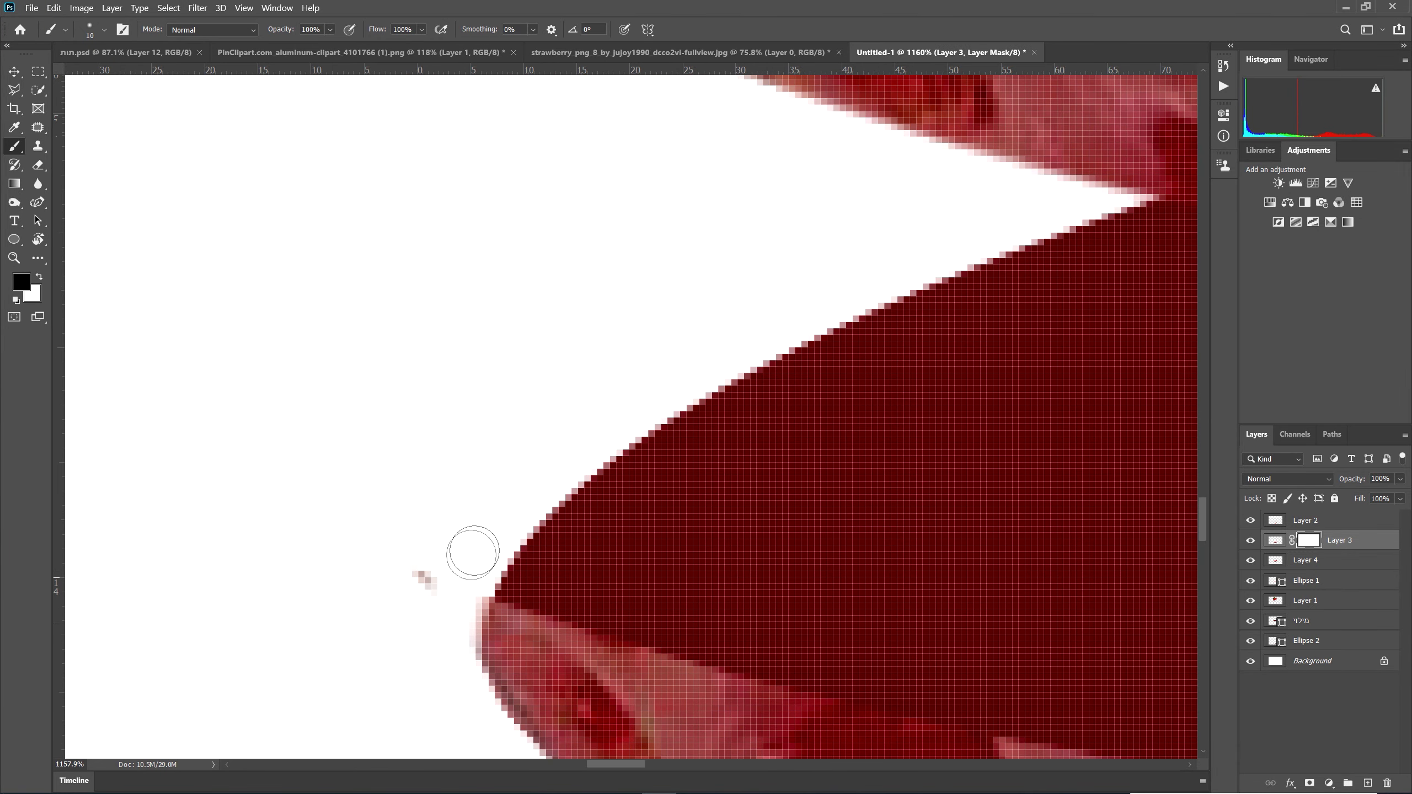
mouse_move(410, 656)
mouse_down()
mouse_move(411, 533)
mouse_move(501, 565)
mouse_move(499, 528)
mouse_up()
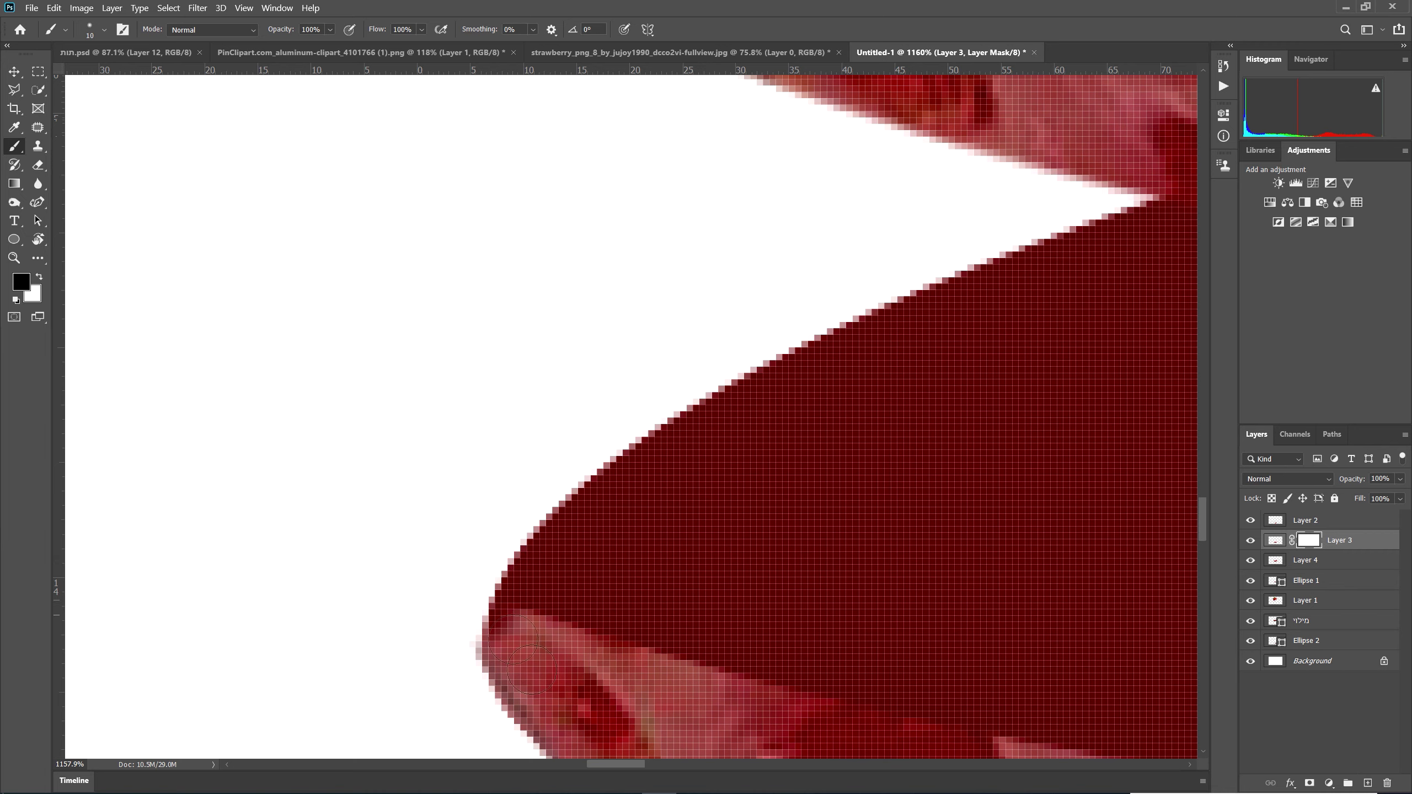
key(x)
click(515, 615)
drag(515, 614, 500, 656)
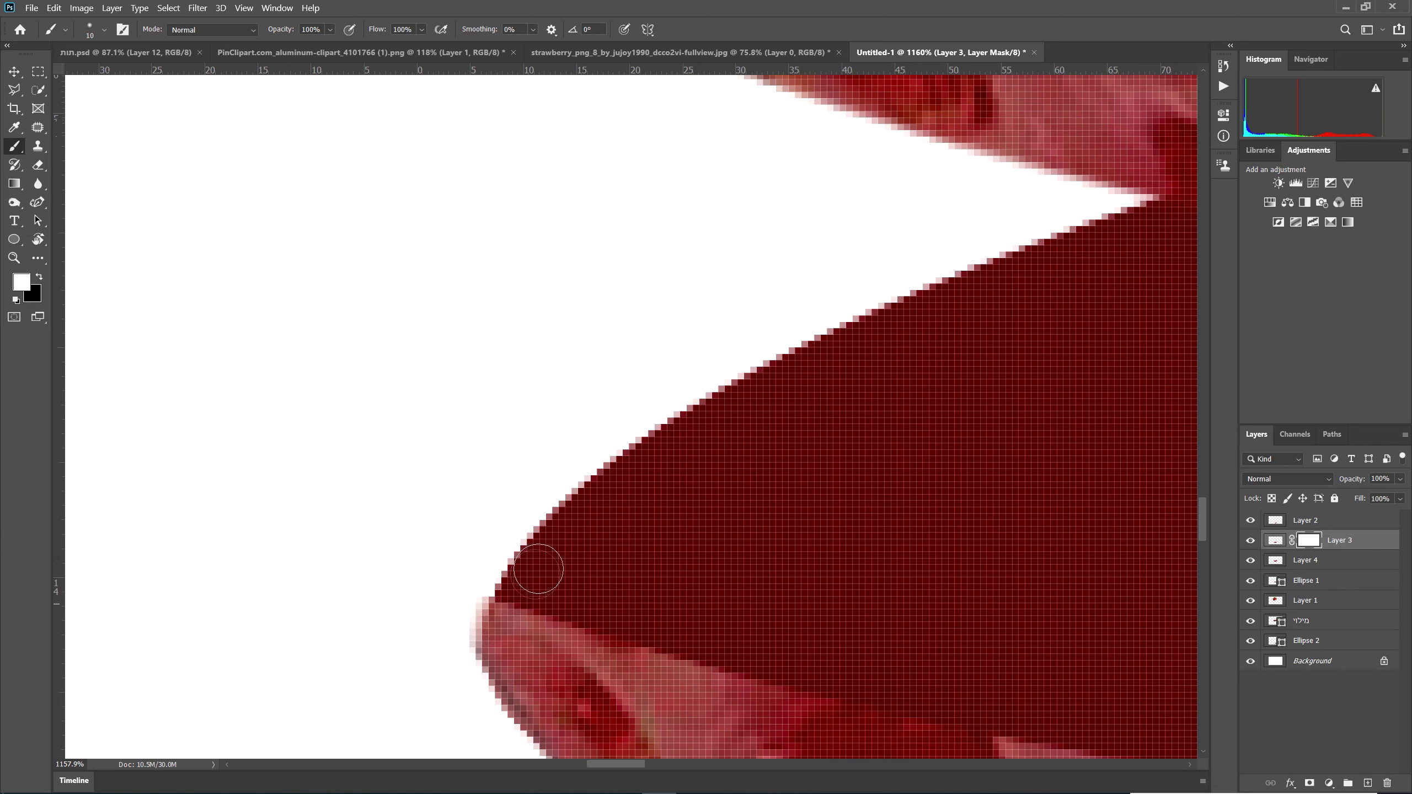
key(x)
drag(466, 577, 441, 640)
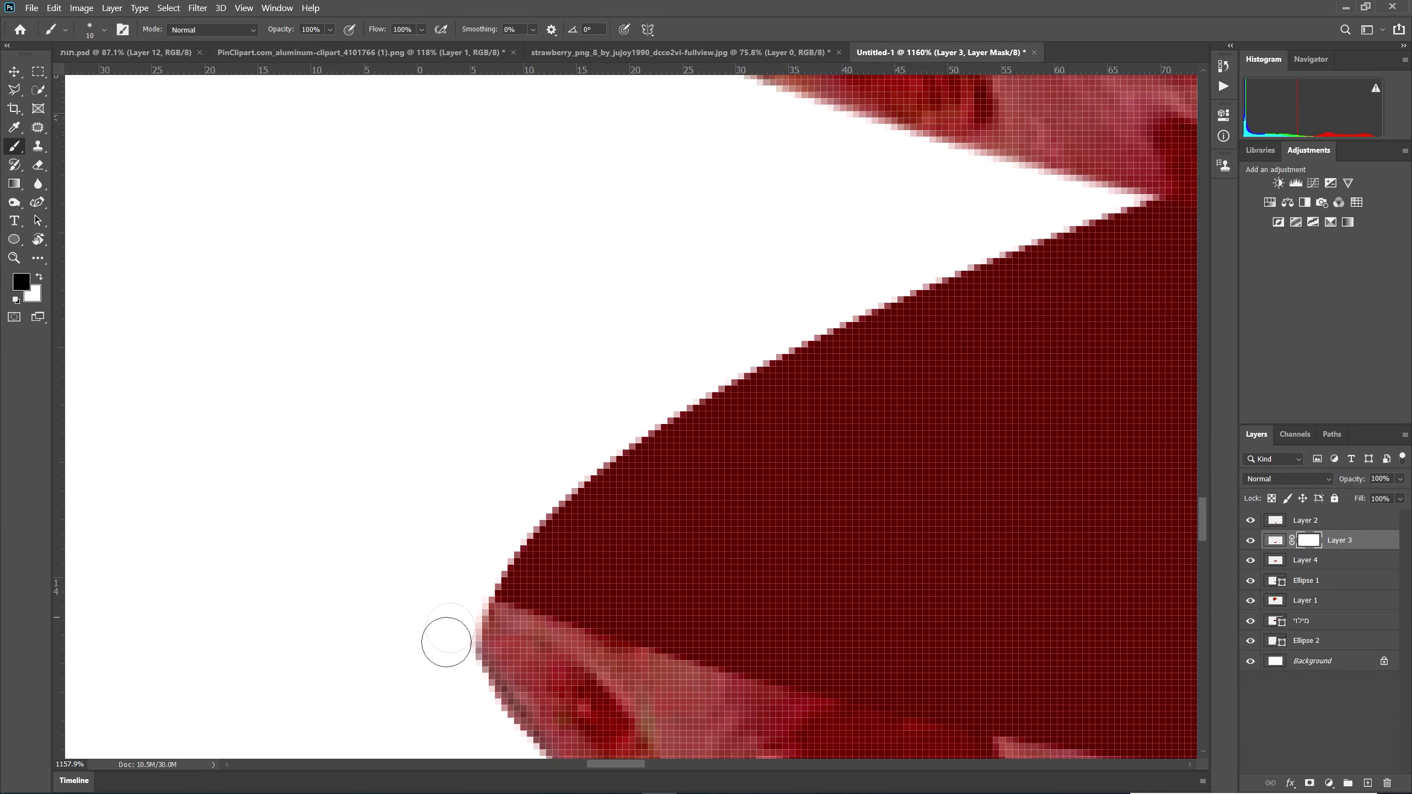
scroll(442, 686, down, 5)
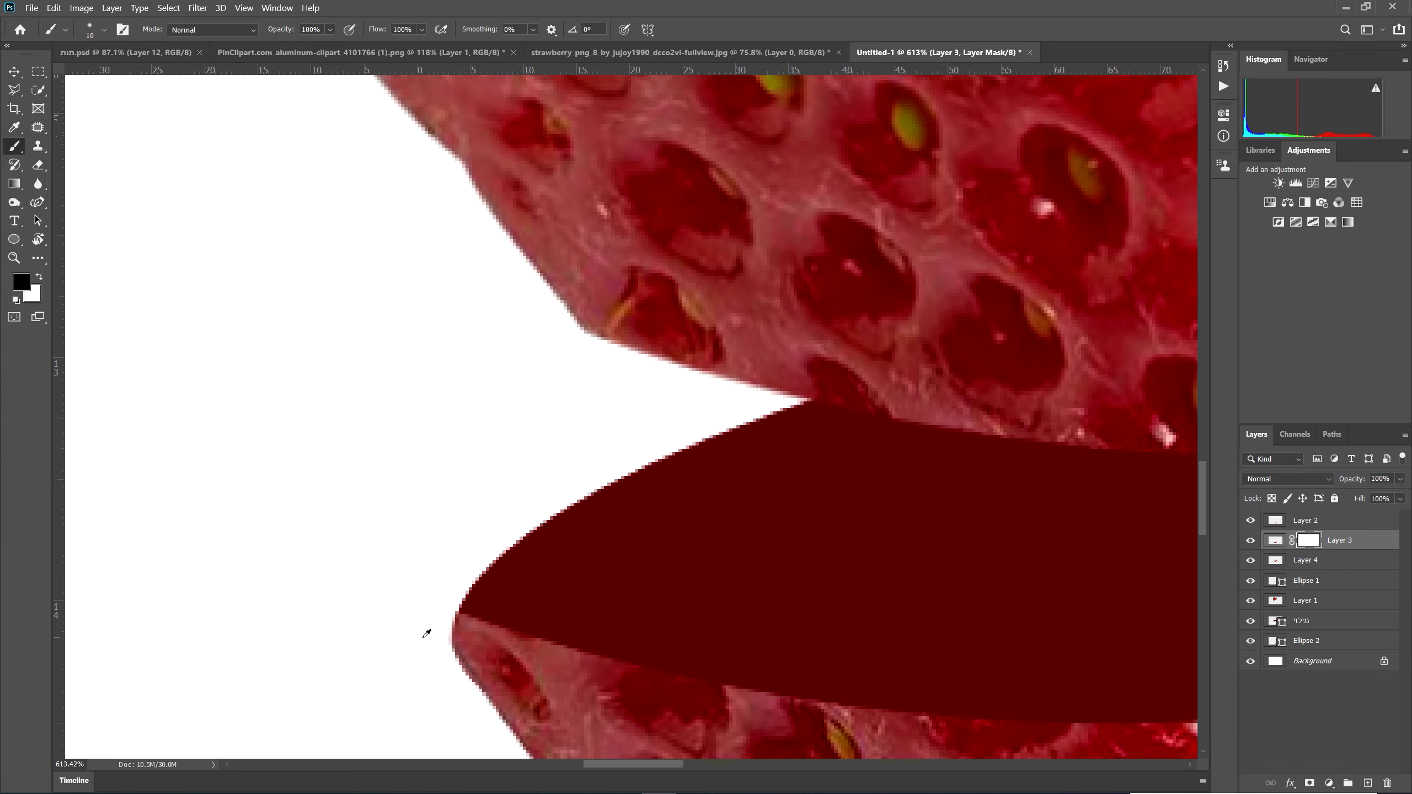
- Add a layer mask to Layer 2, the bottom slice, and paint out its pointed right tip to follow the ellipse's curve
scroll(441, 683, down, 7)
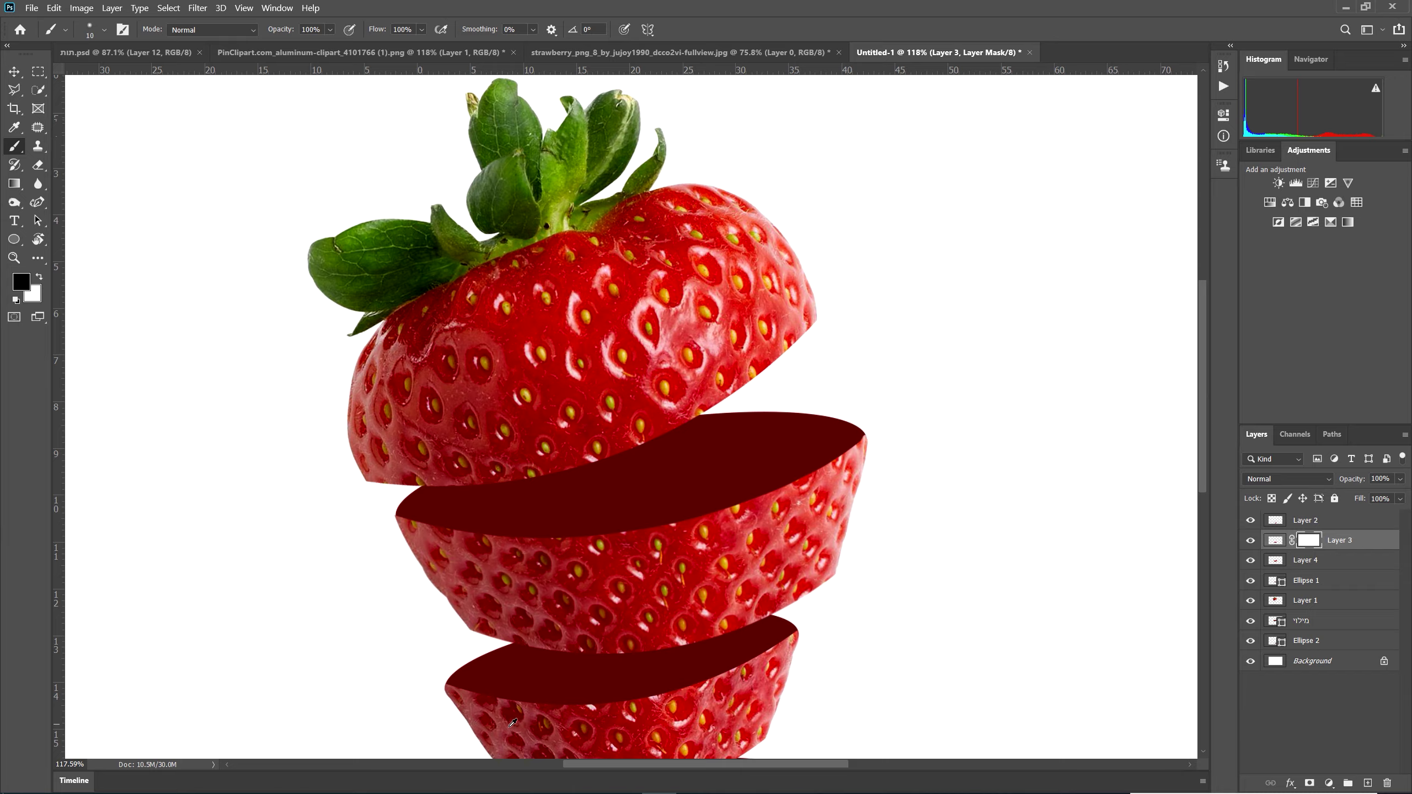
scroll(639, 689, down, 4)
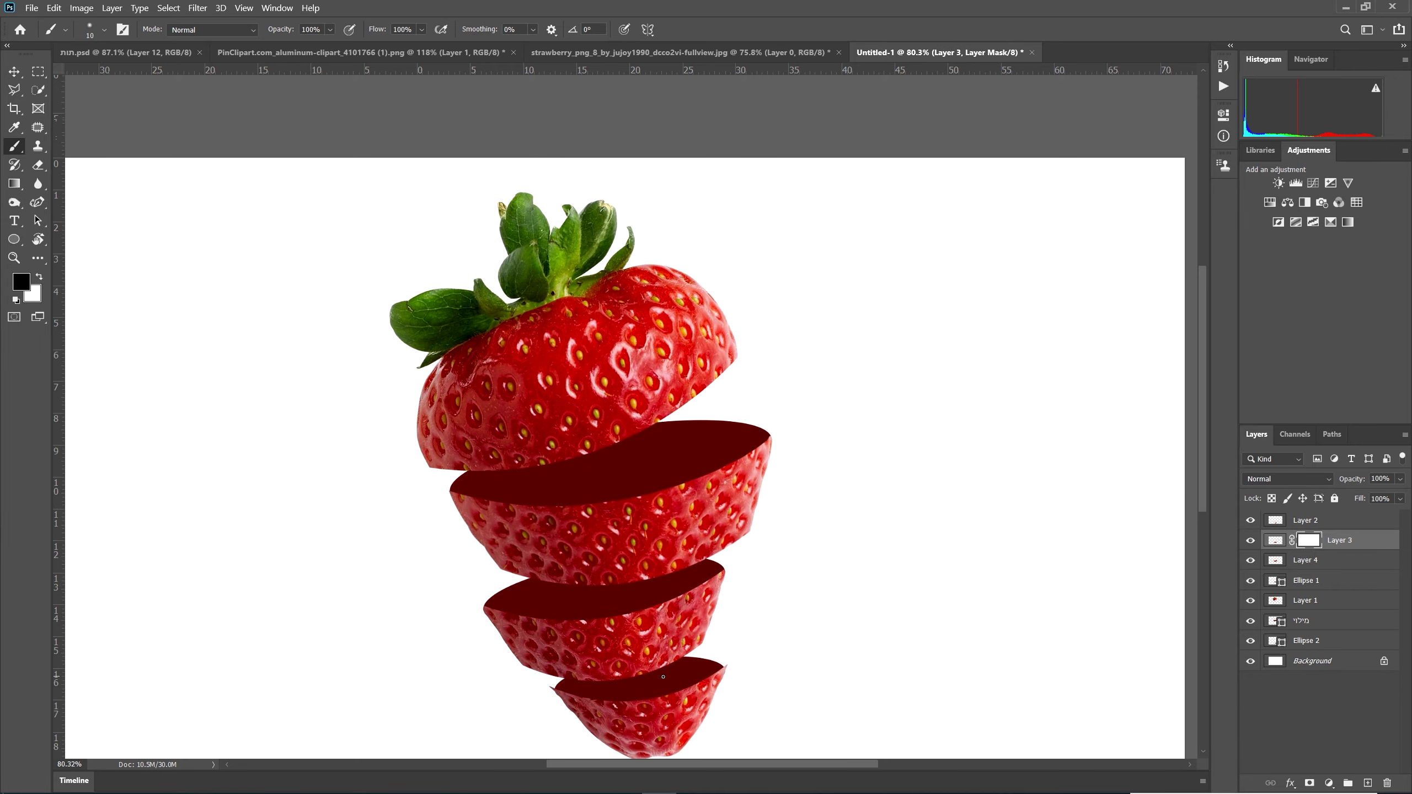
scroll(691, 659, down, 2)
scroll(674, 638, up, 5)
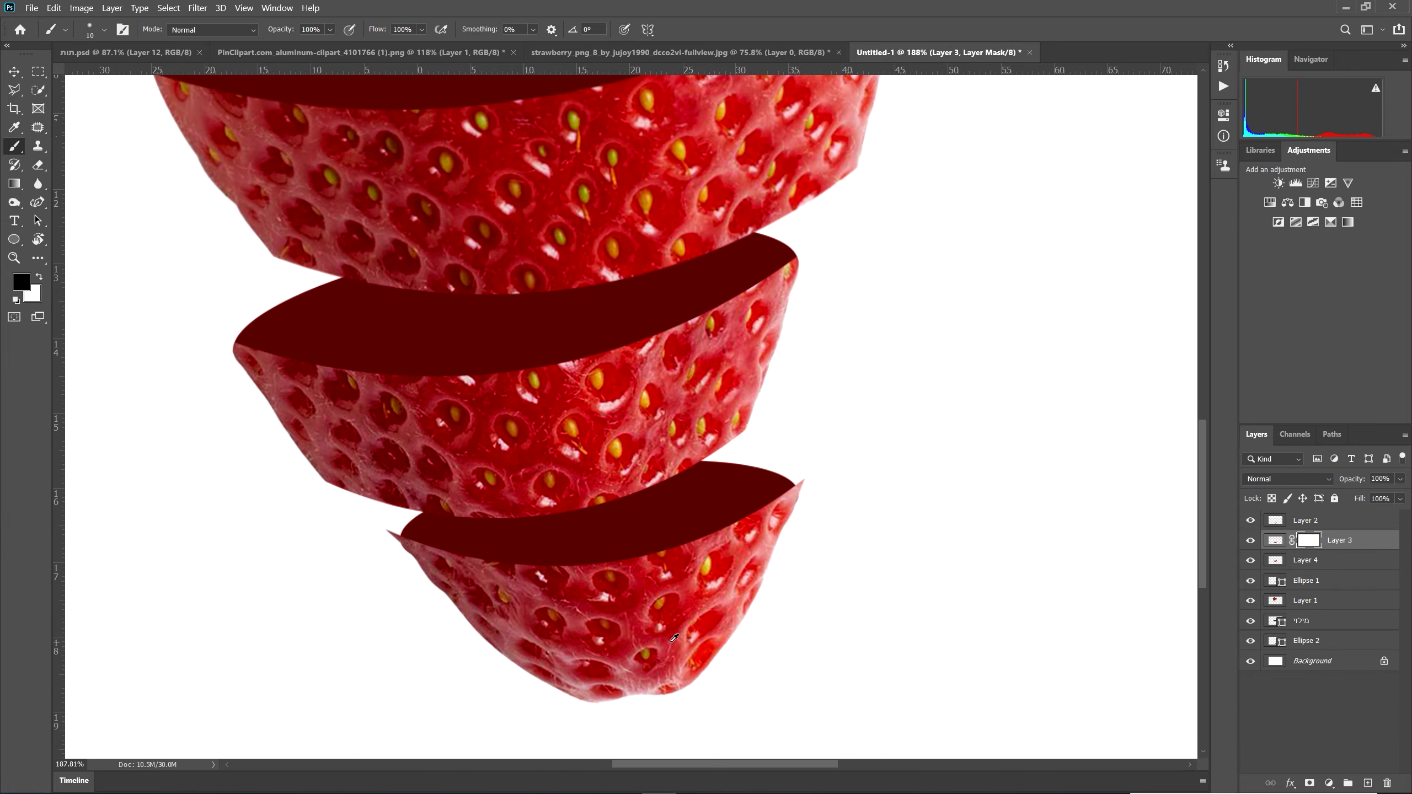
scroll(749, 591, up, 2)
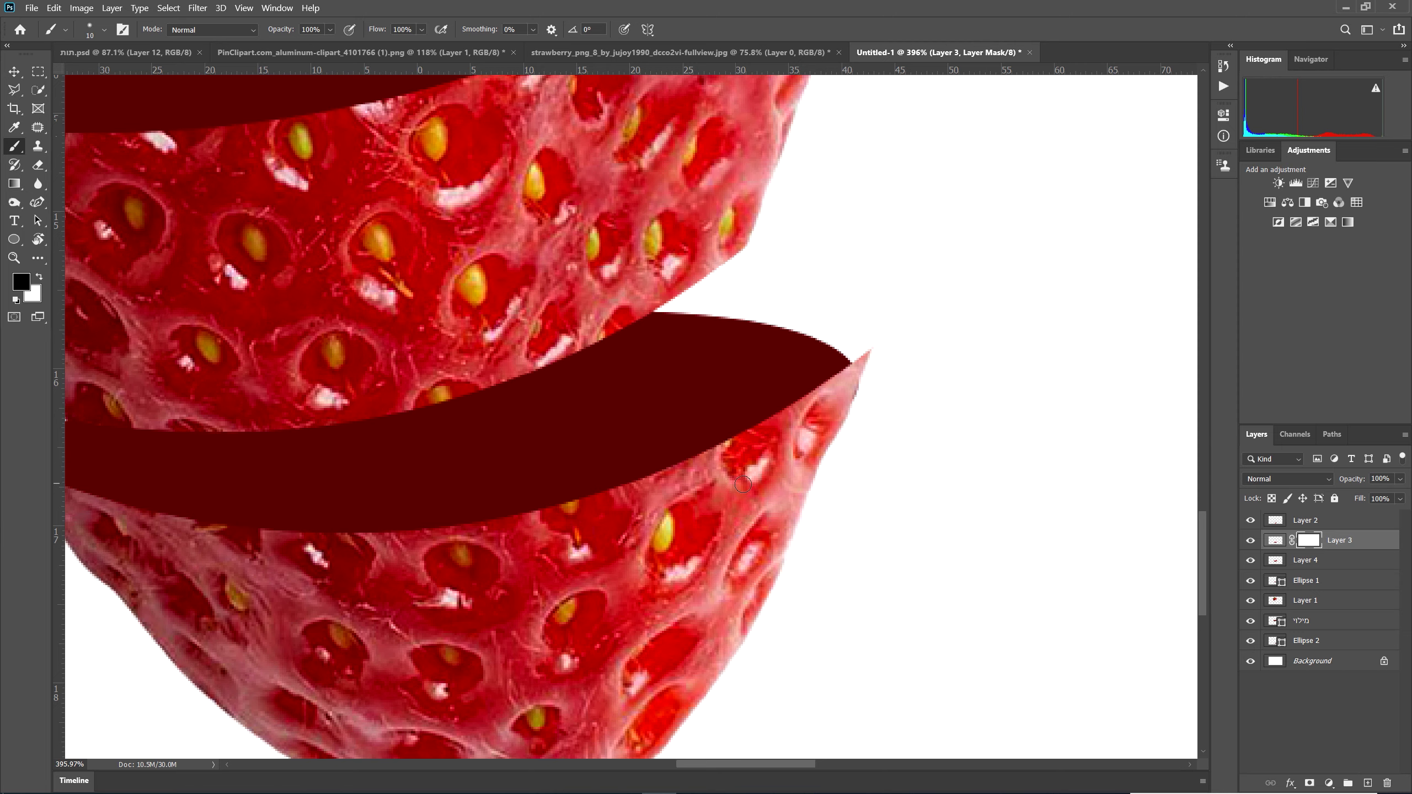
key(alt+])
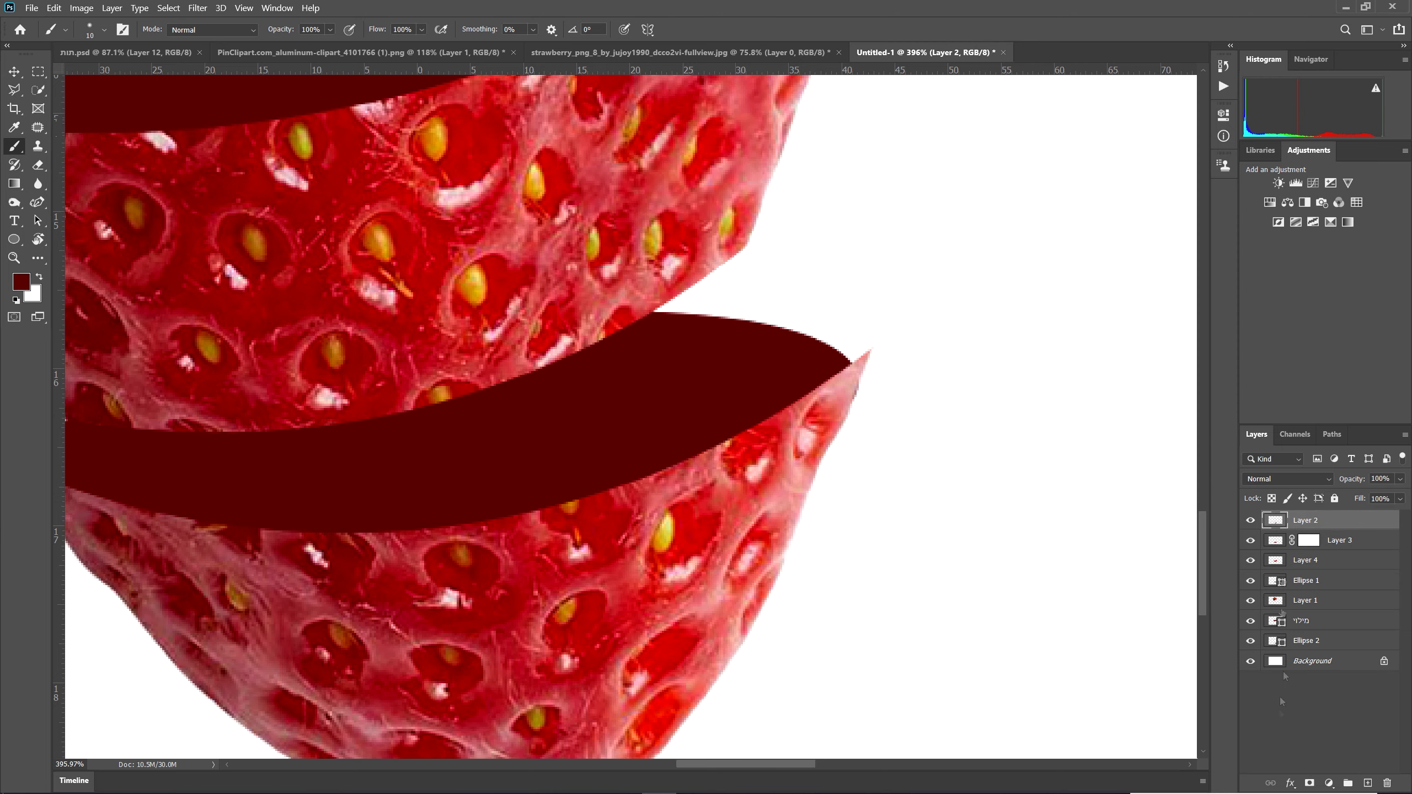
scroll(867, 384, up, 3)
scroll(822, 381, down, 3)
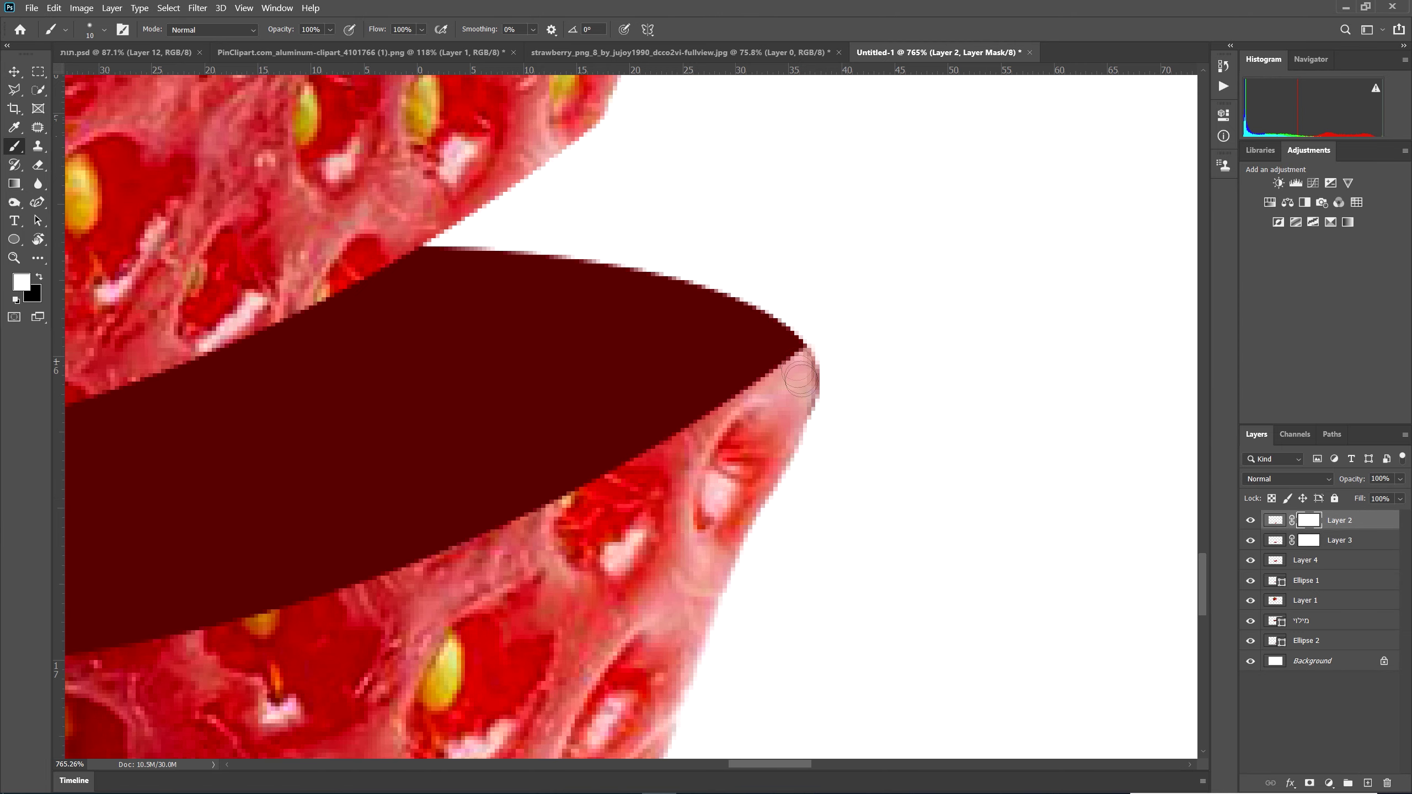
key(x)
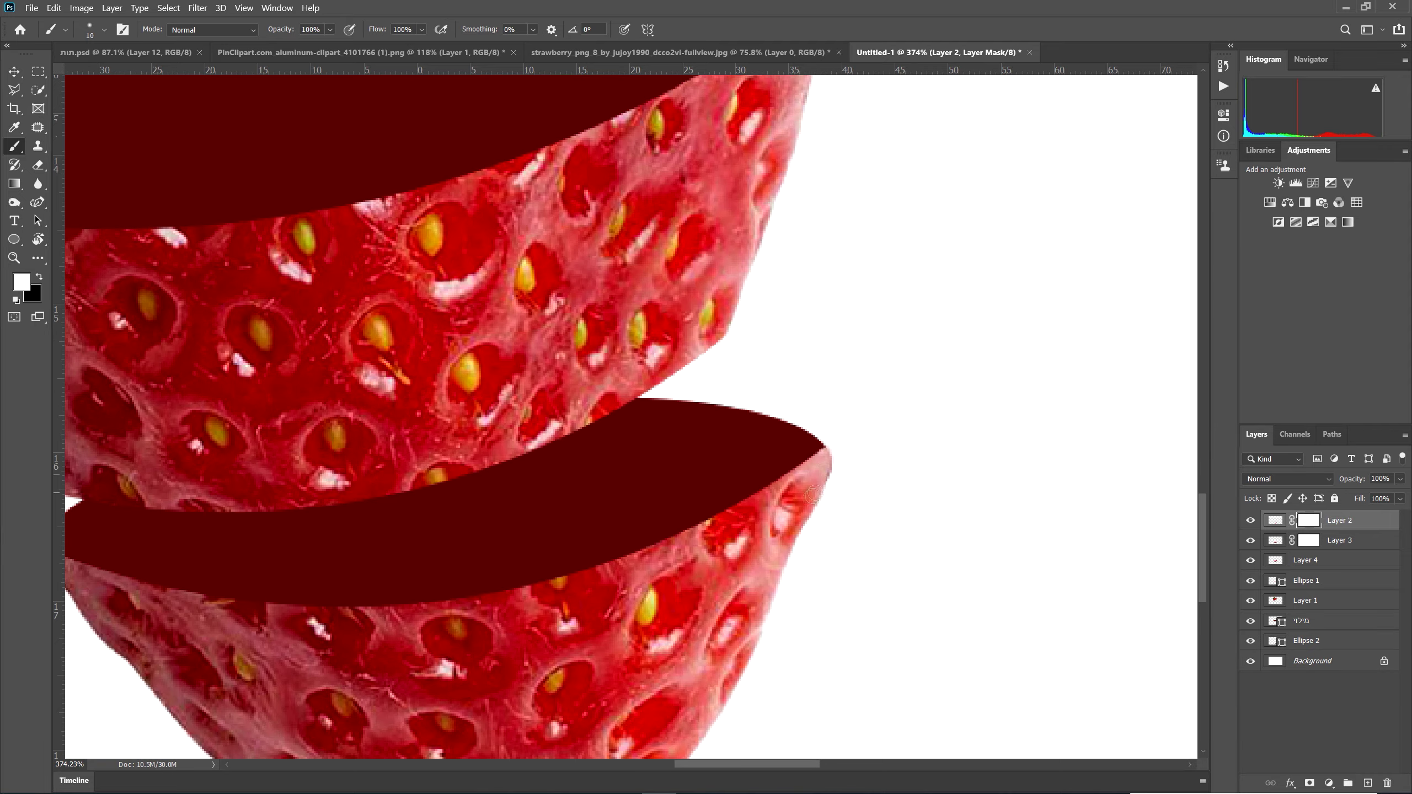
- Paint out the bottom slice's pointed left tip with black on the Layer 2 mask
scroll(826, 477, up, 3)
key(x)
drag(556, 428, 522, 388)
scroll(523, 388, down, 5)
scroll(736, 679, down, 4)
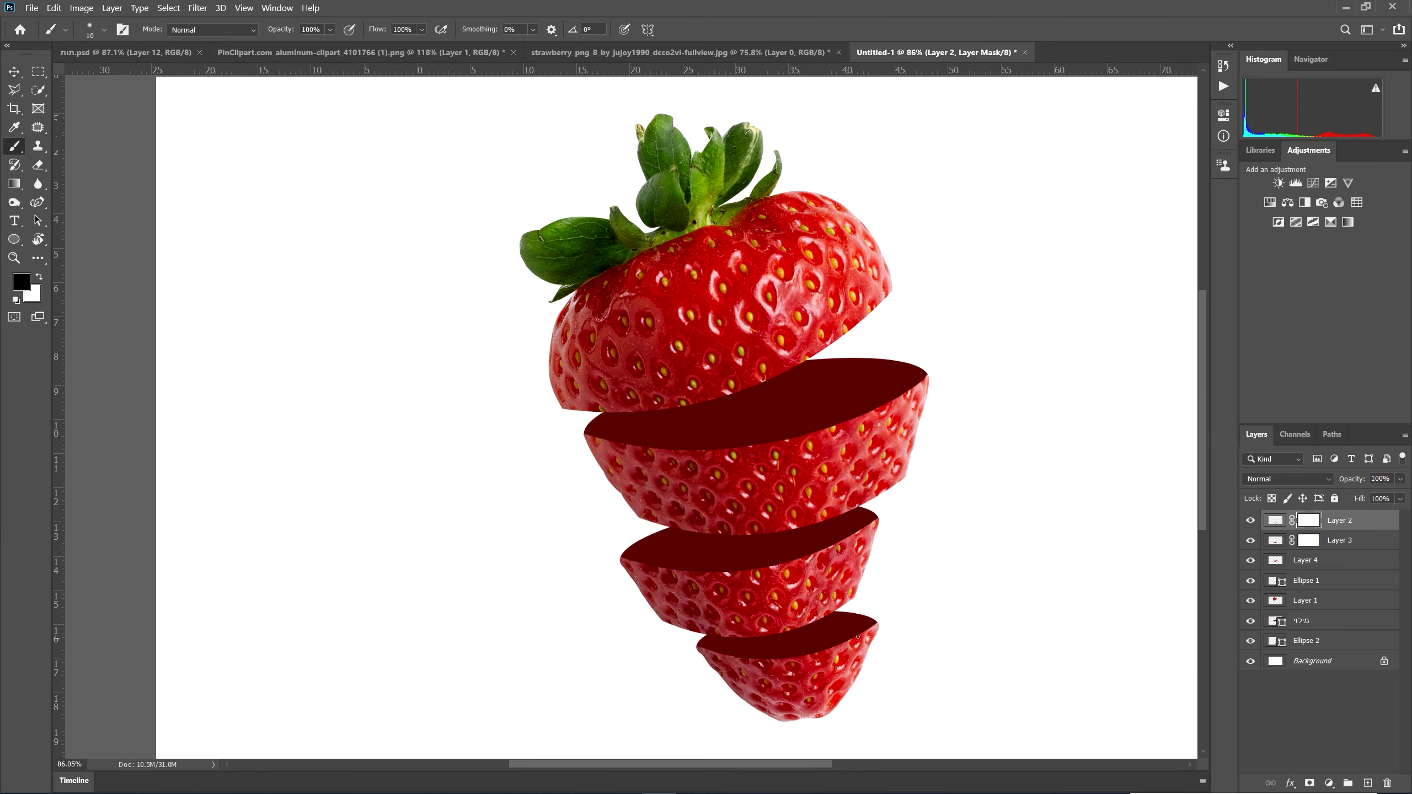
- Select the second slice's dark ellipse layer and add a new empty layer directly above it
scroll(867, 631, up, 4)
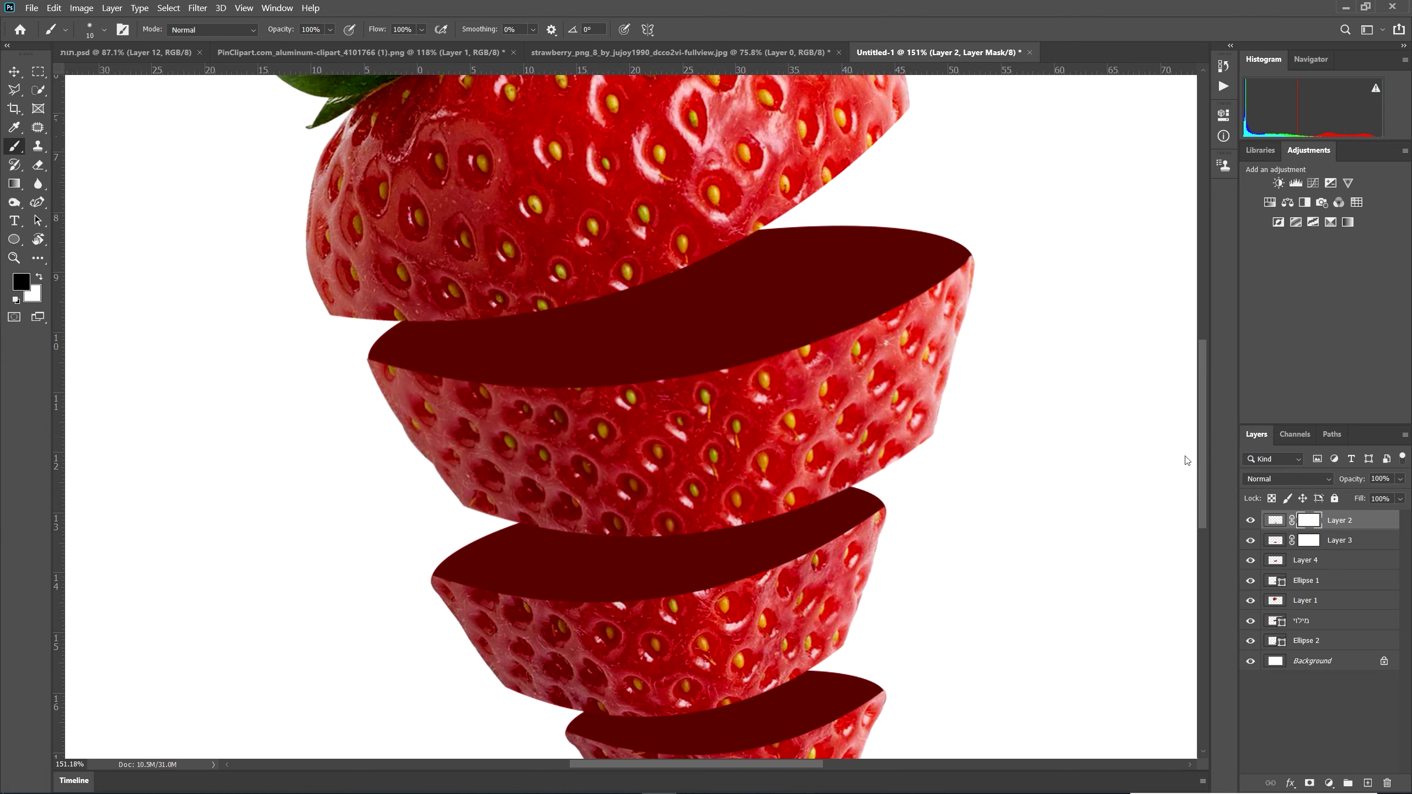
scroll(782, 249, down, 2)
scroll(631, 387, up, 4)
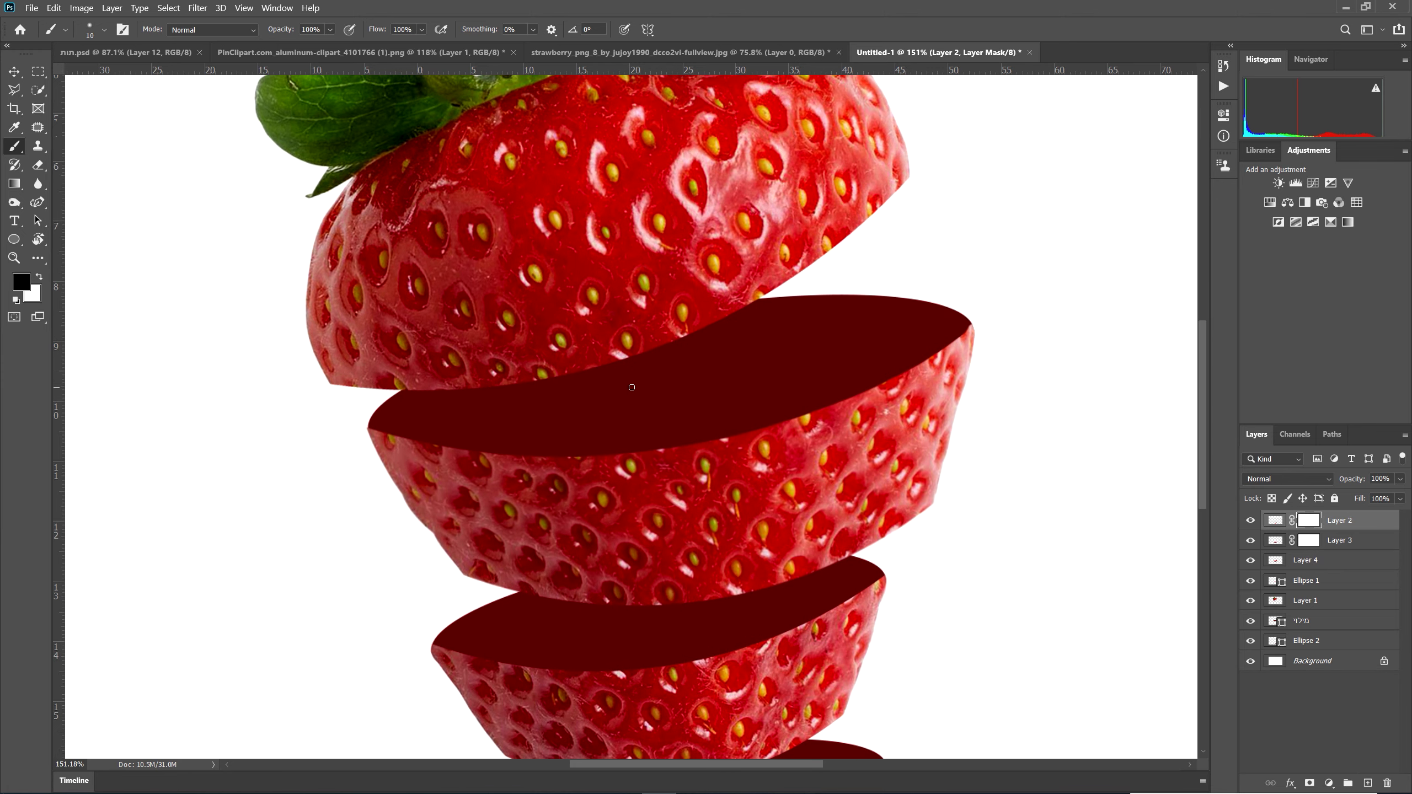
scroll(632, 388, up, 1)
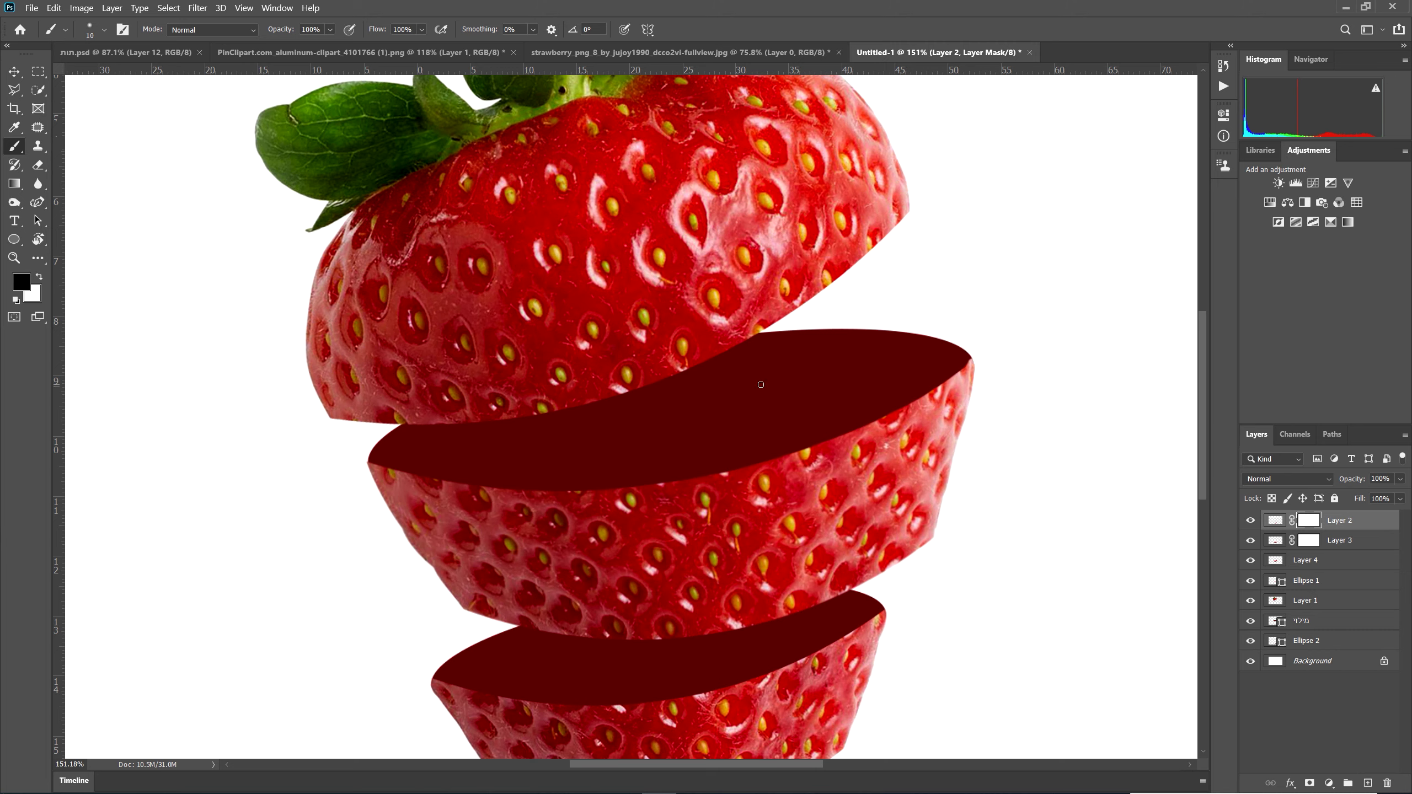
ctrl+click(786, 388)
alt+click(783, 384)
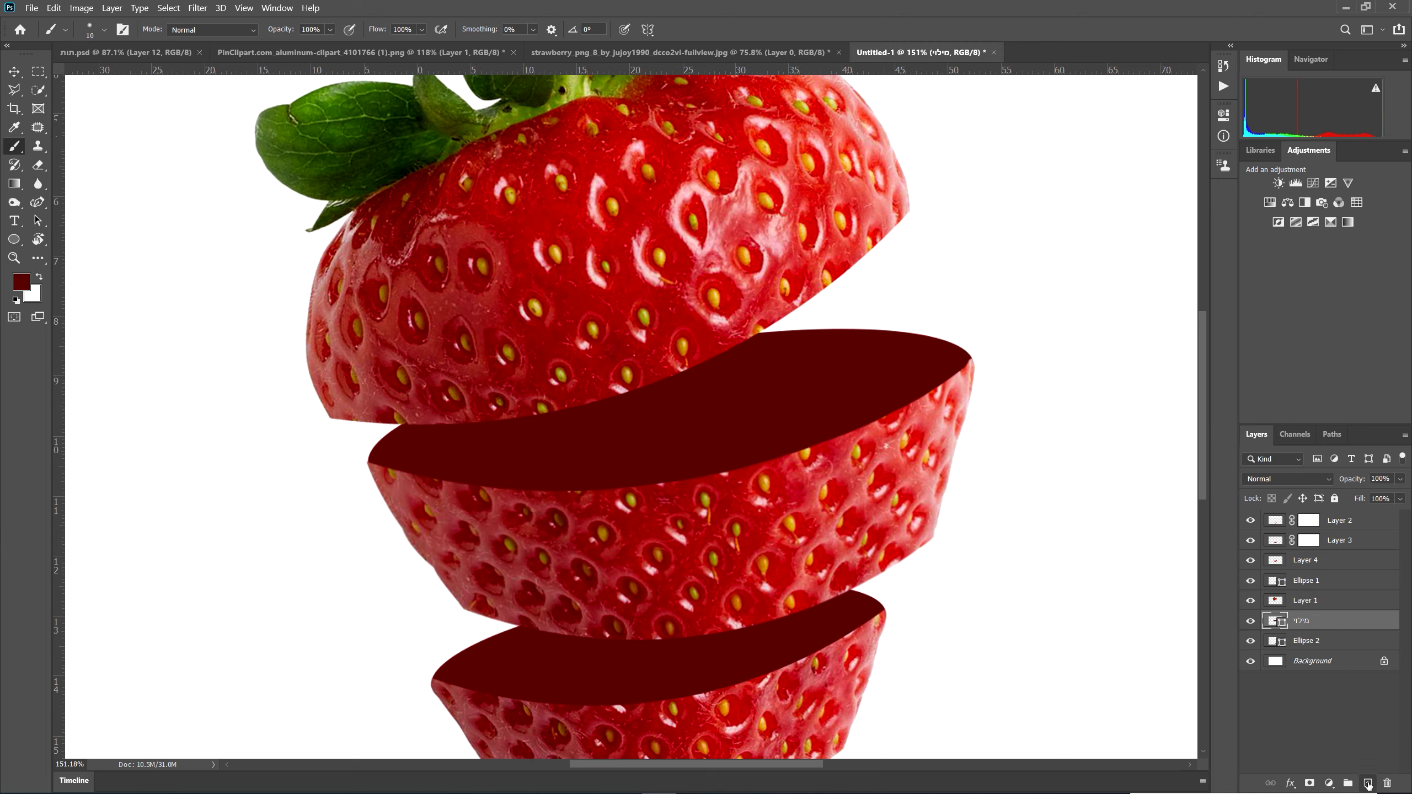
click(1367, 783)
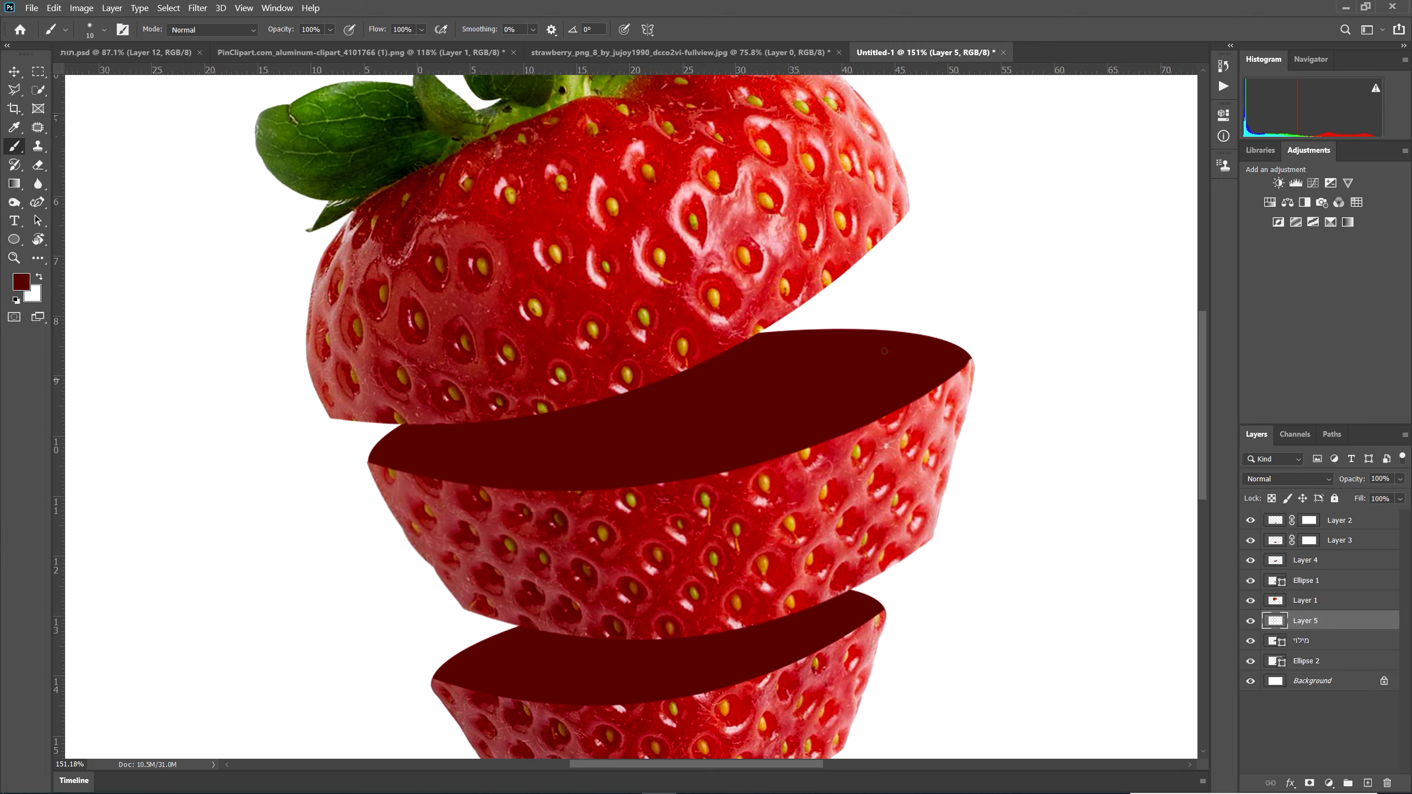
- Set the foreground color to the darker maroon #3b0302
click(21, 281)
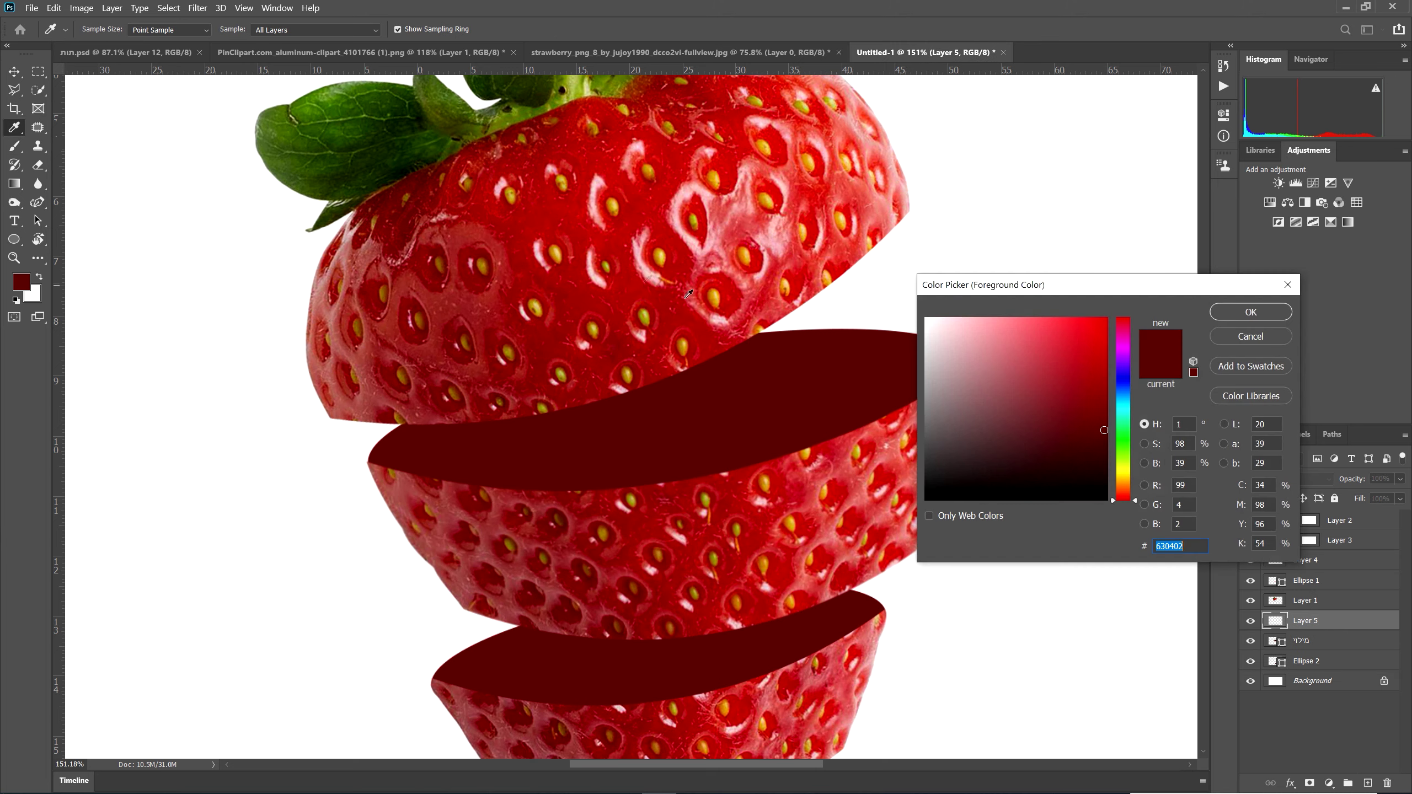
text(3f0302)
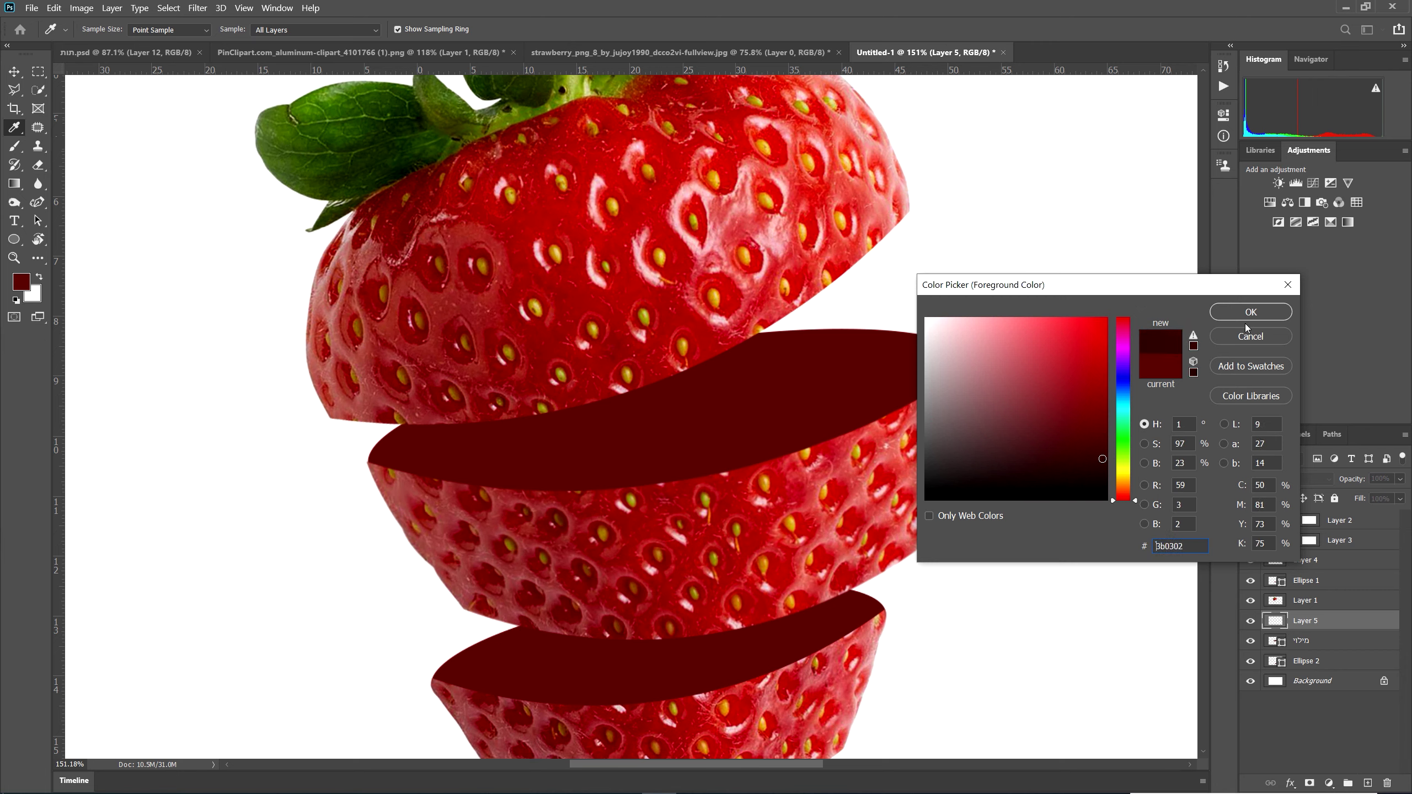
click(1249, 313)
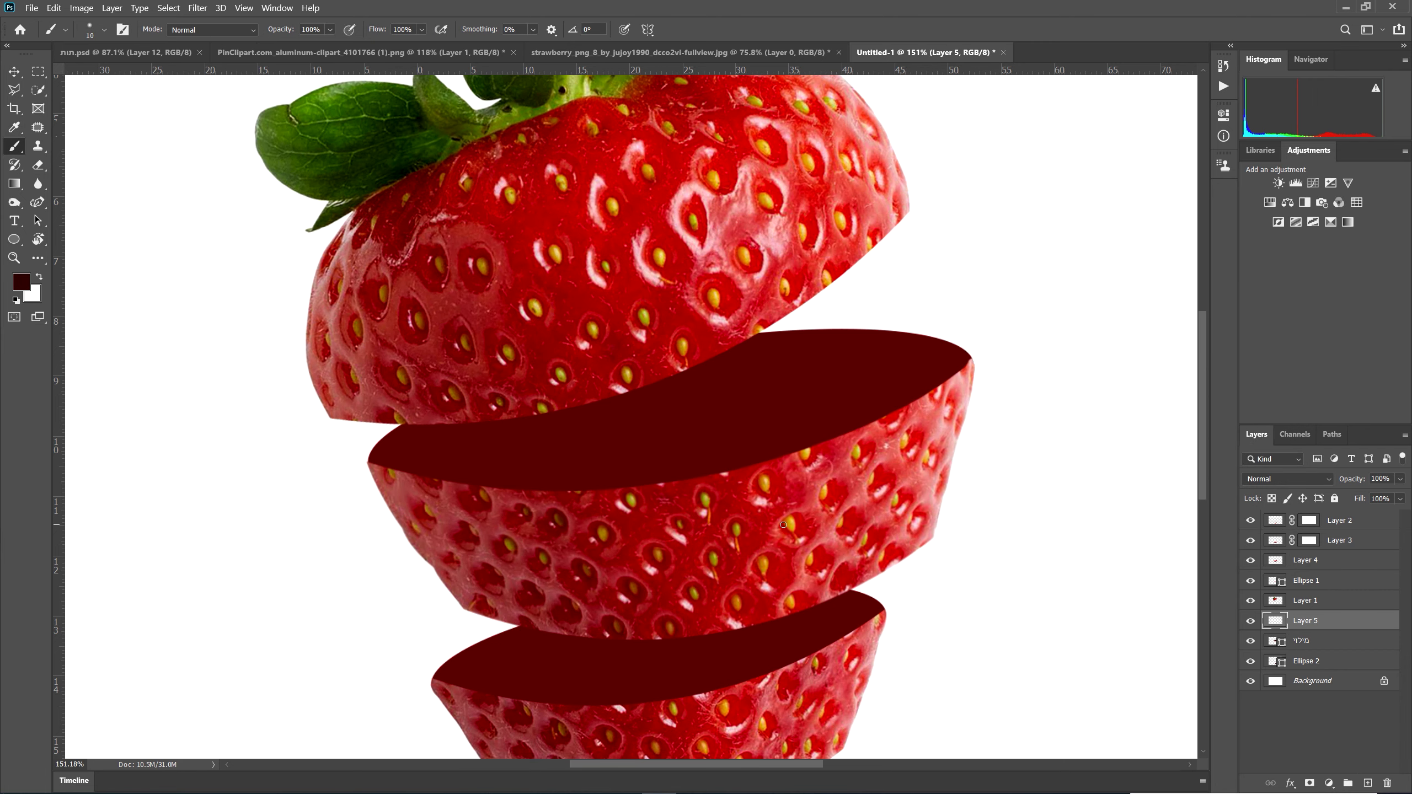
- Enlarge the brush to 50 px and paint a soft shadow on Layer 5 along the top piece's cut edge
key(bracketright)
key(bracketright)
mouse_move(765, 320)
mouse_down()
mouse_move(731, 365)
mouse_move(698, 379)
mouse_move(516, 410)
mouse_up()
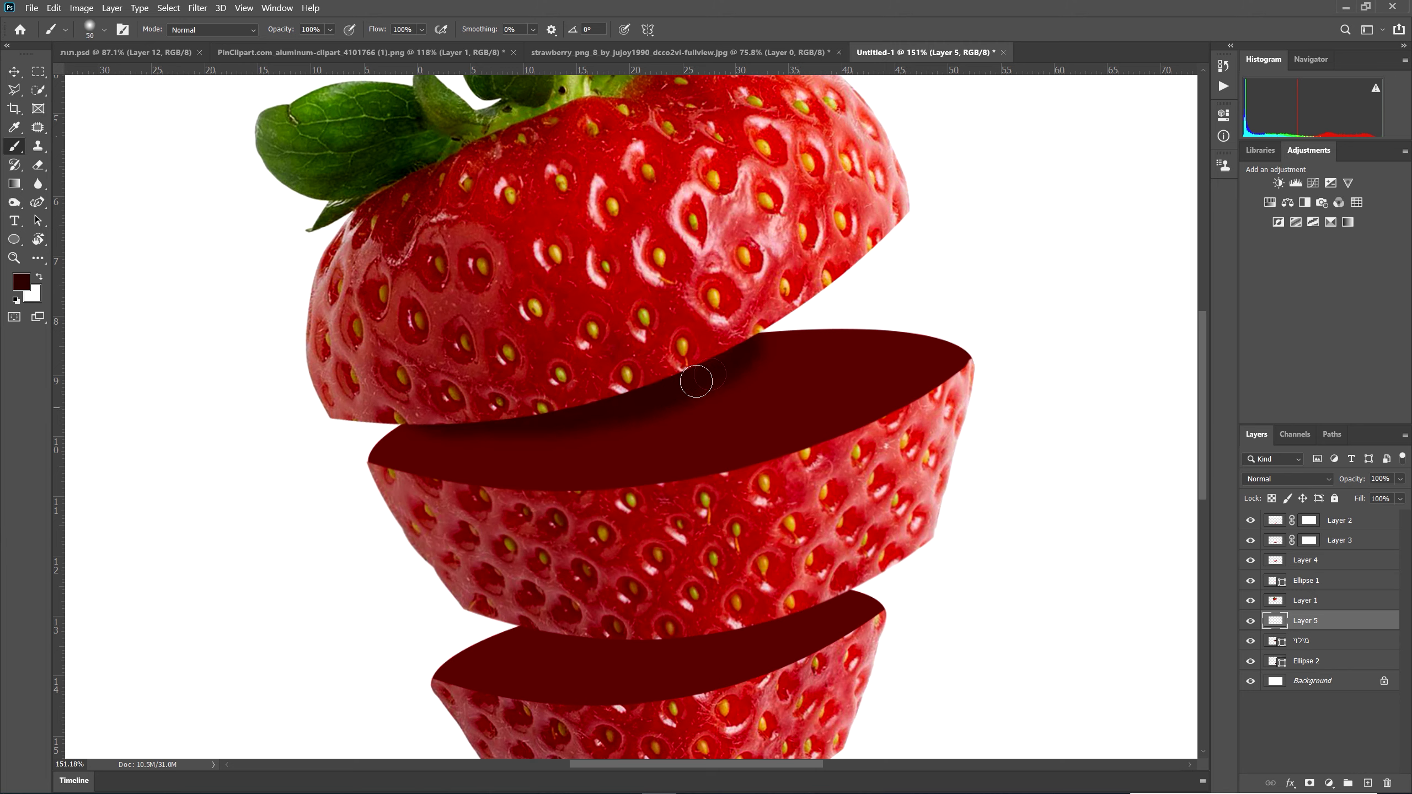
drag(759, 320, 763, 349)
- Paint shadow strokes past the ellipse's edge on Layer 5 and clip the layer to the ellipse layer below
alt+click(1274, 627)
alt+click(1303, 632)
mouse_move(725, 360)
mouse_down()
mouse_move(773, 330)
mouse_move(1021, 291)
mouse_move(1137, 228)
mouse_move(805, 345)
mouse_up()
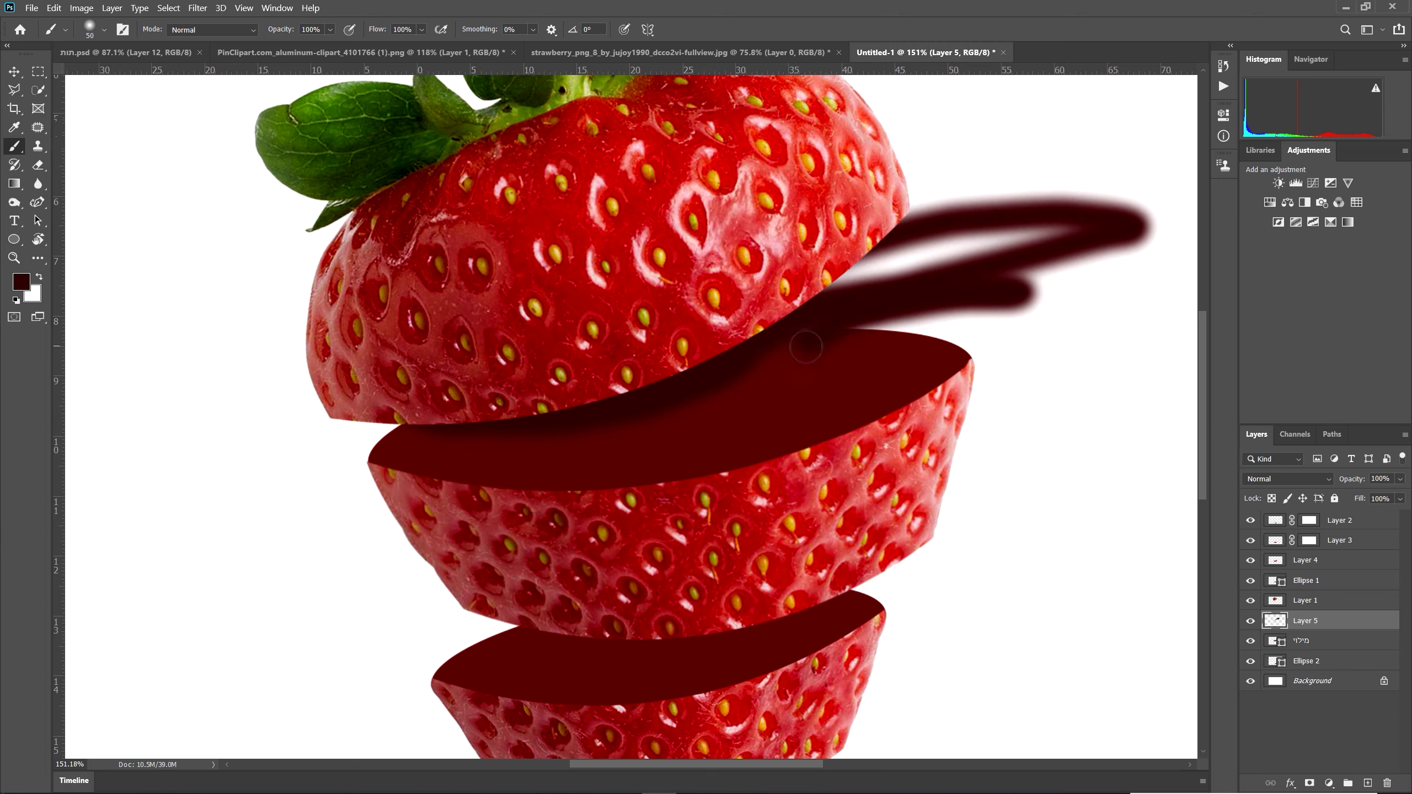
alt+click(1277, 628)
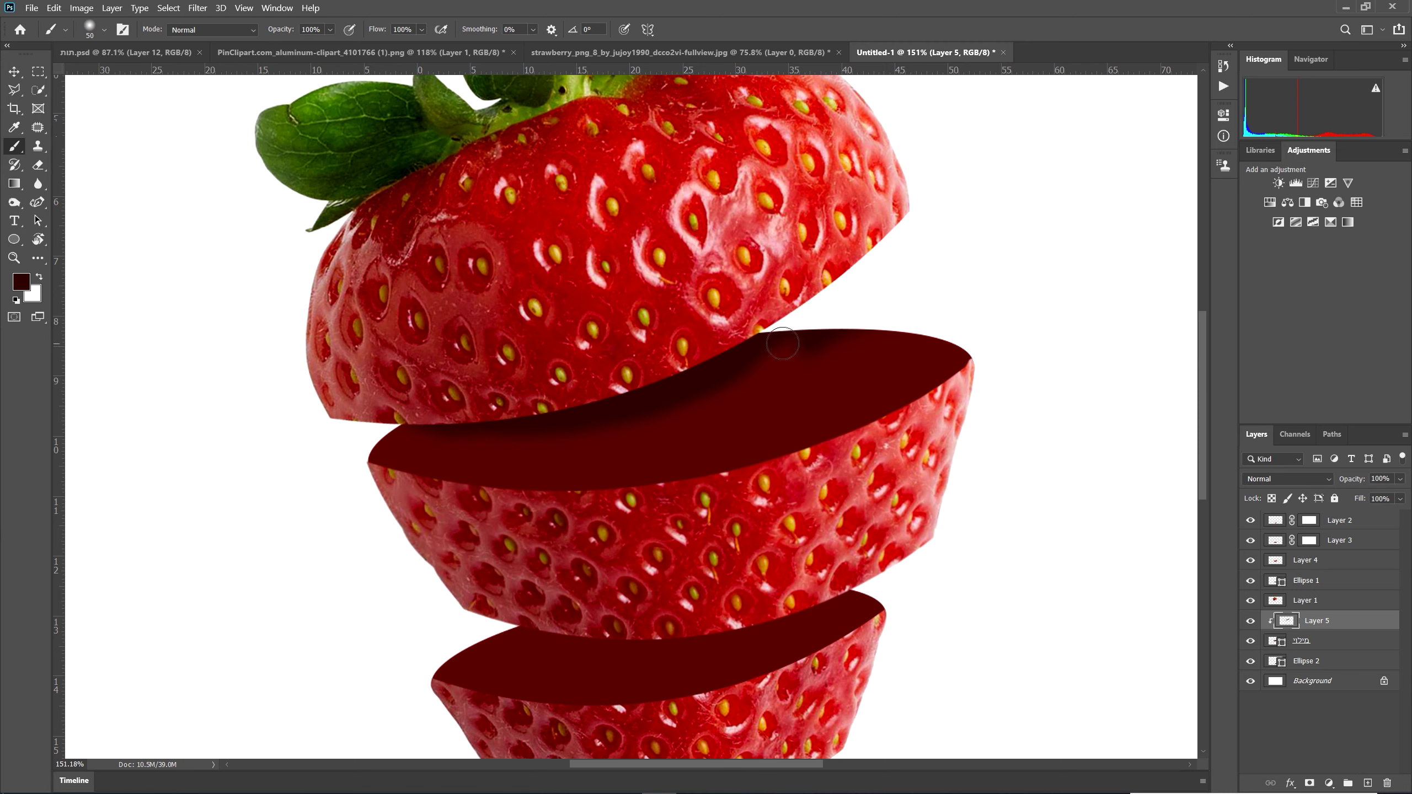
- Shade the second slice's ellipse along its upper edge and beneath the top piece, keeping Layer 5 clipped to the ellipse layer
drag(895, 344, 944, 334)
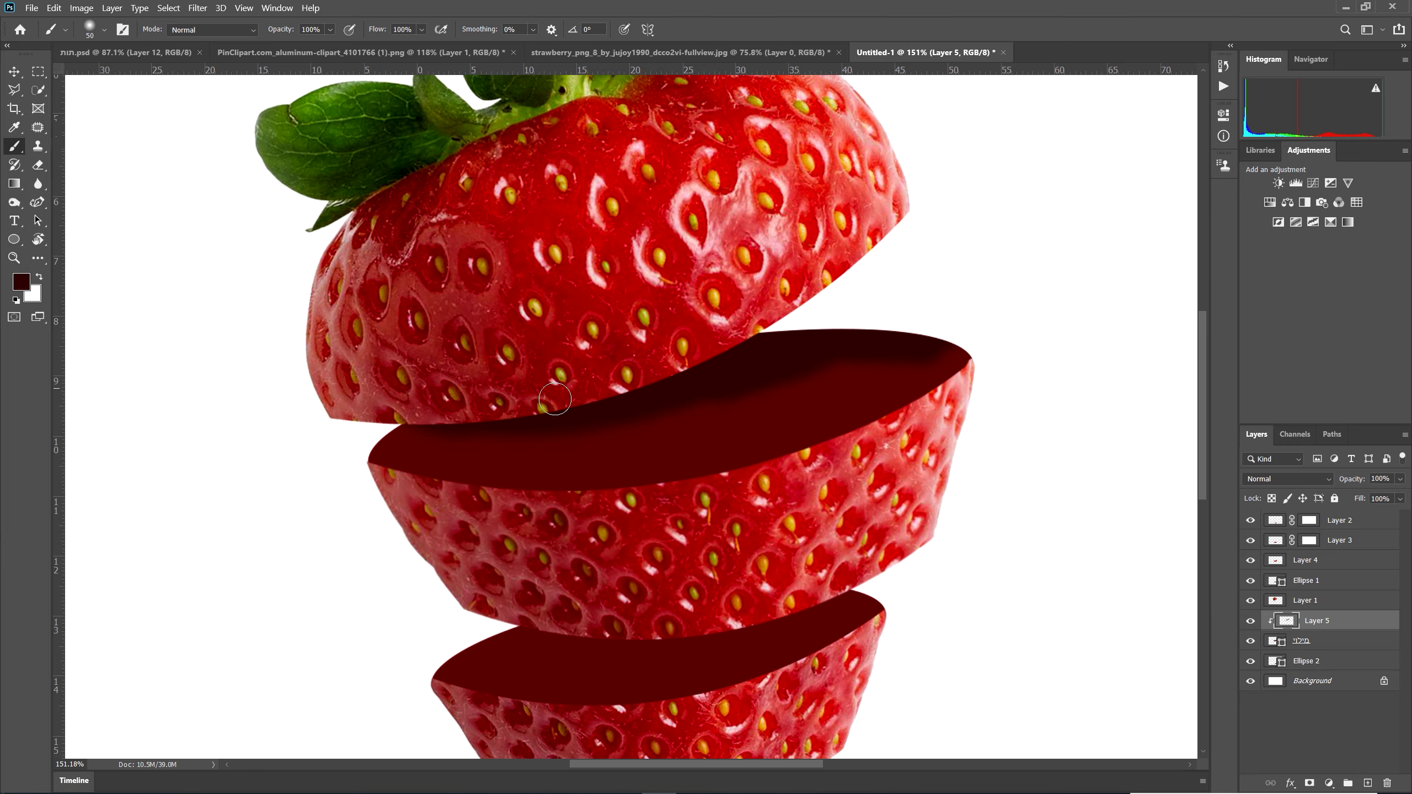
alt+click(1295, 631)
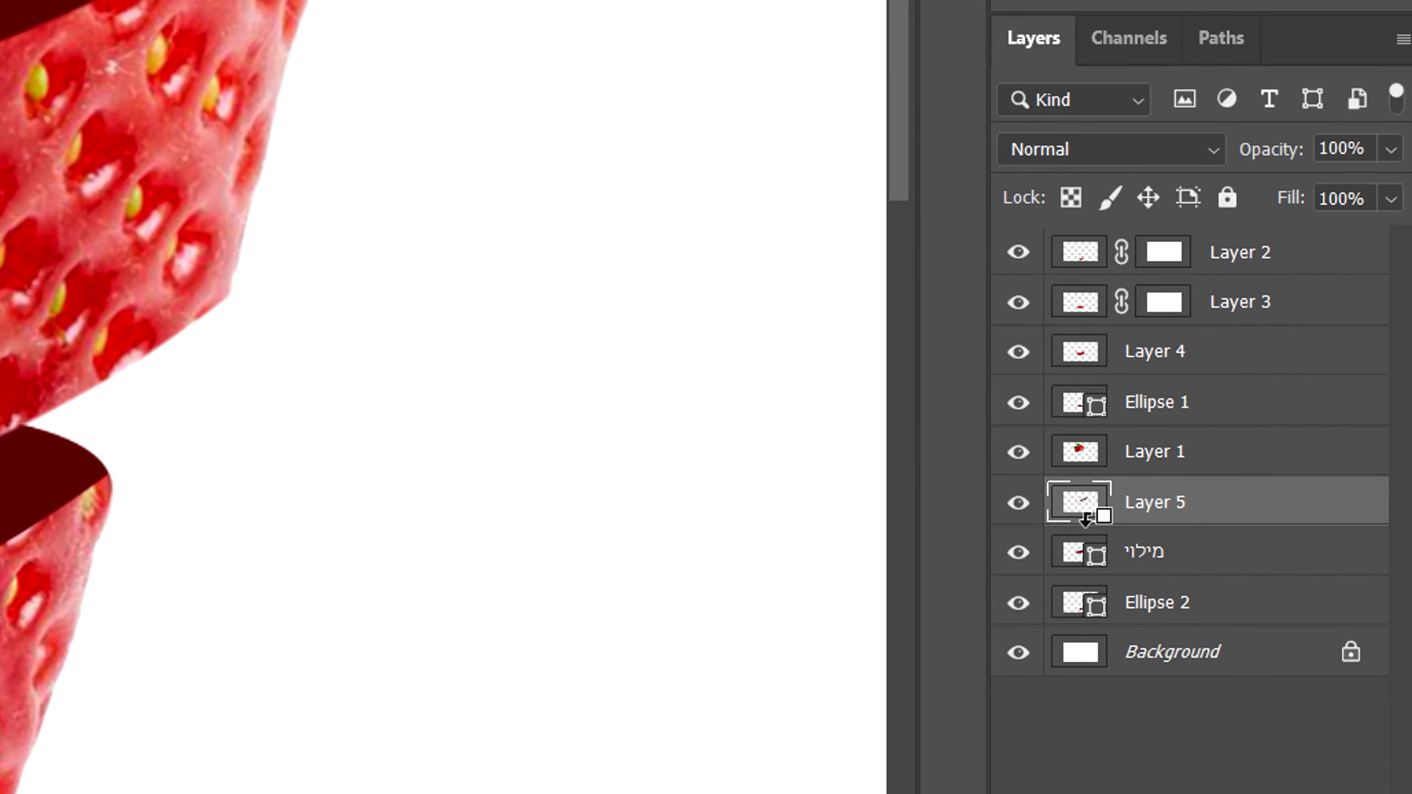
alt+click(1084, 520)
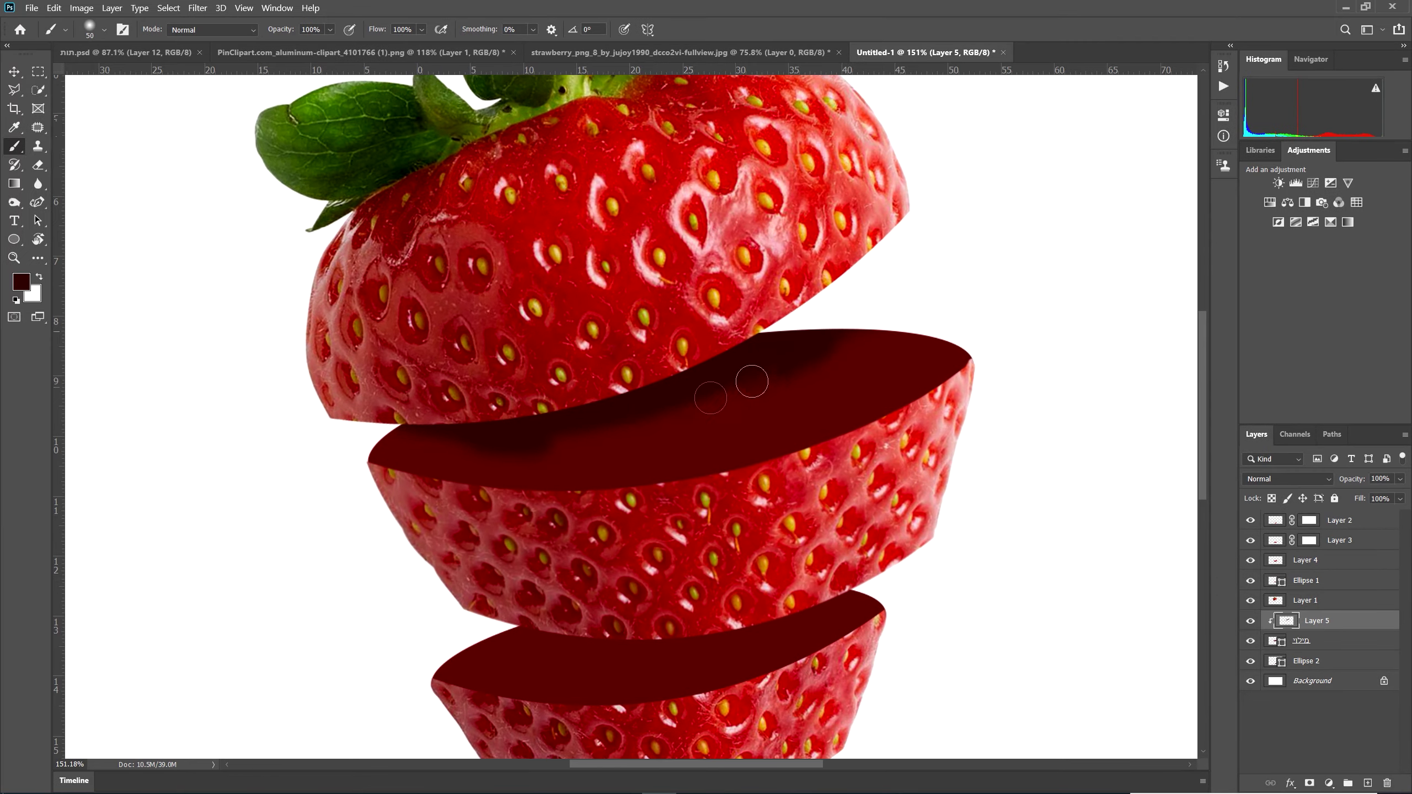
drag(724, 366, 444, 441)
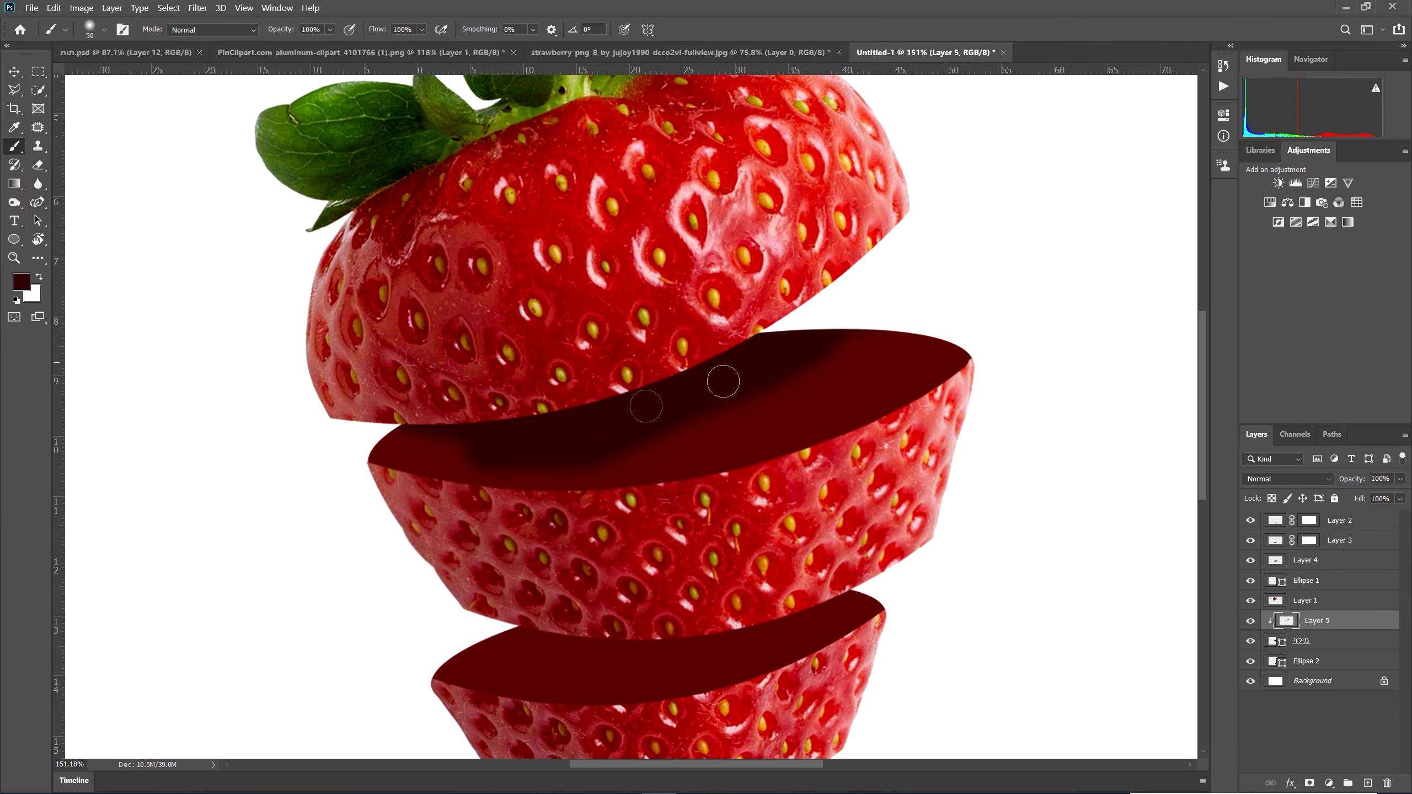
- Enlarge the brush to 300 px and paint a broad soft shadow across the second slice's ellipse beneath the top piece
key(bracketright)
key(bracketright)
key(bracketright)
key(bracketright)
key(bracketright)
key(bracketright)
key(bracketright)
key(bracketright)
key(bracketright)
key(bracketright)
key(bracketright)
mouse_move(740, 369)
mouse_down()
mouse_move(798, 322)
mouse_move(794, 305)
mouse_move(629, 363)
mouse_move(704, 343)
mouse_move(497, 350)
mouse_move(519, 367)
mouse_move(425, 360)
mouse_move(458, 350)
mouse_up()
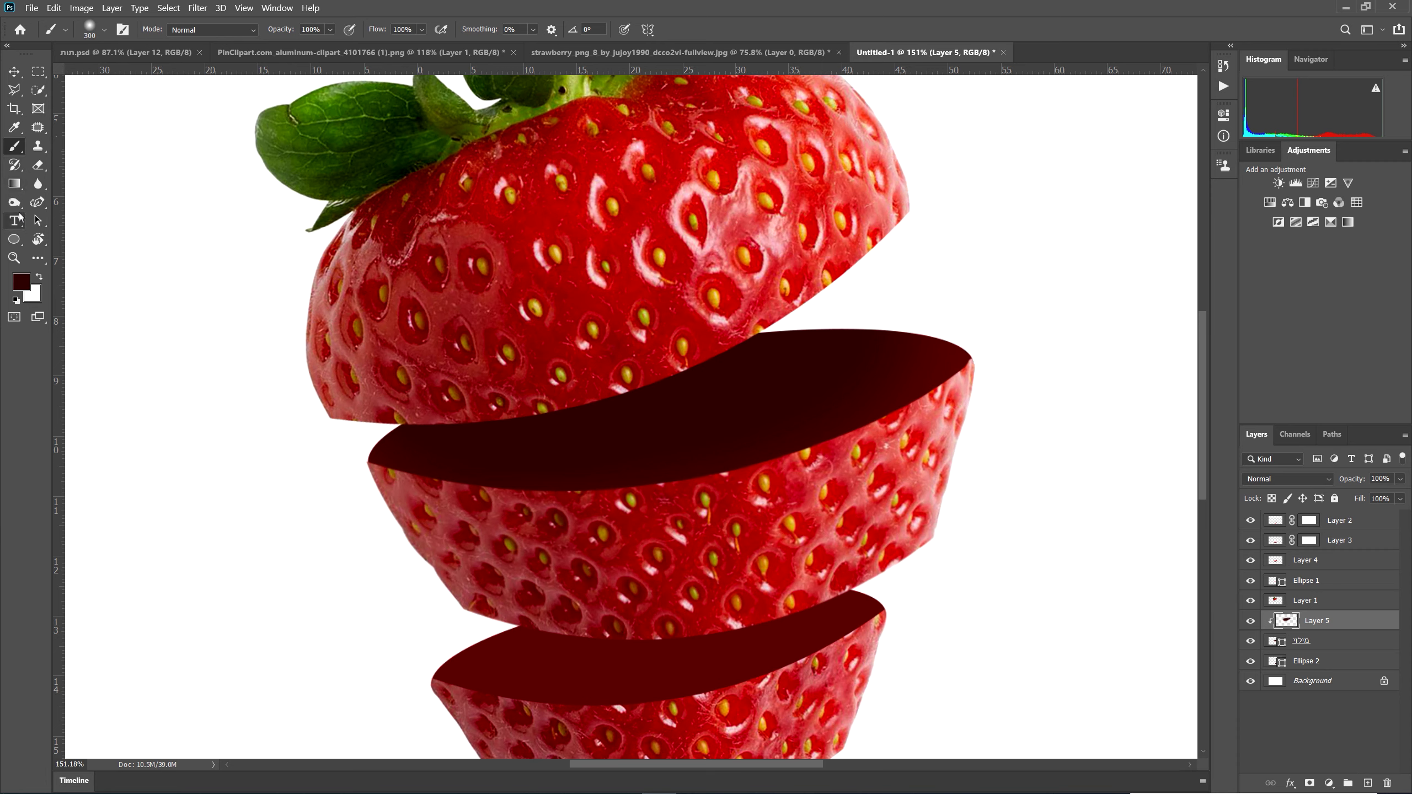
- Lighten the shadow along the ellipse's lower edge with the Eraser at 150 px and 46% opacity
click(37, 165)
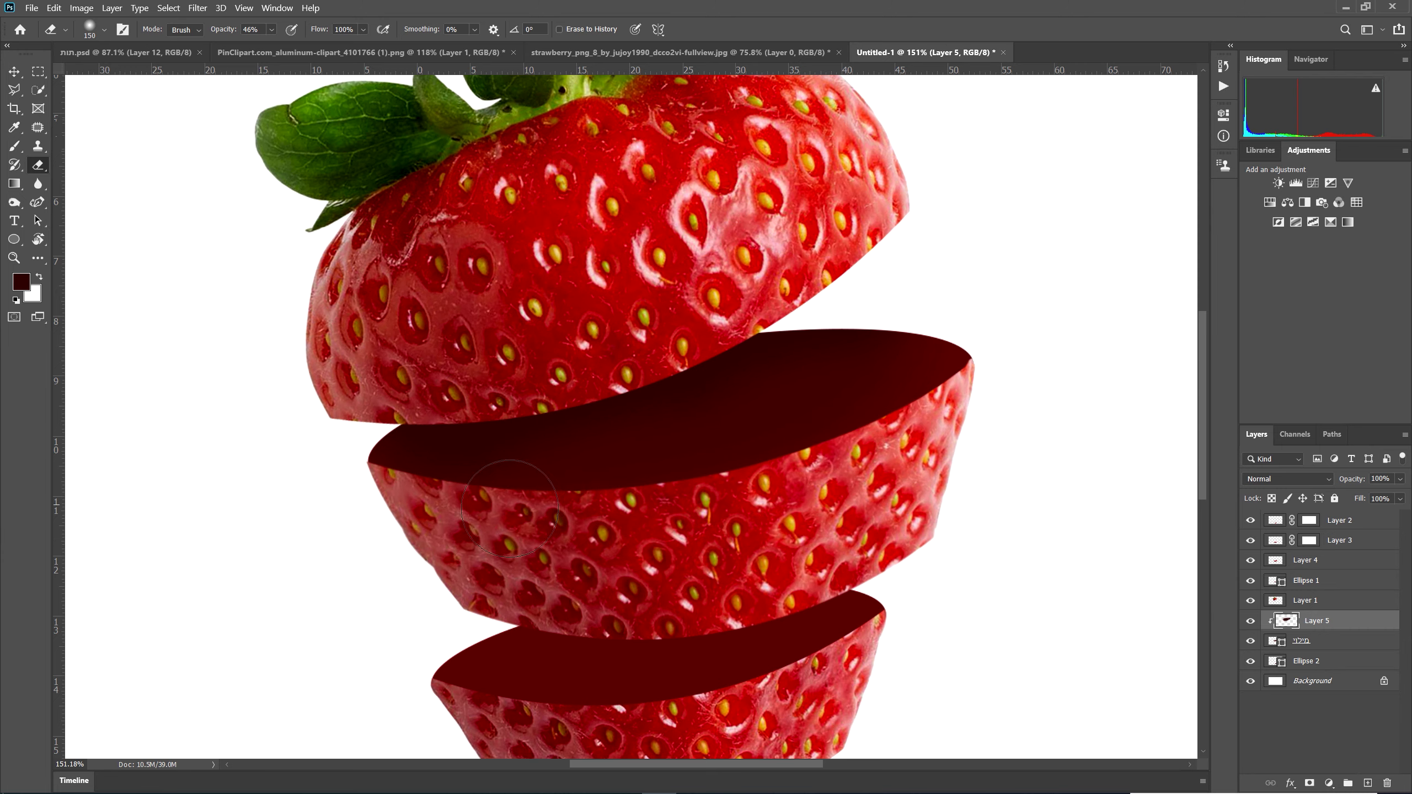
key(ctrl+minus)
key(ctrl+minus)
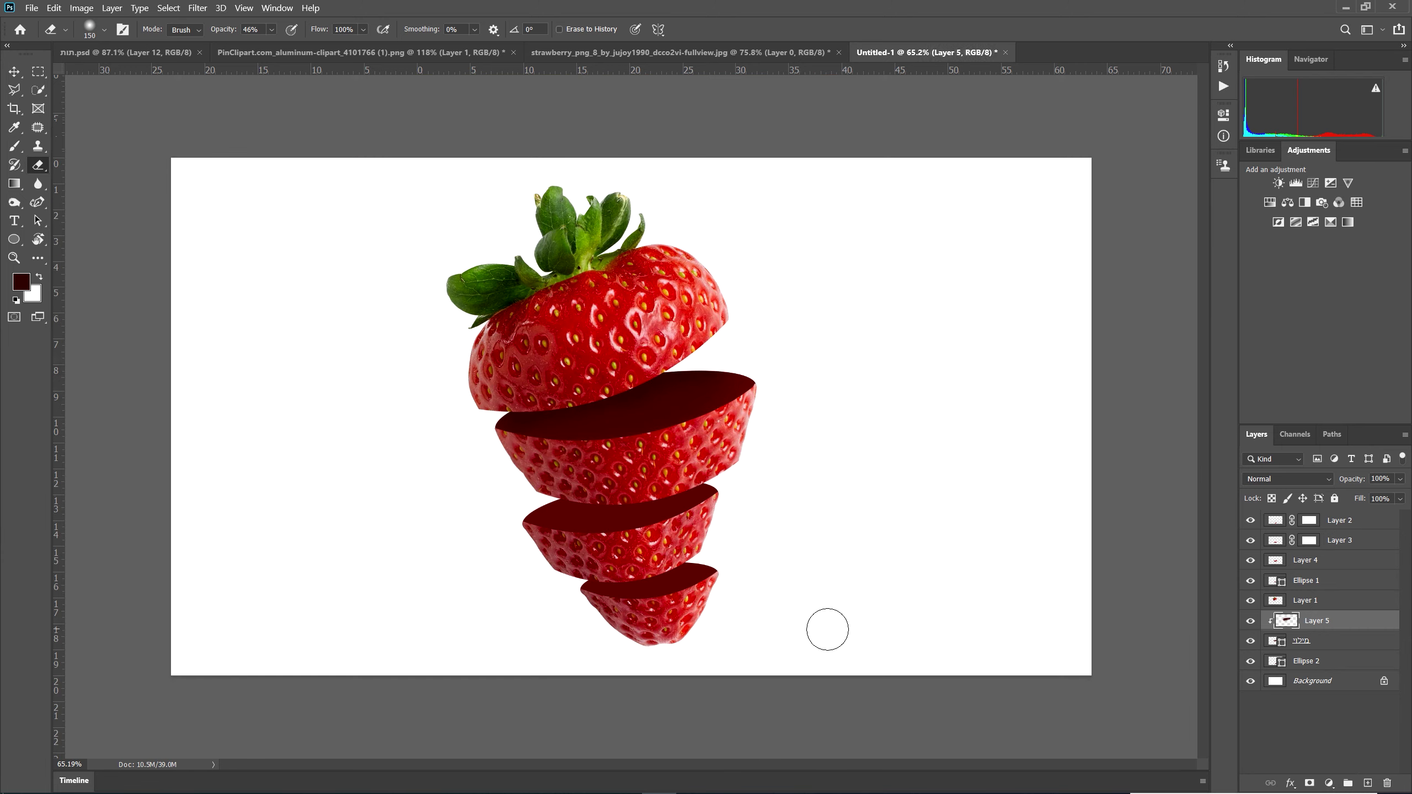
- Lower the opacity of Layer 5, the second slice's shading layer, to 87%
key(ctrl+0)
scroll(639, 534, up, 1)
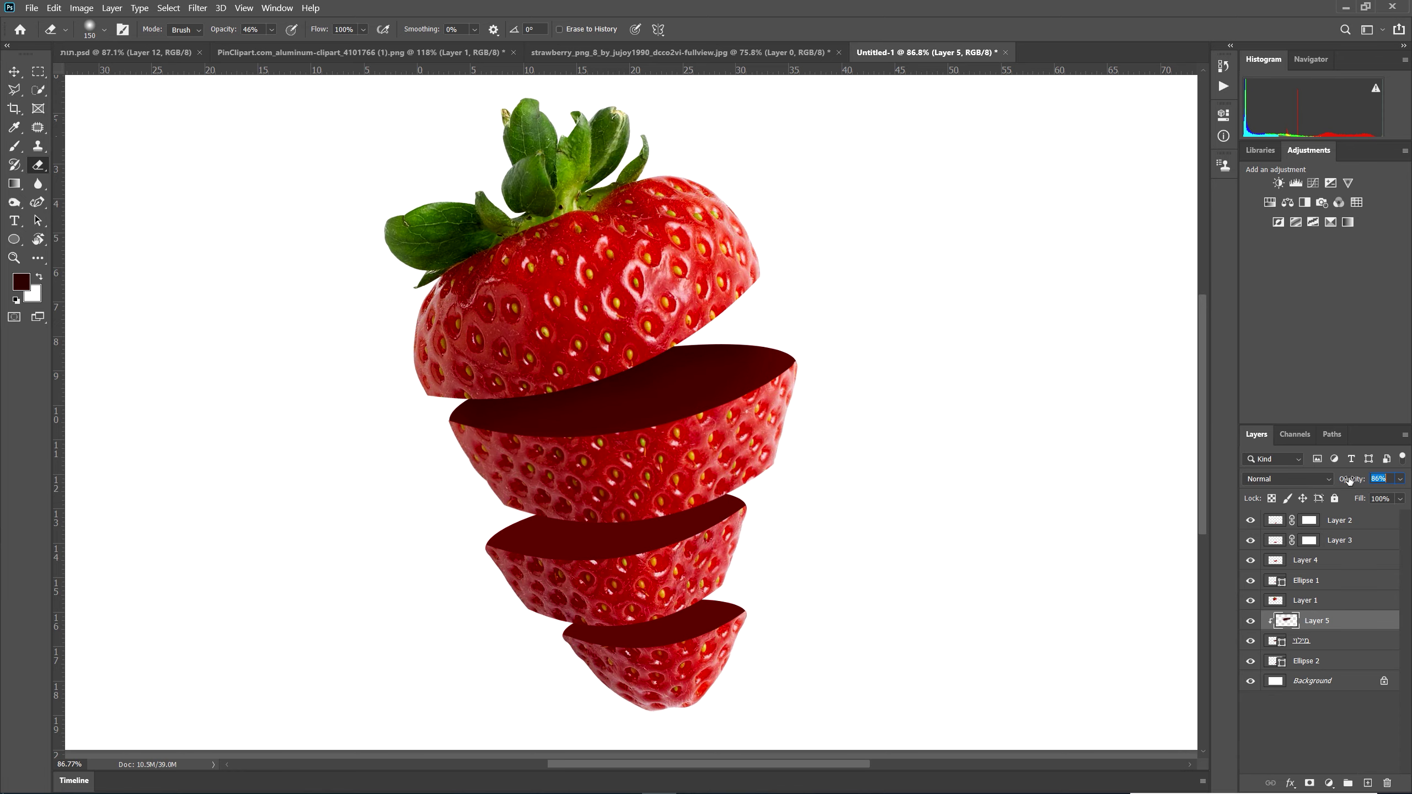
text(87)
key(Return)
- Add a new layer clipped to Ellipse 1, the third slice's inner surface, ready for brush shading
ctrl+click(587, 540)
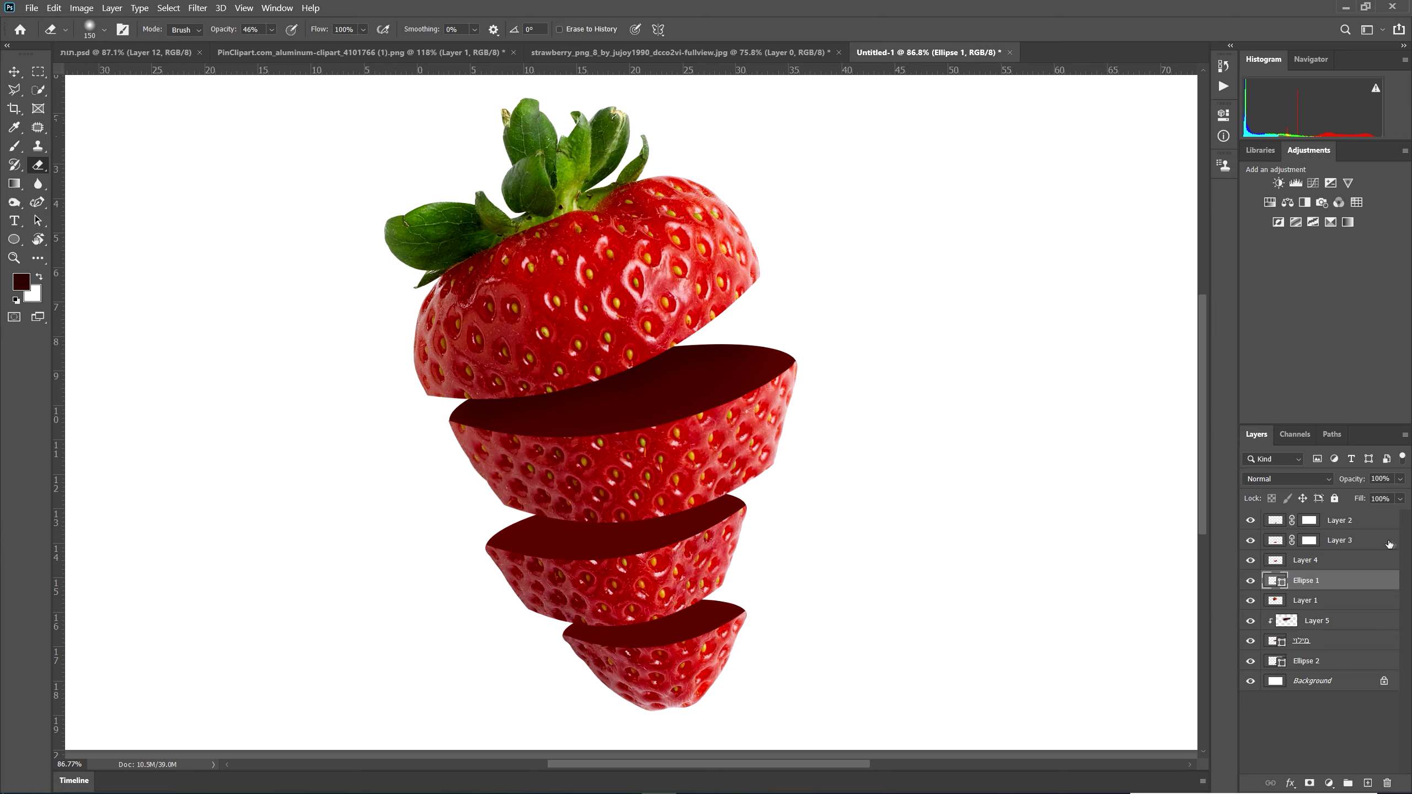
click(1367, 783)
key(ctrl+alt+g)
key(b)
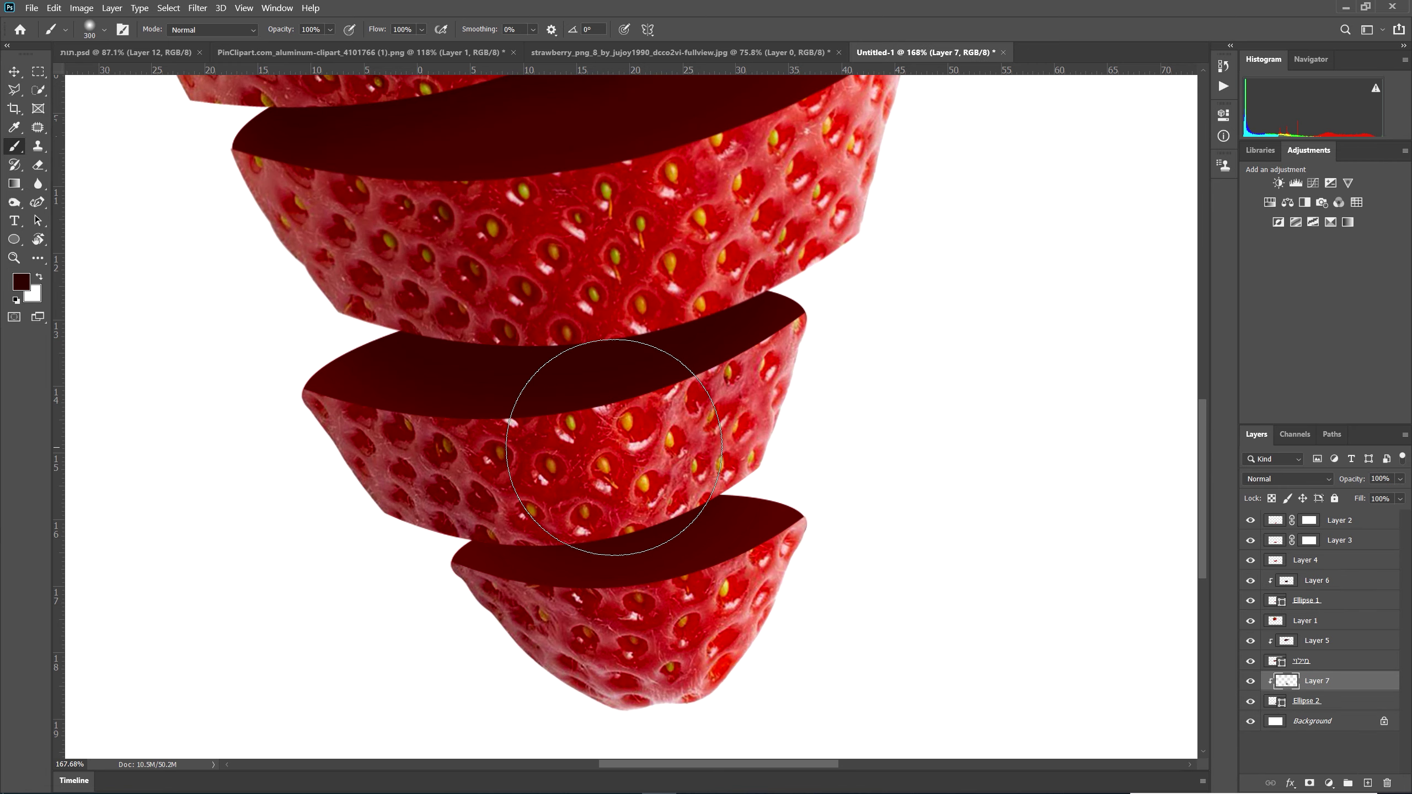
- Shade the lowest slice's ellipse on Layer 7 with a 125 px brush and set the layer's opacity to 86%
key(bracketleft)
key(bracketleft)
key(bracketleft)
key(bracketleft)
key(bracketleft)
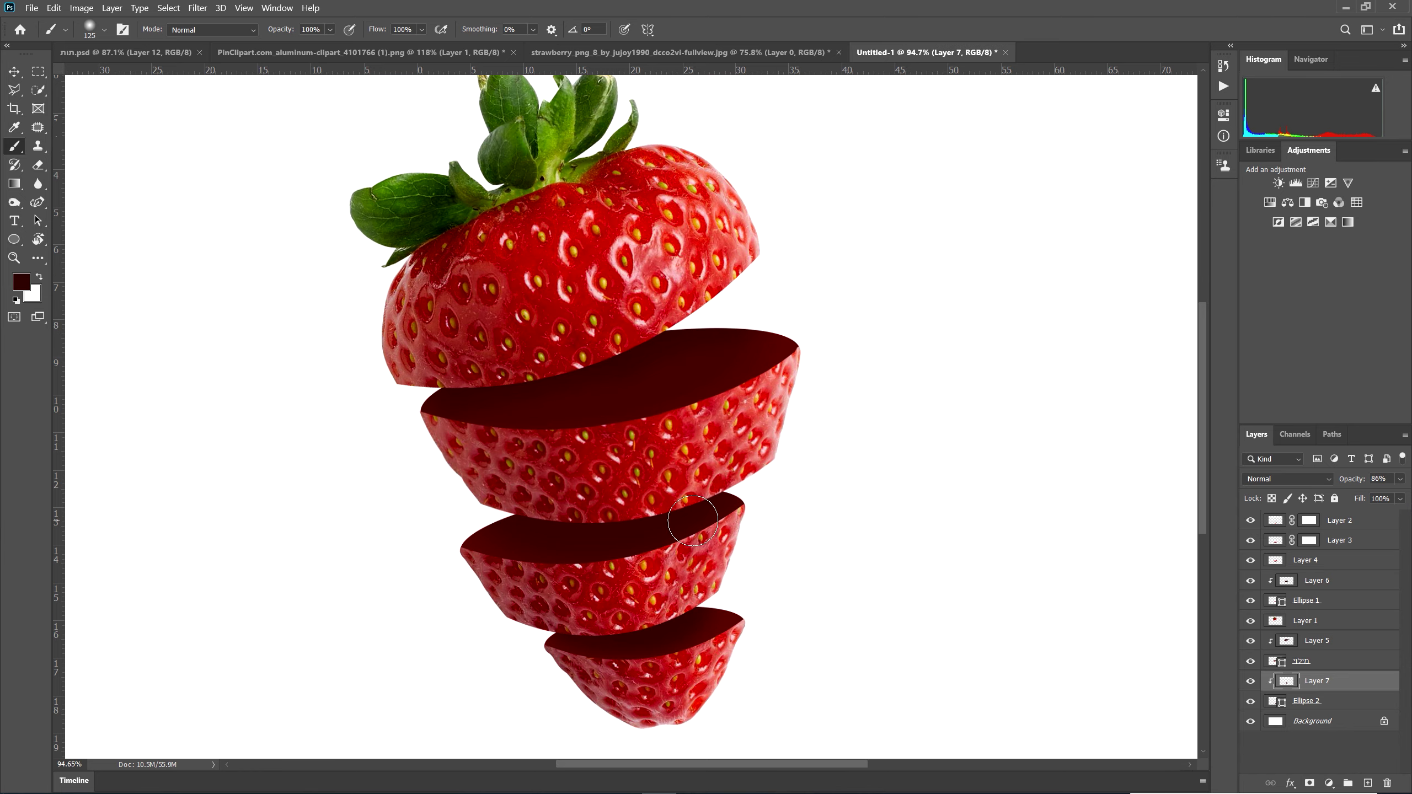
- Add a new layer clipped to the top piece's Layer 1 and switch the painting color to white
scroll(682, 425, up, 5)
scroll(900, 338, down, 3)
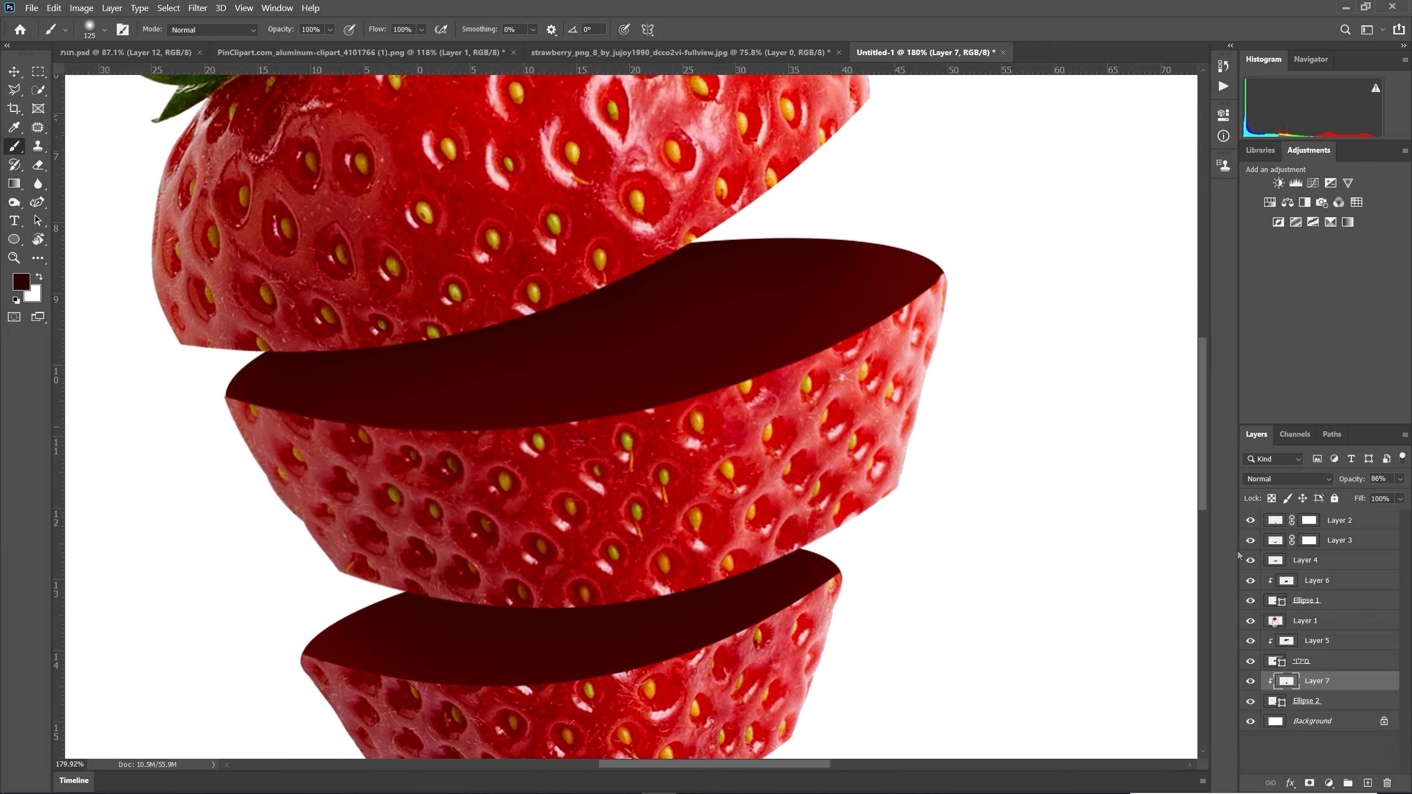
scroll(748, 178, up, 5)
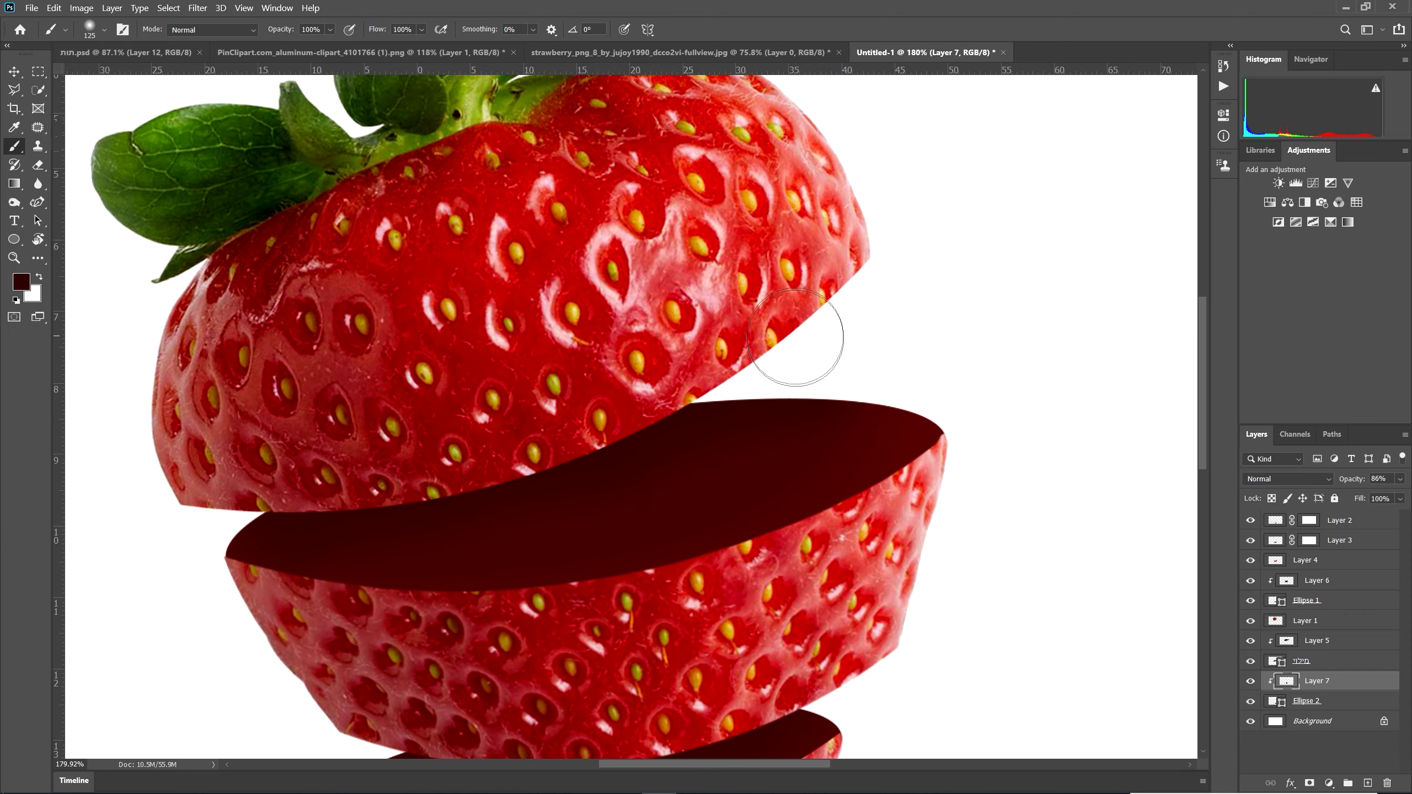
ctrl+click(725, 221)
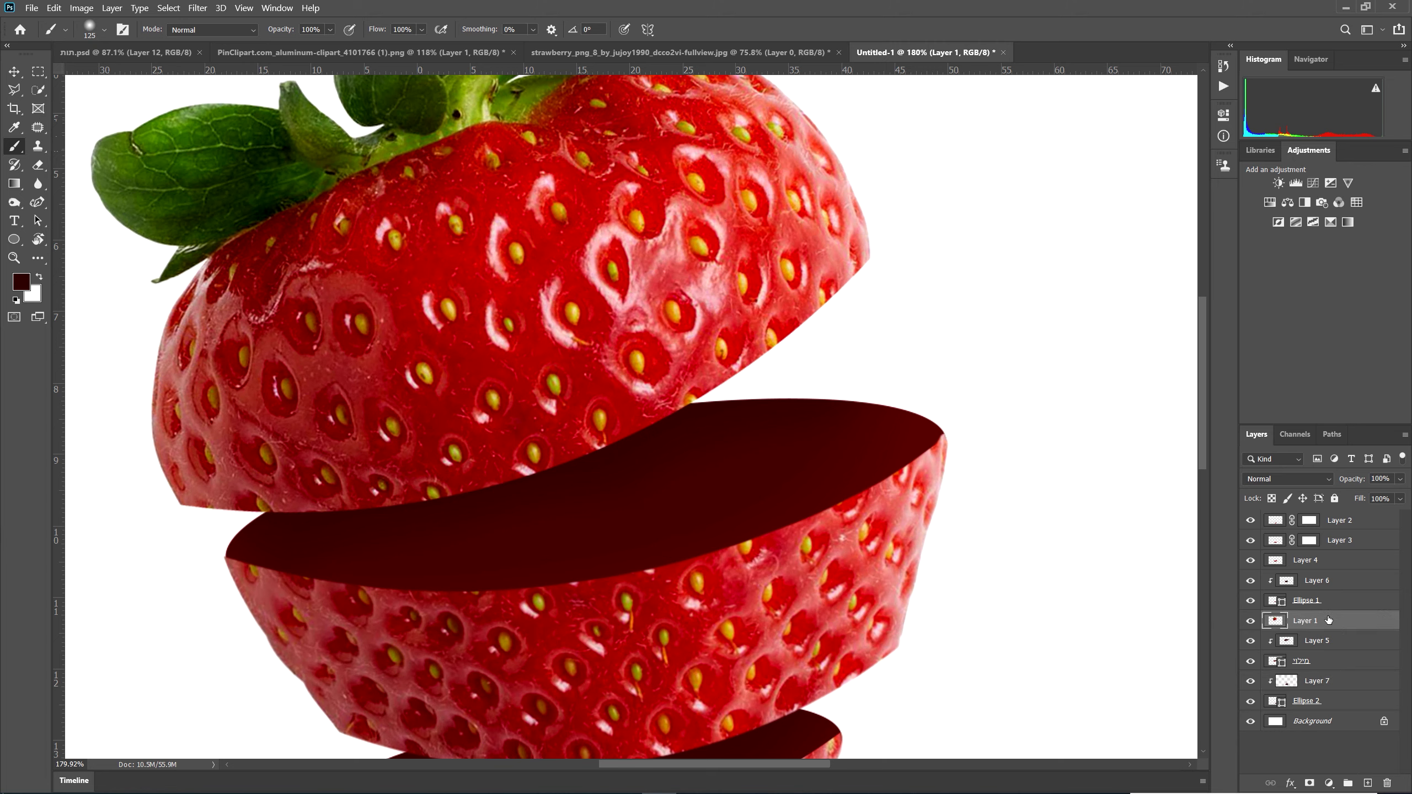
click(1367, 784)
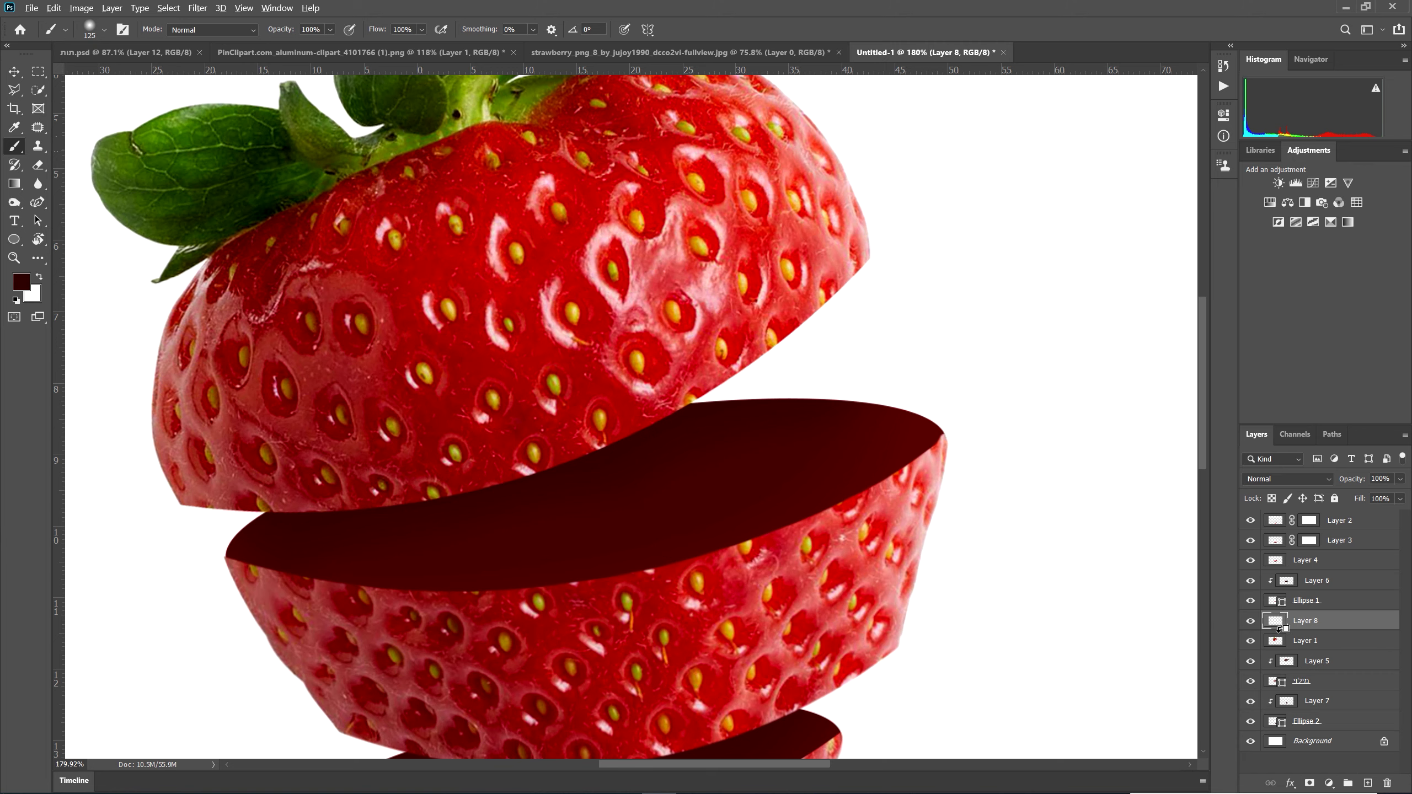
alt+click(1278, 629)
click(39, 277)
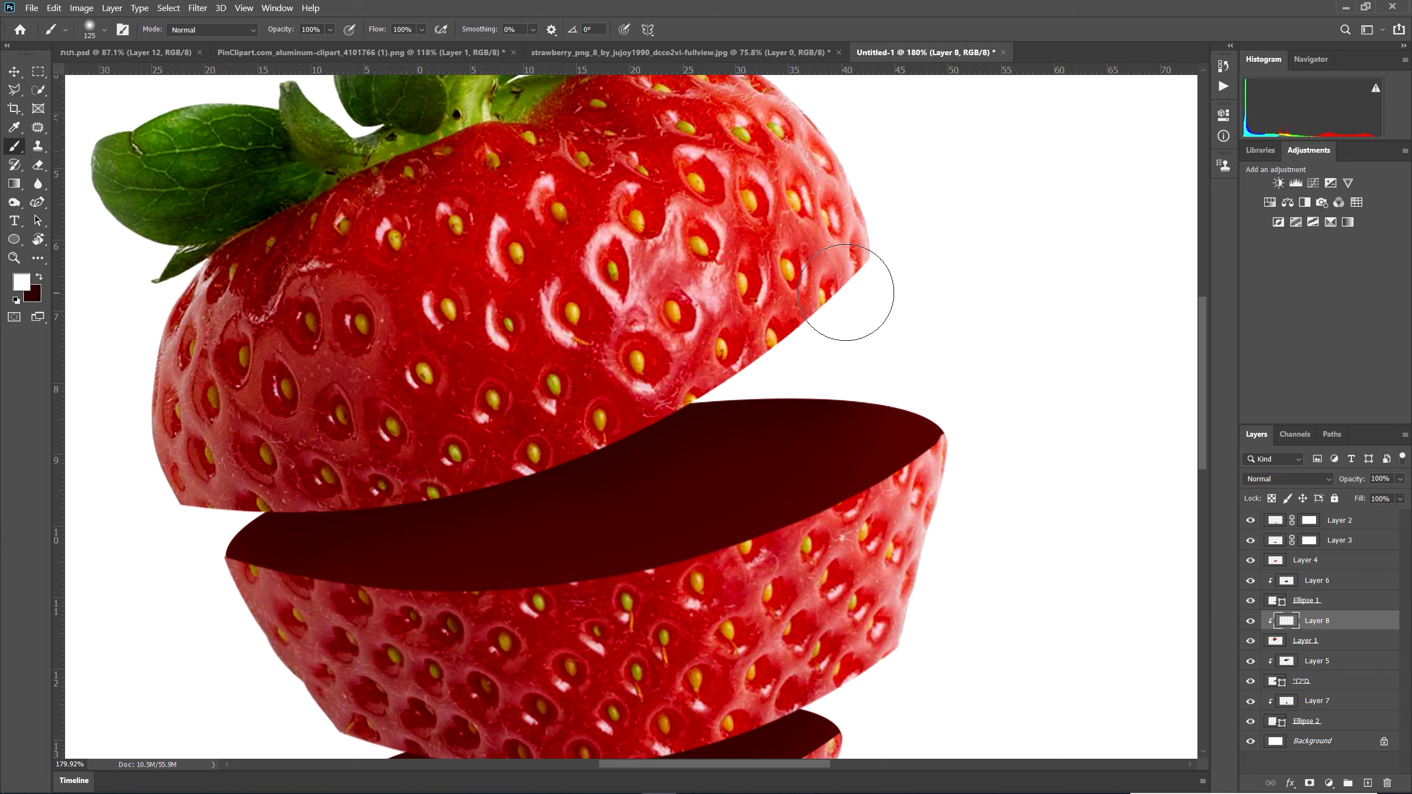
- Reduce the brush to 35 px and paint a white highlight along the top piece's lower cut edge
key(bracketleft)
key(bracketleft)
key(bracketleft)
key(bracketleft)
key(bracketleft)
key(bracketleft)
key(bracketleft)
key(bracketleft)
key(bracketleft)
mouse_move(870, 263)
mouse_down()
mouse_move(789, 336)
mouse_move(610, 452)
mouse_move(366, 530)
mouse_up()
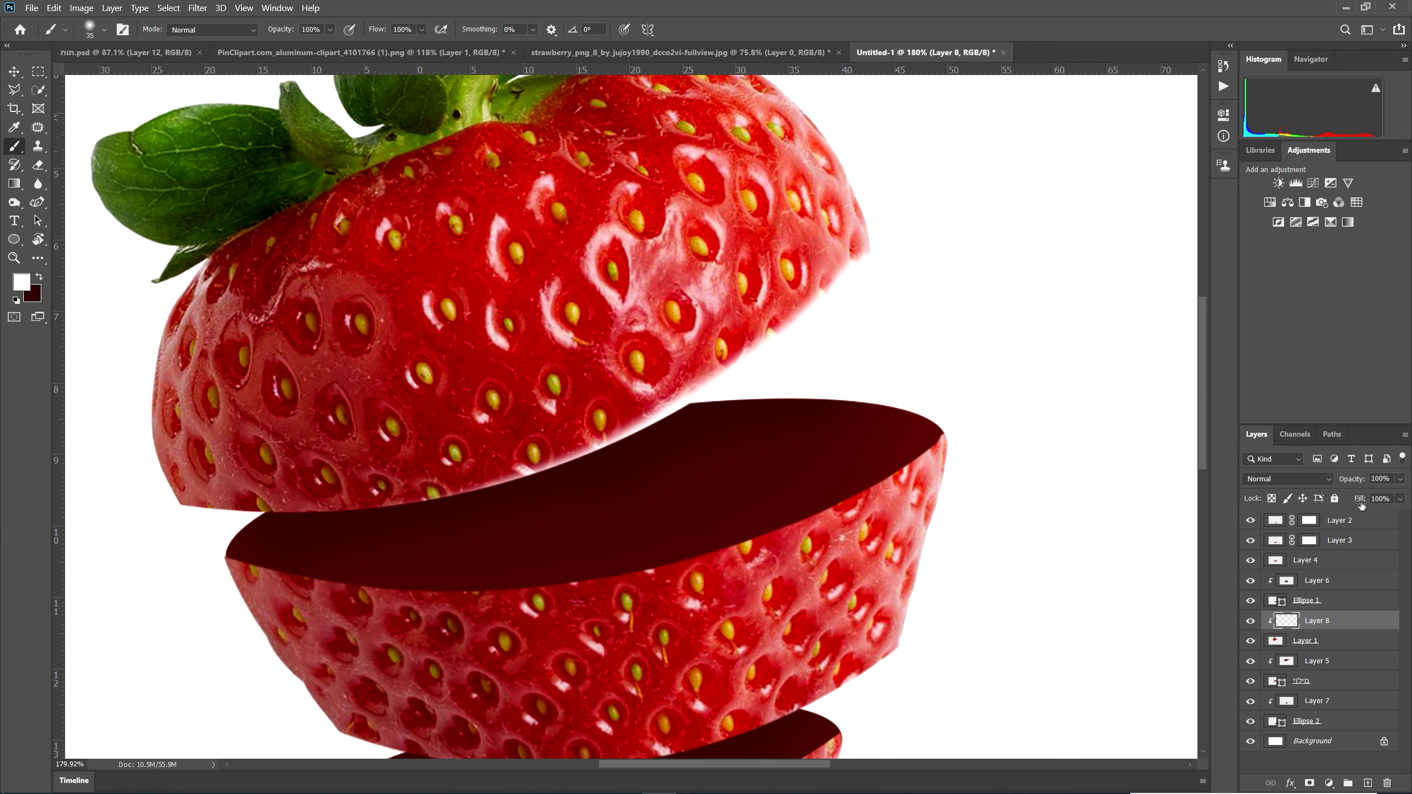
- Set the top piece's highlight layer to Hard Light blending at 65% opacity
click(1314, 479)
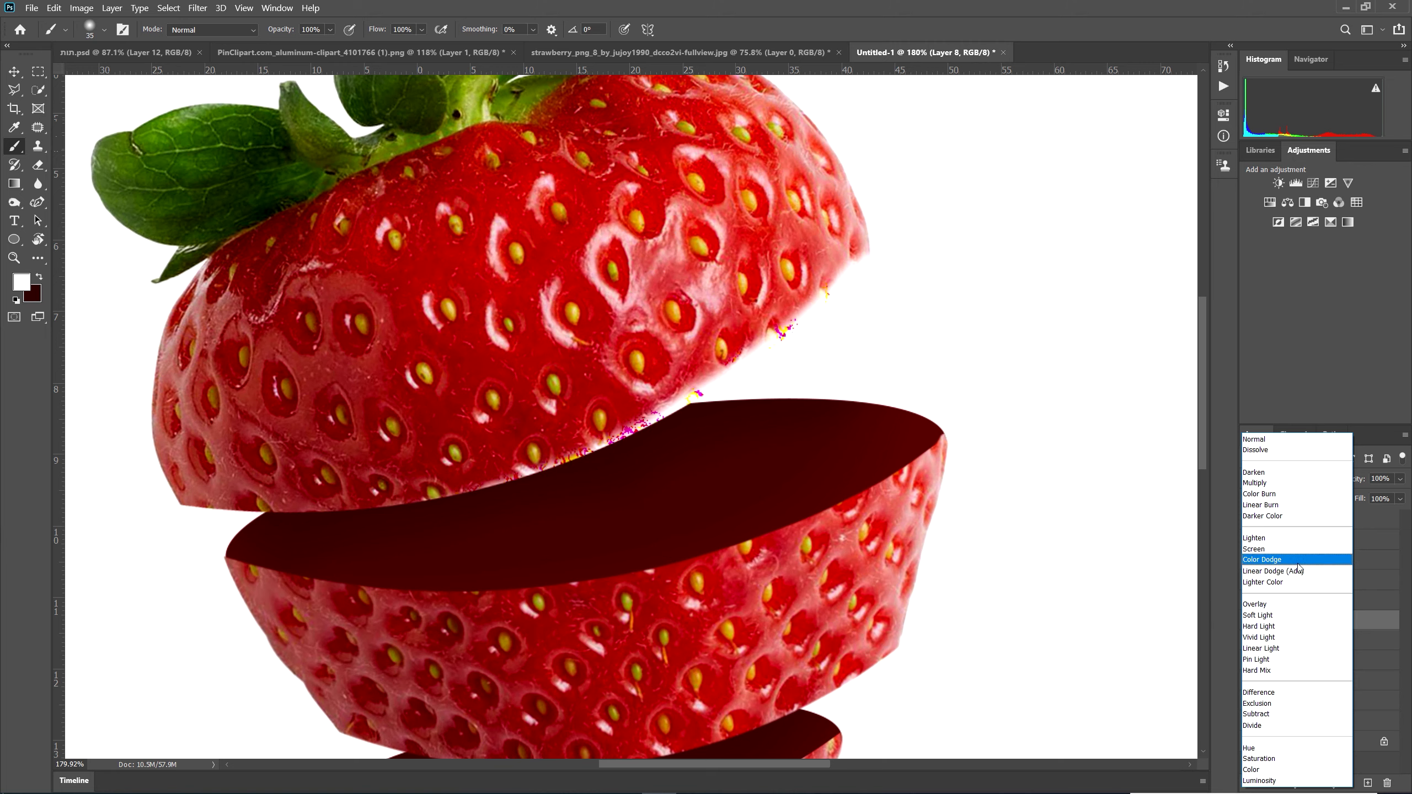
click(1289, 626)
drag(1342, 481, 1335, 484)
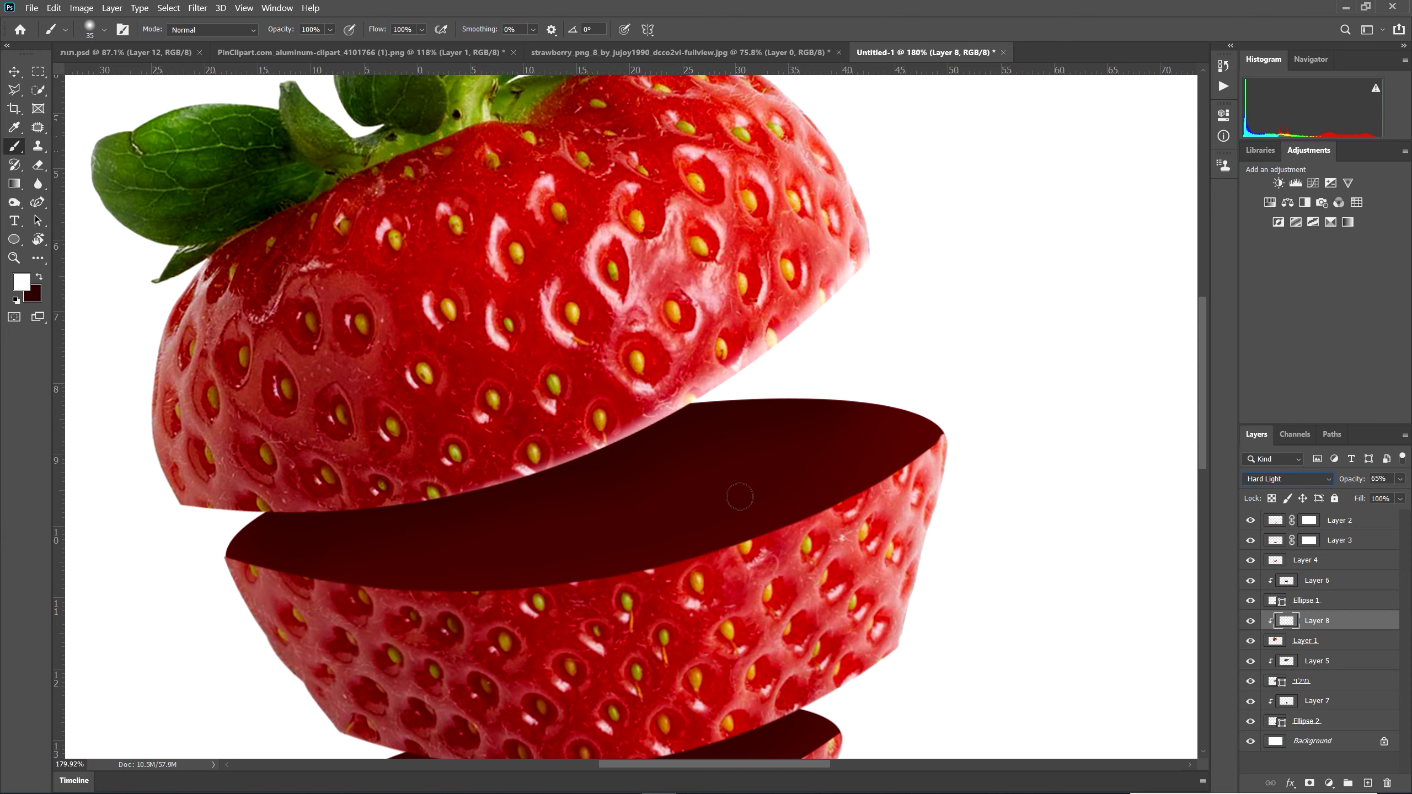
click(14, 71)
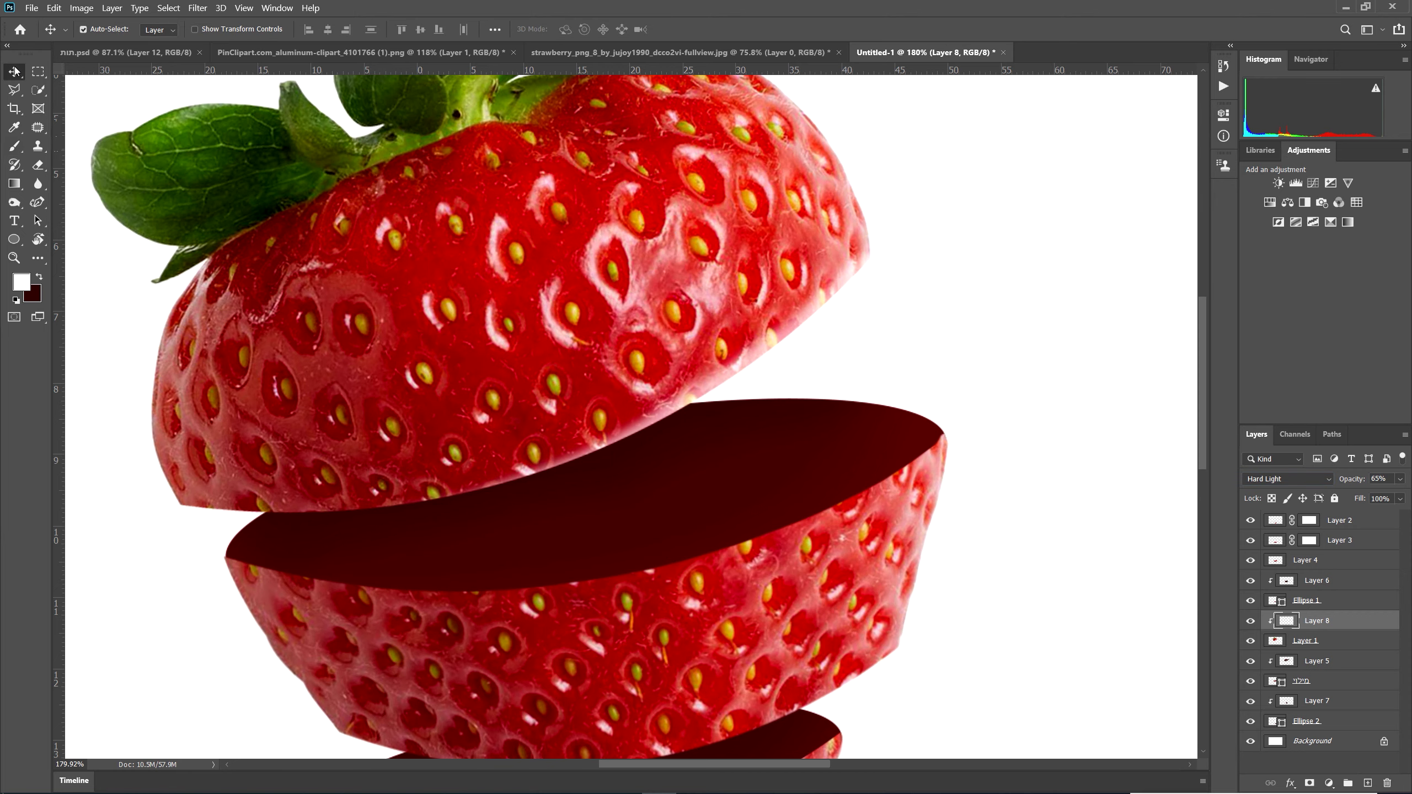
key(ctrl+0)
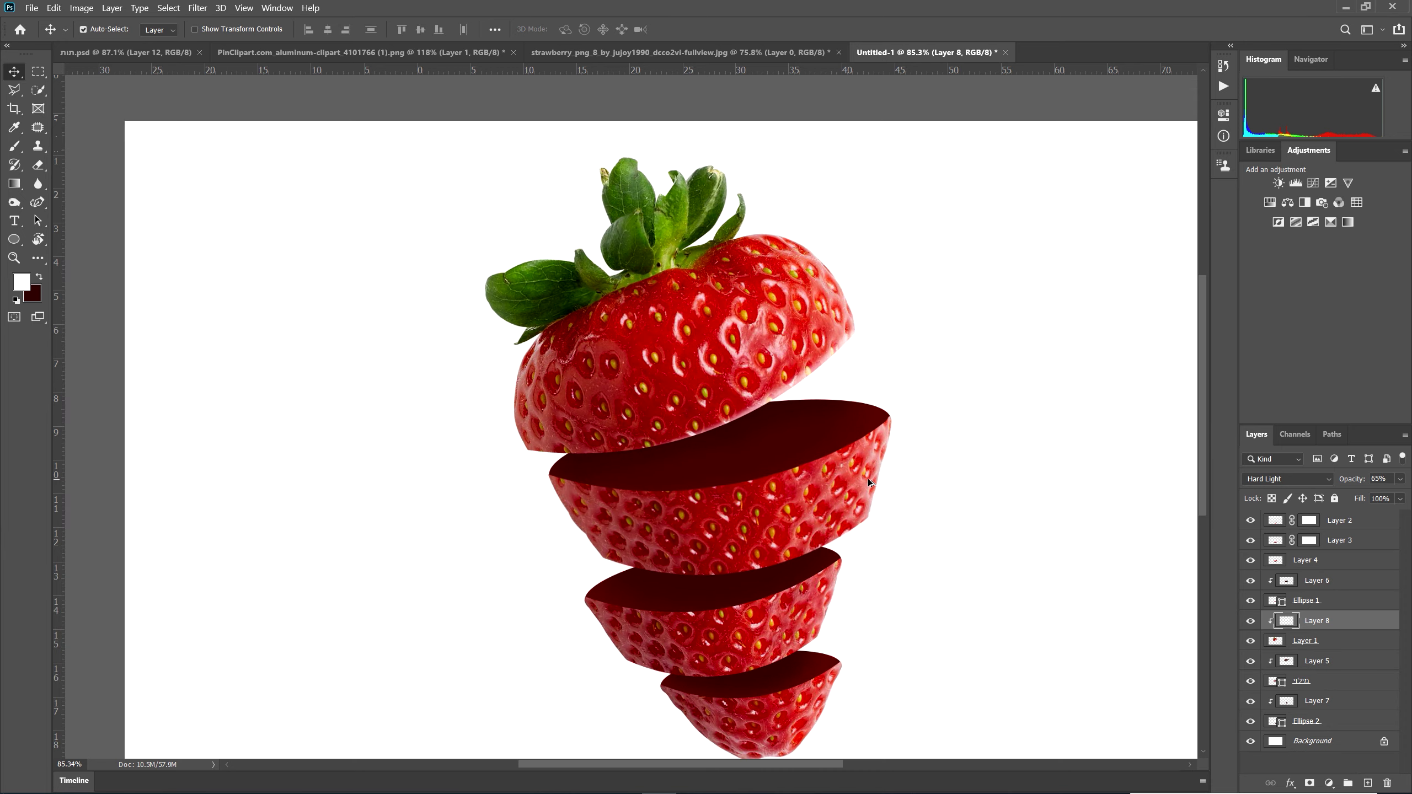
- Soften the top piece's highlight on Layer 8 with a Gaussian Blur of 5.6 pixels
scroll(867, 478, up, 3)
click(112, 8)
mouse_move(197, 8)
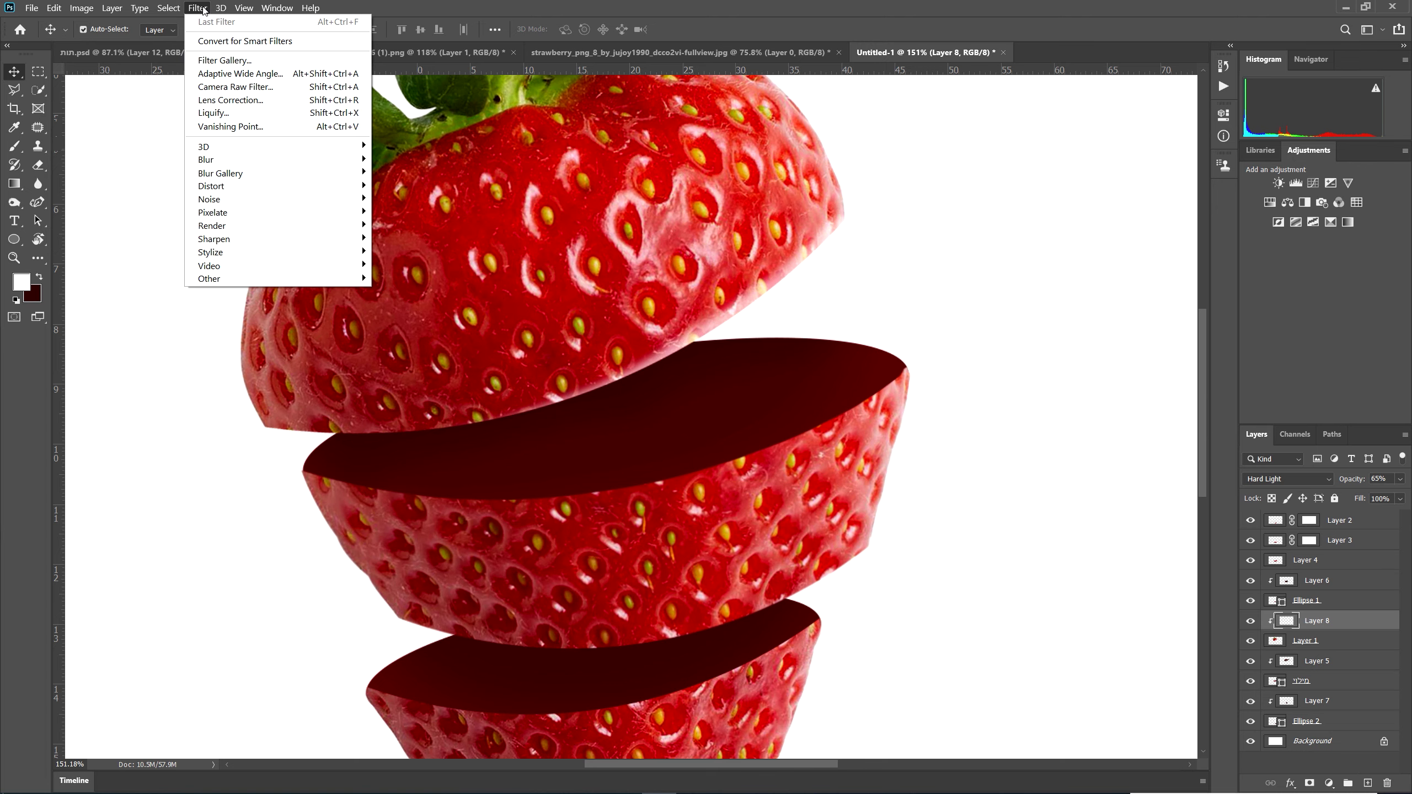
mouse_move(205, 160)
click(139, 225)
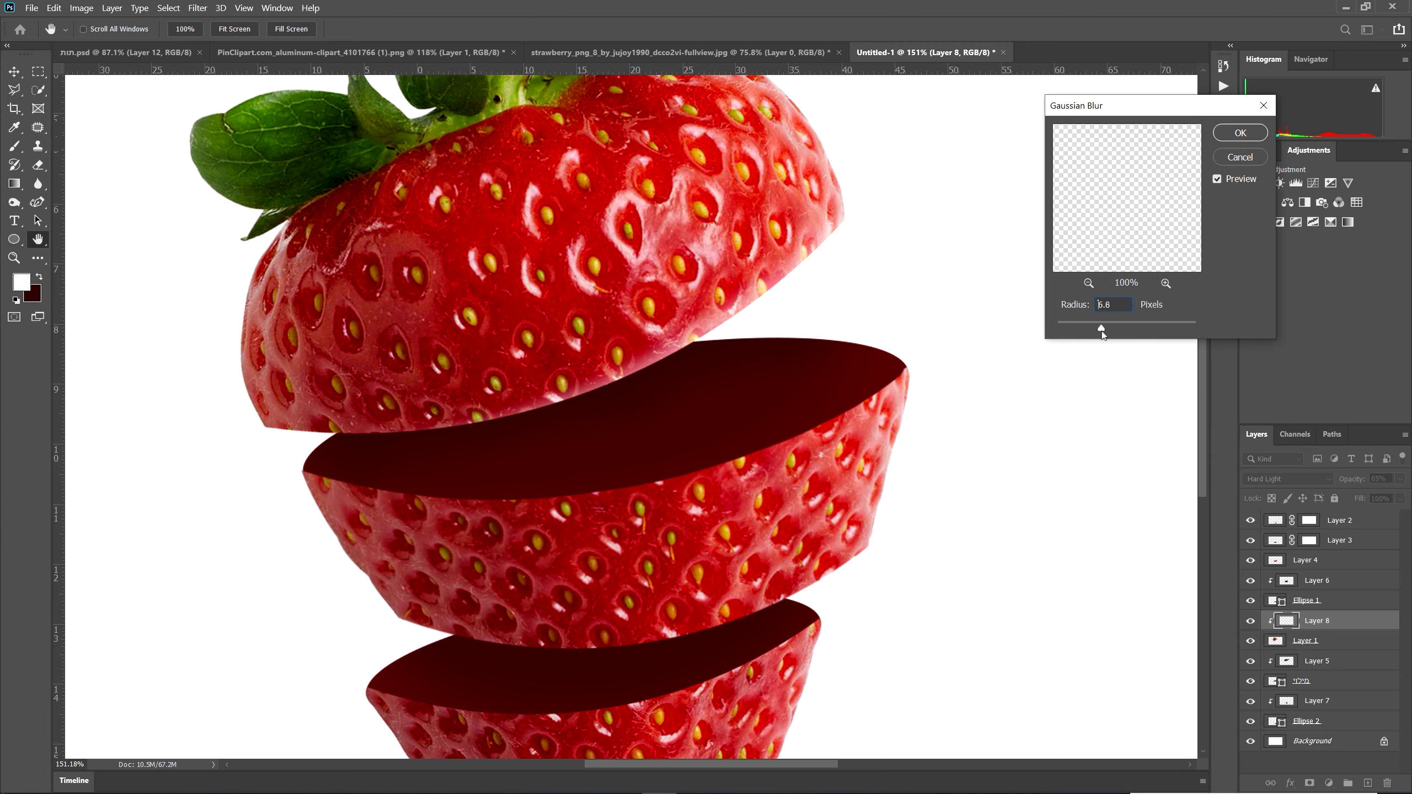
drag(1100, 327, 1093, 326)
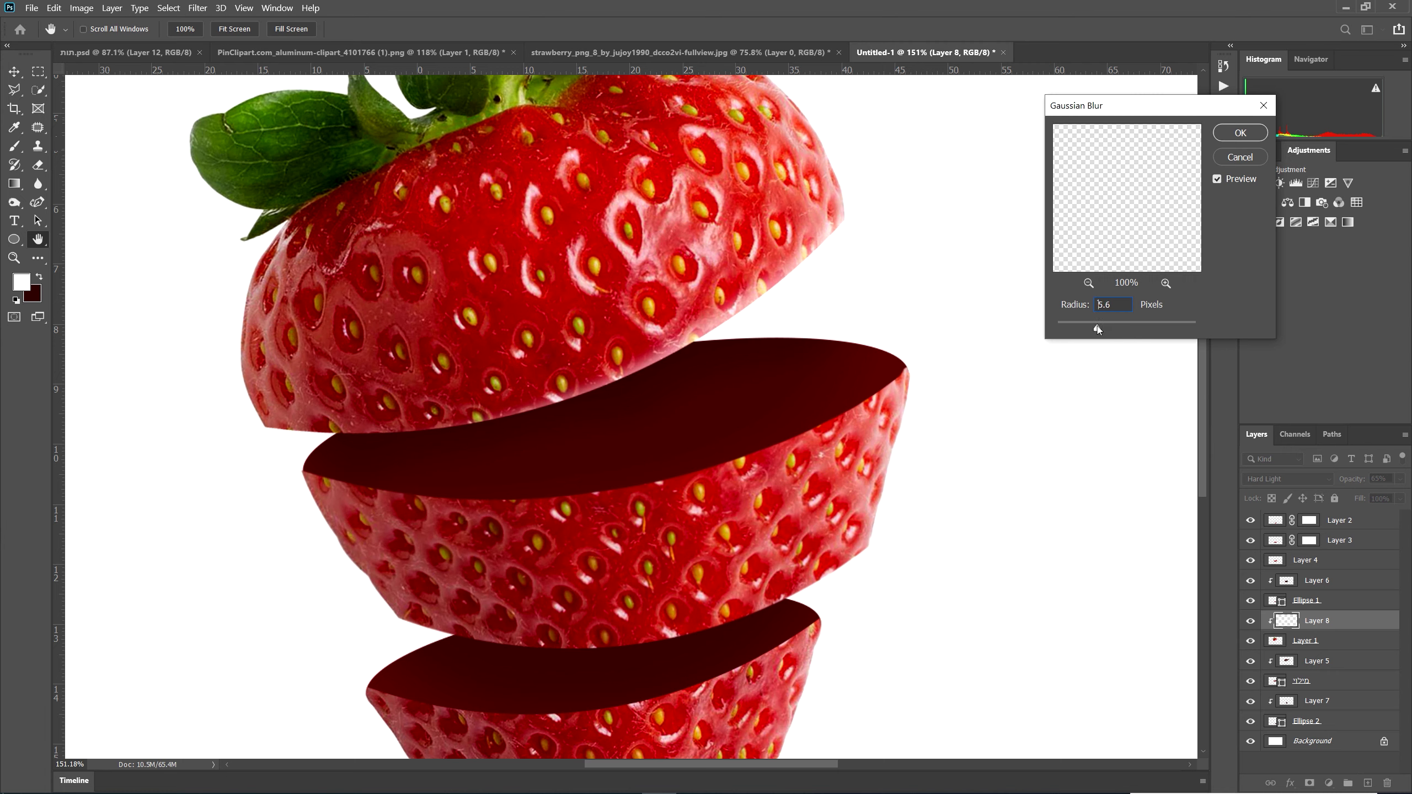
click(1240, 132)
key(v)
drag(770, 287, 770, 287)
key(ctrl+0)
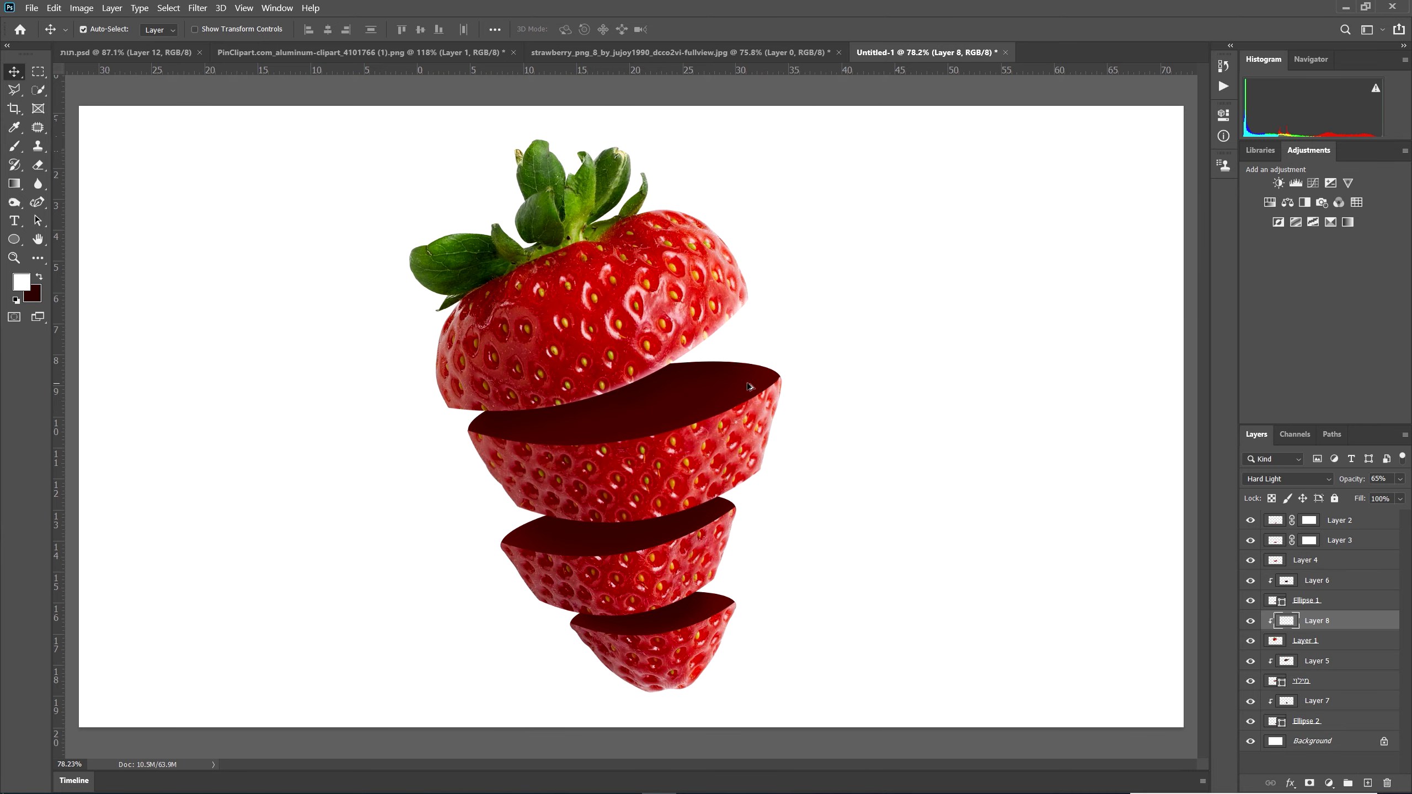
- Add a layer clipped to the second slice's Layer 4 and paint a white highlight along the slice's front rim
scroll(784, 448, up, 3)
click(750, 445)
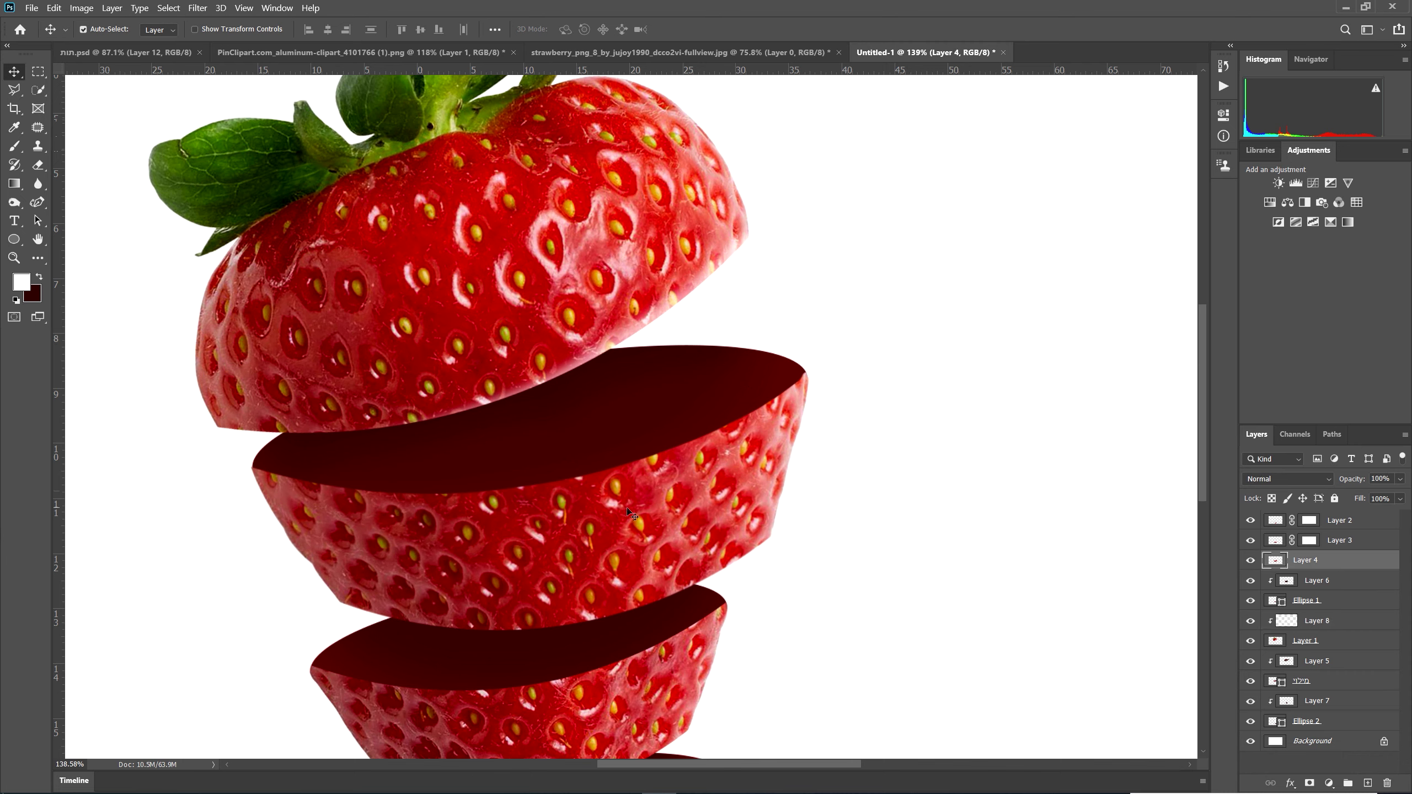
click(1367, 783)
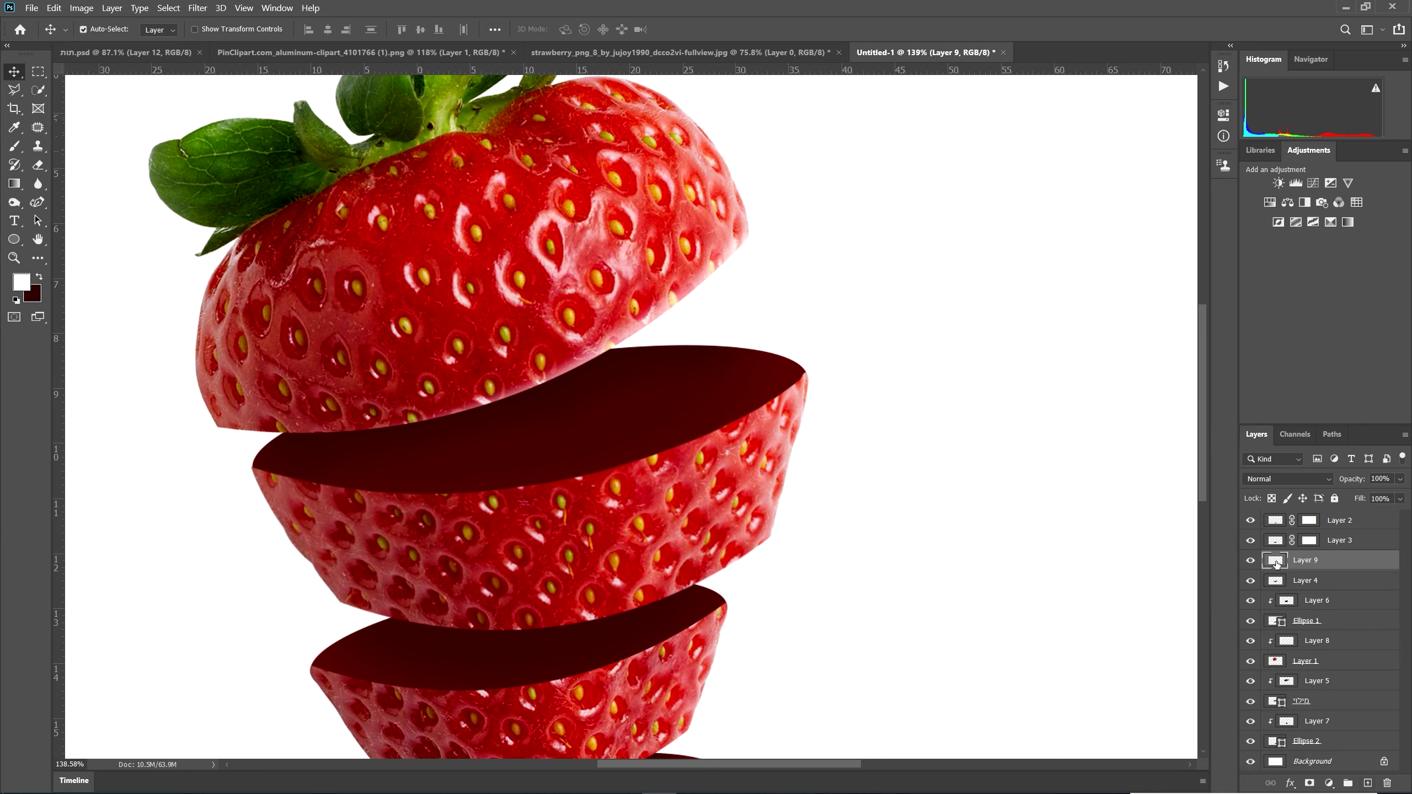
alt+click(1276, 569)
click(13, 146)
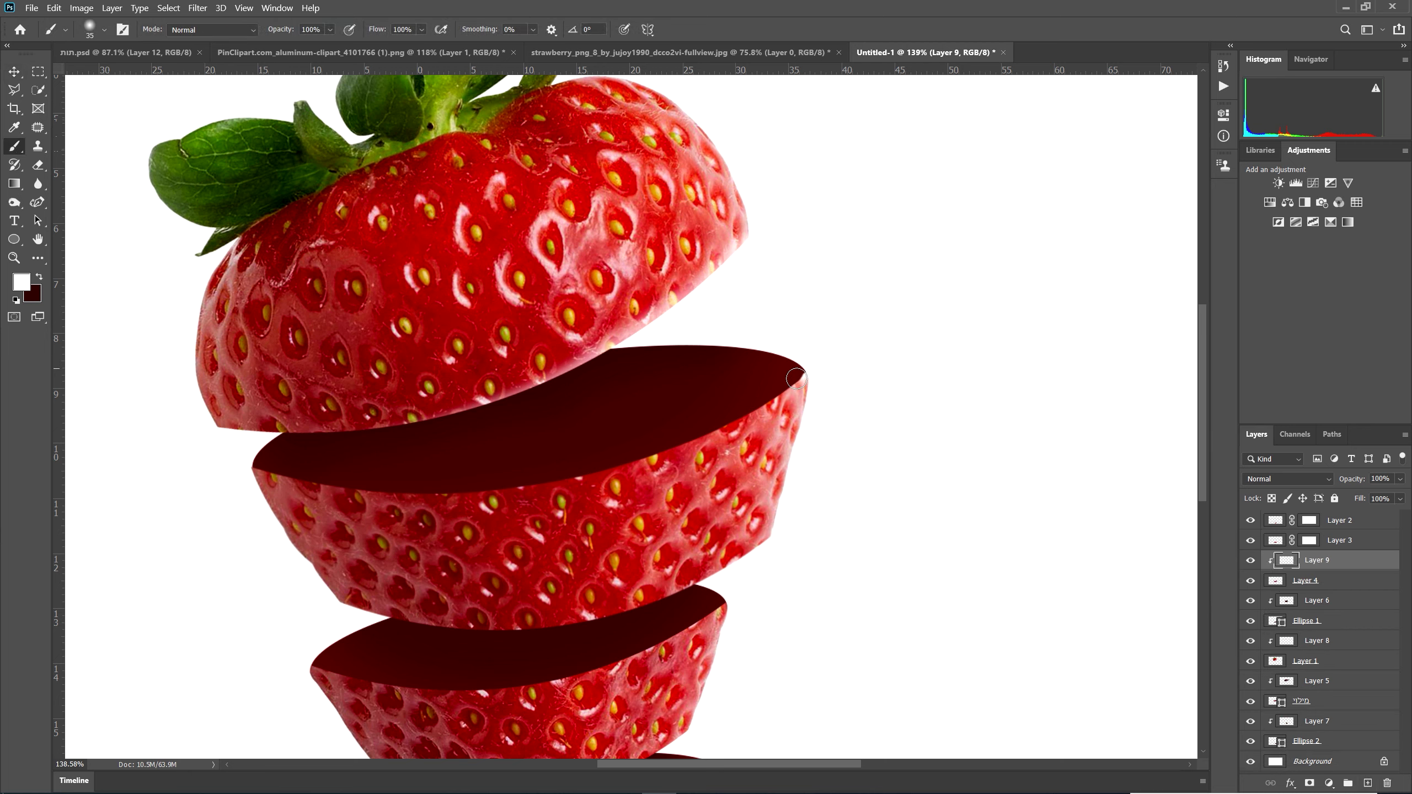
mouse_move(777, 390)
mouse_down()
mouse_move(684, 436)
mouse_move(534, 476)
mouse_move(373, 472)
mouse_move(576, 469)
mouse_move(456, 483)
mouse_up()
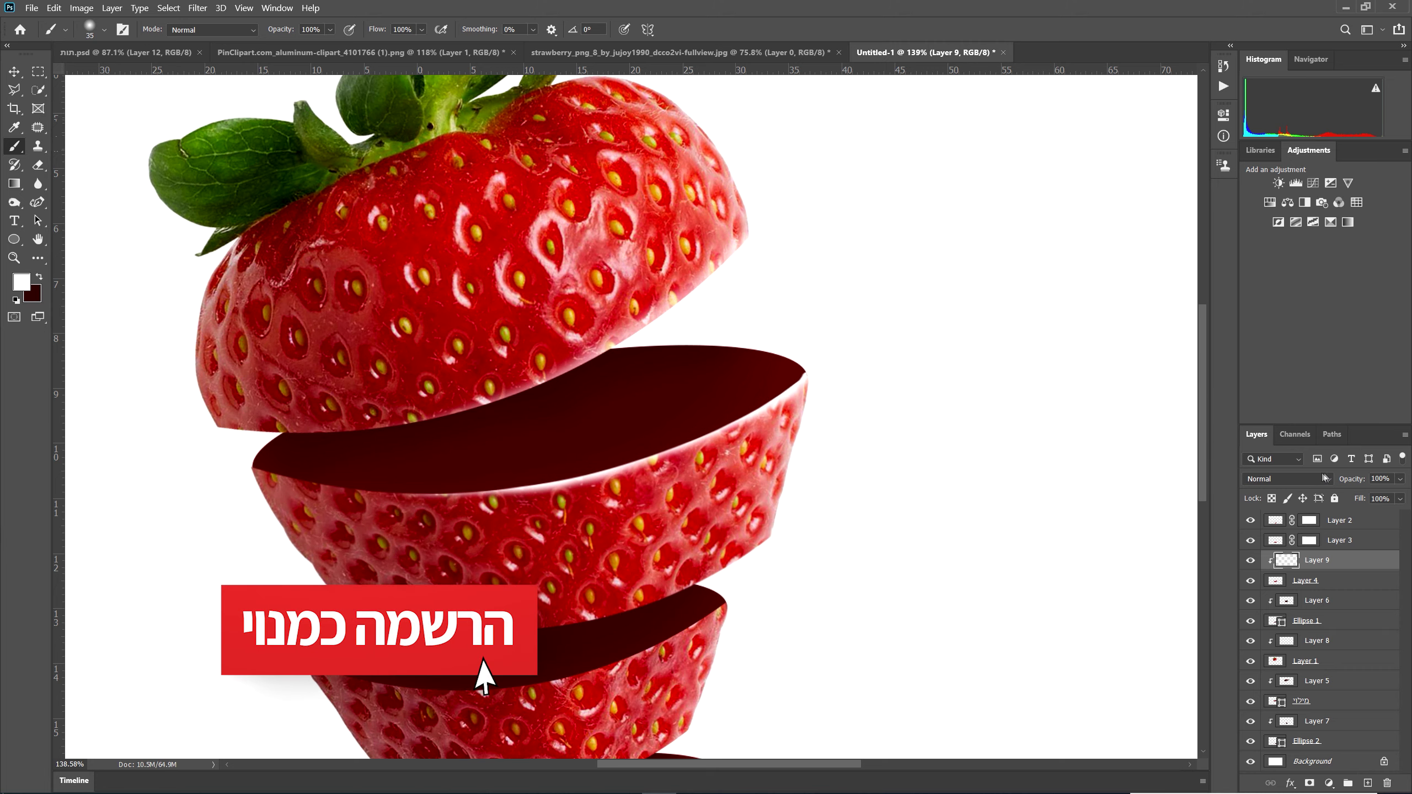
click(1286, 479)
key(Escape)
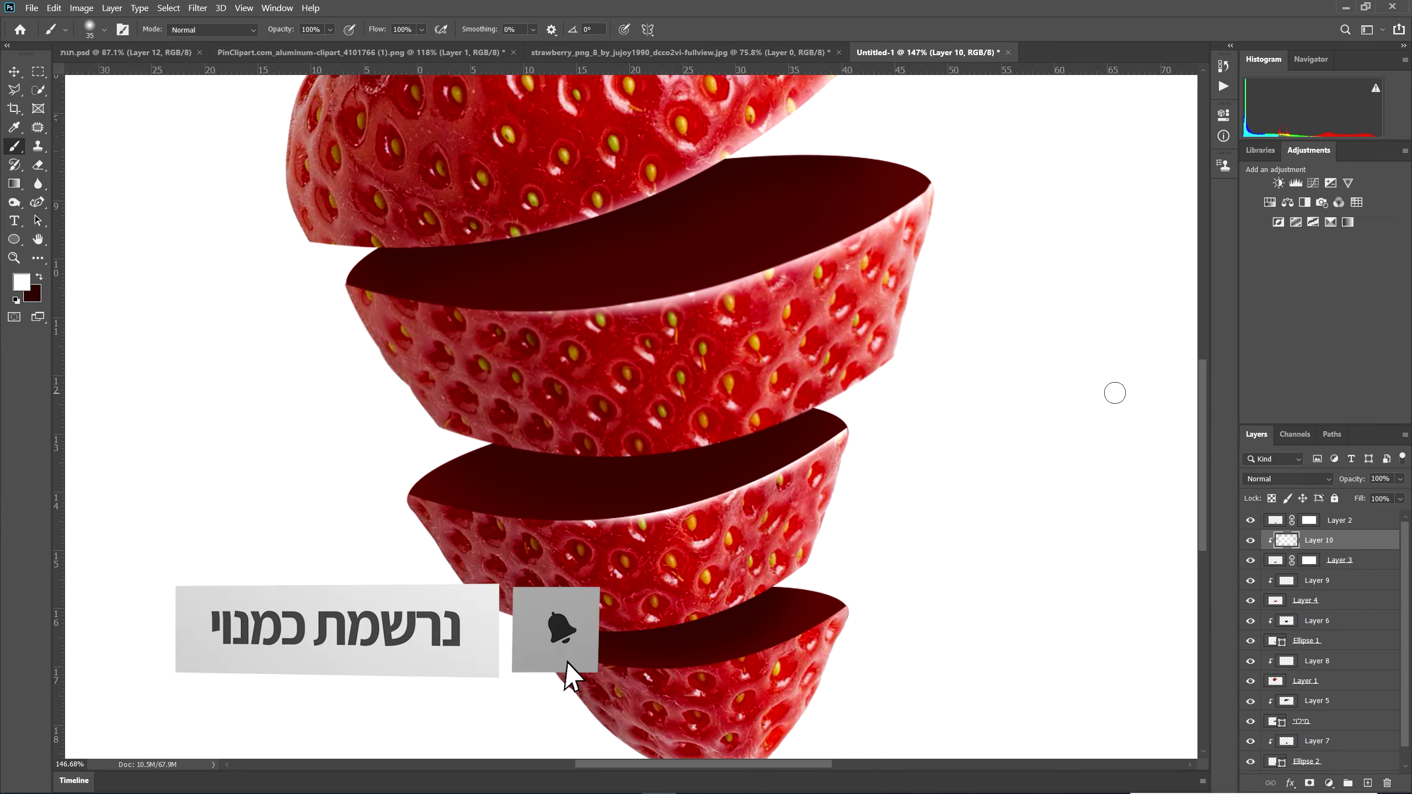
- Blend the third slice's white highlight on Layer 10 in Hard Light mode at reduced opacity
click(1315, 479)
click(1278, 625)
drag(1360, 480, 1345, 482)
click(197, 7)
key(Escape)
- Add a highlight layer clipped to the lowest slice's Layer 2 and set it to Hard Light at 73% opacity
key(ctrl+shift+alt+n)
click(1286, 479)
click(1275, 626)
drag(1356, 478, 1344, 479)
key(ctrl+0)
key(v)
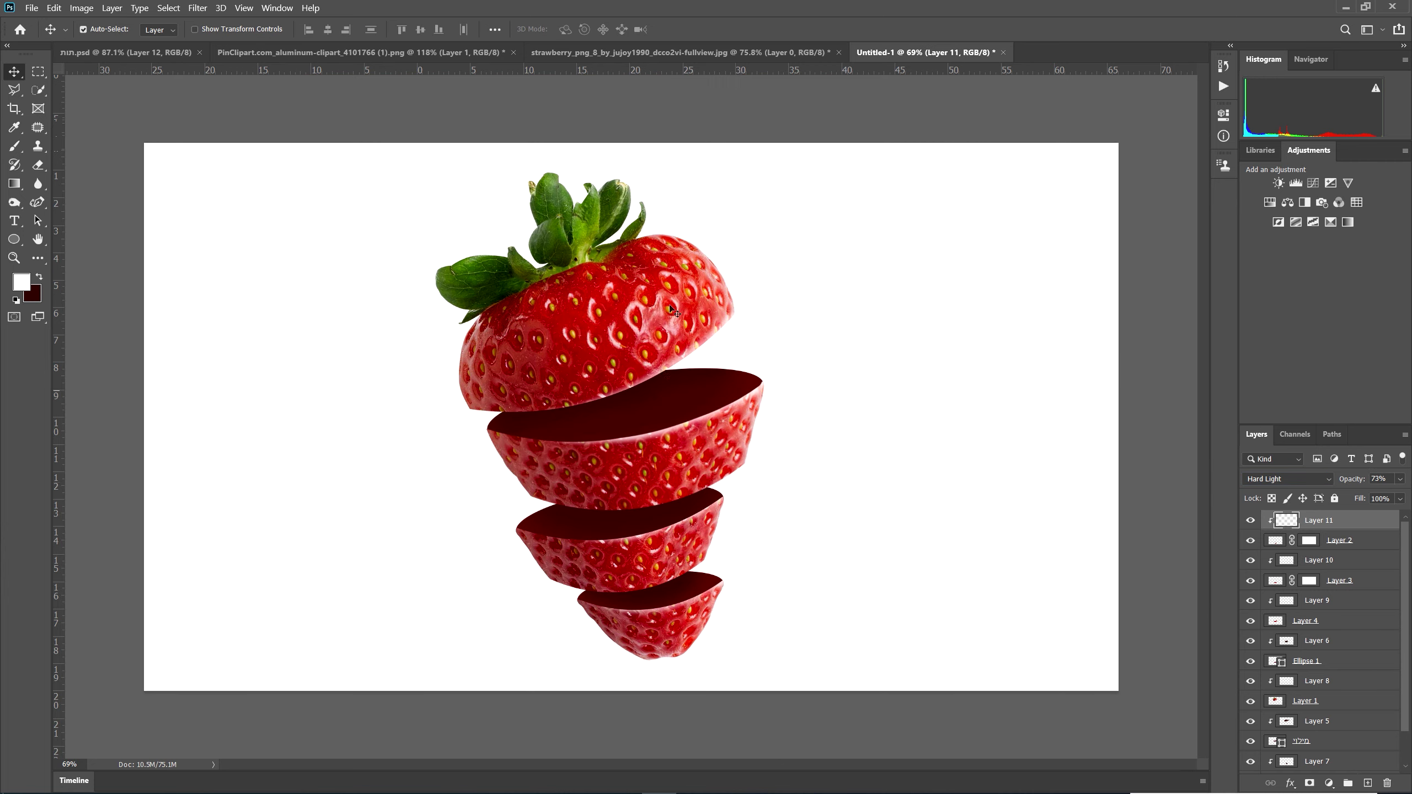
- Bring the red juice splash from the PinClipart image into Untitled-1 and place it over the second slice's inner surface
click(811, 53)
click(951, 53)
click(361, 52)
drag(628, 453, 740, 52)
drag(915, 51, 817, 362)
drag(825, 433, 608, 418)
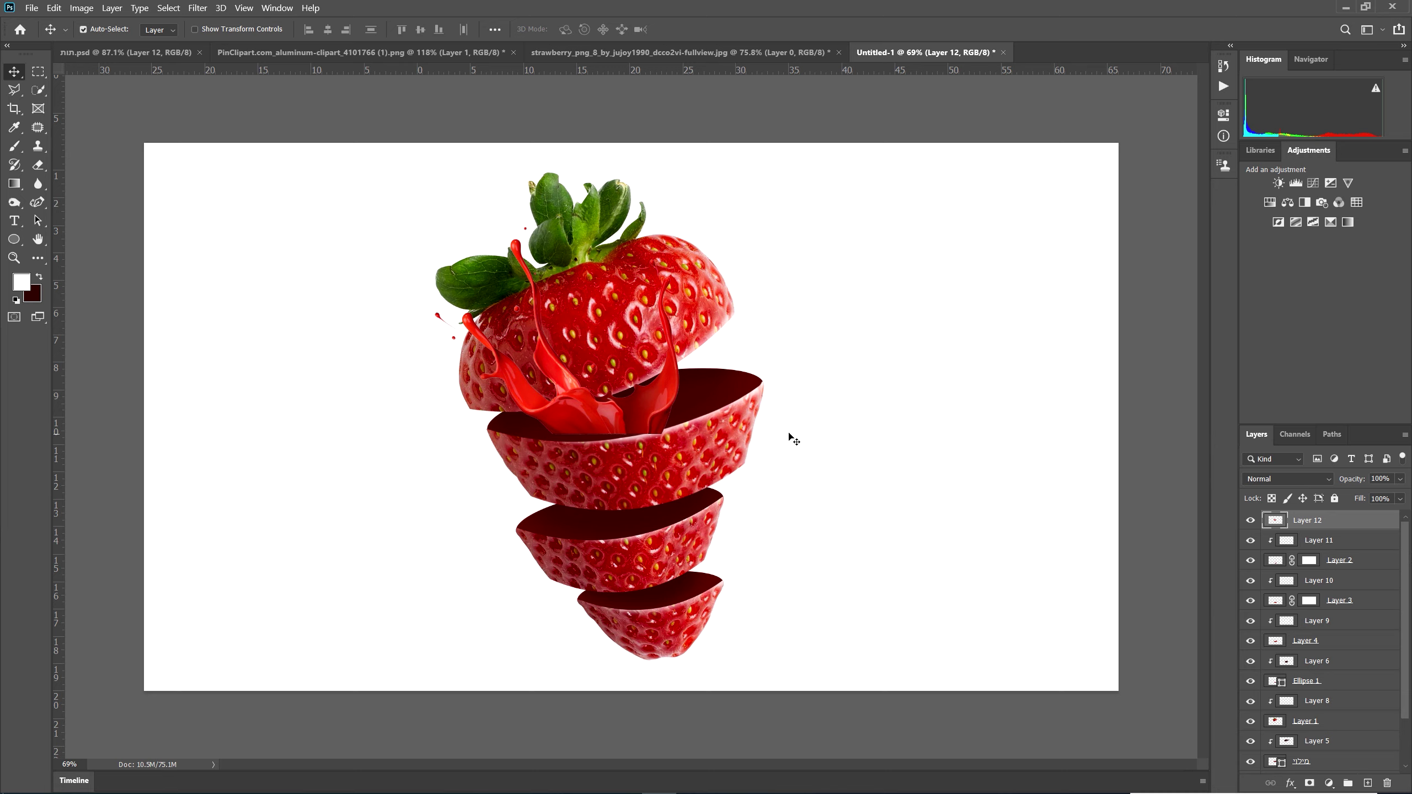
- Move the splash on Layer 12 down the layer stack, between the top piece's Layer 1 and Layer 5
click(714, 392)
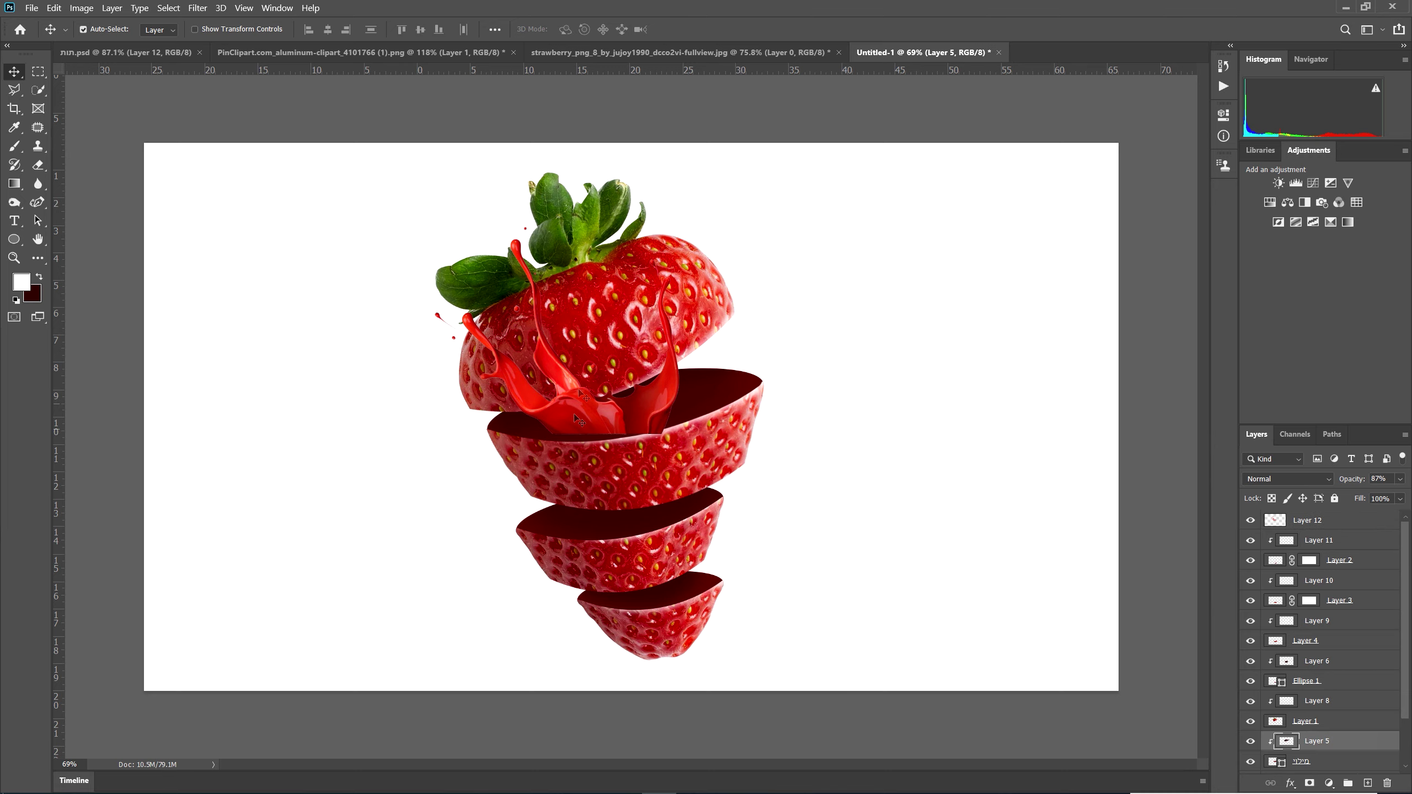
click(657, 407)
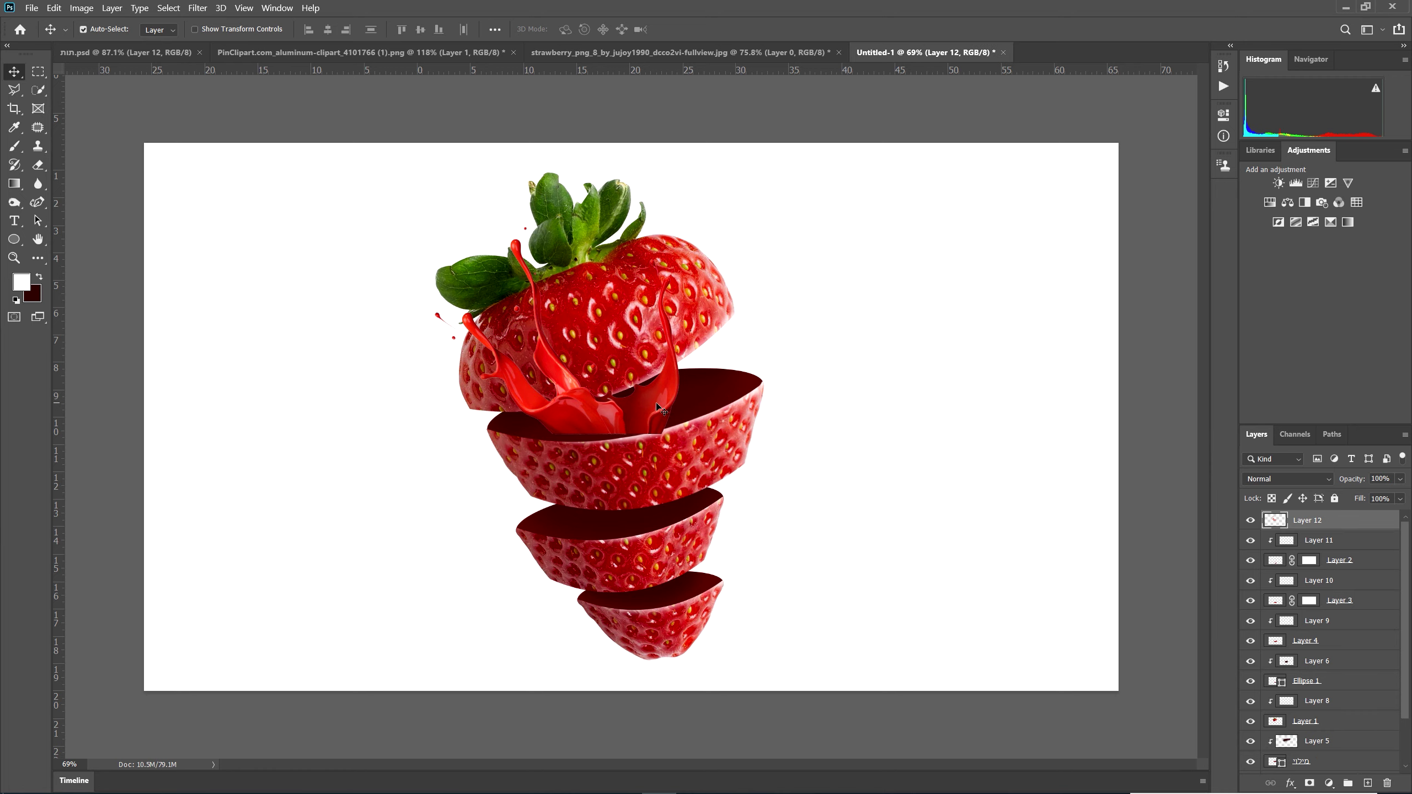
drag(1352, 525, 1351, 731)
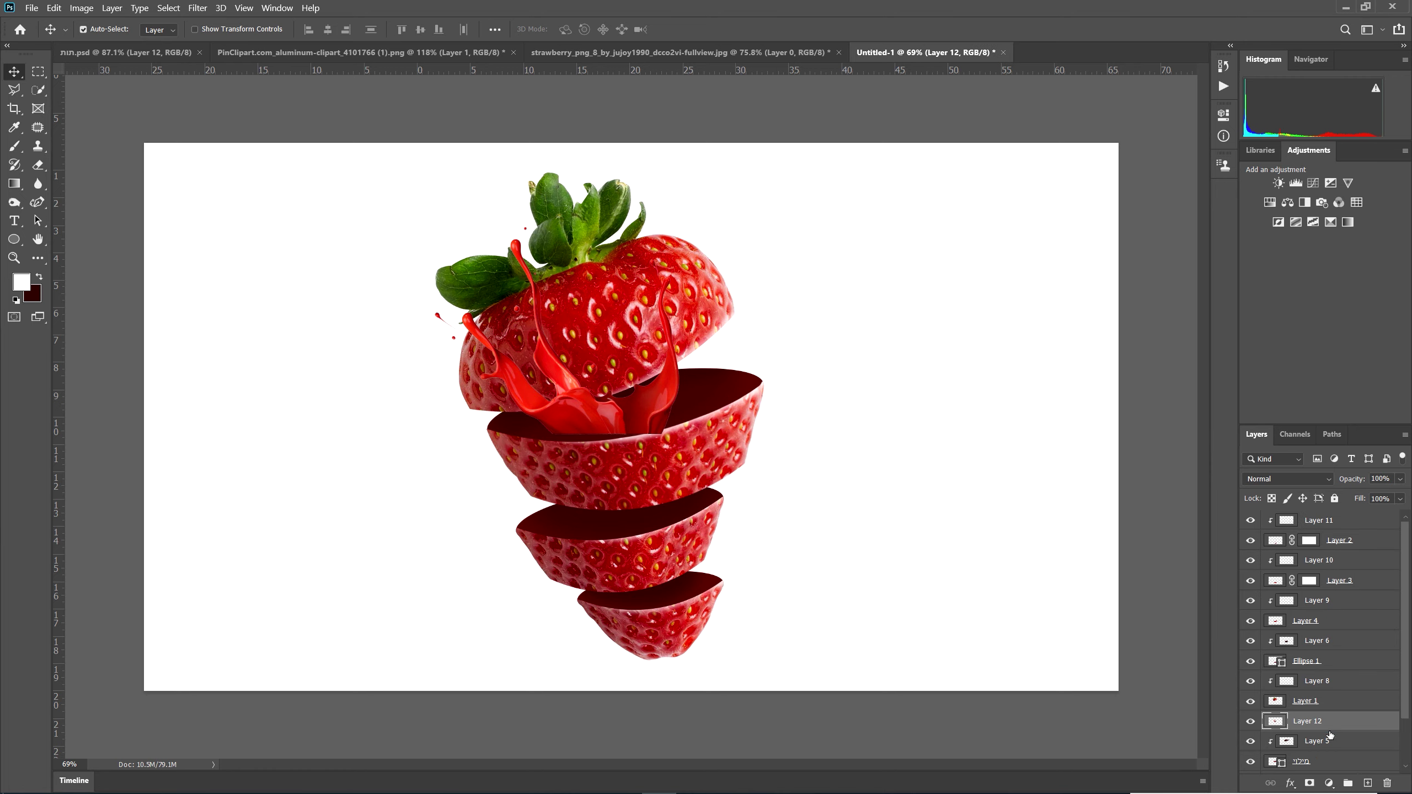
- Enlarge and reposition the splash so it fills the second slice's opening and bursts out on both sides of the top piece
drag(661, 403, 750, 366)
key(ctrl+t)
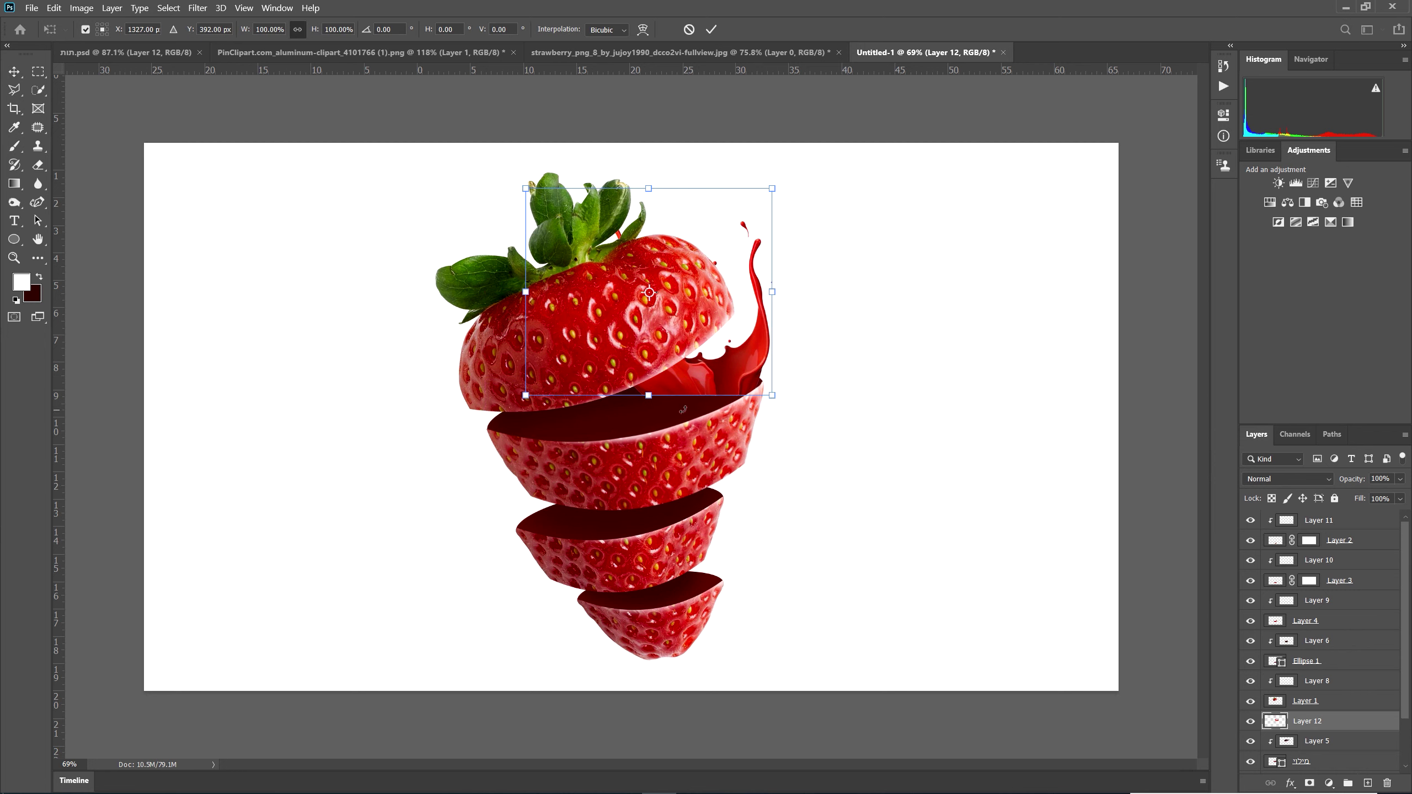
drag(520, 170, 236, 189)
drag(359, 534, 361, 531)
click(15, 73)
scroll(811, 393, down, 1)
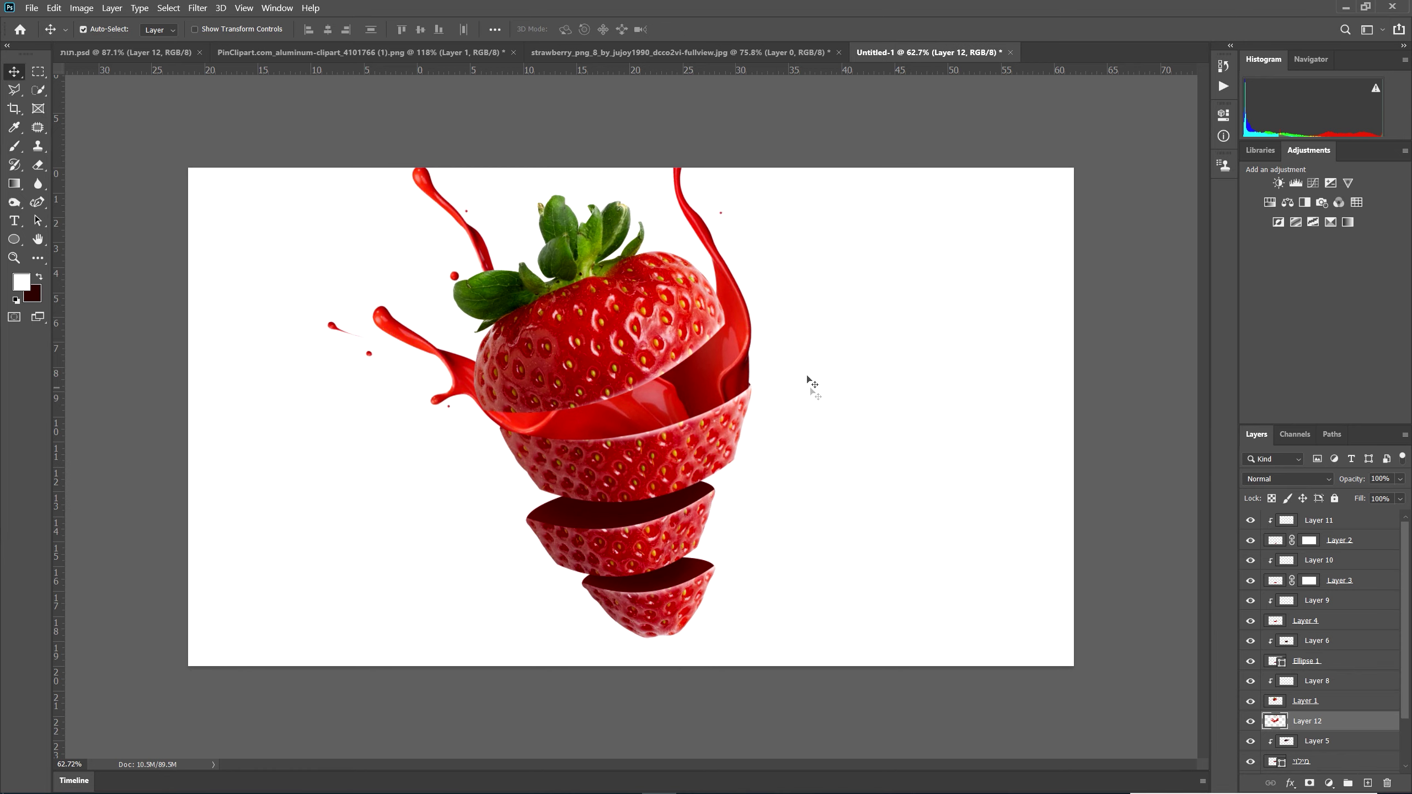
- Select all strawberry and splash layers together and scale them down to about 81% so the splash fits the canvas
drag(864, 204, 428, 636)
key(ctrl)
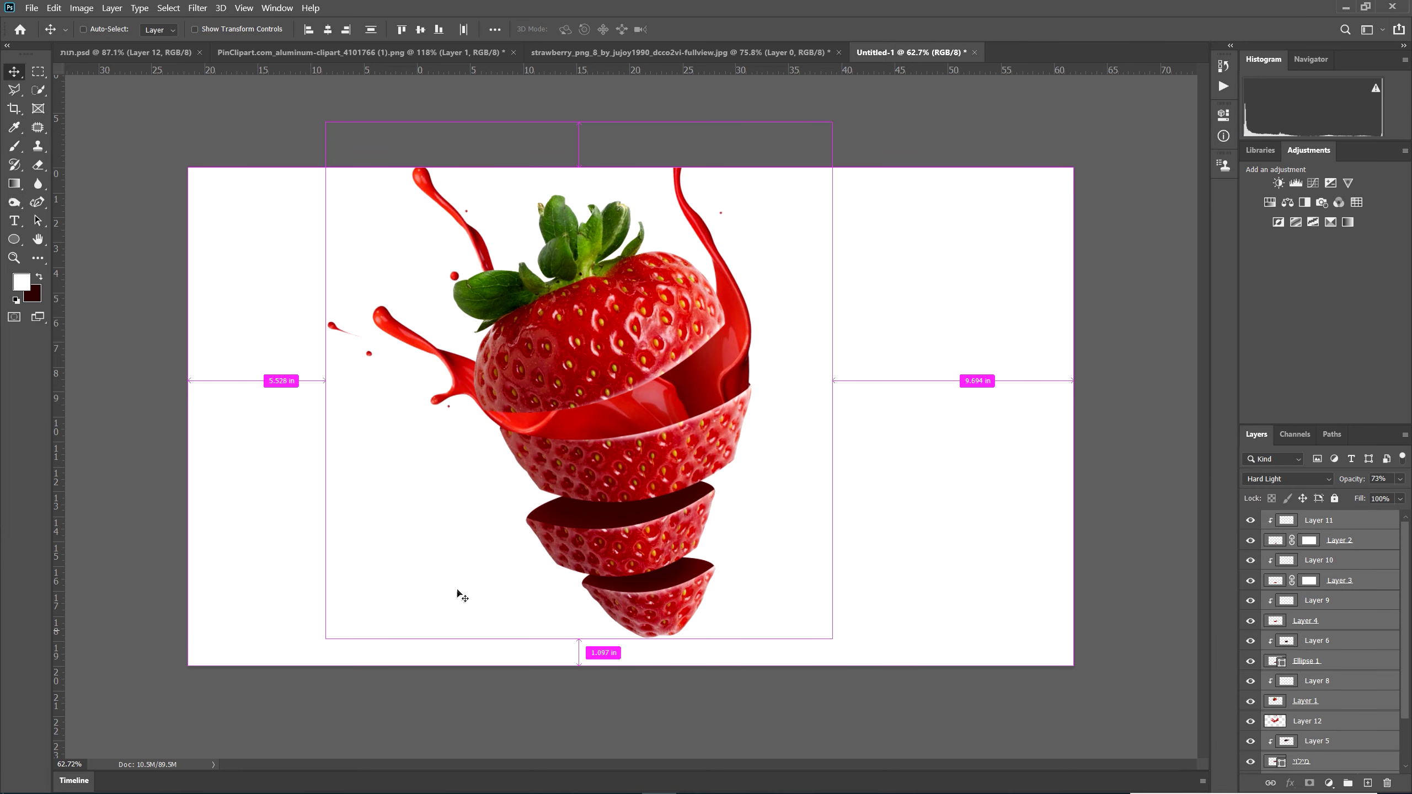
key(ctrl+t)
drag(327, 120, 377, 166)
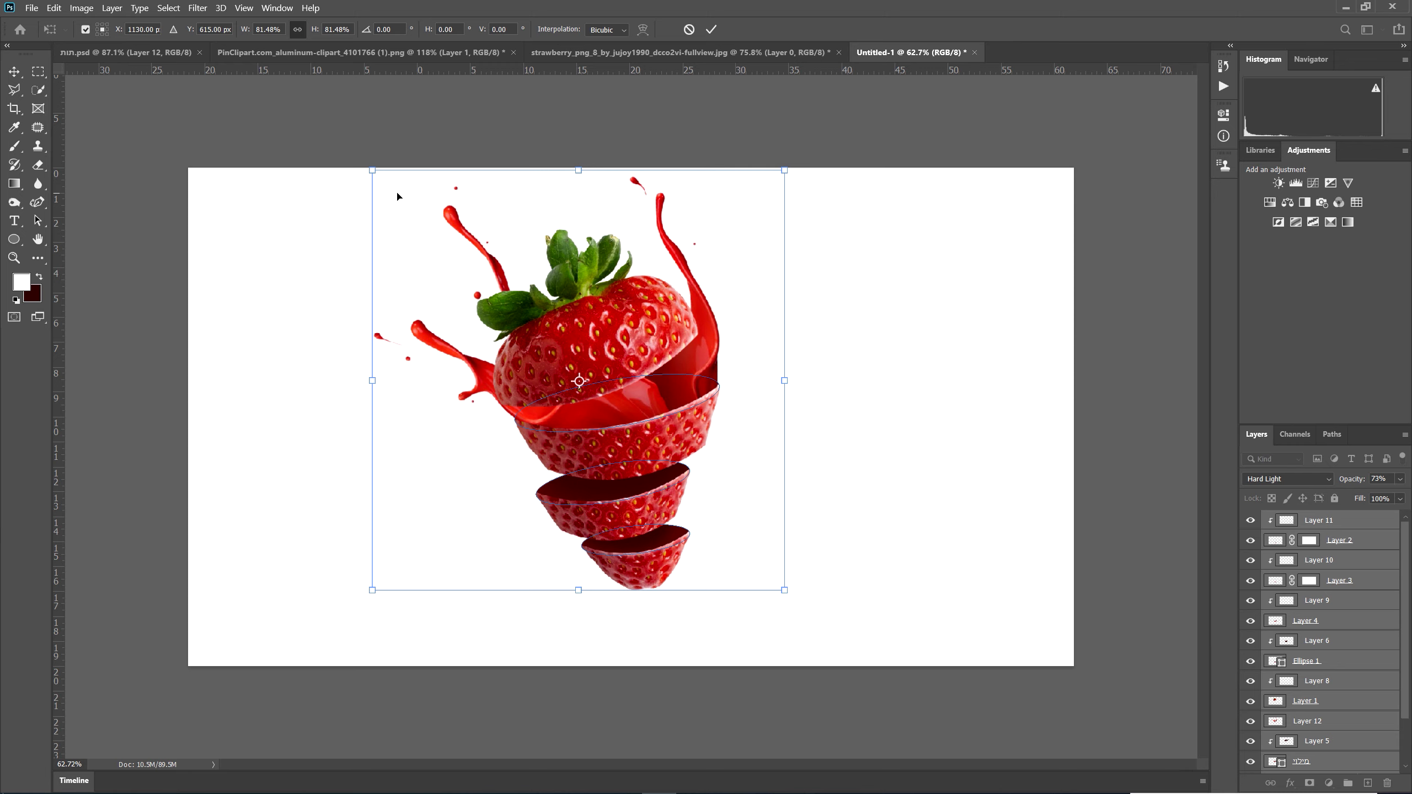
key(Return)
- Combine the top strawberry piece on Layer 1 and its clipped edge-highlight layer into one smart object
scroll(627, 408, up, 5)
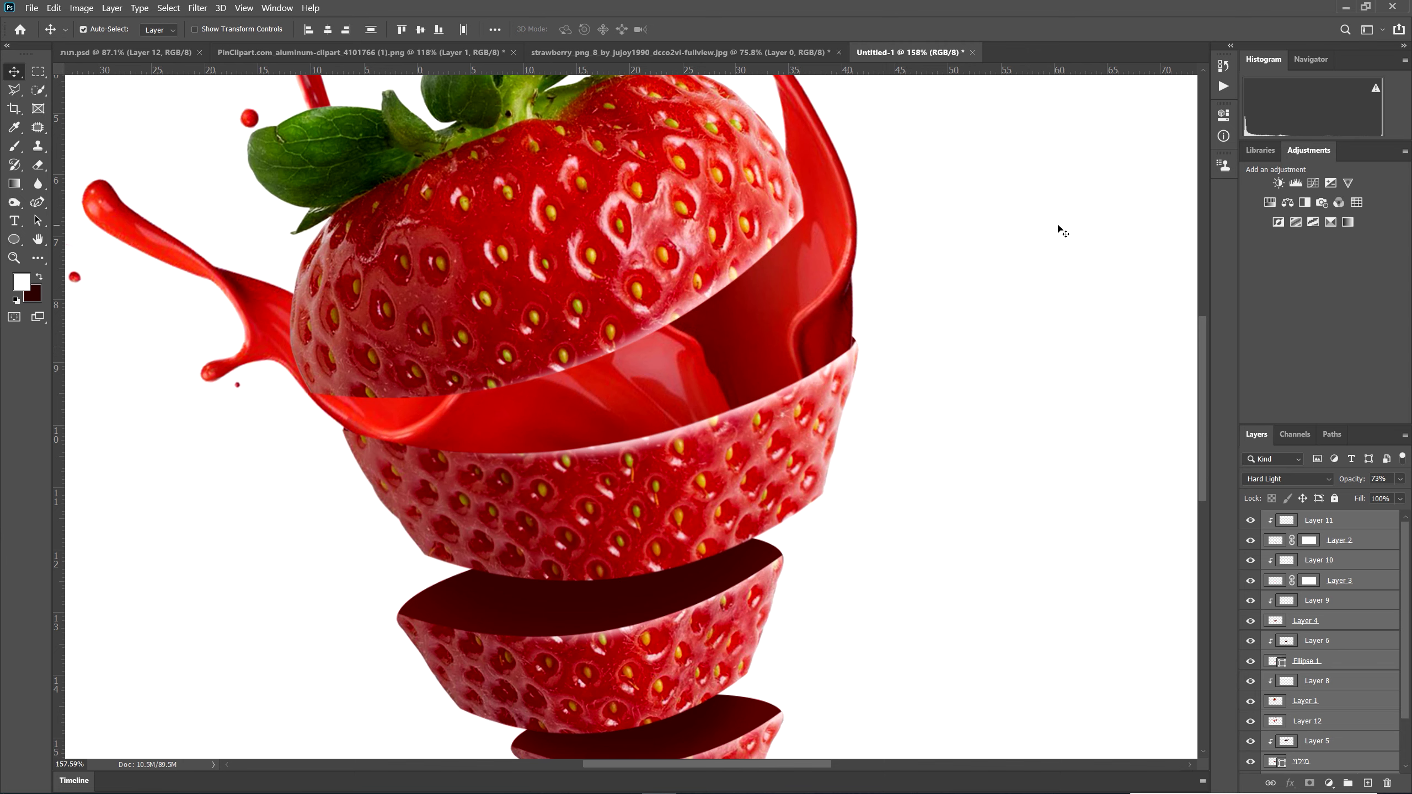
click(747, 264)
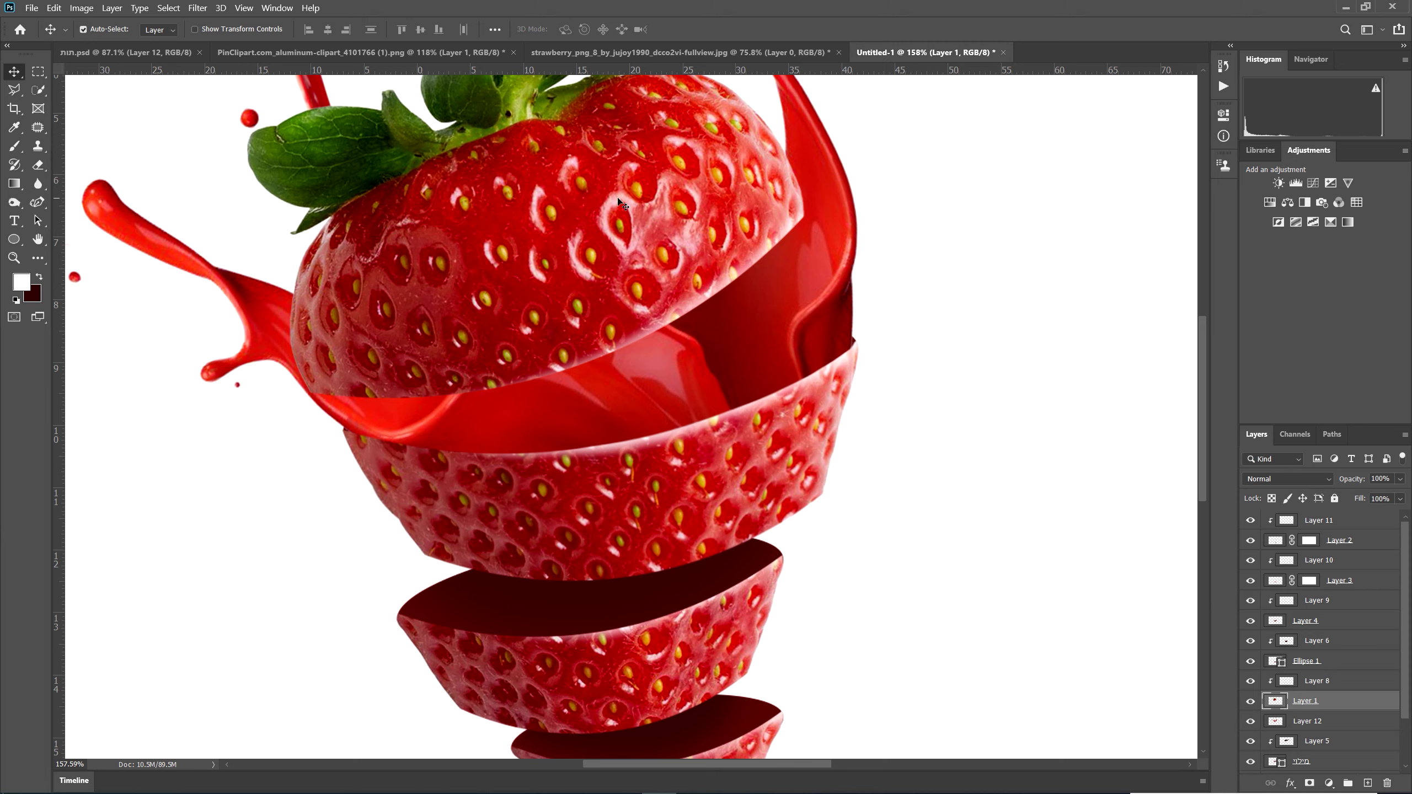
shift+click(717, 288)
right_click(1354, 688)
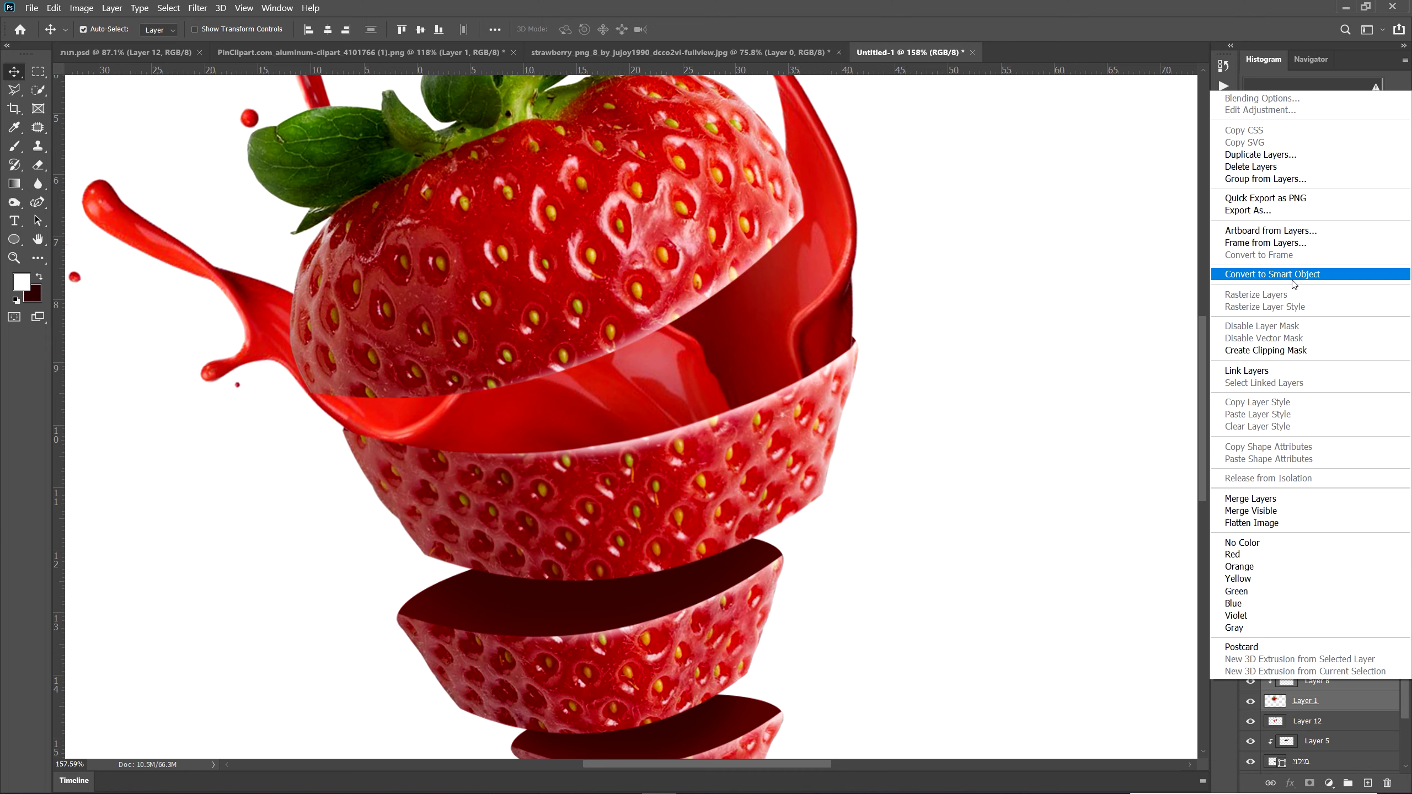
click(1271, 274)
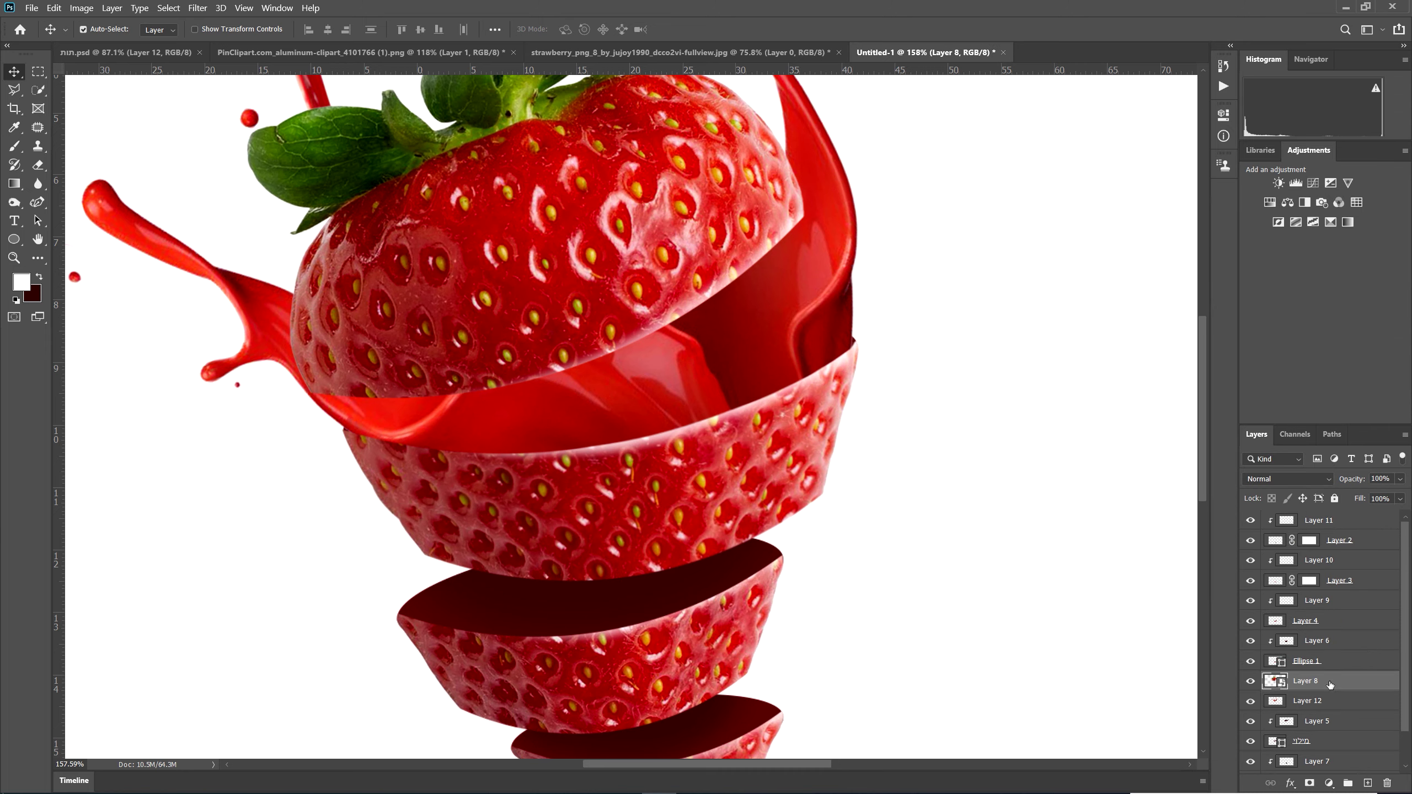
- Combine the second slice on Layer 4 and its clipped highlight on Layer 9 into one smart object
click(754, 437)
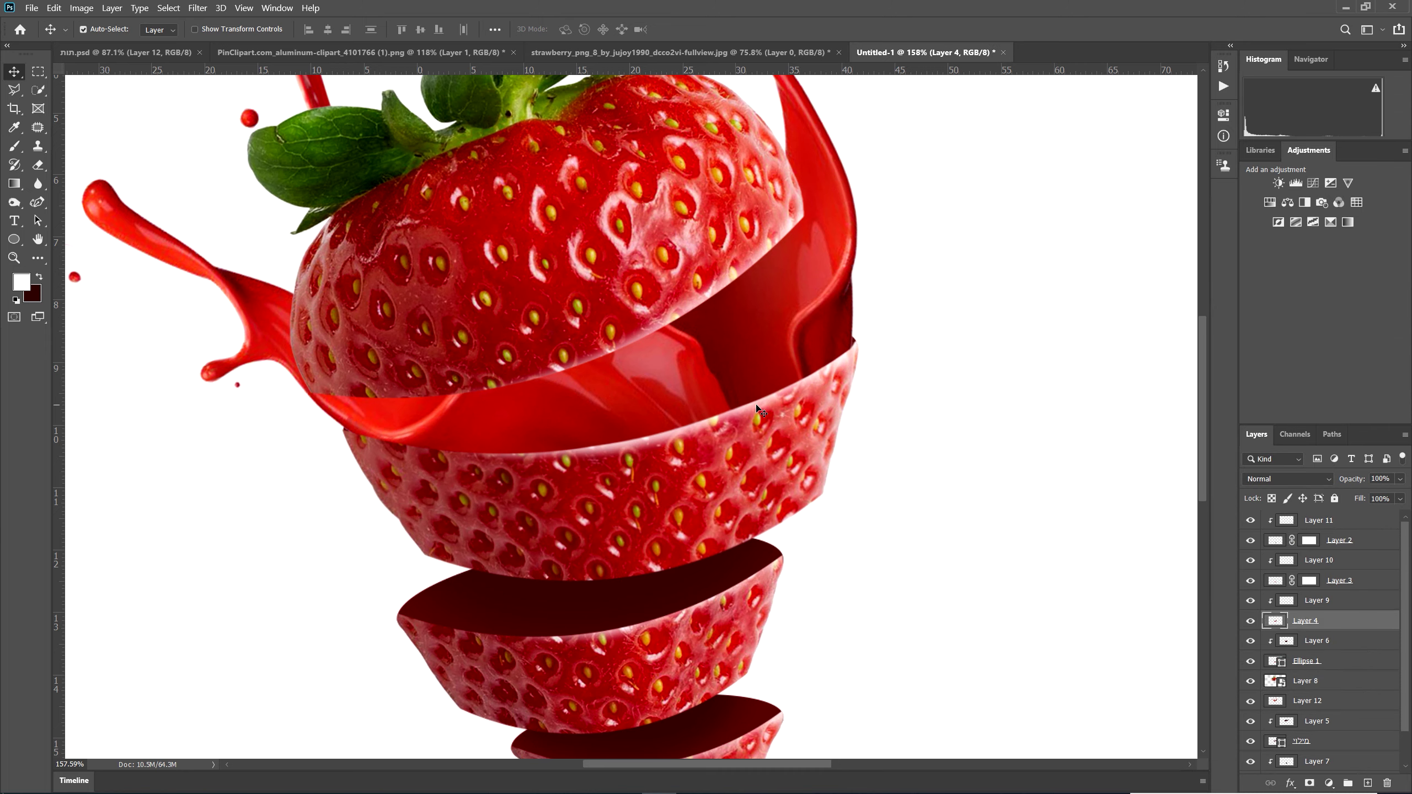
shift+click(759, 411)
right_click(1376, 625)
click(1264, 218)
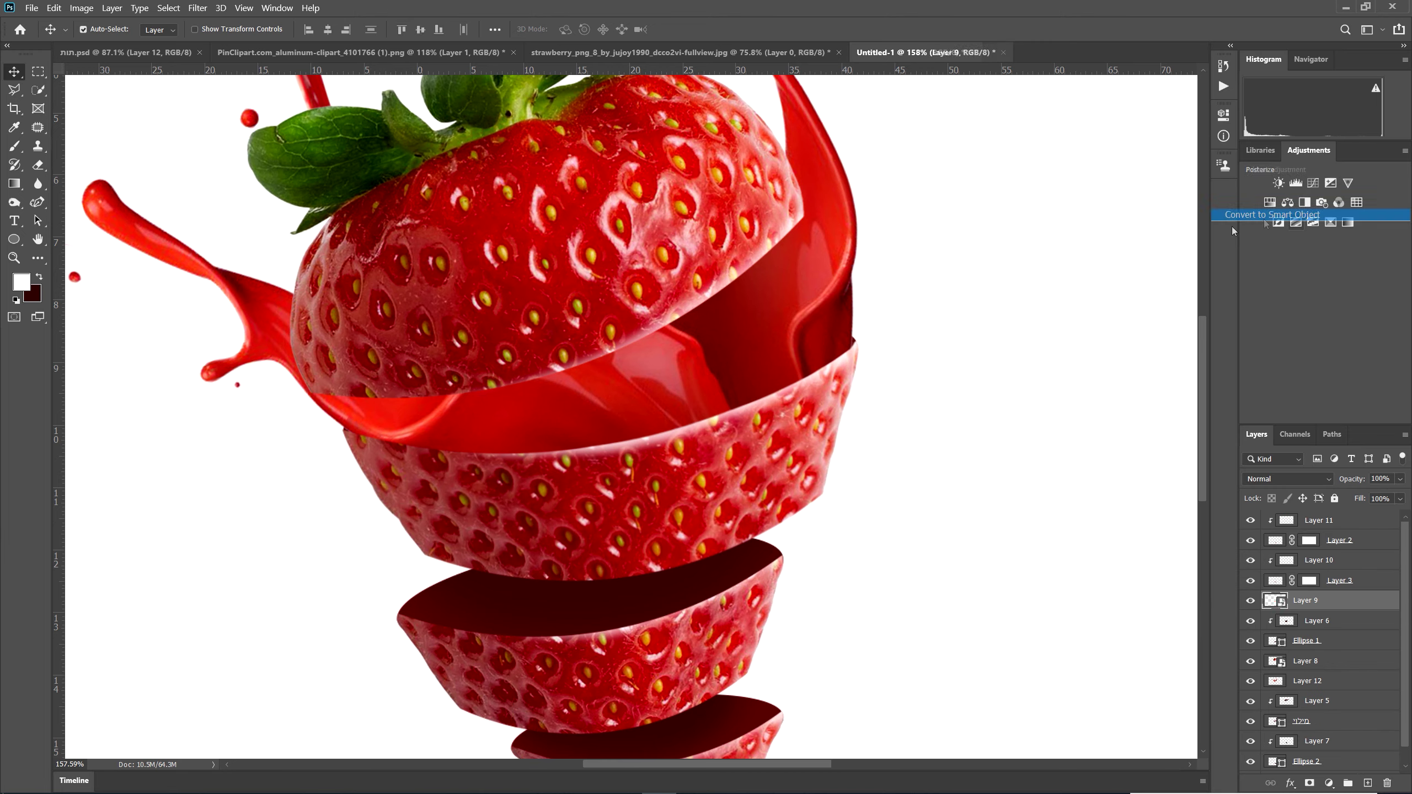
- Convert the third slice with its Layer 10 highlight and the bottom slice with its Layer 11 highlight into separate smart objects
scroll(689, 559, down, 4)
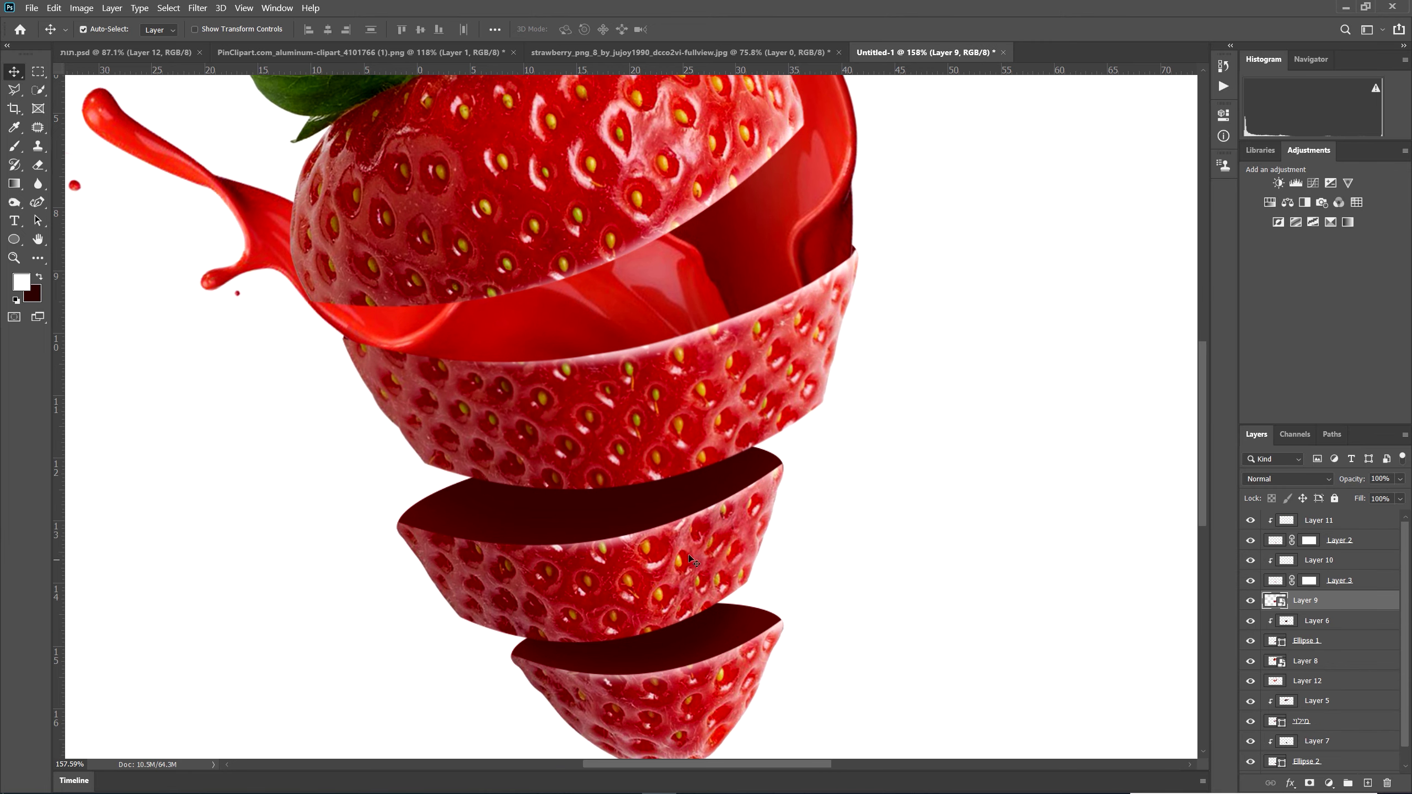
shift+click(1334, 559)
right_click(1373, 556)
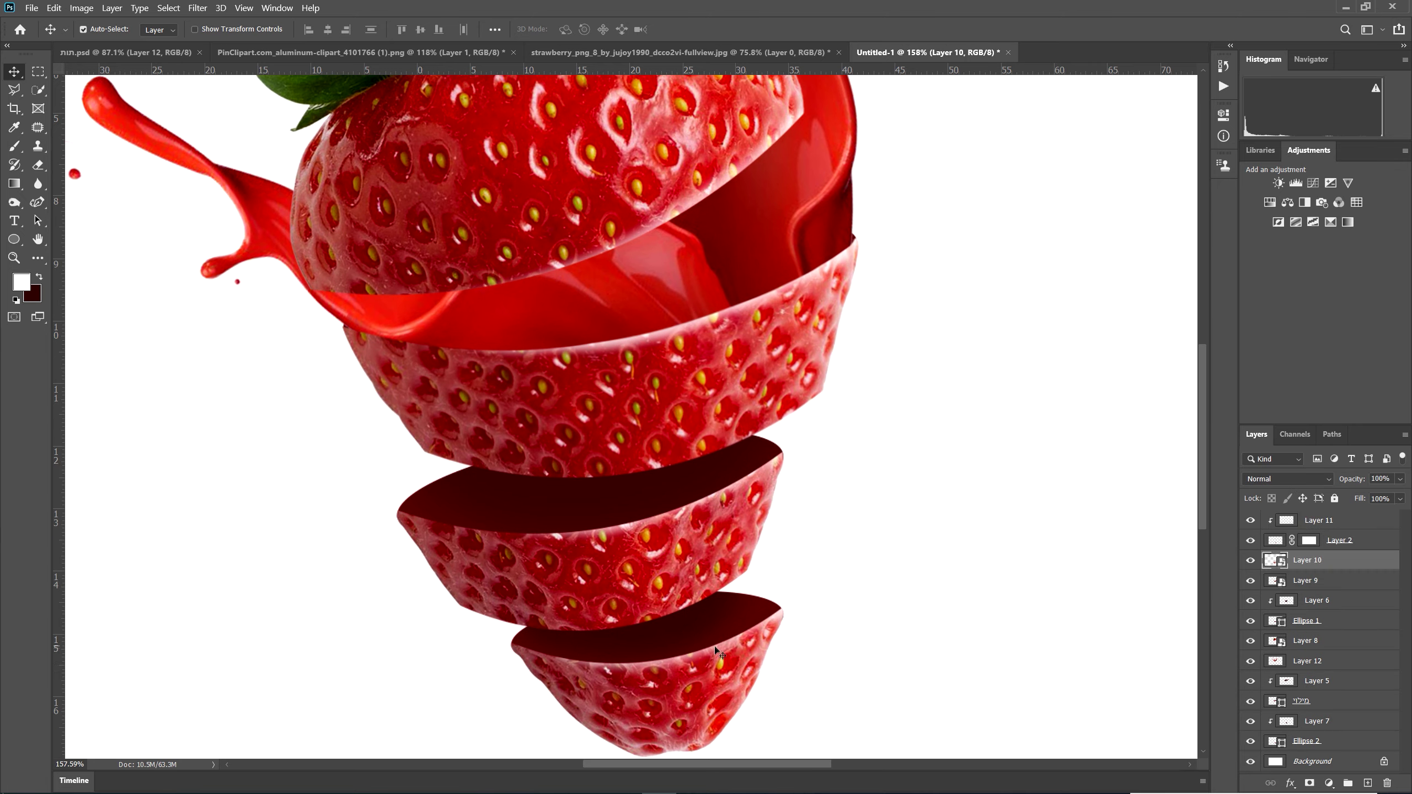
right_click(1372, 538)
click(1363, 521)
- Add a layer mask to the top piece and paint black with a larger soft brush along its lower edge to expose the splash
scroll(572, 340, up, 6)
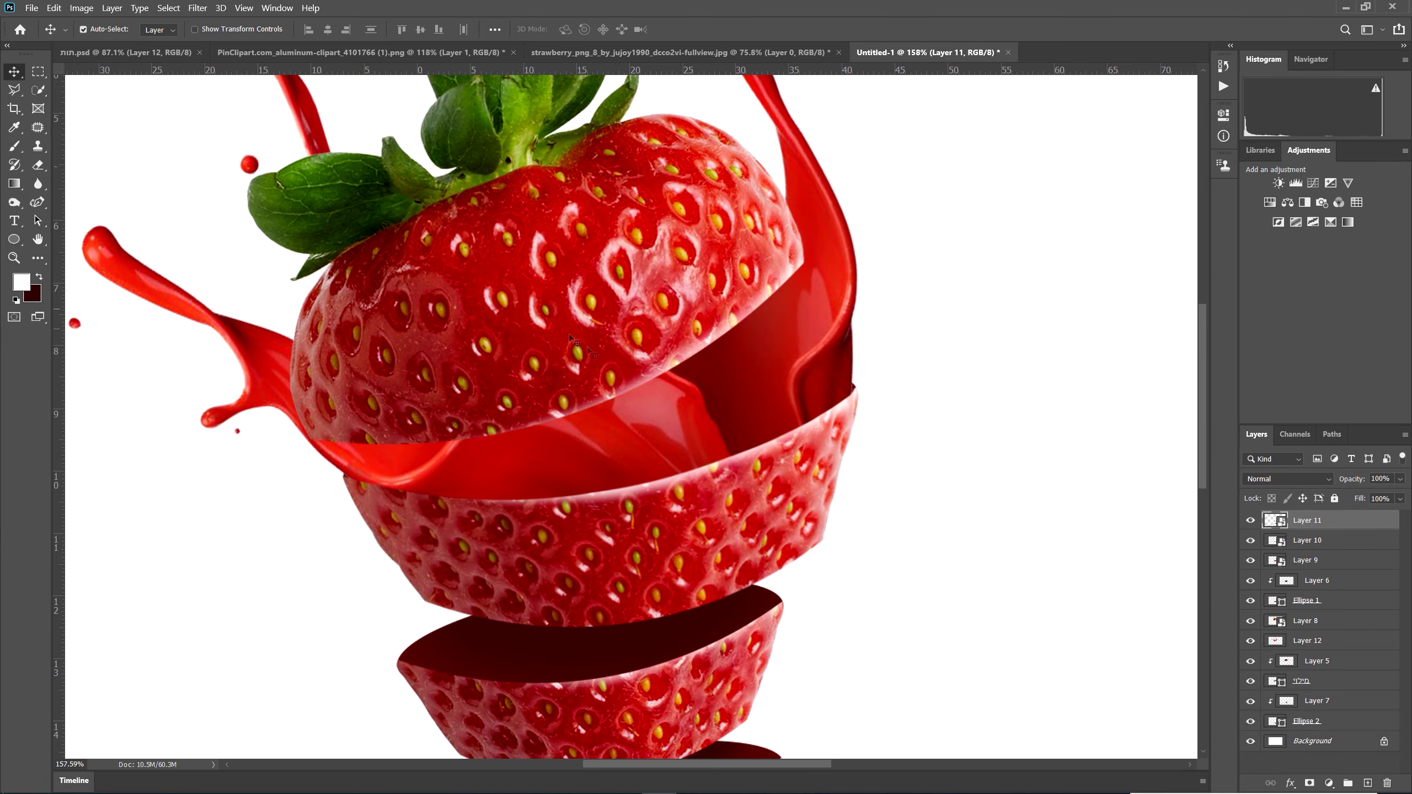
click(546, 302)
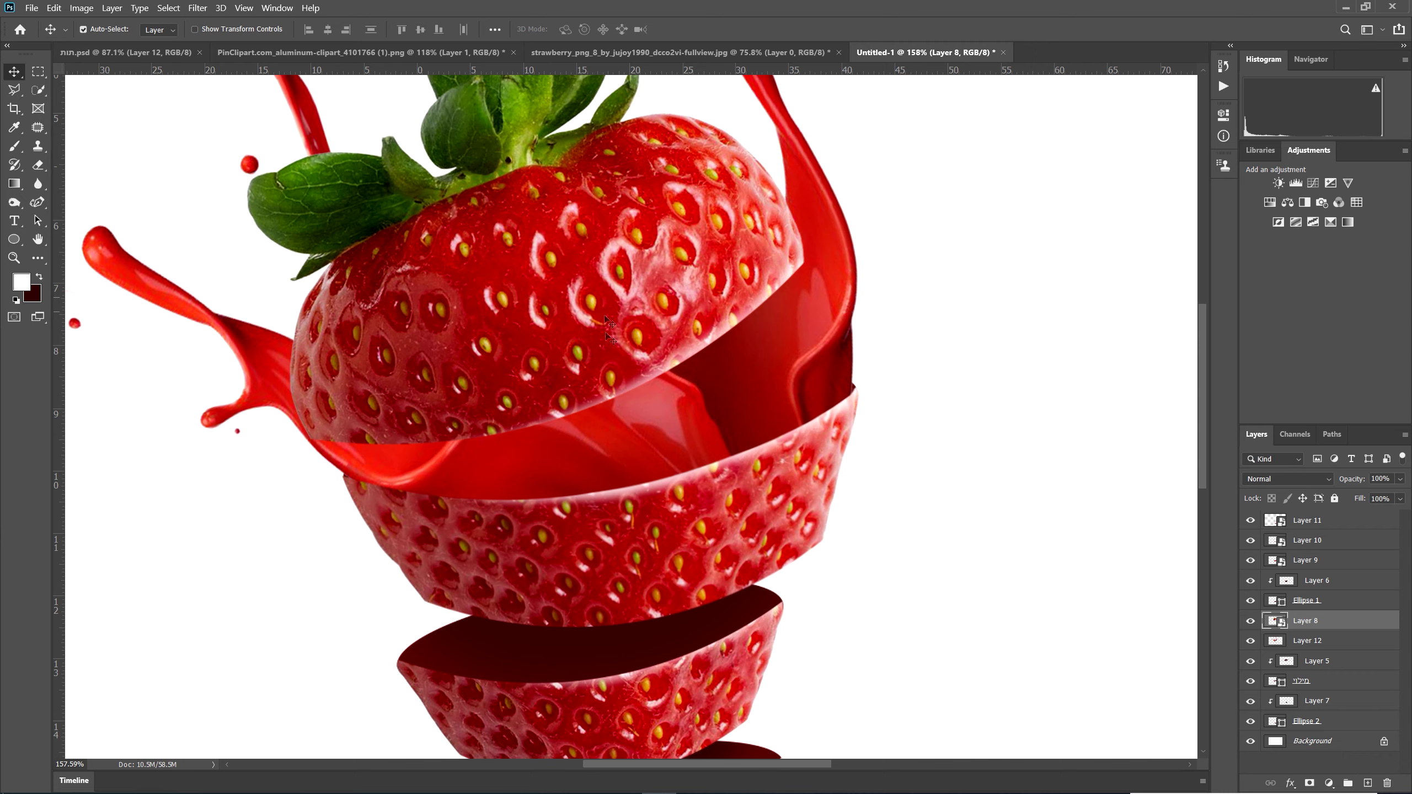
click(1309, 783)
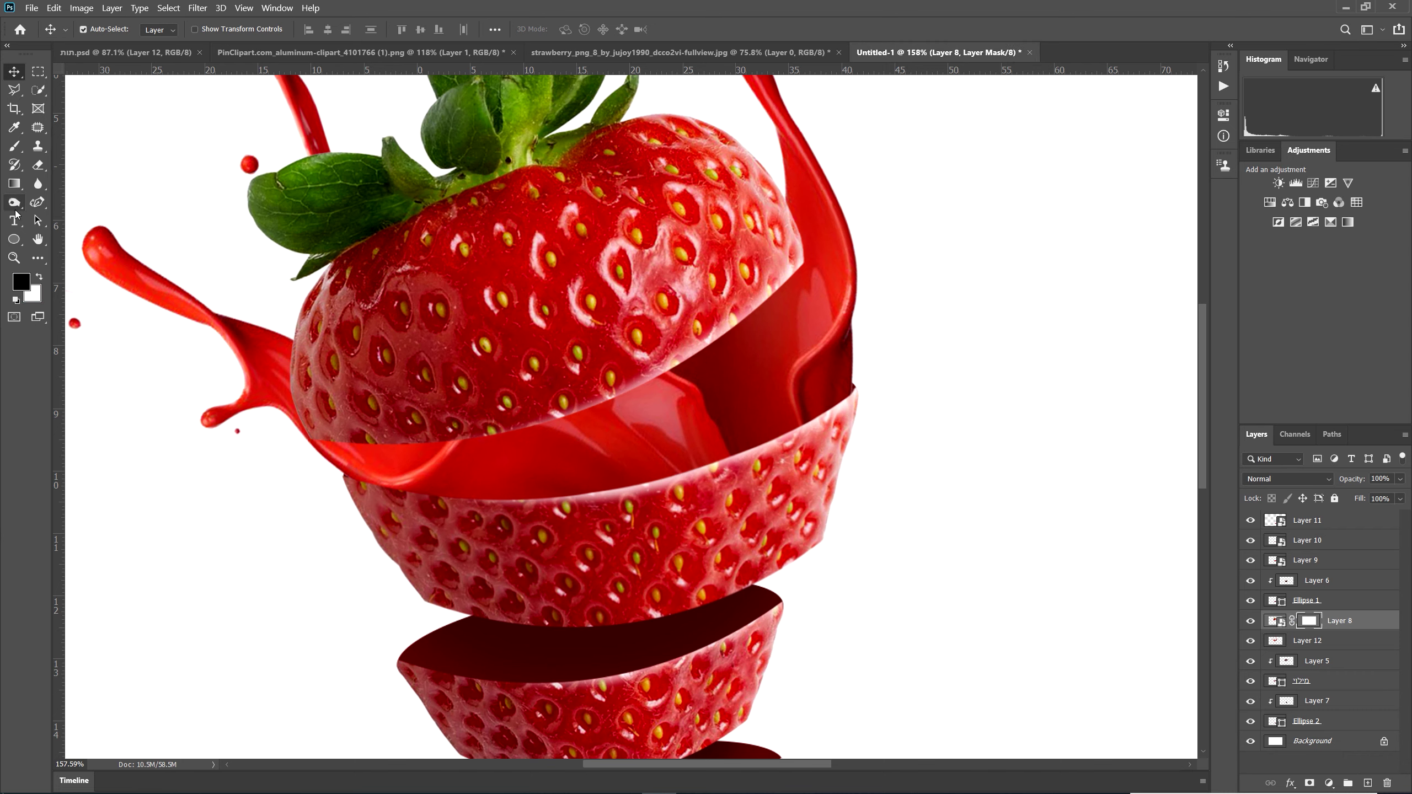
click(14, 146)
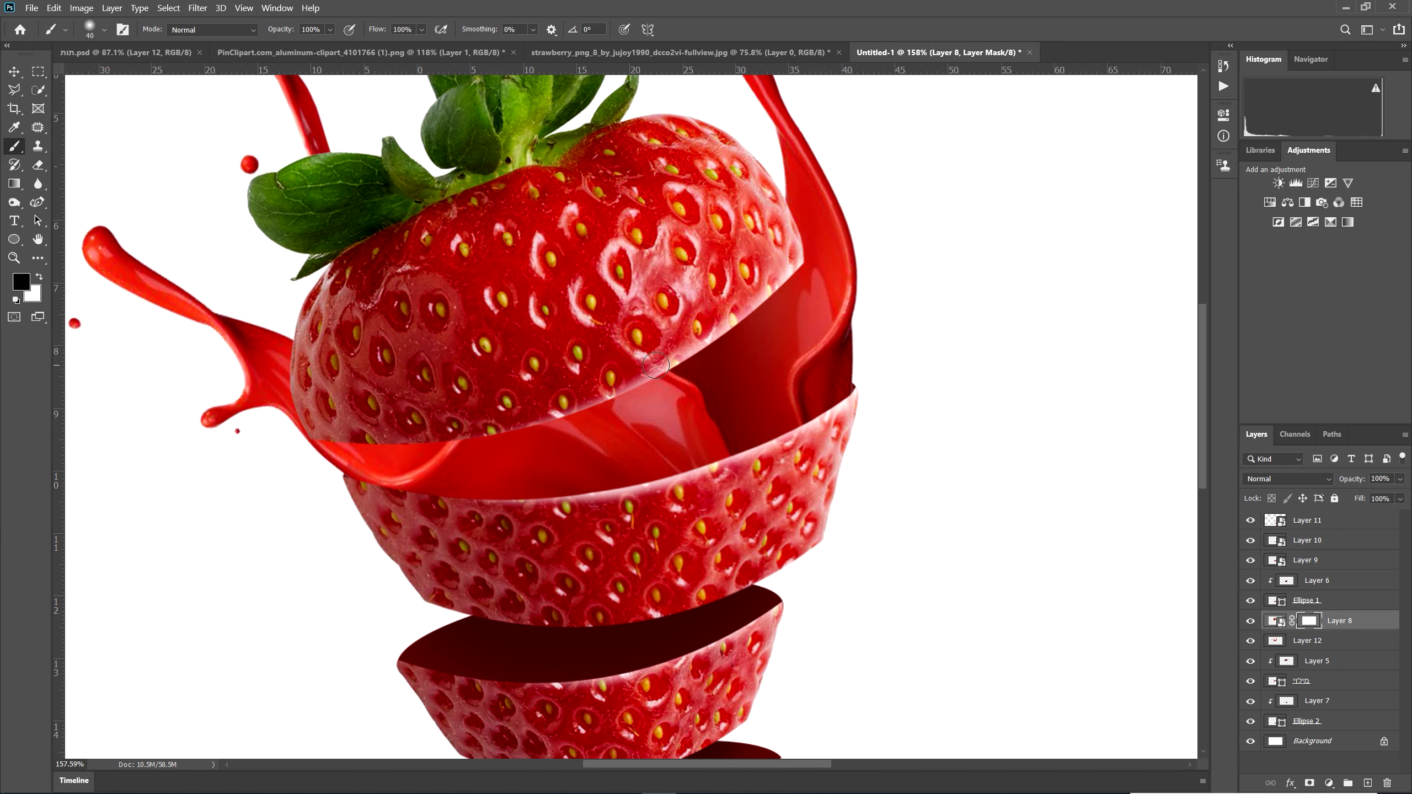
key(bracketright)
key(bracketright)
mouse_move(654, 389)
mouse_down()
mouse_move(577, 384)
mouse_move(618, 421)
mouse_move(534, 410)
mouse_move(557, 432)
mouse_move(525, 411)
mouse_move(484, 464)
mouse_move(507, 422)
mouse_move(580, 397)
mouse_move(647, 412)
mouse_move(661, 432)
mouse_move(525, 409)
mouse_move(608, 395)
mouse_move(616, 428)
mouse_move(559, 423)
mouse_up()
- Paint white on the top piece's mask with a smaller brush to restore the skin beside the splash's right-hand crest
scroll(488, 453, up, 4)
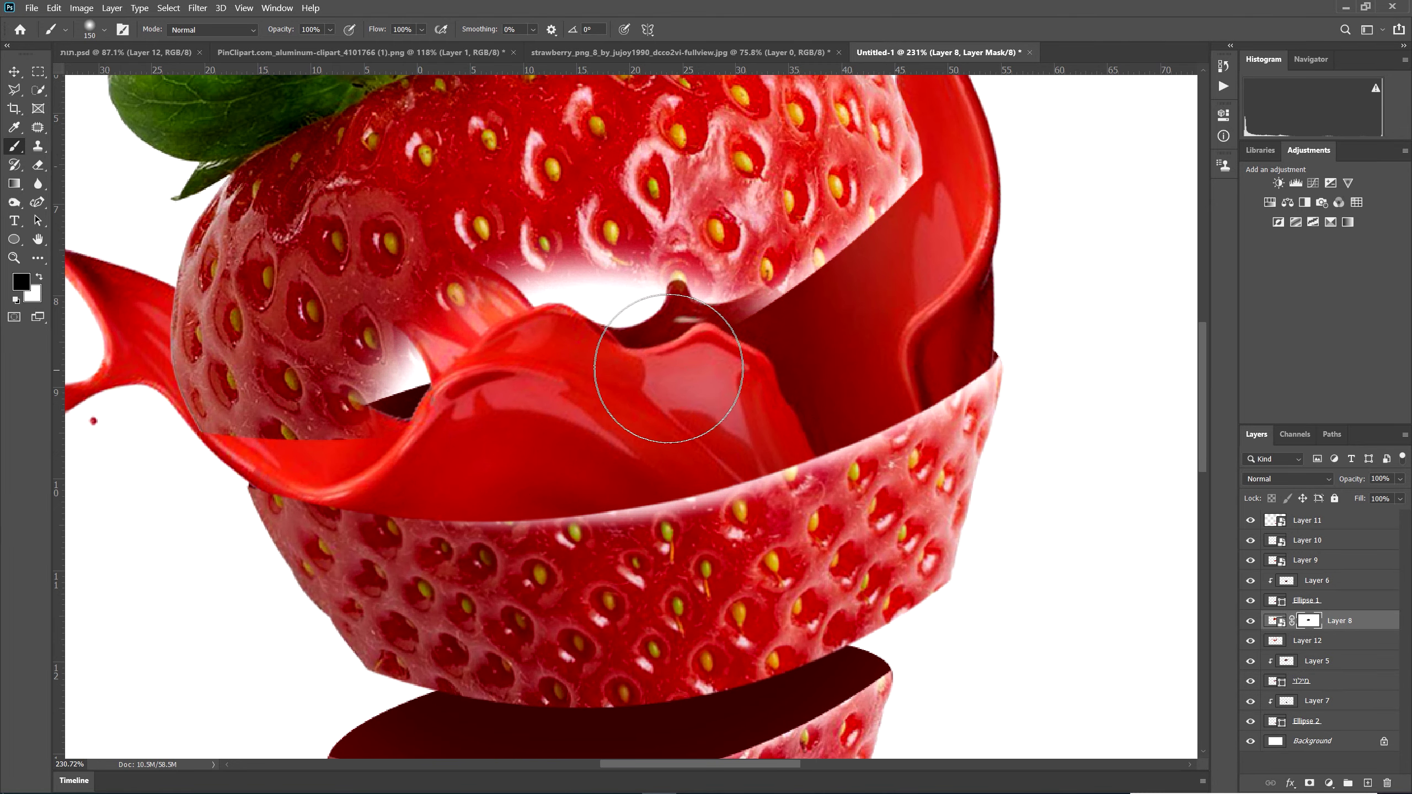
click(40, 276)
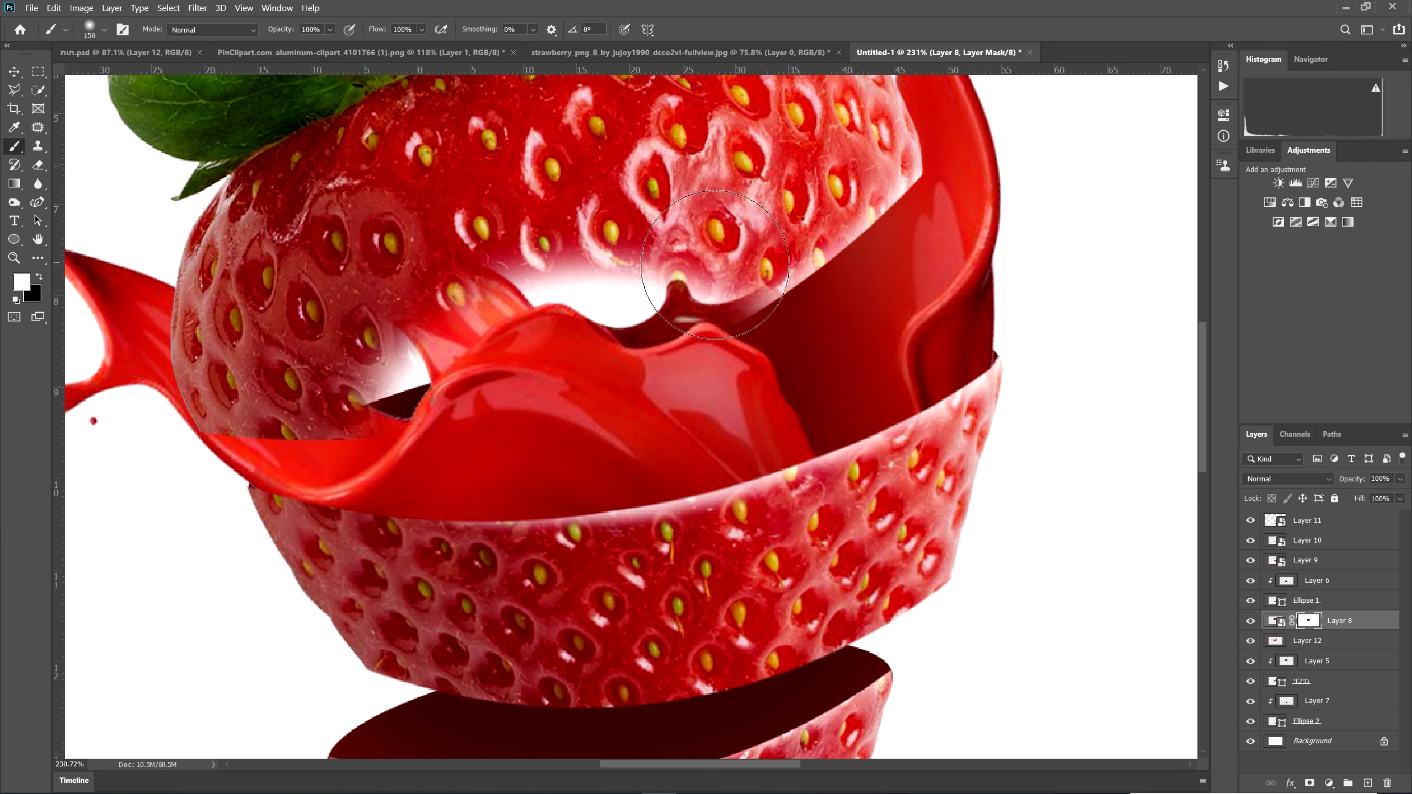
key(bracketleft)
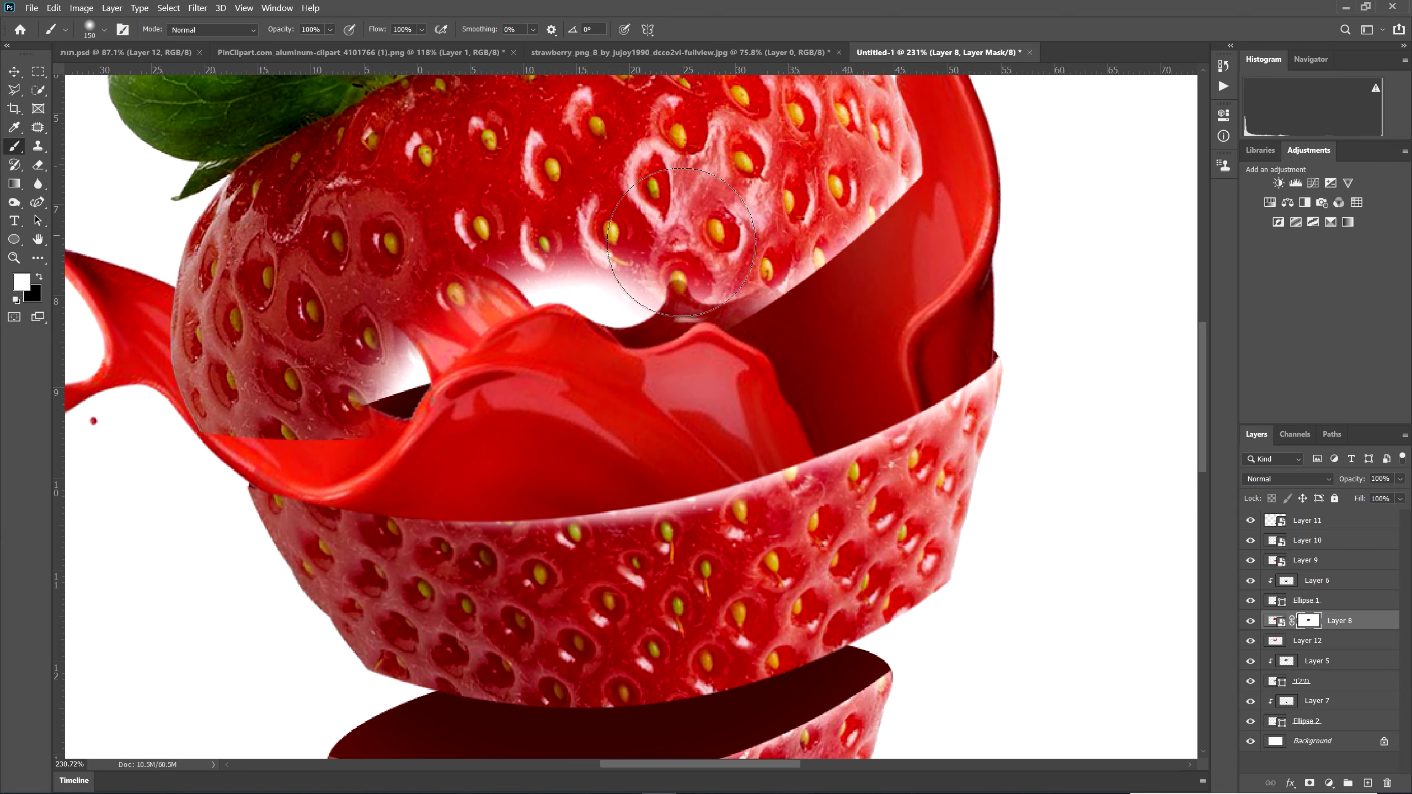
drag(679, 261, 606, 283)
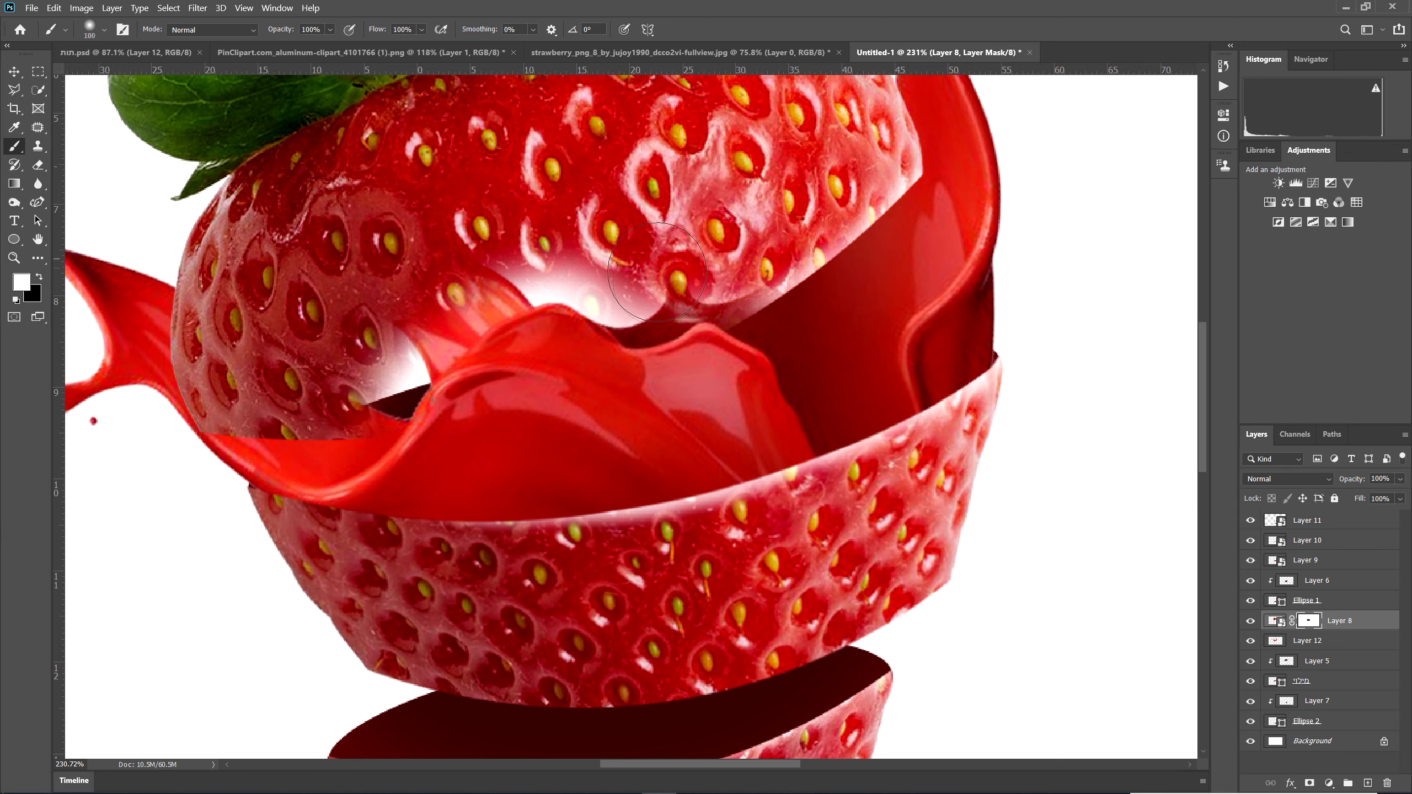
mouse_move(684, 308)
mouse_down()
mouse_move(719, 280)
mouse_move(748, 292)
mouse_move(747, 324)
mouse_move(734, 314)
mouse_move(758, 318)
mouse_move(692, 304)
mouse_up()
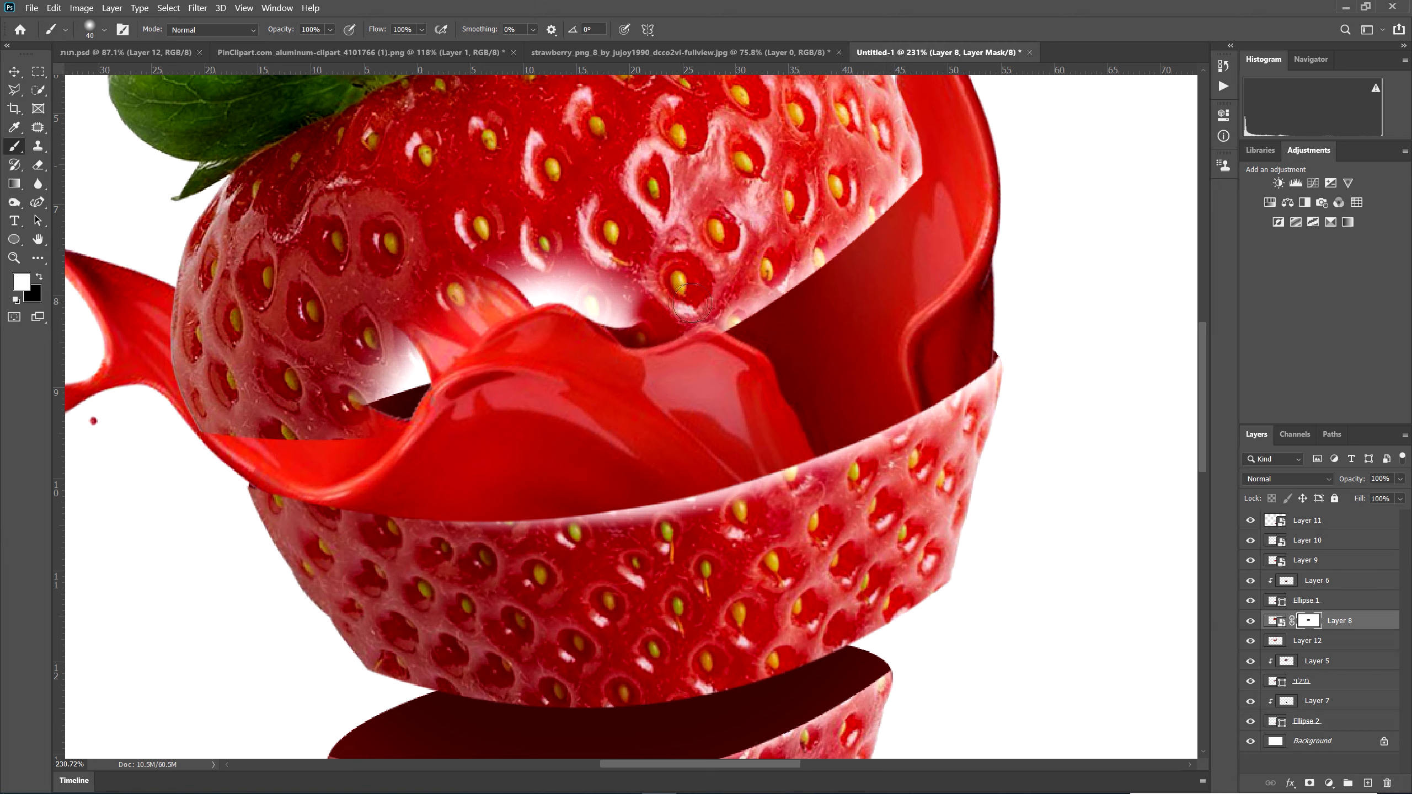
- Adjust the hardness of the 40 px brush and paint white along the splash outline to restore the remaining strawberry skin above it
right_click(634, 295)
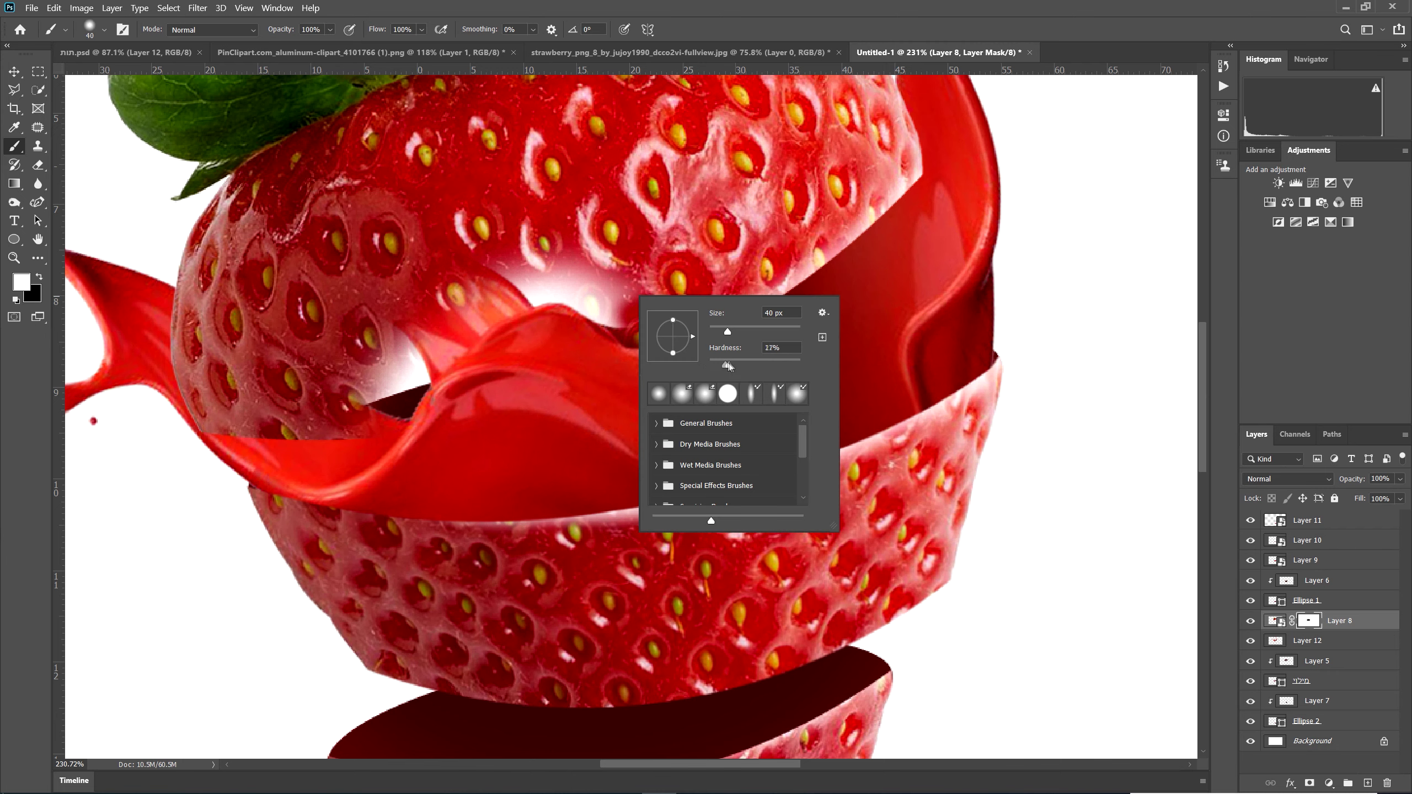
mouse_move(592, 270)
mouse_down()
mouse_move(632, 313)
mouse_move(571, 275)
mouse_move(610, 299)
mouse_move(547, 276)
mouse_move(462, 290)
mouse_move(384, 365)
mouse_move(393, 336)
mouse_move(372, 416)
mouse_move(429, 344)
mouse_move(530, 285)
mouse_up()
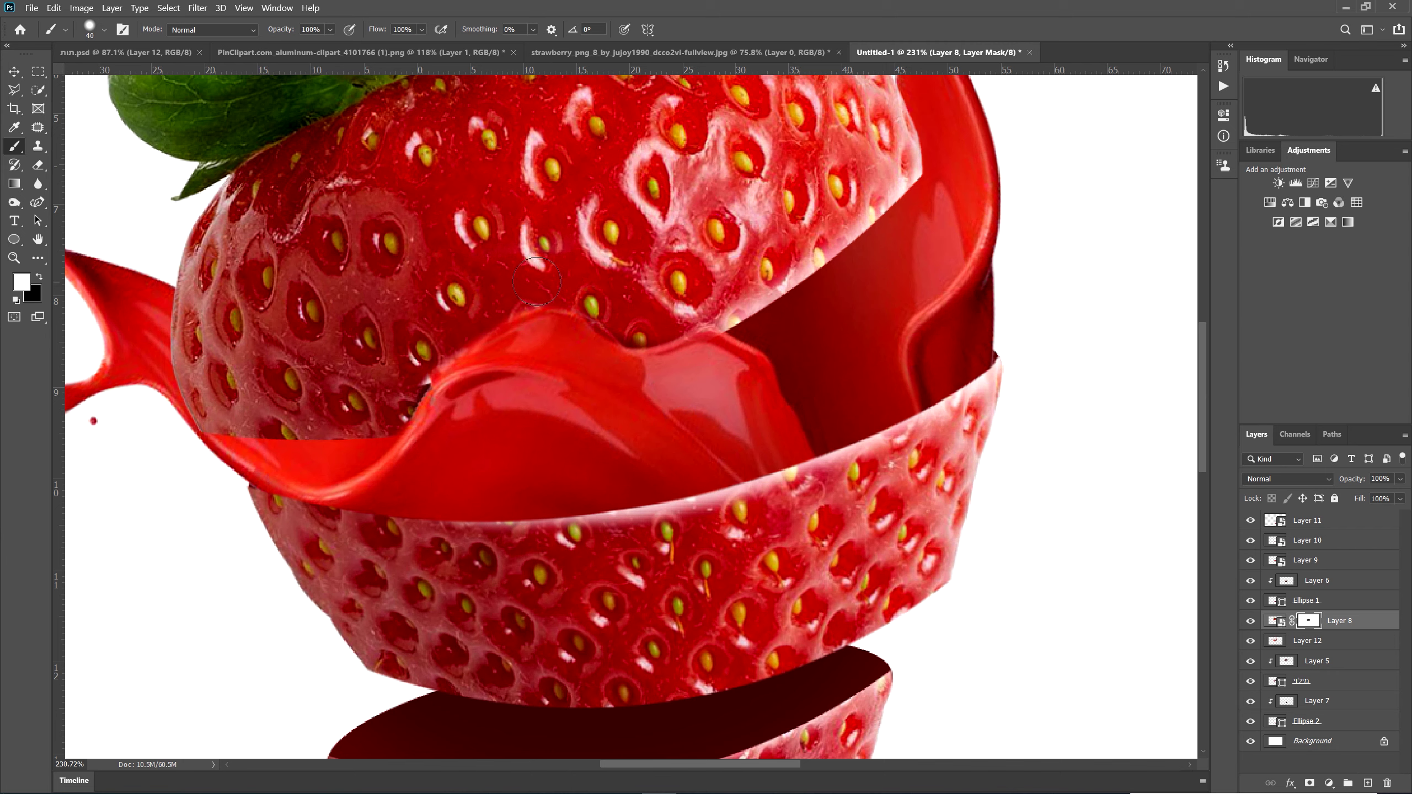
mouse_move(425, 344)
mouse_down()
mouse_move(389, 400)
mouse_move(421, 345)
mouse_move(407, 377)
mouse_move(542, 283)
mouse_move(629, 310)
mouse_move(698, 306)
mouse_move(748, 281)
mouse_move(725, 305)
mouse_up()
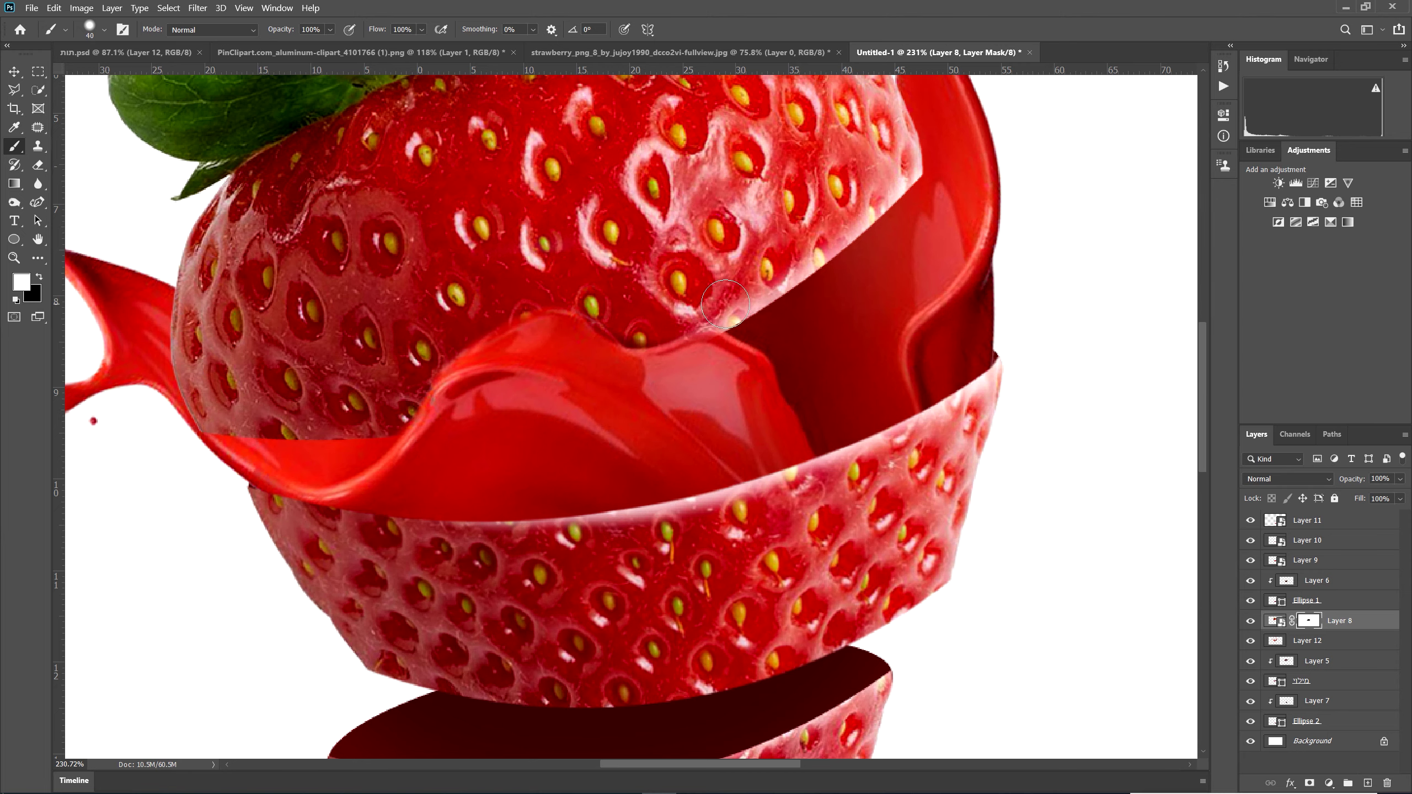
key(ctrl+0)
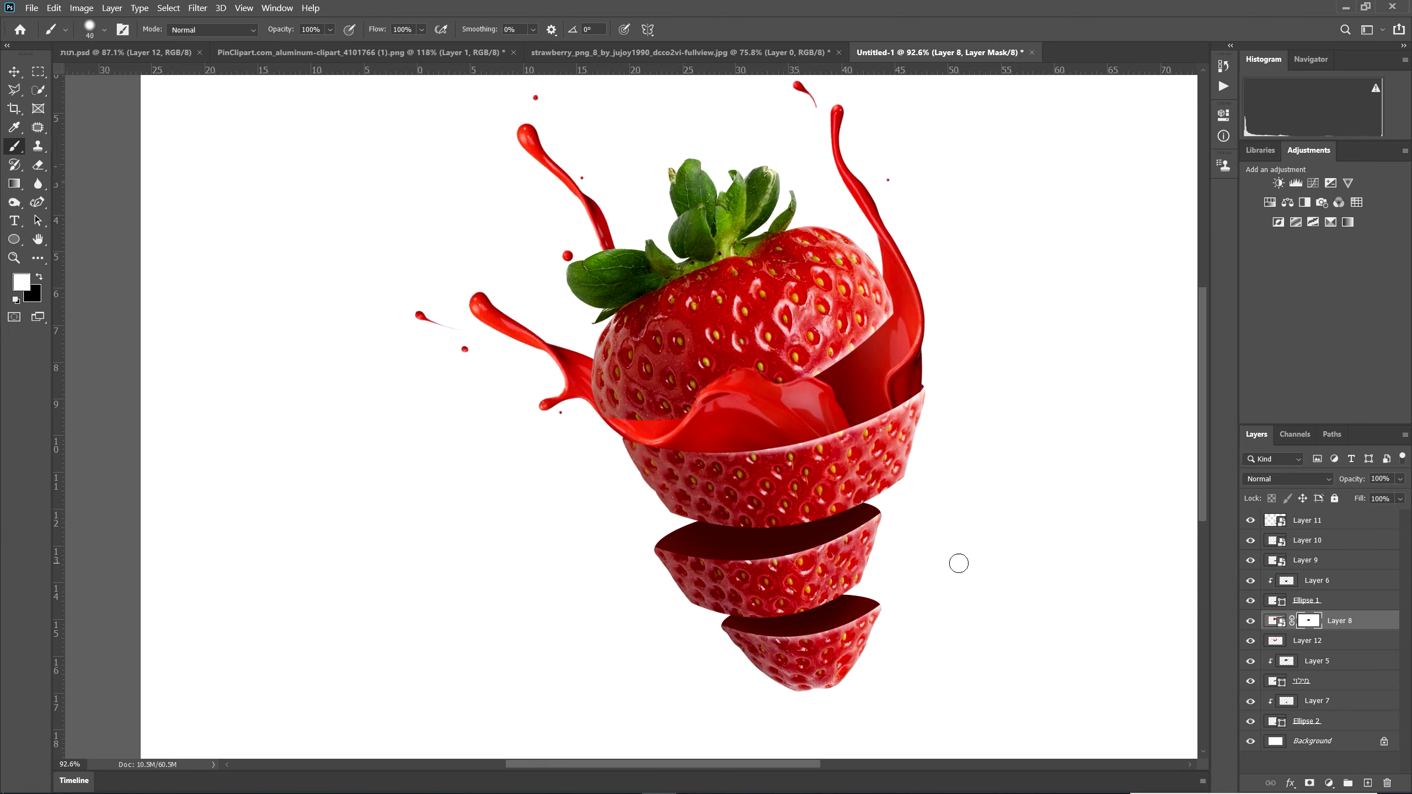
- Add a layer mask to the second slice and paint black over its left rim so the splash spills over the edge
scroll(703, 492, up, 6)
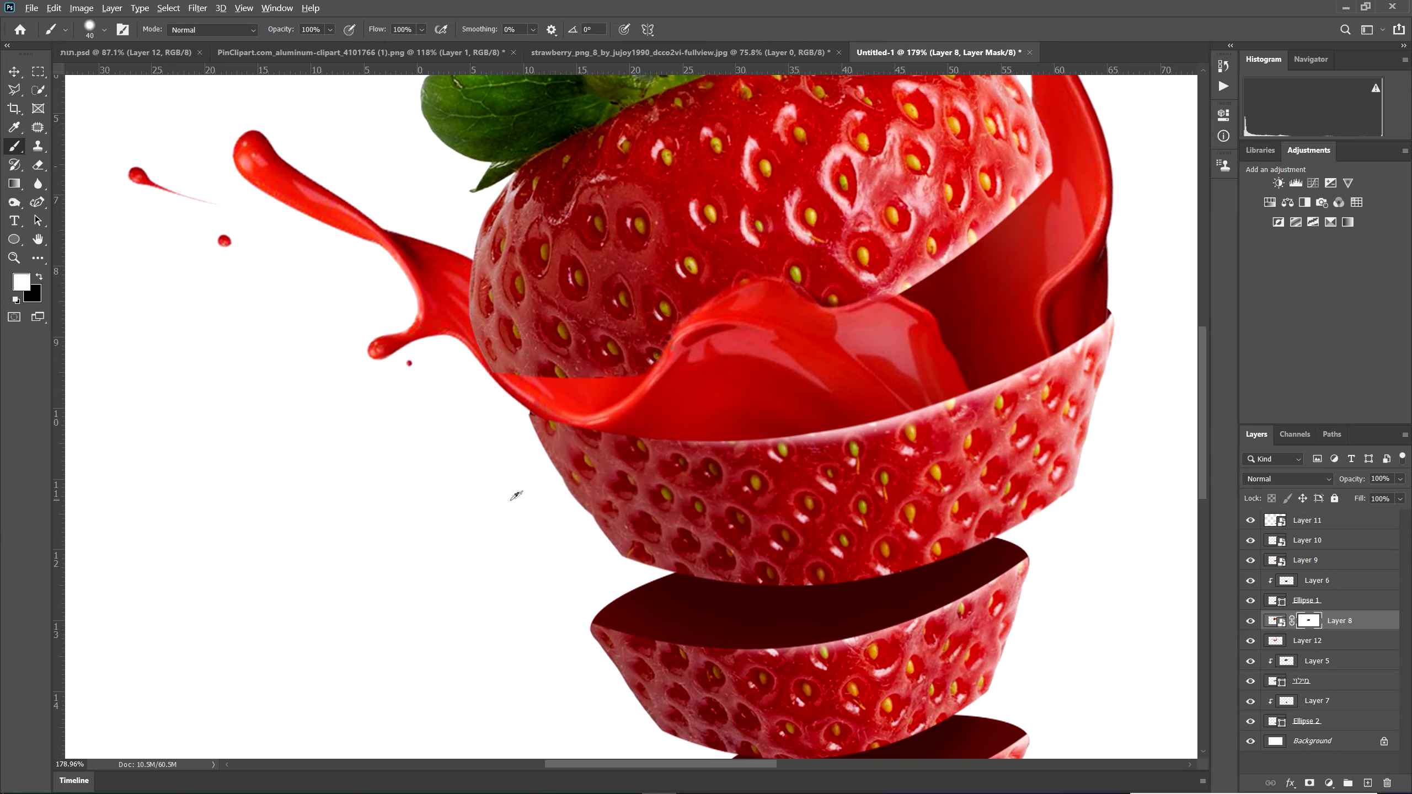
scroll(552, 494, up, 4)
ctrl+click(661, 459)
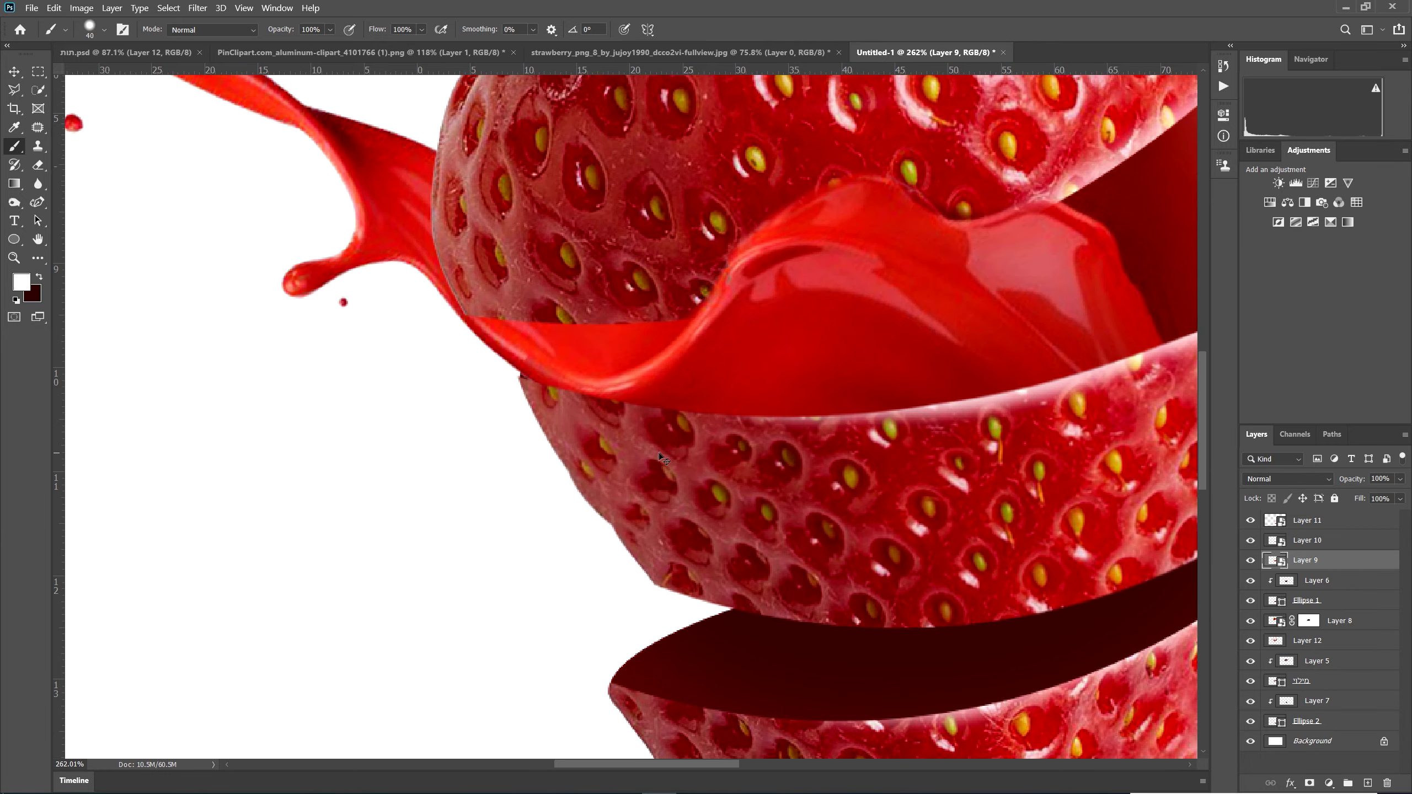
click(1310, 783)
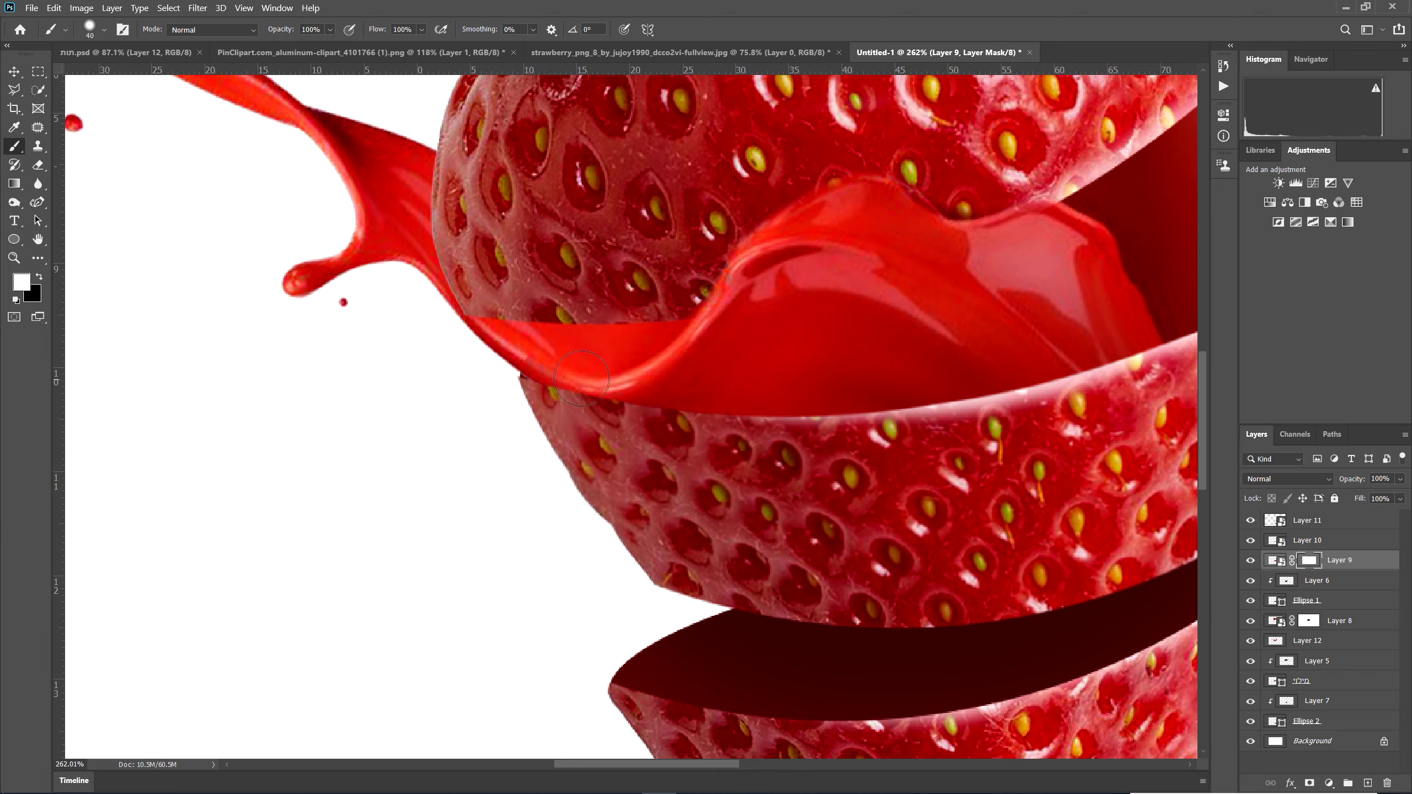
click(39, 276)
drag(541, 361, 597, 381)
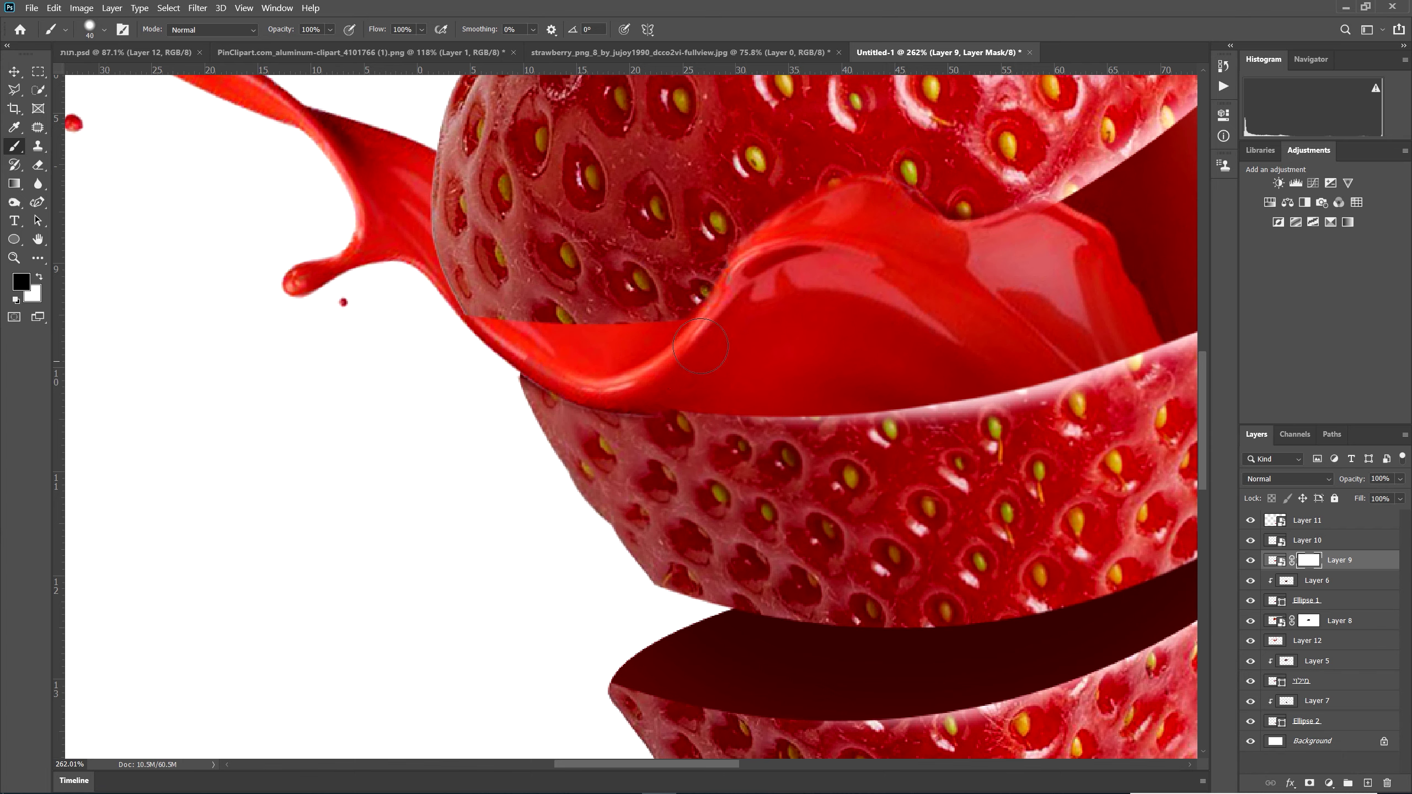
drag(630, 386, 547, 364)
- Paint white with a much smaller brush on the second slice's mask to restore the skin along the splash's lower edge
scroll(641, 395, up, 2)
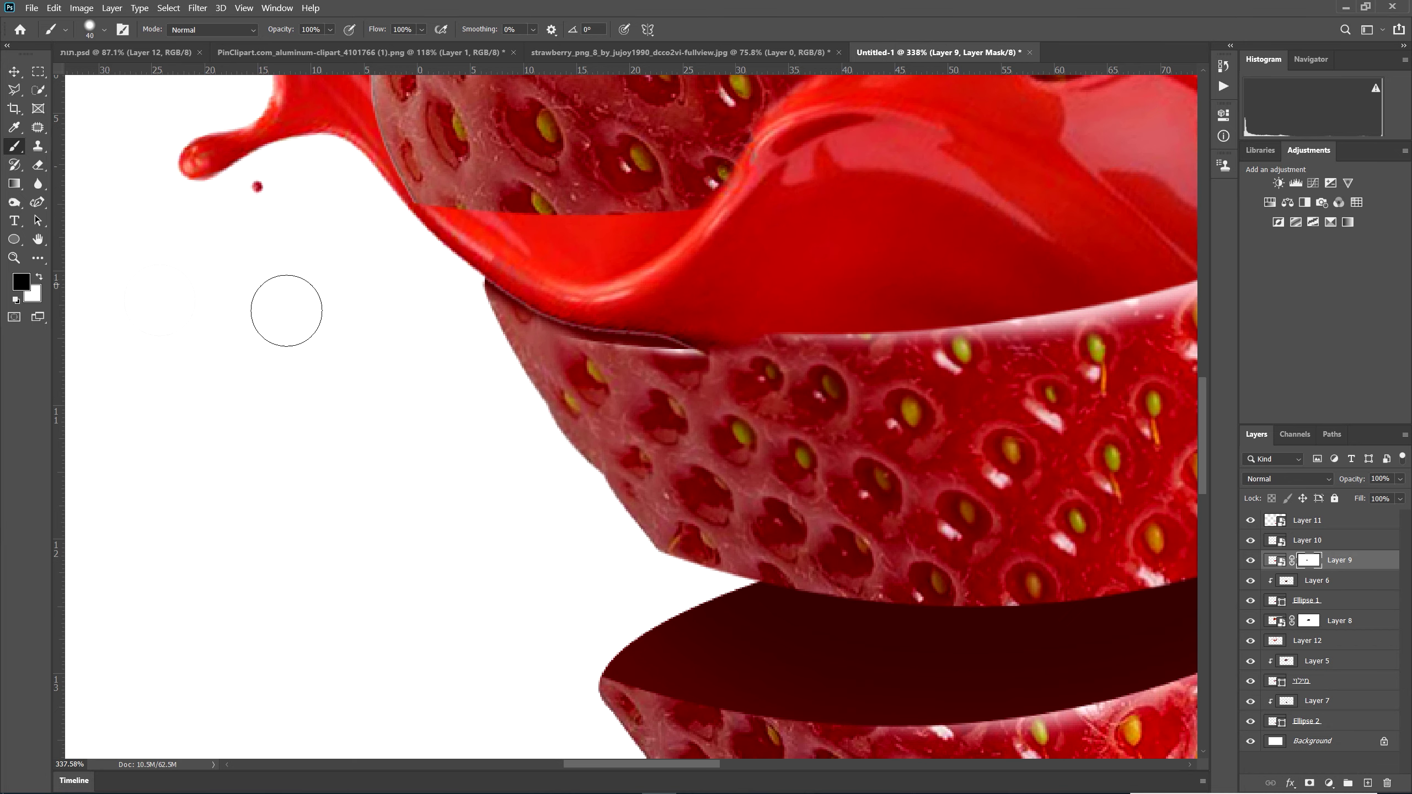
click(39, 276)
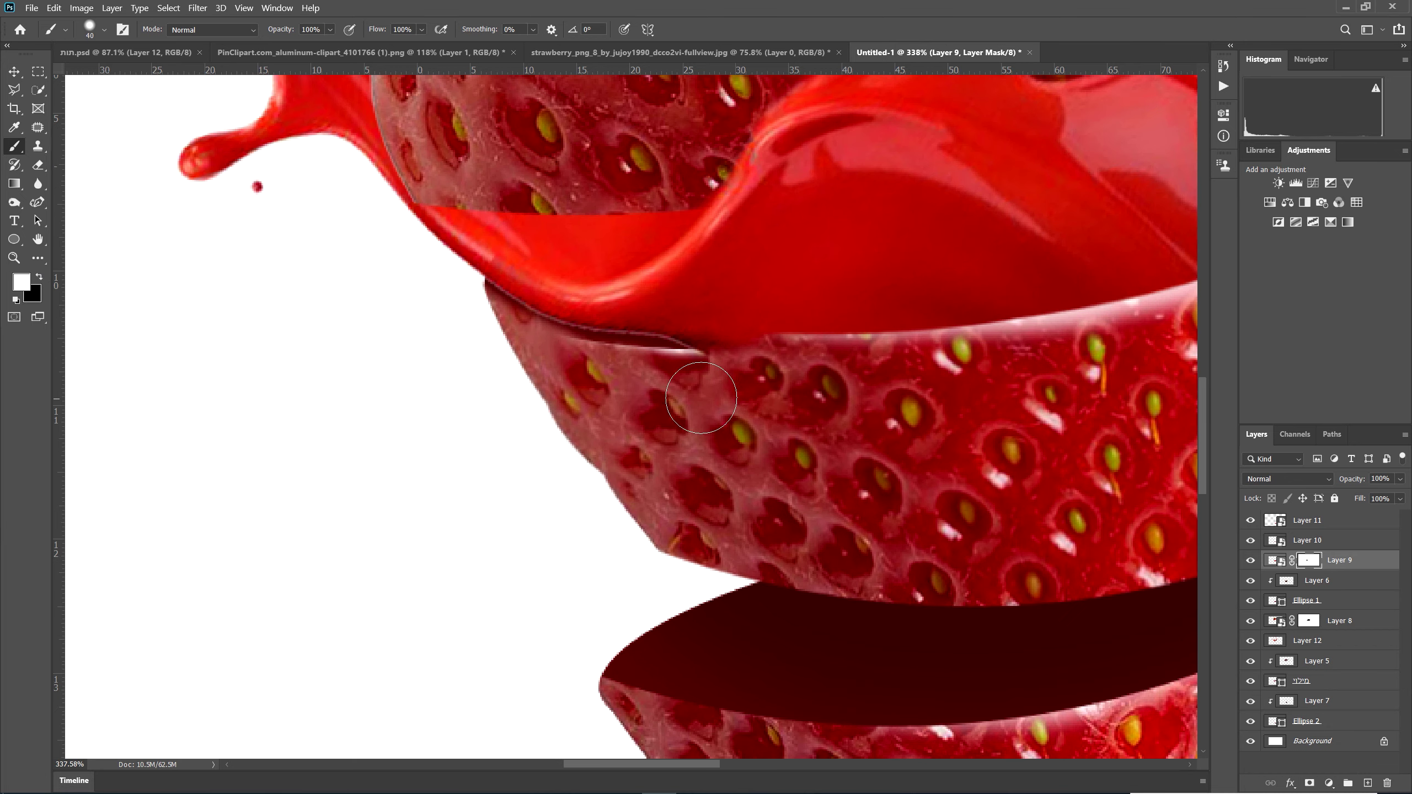
key(bracketleft)
key(bracketleft)
key(bracketleft)
key(bracketleft)
mouse_move(706, 350)
mouse_down()
mouse_move(622, 353)
mouse_move(562, 333)
mouse_up()
scroll(578, 356, down, 4)
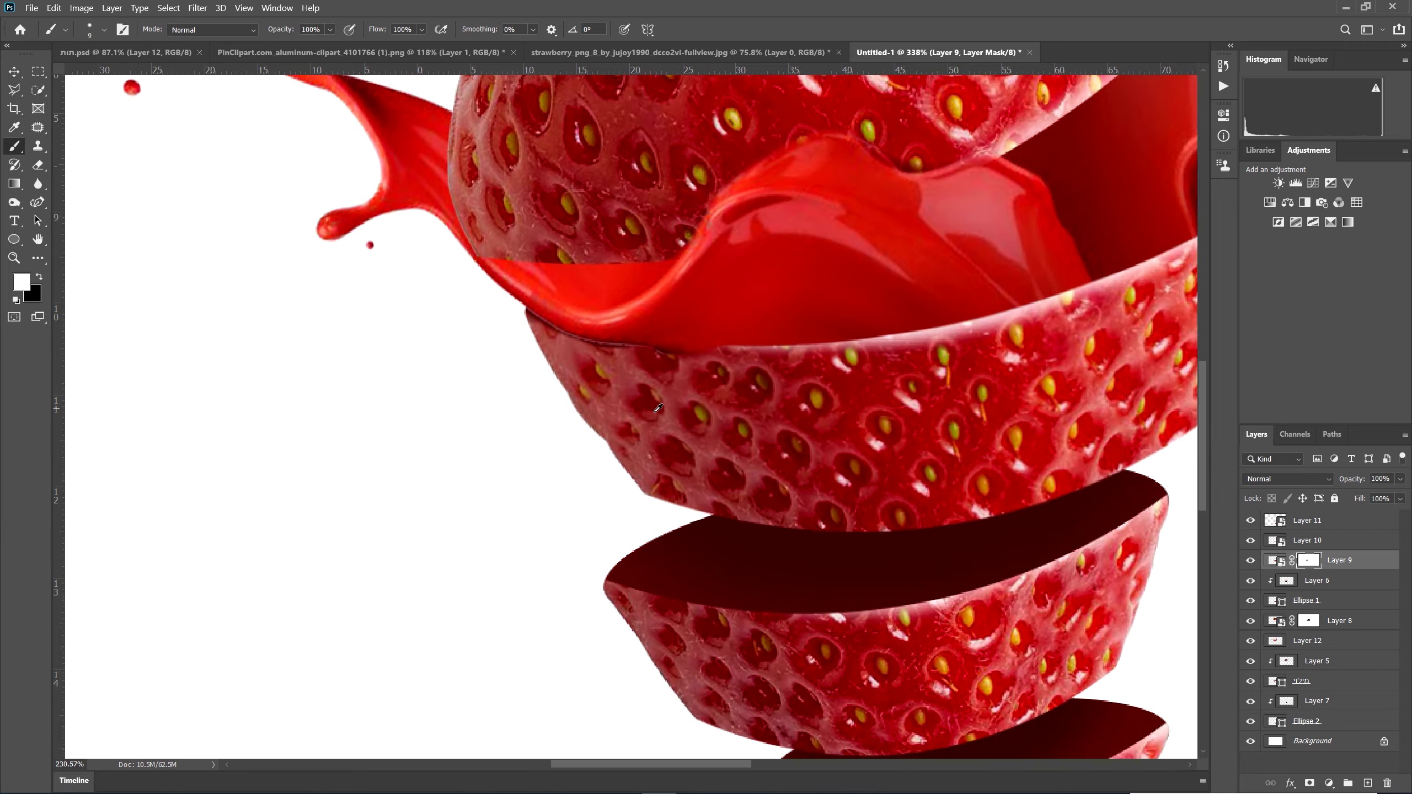
scroll(604, 223, down, 8)
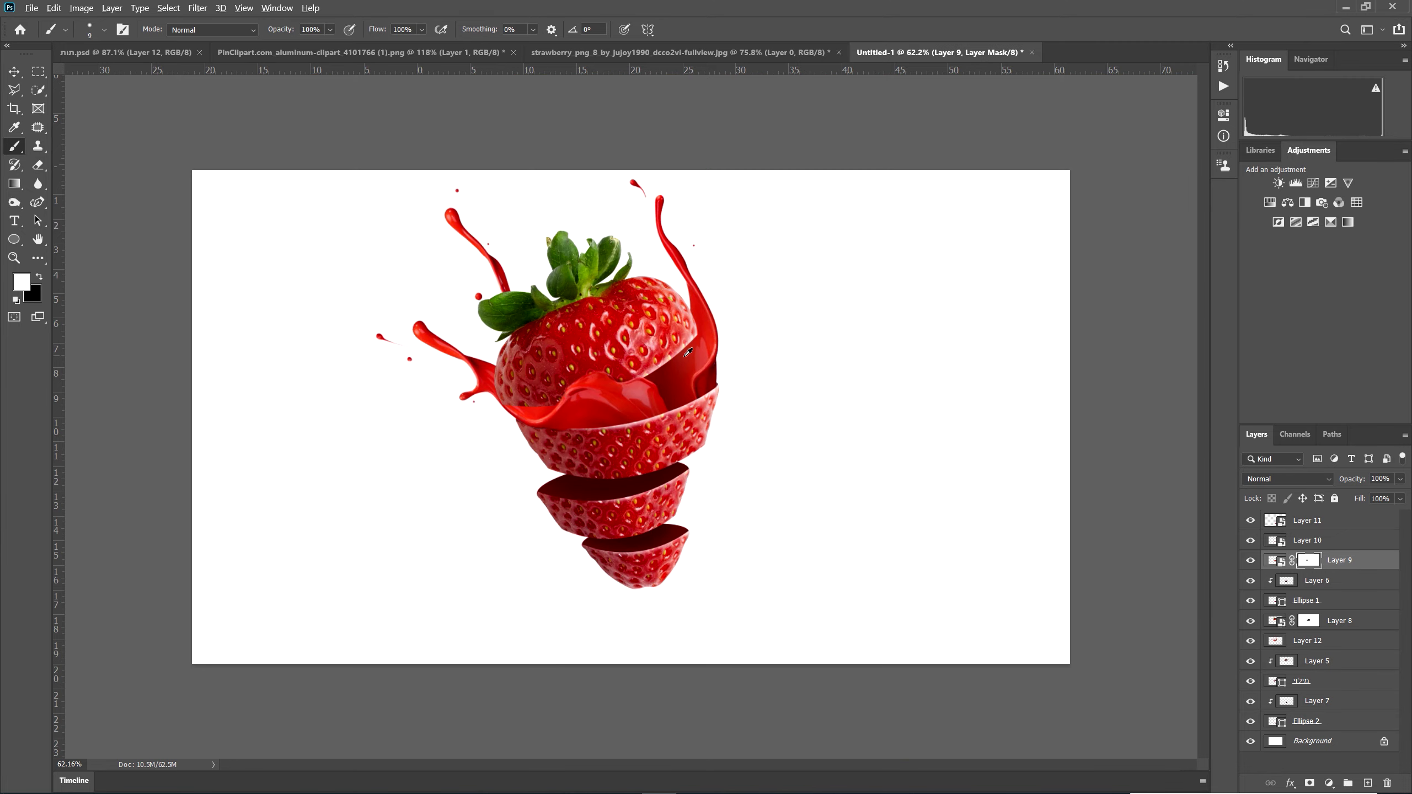
- Create a new layer clipped to the top piece's Layer 8 and ready the Brush with dark red #3b0302 as foreground colour
scroll(641, 381, up, 6)
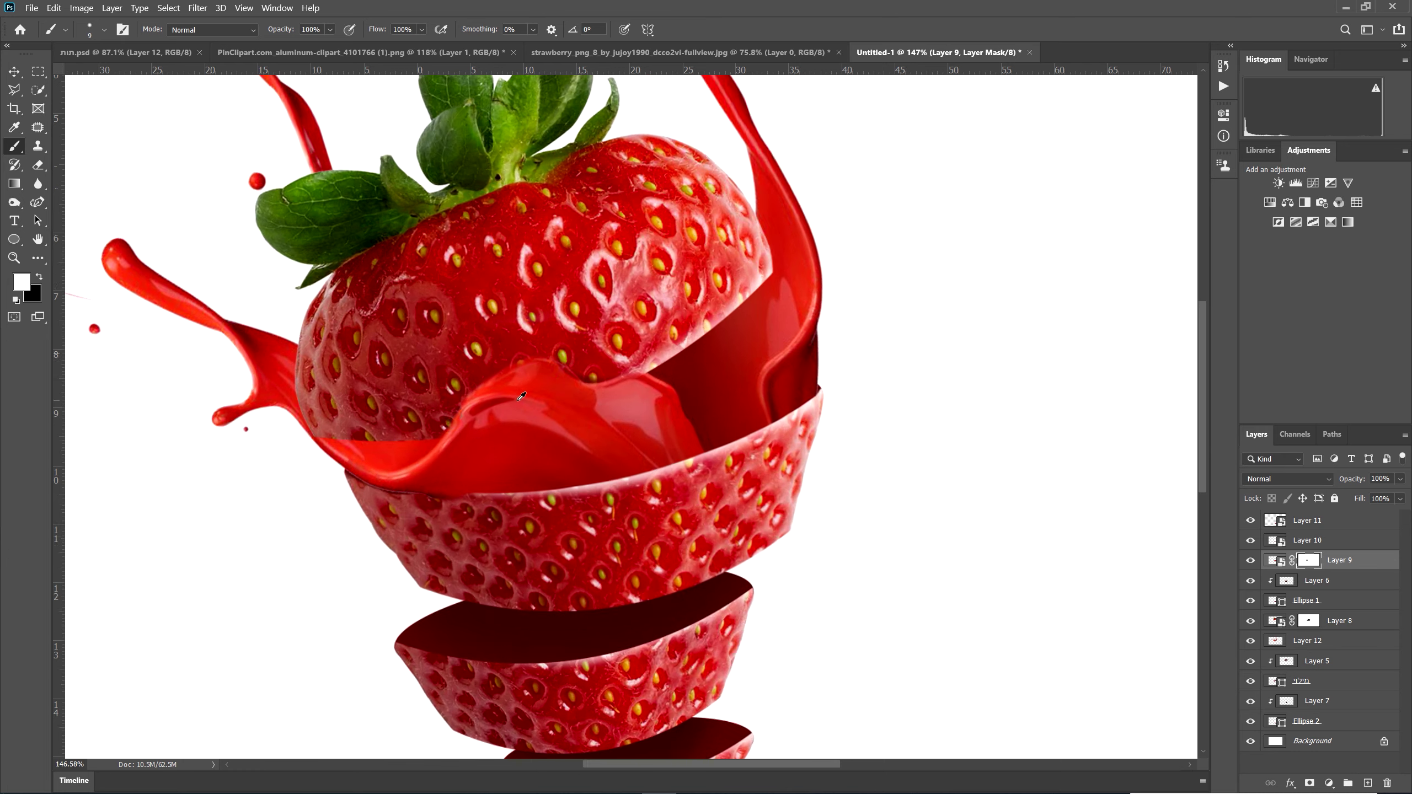
scroll(521, 396, up, 1)
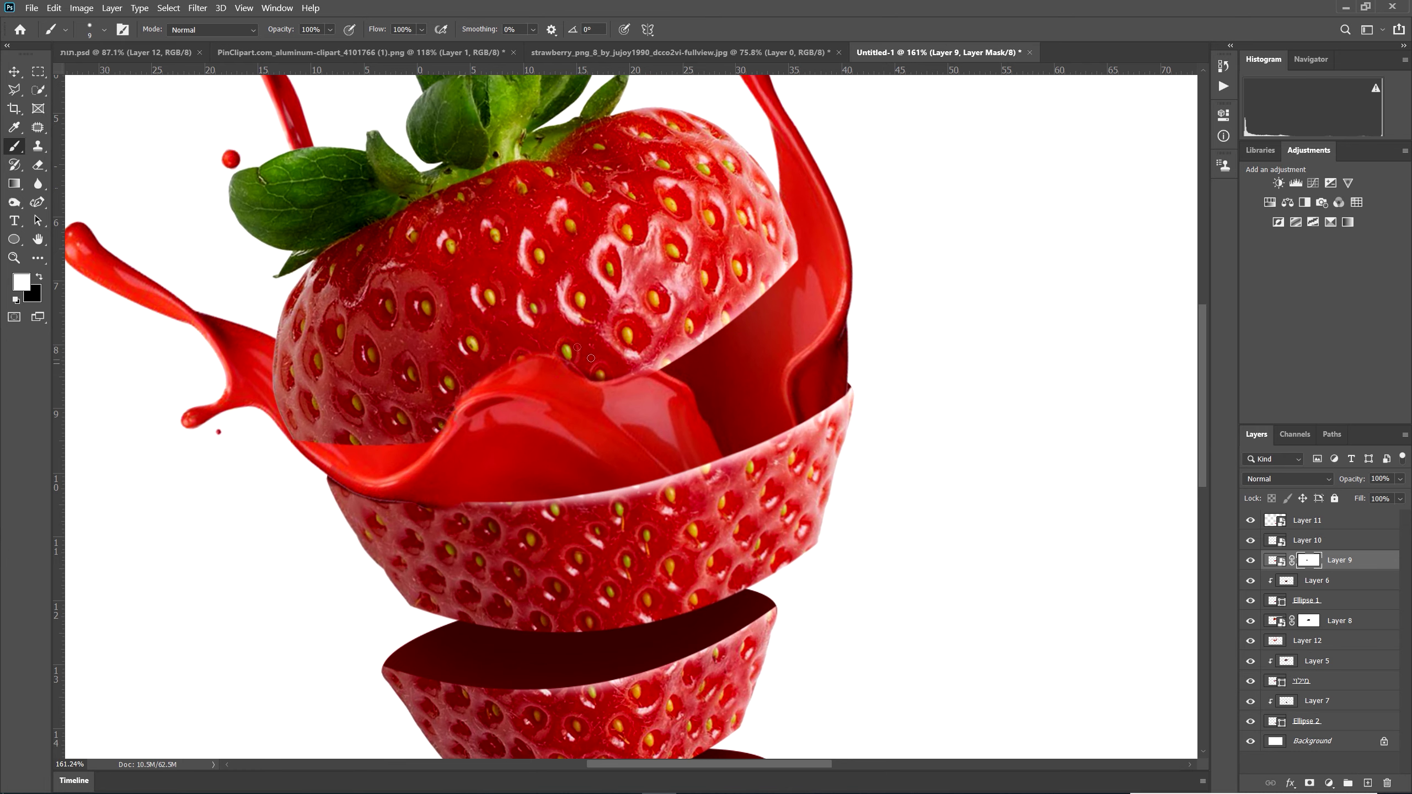
click(1274, 620)
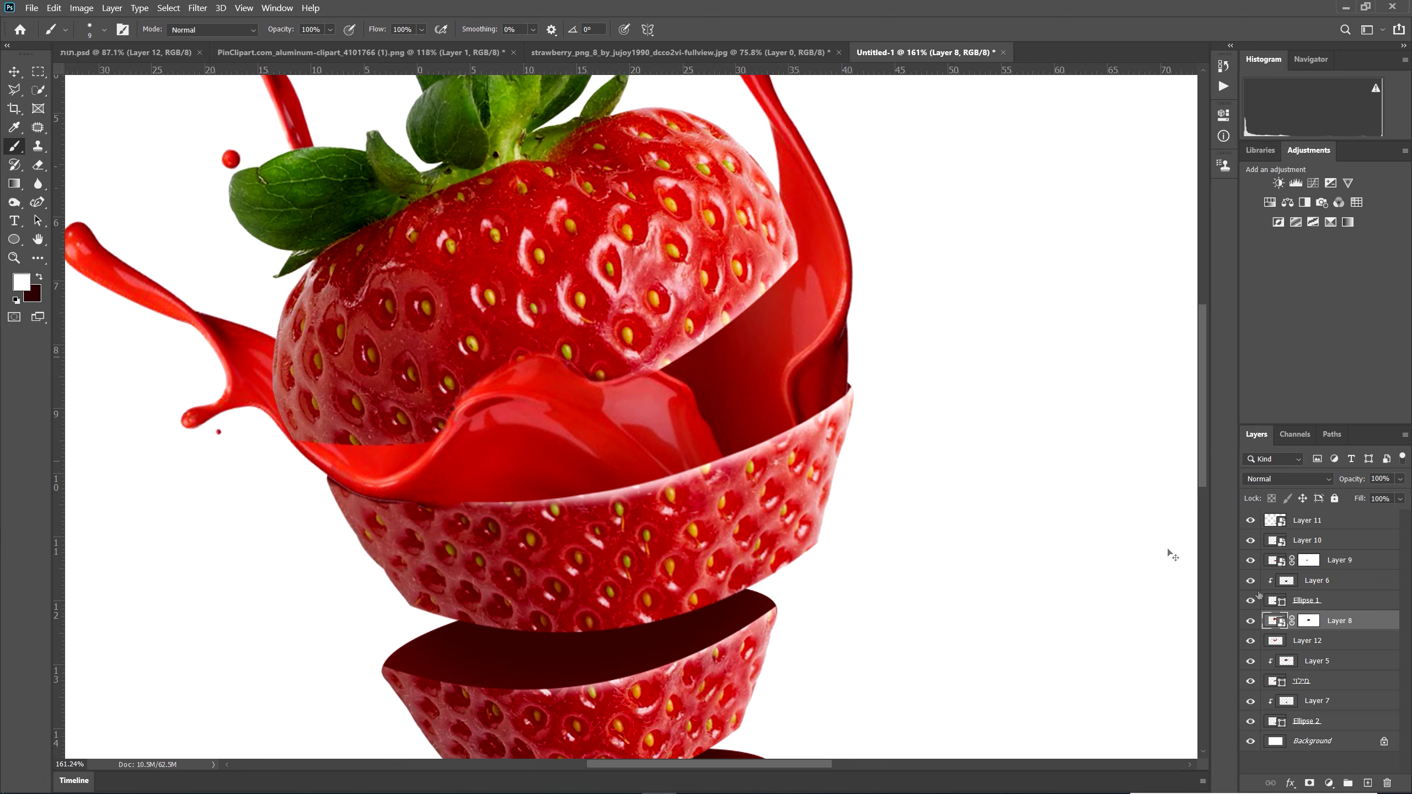
click(1367, 783)
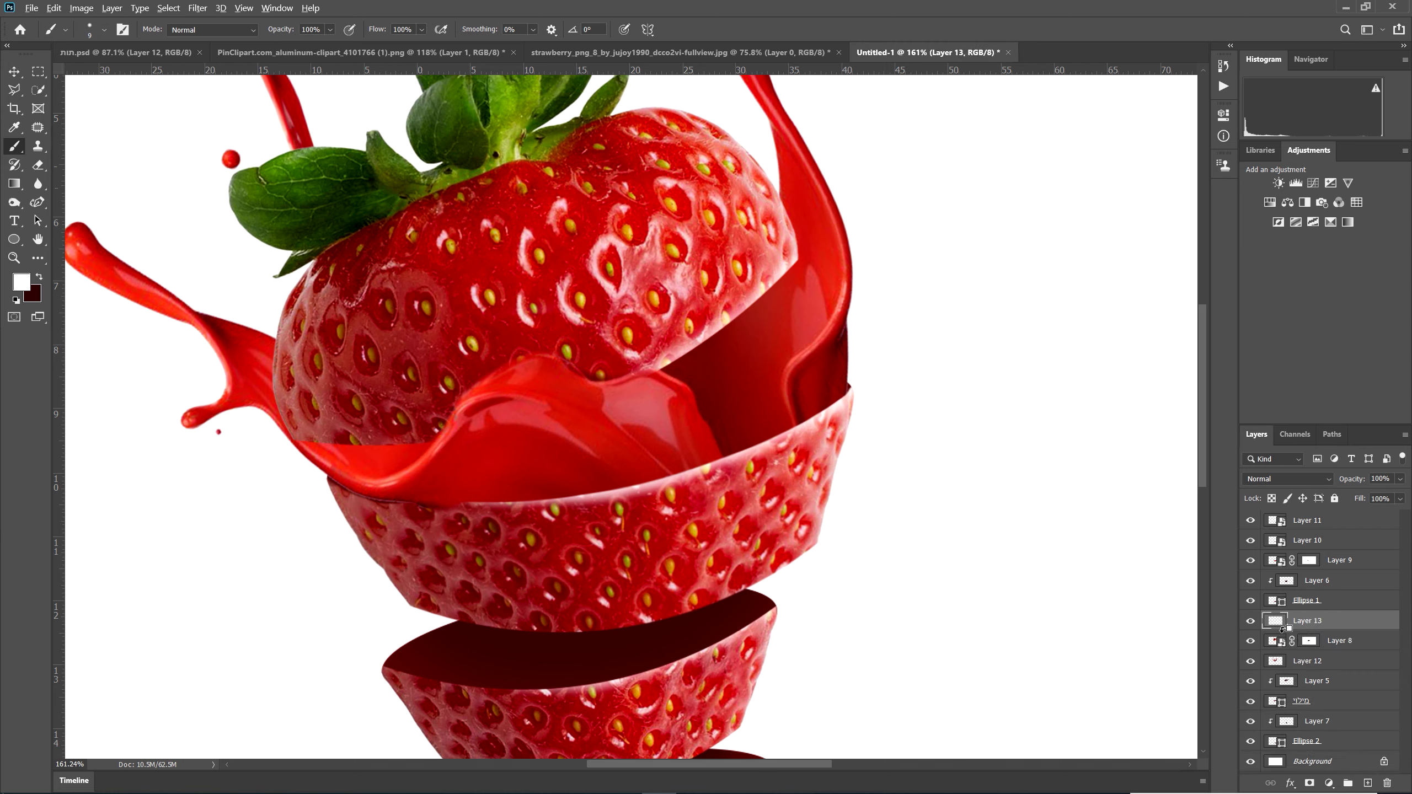
alt+click(1279, 626)
click(39, 278)
click(22, 282)
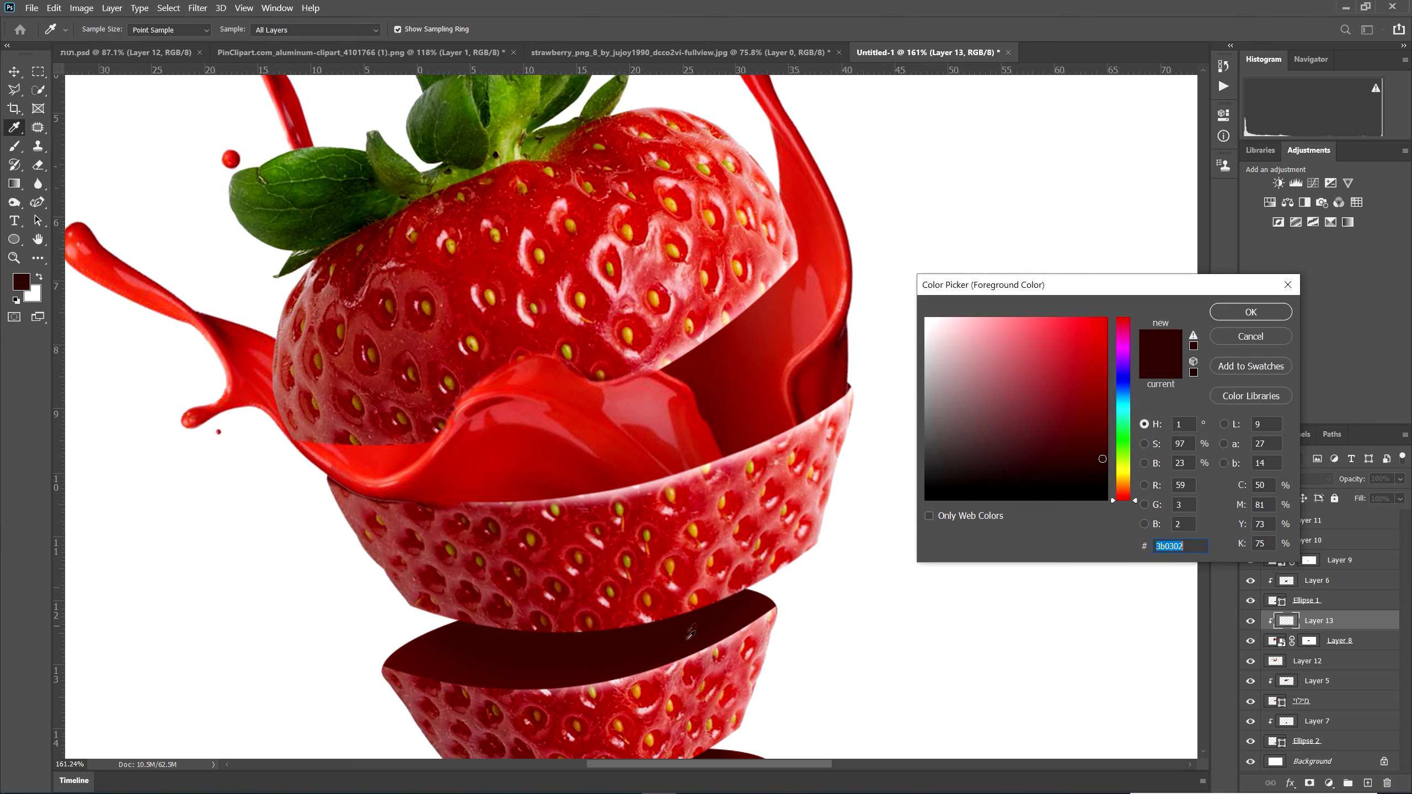
key(Return)
key(b)
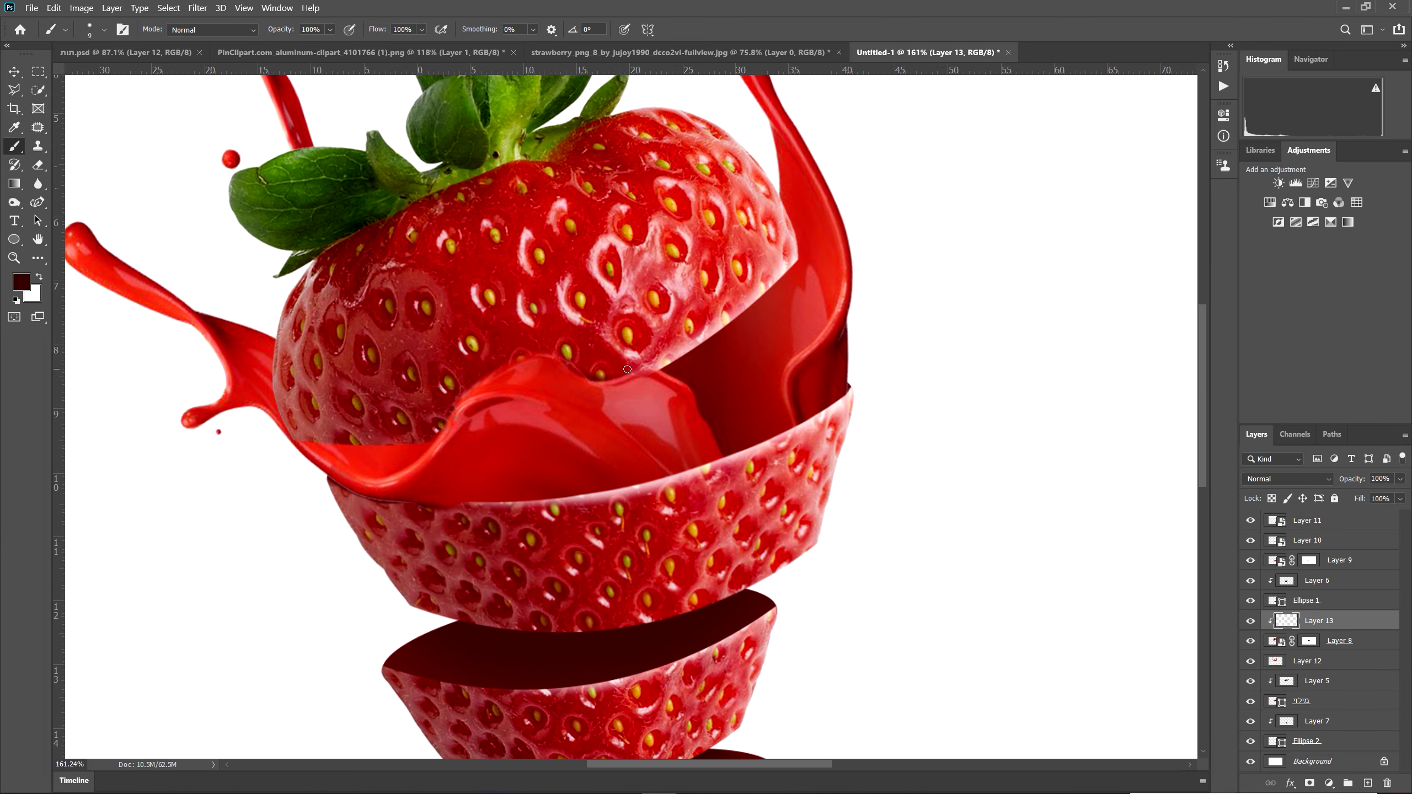
- Enlarge the brush to 80 px, adjust its hardness, and paint a dark shadow on the top piece along the splash's upper edge
key(bracketright)
key(bracketright)
key(bracketright)
key(bracketright)
key(bracketright)
key(bracketright)
key(bracketright)
right_click(618, 351)
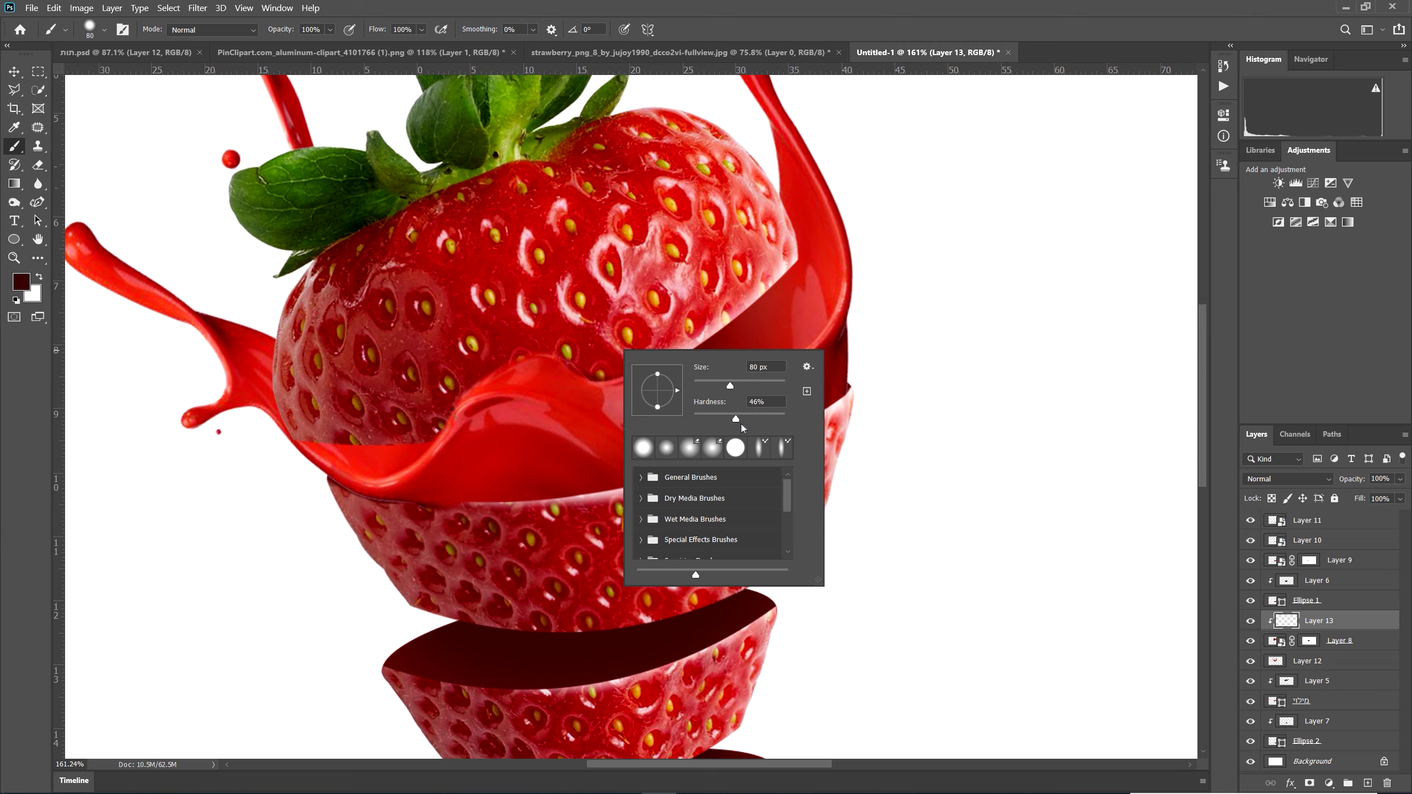
key(Tab)
key(Return)
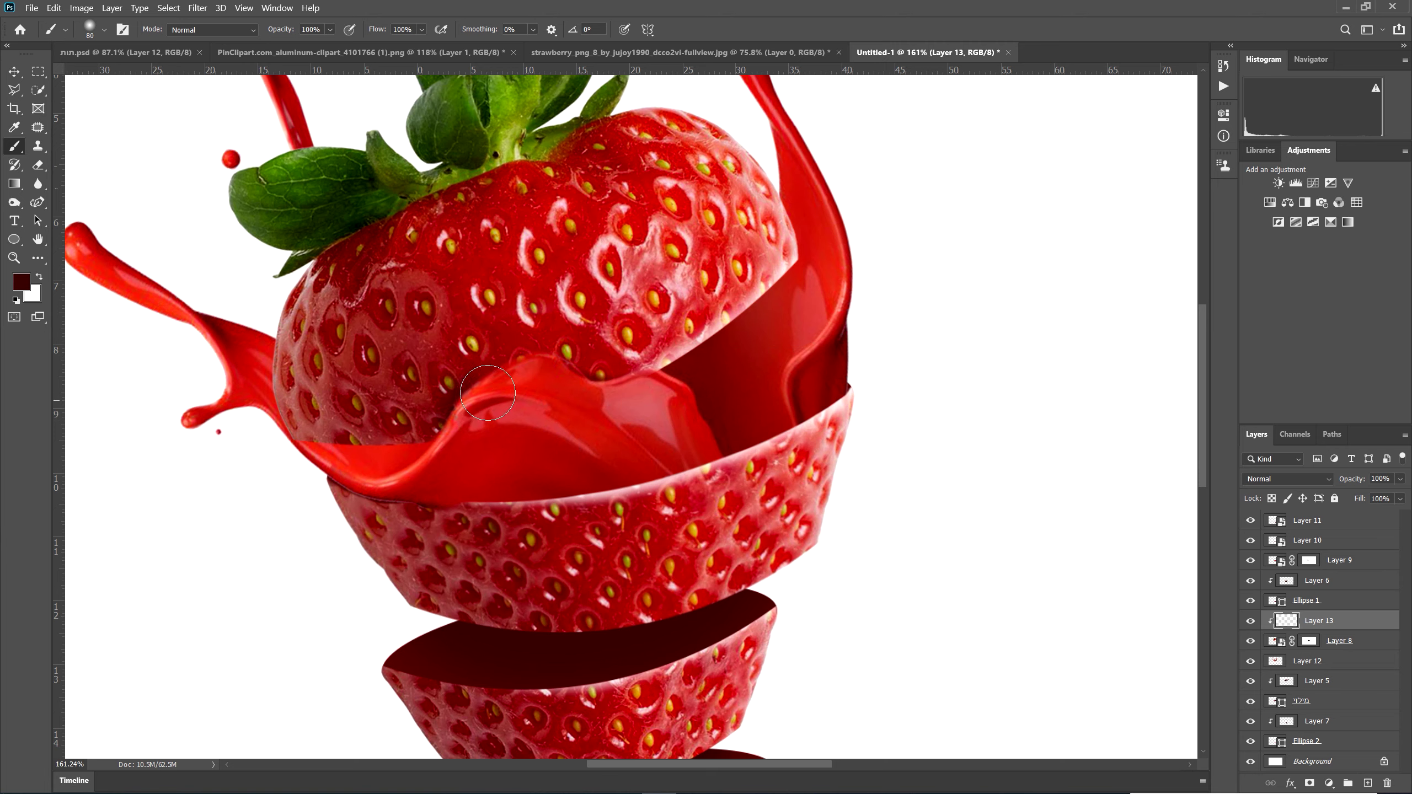
mouse_move(580, 385)
mouse_down()
mouse_move(639, 378)
mouse_move(667, 406)
mouse_move(650, 389)
mouse_move(512, 384)
mouse_move(433, 428)
mouse_move(612, 378)
mouse_move(497, 375)
mouse_move(555, 356)
mouse_move(667, 361)
mouse_up()
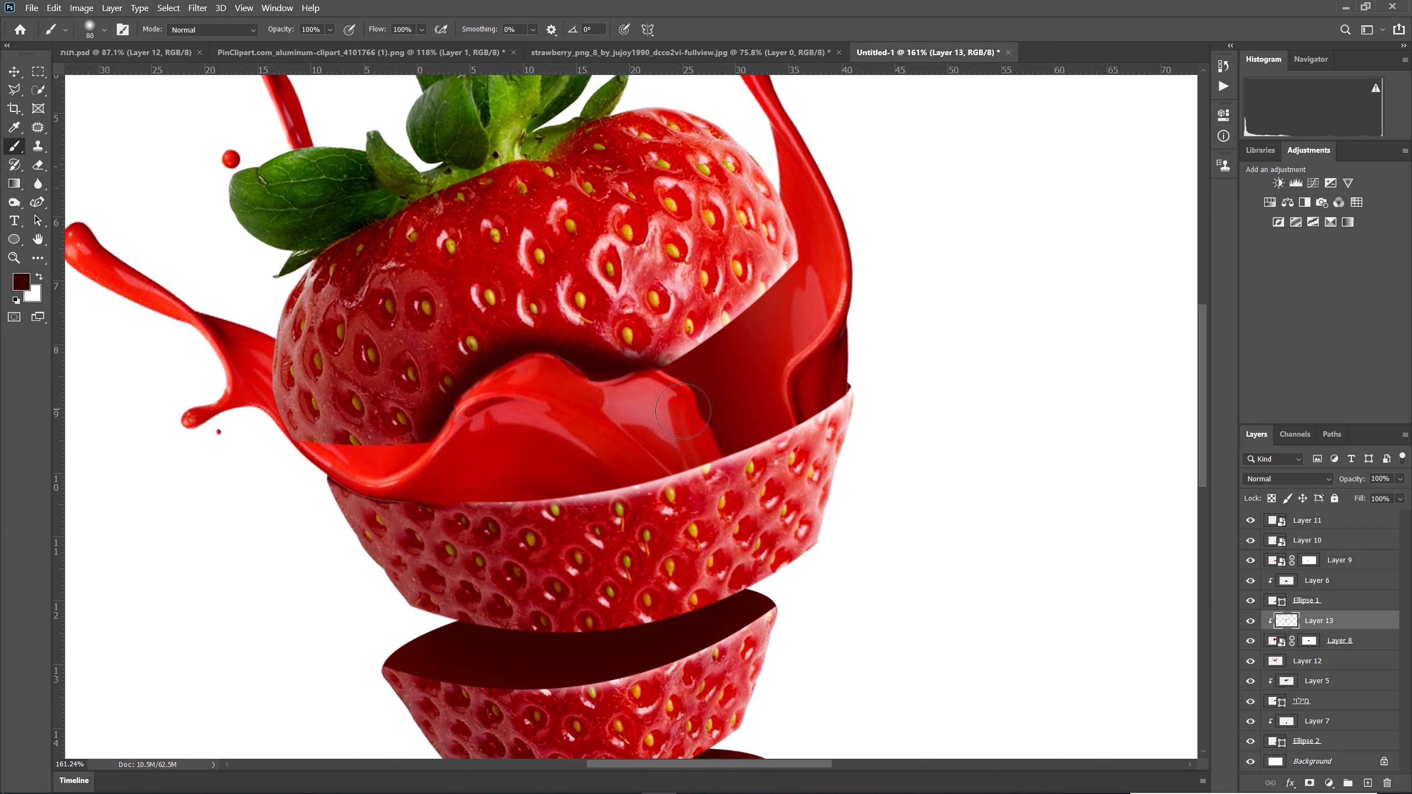
- Lower the shadow layer's opacity to 43% and extend the shadow over the top piece's lower left side
drag(1349, 482, 1317, 482)
scroll(602, 528, down, 5)
scroll(603, 528, down, 2)
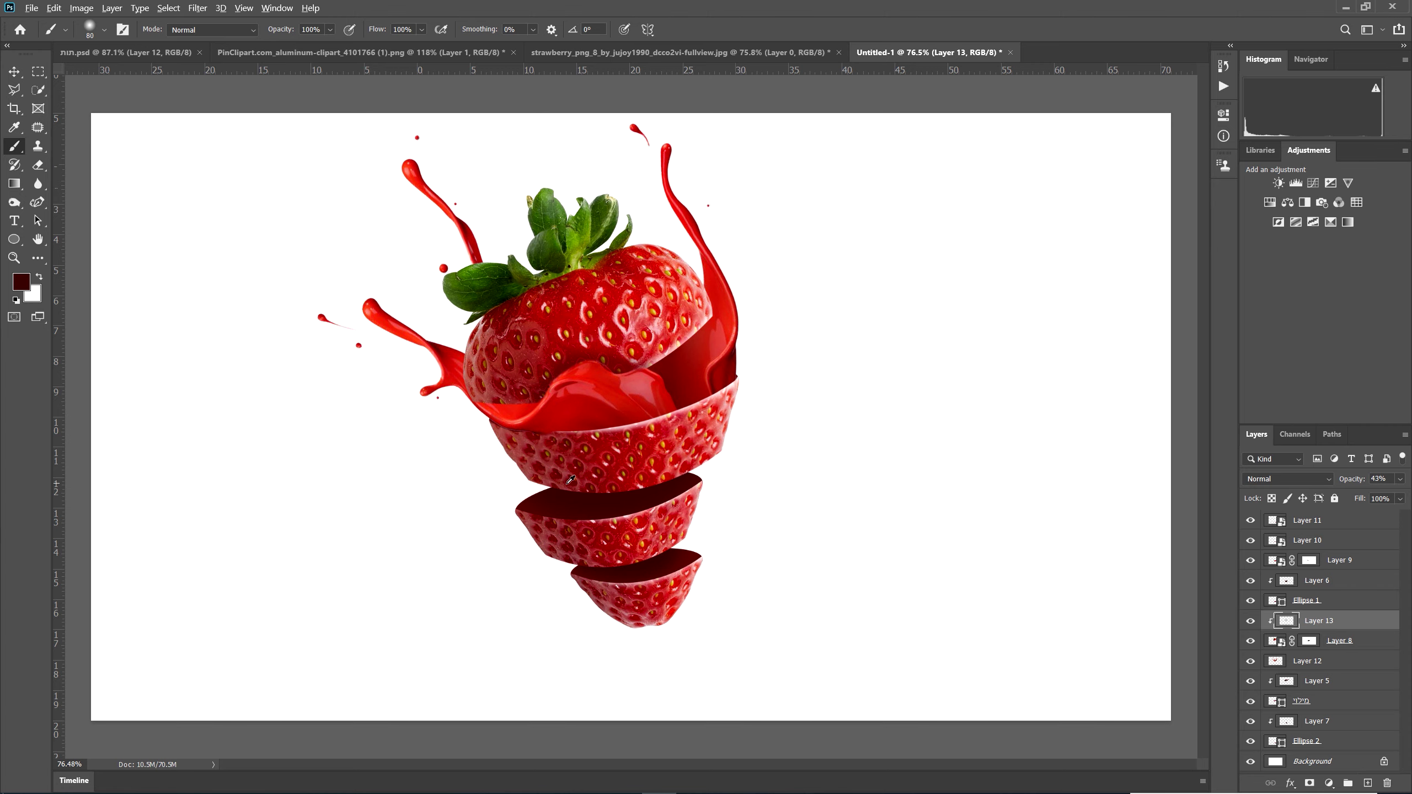
scroll(570, 479, up, 3)
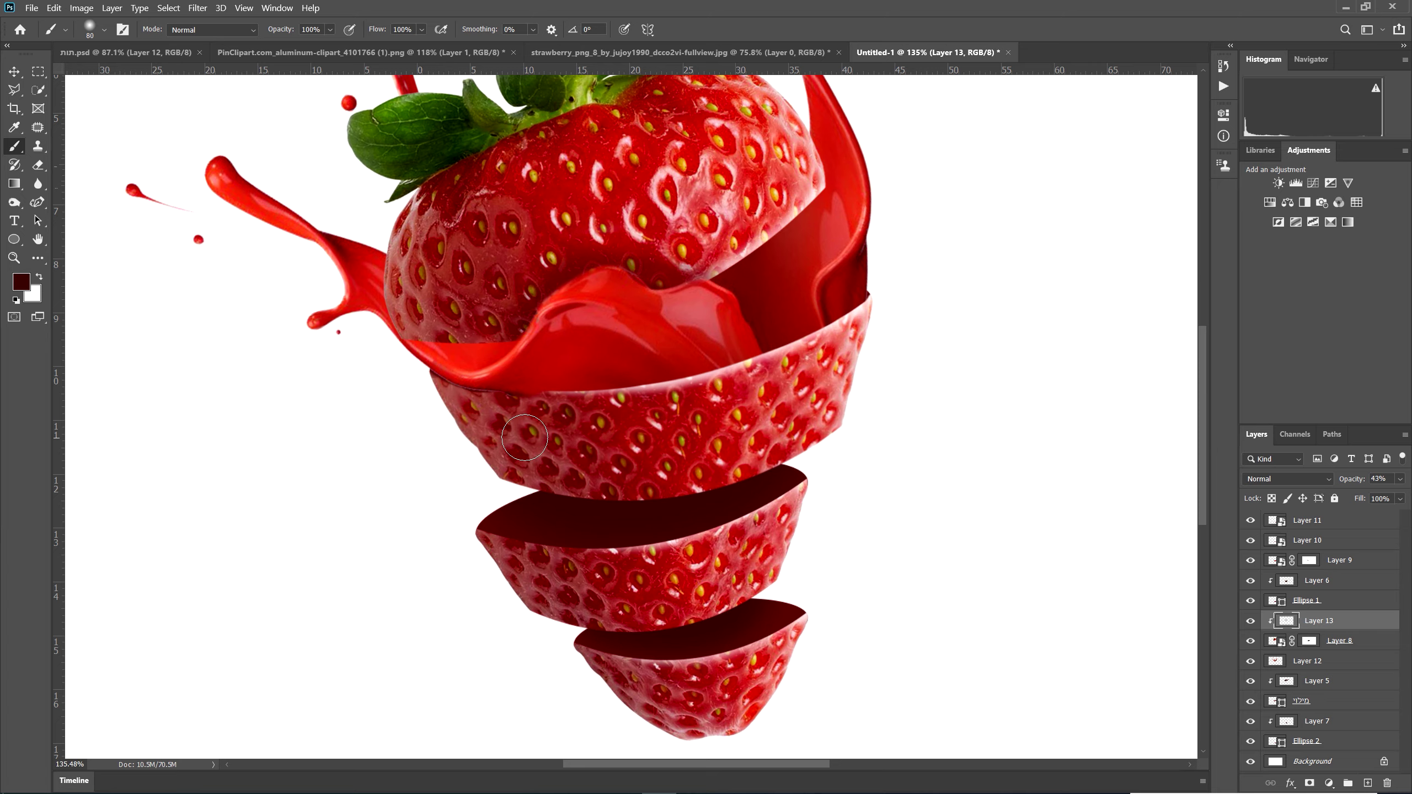
scroll(561, 389, up, 4)
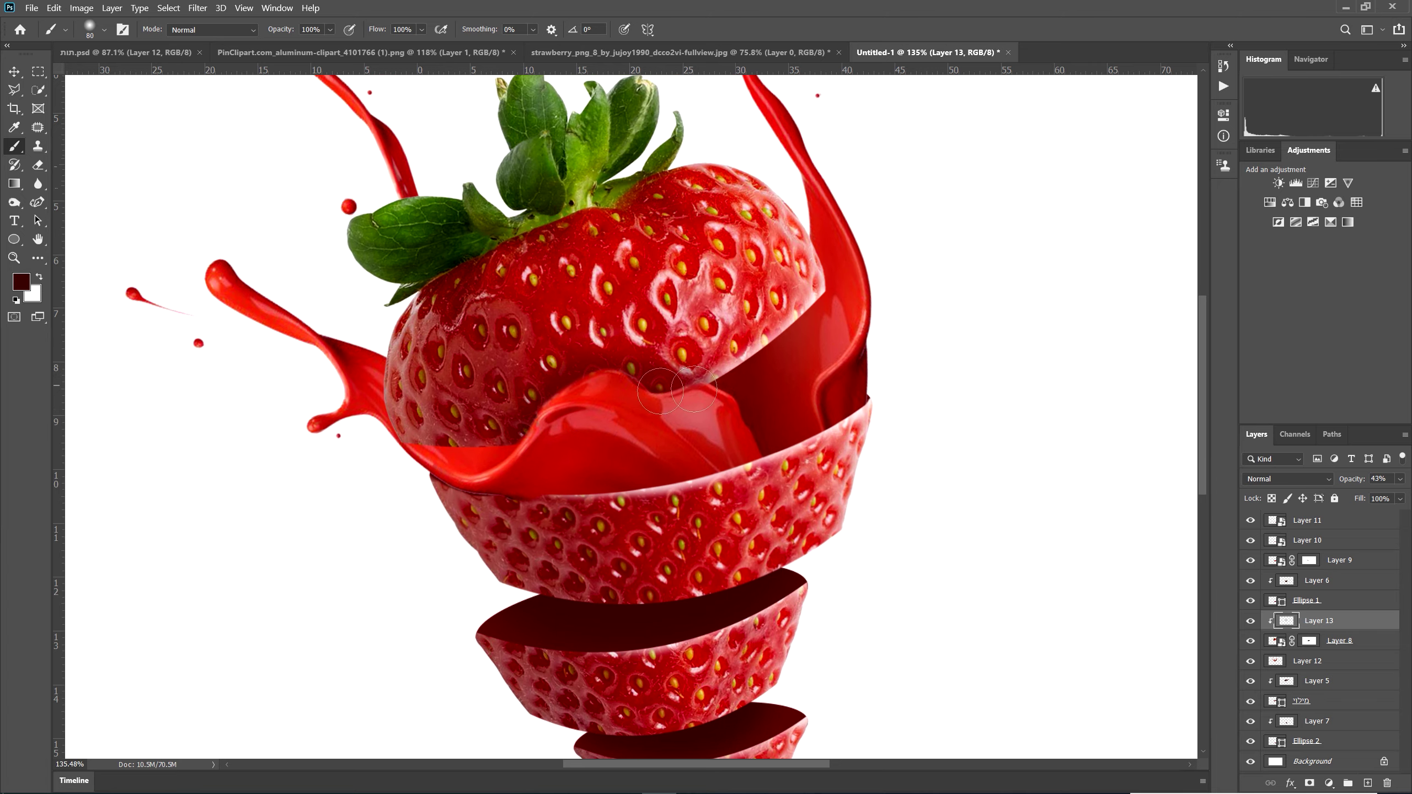
scroll(505, 542, down, 2)
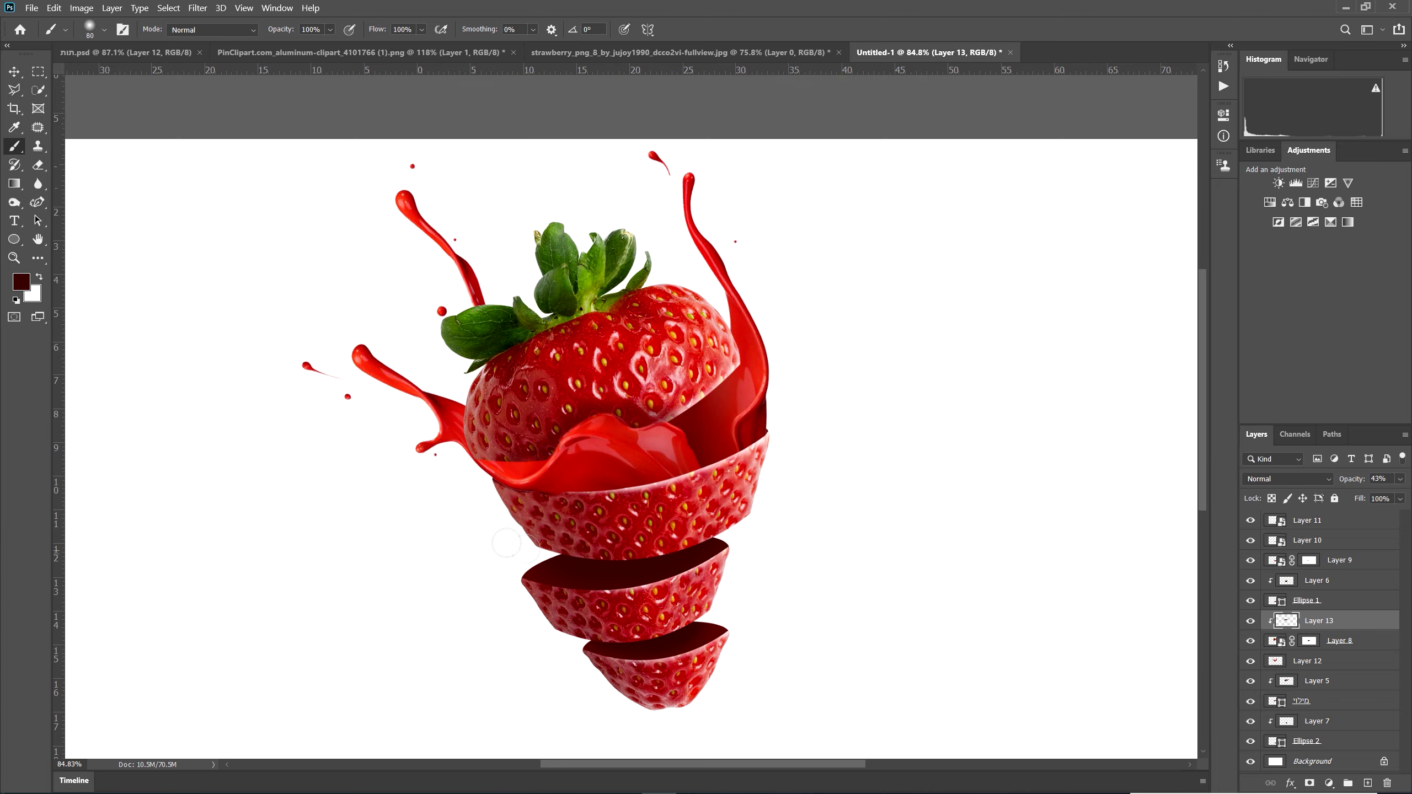
scroll(467, 419, up, 4)
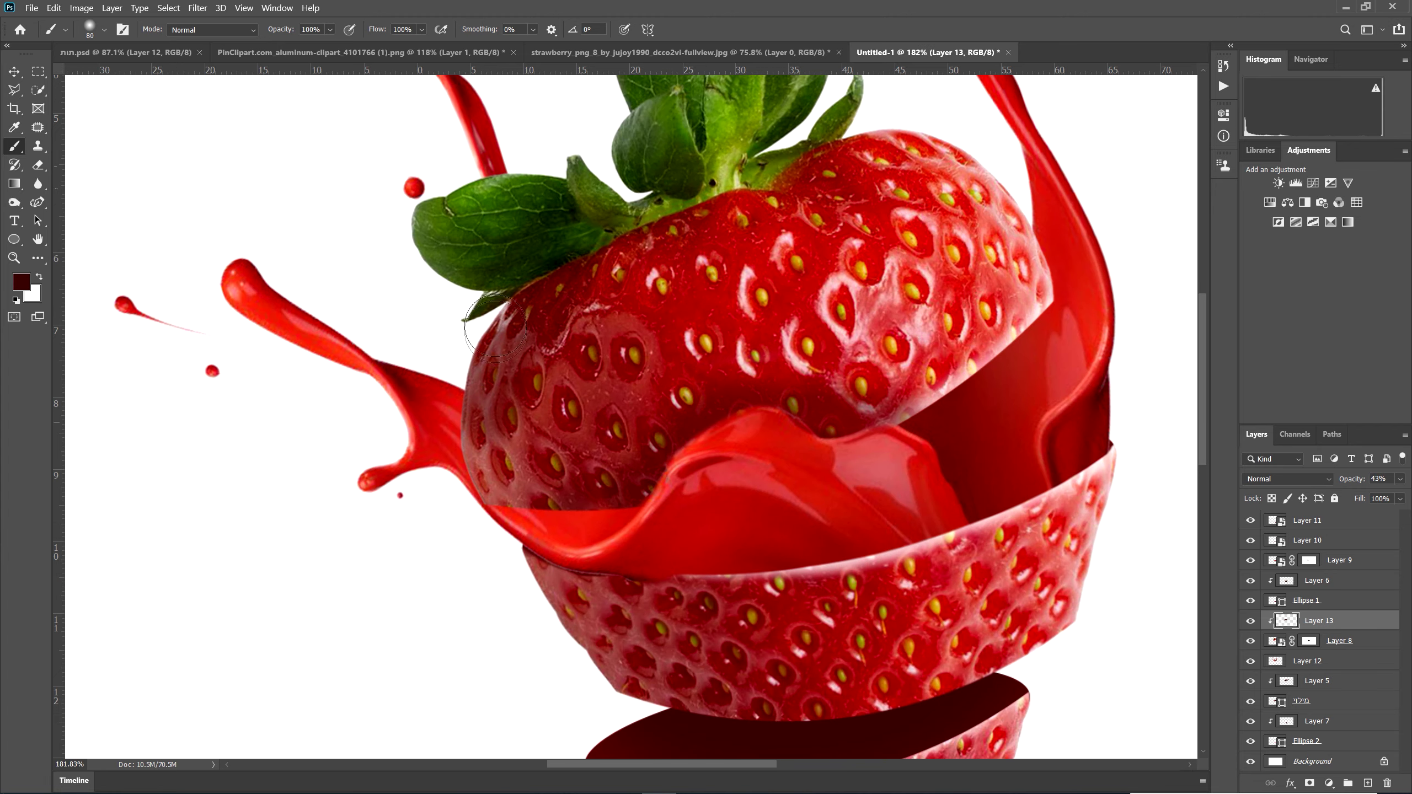
mouse_move(486, 439)
mouse_down()
mouse_move(478, 481)
mouse_move(464, 386)
mouse_move(479, 456)
mouse_move(514, 485)
mouse_move(460, 406)
mouse_move(542, 470)
mouse_up()
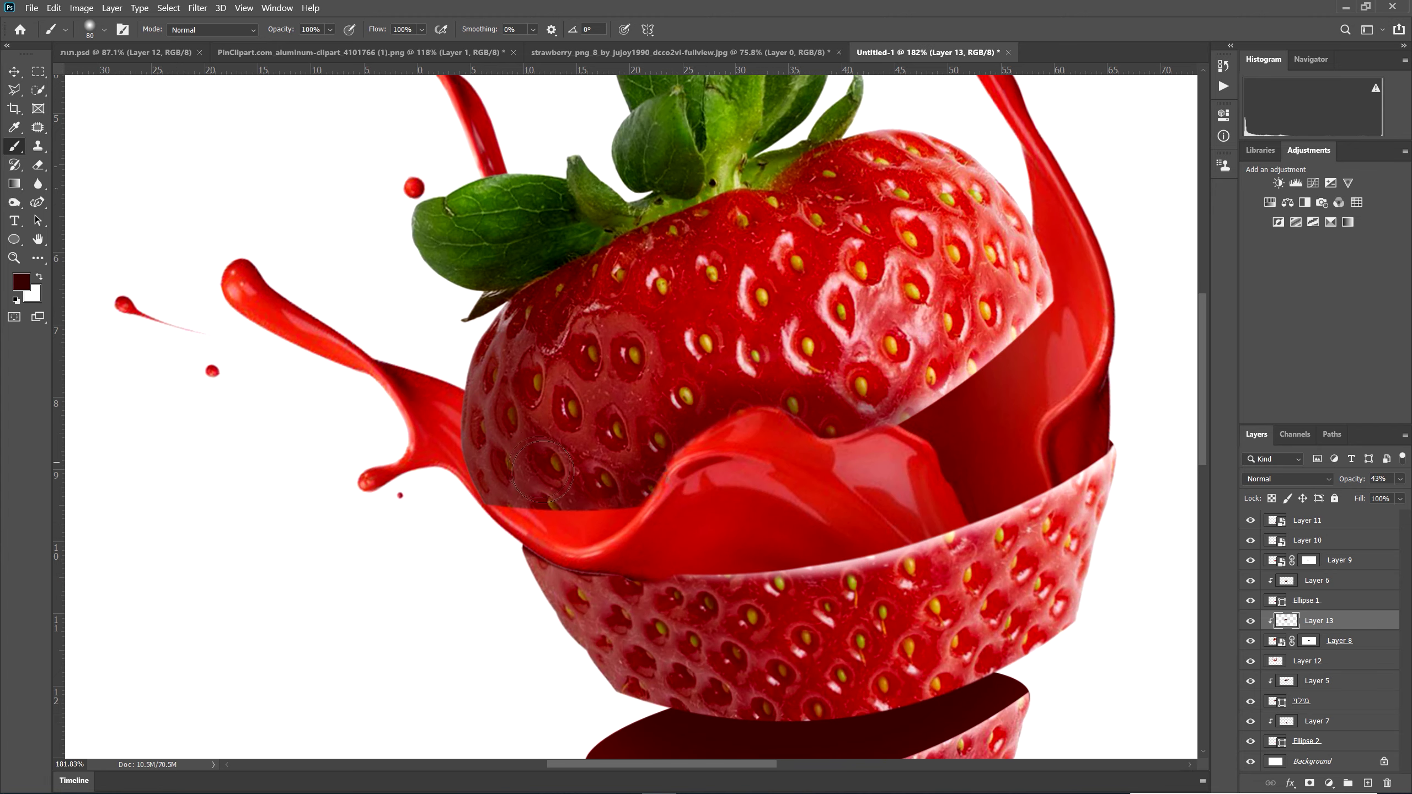
key(ctrl+0)
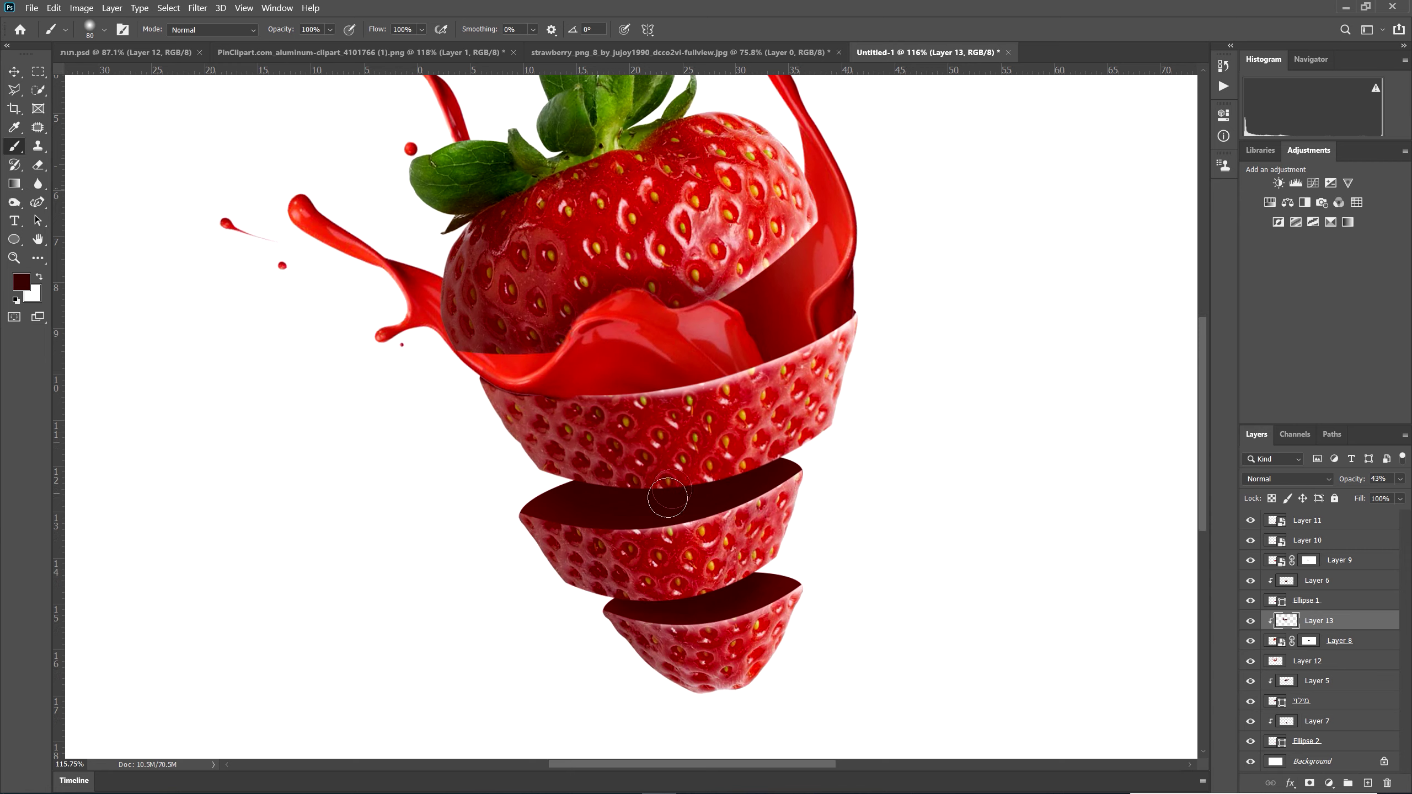
- Duplicate the red splash layer and place the copy in the empty area to the right of the strawberry
key(v)
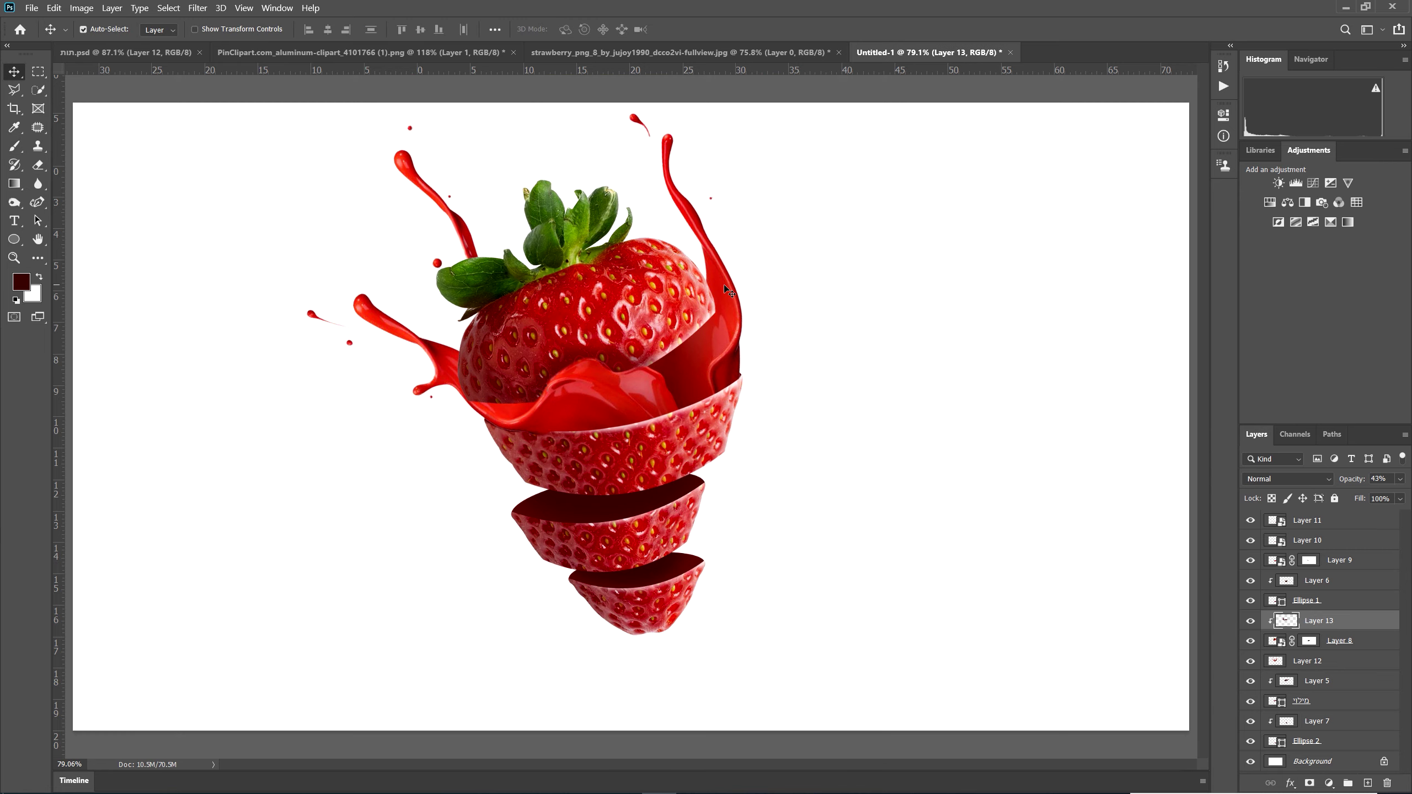
drag(723, 285, 1056, 303)
key(ctrl+z)
drag(725, 299, 1092, 341)
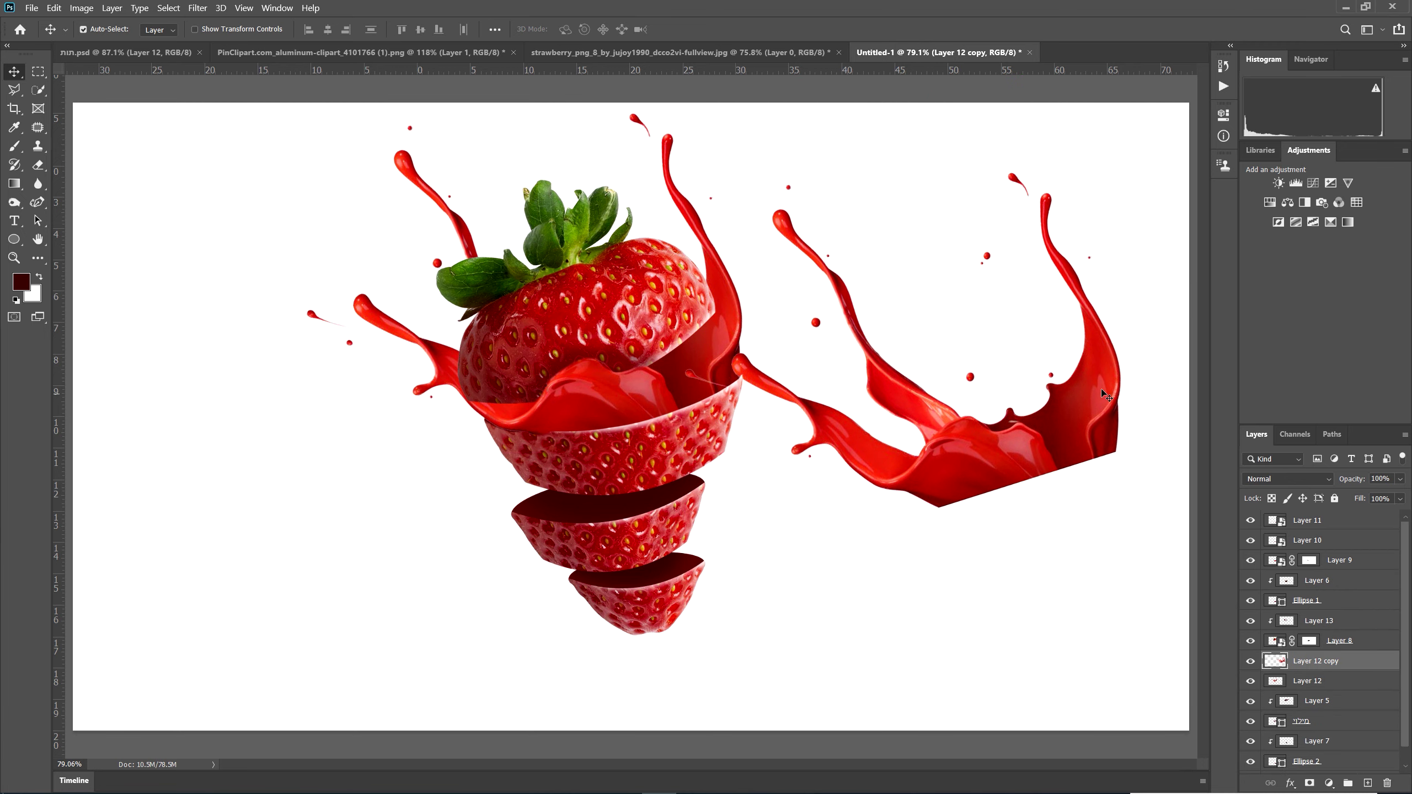
- Flip the splash copy horizontally, then rotate and shrink it beside the strawberry
key(ctrl+t)
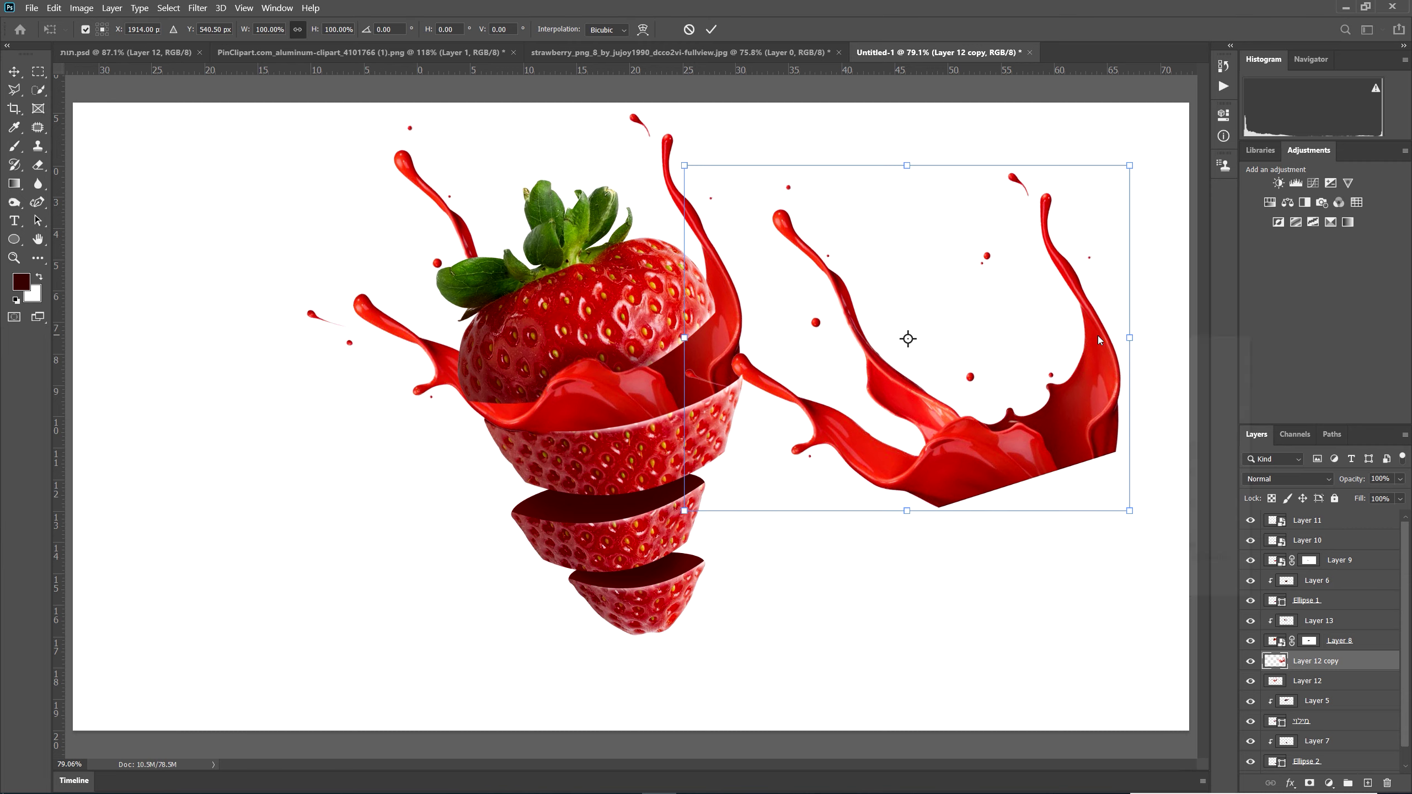
right_click(1098, 339)
click(1168, 578)
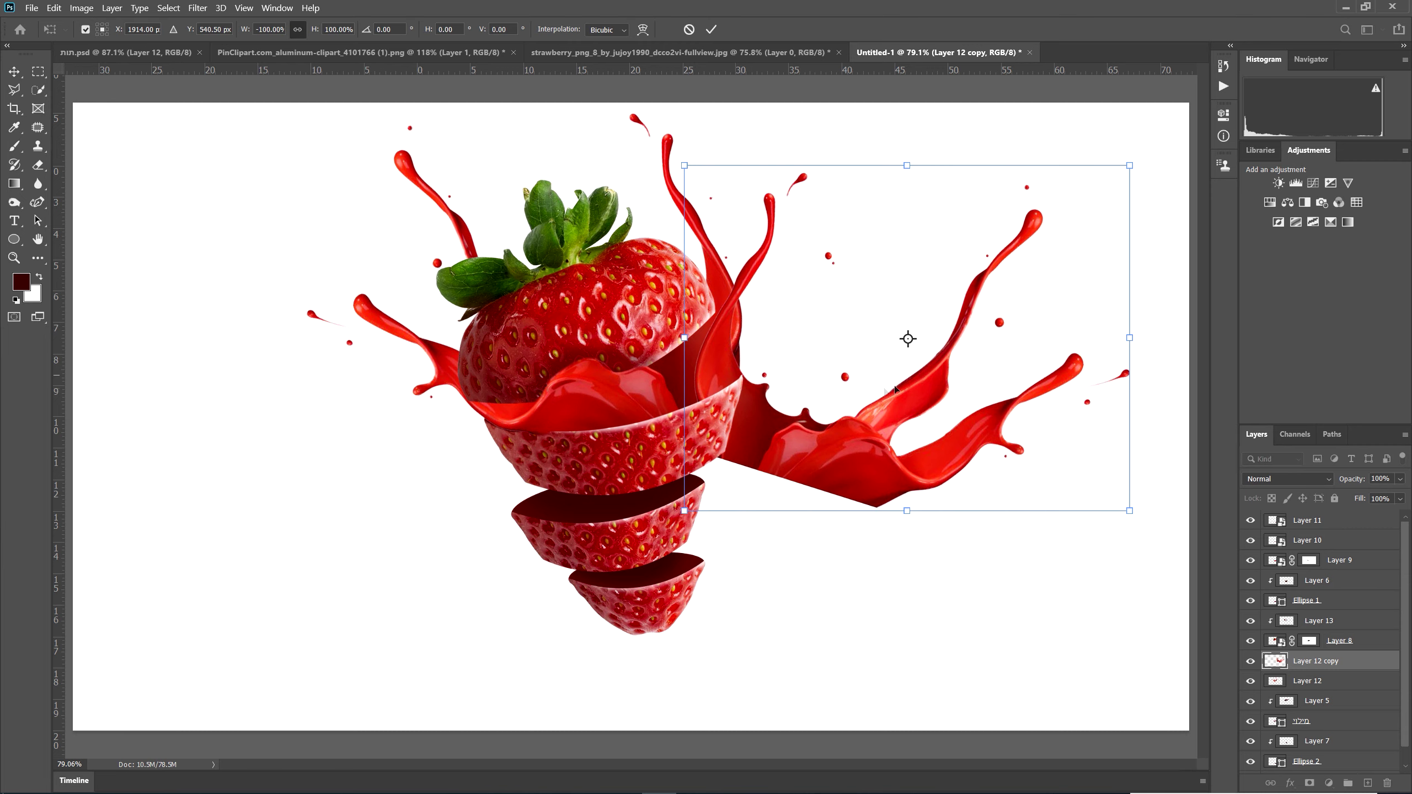
drag(834, 409, 928, 460)
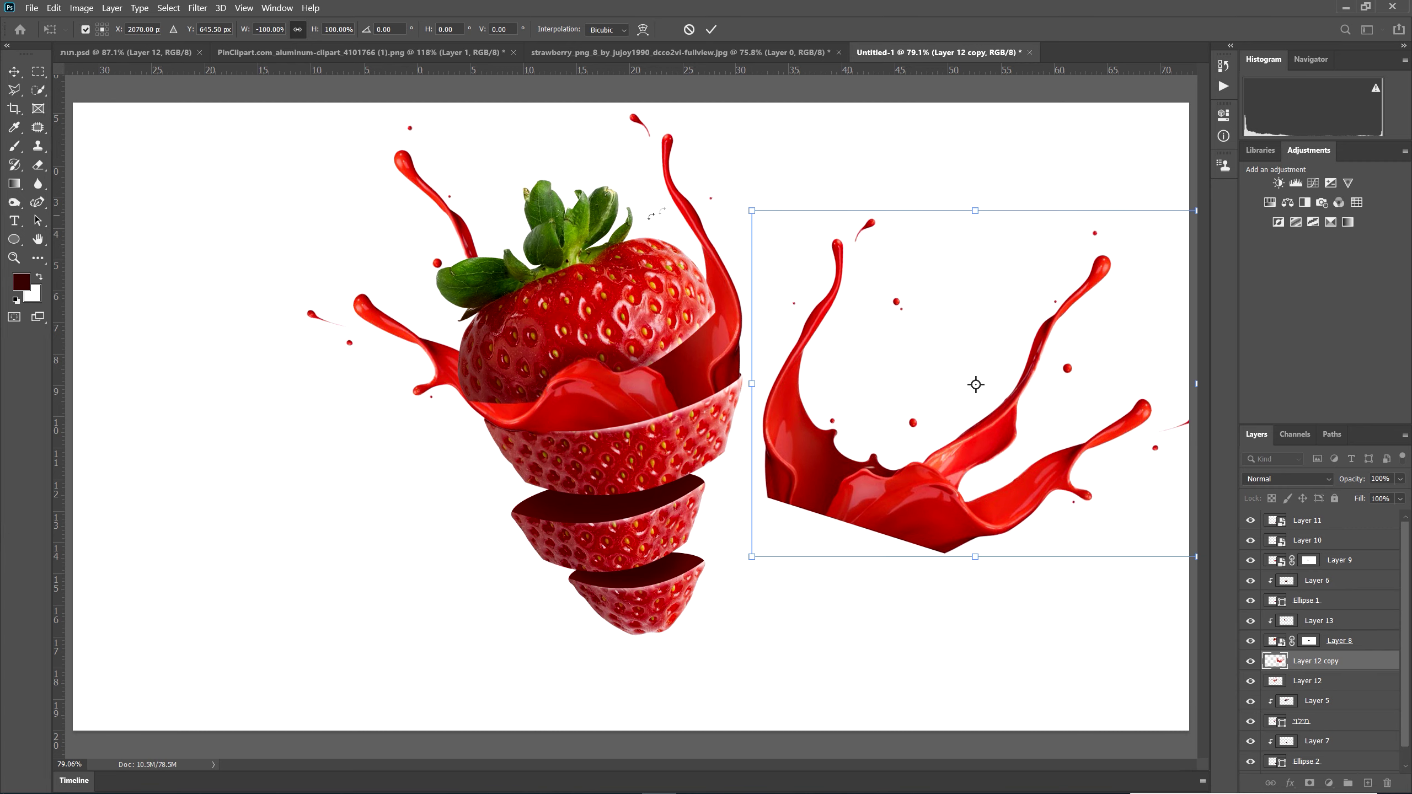
drag(834, 178, 724, 174)
drag(867, 439, 844, 422)
key(Return)
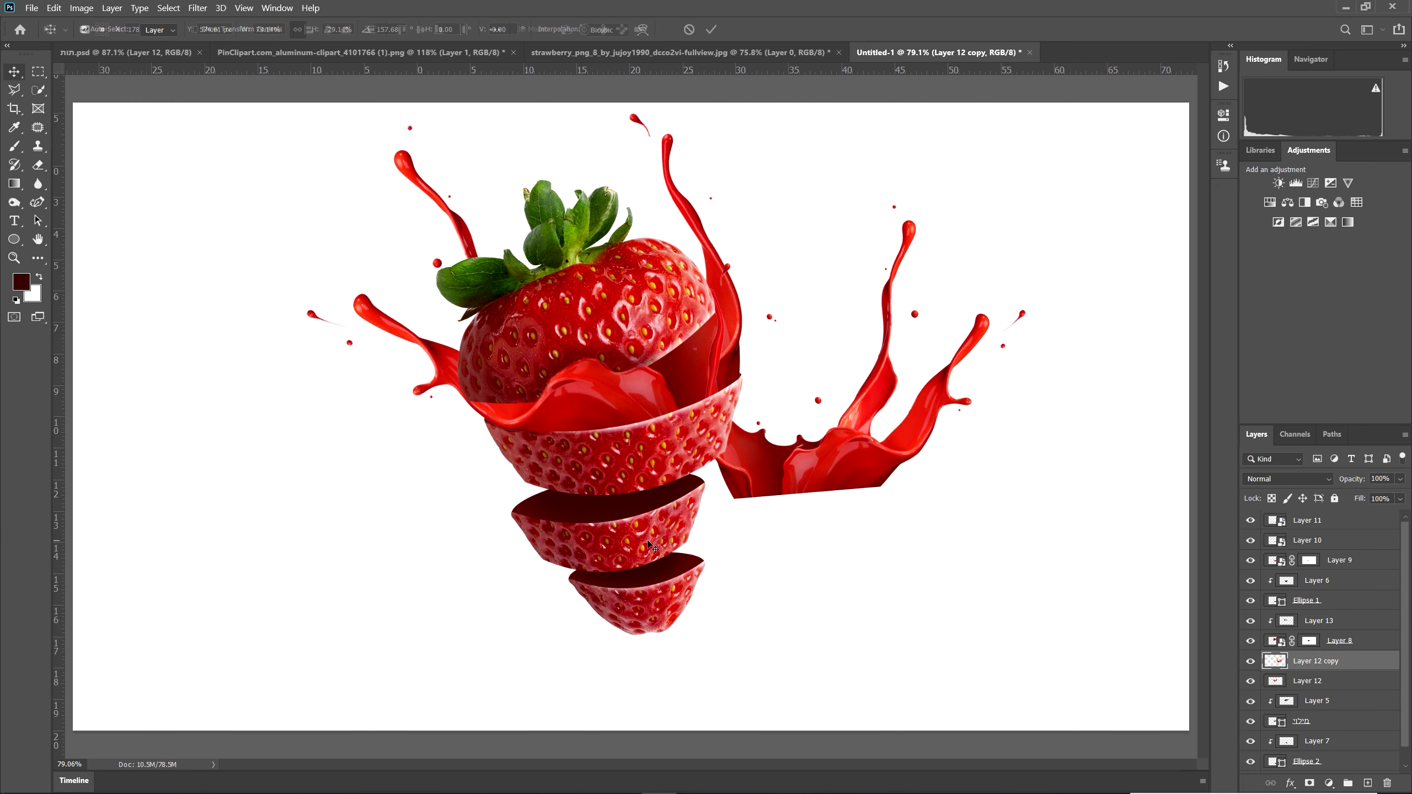
- Move the splash copy over the third slice and reorder its layer directly below Layer 10
click(638, 537)
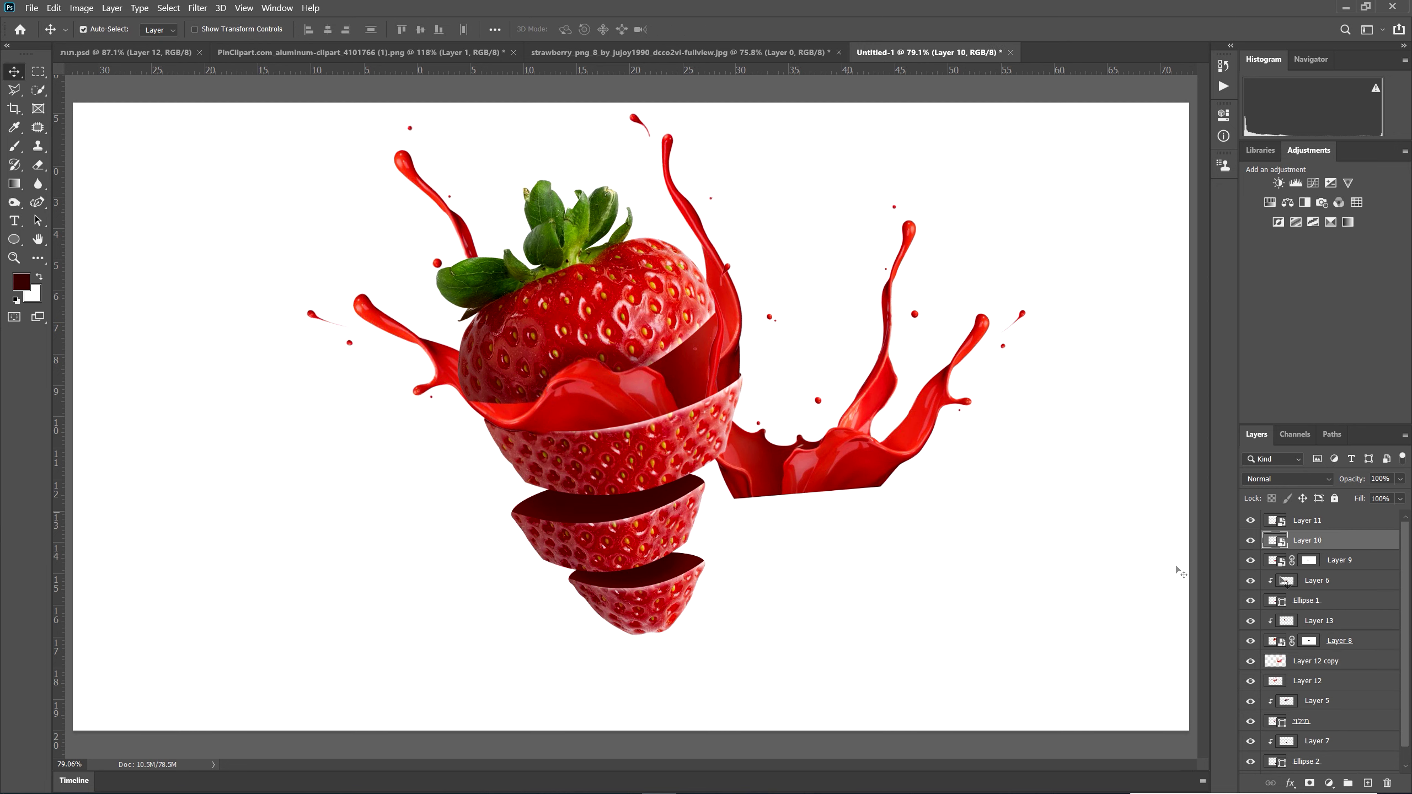
click(833, 466)
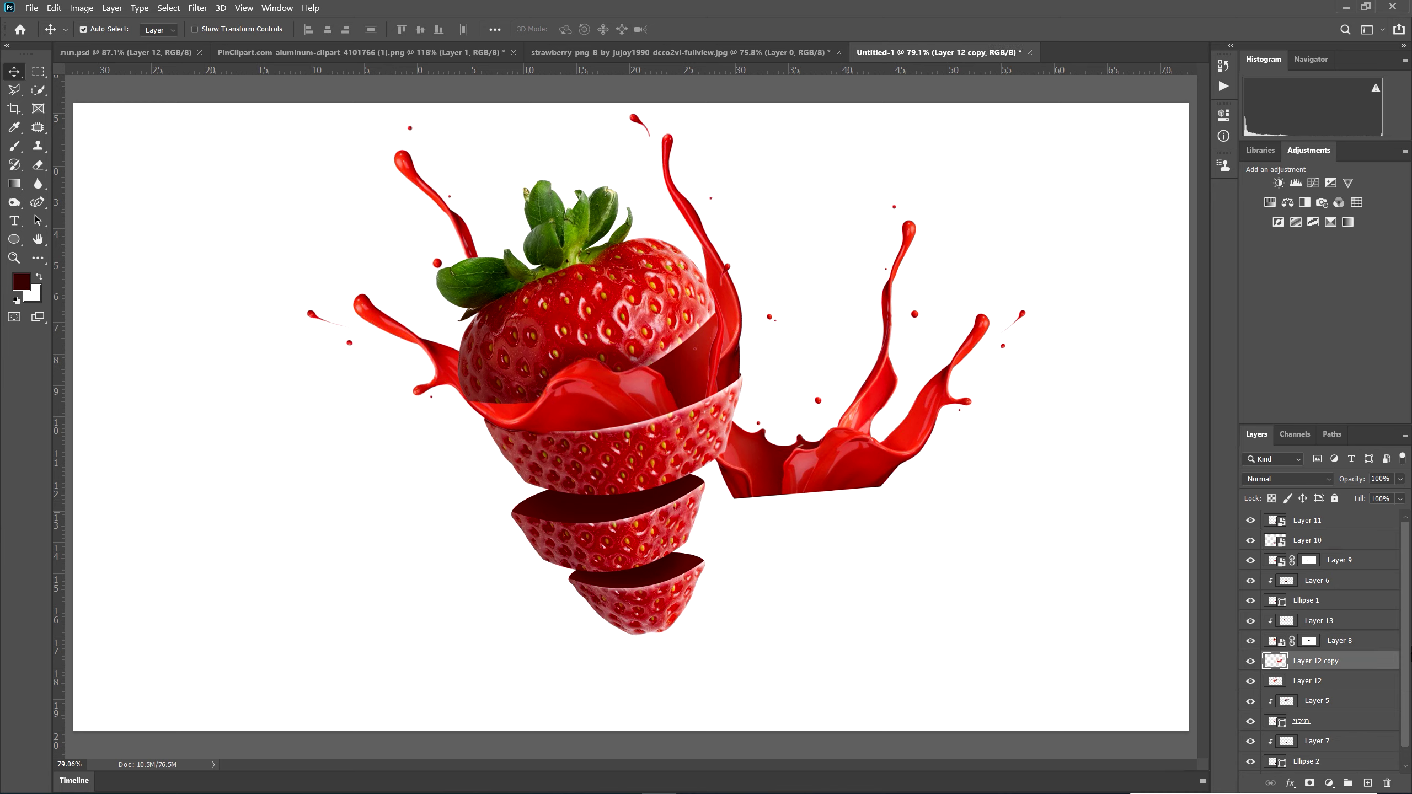
drag(1323, 661, 1317, 531)
drag(855, 465, 644, 486)
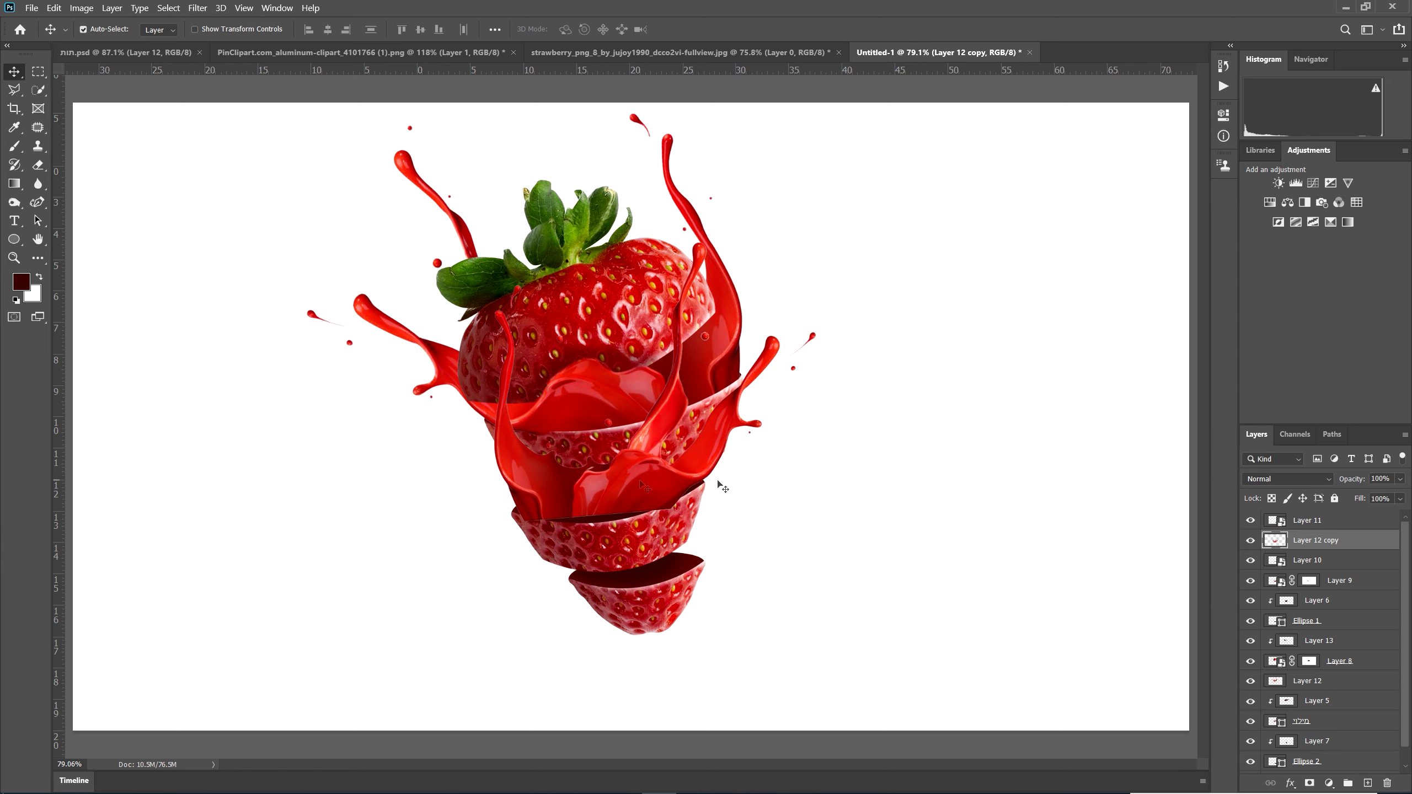
drag(1316, 565, 1315, 570)
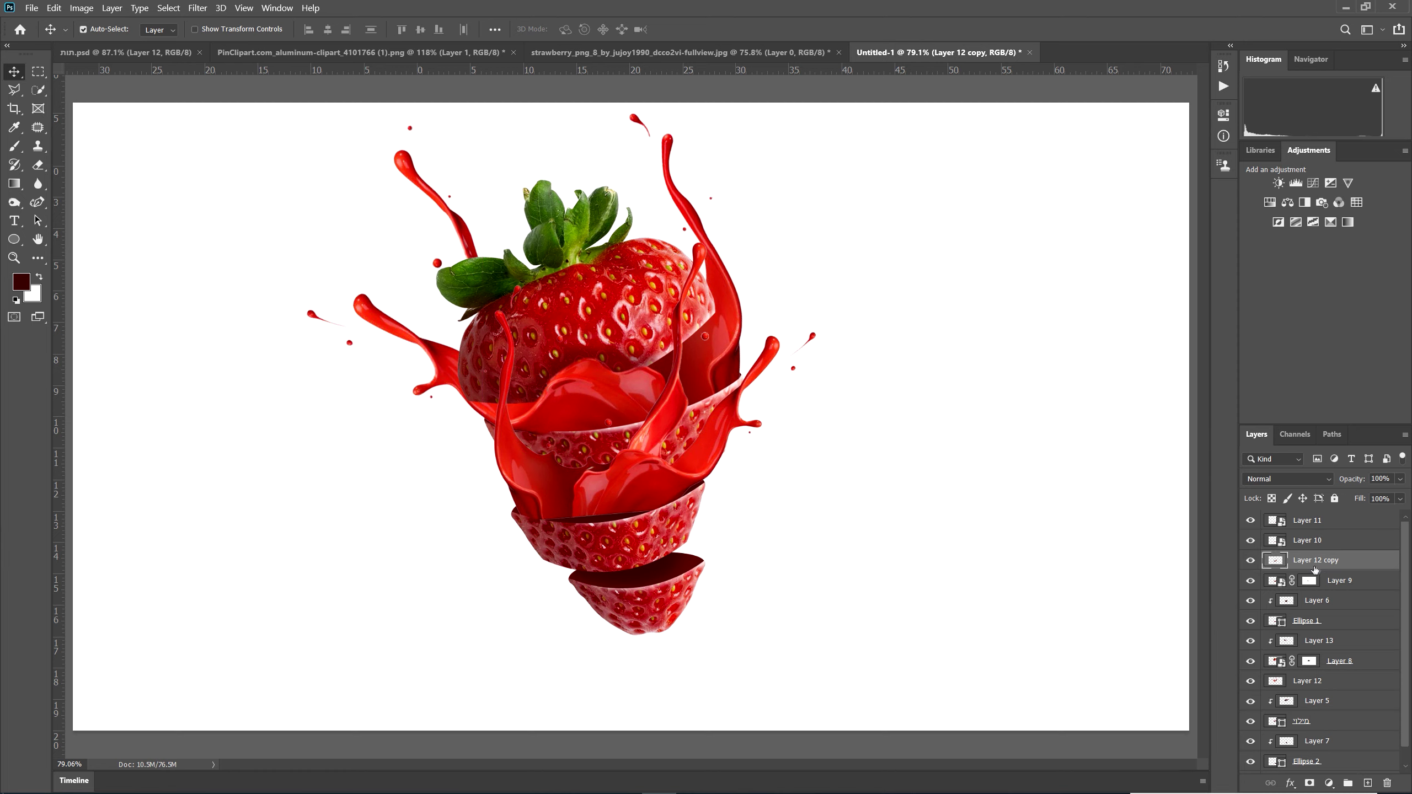
mouse_move(667, 481)
mouse_down()
mouse_move(665, 469)
mouse_move(661, 502)
mouse_up()
- Scale the splash copy to about 95% and fit its base inside the third slice's opening
key(ctrl+t)
key(ctrl+0)
drag(735, 314, 707, 342)
key(ctrl+0)
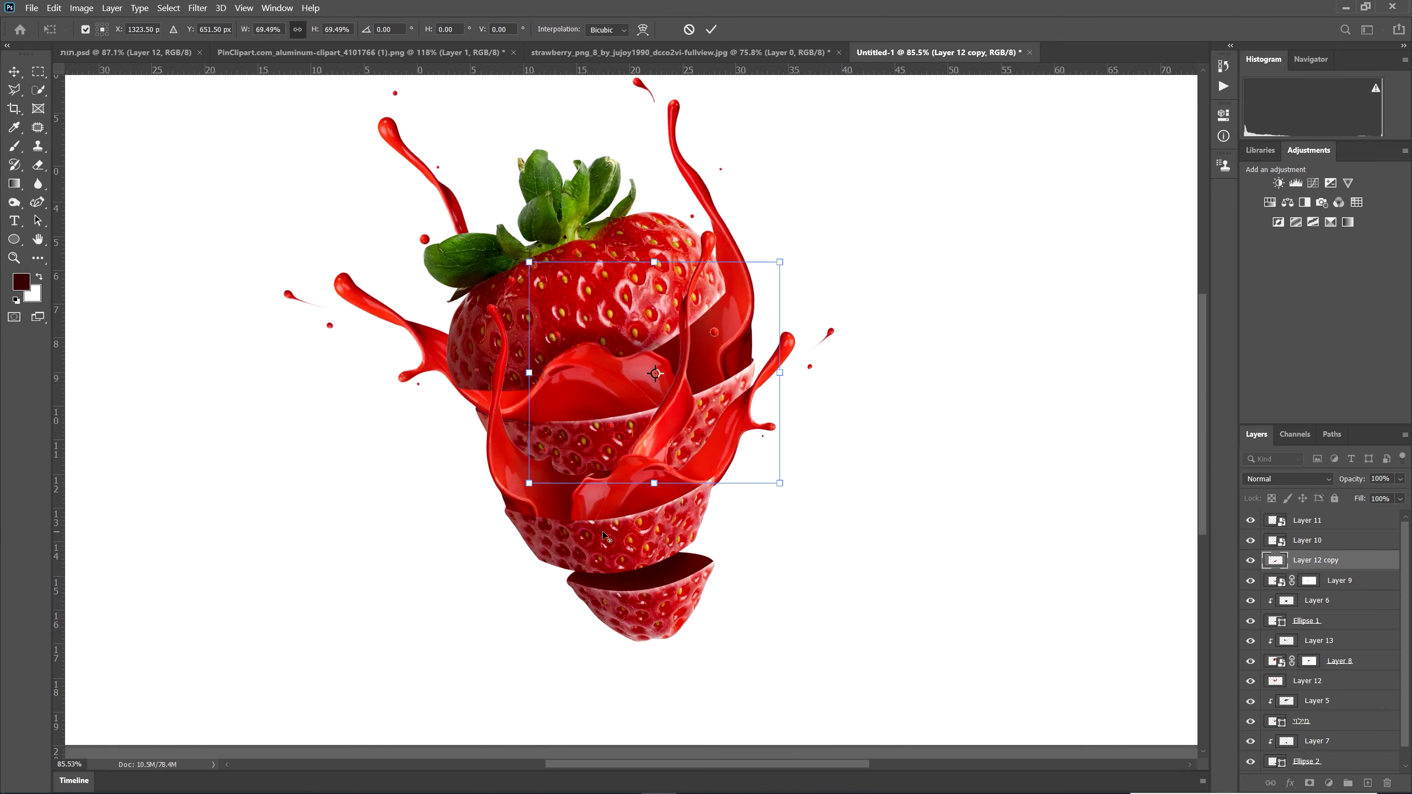
scroll(605, 537, up, 4)
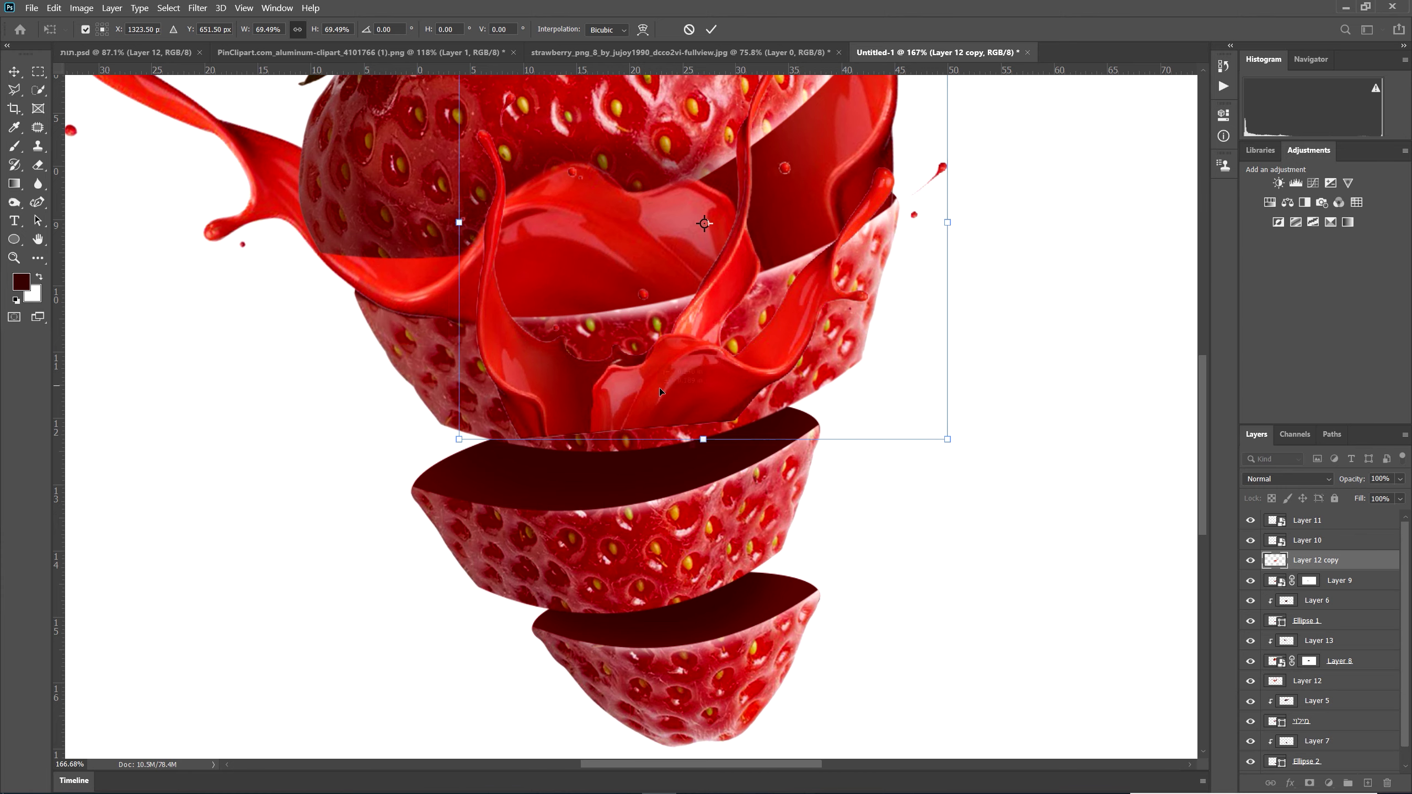
key(ctrl+0)
drag(971, 495, 957, 495)
scroll(822, 418, up, 1)
drag(823, 418, 819, 418)
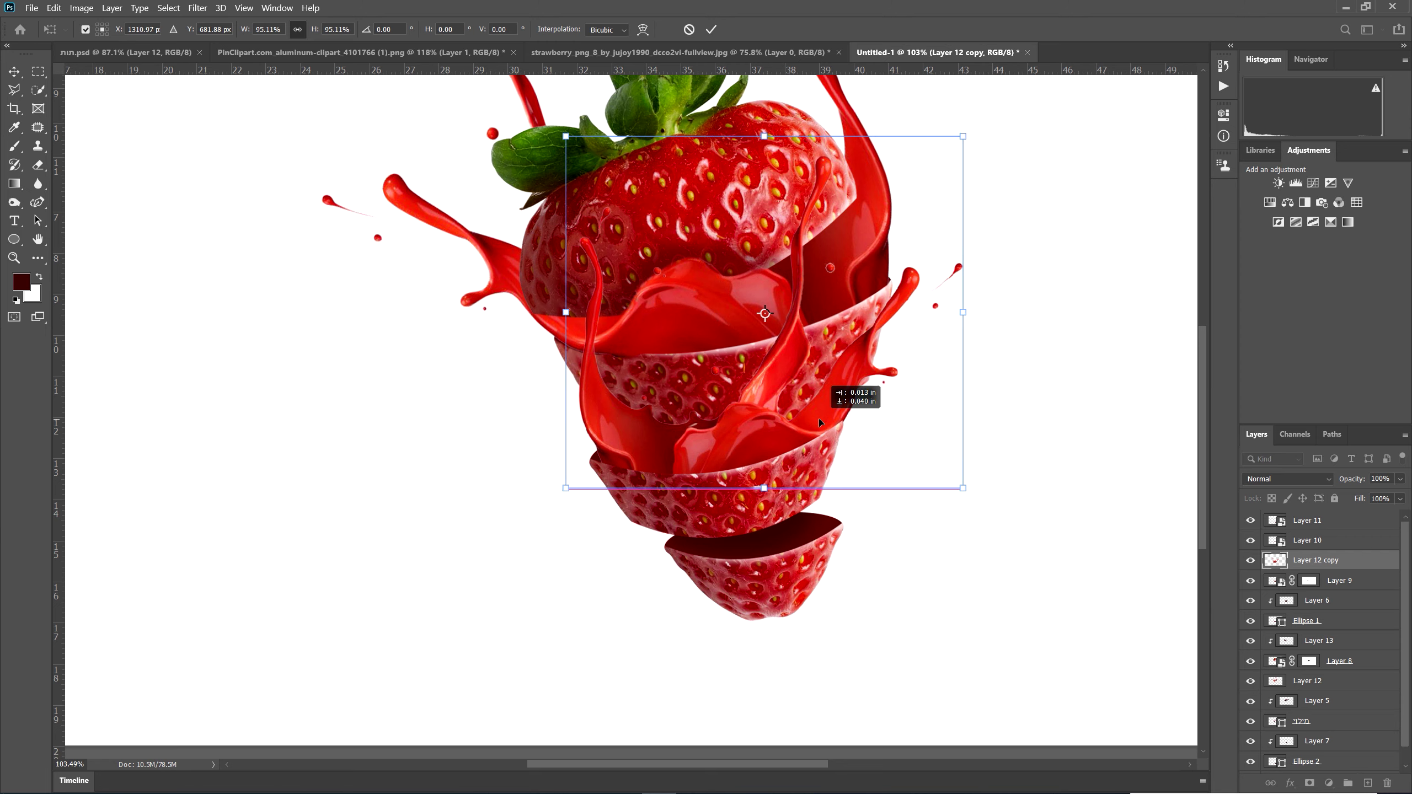
key(Return)
- Add a hide-all mask to the splash copy and paint it back in around the third slice, using a smaller brush for details
key(b)
scroll(701, 269, up, 2)
alt+click(1309, 783)
mouse_move(907, 127)
mouse_down()
mouse_move(880, 153)
mouse_move(842, 407)
mouse_move(825, 451)
mouse_move(829, 420)
mouse_move(781, 449)
mouse_move(817, 459)
mouse_up()
key(bracketleft)
key(bracketleft)
key(bracketleft)
key(bracketleft)
key(bracketleft)
drag(826, 492, 764, 472)
scroll(592, 733, down, 3)
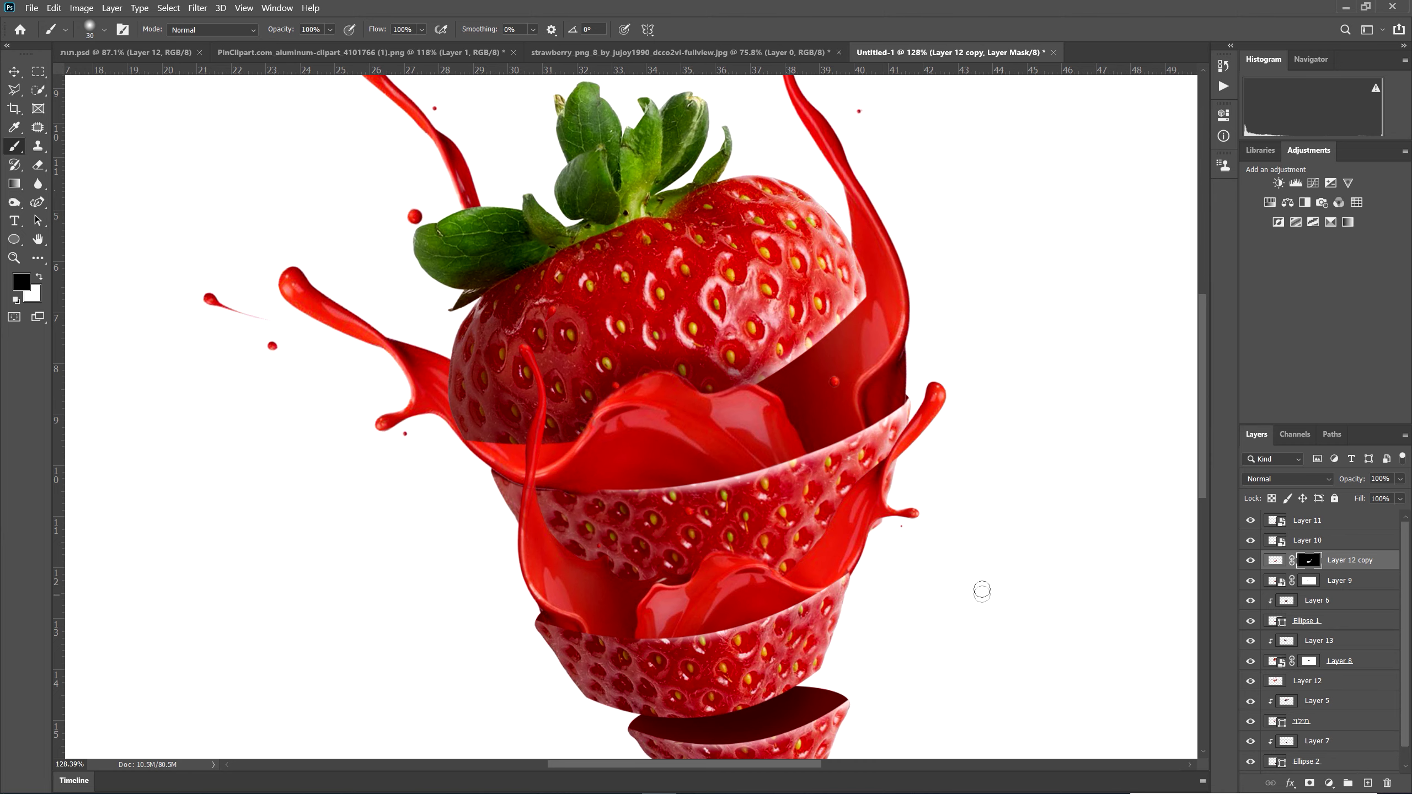
- Paint black on the splash copy's mask to hide its left arm and the juice overlapping the second slice's lower edge
scroll(708, 615, up, 3)
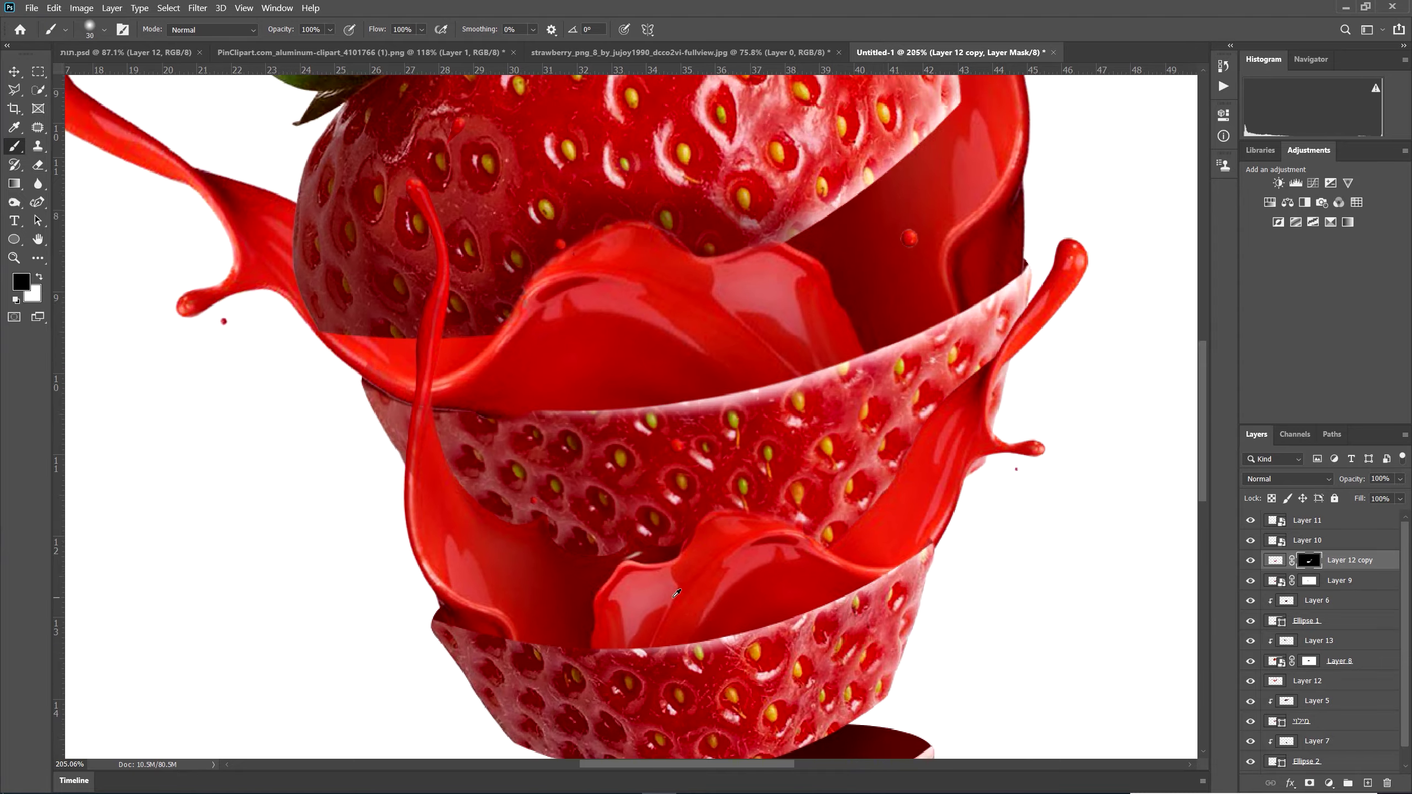
scroll(639, 601, down, 2)
scroll(577, 581, up, 2)
scroll(578, 581, down, 2)
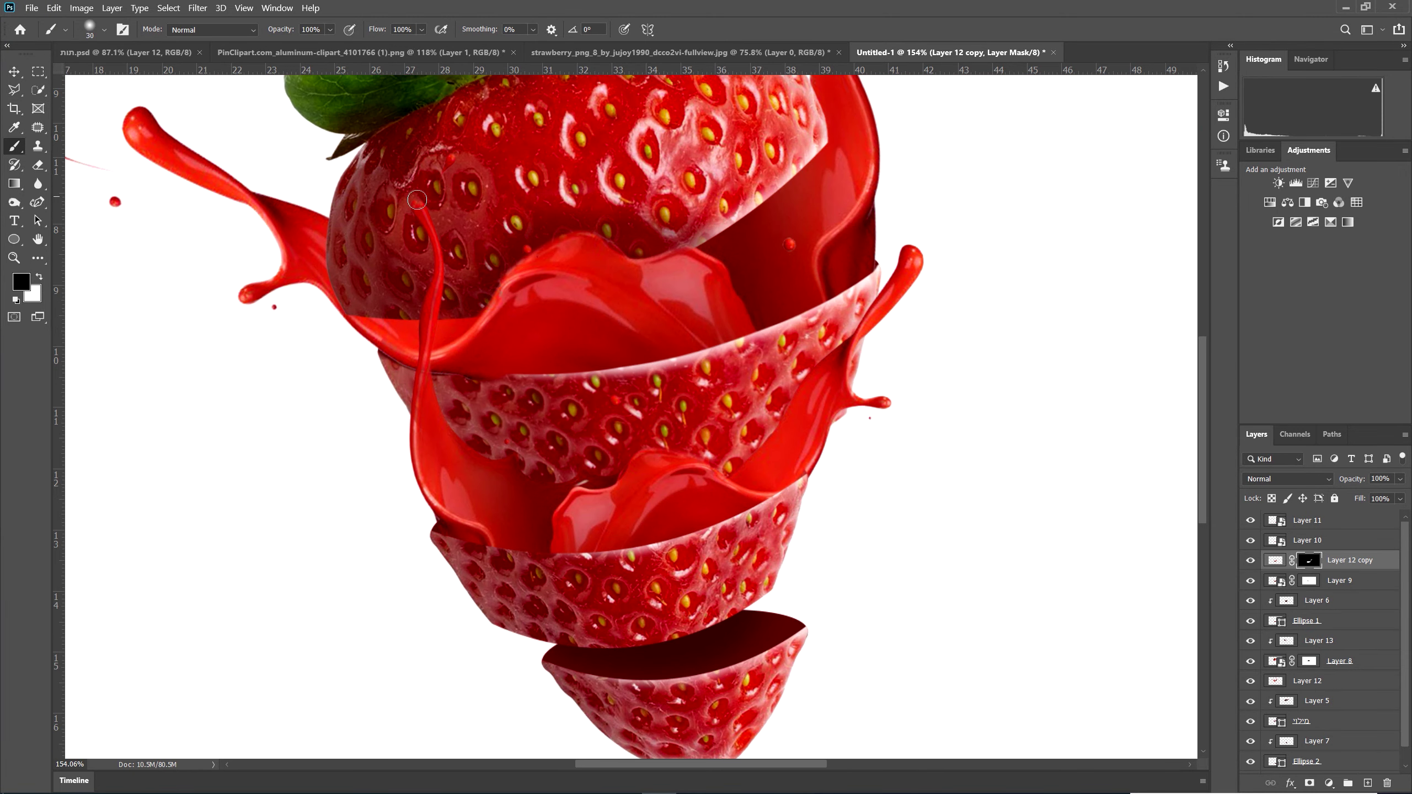
mouse_move(417, 199)
mouse_down()
mouse_move(427, 326)
mouse_move(436, 216)
mouse_move(432, 412)
mouse_up()
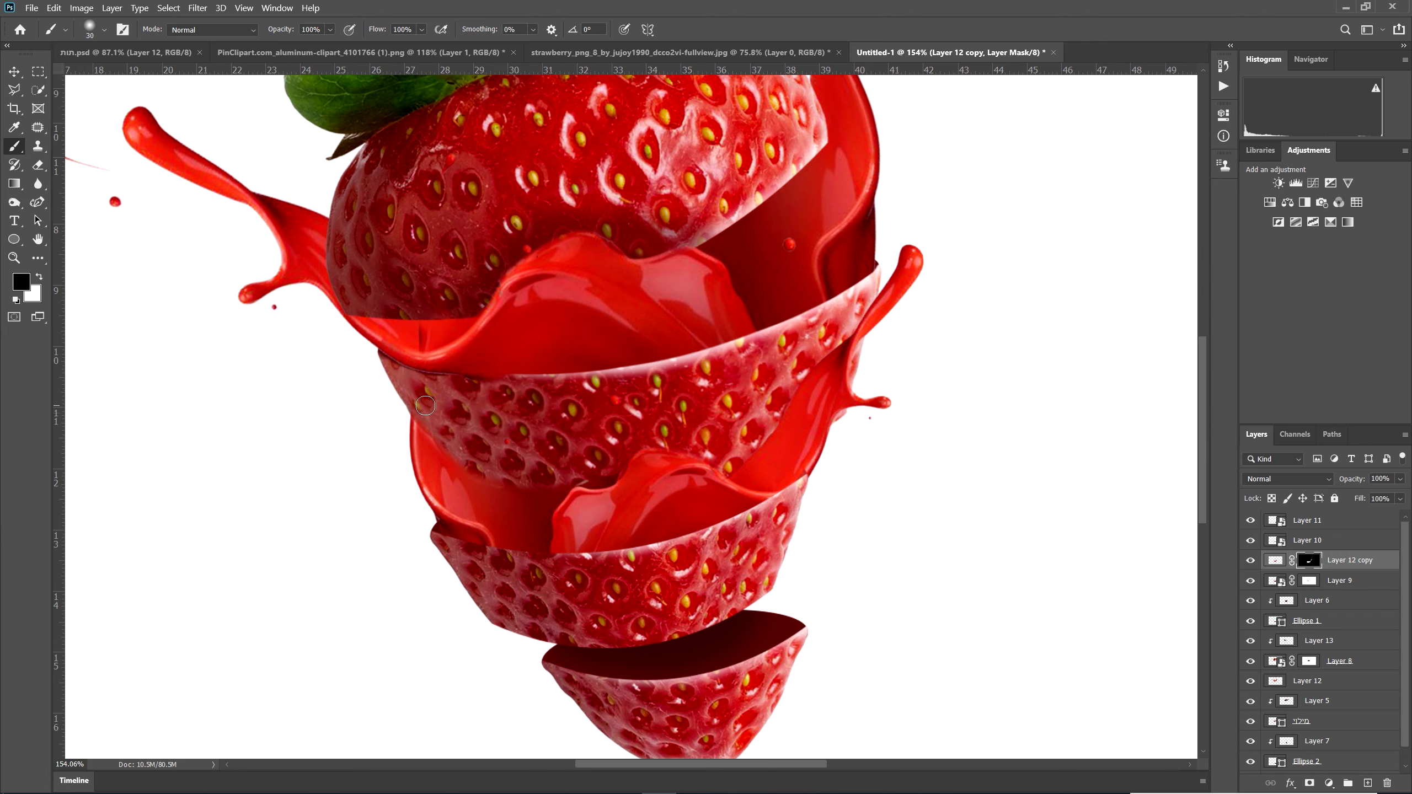
drag(506, 478, 531, 492)
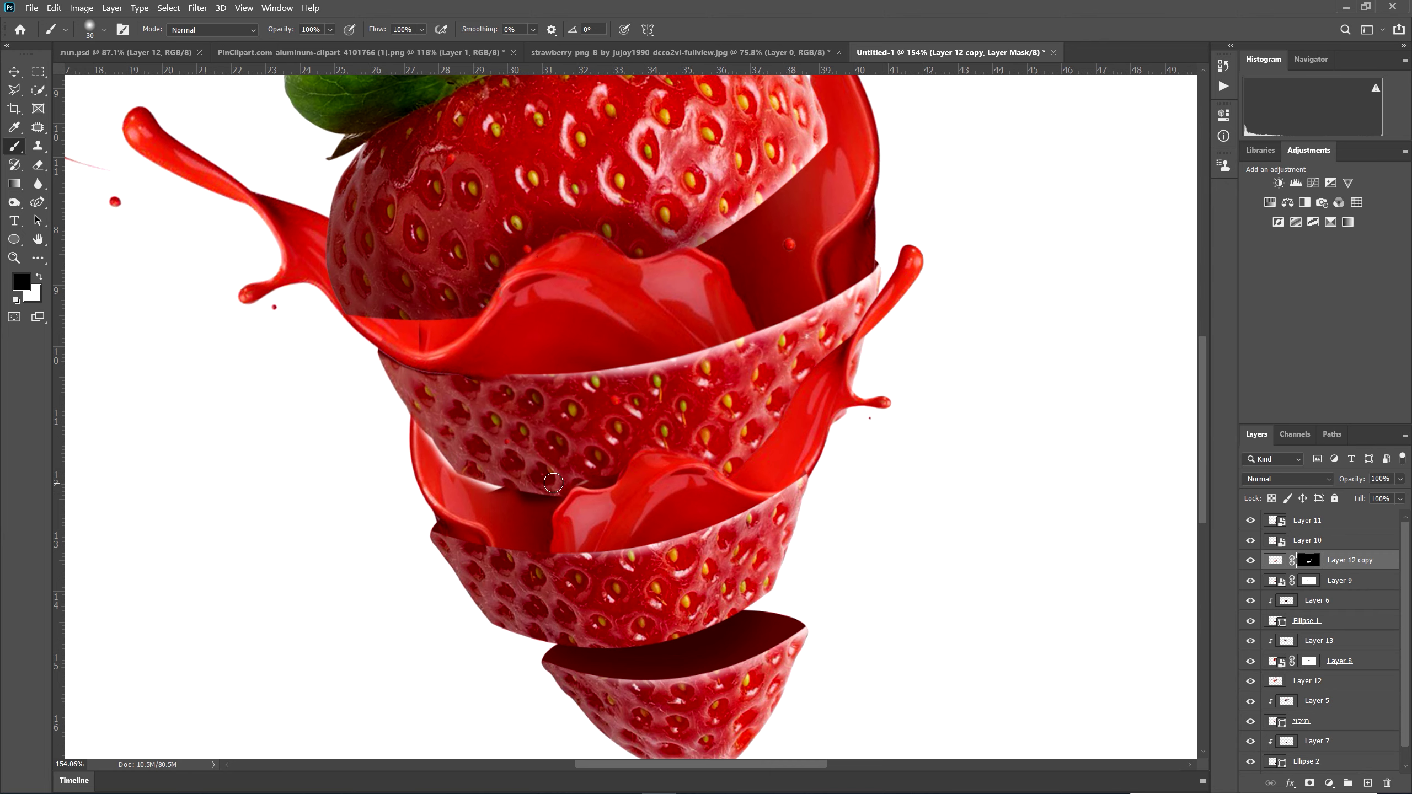
- Paint white with a smaller brush on the splash copy's mask to close the white gaps under the second slice's lower left edge
scroll(447, 450, up, 4)
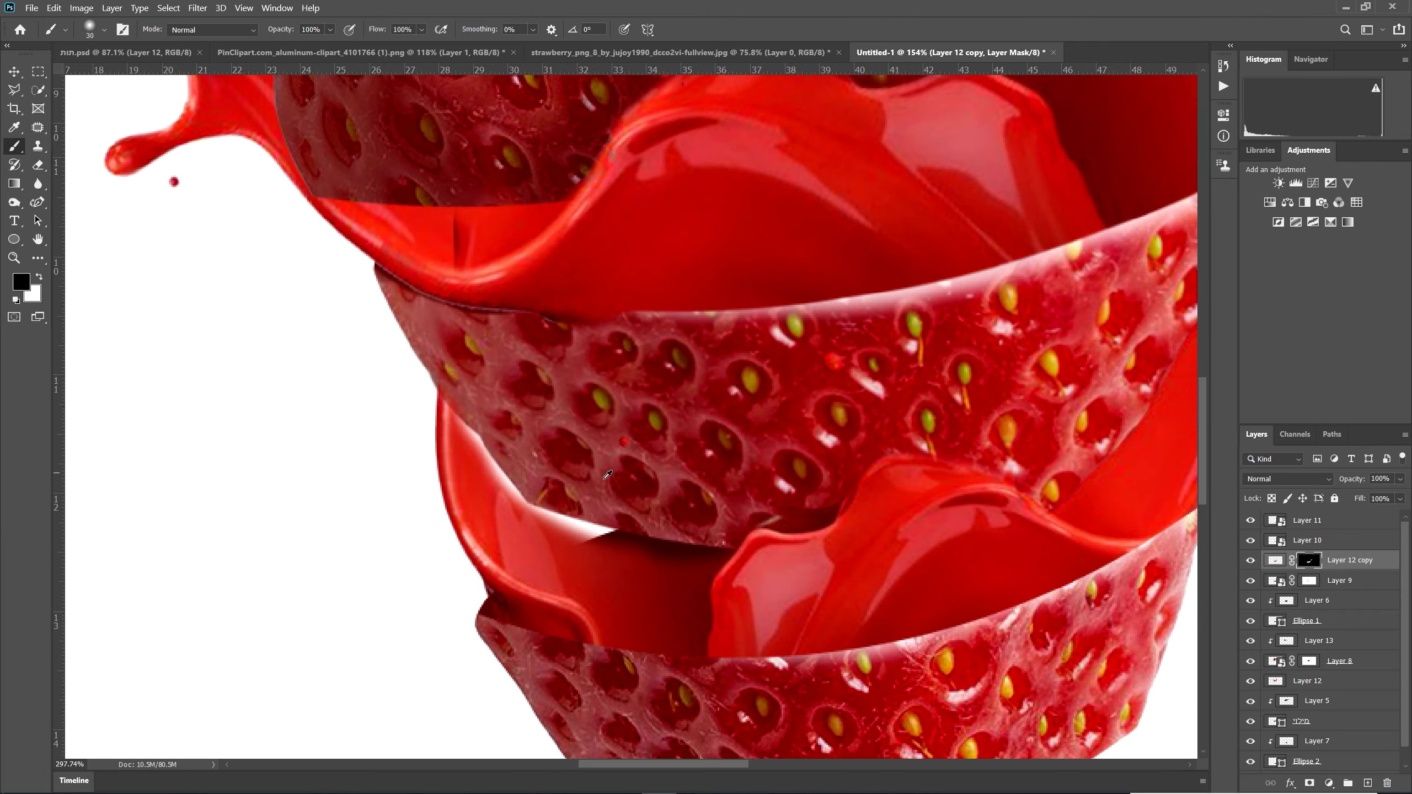
key(x)
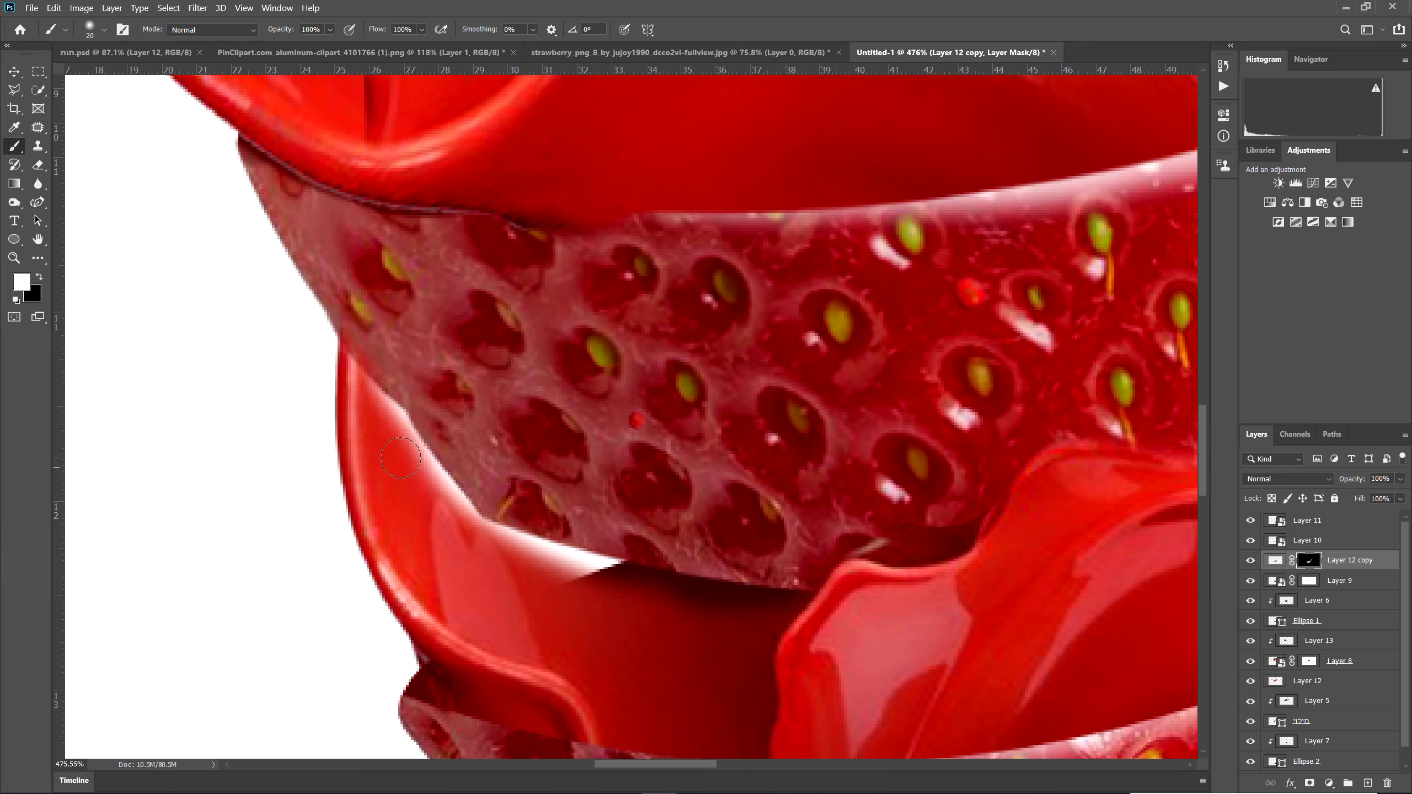
drag(363, 386, 396, 420)
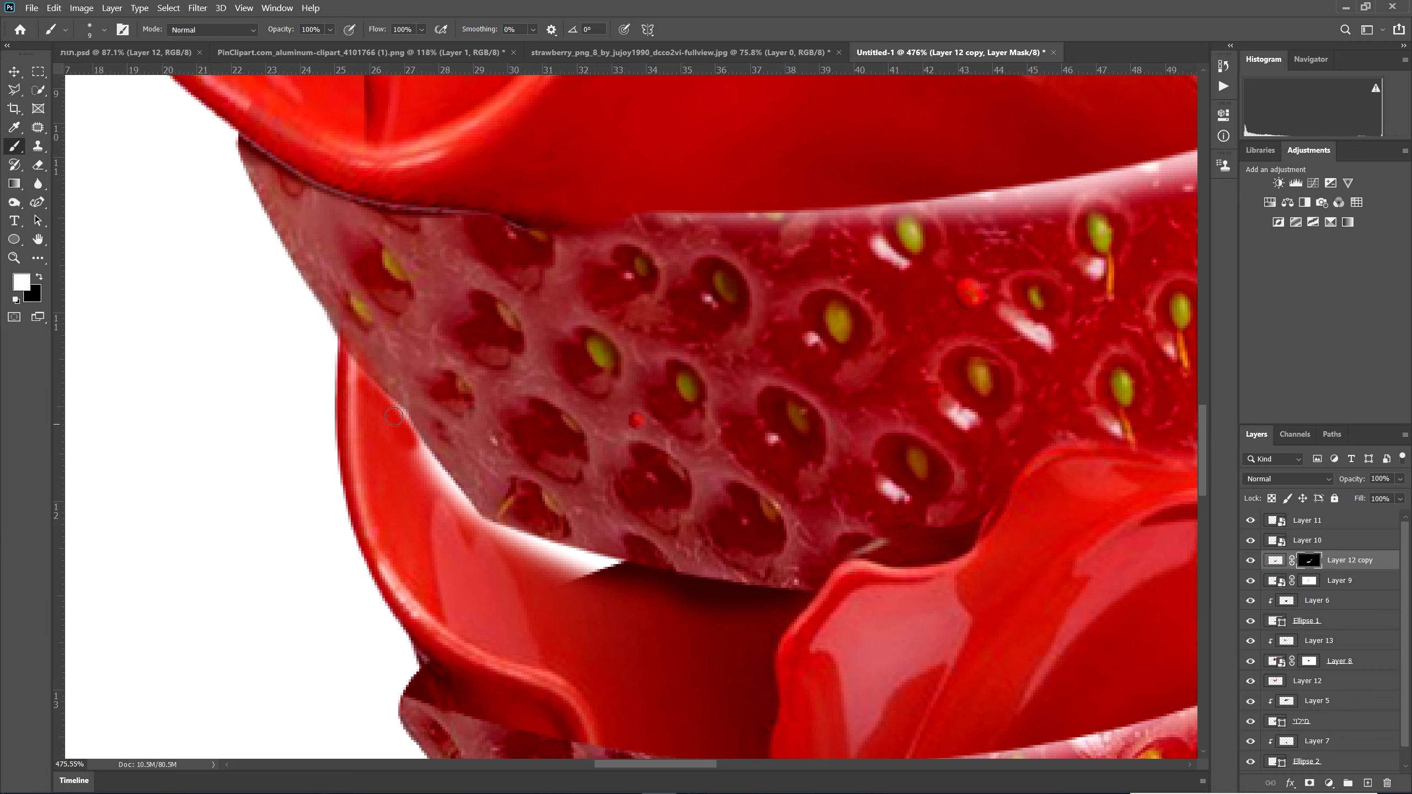
scroll(350, 365, down, 3)
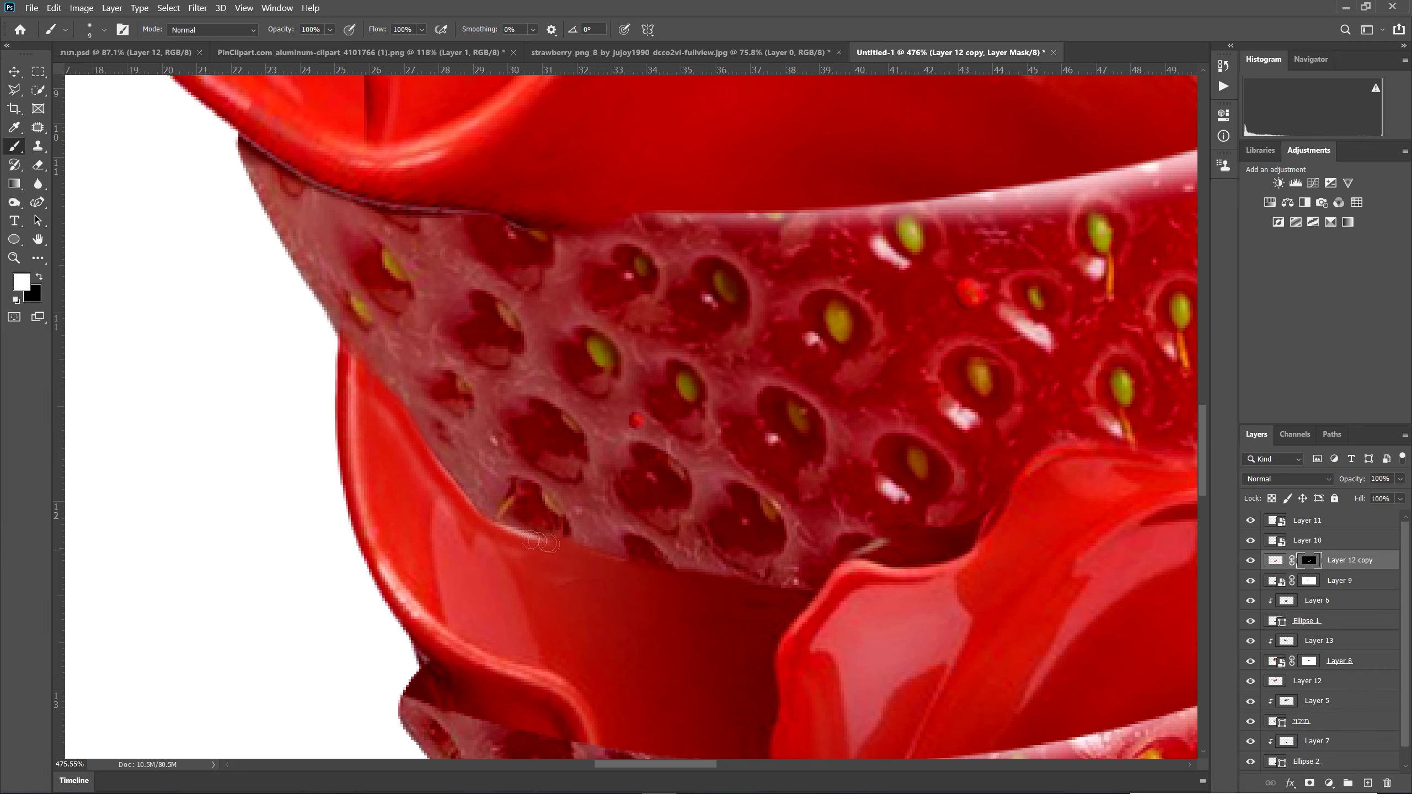
scroll(852, 692, down, 5)
scroll(851, 692, down, 3)
scroll(749, 511, up, 4)
scroll(576, 465, up, 1)
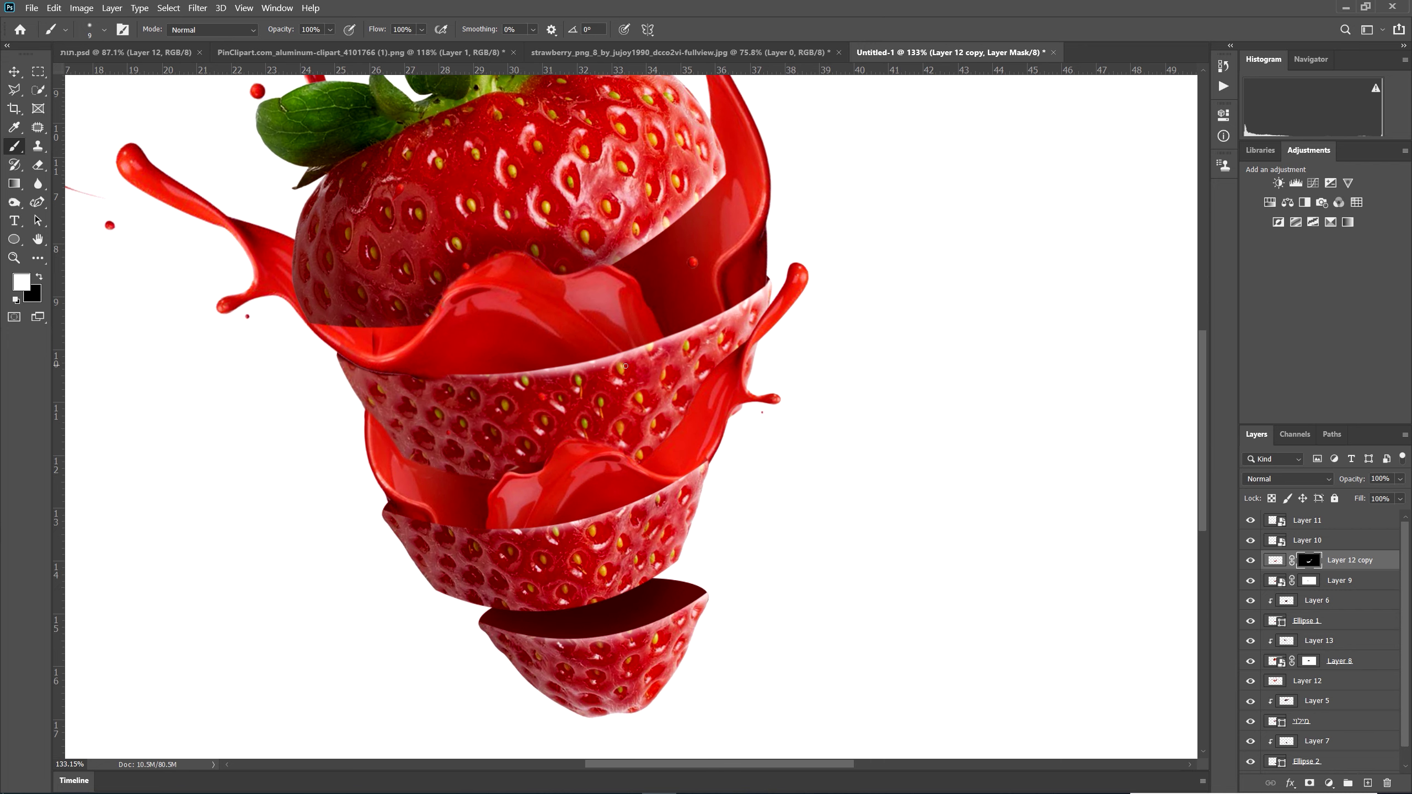
- Create a new layer above the second slice's Layer 9 and clip it to that slice
key(alt+bracketleft)
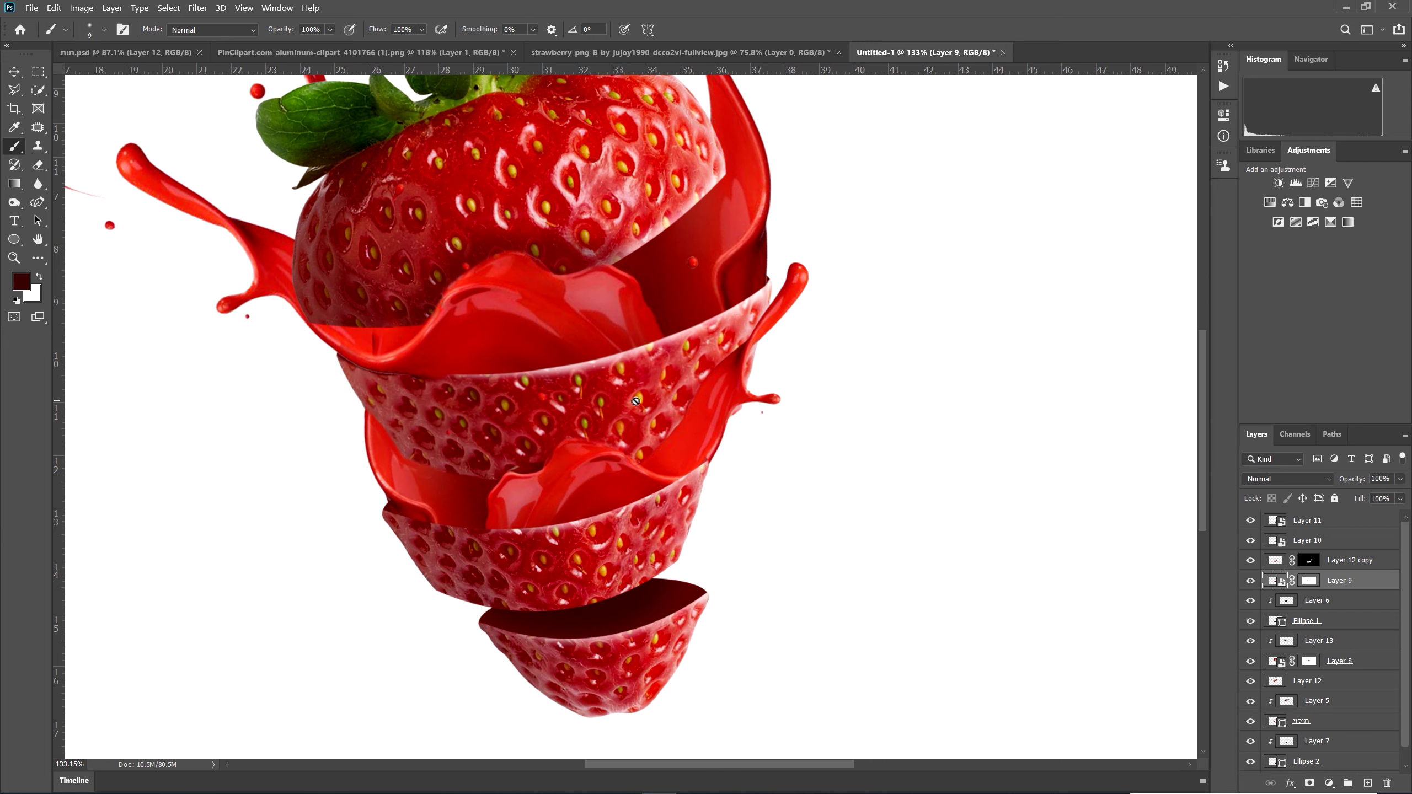
click(1302, 582)
click(1367, 783)
alt+click(1271, 586)
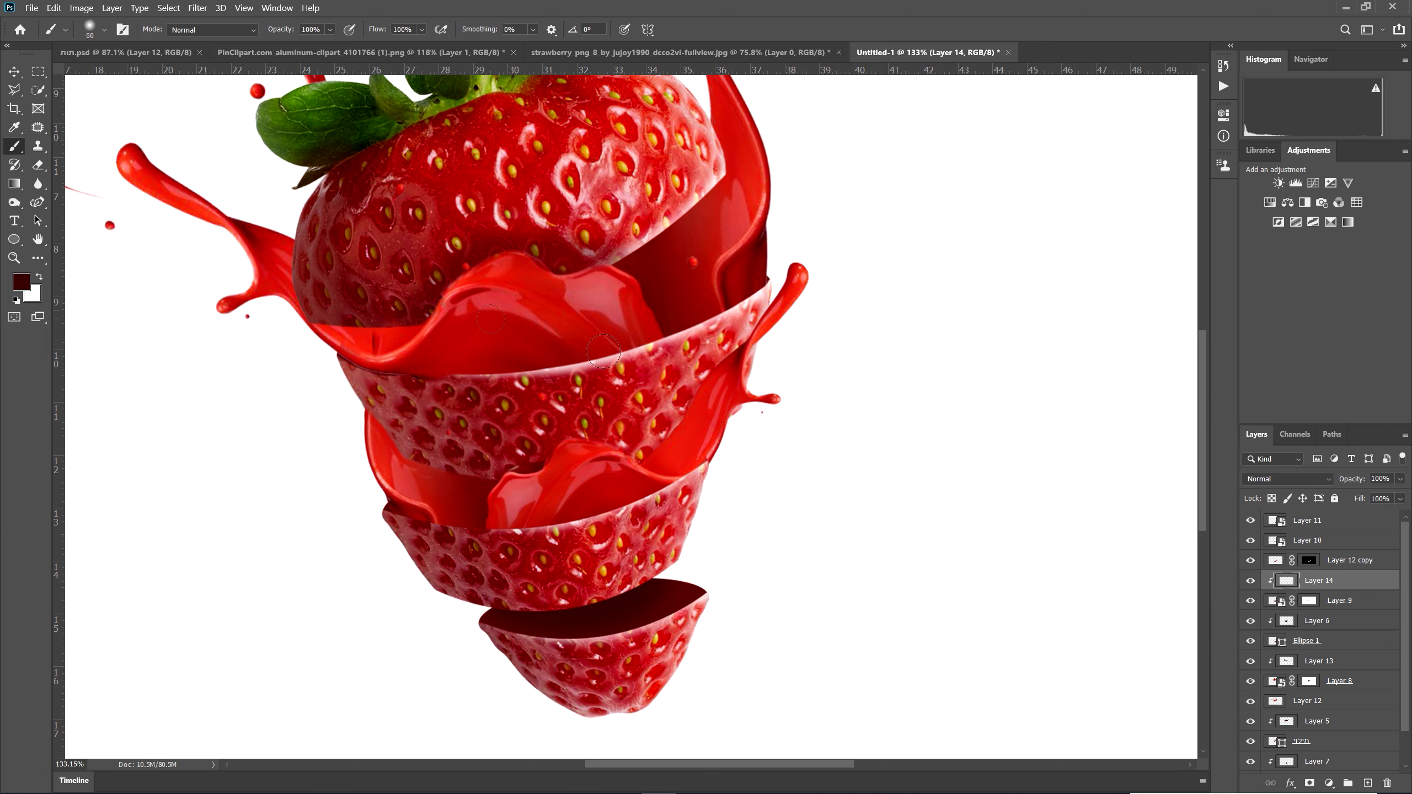
- Paint a dark red shadow along the second slice's lower right edge on the clipped layer and set that layer's opacity to 53%
mouse_move(745, 329)
mouse_down()
mouse_move(643, 458)
mouse_move(571, 450)
mouse_move(507, 476)
mouse_up()
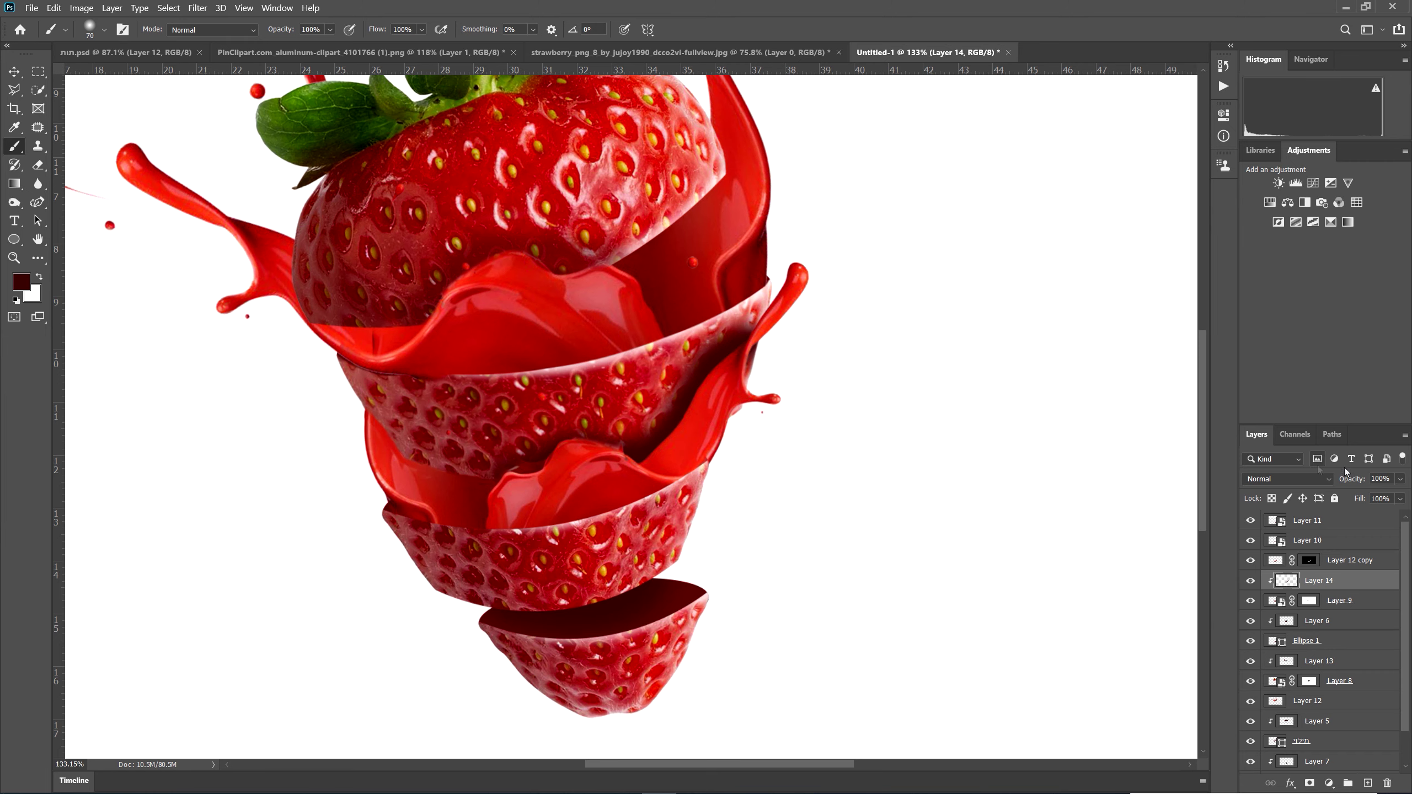
drag(1346, 481, 1326, 482)
key(ctrl+0)
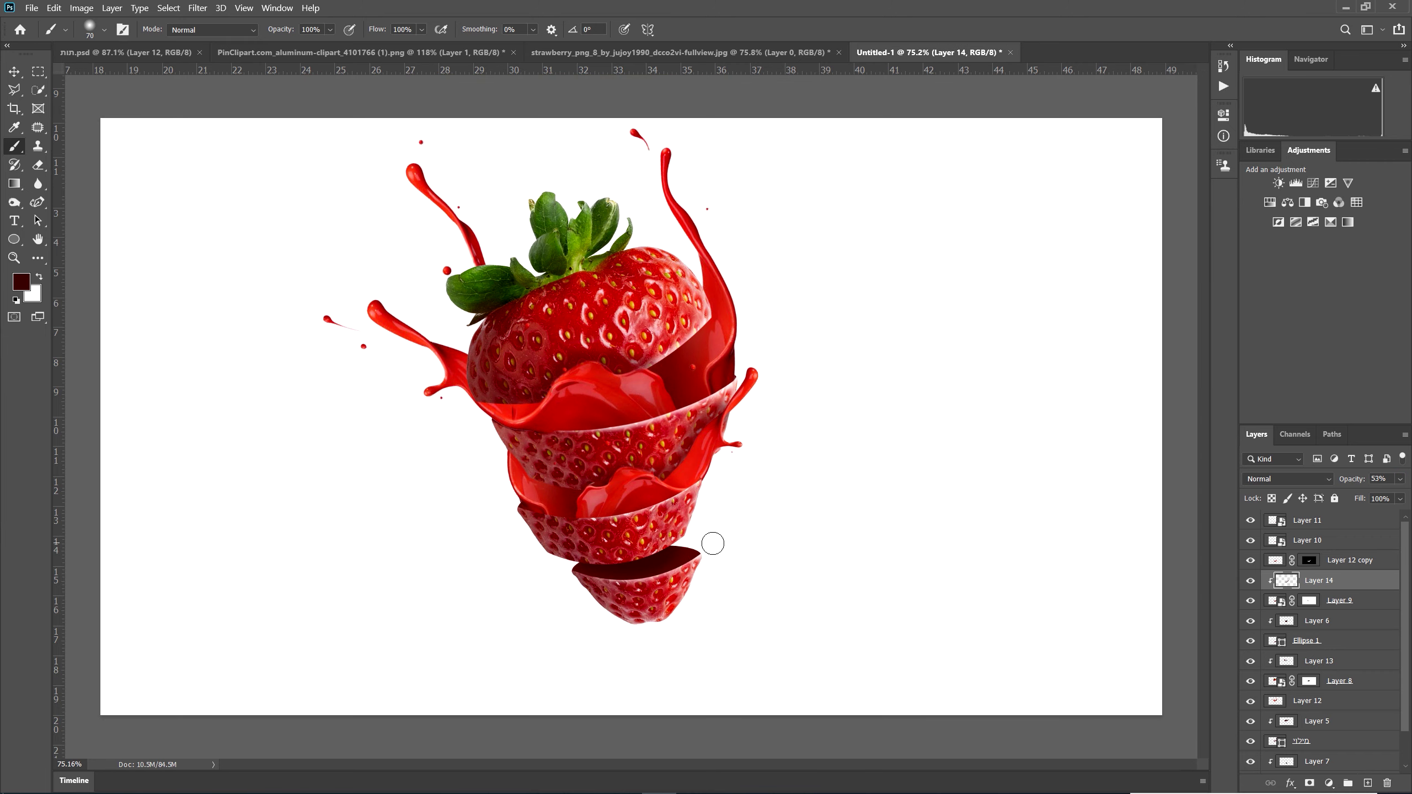
- Compare the whole composition with the finished strawberry in the pink-background reference document
key(ctrl+minus)
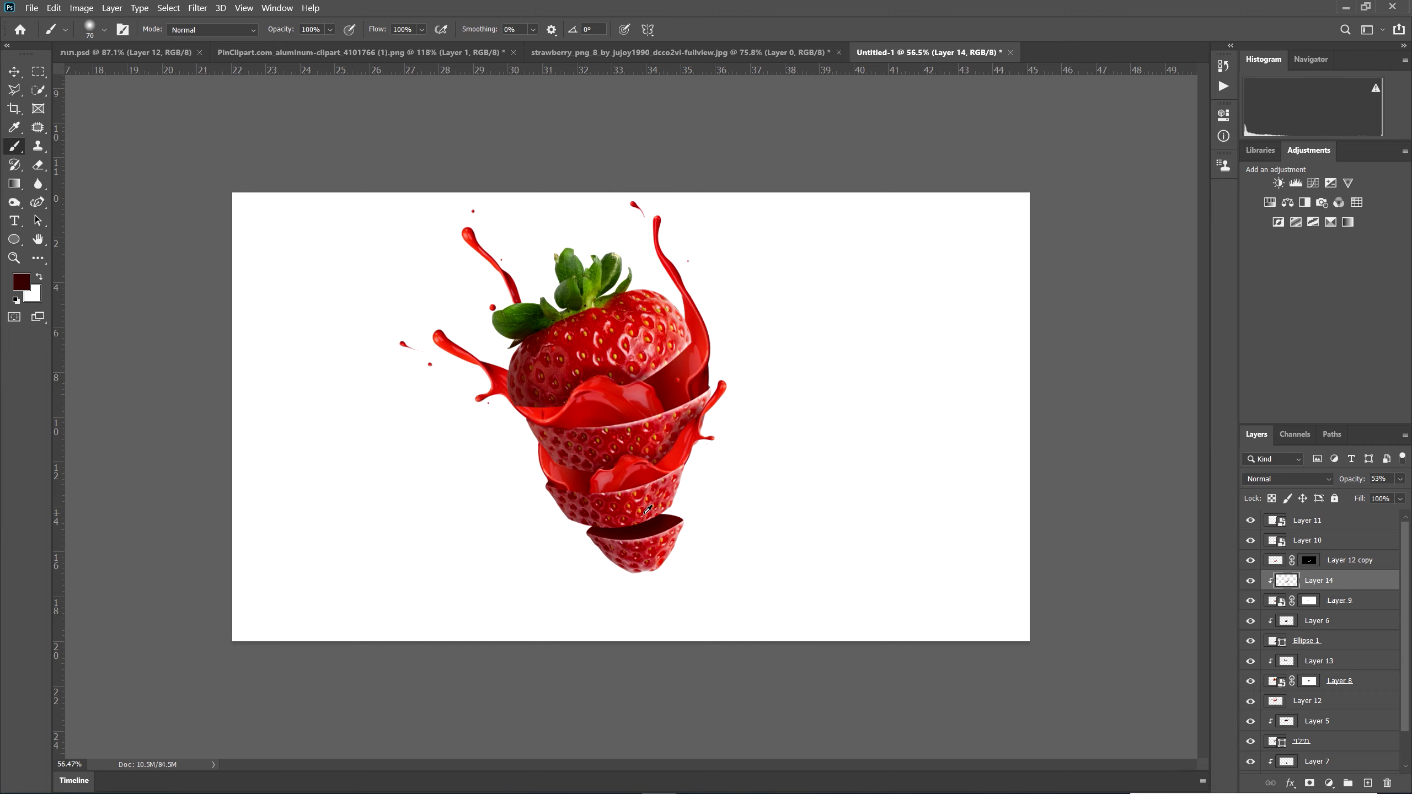
key(ctrl+Tab)
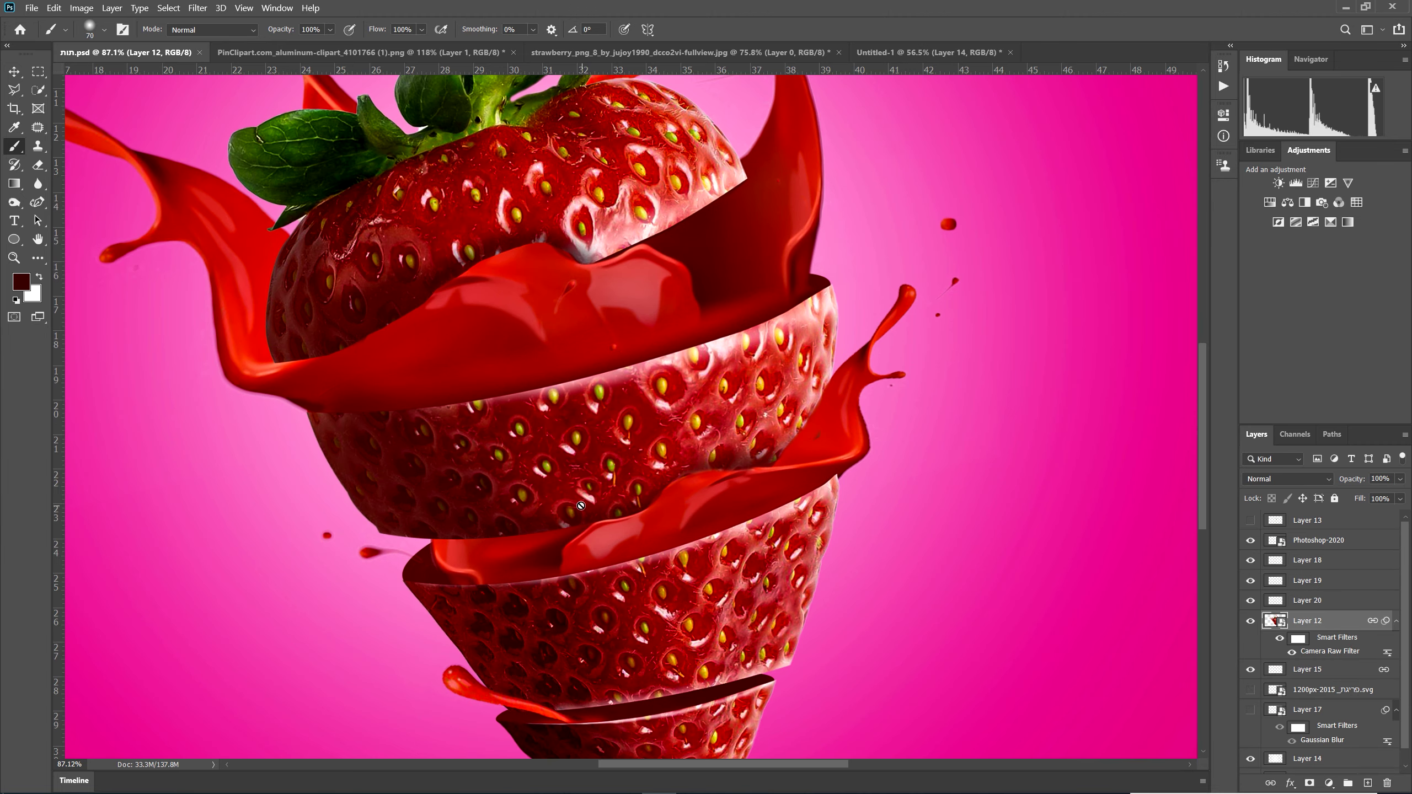
key(ctrl+Tab)
key(ctrl+Tab)
key(ctrl+Tab)
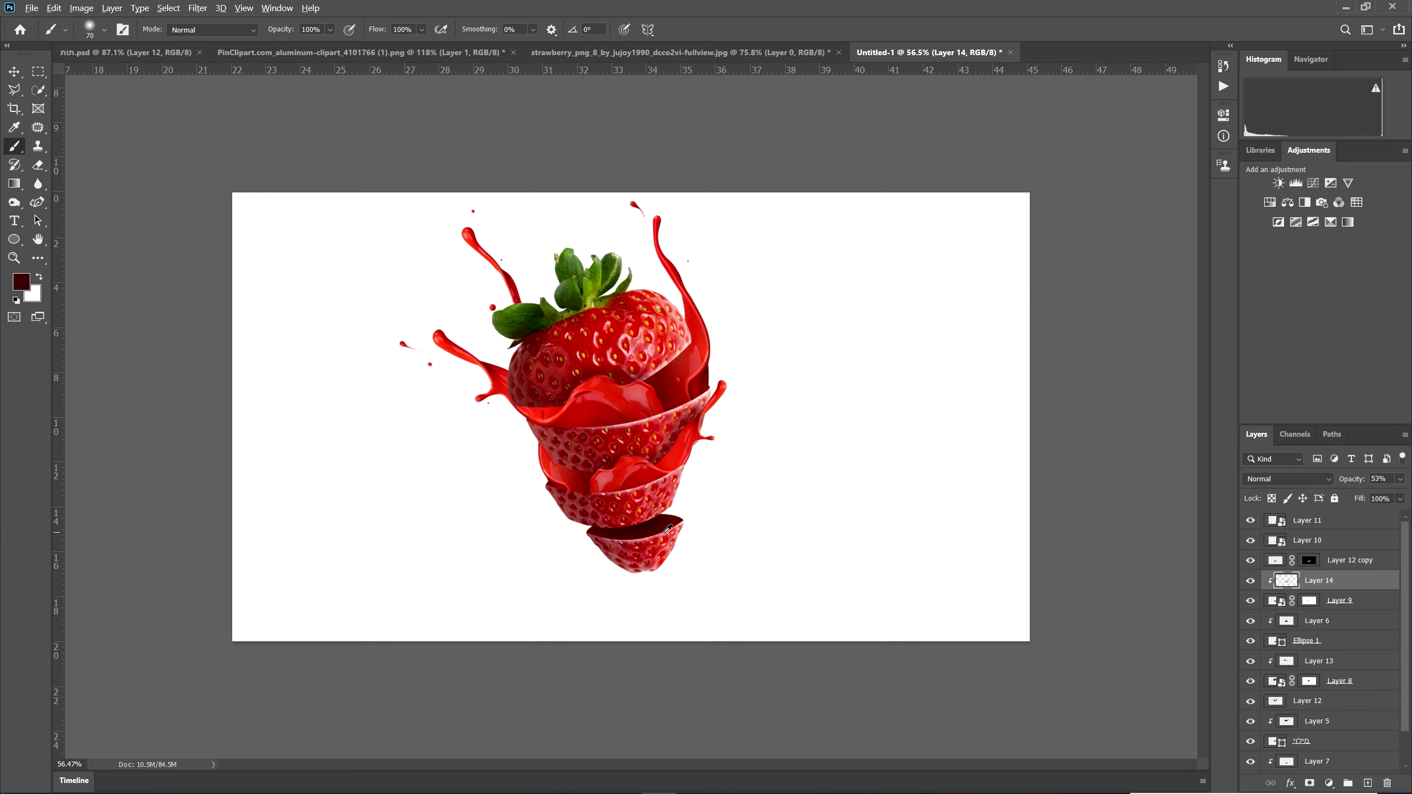
scroll(668, 528, up, 5)
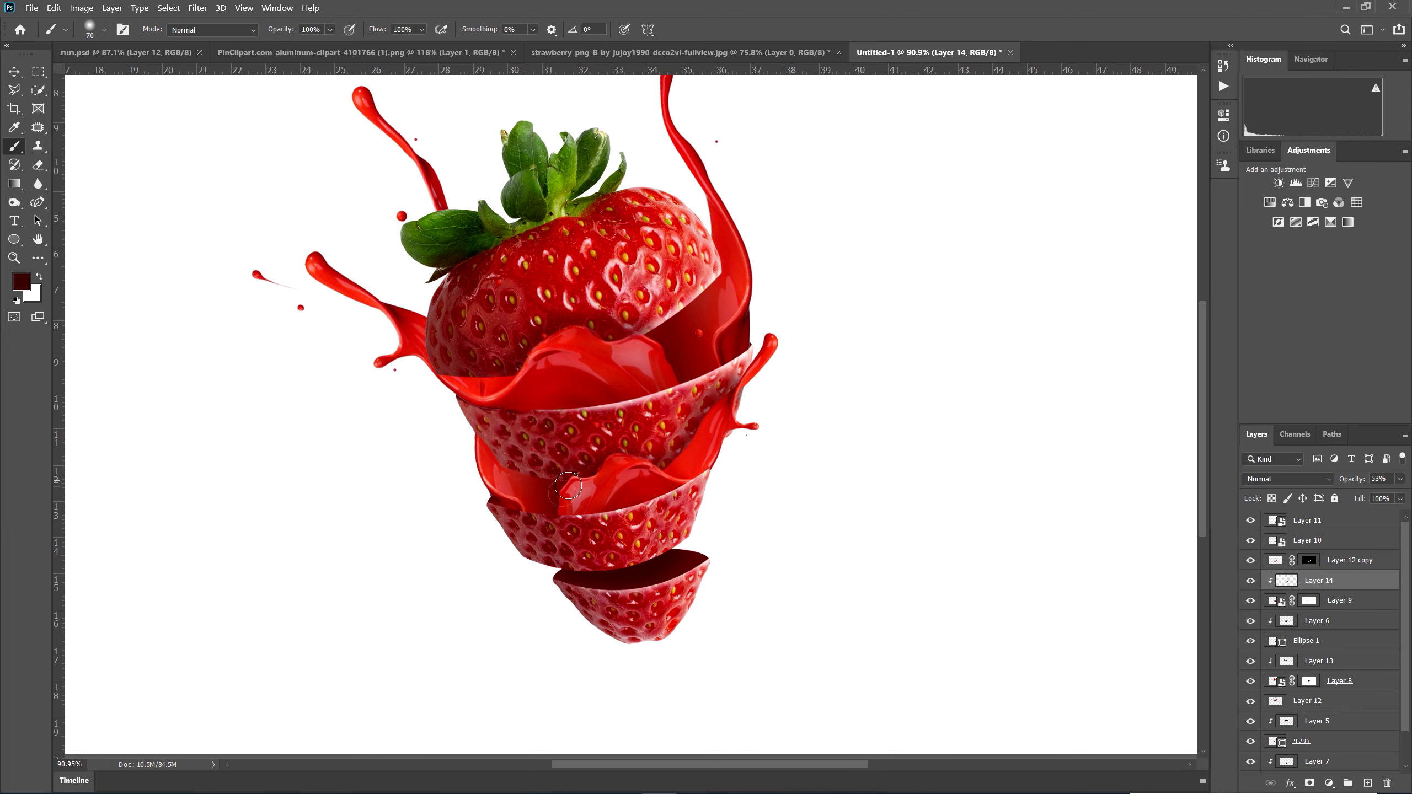
- Lasso the upper left juice splash on Layer 12 and copy it to a new layer
key(ctrl+0)
click(38, 71)
click(17, 95)
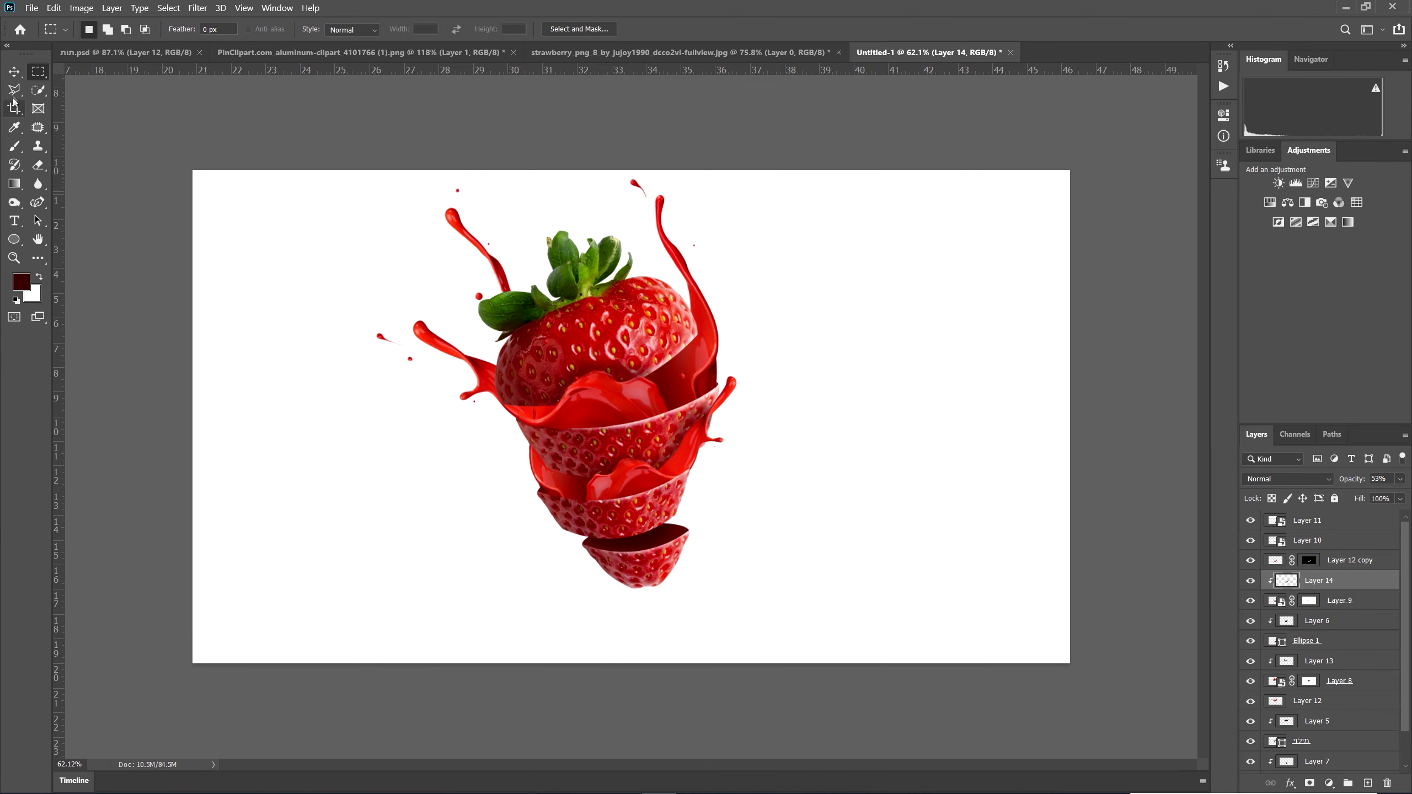
click(61, 87)
scroll(436, 360, up, 1)
scroll(436, 360, up, 3)
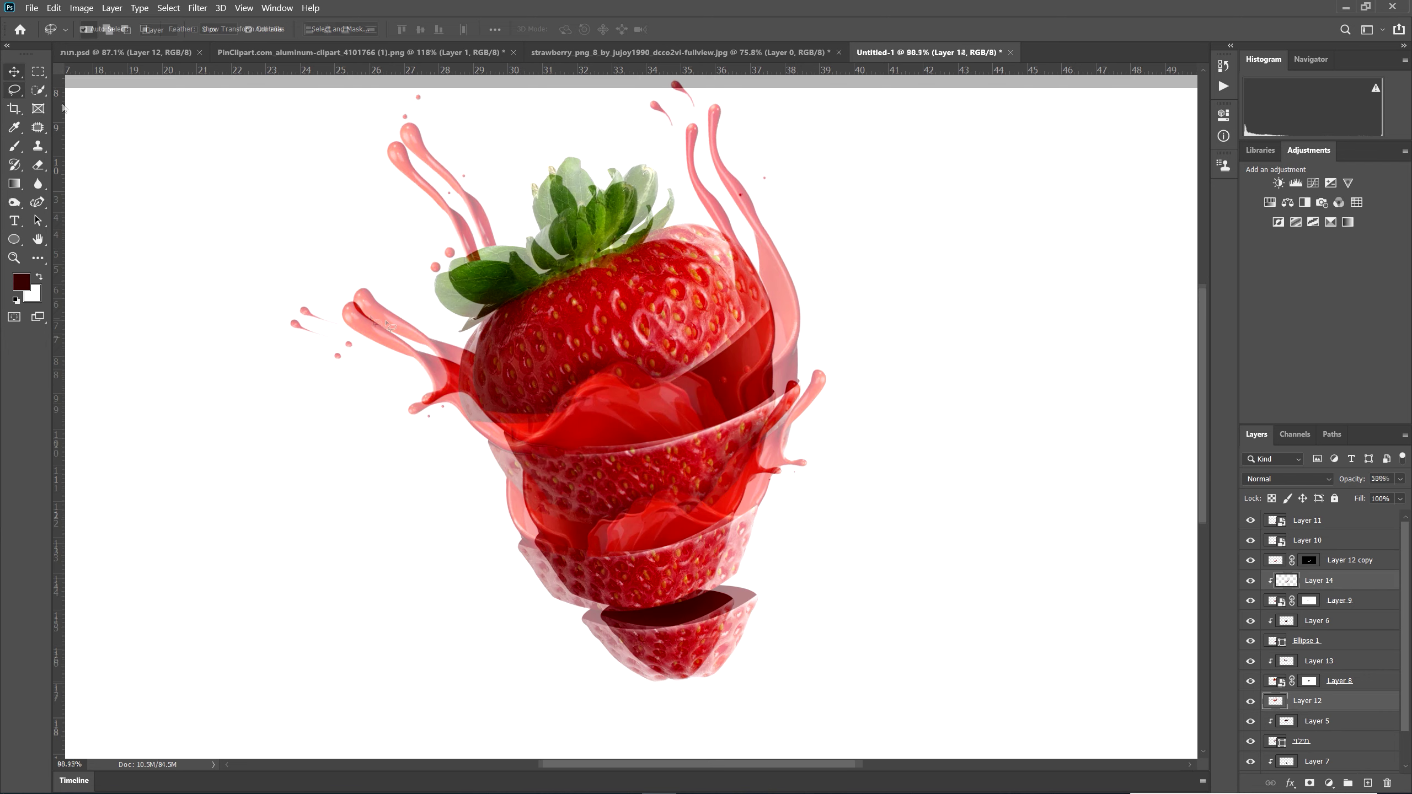
ctrl+click(387, 148)
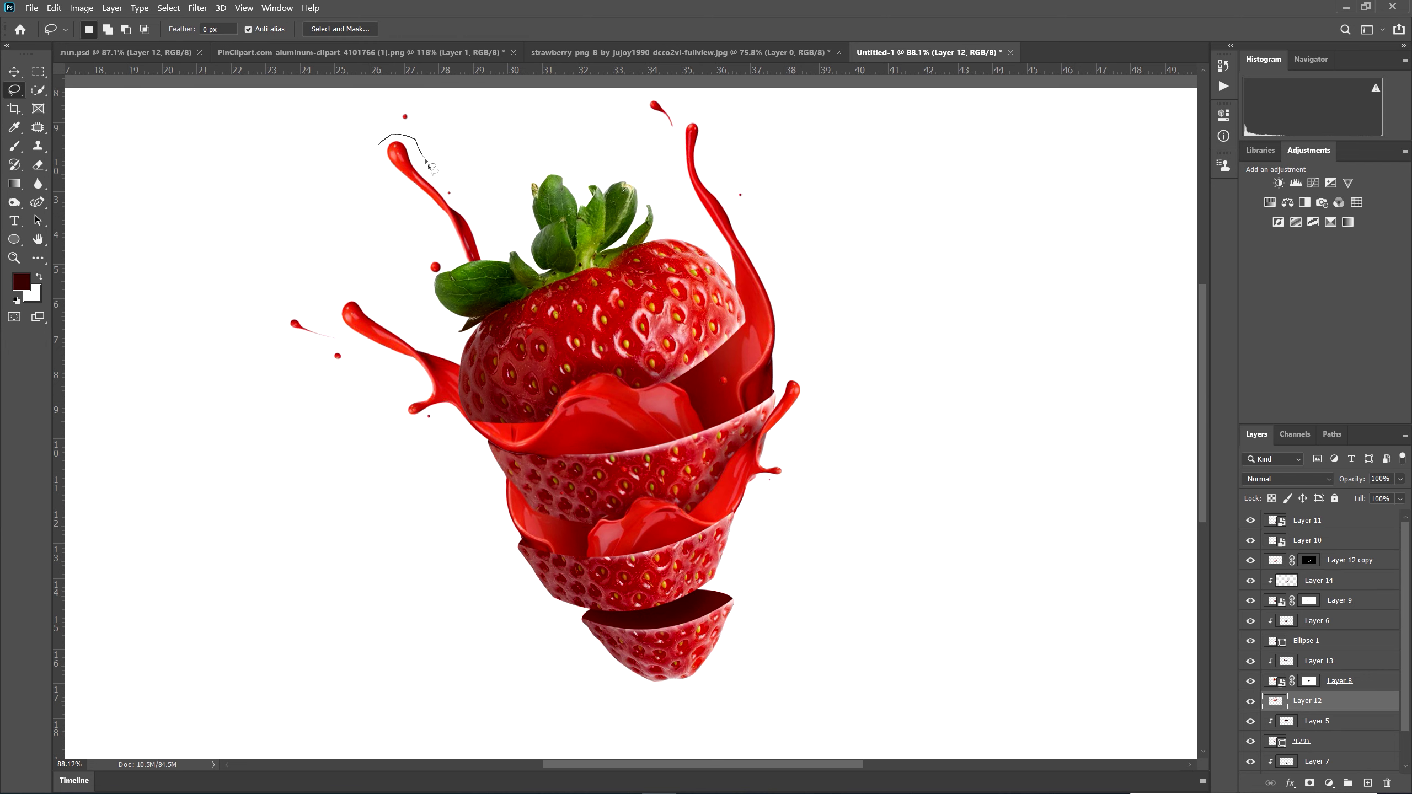
drag(477, 233, 409, 210)
drag(381, 158, 378, 148)
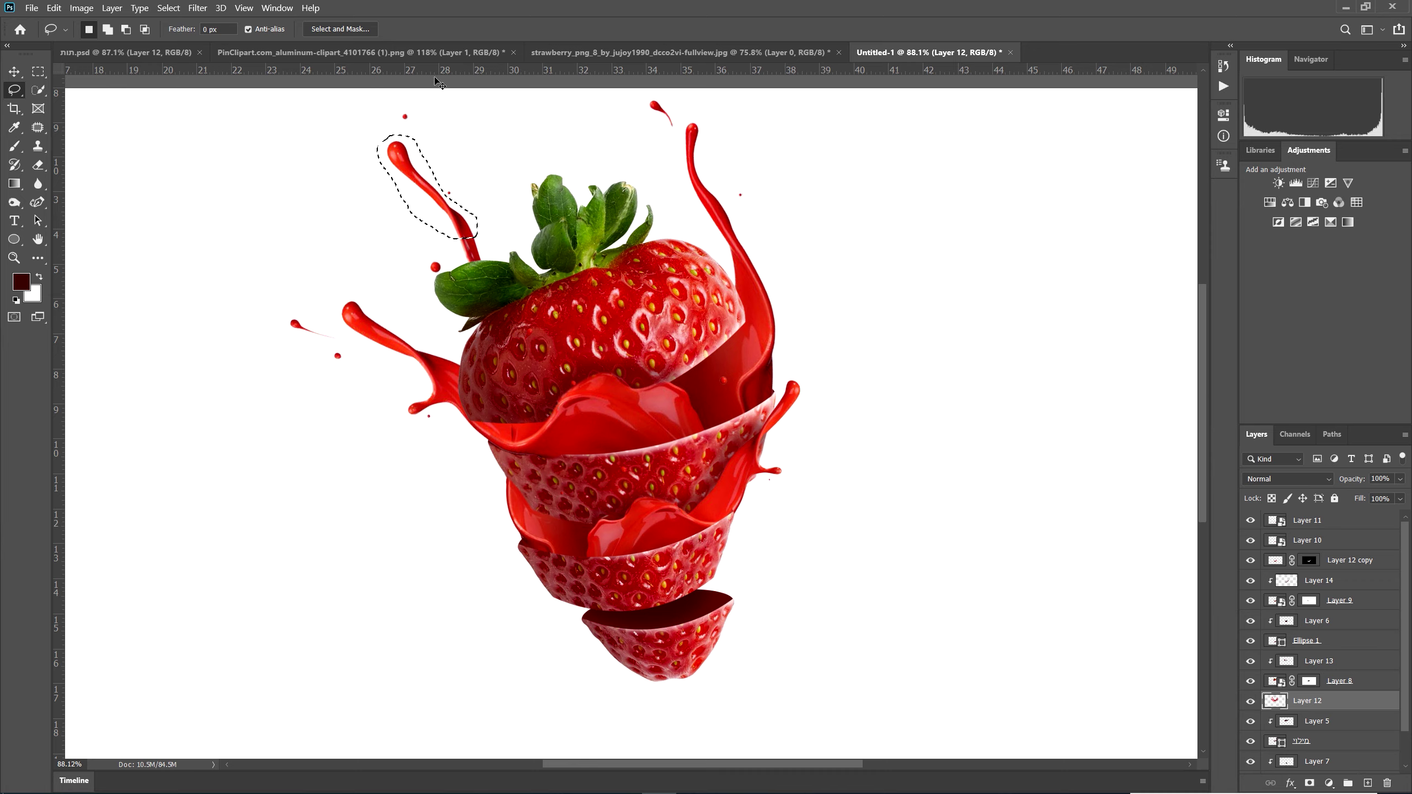
key(ctrl+j)
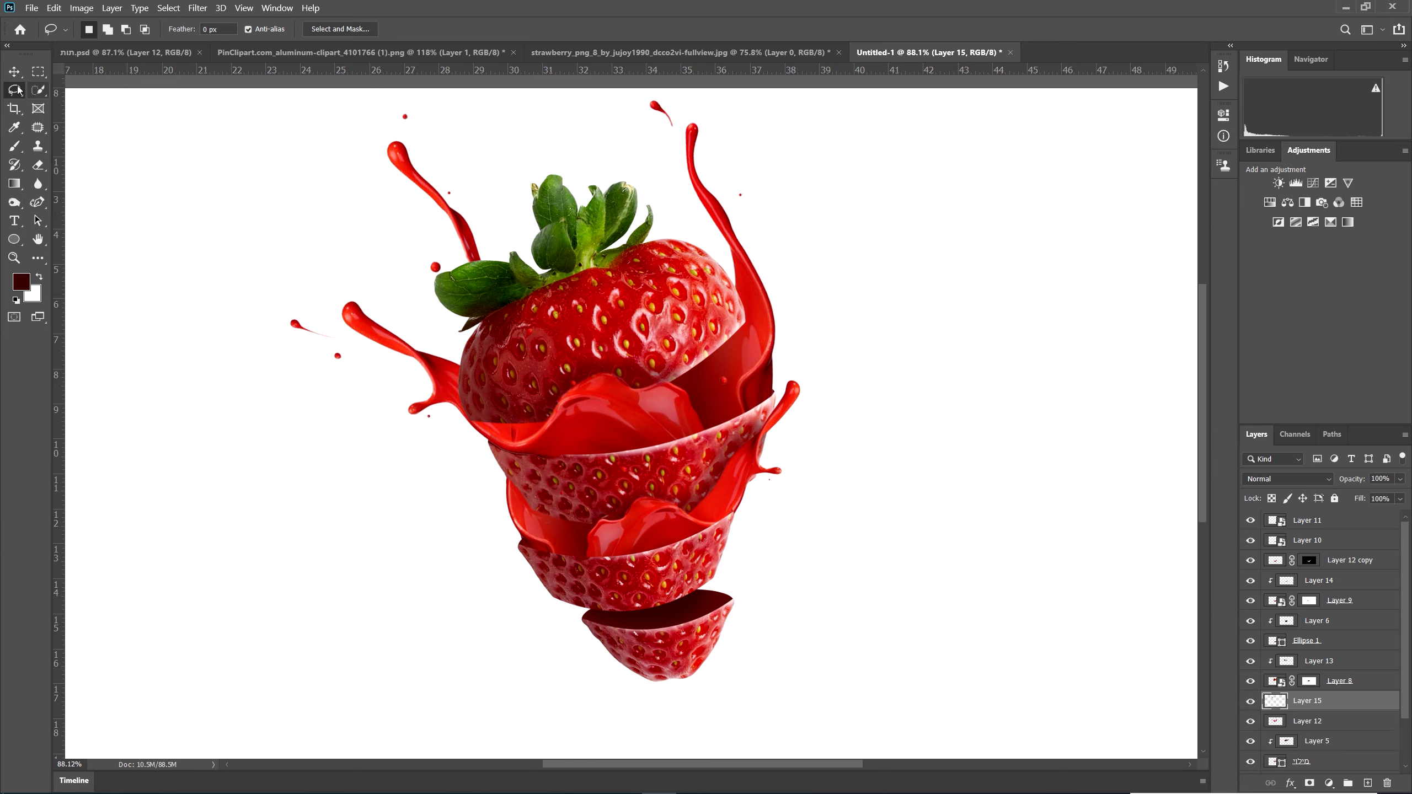
- Place and rotate the copied splash beside the bottom slice's left edge and bring its layer forward to just above Layer 10
click(14, 72)
drag(401, 162, 504, 574)
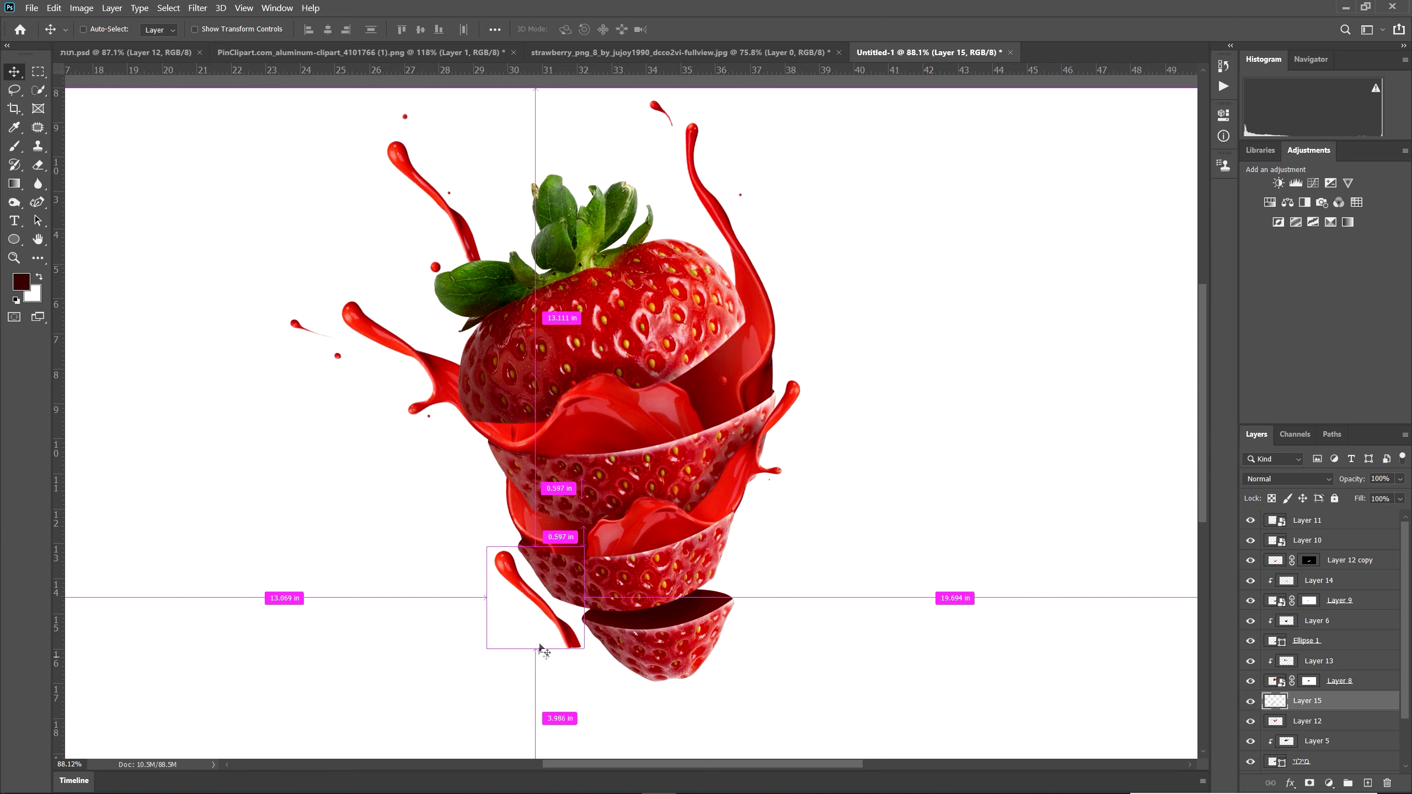
key(ctrl+t)
drag(614, 604, 609, 574)
mouse_move(568, 621)
mouse_down()
mouse_move(606, 634)
mouse_move(550, 610)
mouse_up()
key(Return)
key(ctrl+bracketright)
key(ctrl+bracketright)
key(ctrl+bracketright)
key(ctrl+bracketright)
key(ctrl+bracketright)
- Warp the copied splash and rotate it about 8.6° so its tail meets the bottom slice's left rim
scroll(556, 611, up, 5)
key(ctrl+t)
click(643, 30)
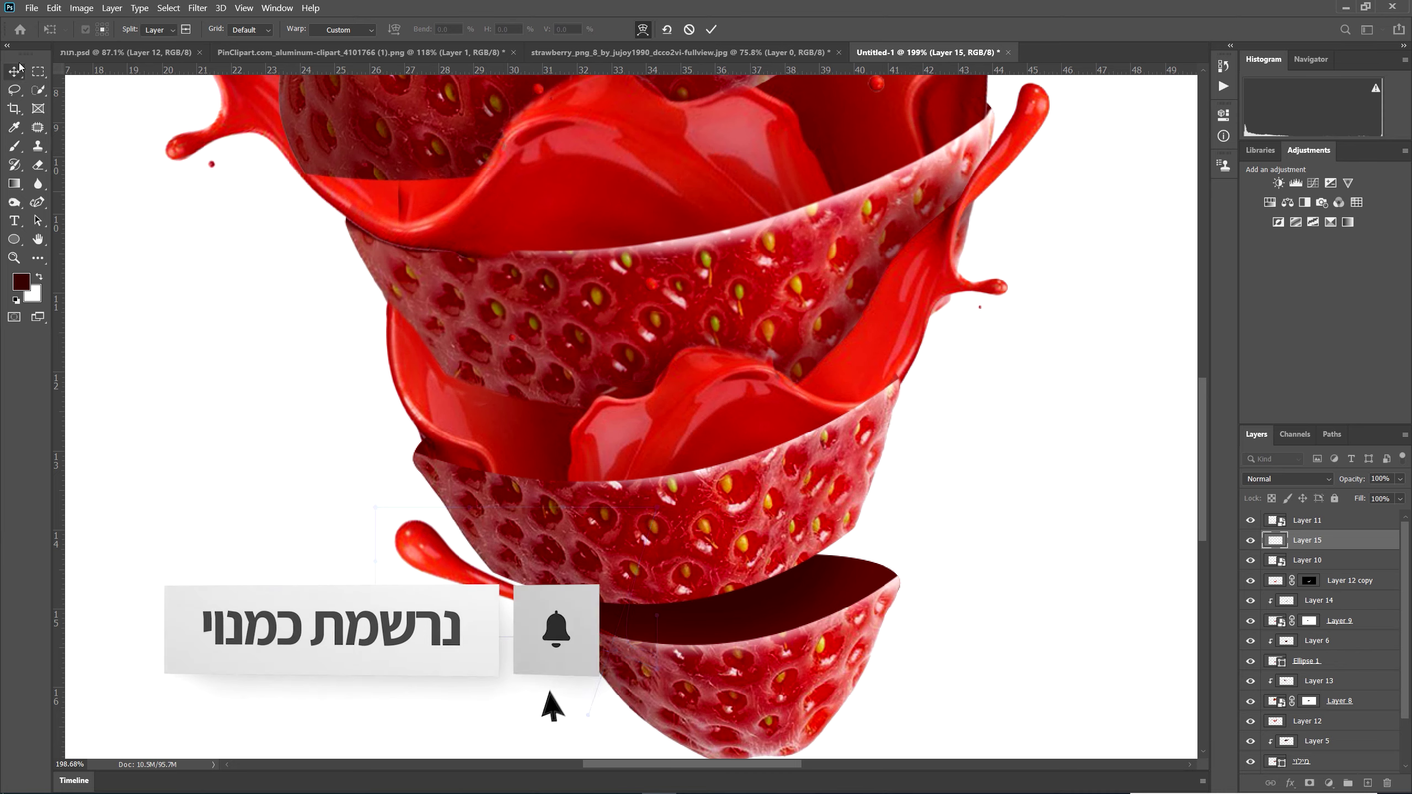
drag(478, 593, 503, 603)
key(Return)
key(ctrl+t)
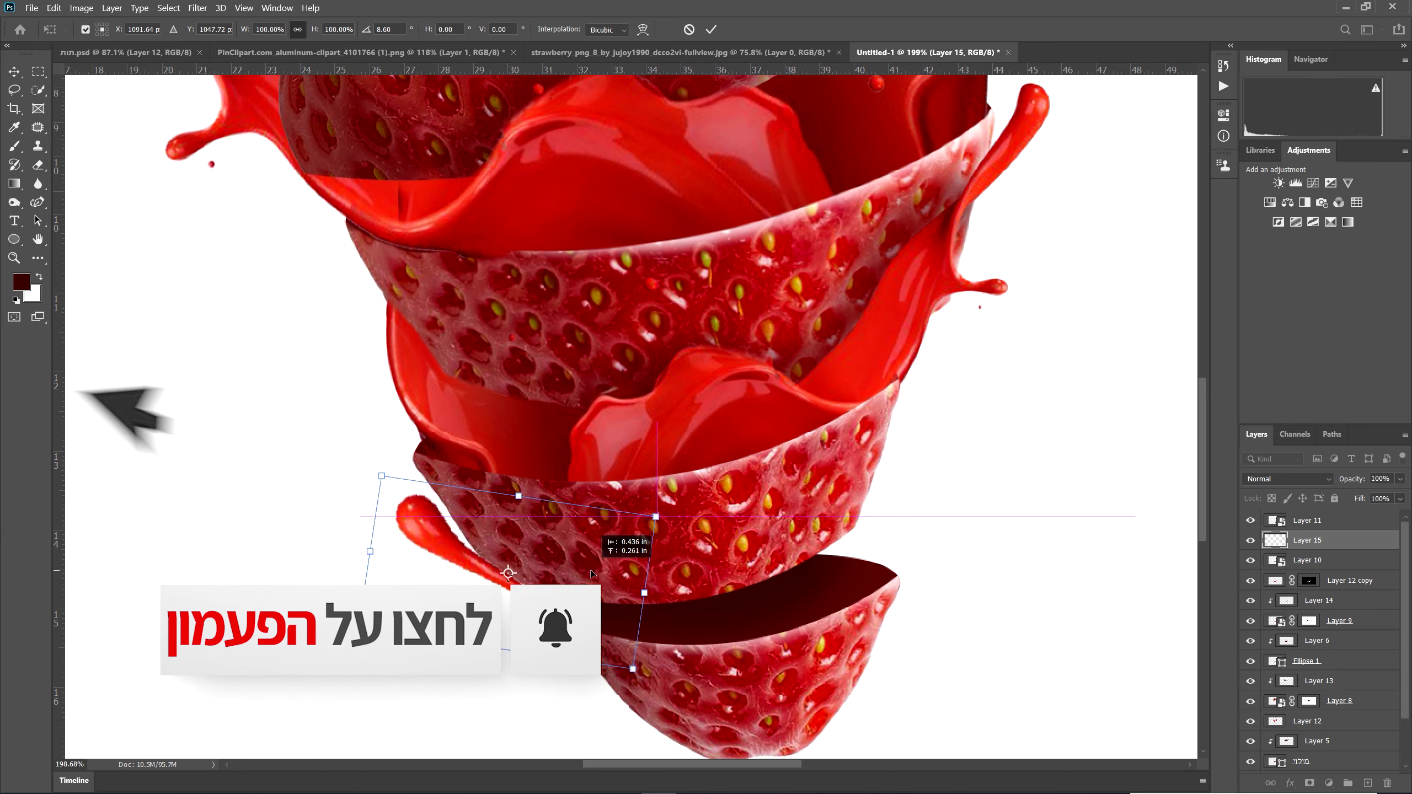
drag(214, 410, 439, 434)
key(Return)
key(ctrl+0)
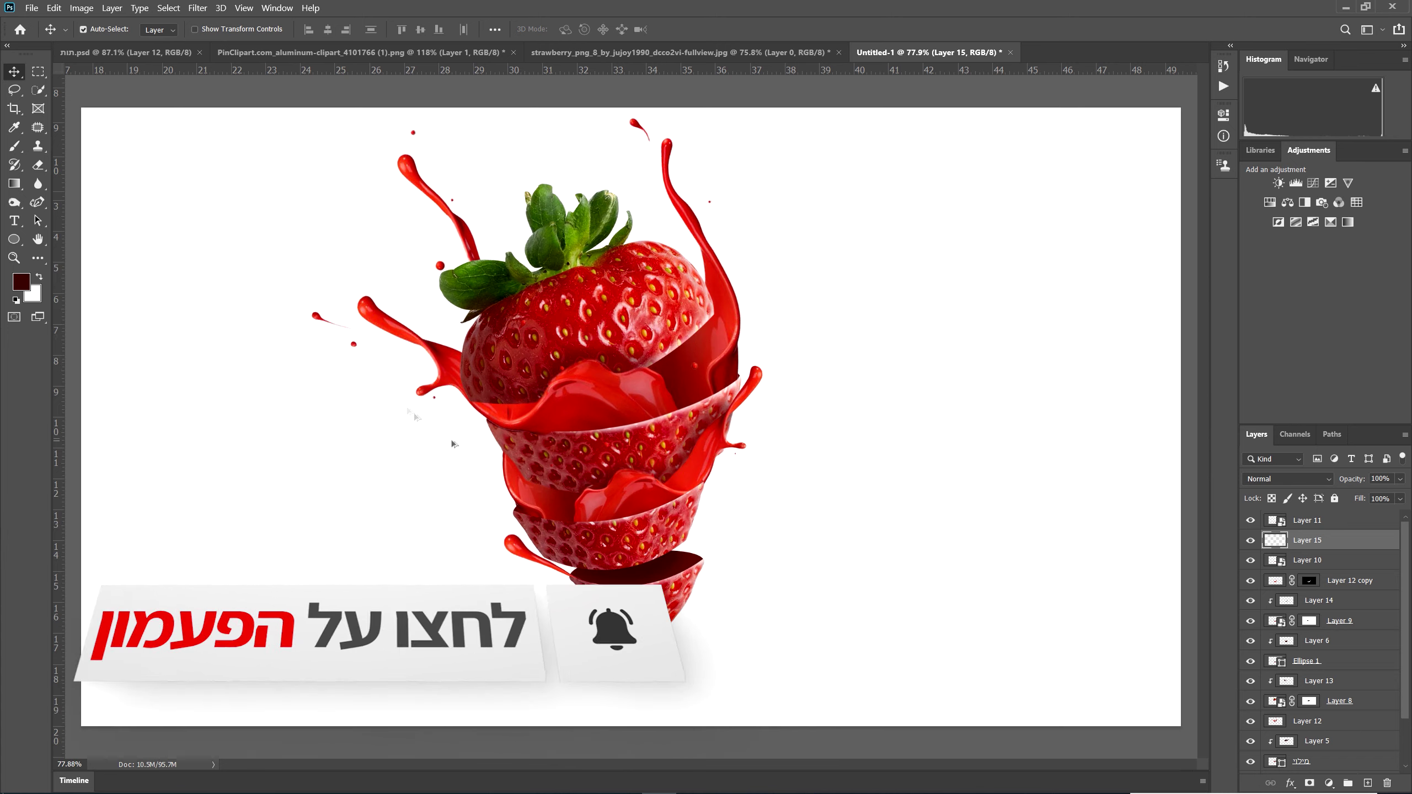
- Lasso the small droplets at the far left of Layer 12, copy them to a new layer and place them beside the bottom slice
click(381, 316)
click(14, 90)
mouse_move(326, 314)
mouse_down()
mouse_move(308, 308)
mouse_move(506, 551)
mouse_move(478, 504)
mouse_move(455, 535)
mouse_up()
key(ctrl+j)
key(v)
scroll(456, 536, up, 3)
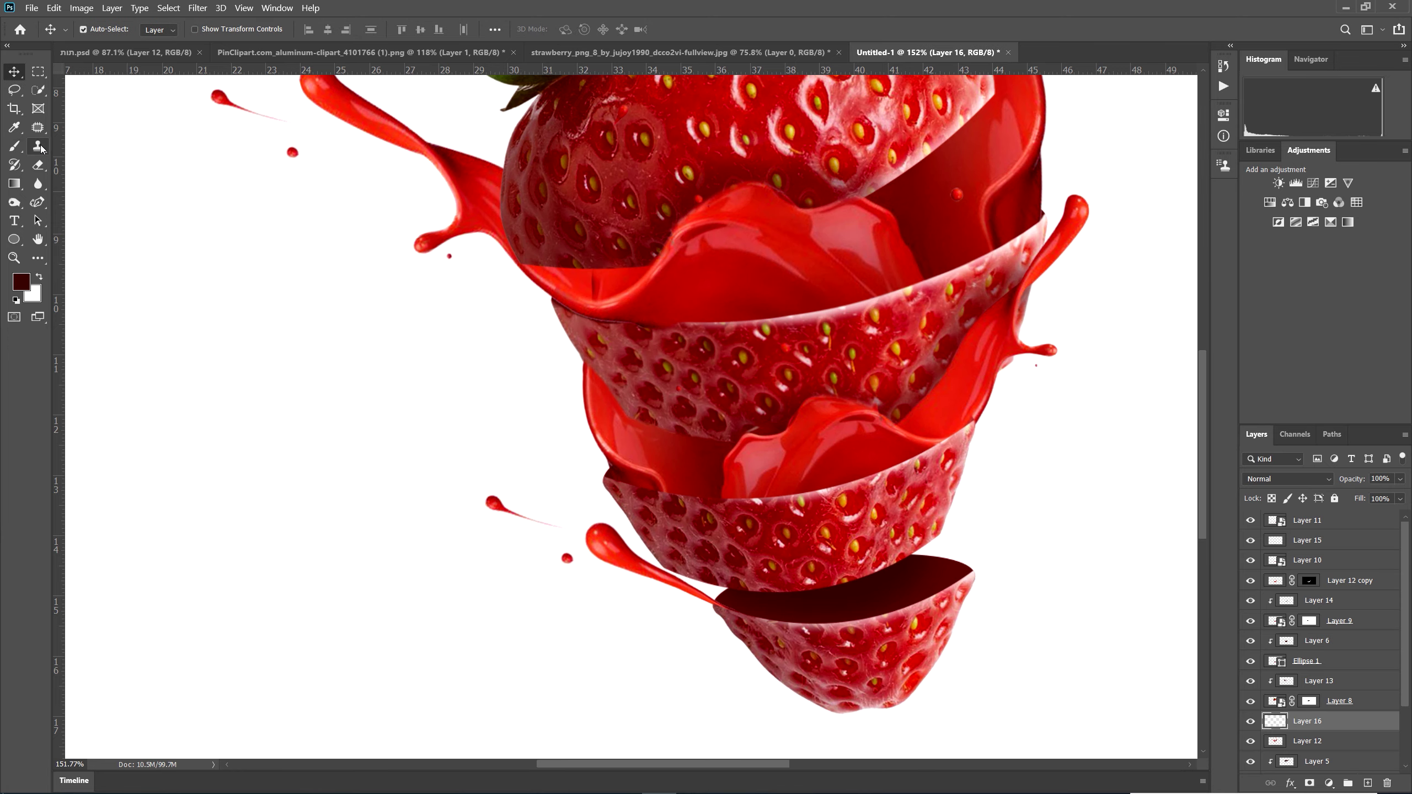
- Erase the tailed droplet from the copied pair with a 45 px eraser at 100% opacity, keeping the small round drop
click(38, 164)
key(0)
key(bracketleft)
key(bracketleft)
key(bracketleft)
key(bracketleft)
key(bracketleft)
key(bracketleft)
key(bracketleft)
key(bracketleft)
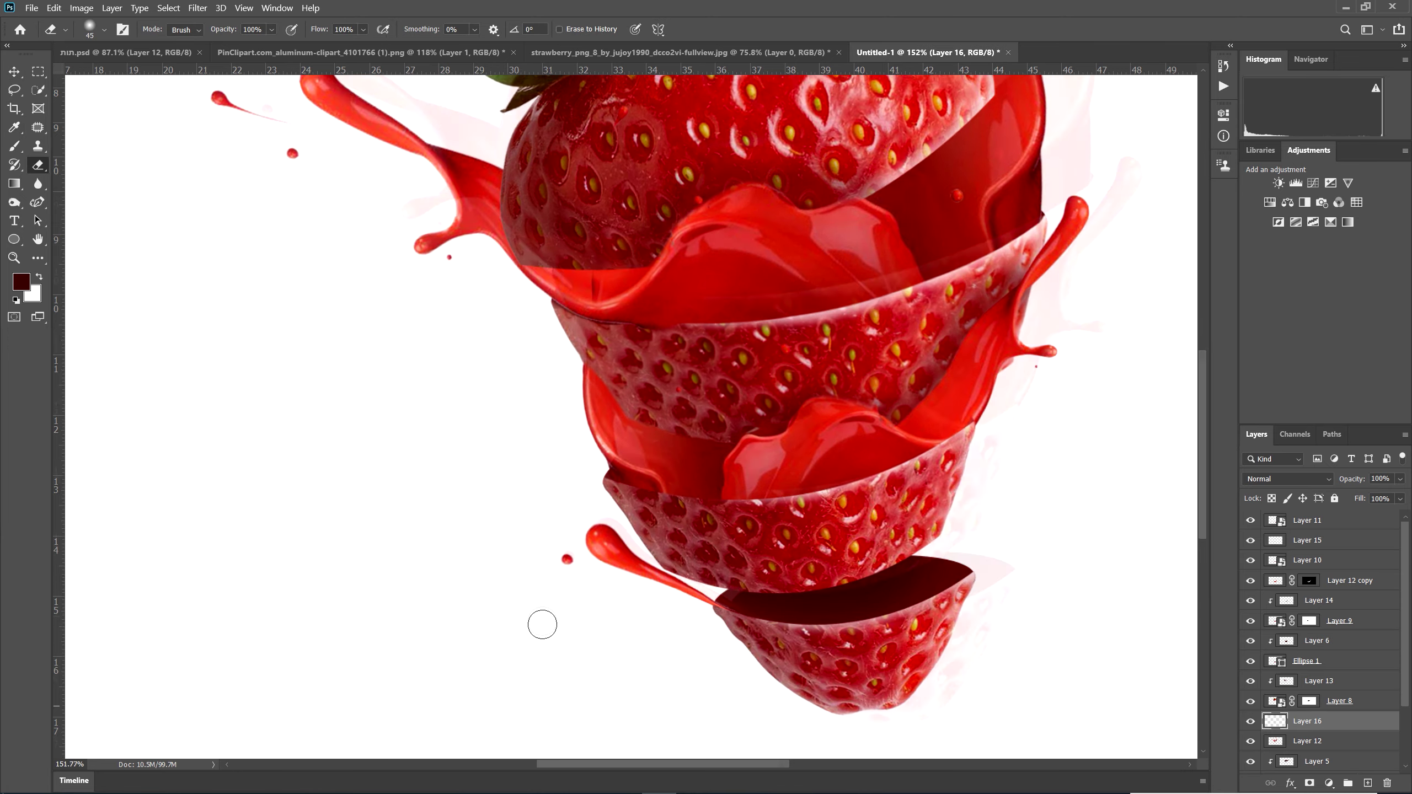
scroll(579, 704, down, 4)
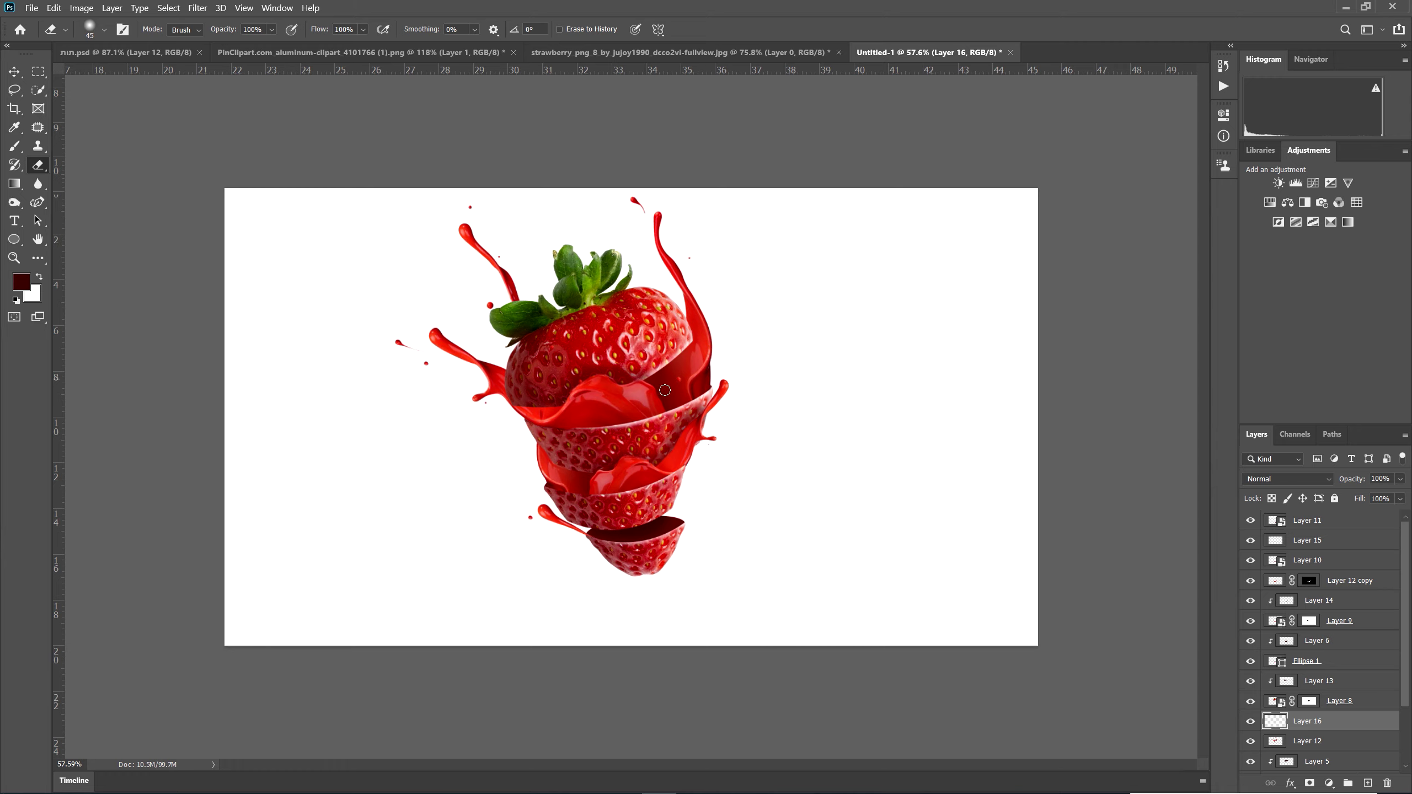
scroll(661, 433, up, 1)
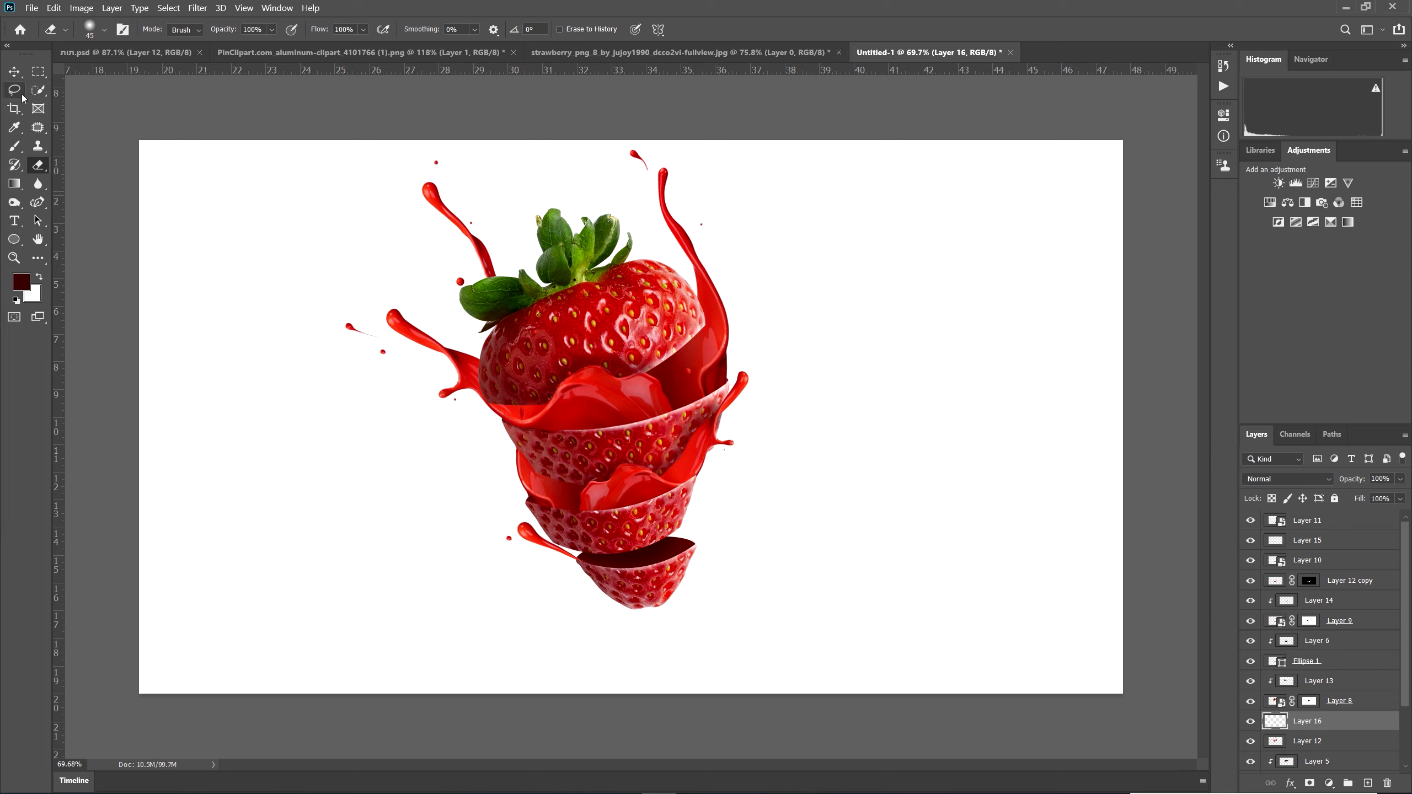
- Select all the strawberry and splash layers, convert them to one smart object and position it near the canvas centre
key(v)
drag(341, 161, 787, 641)
drag(590, 330, 664, 371)
scroll(632, 418, down, 1)
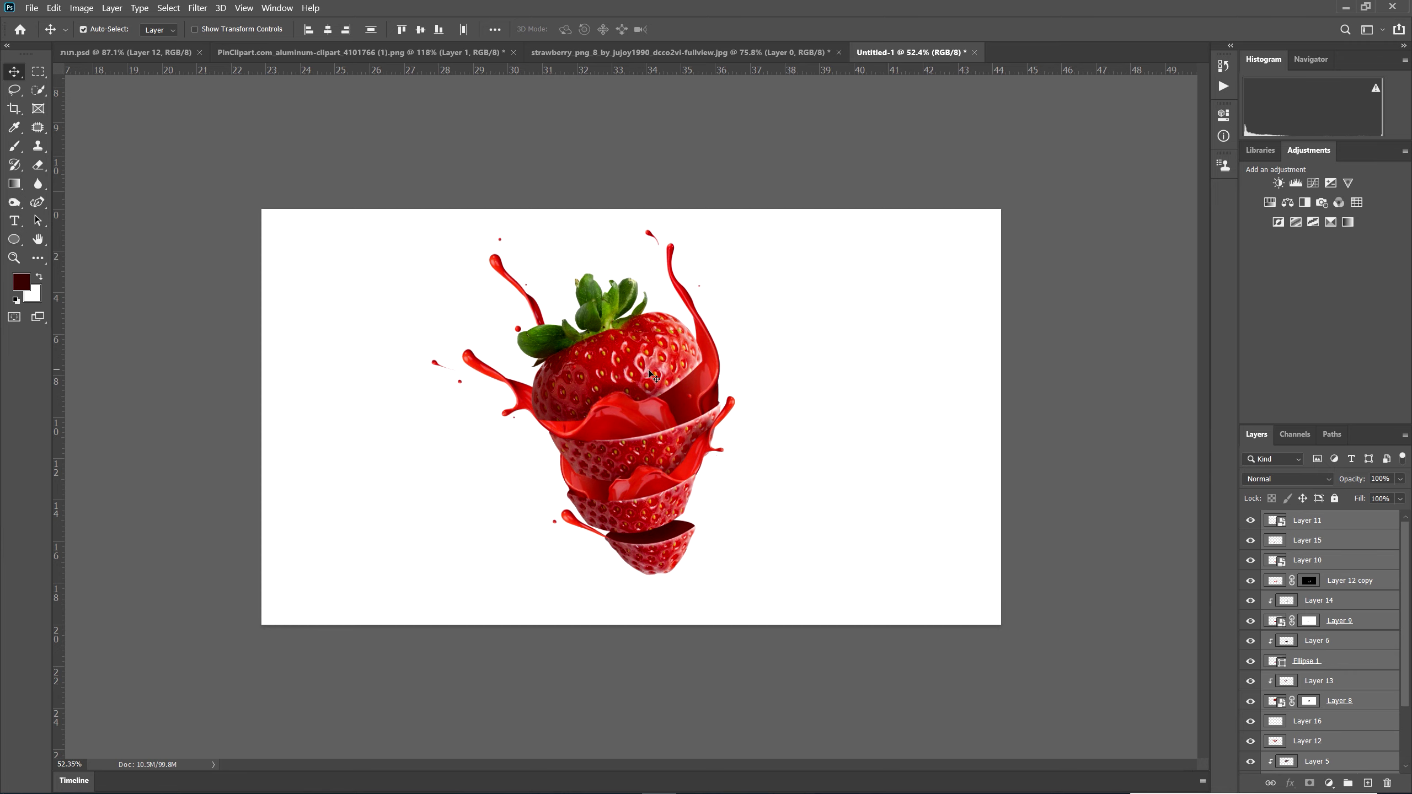
scroll(621, 595, up, 2)
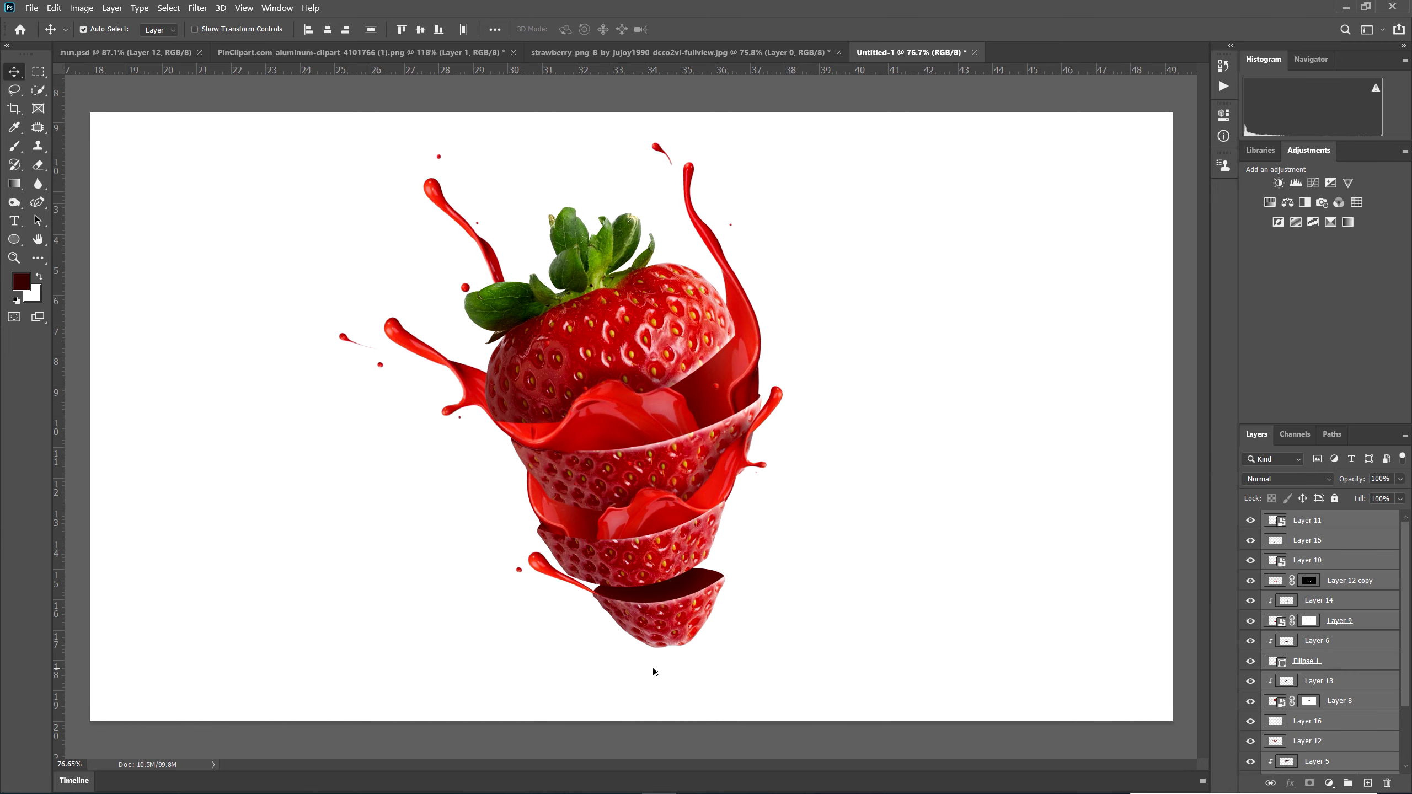
right_click(1284, 566)
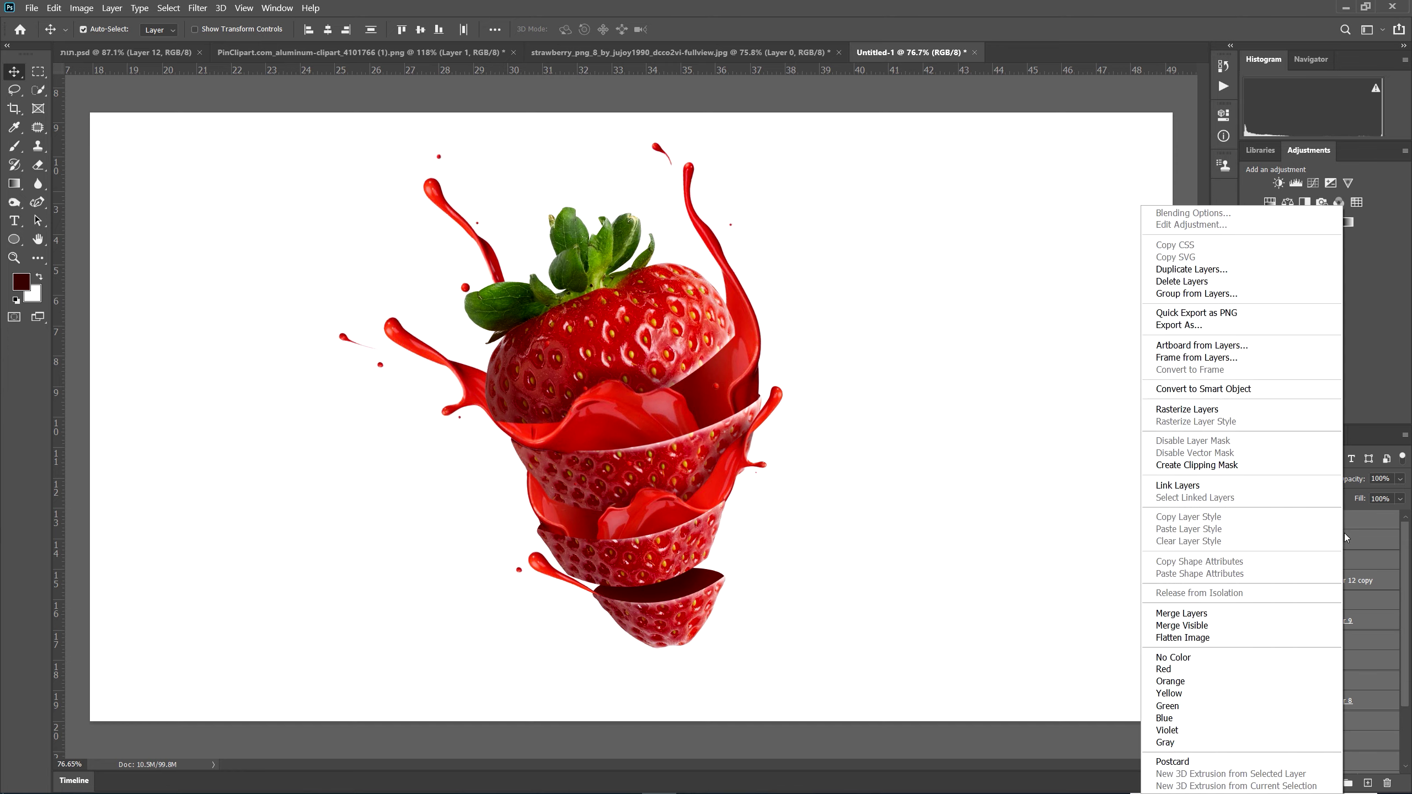
click(1231, 389)
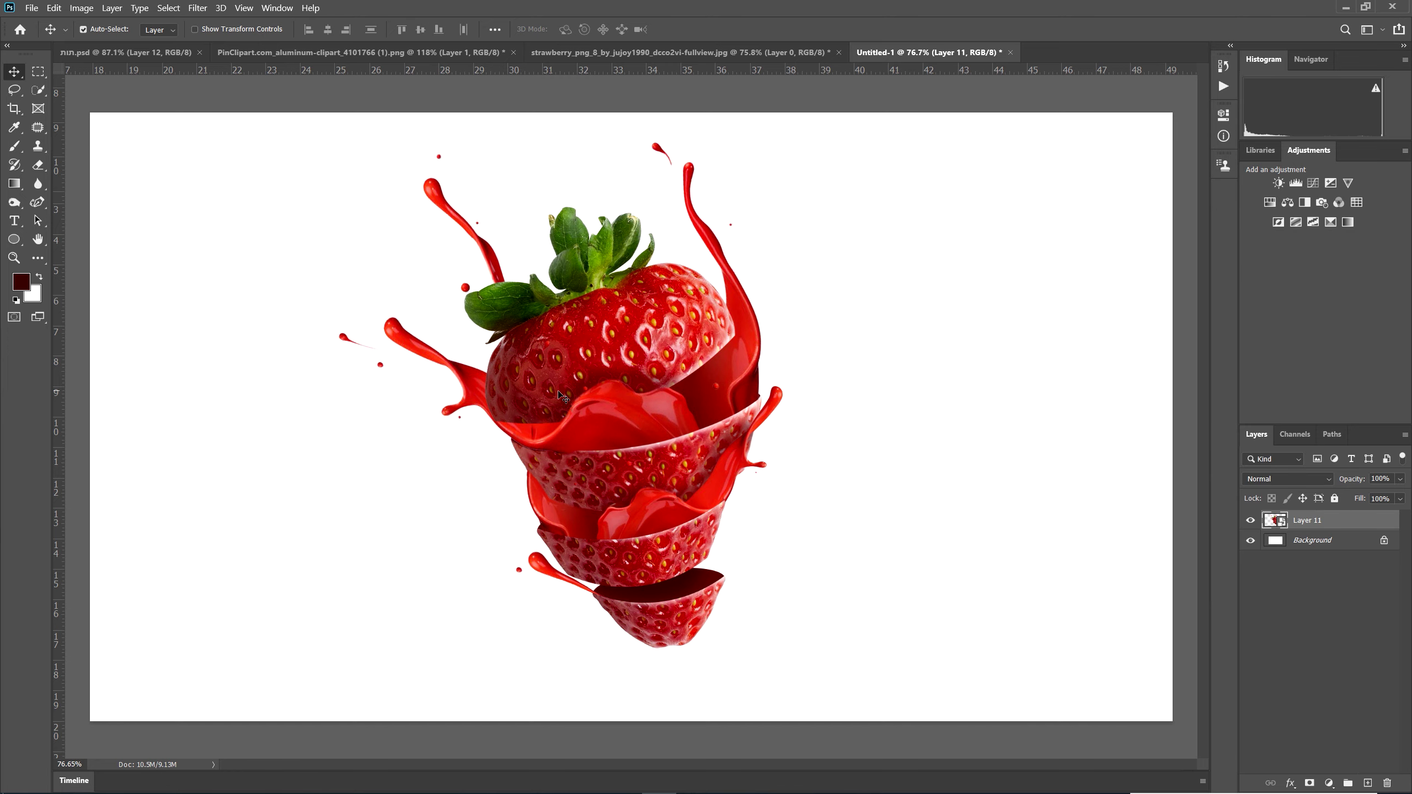
scroll(617, 373, down, 3)
mouse_move(626, 390)
mouse_down()
mouse_move(586, 377)
mouse_move(612, 408)
mouse_move(635, 403)
mouse_up()
- Sample the magenta from the reference document's background and fill the Background layer of Untitled-1 with it
click(919, 472)
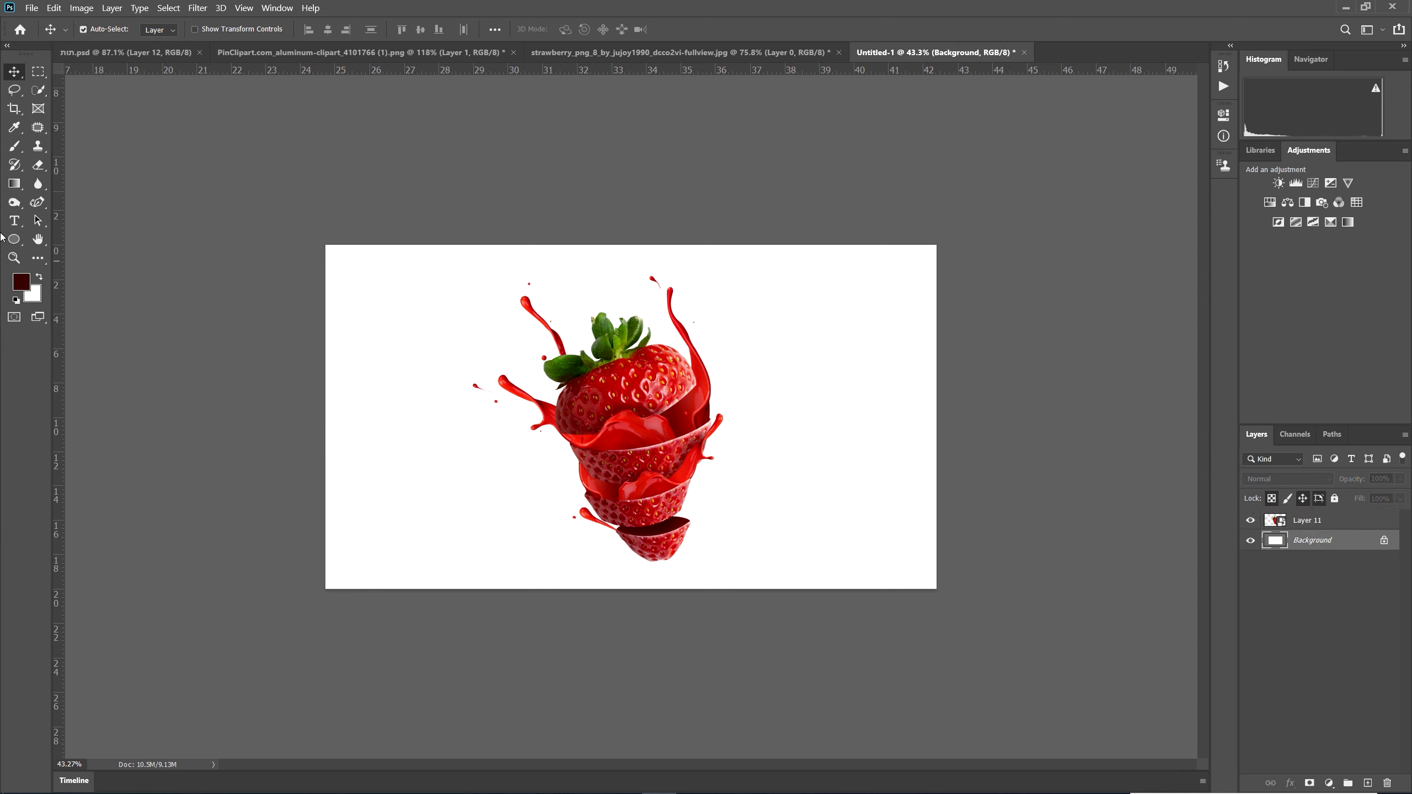
click(19, 283)
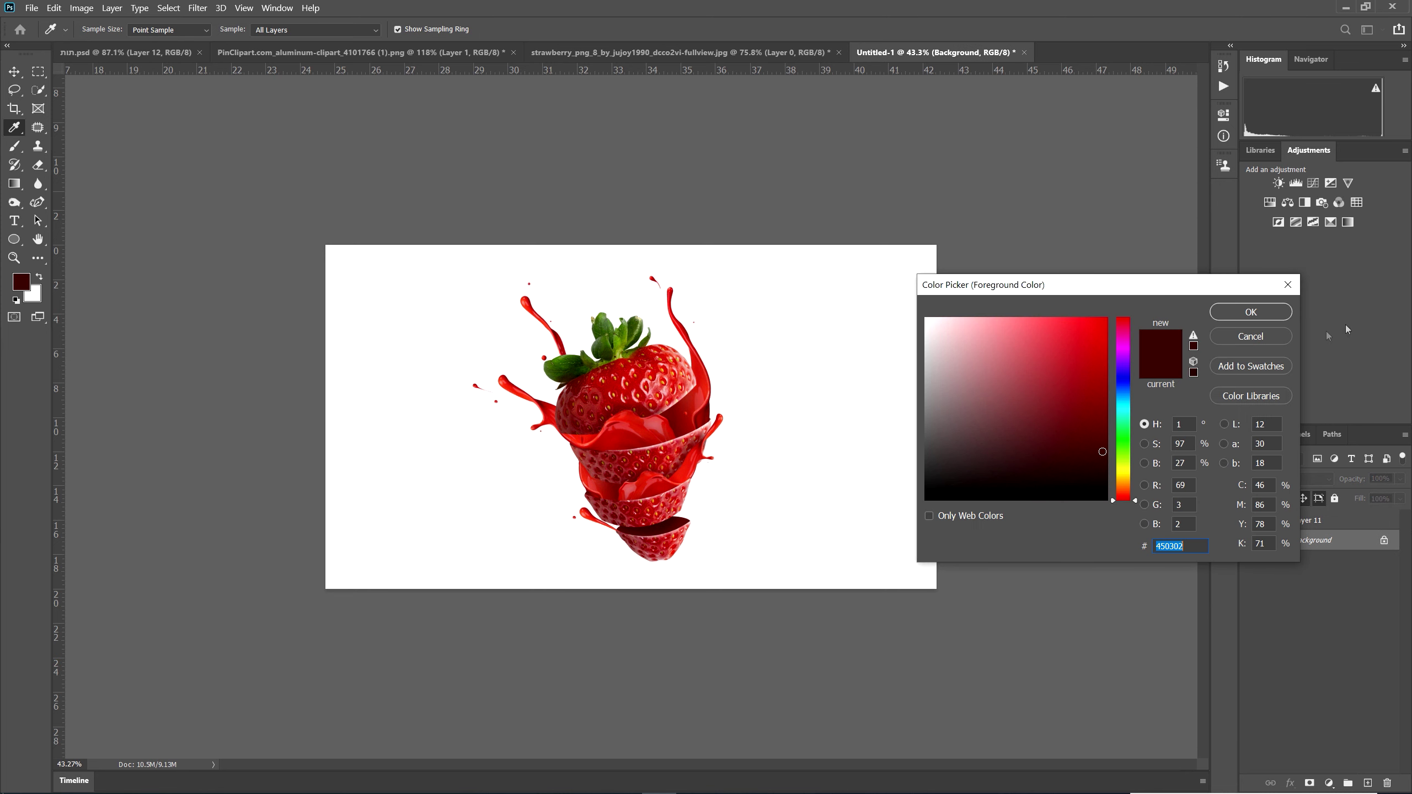
click(1275, 289)
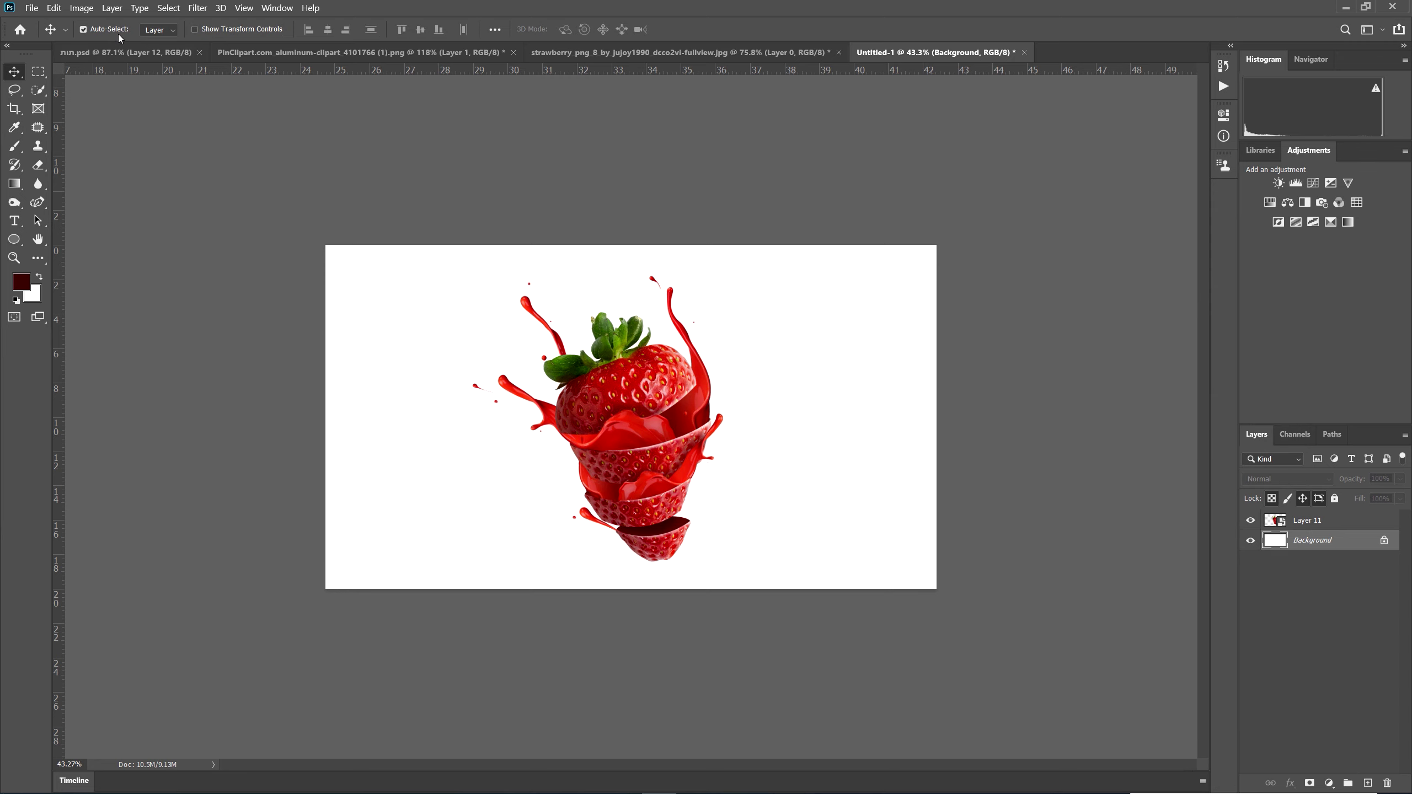
click(134, 52)
click(22, 282)
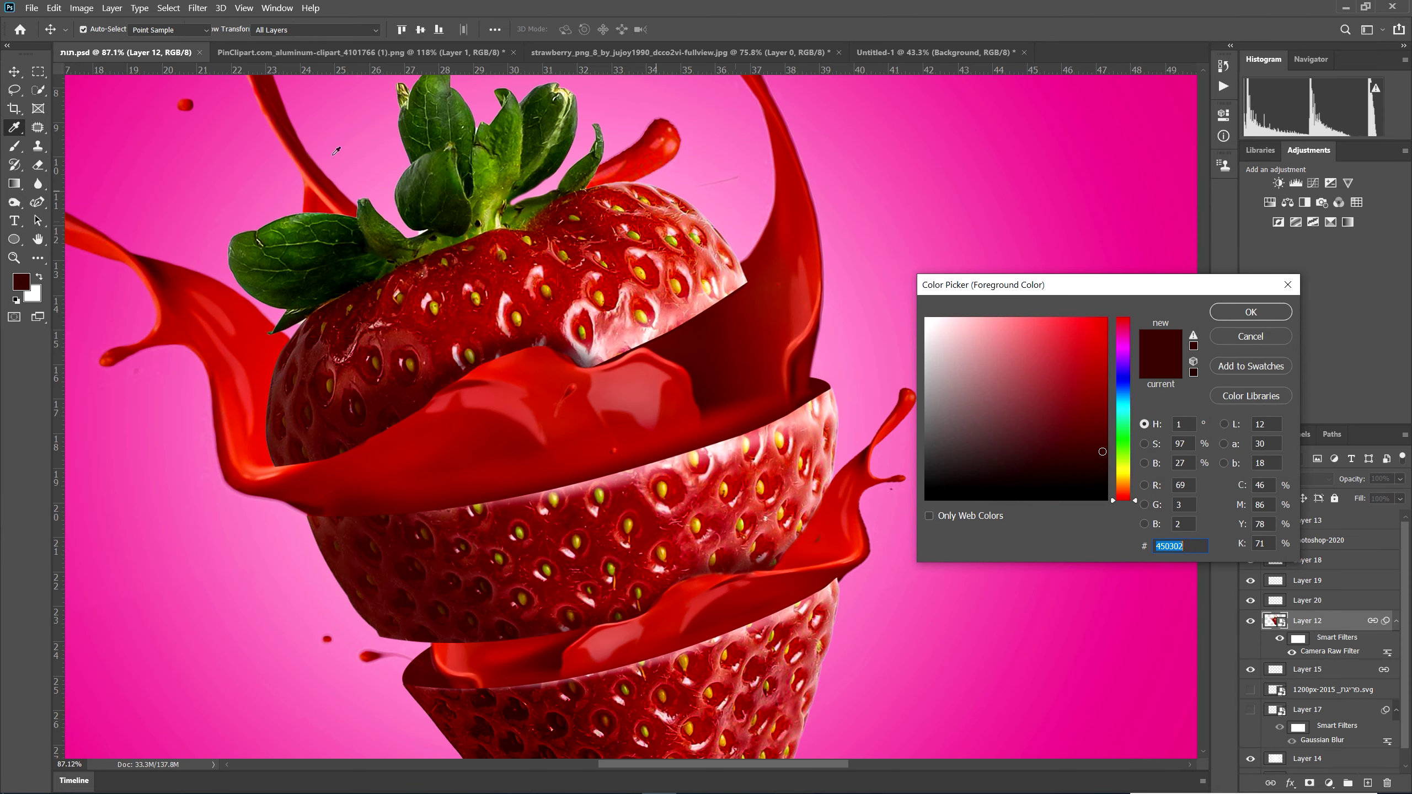
click(78, 83)
click(1250, 312)
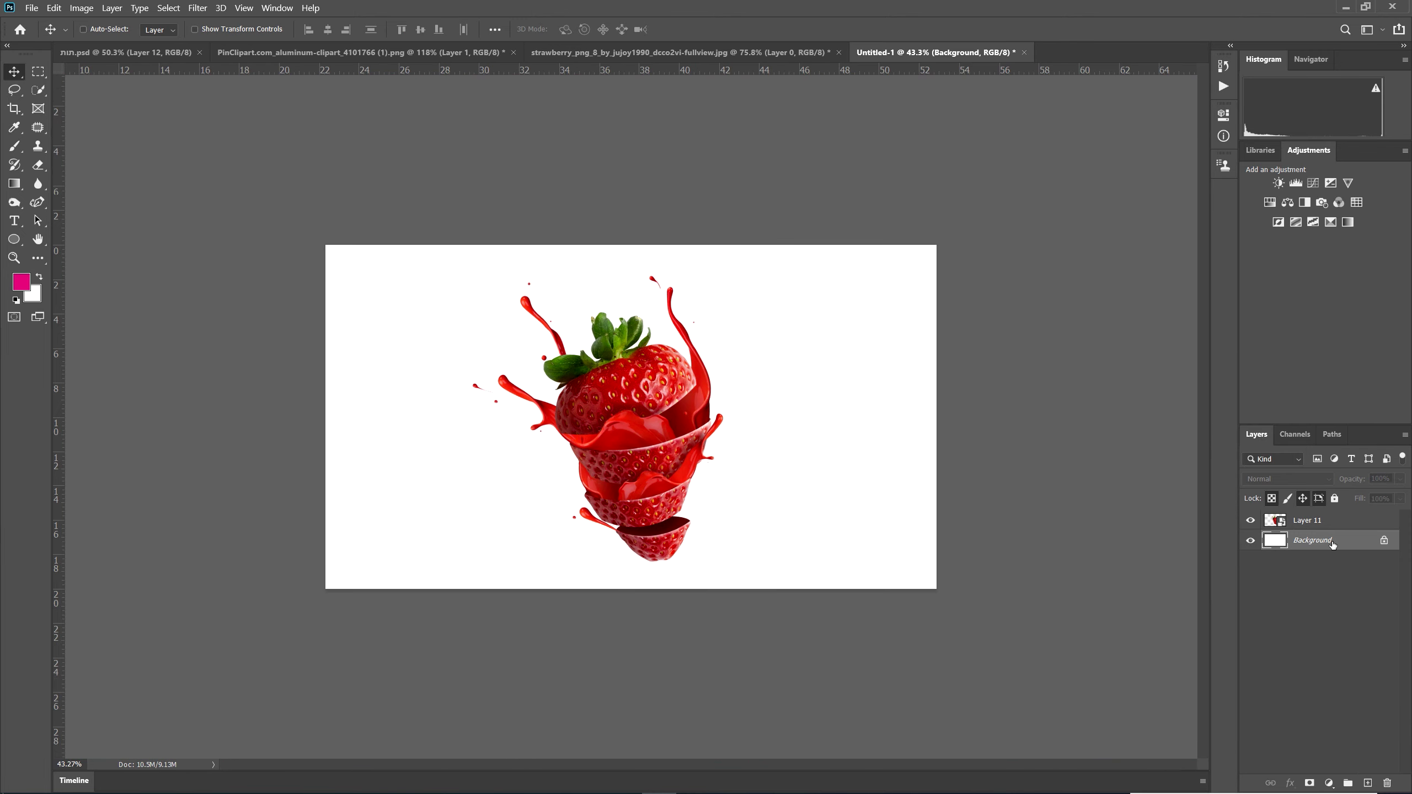
key(alt+BackSpace)
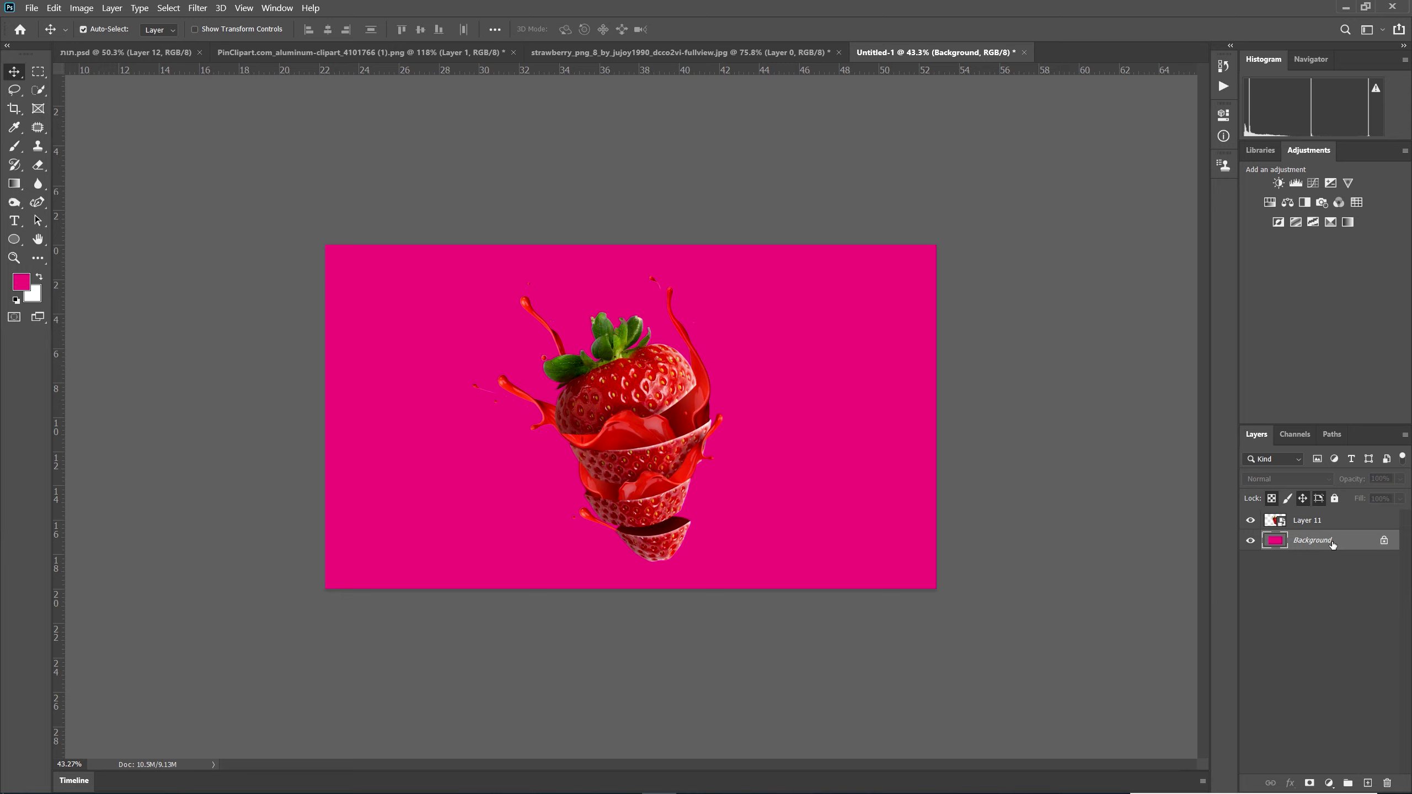
- Nudge the strawberry slightly to the left and add an empty layer between it and the background
scroll(642, 529, up, 3)
scroll(616, 396, down, 4)
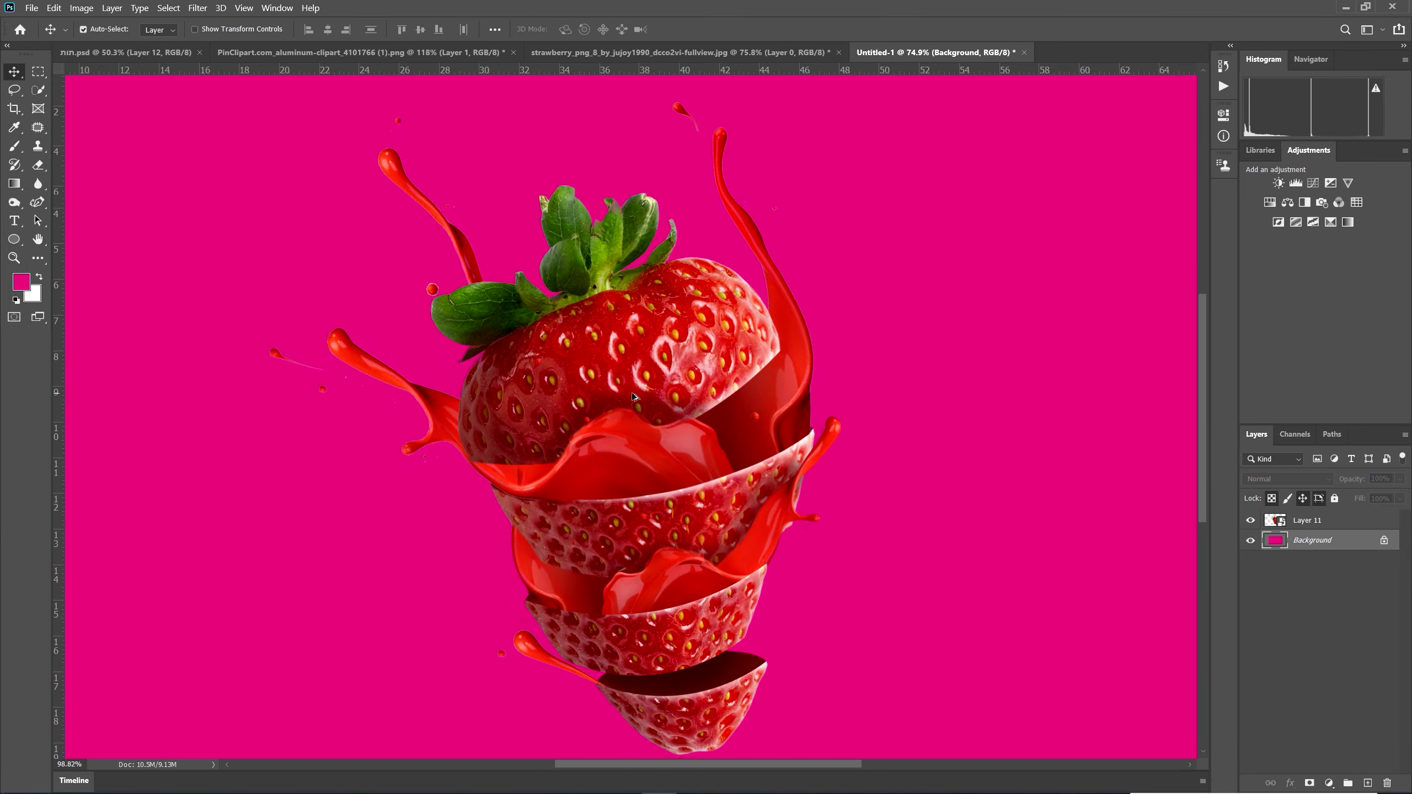
drag(638, 405, 624, 405)
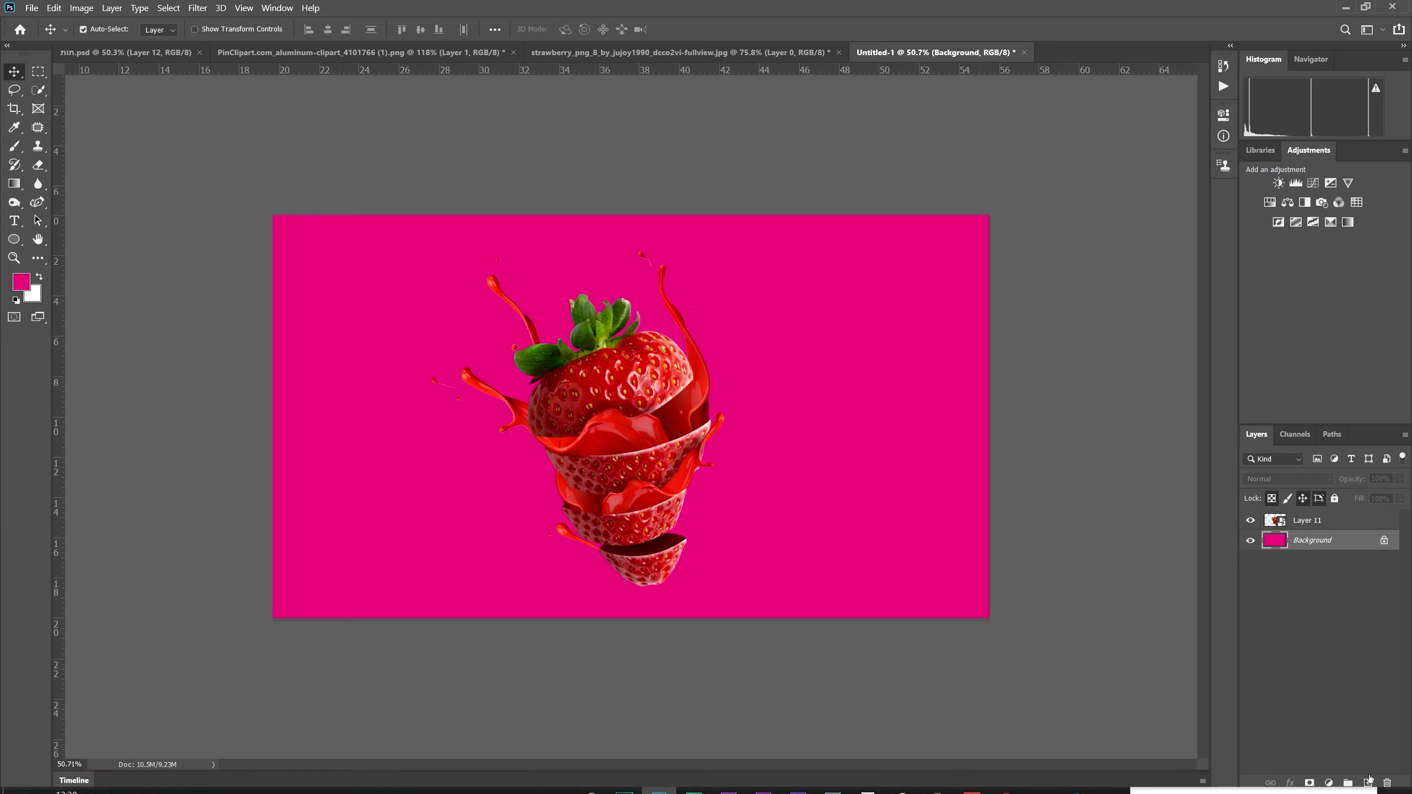
click(1367, 783)
- Paint a white glow behind the strawberry on the new layer with a 1700 px brush at 0% hardness
click(39, 277)
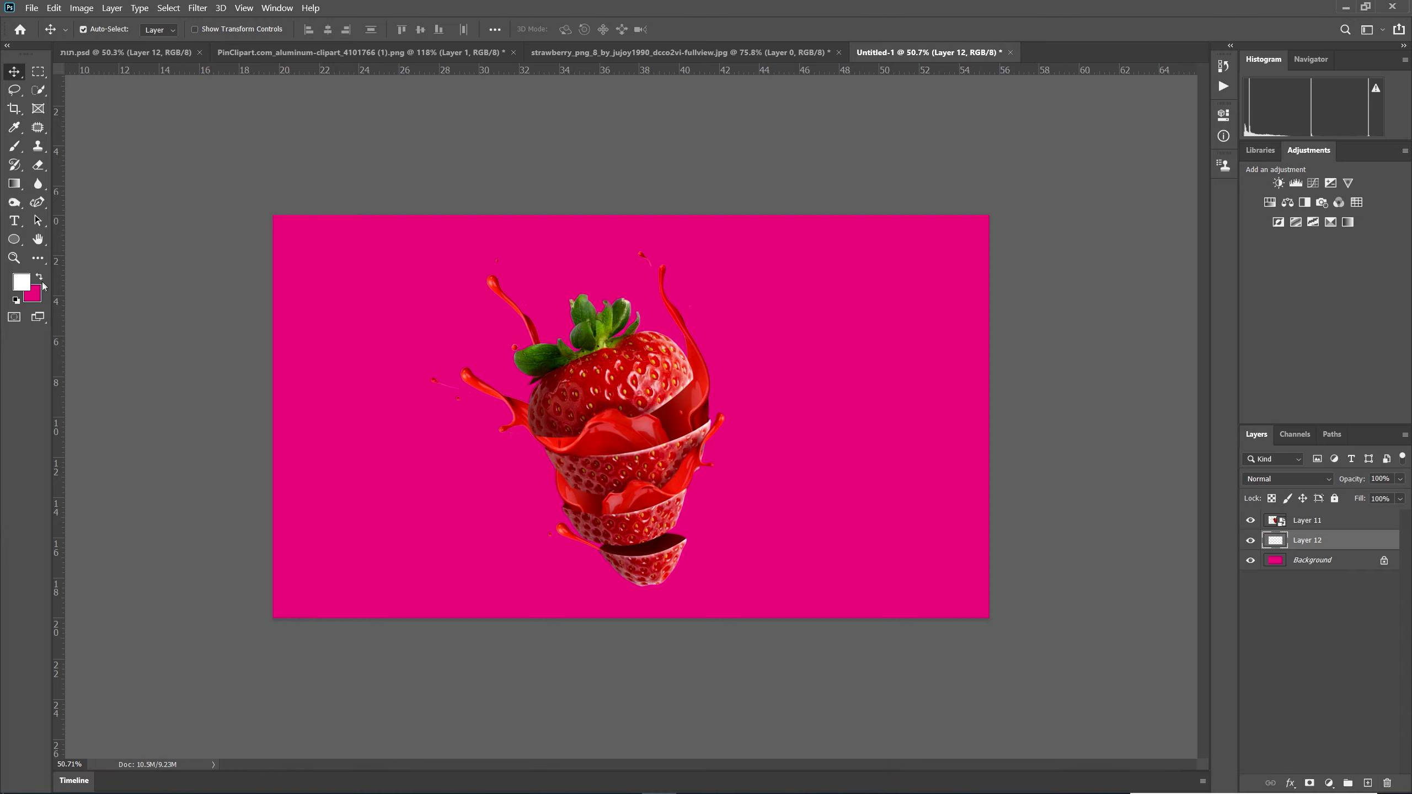
click(15, 146)
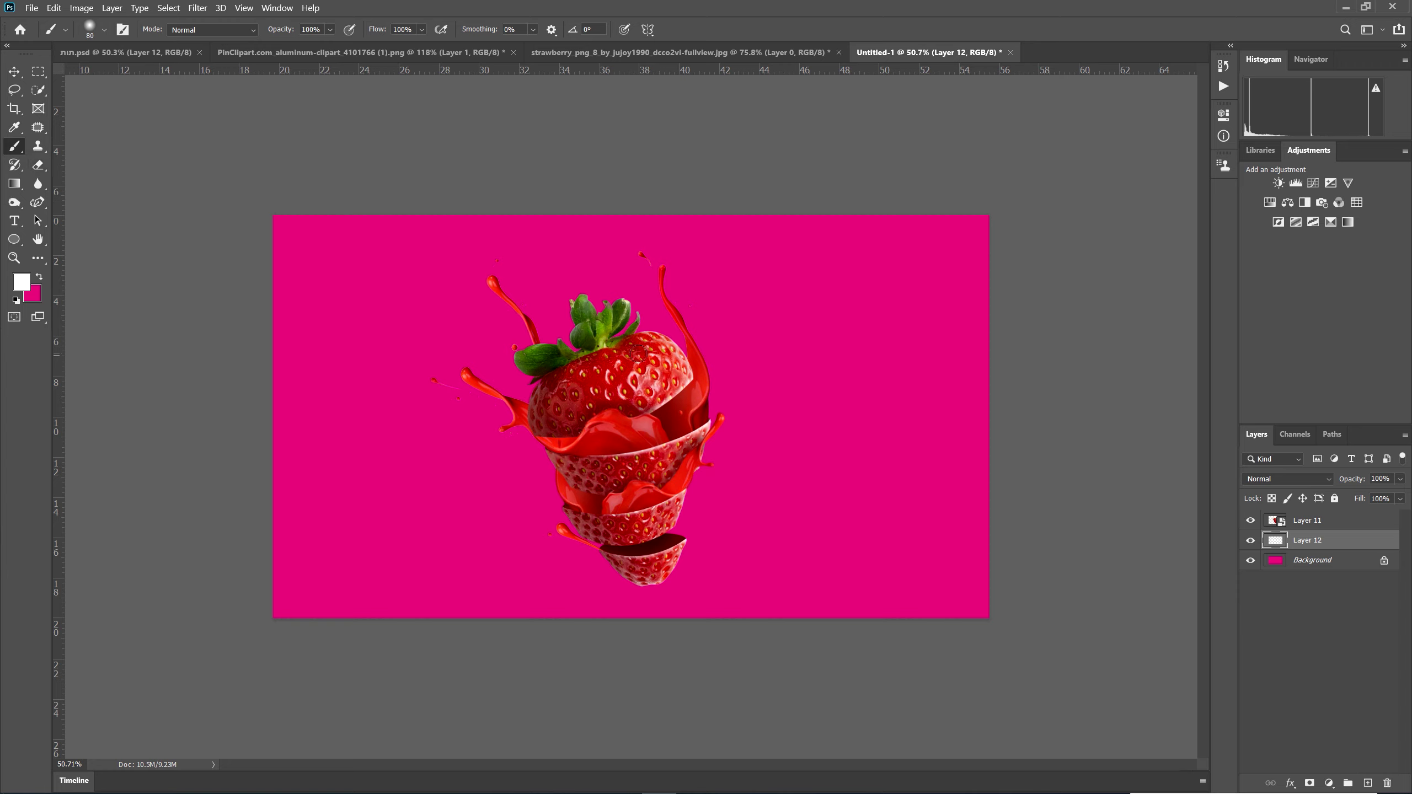
key(bracketright)
key(bracketright)
key(bracketright)
key(bracketright)
key(bracketright)
key(bracketright)
key(bracketright)
key(bracketright)
key(bracketright)
key(bracketright)
key(bracketright)
key(bracketright)
key(bracketright)
key(bracketright)
right_click(634, 424)
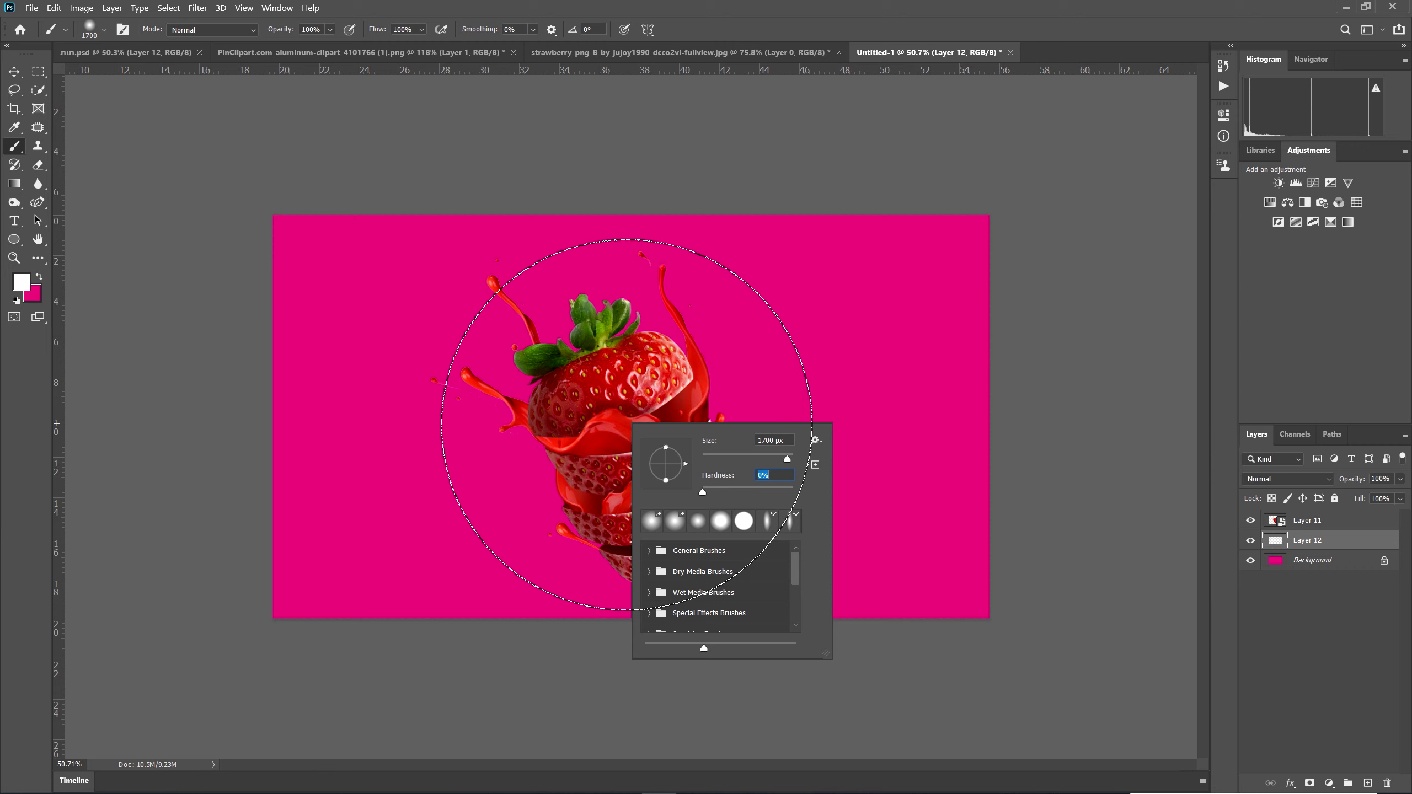
click(617, 422)
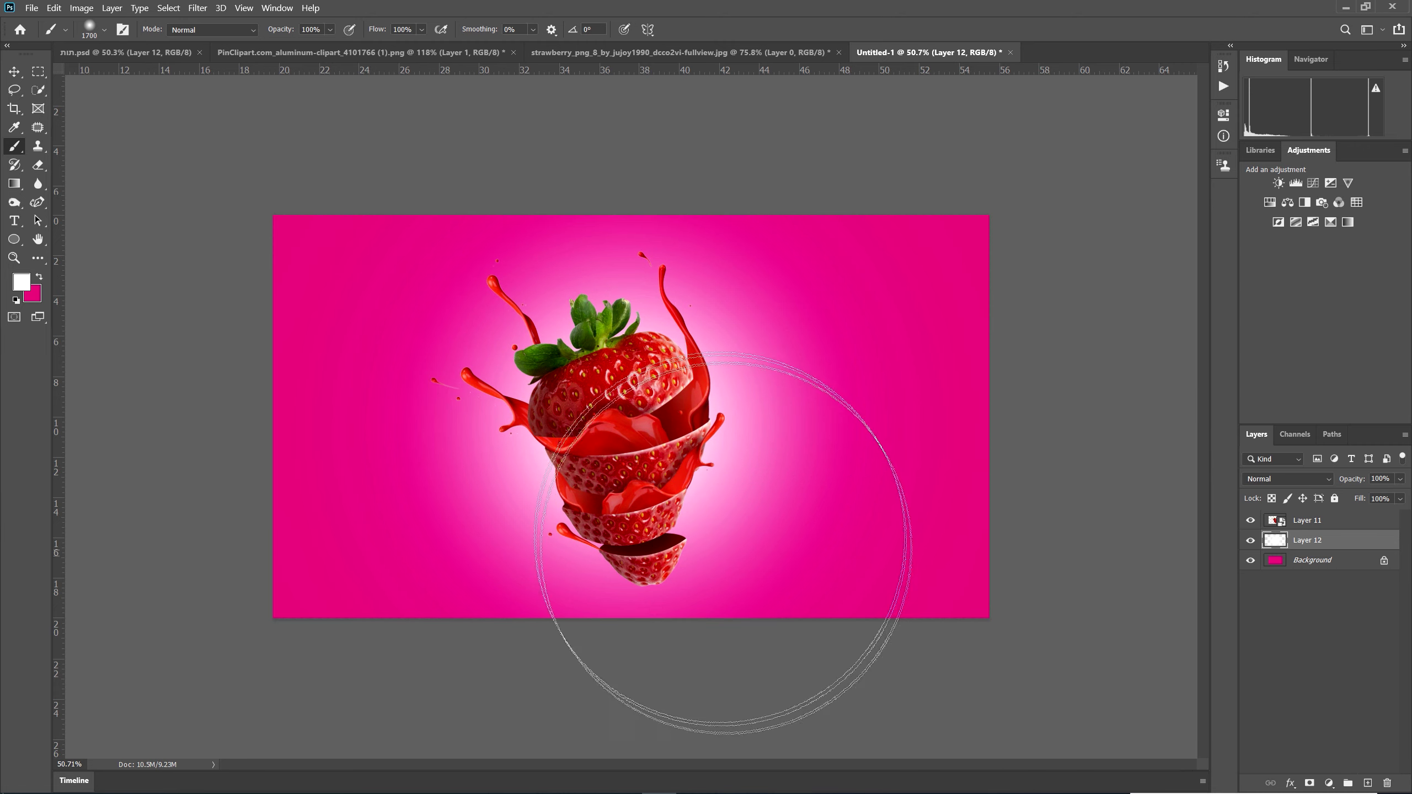
- Lower the white glow layer's opacity to 88% and move the strawberry up slightly on the canvas
drag(1359, 482, 1347, 483)
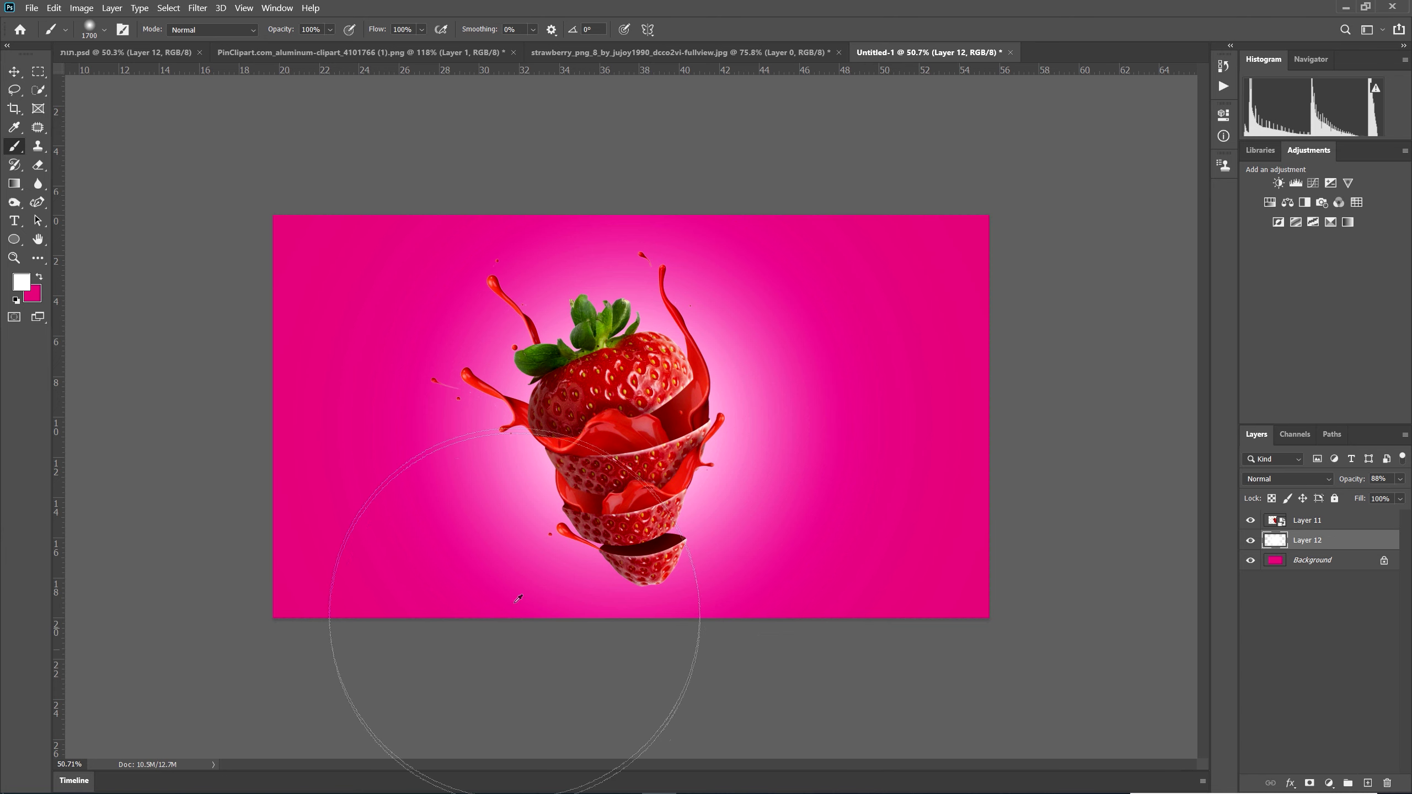
key(ctrl+plus)
click(15, 69)
drag(613, 387, 611, 354)
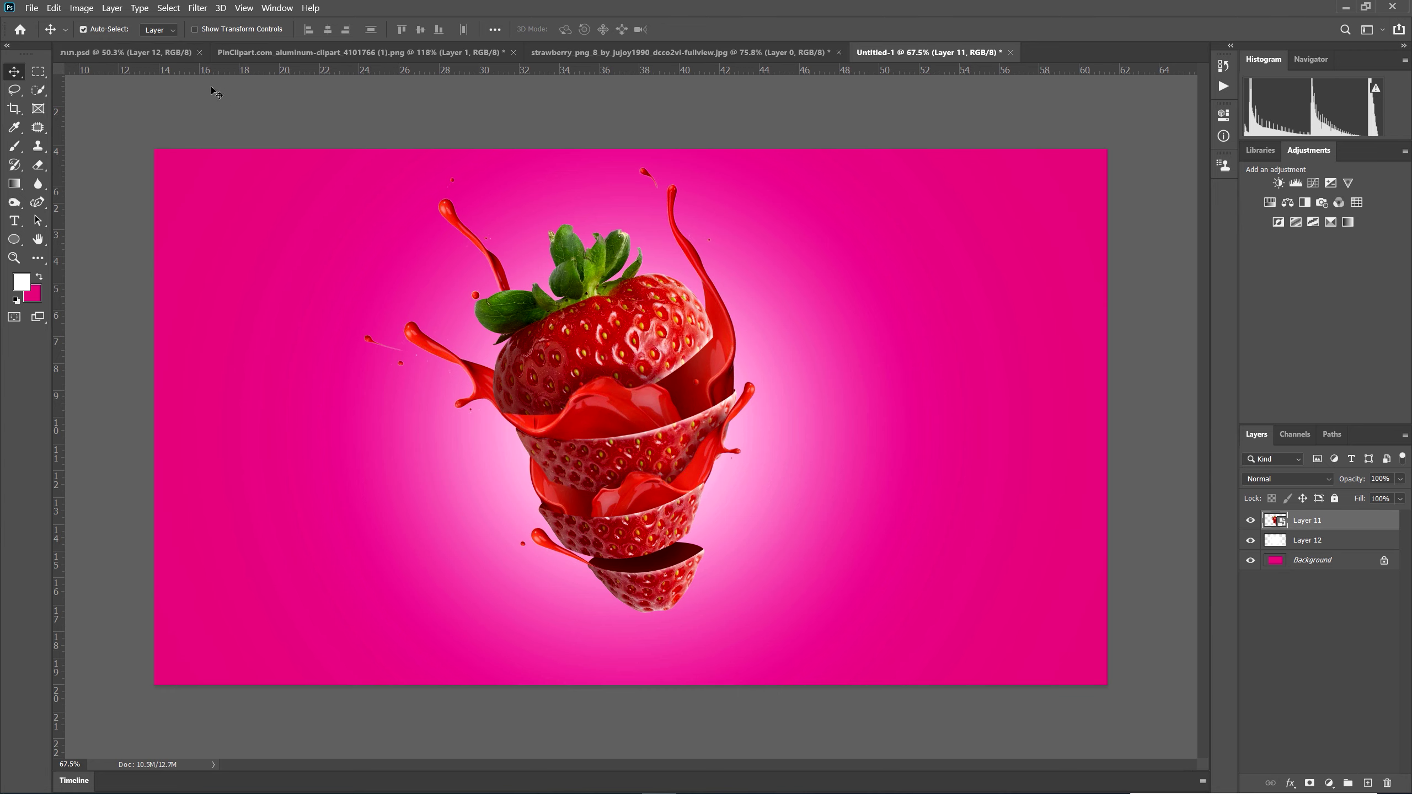
- Check the reference document, then in Untitled-1 paint one soft black 500 px dot on a new layer named "צל" directly beneath the strawberry layer
click(167, 53)
scroll(695, 609, down, 4)
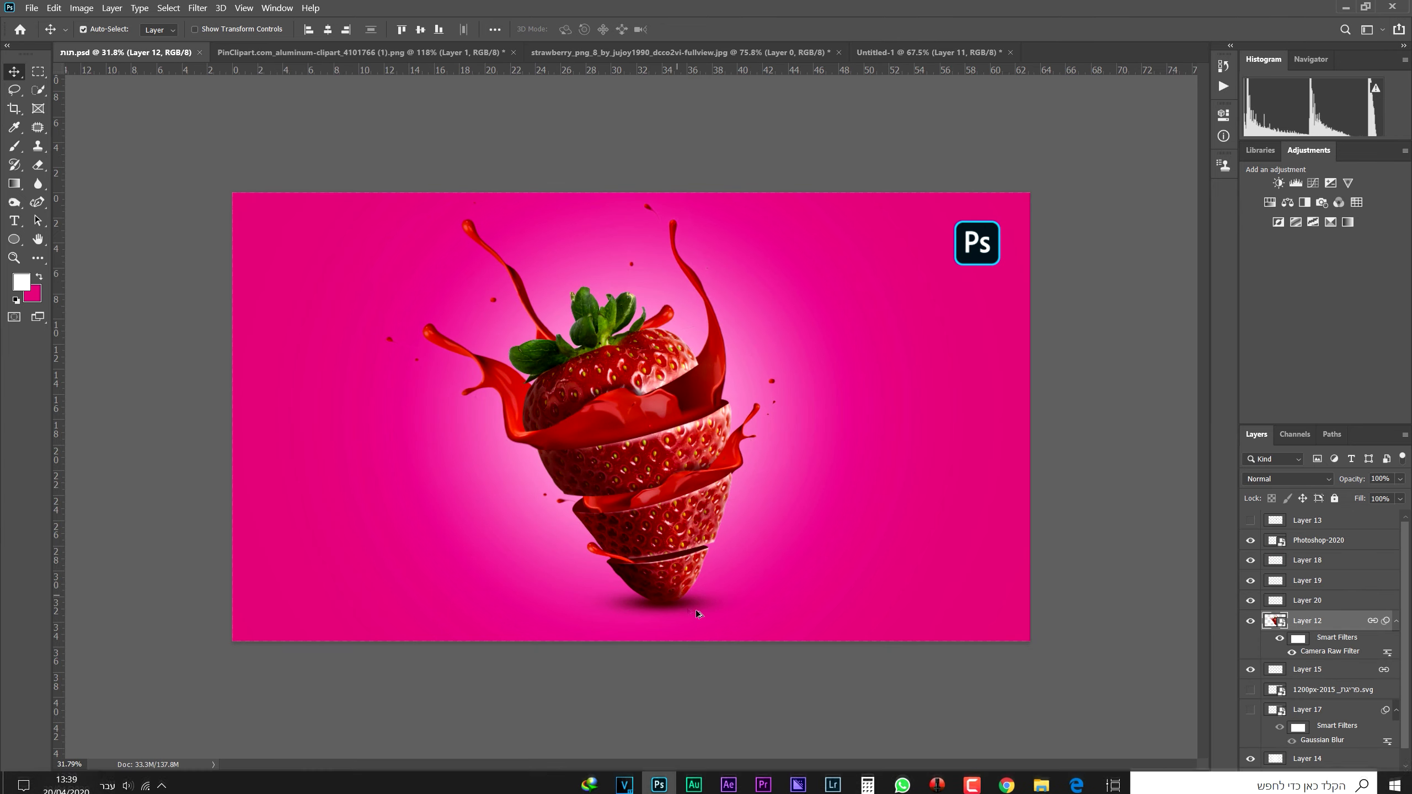
click(928, 52)
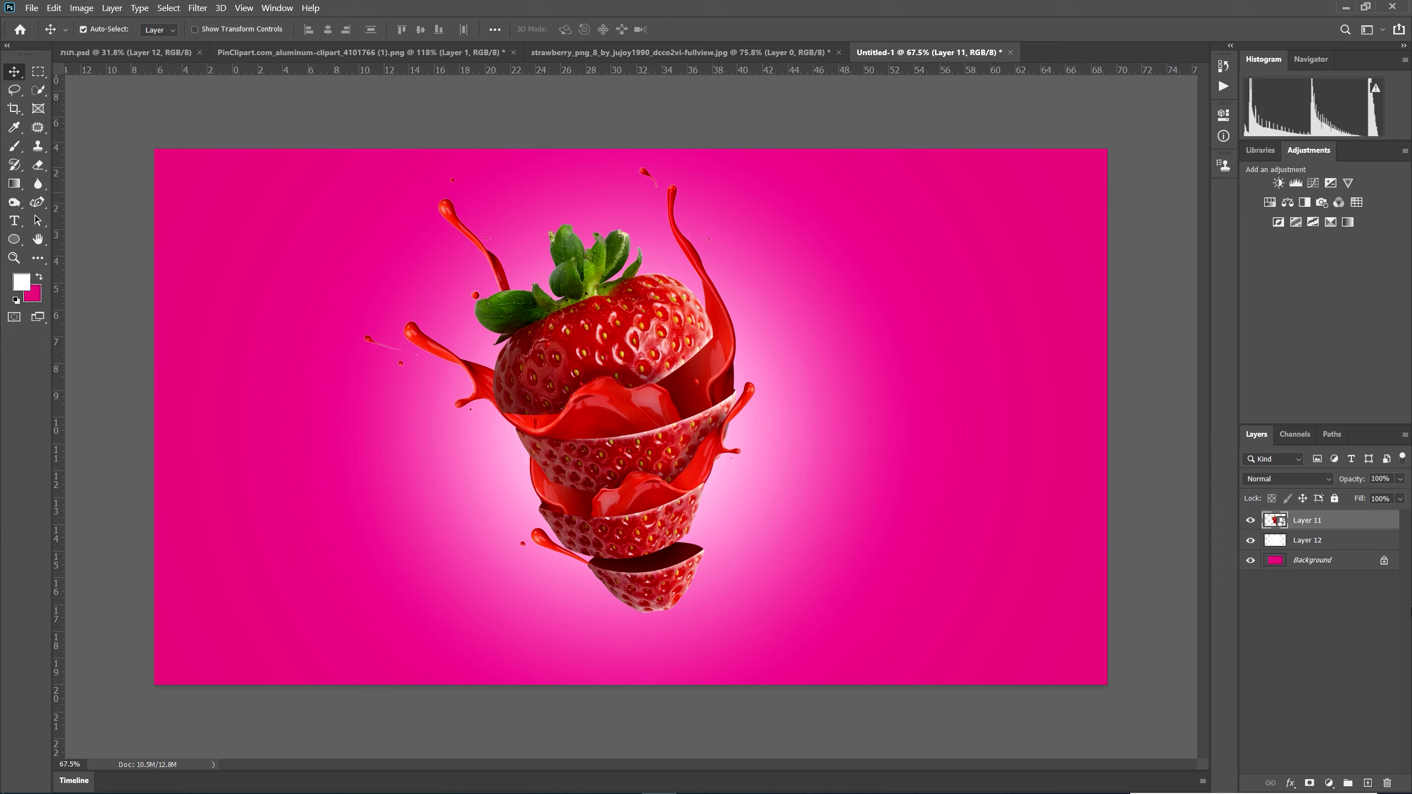
click(1315, 542)
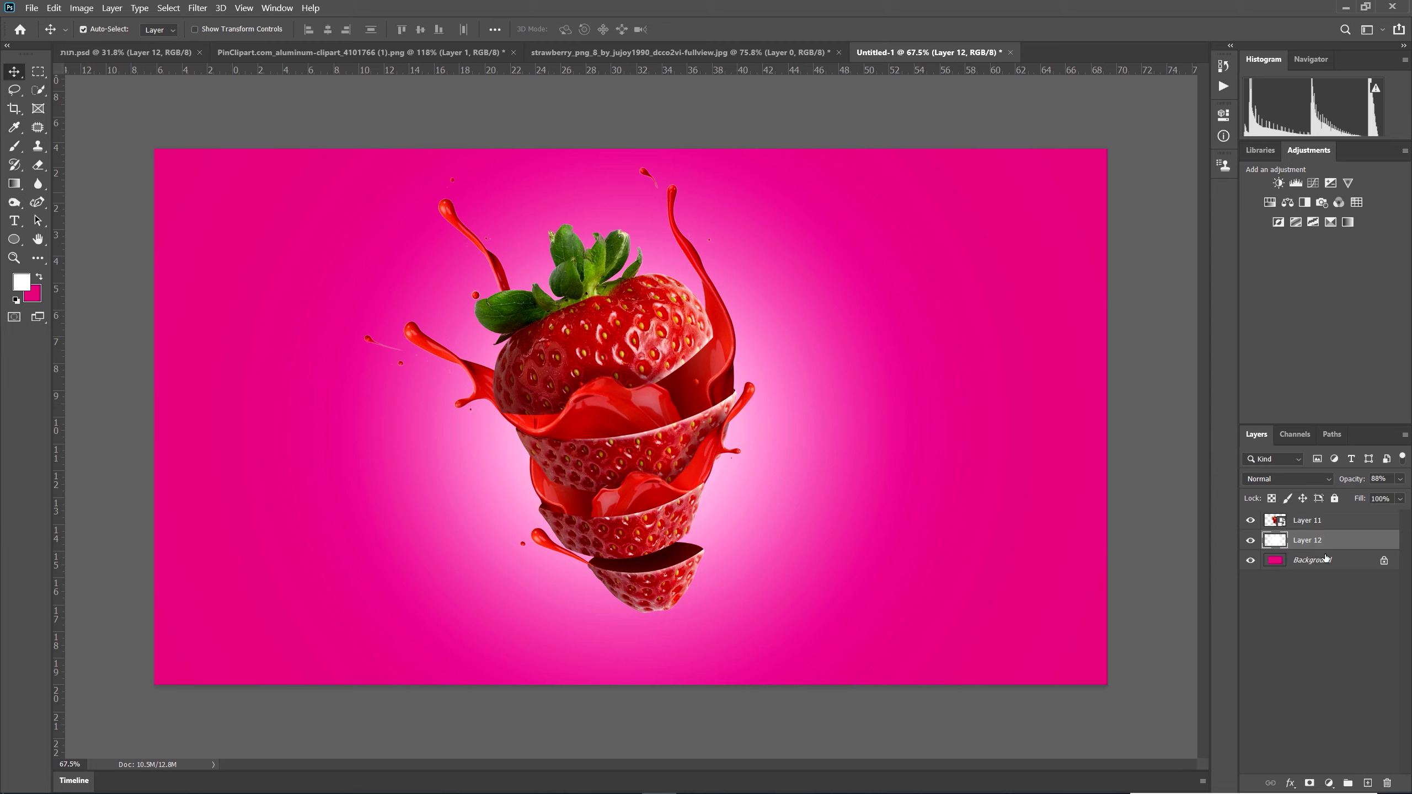
click(1325, 558)
click(1367, 784)
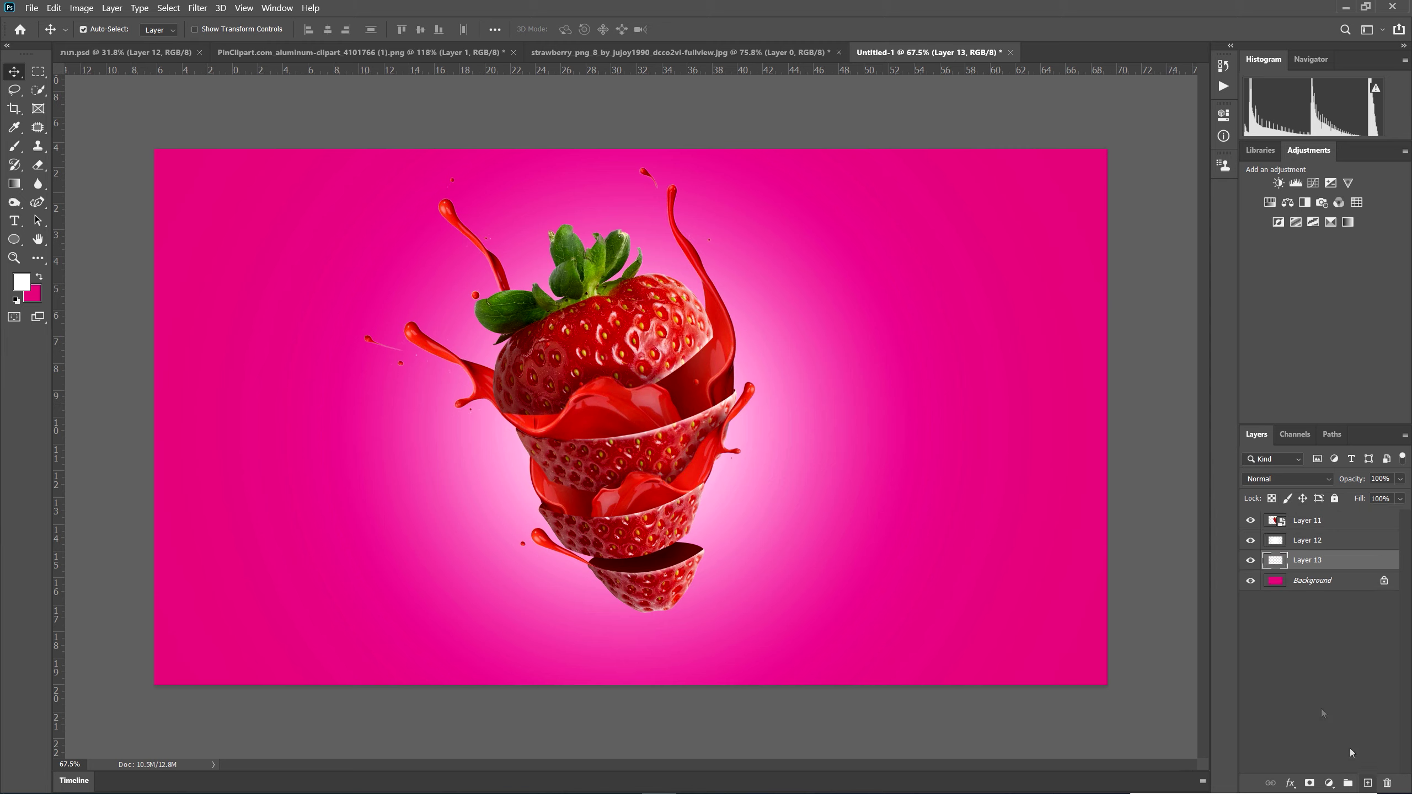
click(14, 145)
click(15, 301)
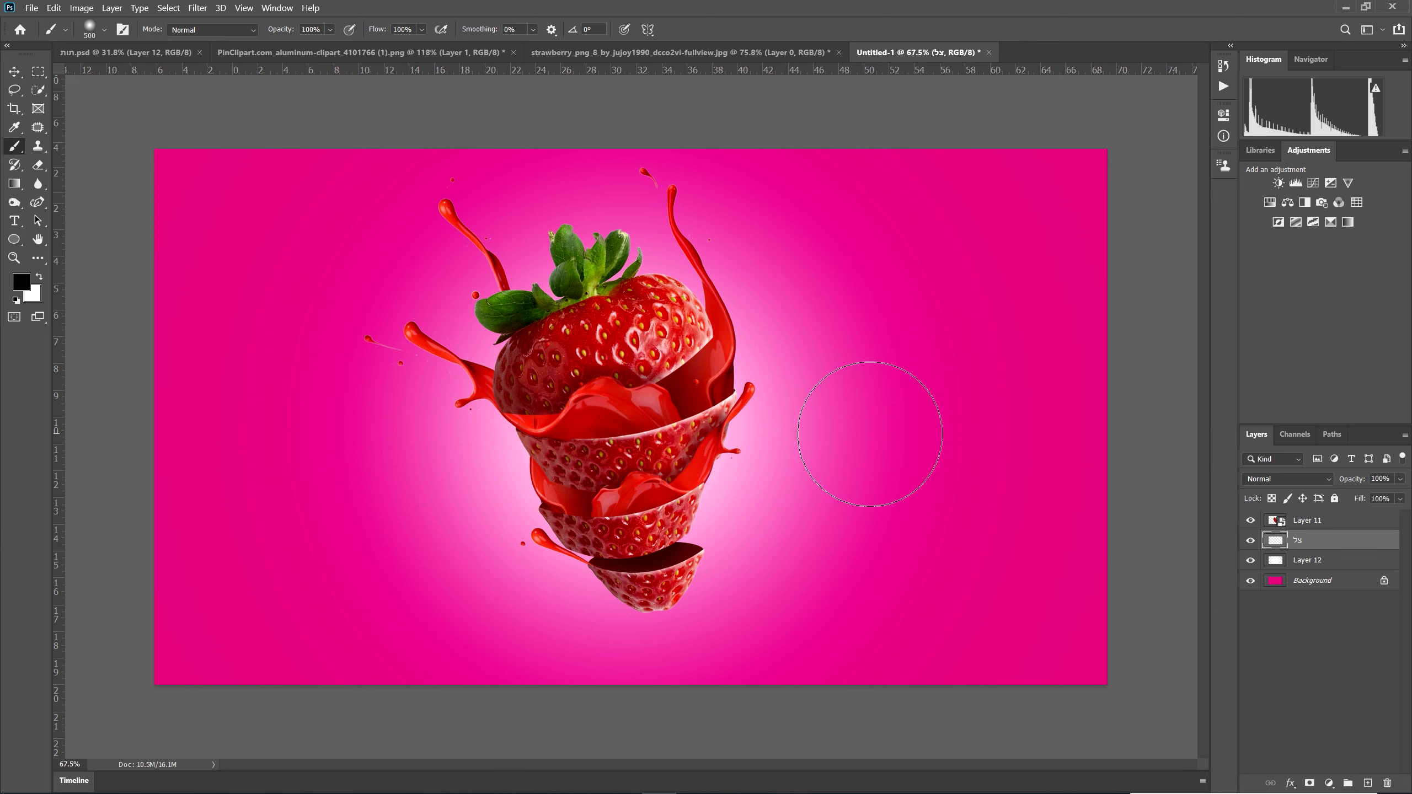
click(870, 434)
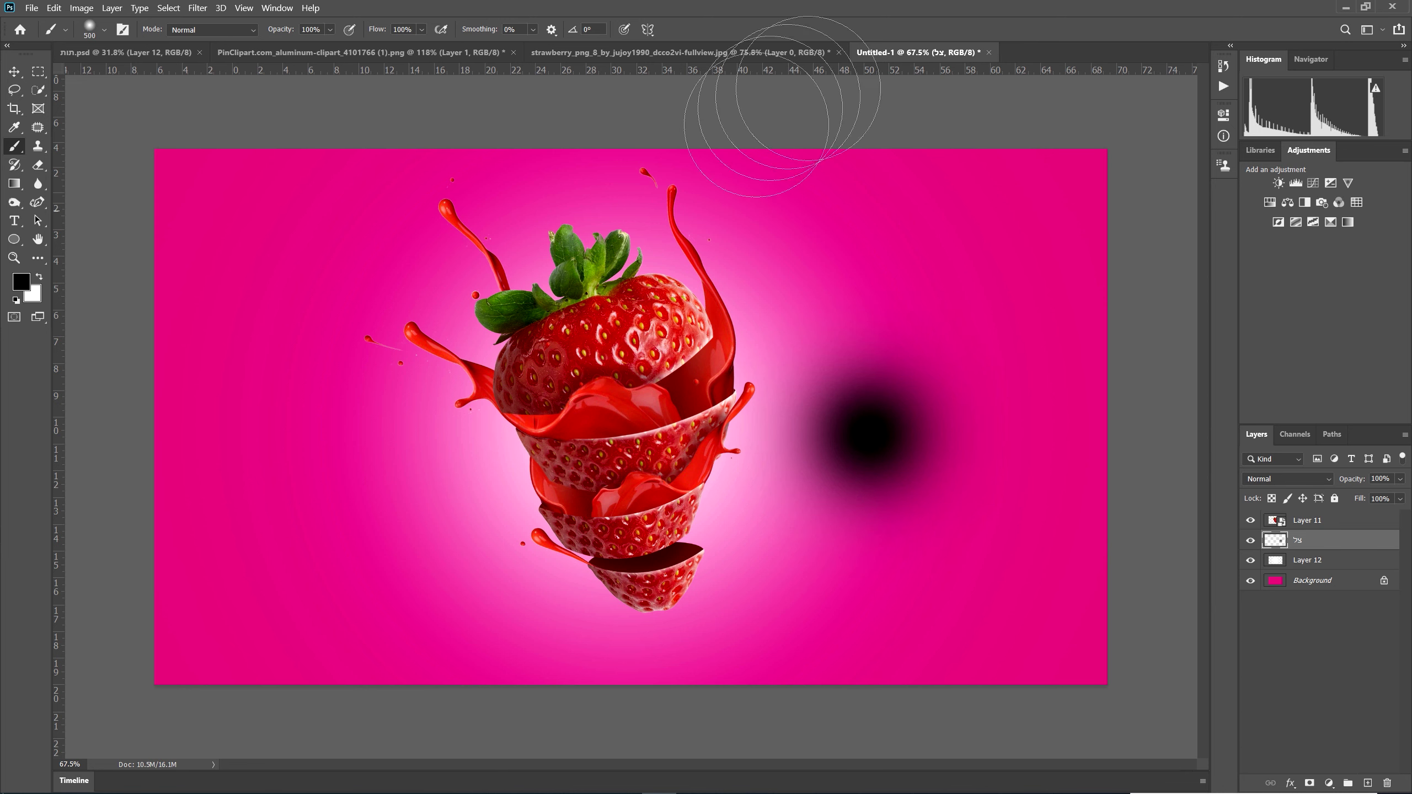
- Flatten the black dot into a thin, wide shadow at 8.94% height and place it under the strawberry's tip
click(14, 72)
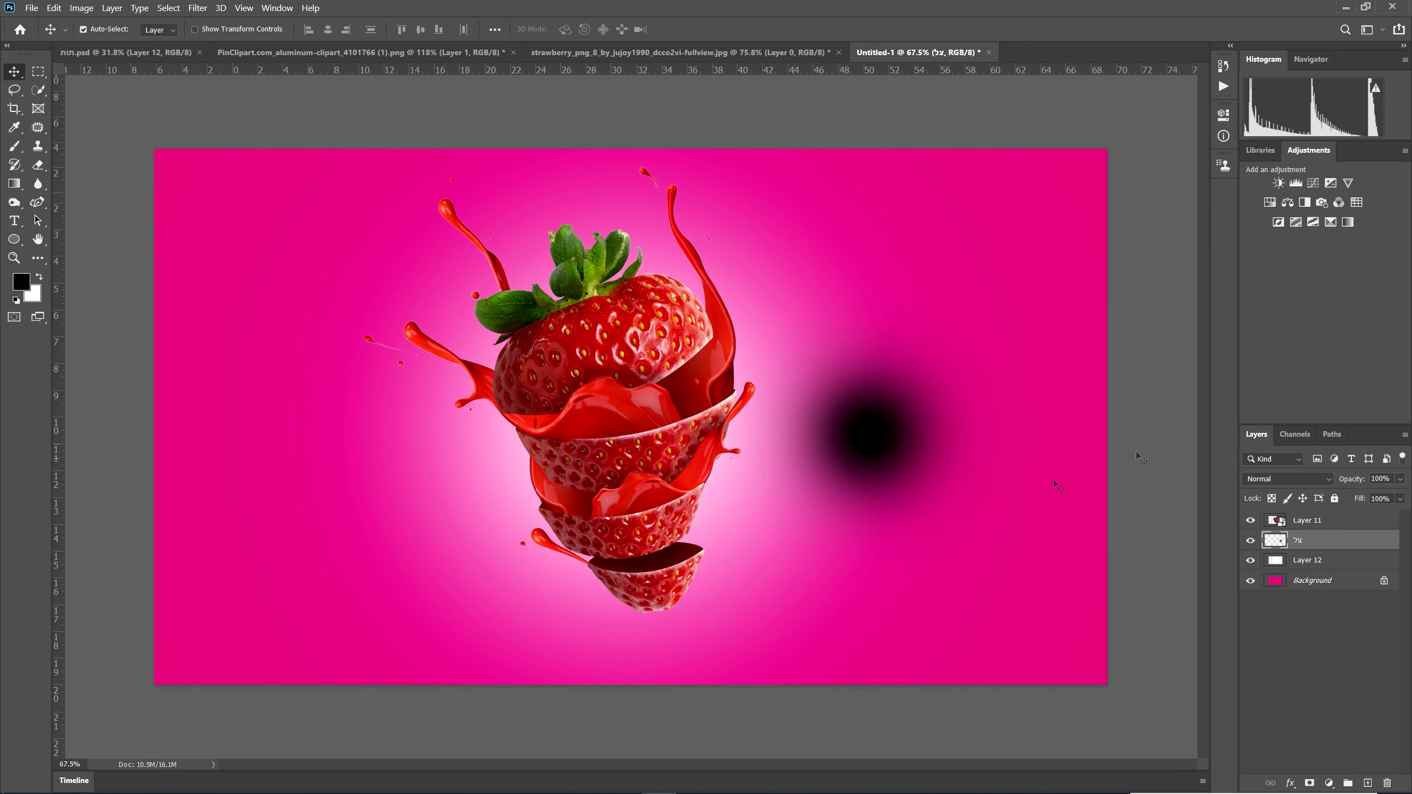
key(ctrl)
key(ctrl+t)
drag(868, 284, 869, 557)
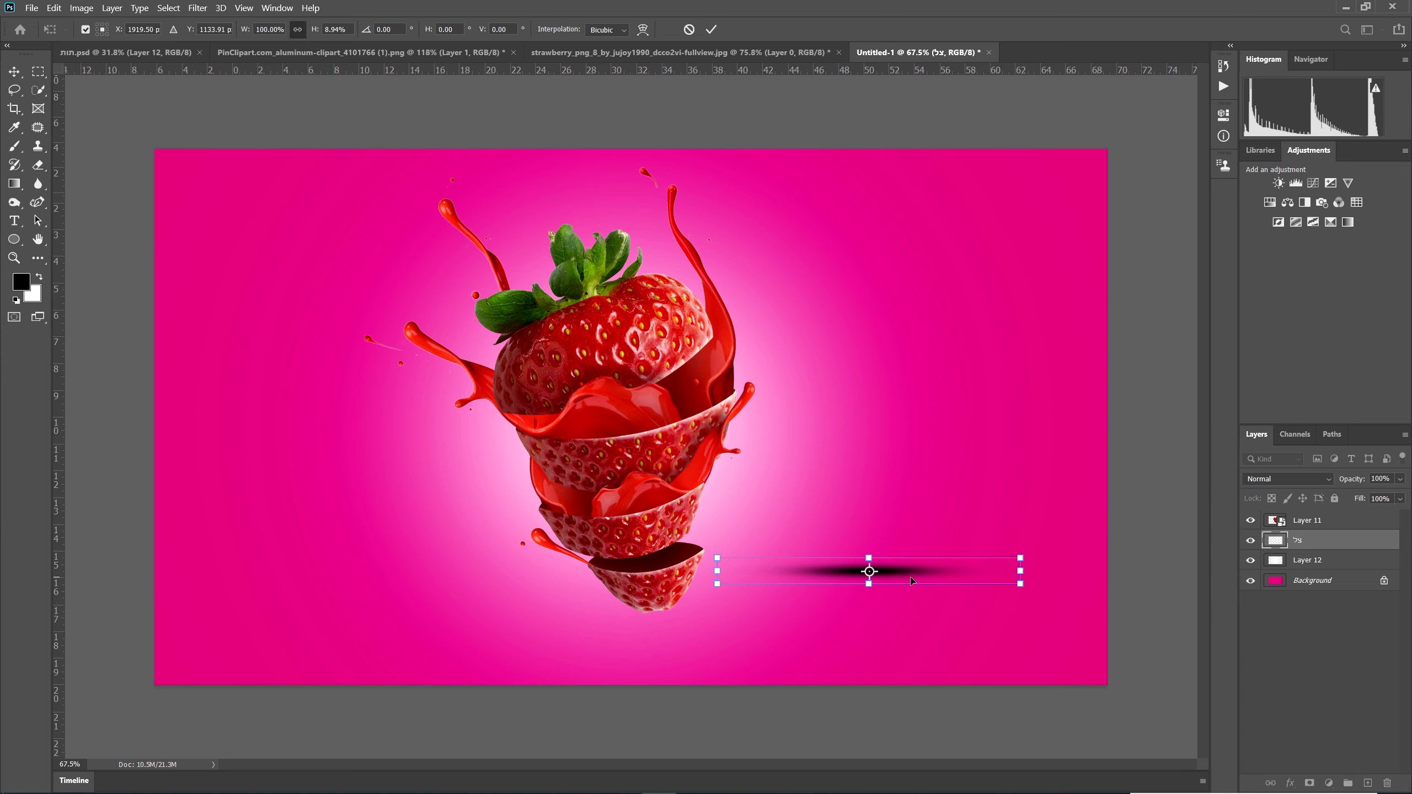
key(Return)
drag(892, 576, 675, 623)
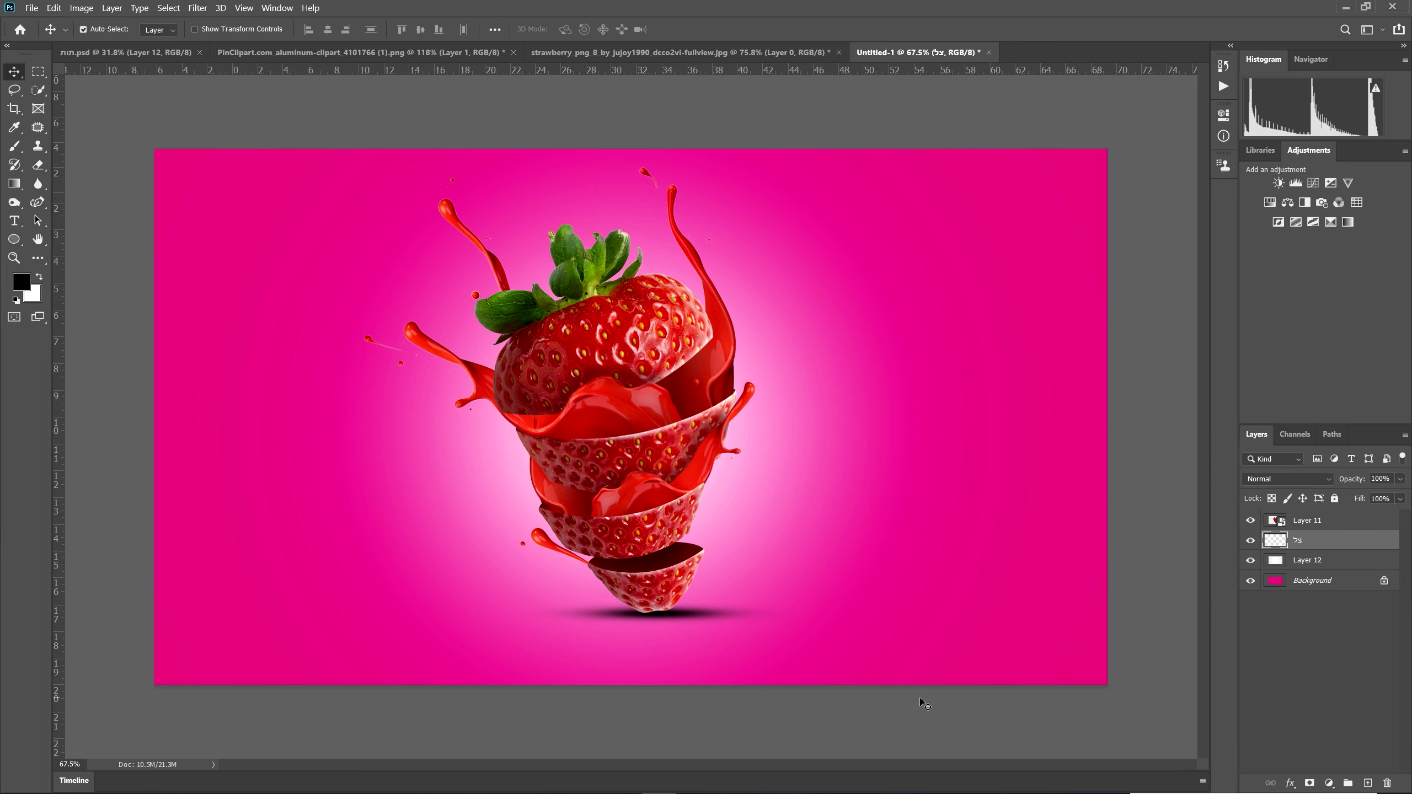
- Reduce the ground shadow's opacity to 68% and adjust its horizontal position under the strawberry's tip
scroll(710, 620, up, 3)
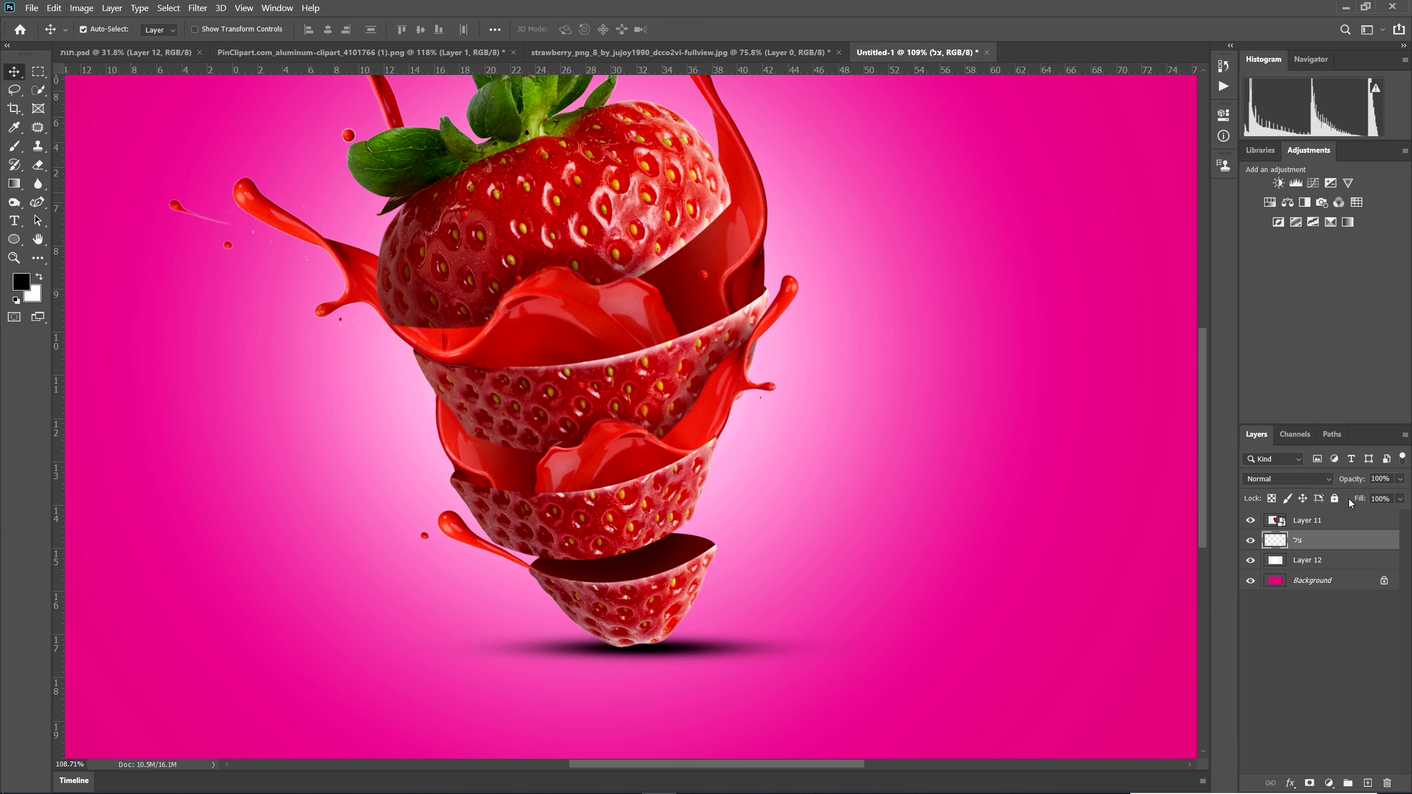
drag(1359, 481, 1333, 483)
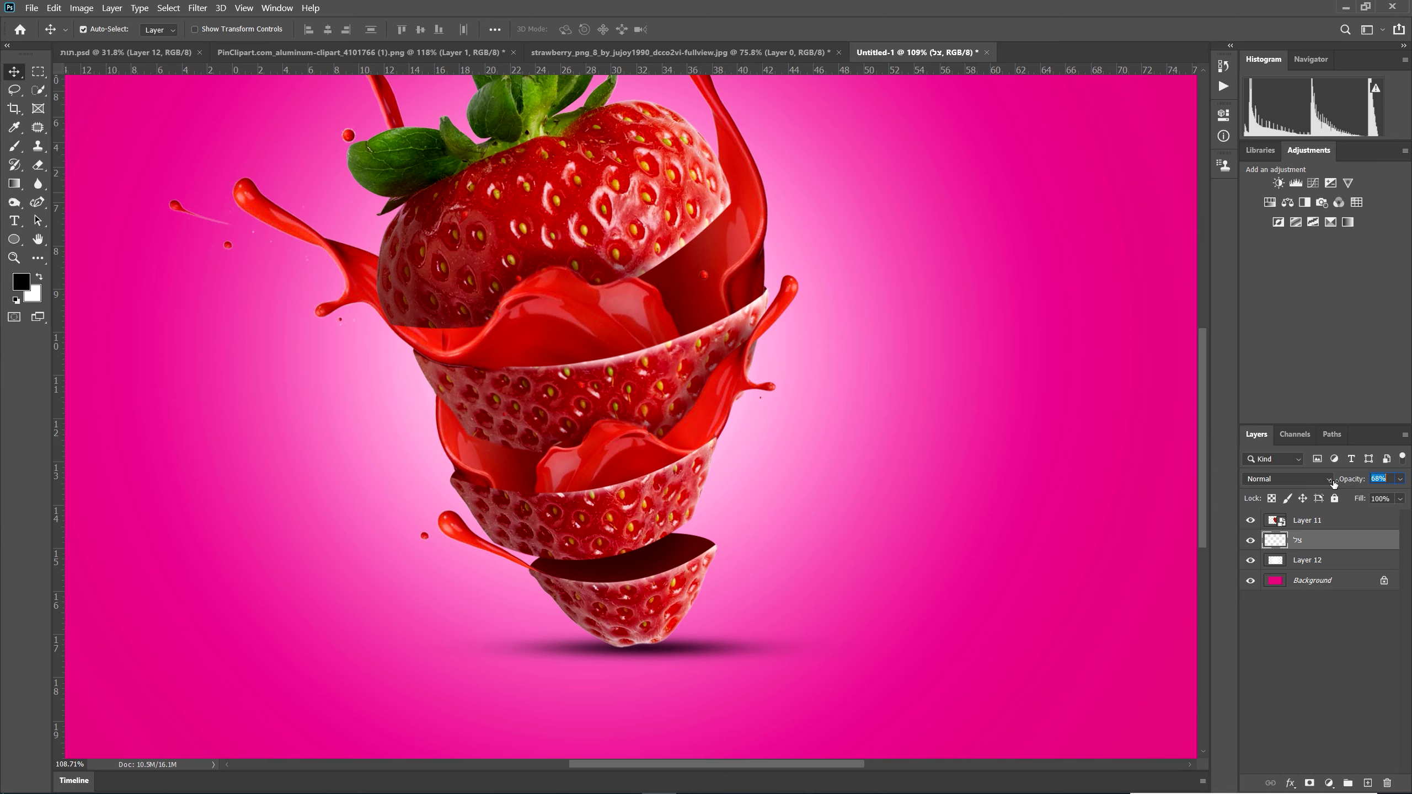
scroll(677, 632, down, 3)
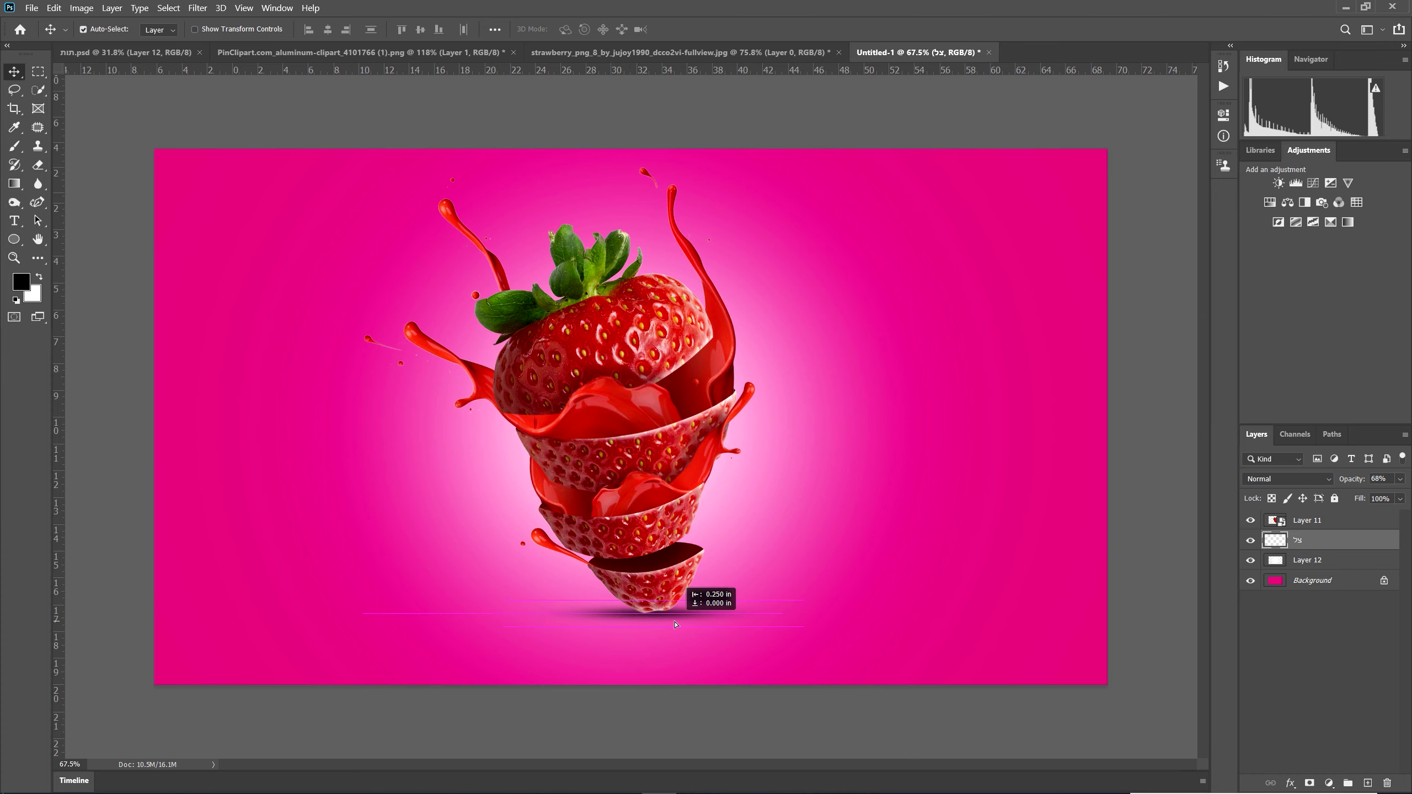
scroll(695, 592, up, 1)
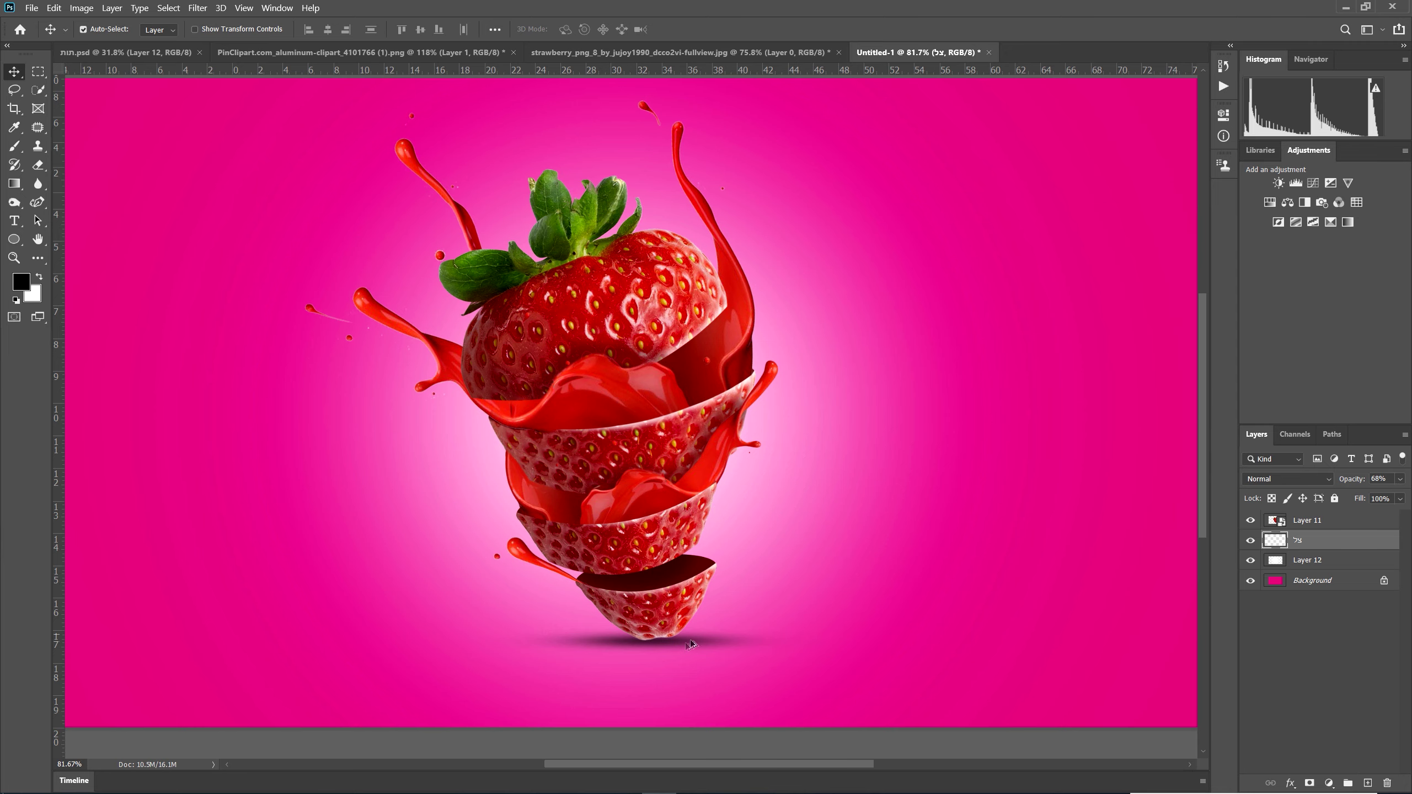
scroll(696, 636, up, 3)
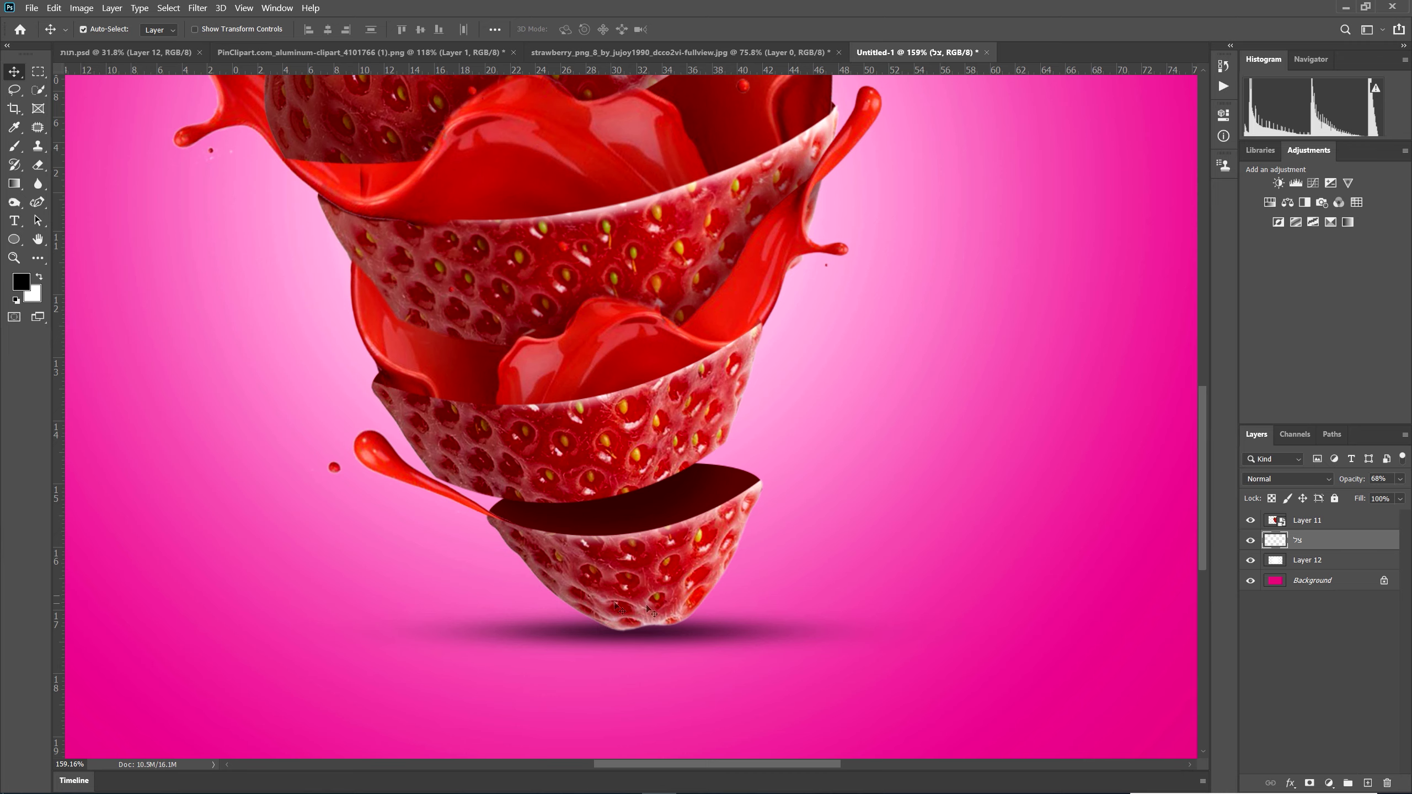
- Open the contents of the strawberry smart object on Layer 11 for editing
scroll(616, 606, up, 5)
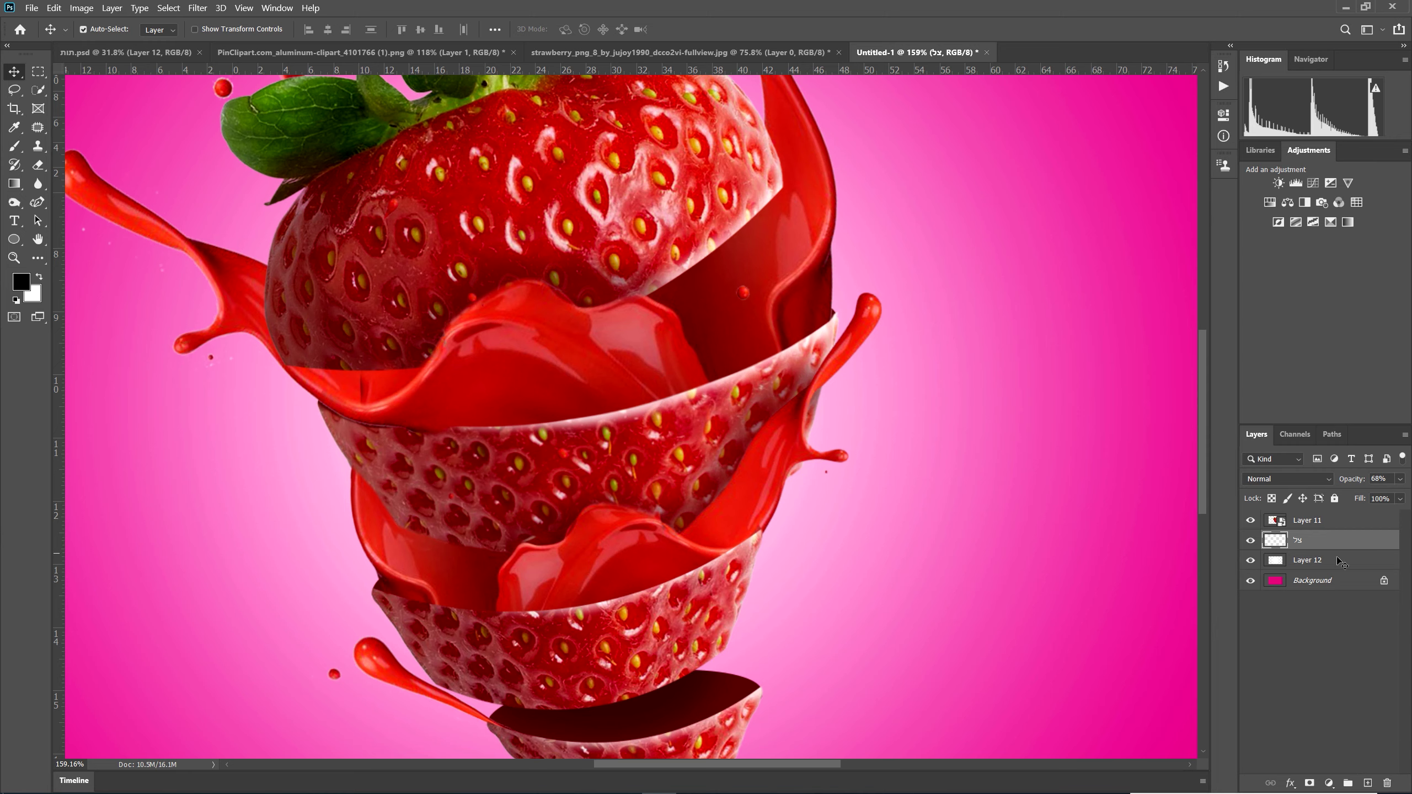
click(1330, 520)
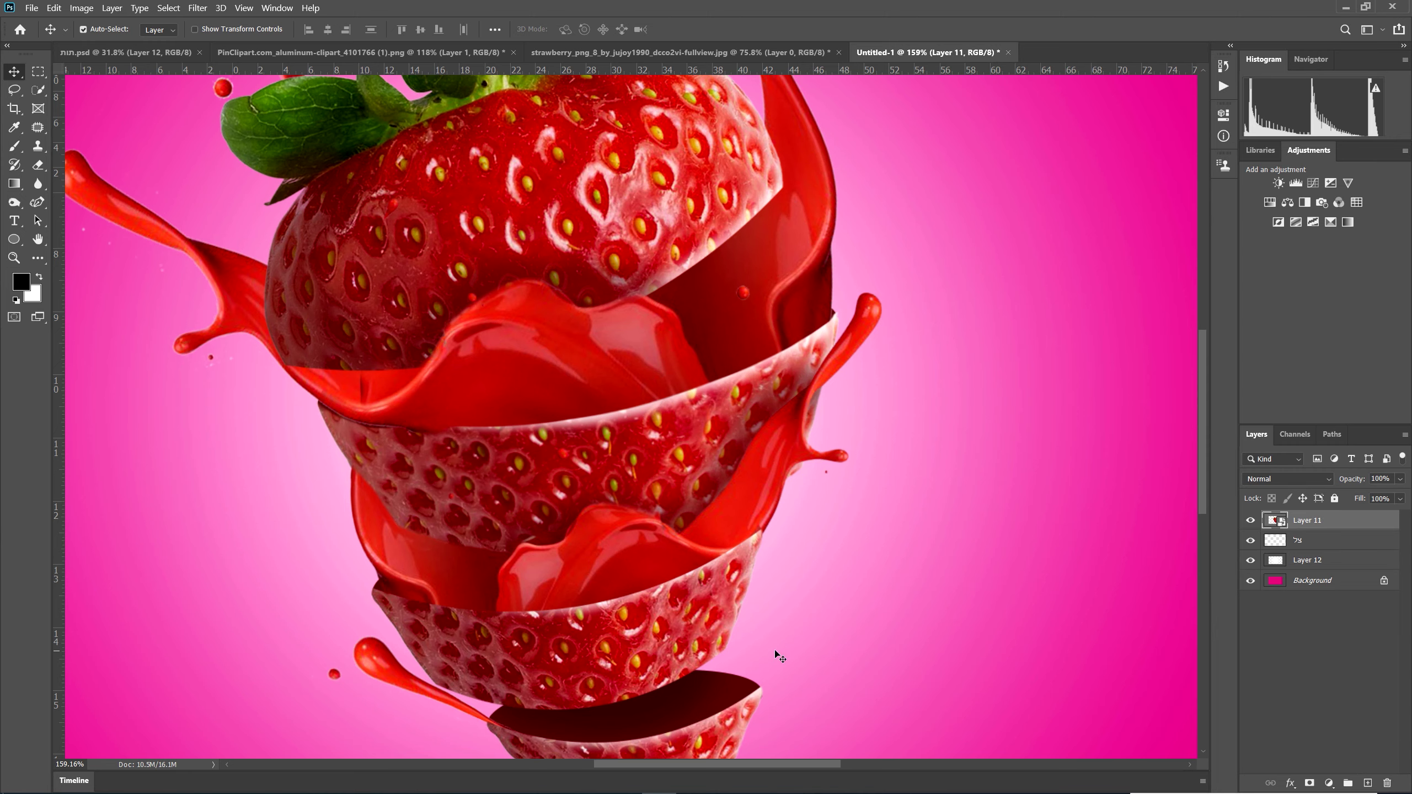
scroll(780, 658, down, 2)
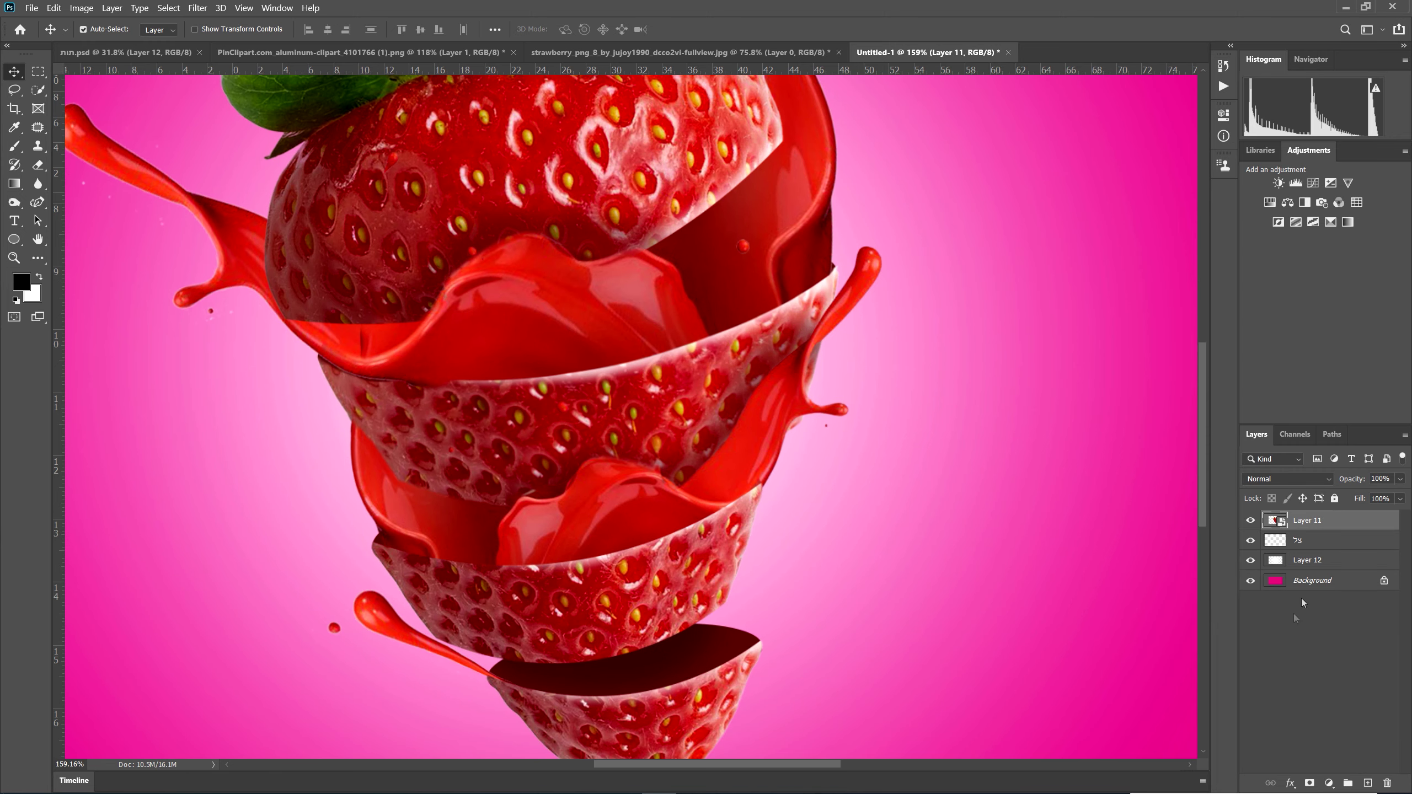
double_click(1280, 522)
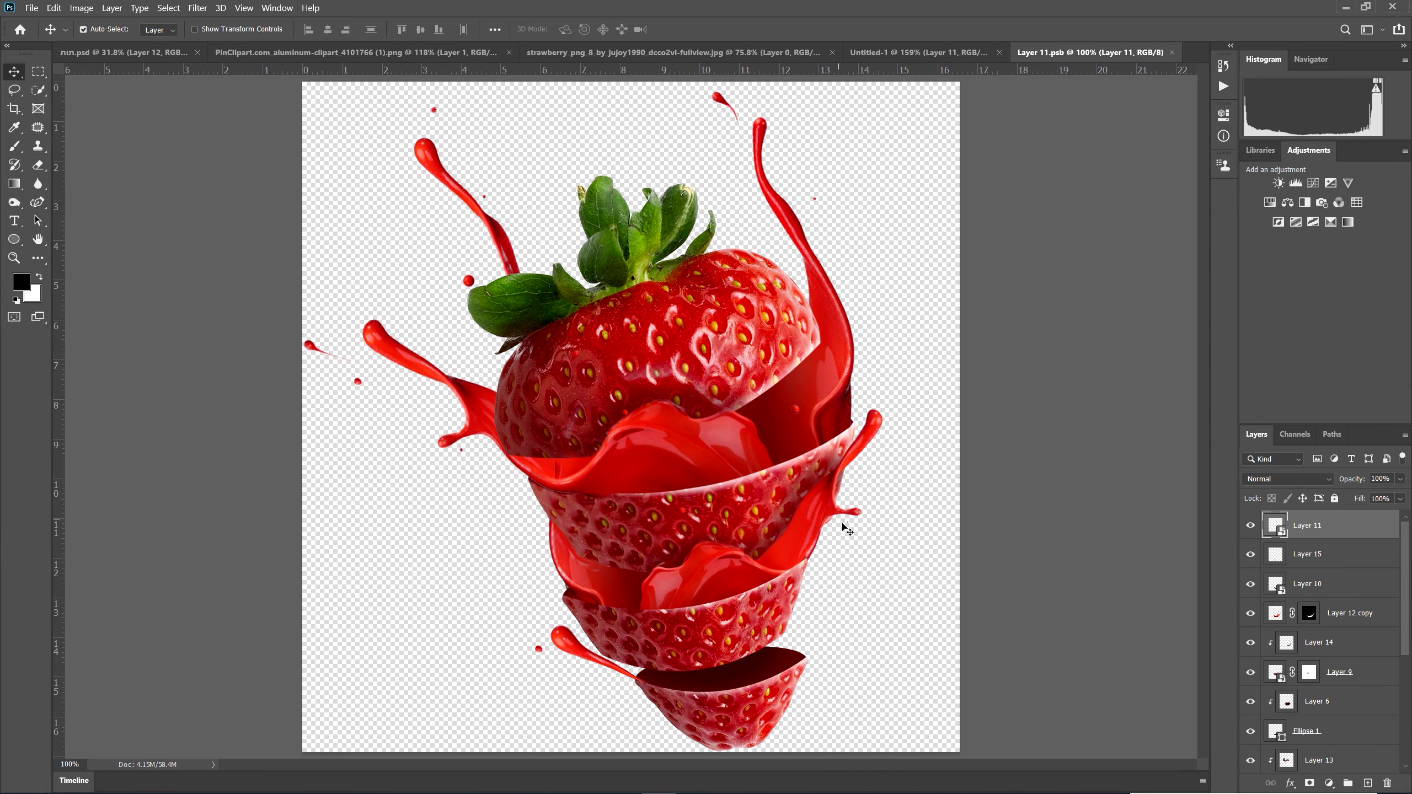
scroll(859, 554, up, 3)
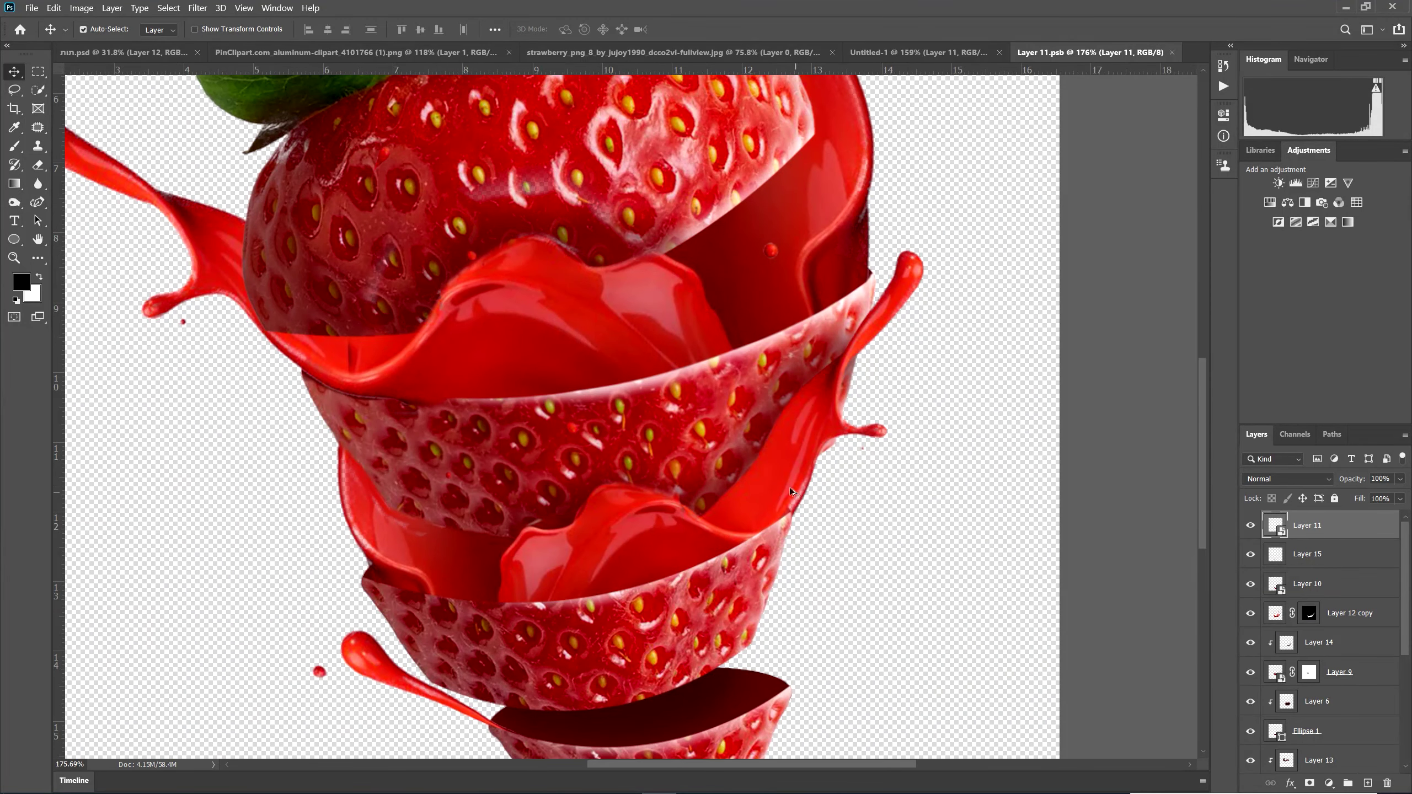
- Nudge the lower juice splash on Layer 12 copy slightly to the left over the strawberry slice
click(783, 484)
drag(805, 480, 795, 480)
key(Left)
key(Left)
key(Left)
key(Left)
key(Left)
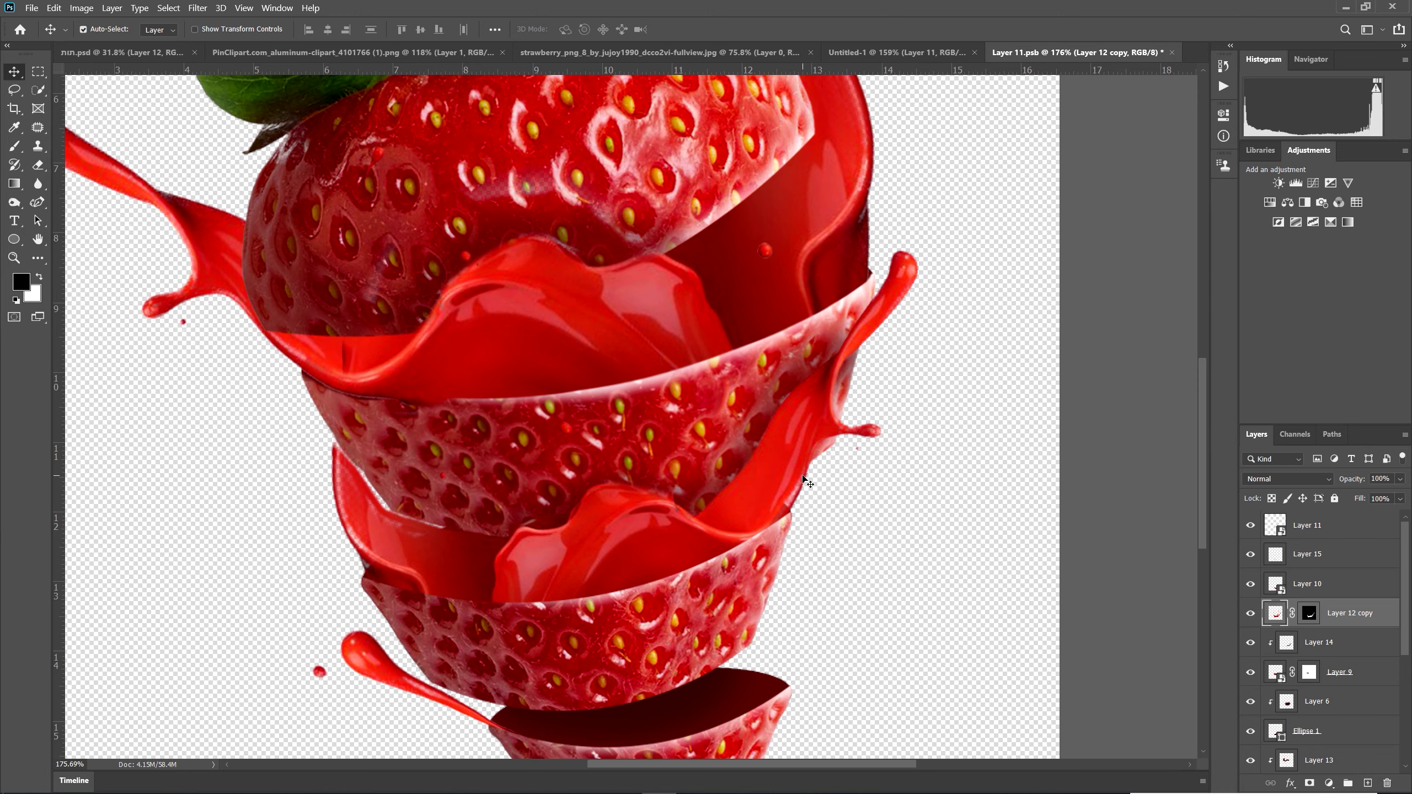
- Save and close the edited smart object to update the strawberry in Untitled-1
key(ctrl+s)
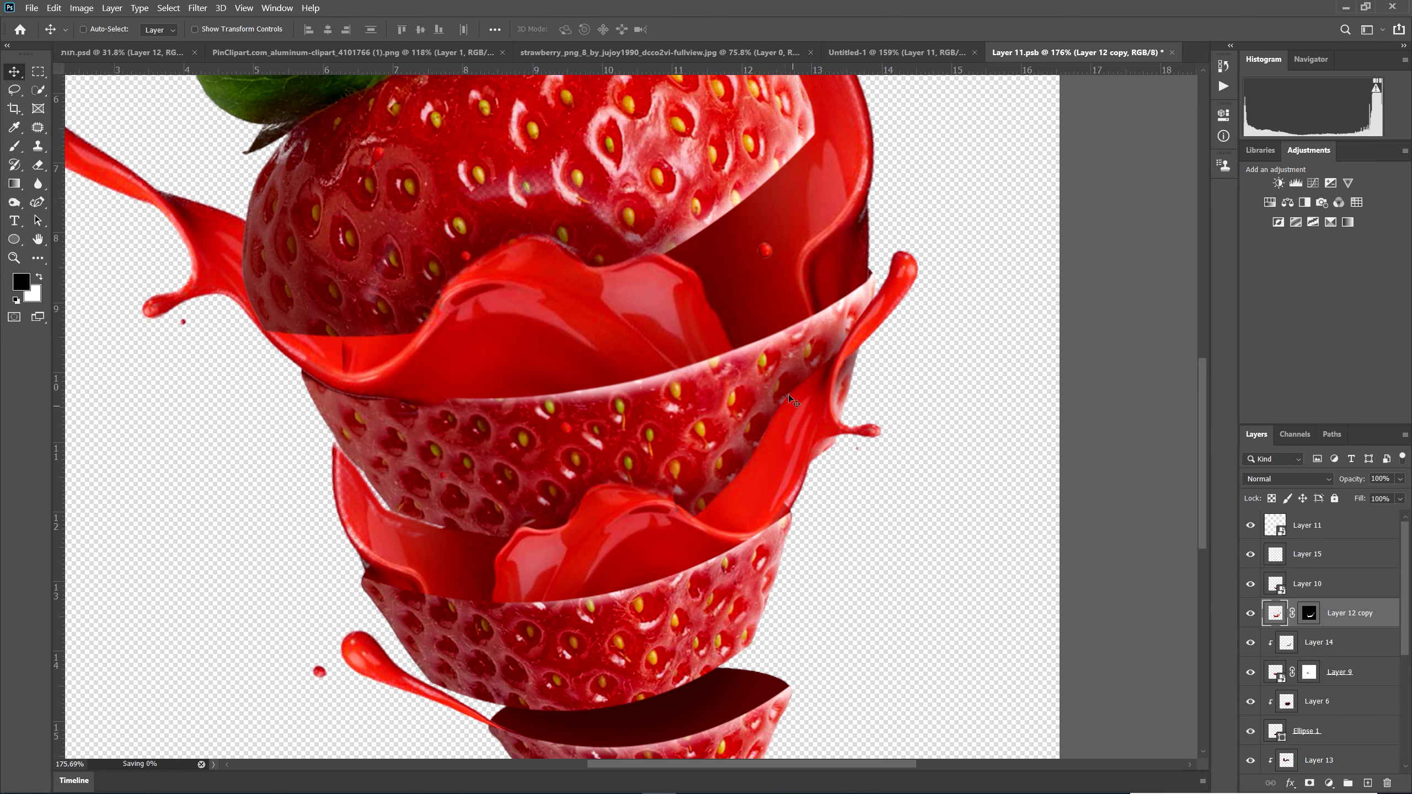
click(1172, 53)
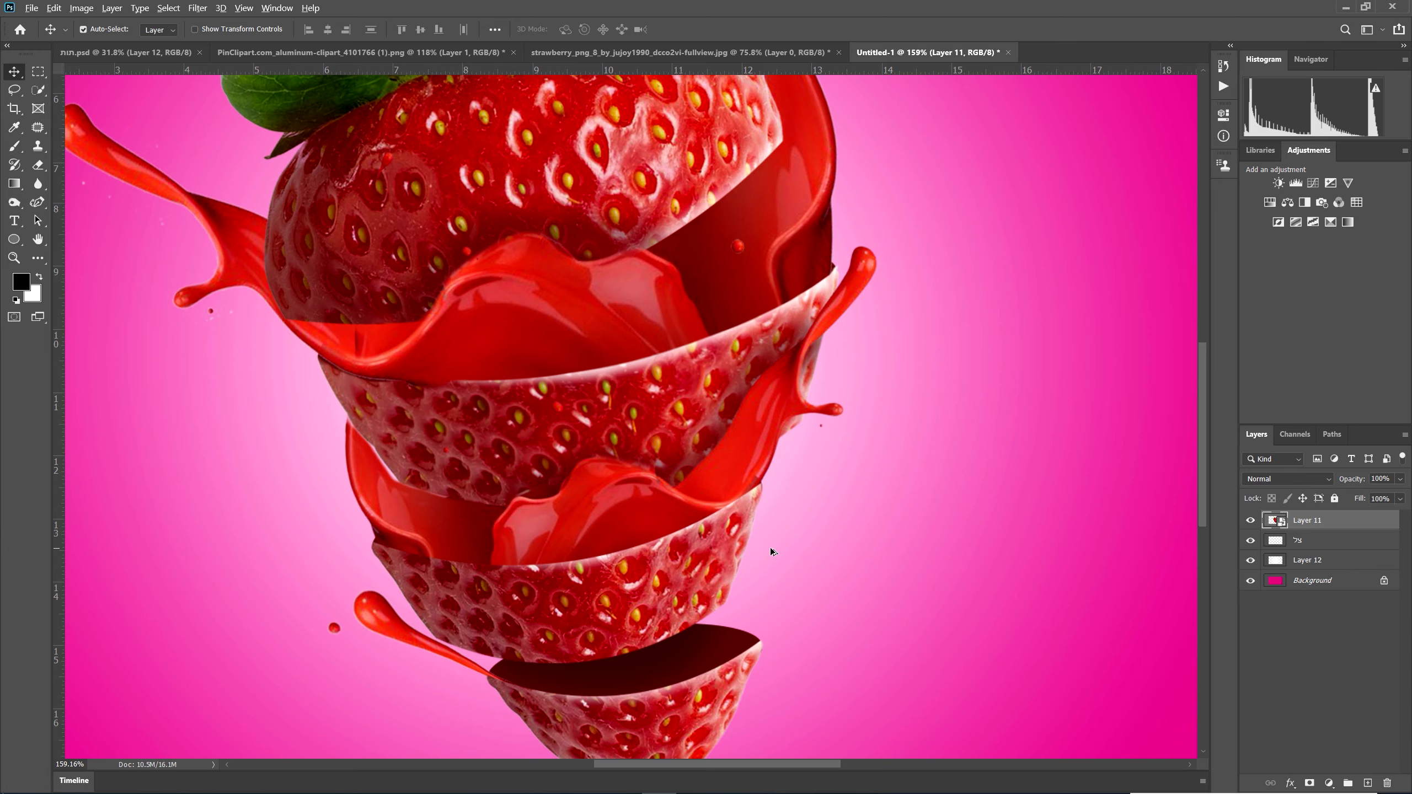
key(ctrl+0)
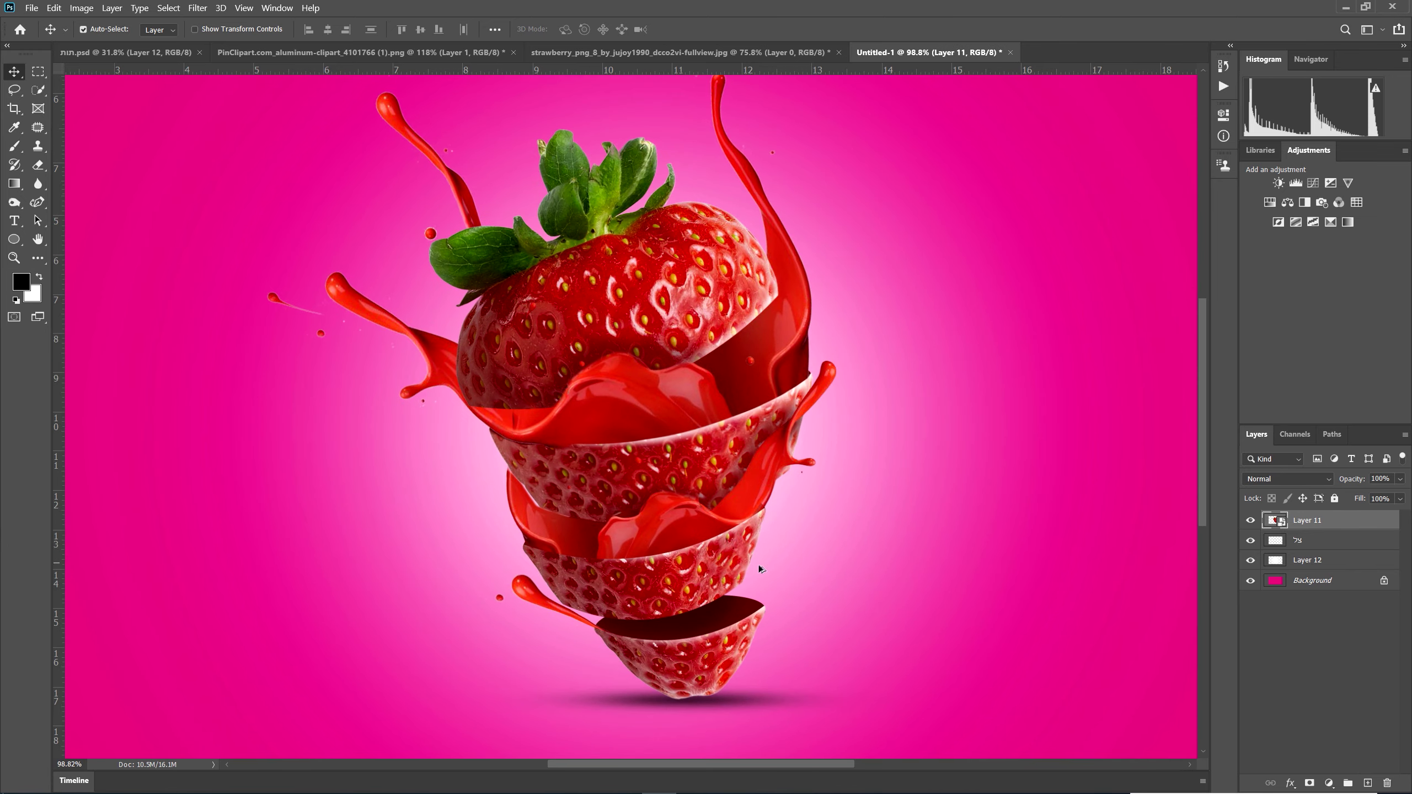
scroll(736, 694, down, 1)
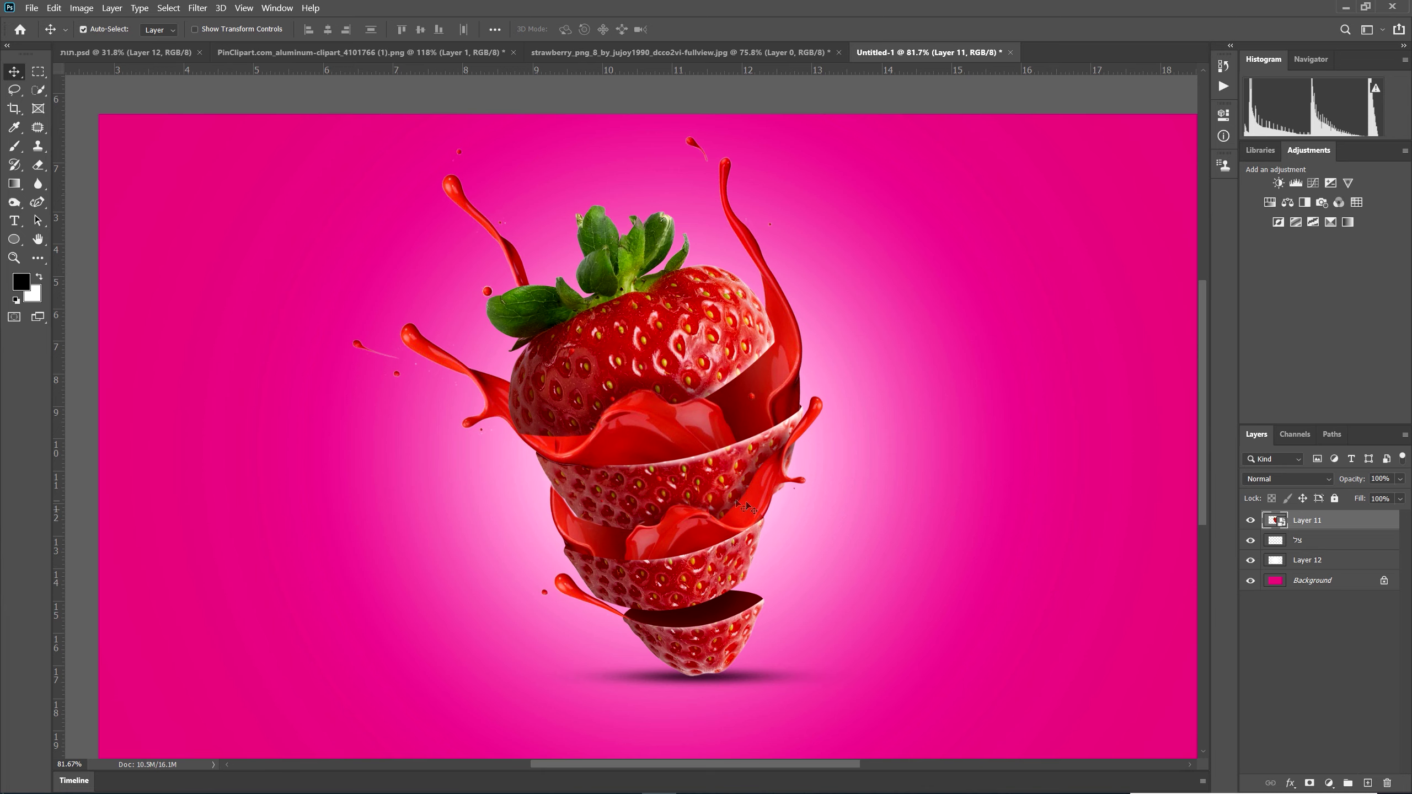
- Add an empty layer clipped to the strawberry and sample the bottom slice's dark red, #410302, as the foreground colour
click(1367, 783)
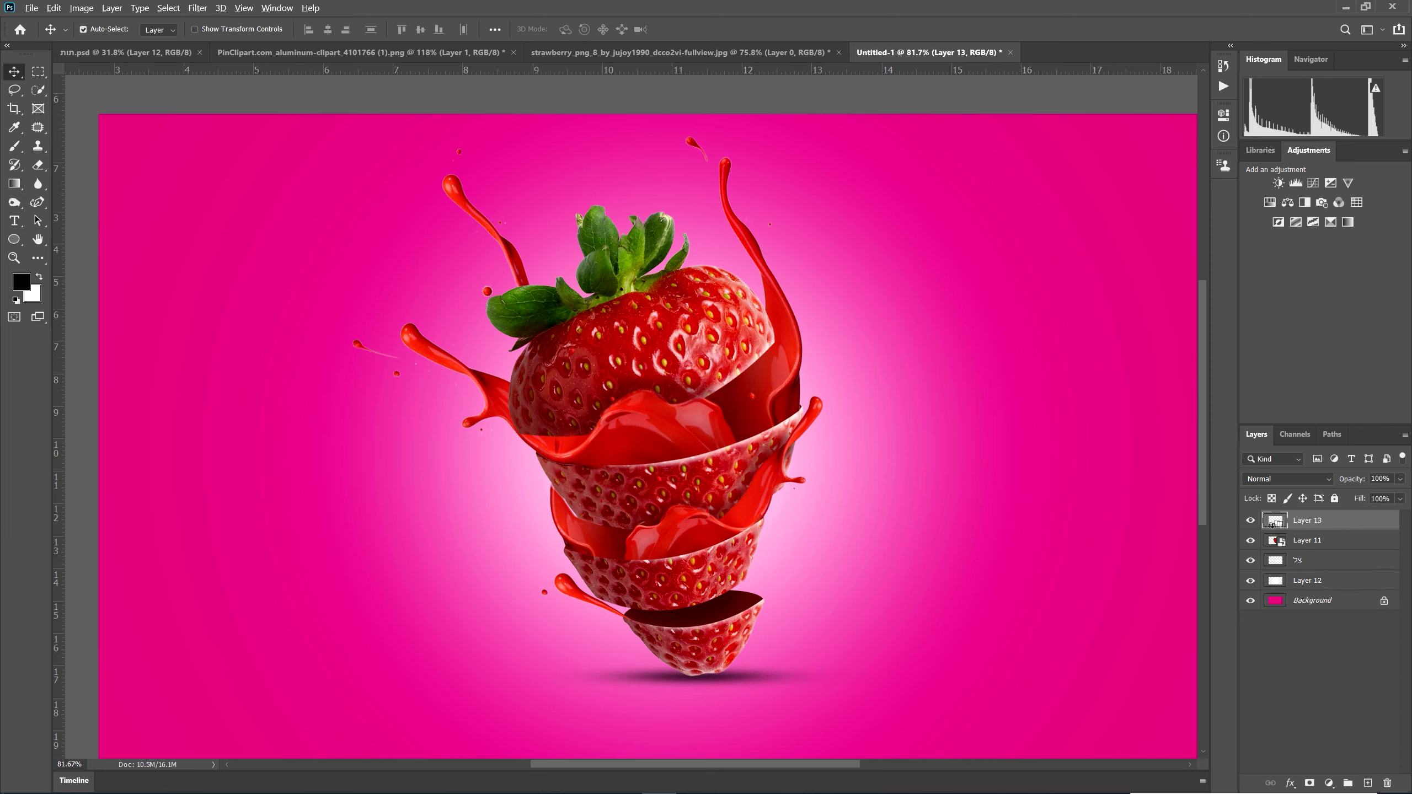
alt+click(1280, 530)
click(22, 282)
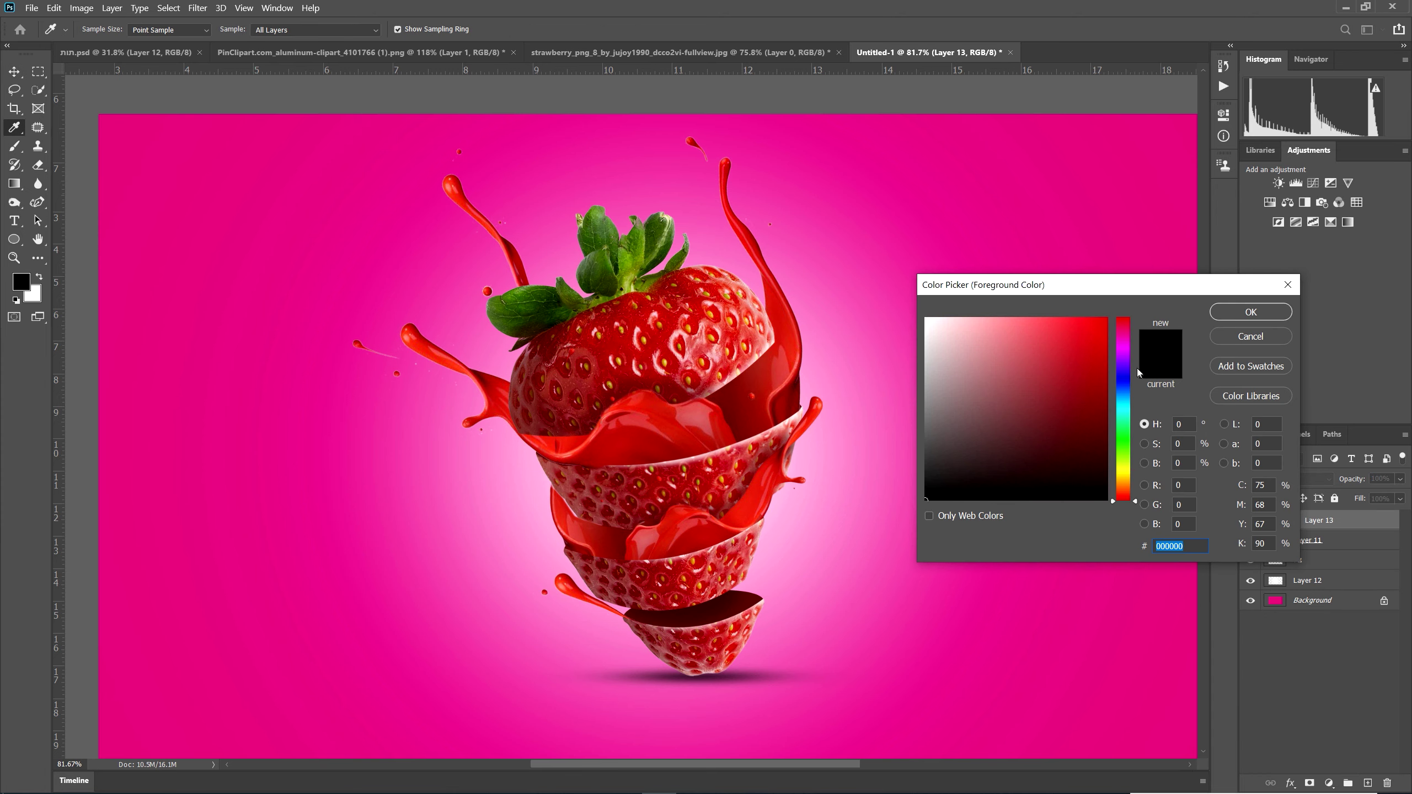
click(718, 605)
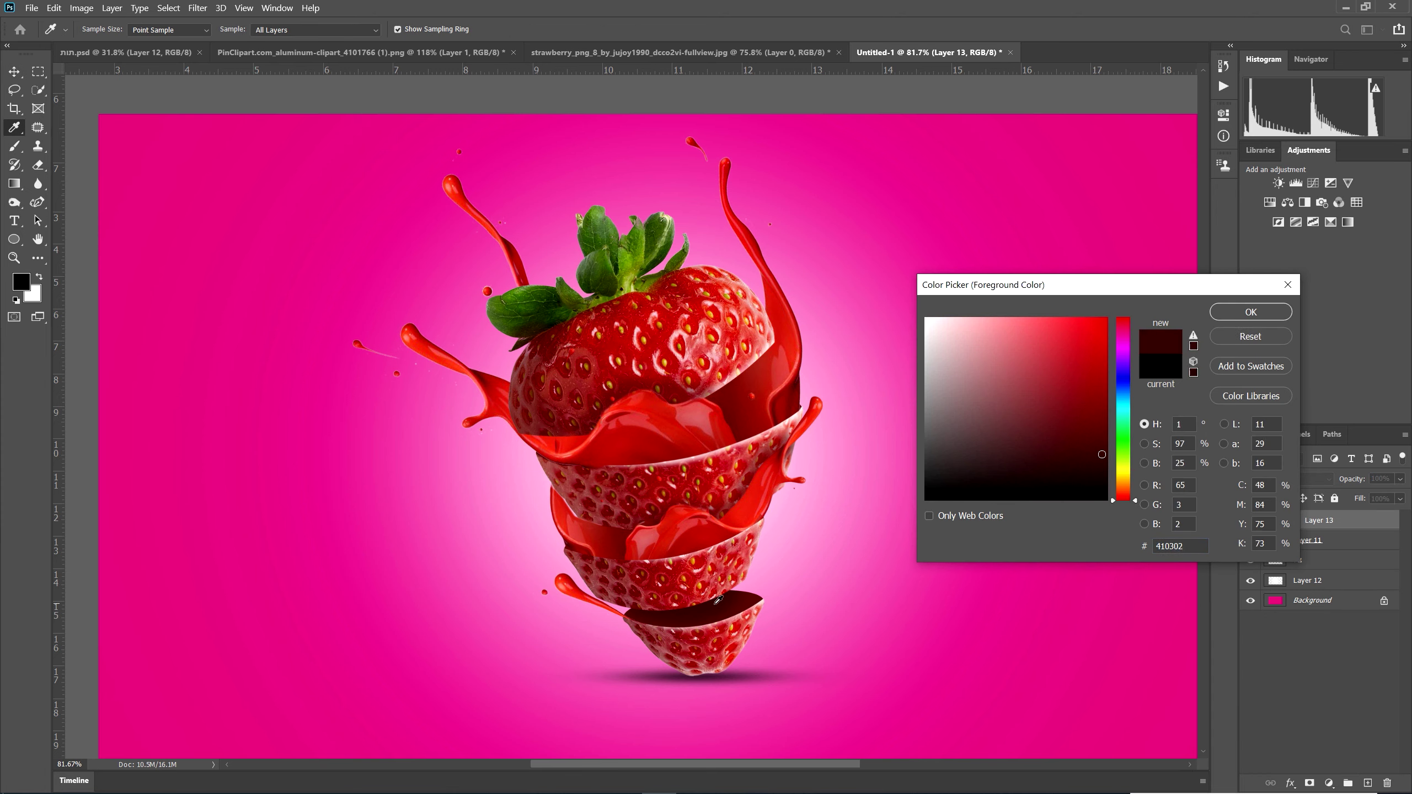
click(1251, 311)
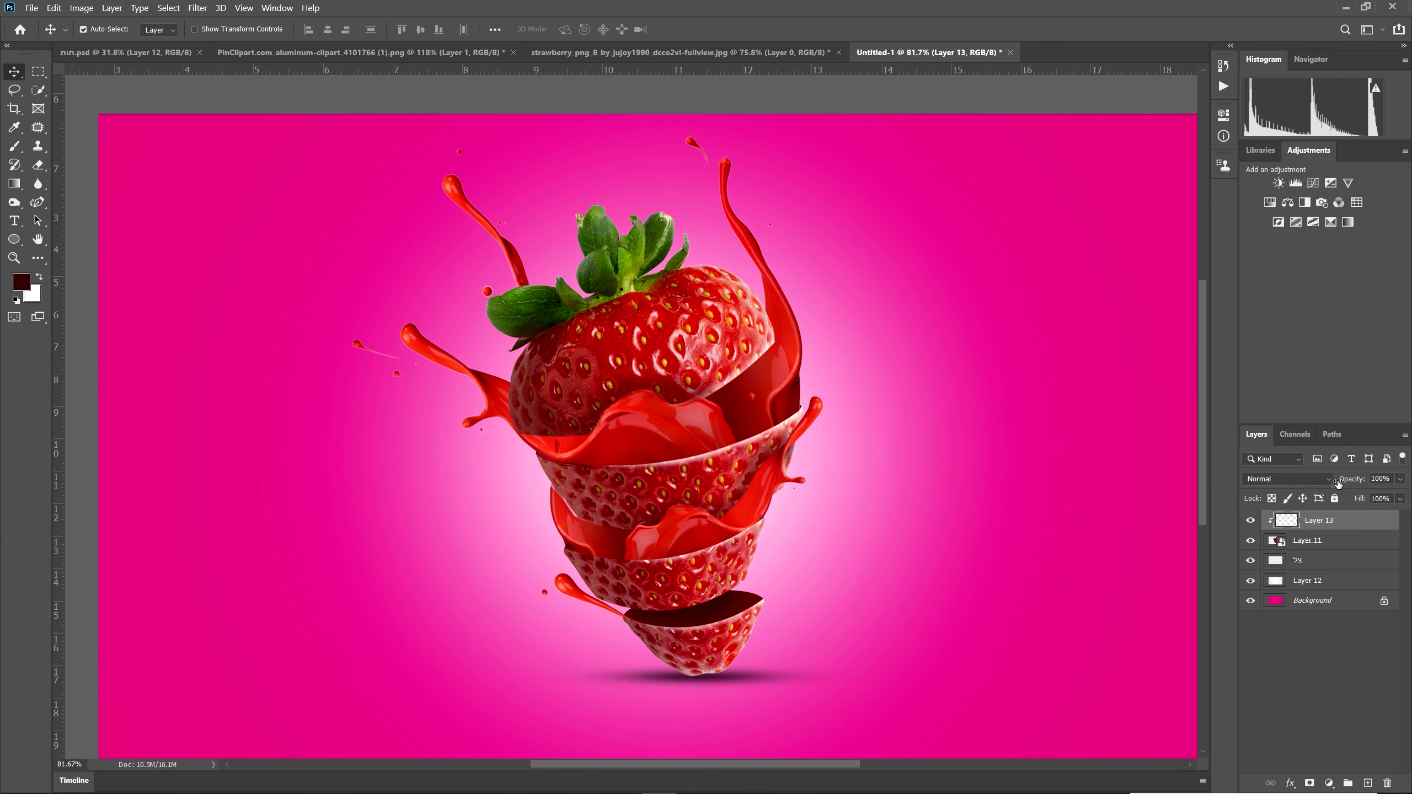
- Paint dark red shading down the left side of the strawberry on the clipped layer with a 500 px soft brush
click(1285, 481)
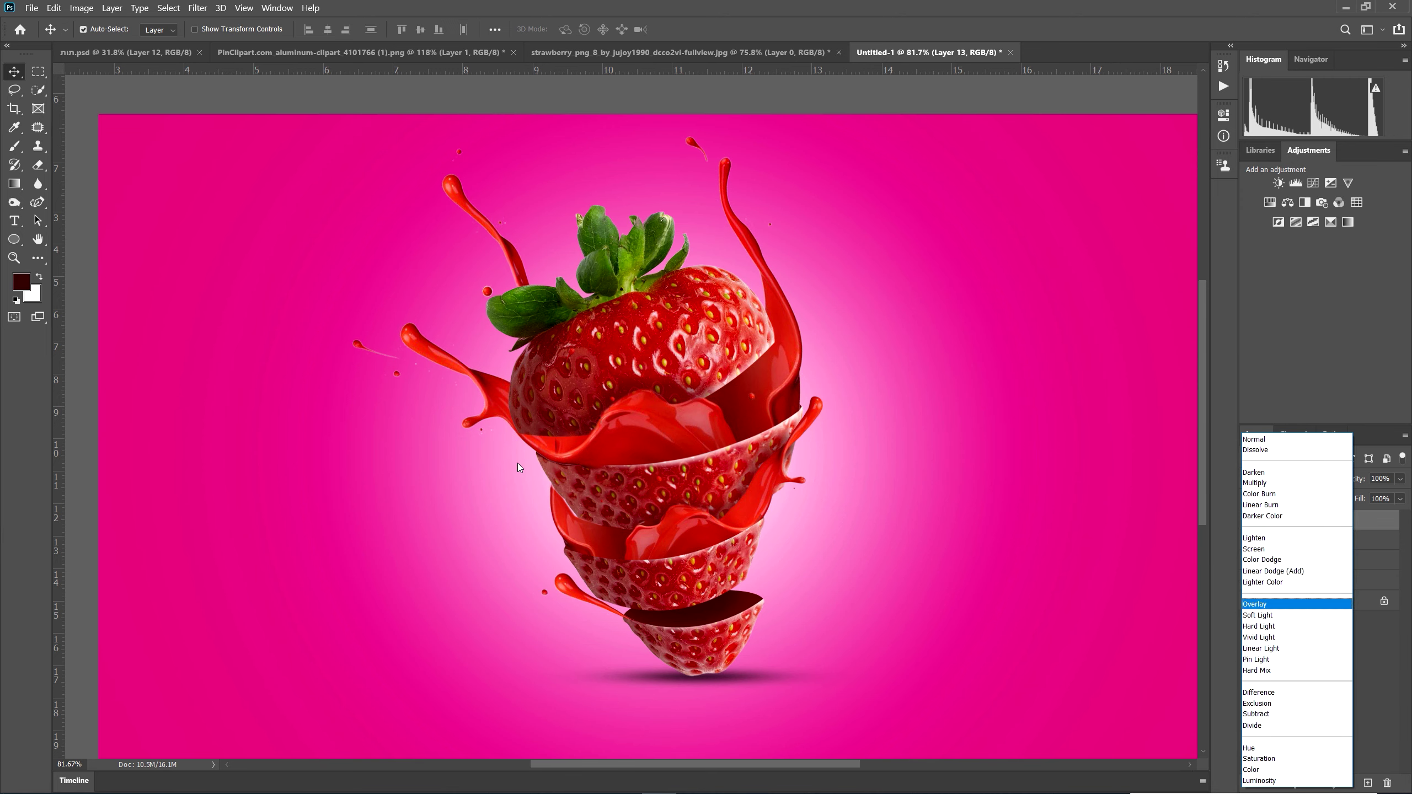
click(553, 469)
click(14, 145)
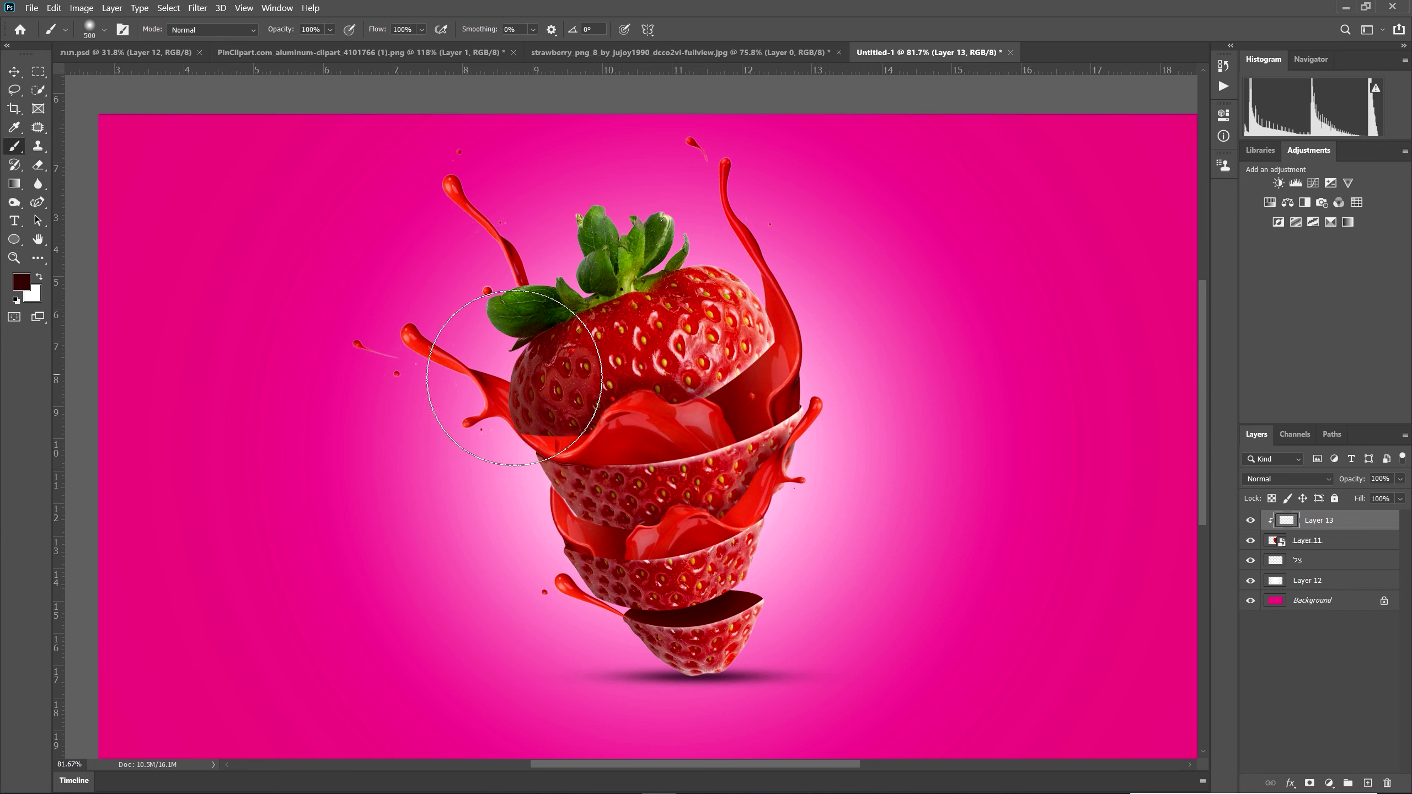
click(509, 416)
mouse_move(508, 416)
mouse_down()
mouse_move(660, 630)
mouse_move(525, 498)
mouse_move(513, 467)
mouse_move(659, 605)
mouse_move(584, 537)
mouse_move(580, 589)
mouse_move(574, 569)
mouse_move(621, 675)
mouse_up()
- Reduce the brush to 150 px and deepen the shading along the left edge of the lower slices
scroll(621, 676, down, 3)
key(bracketleft)
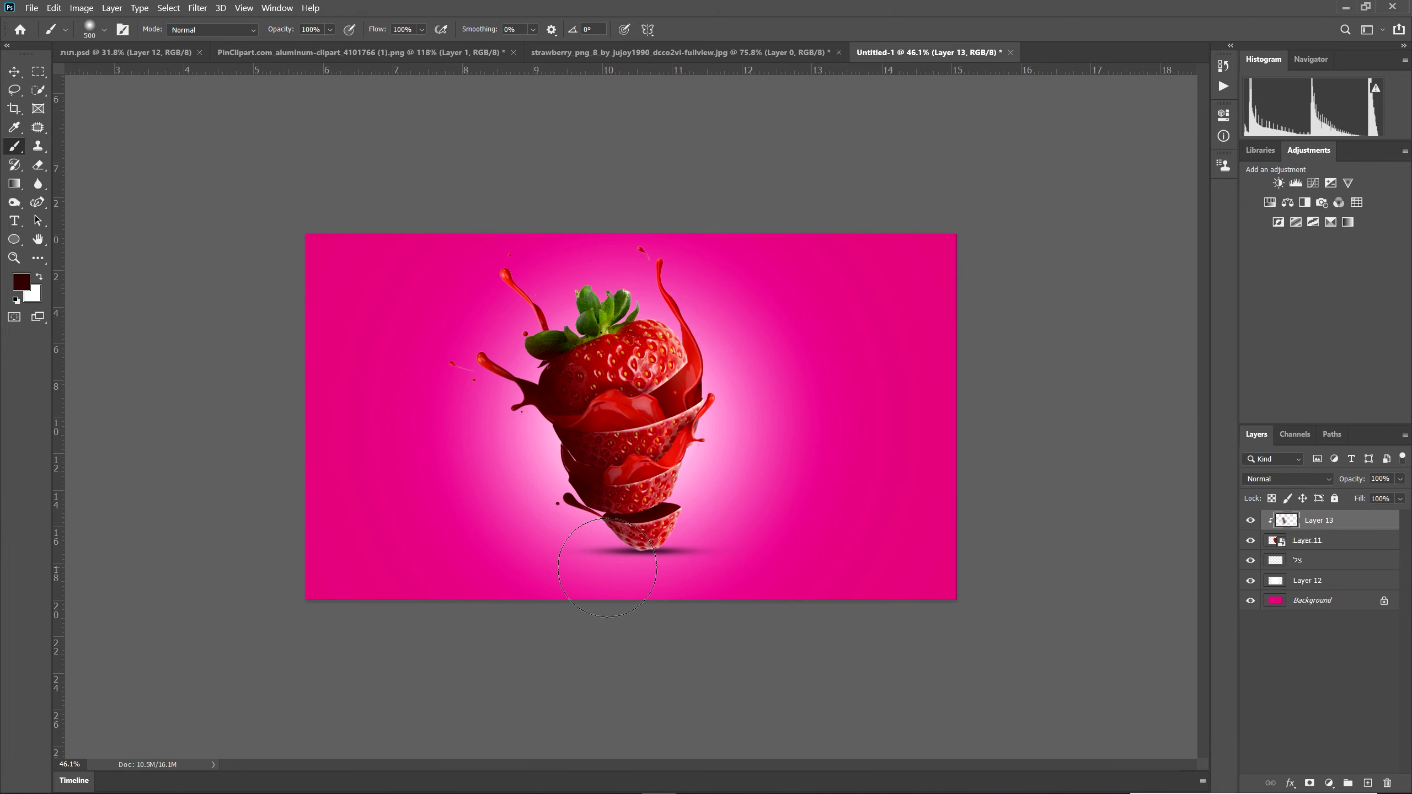
key(bracketleft)
key(bracketleft)
key(bracketleft)
key(bracketleft)
key(bracketleft)
scroll(655, 561, up, 3)
mouse_move(489, 595)
mouse_down()
mouse_move(658, 705)
mouse_move(717, 701)
mouse_move(634, 710)
mouse_move(504, 599)
mouse_up()
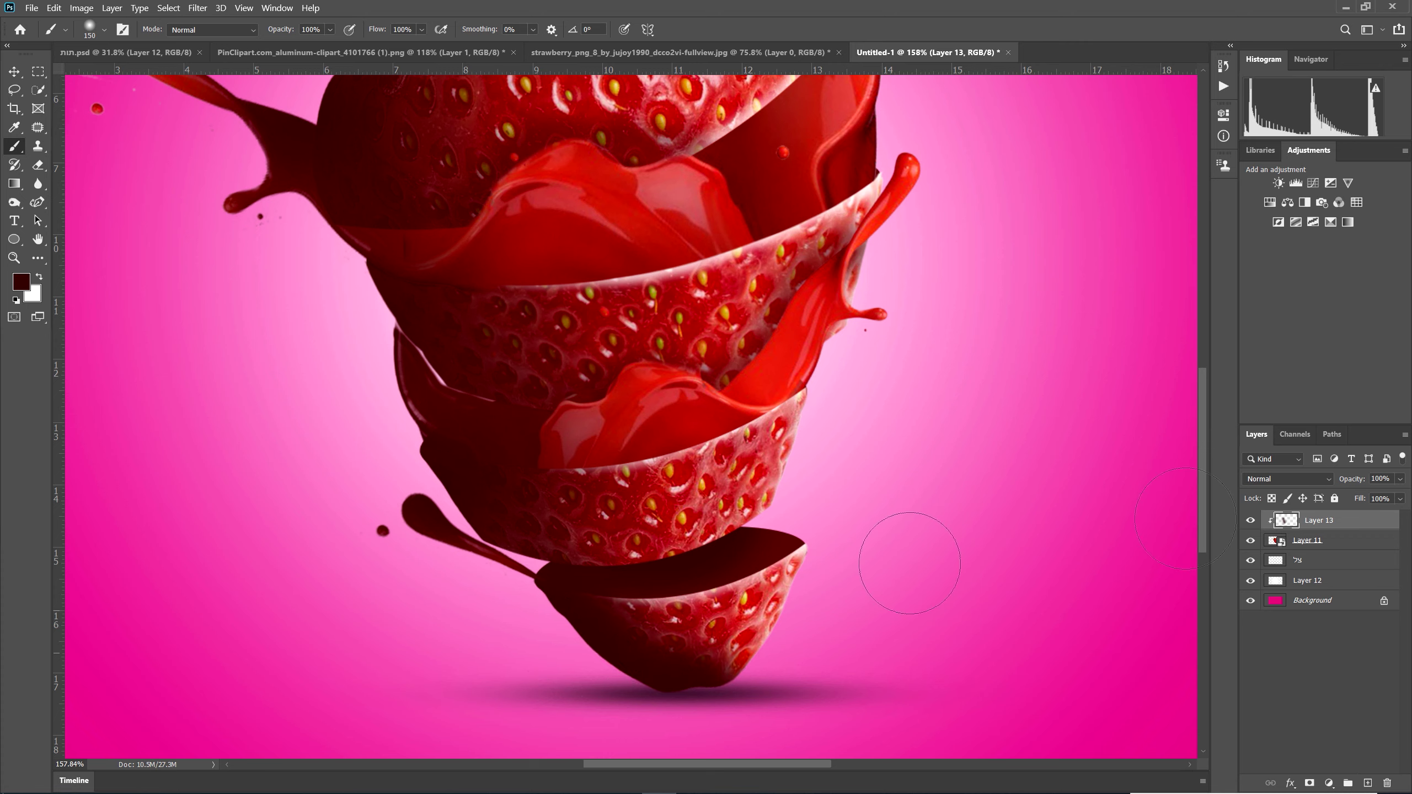
- Set the clipped shading layer to Multiply at 63% opacity and compare the strawberry with the shading hidden and shown
click(1312, 481)
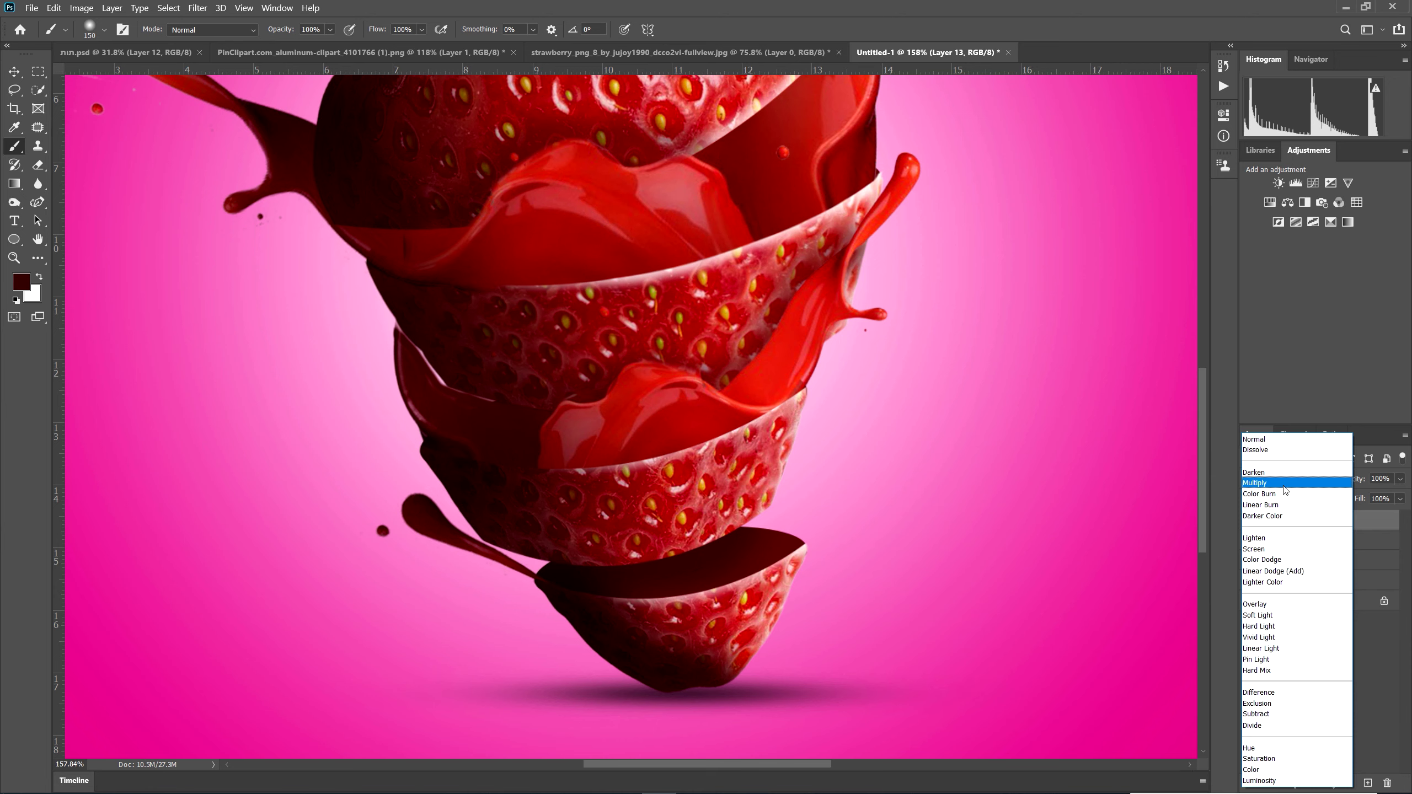
click(1283, 485)
mouse_move(1346, 482)
mouse_down()
mouse_move(1358, 482)
mouse_move(1331, 482)
mouse_up()
key(v)
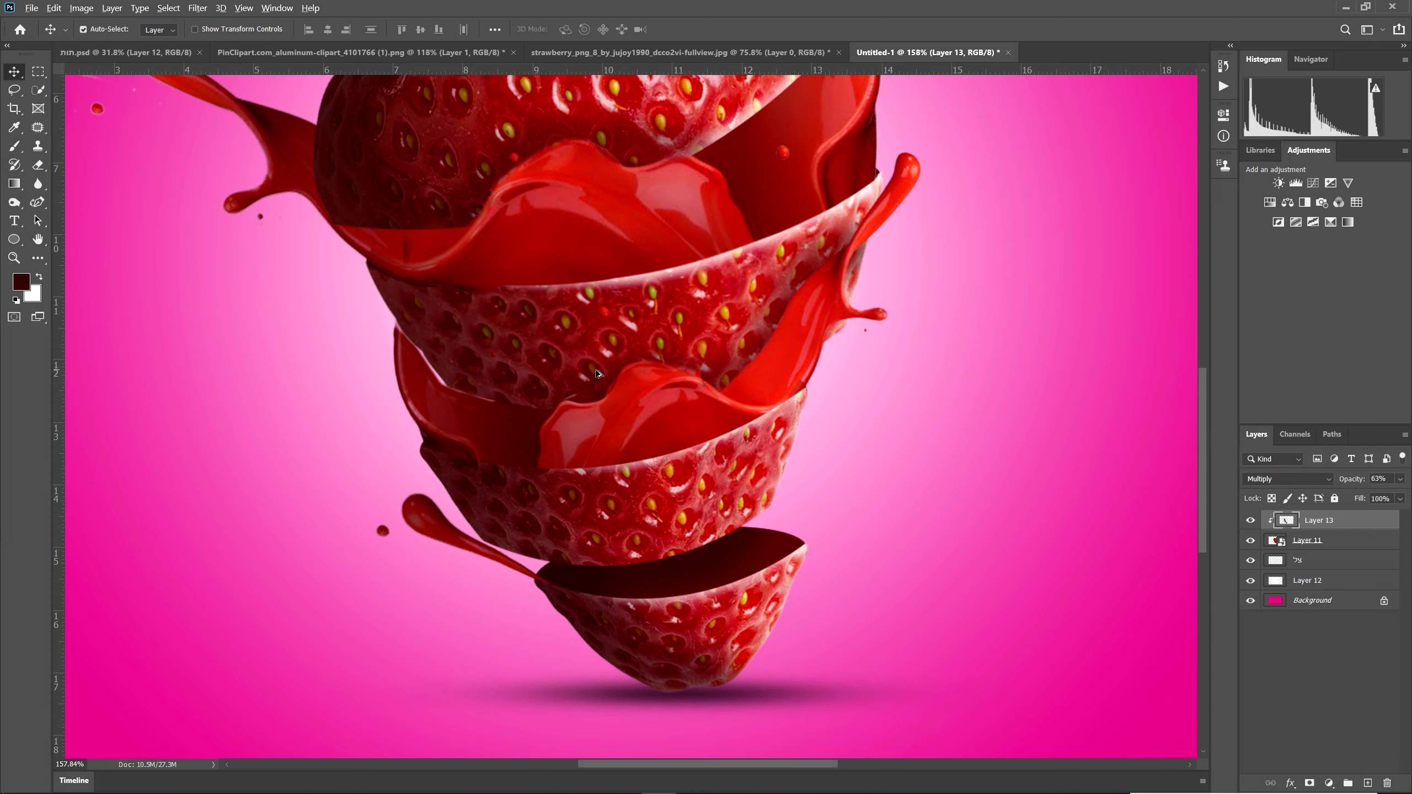
scroll(601, 399, down, 3)
scroll(601, 399, down, 5)
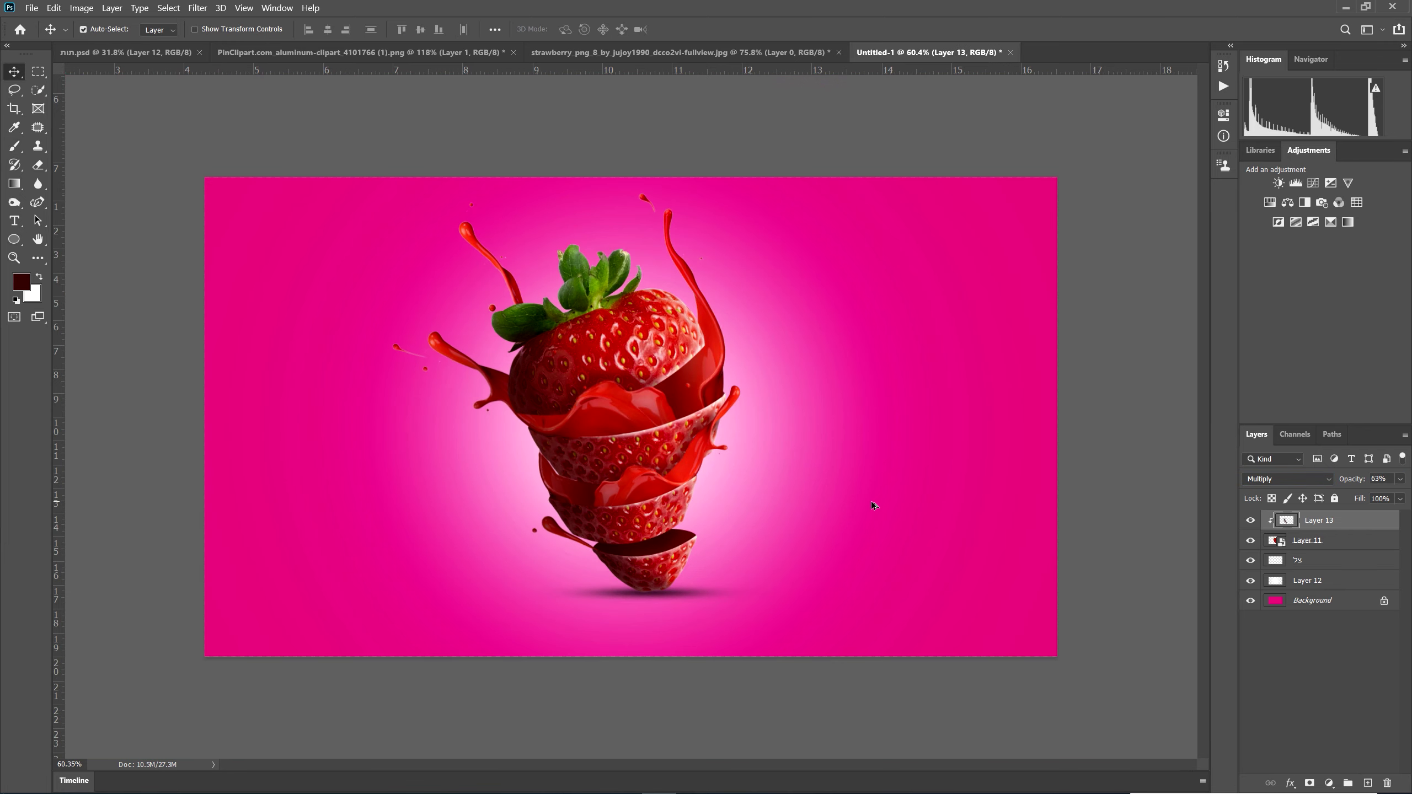
click(1251, 520)
click(1251, 520)
scroll(638, 421, up, 1)
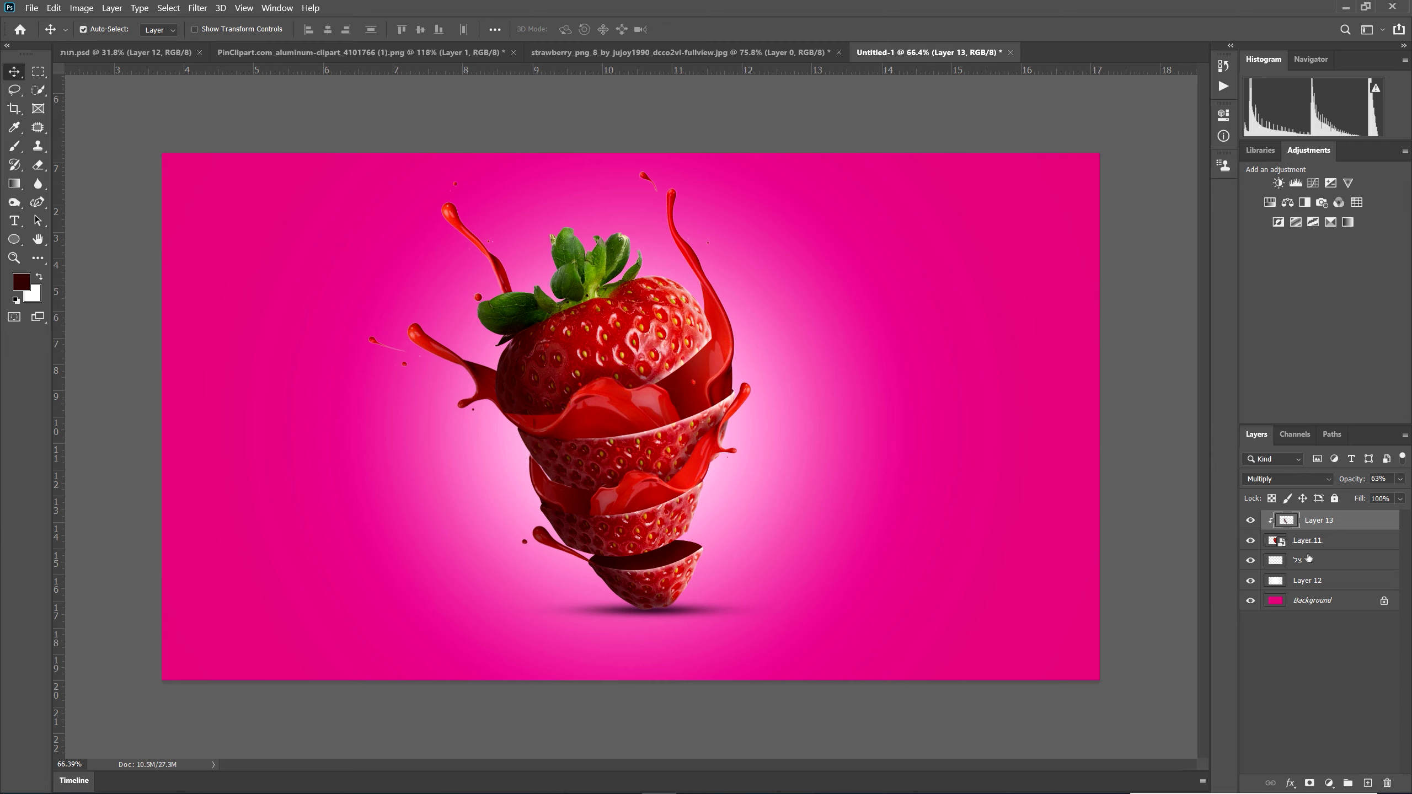
ctrl+click(1345, 540)
right_click(1349, 542)
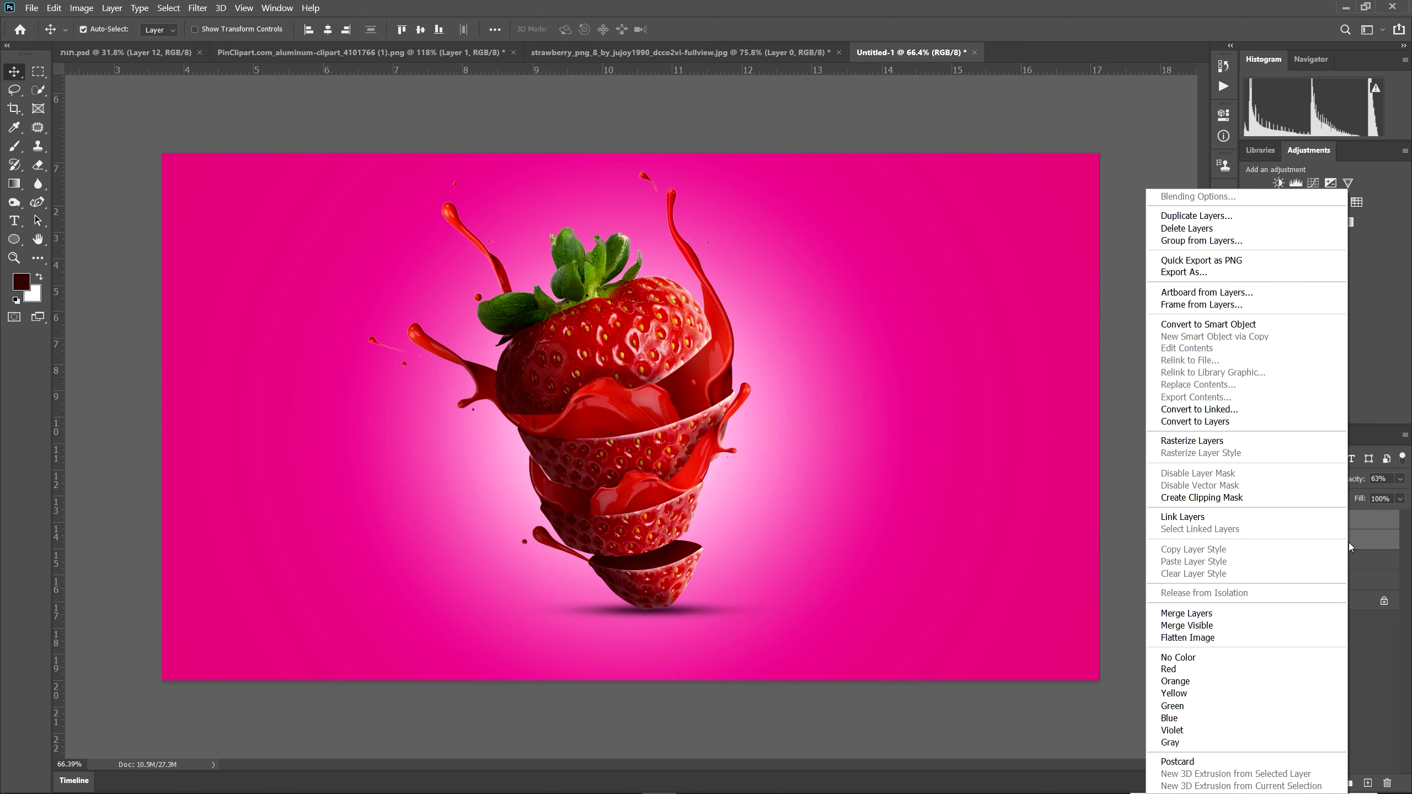
click(1365, 538)
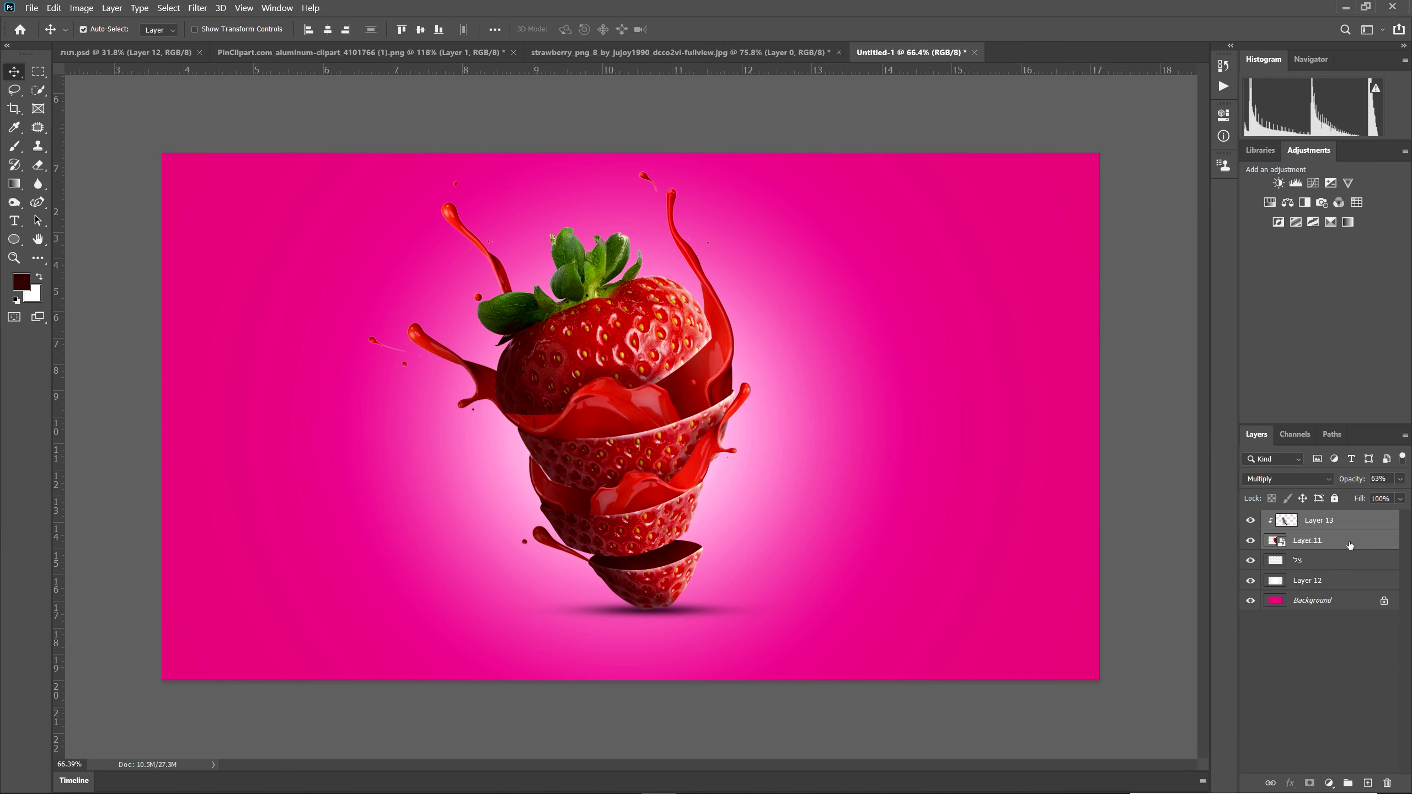
- Open the Camera Raw Filter on Layer 11, set Texture +32, Clarity +13, Dehaze +18 and Vibrance +24, and raise Contrast
click(1303, 544)
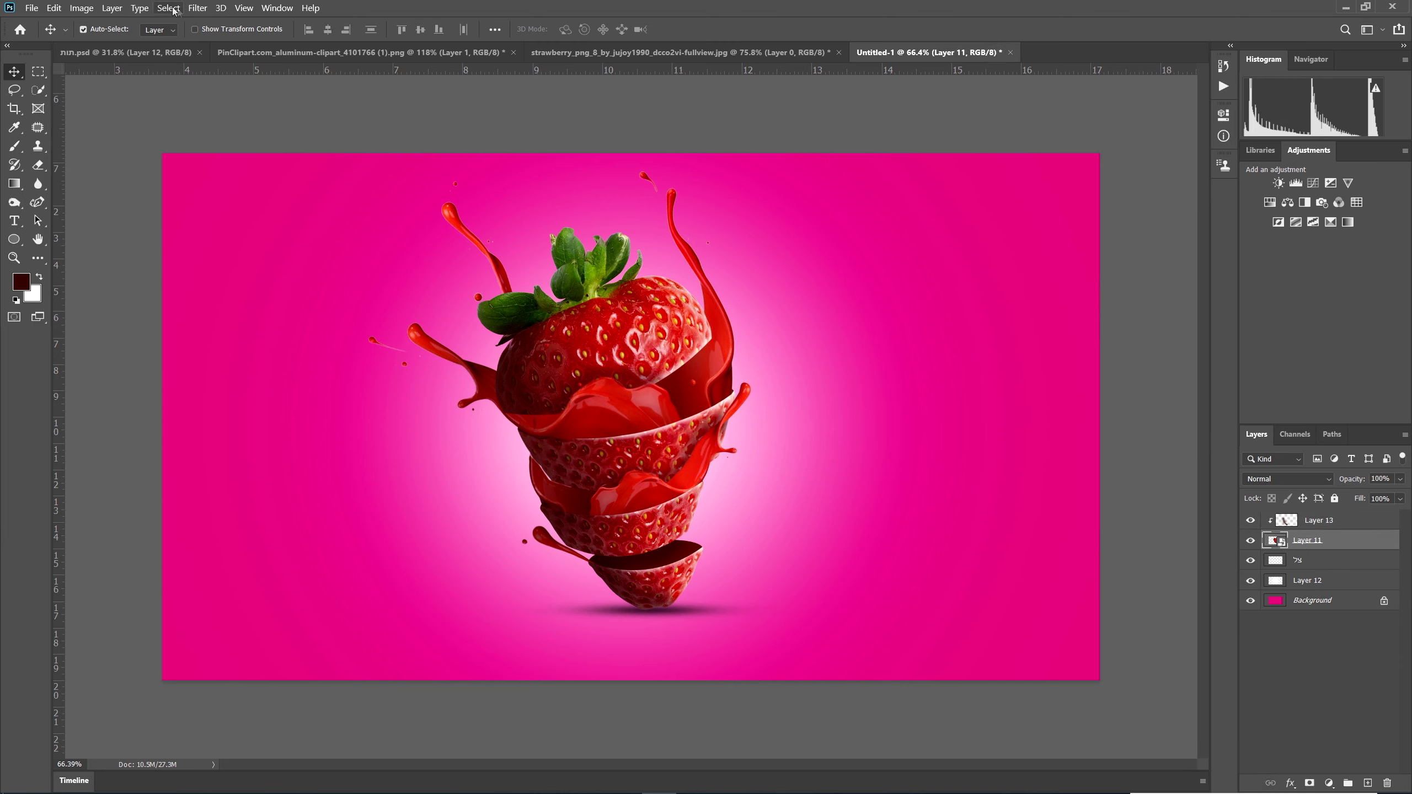
click(198, 7)
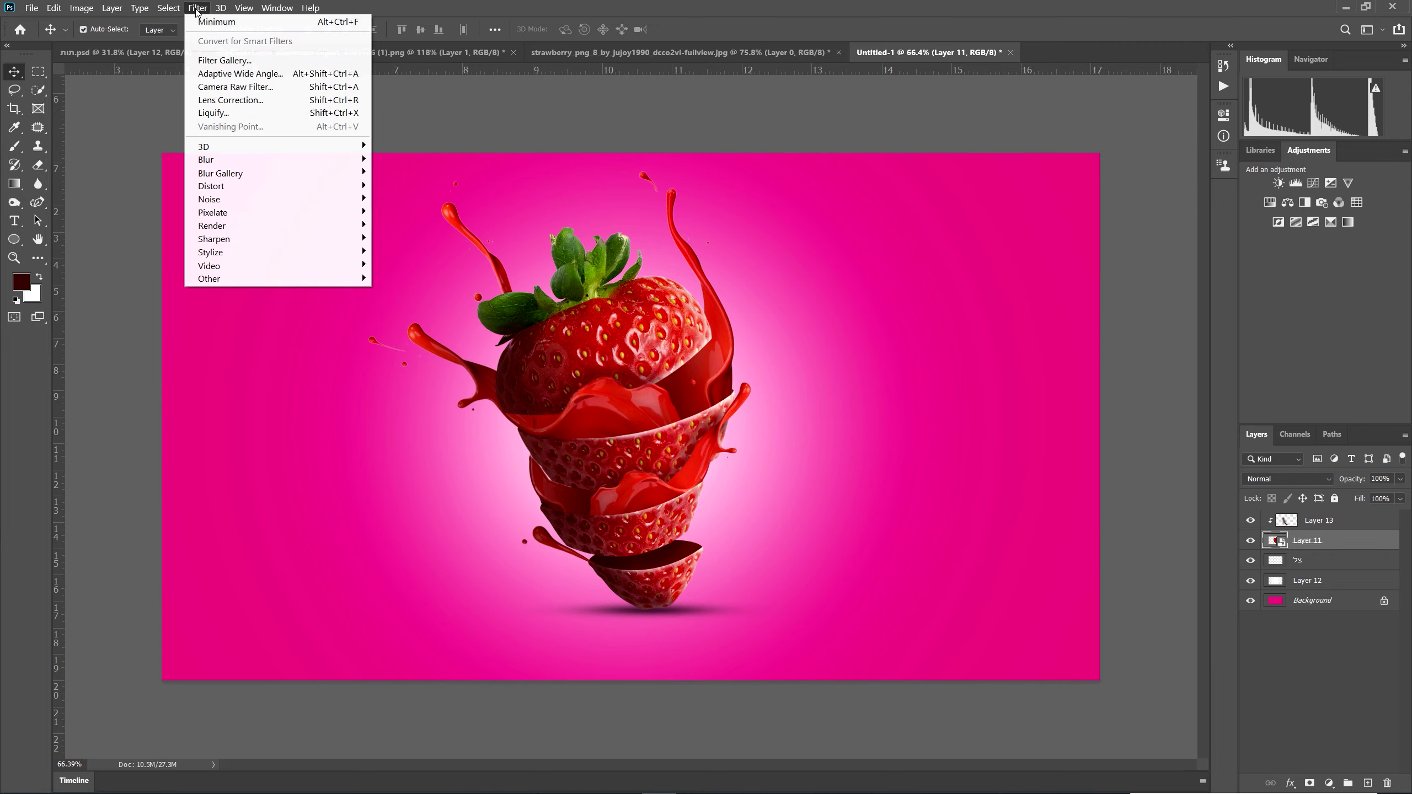
click(244, 87)
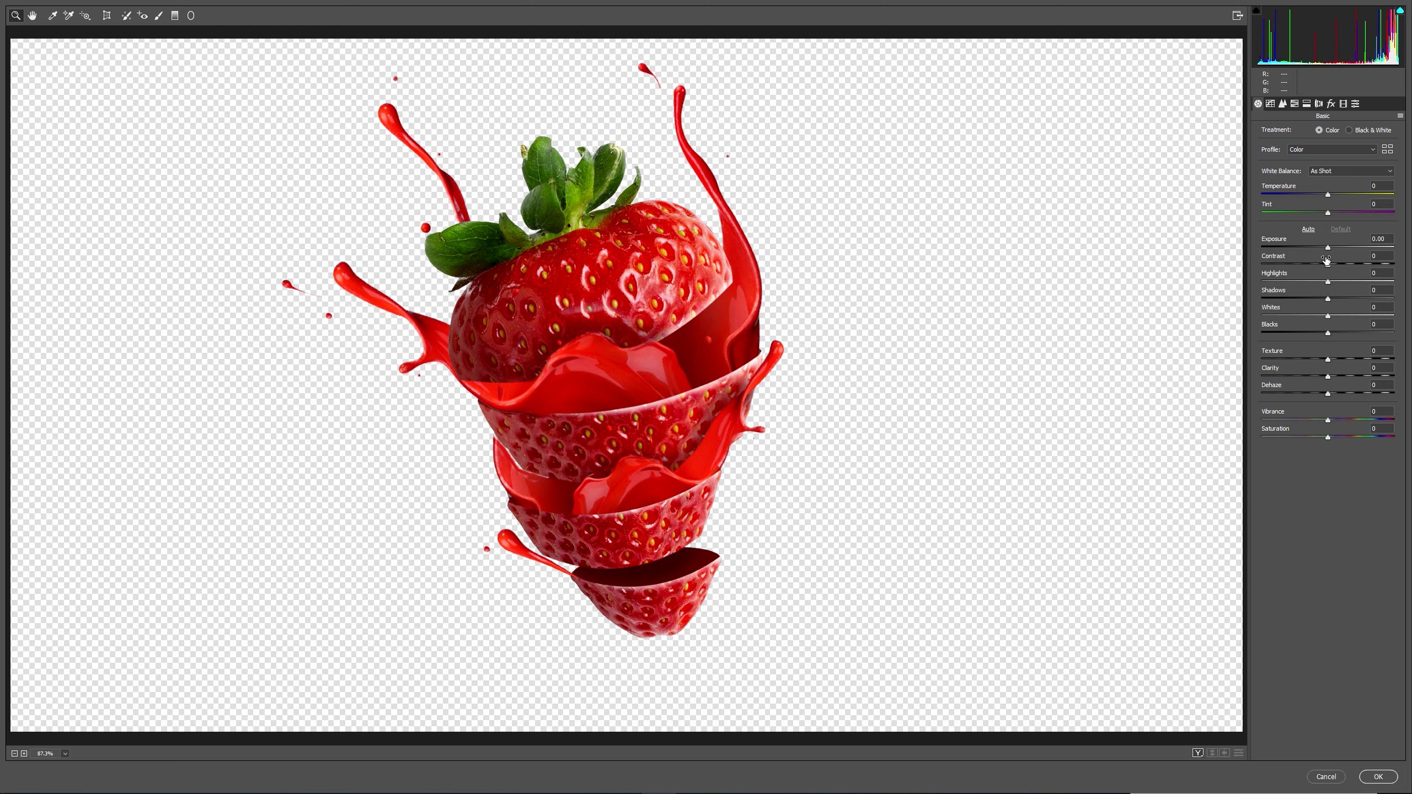
drag(1328, 362, 1344, 425)
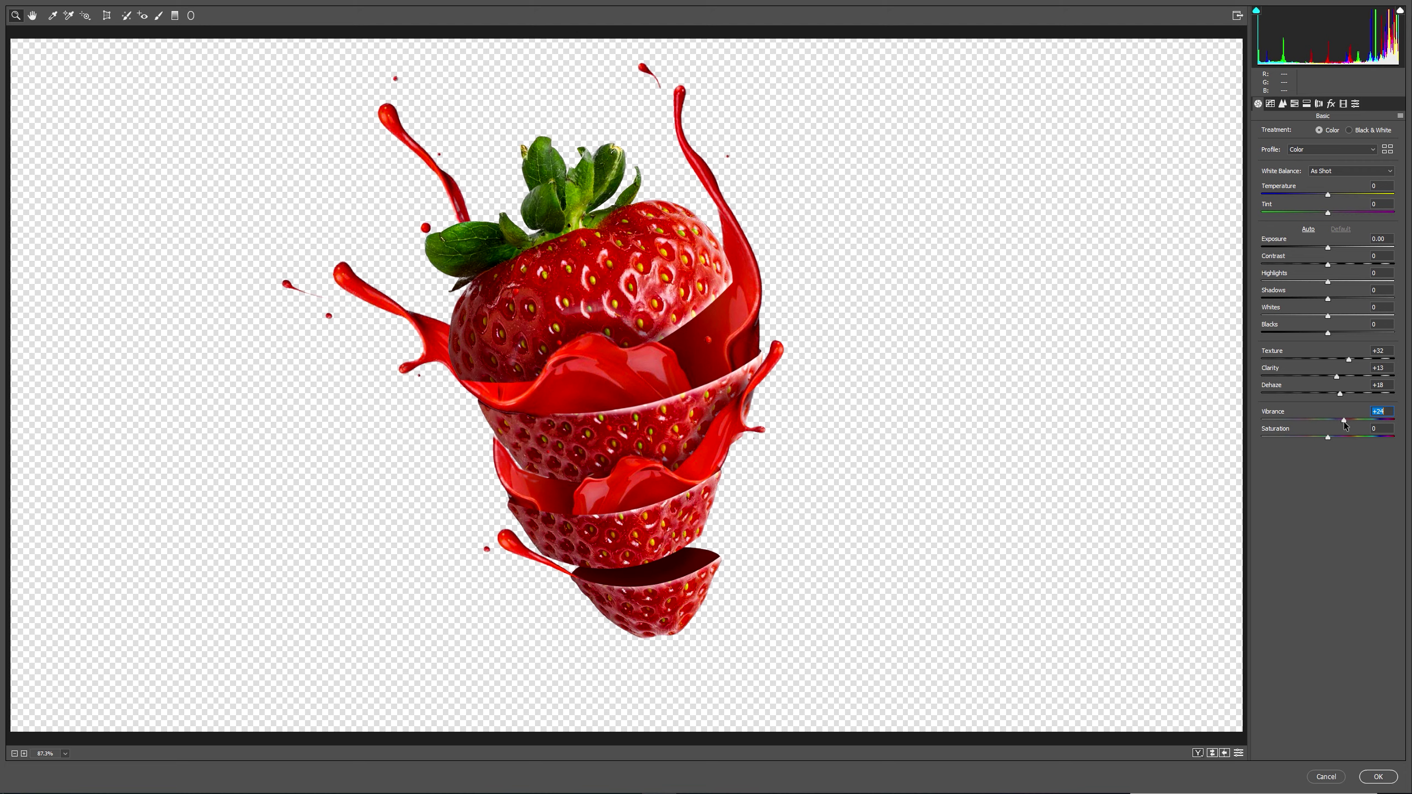
drag(1328, 265, 1342, 268)
- Set the sharpening amount to 25, add luminance noise reduction, and apply the Camera Raw Filter
click(1282, 105)
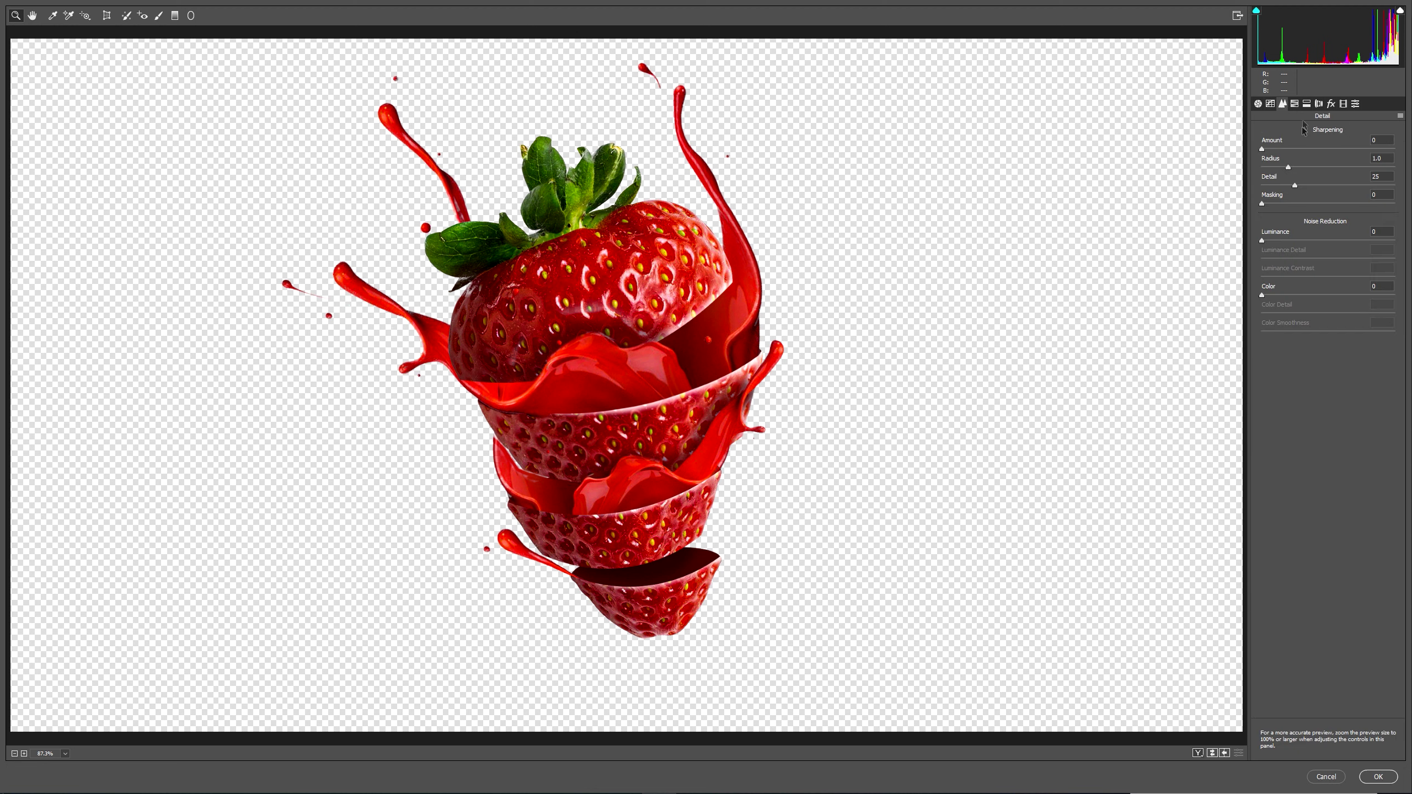
drag(1262, 150, 1293, 150)
drag(1286, 157, 1284, 155)
drag(1262, 242, 1323, 238)
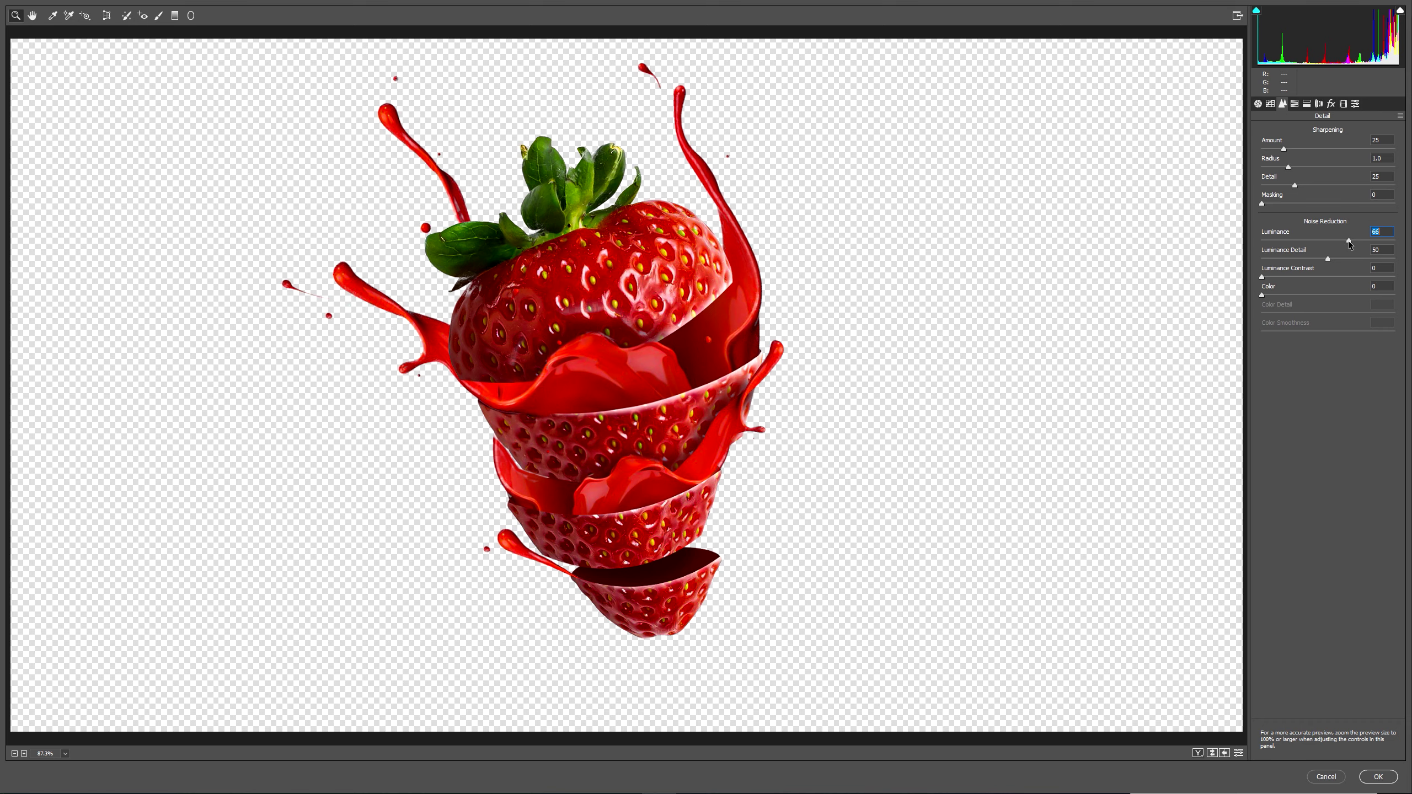
drag(1344, 245, 1340, 245)
click(1378, 776)
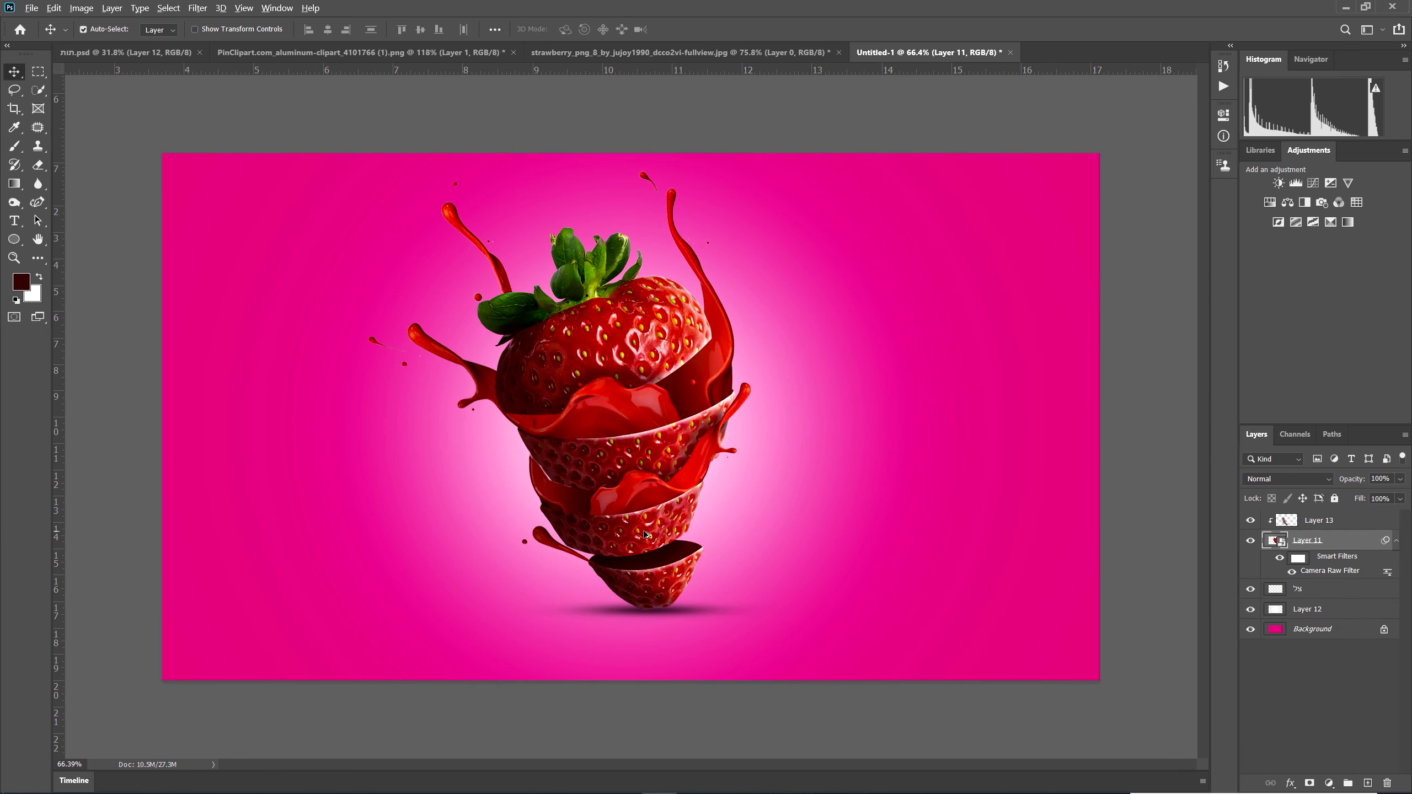
- Compare the strawberry with its smart filters off and on, and against the finished reference document, returning to Untitled-1
scroll(645, 533, down, 2)
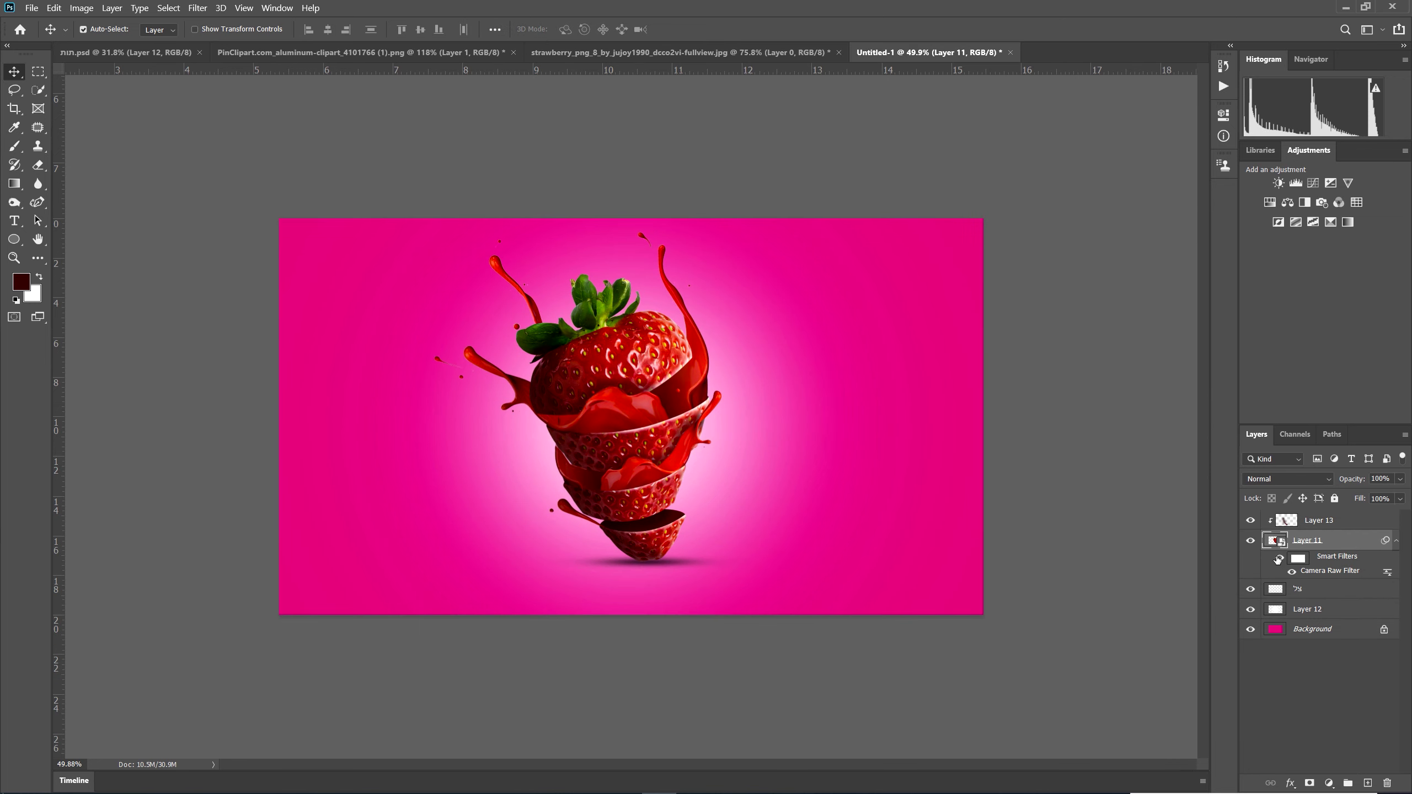
click(1278, 558)
click(1278, 558)
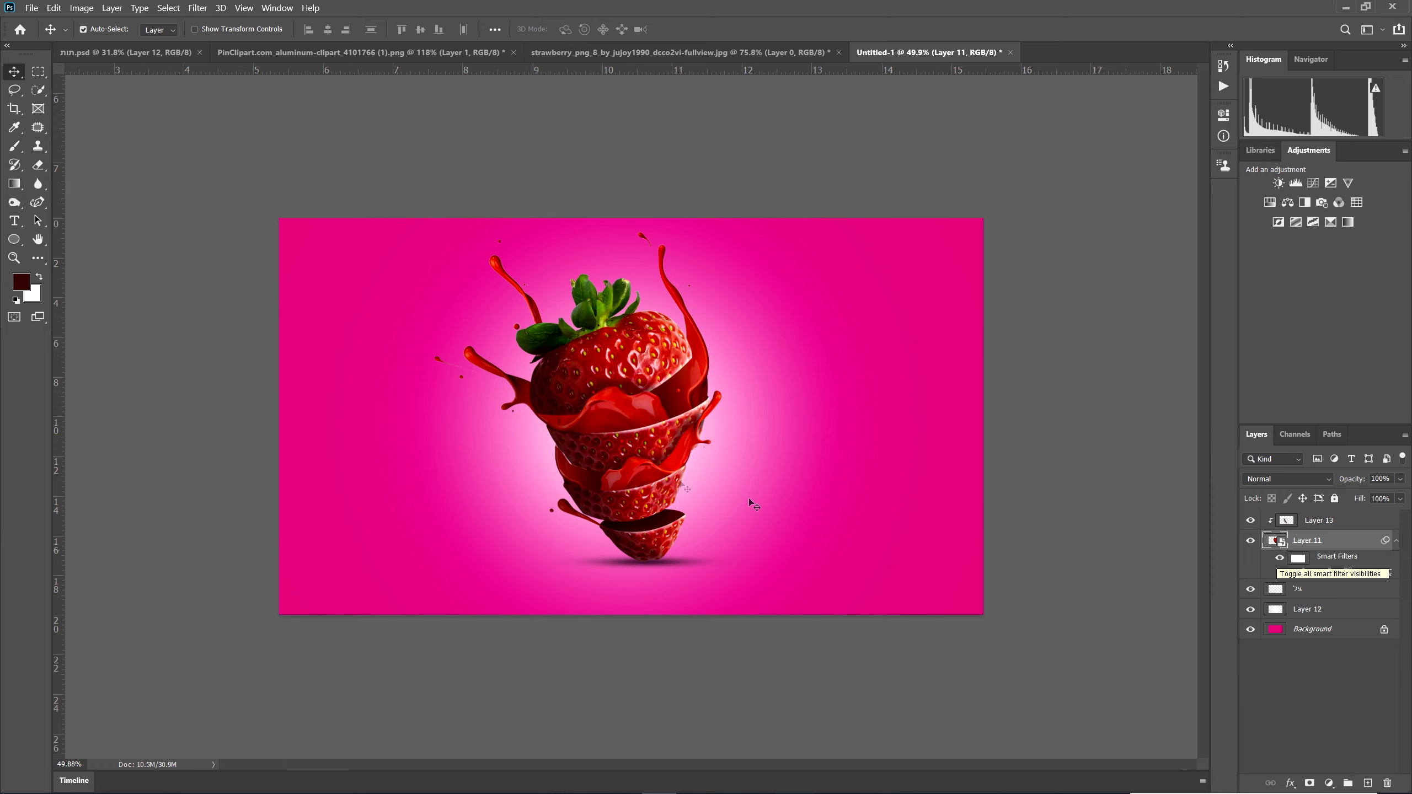
scroll(591, 512, up, 1)
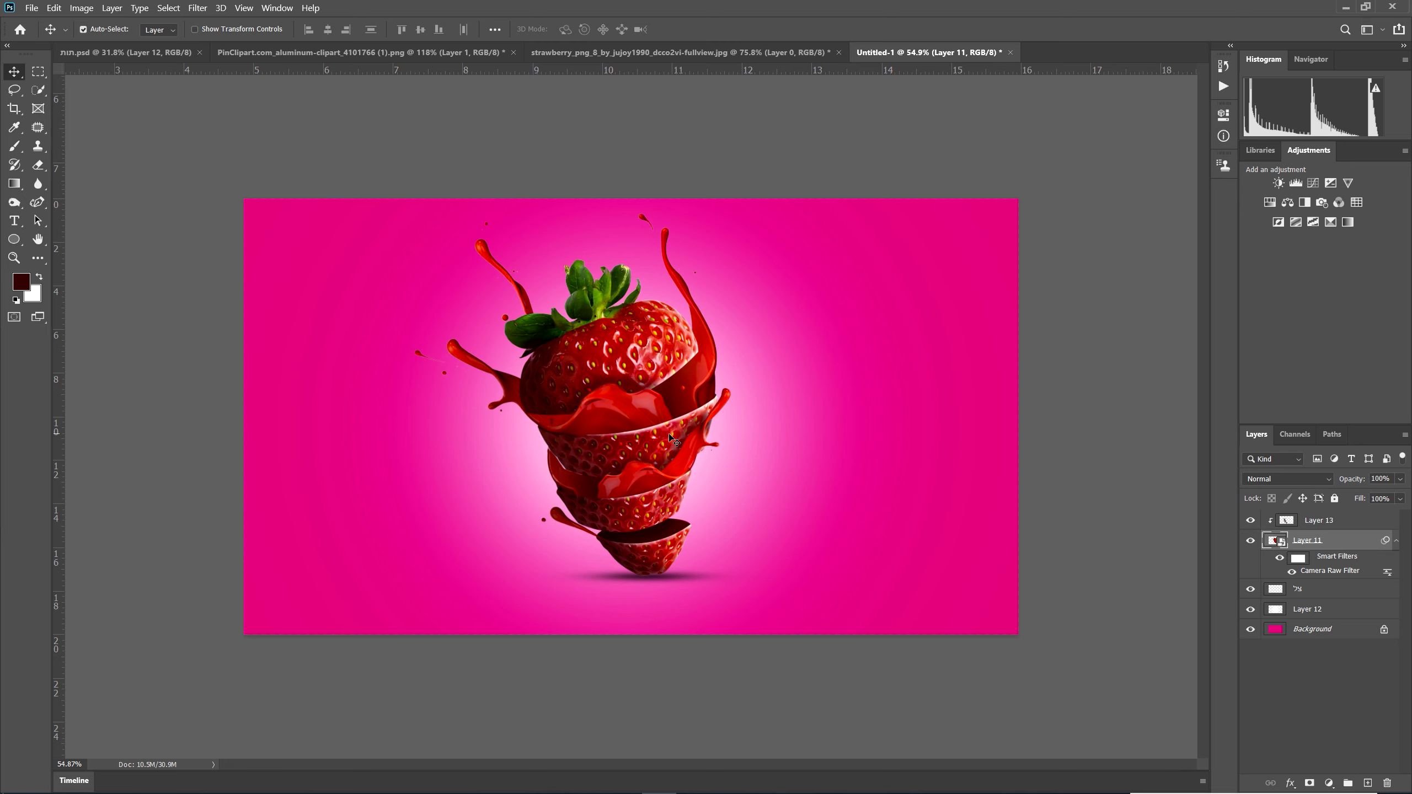
key(ctrl+Tab)
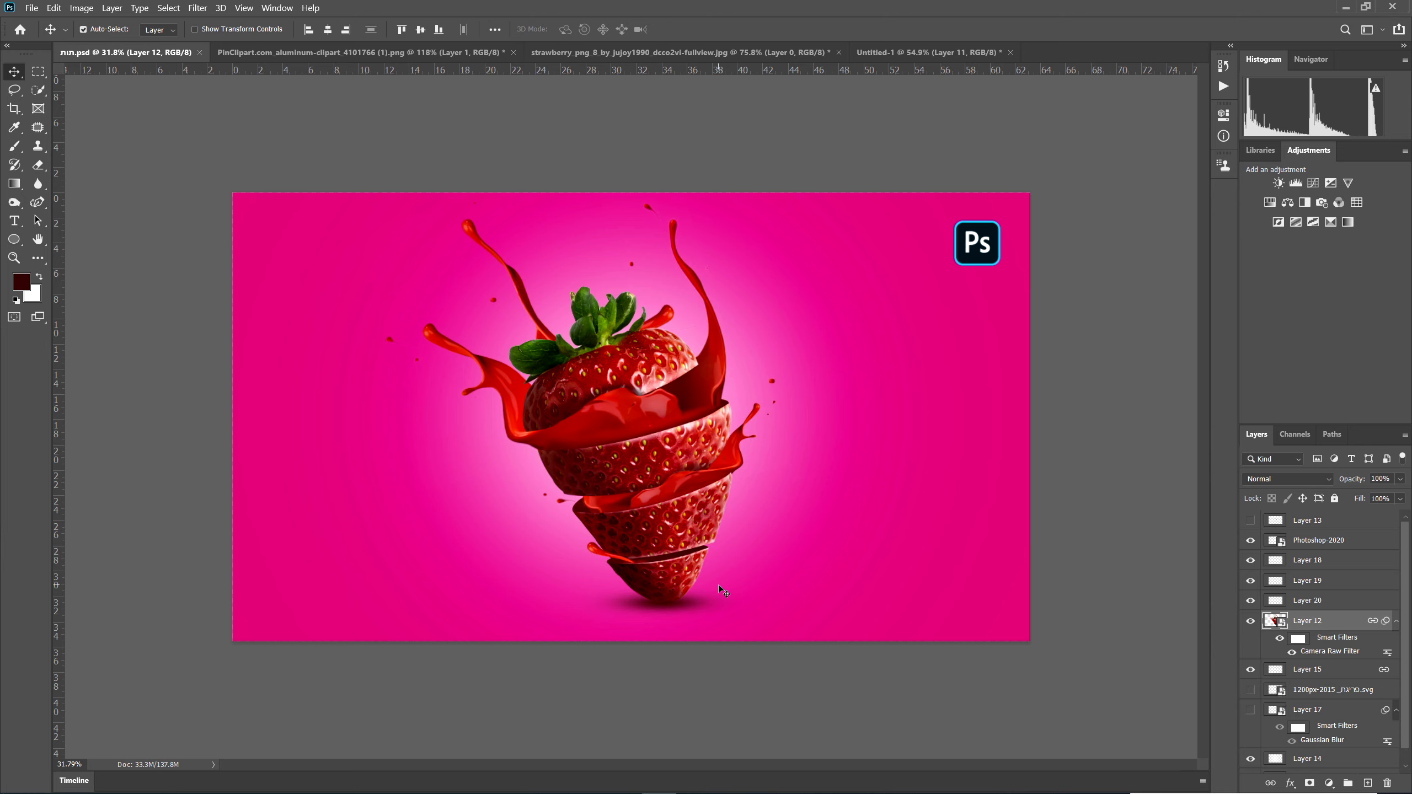
click(895, 52)
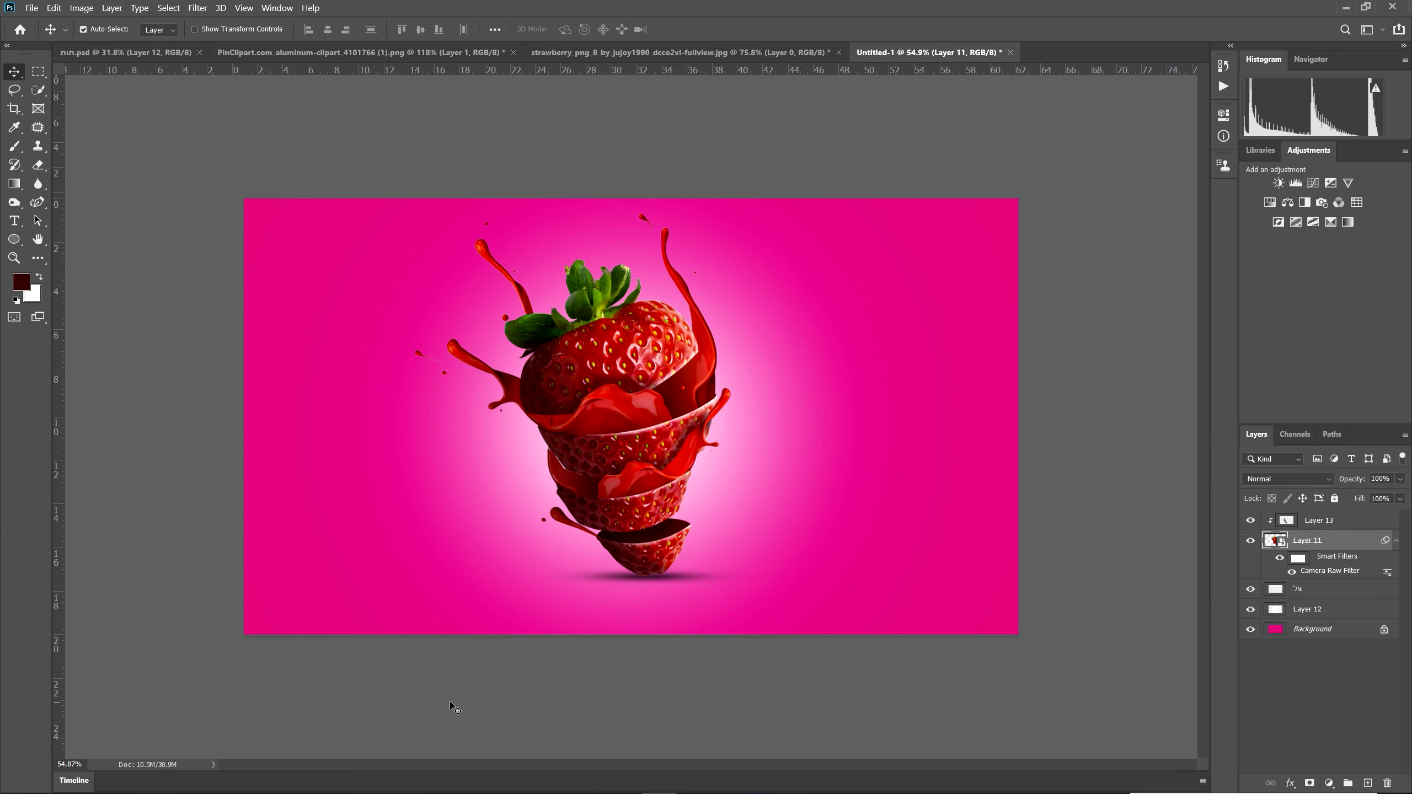
- Open the contents of the Layer 11 smart object for editing, around the gap between the juice and the slice above it
scroll(567, 455, up, 6)
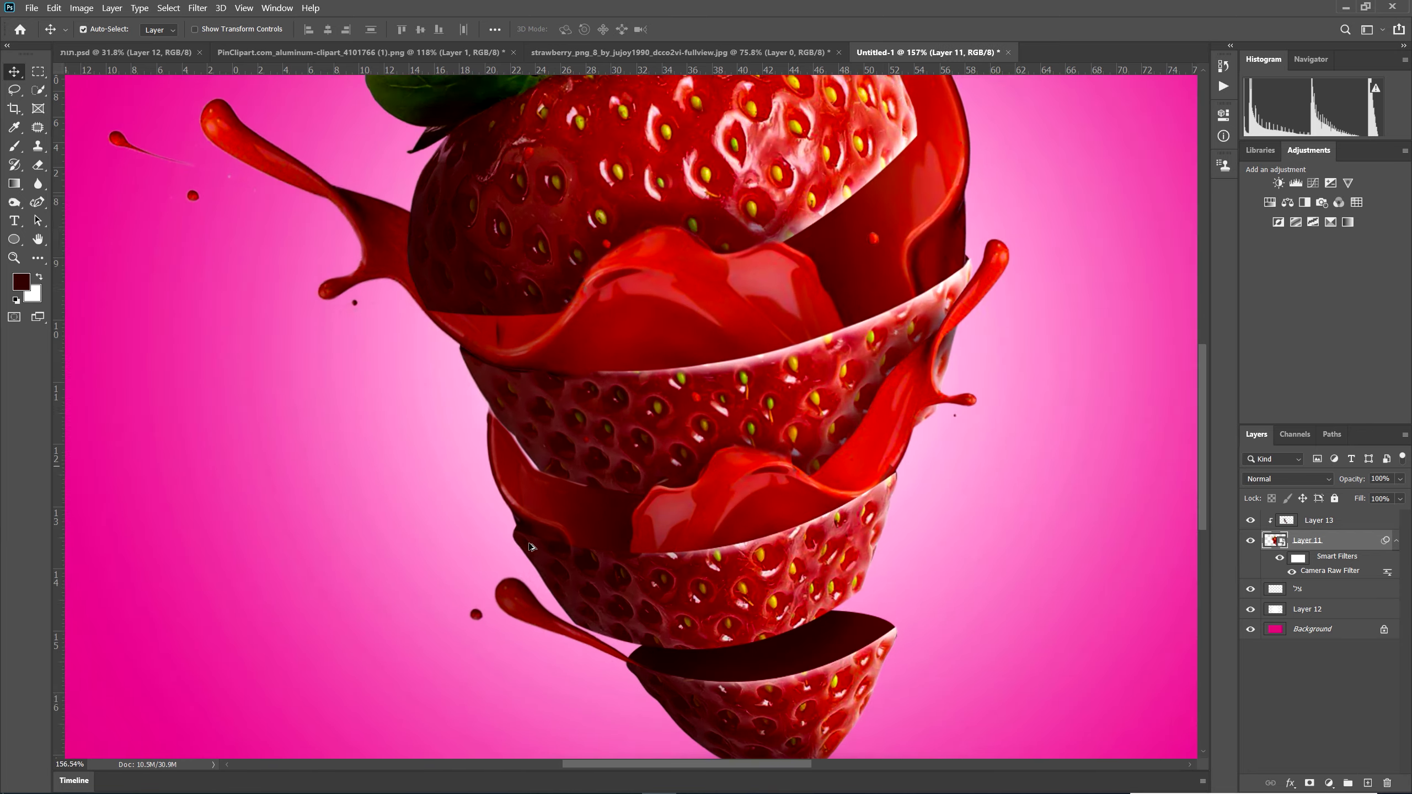
scroll(528, 546, up, 2)
click(521, 445)
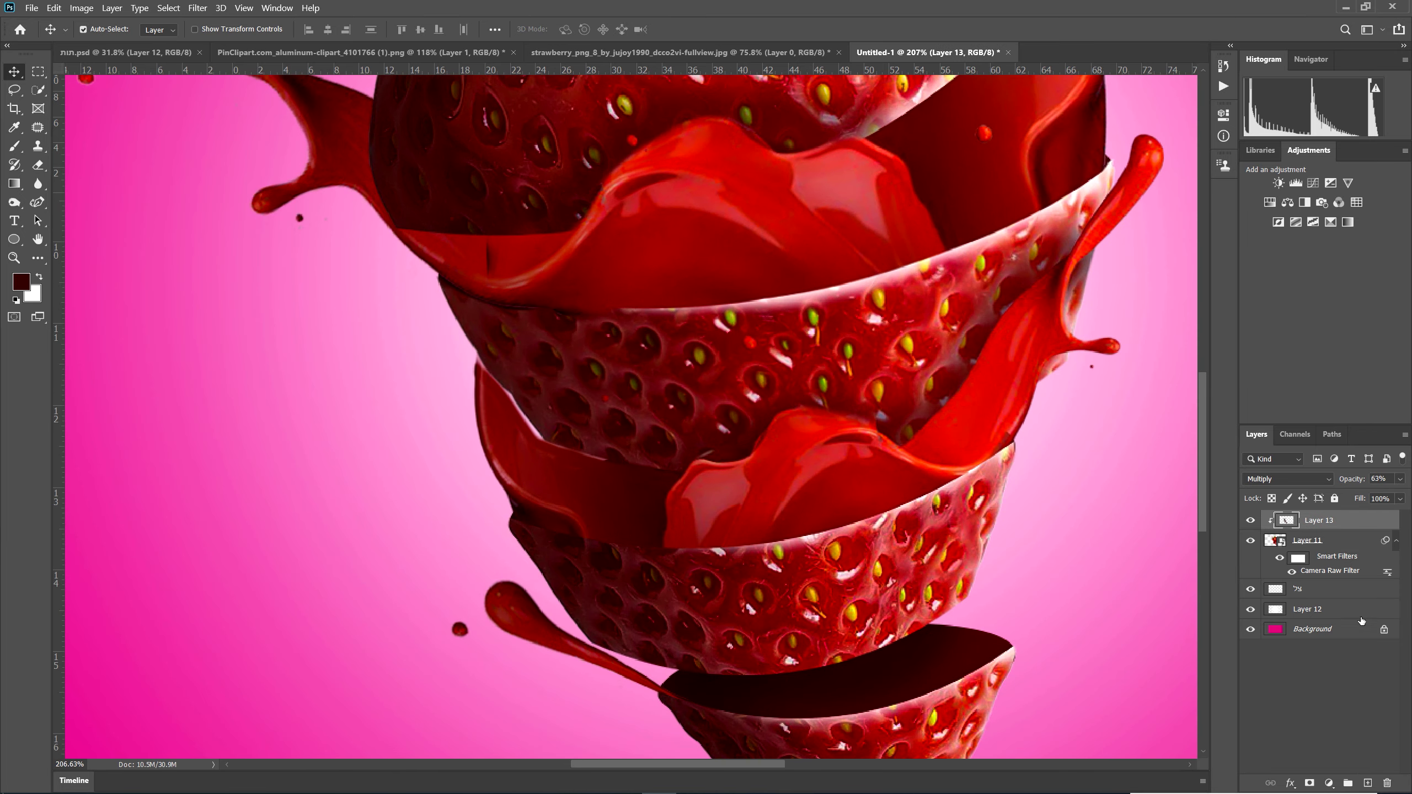
double_click(1296, 542)
scroll(559, 615, up, 5)
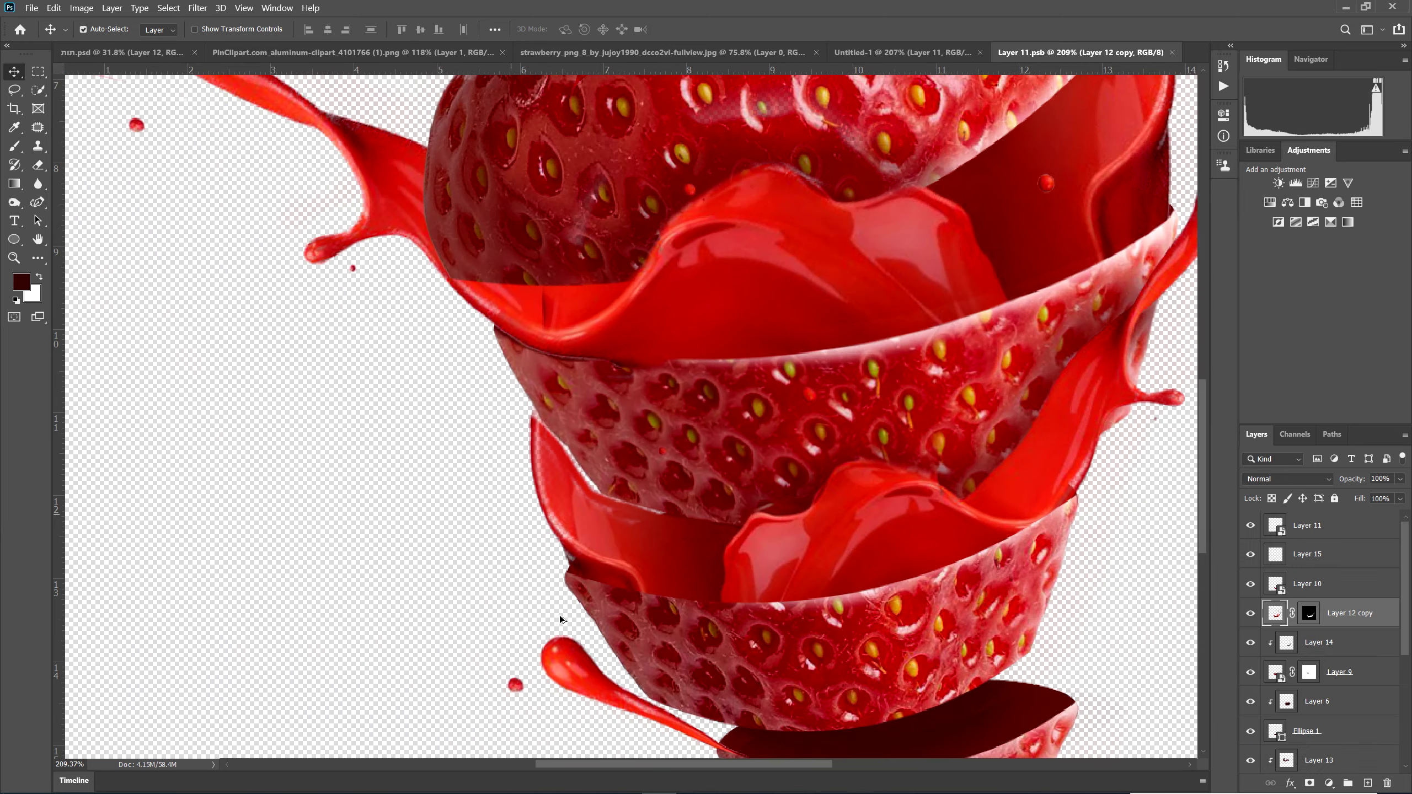
scroll(559, 616, up, 1)
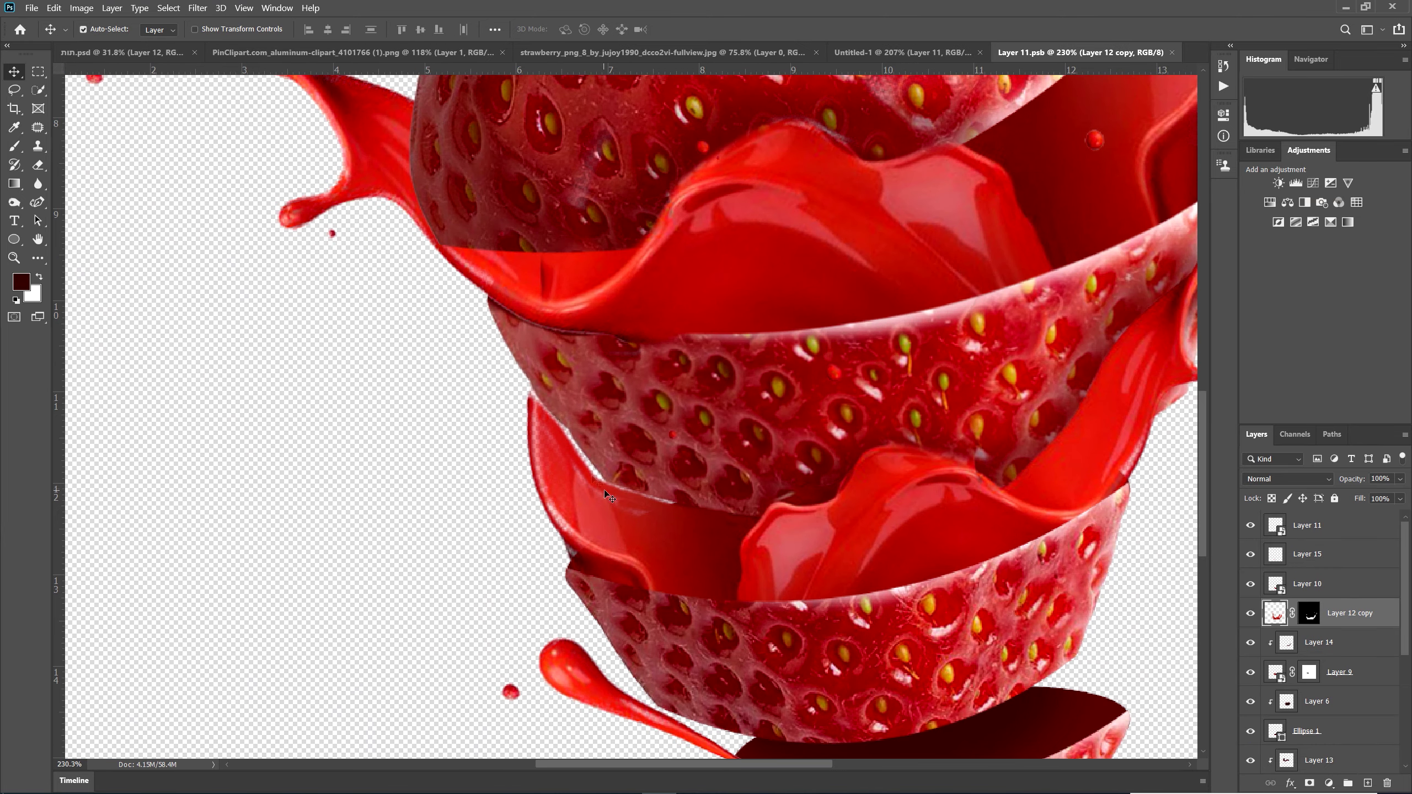
- Paint white on the Layer 12 copy mask with a 45 px brush, then 15 px, filling the juice gap under the middle slice
click(15, 148)
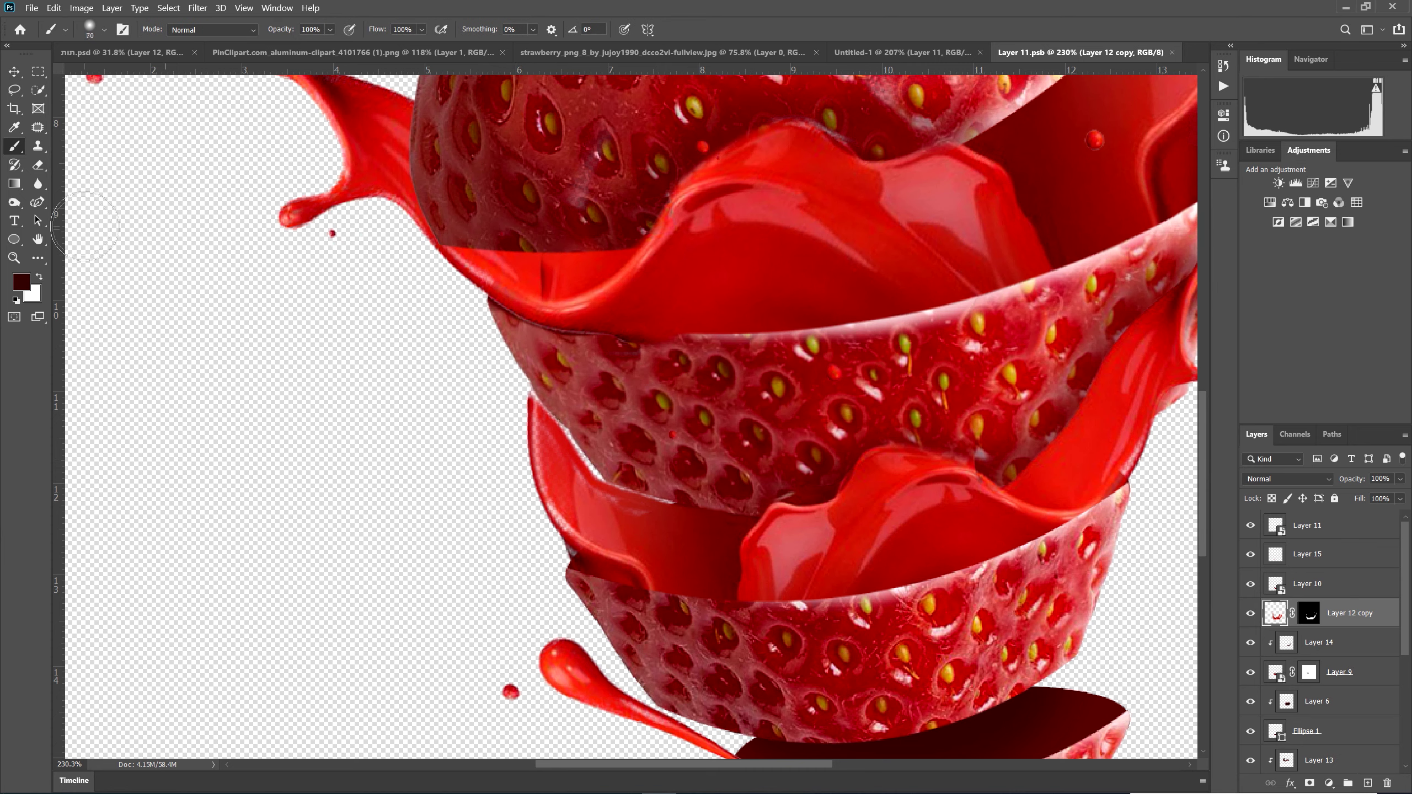
click(39, 276)
key(ctrl+backslash)
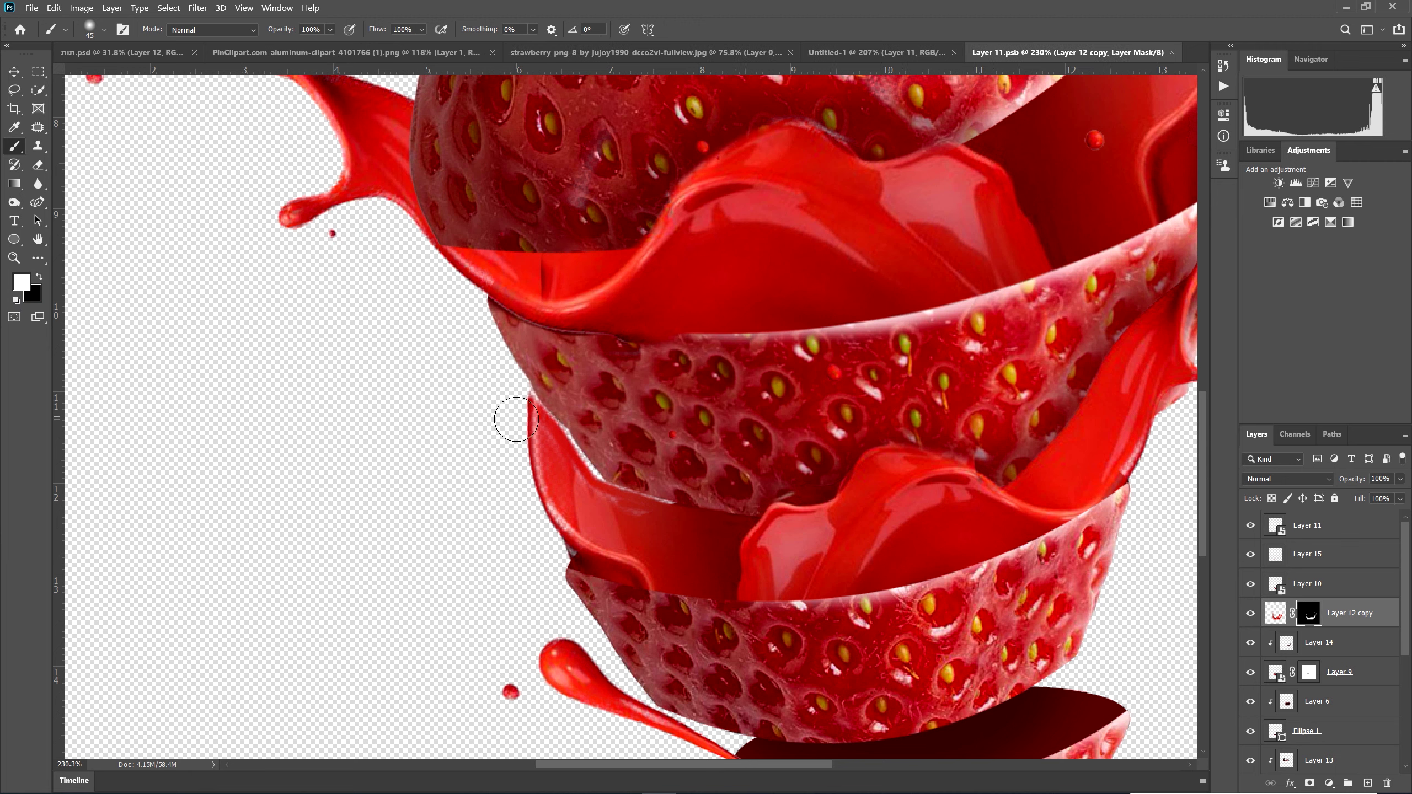
drag(553, 436, 591, 505)
key(bracketleft)
key(bracketleft)
key(bracketleft)
key(bracketleft)
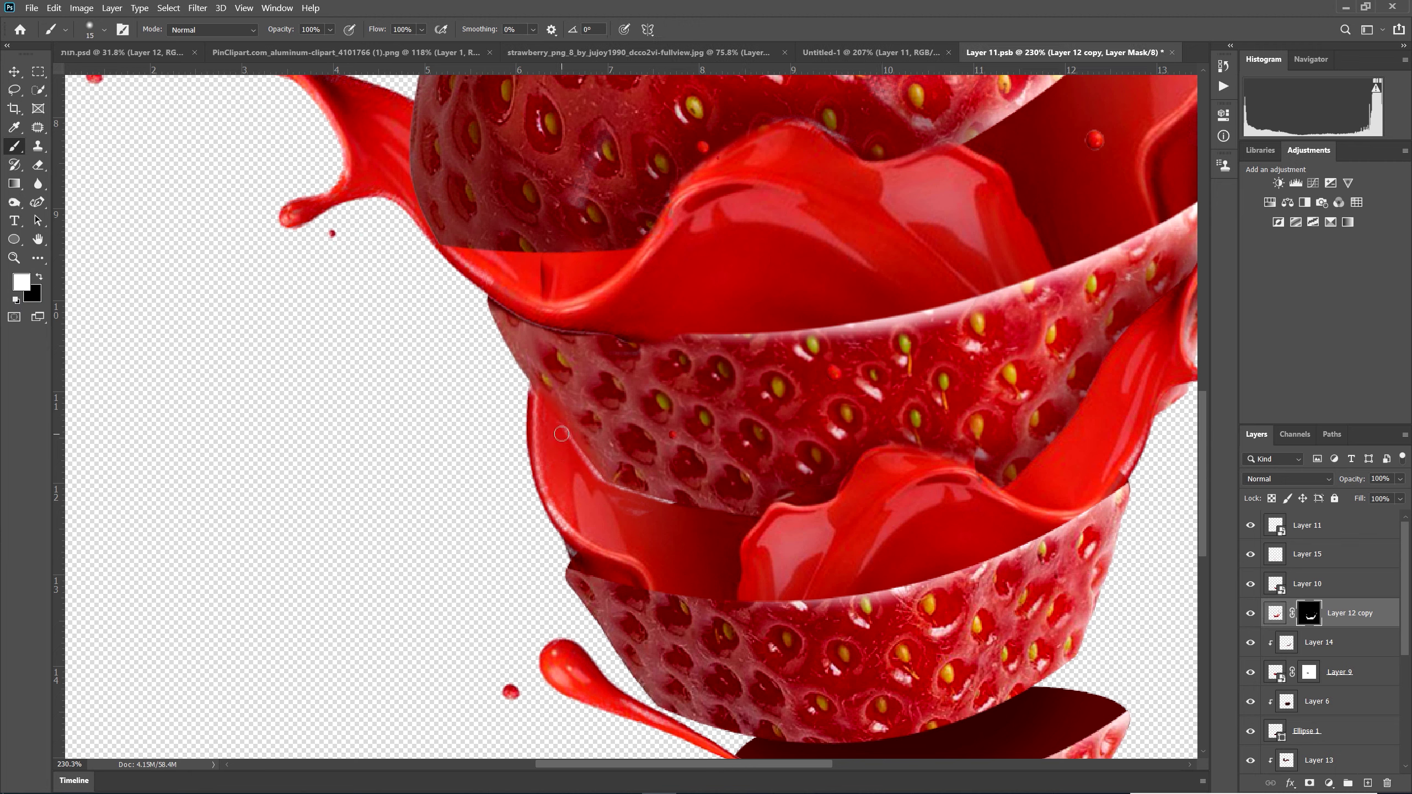
mouse_move(586, 462)
mouse_down()
mouse_move(685, 510)
mouse_move(662, 503)
mouse_up()
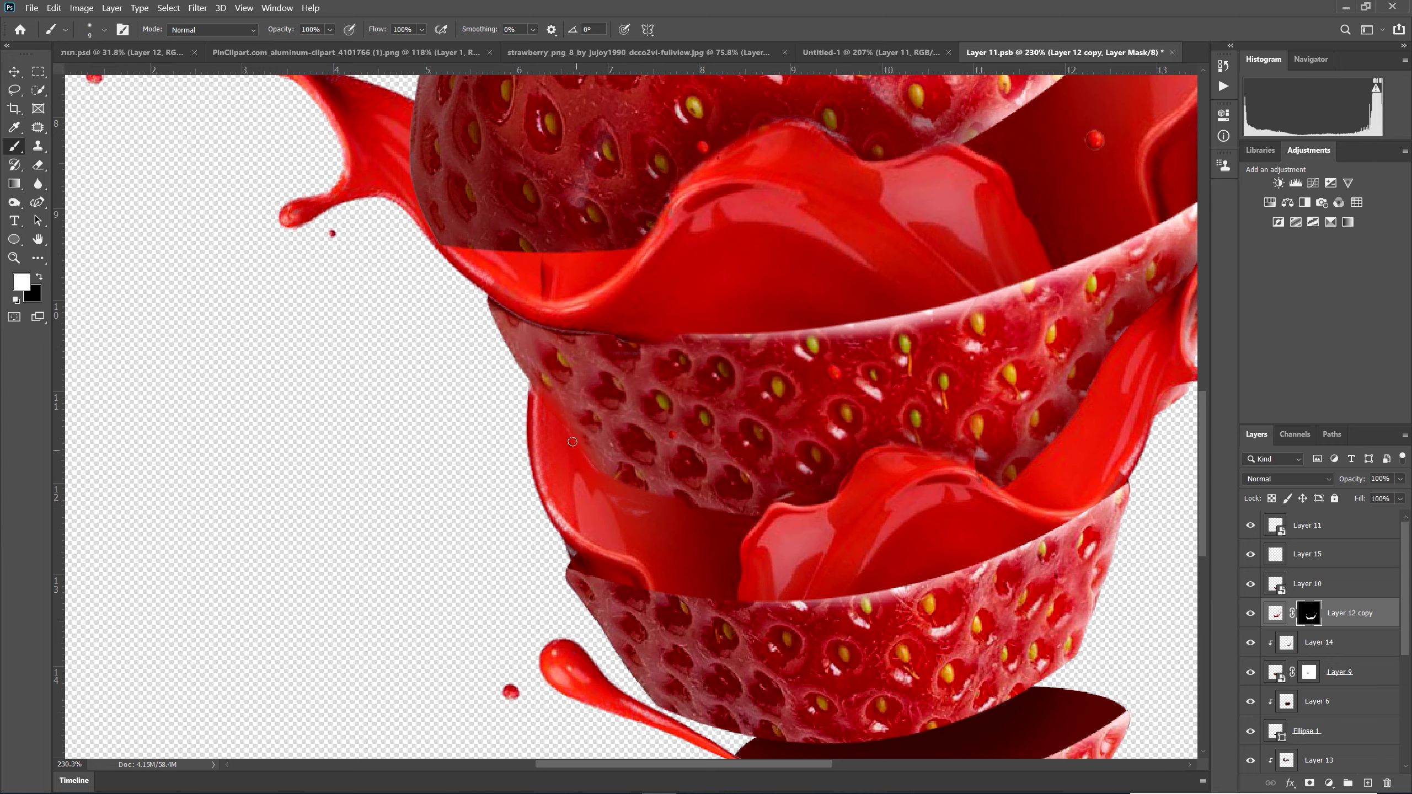
scroll(624, 539, down, 3)
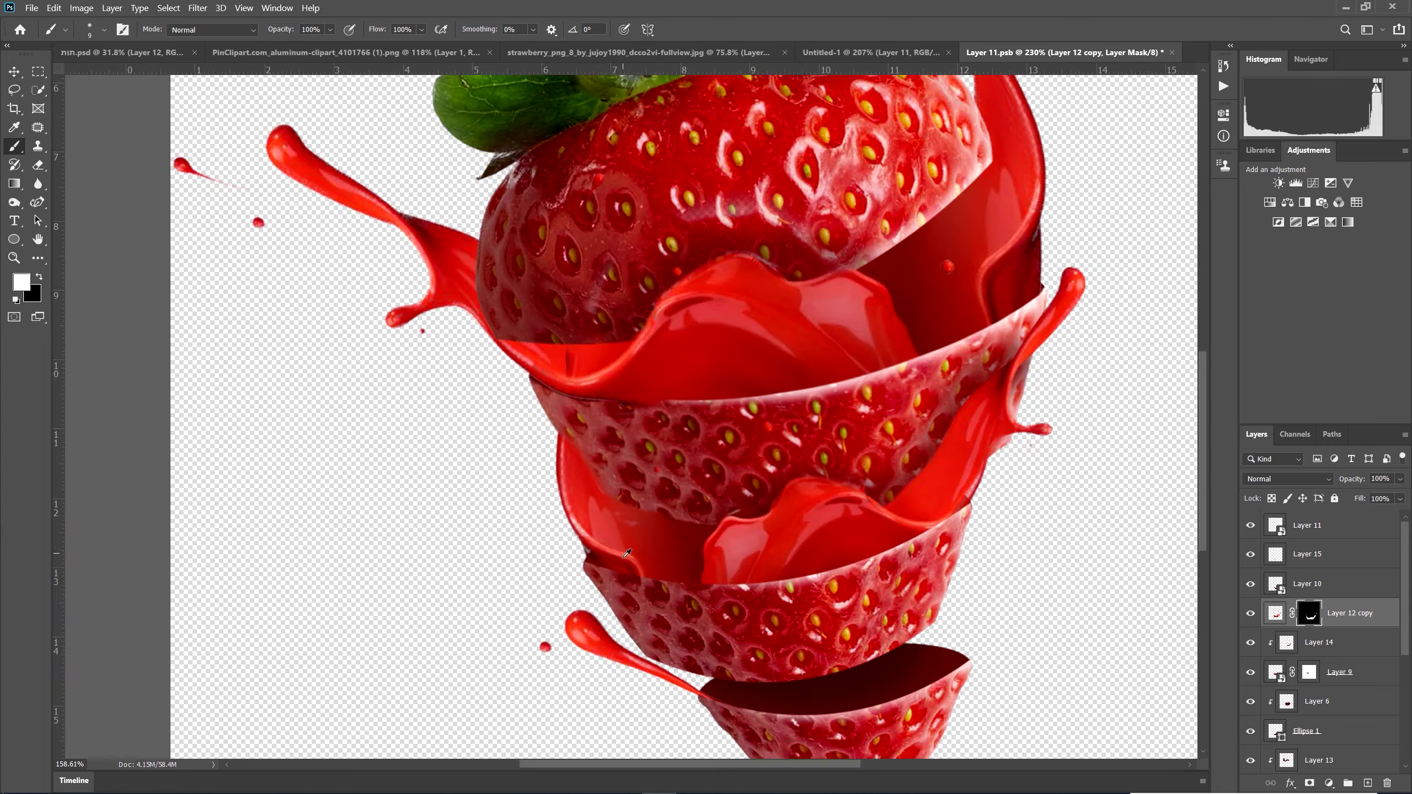
- Save and close the Layer 11 smart object so the filled juice gap updates in Untitled-1
key(ctrl+s)
click(1172, 52)
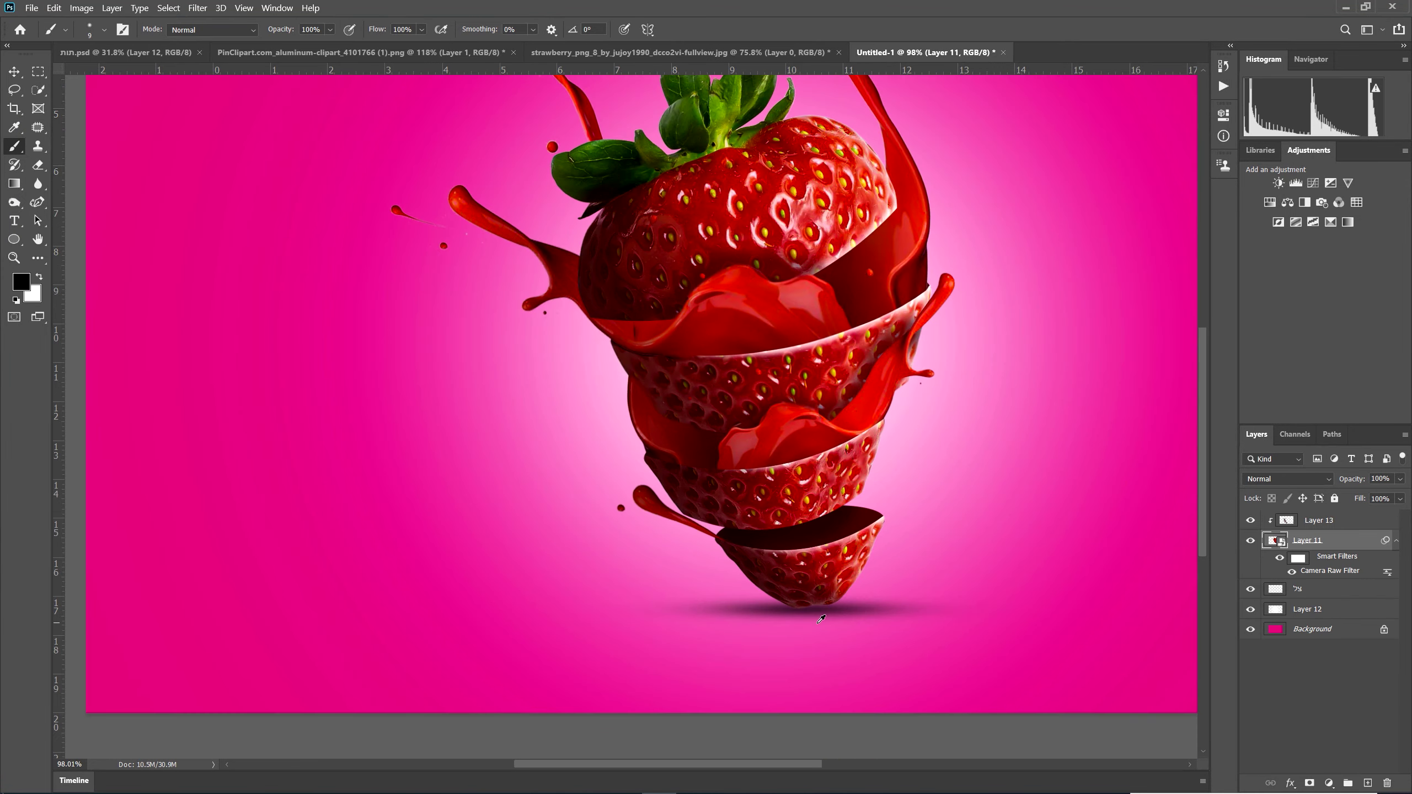
scroll(821, 618, down, 1)
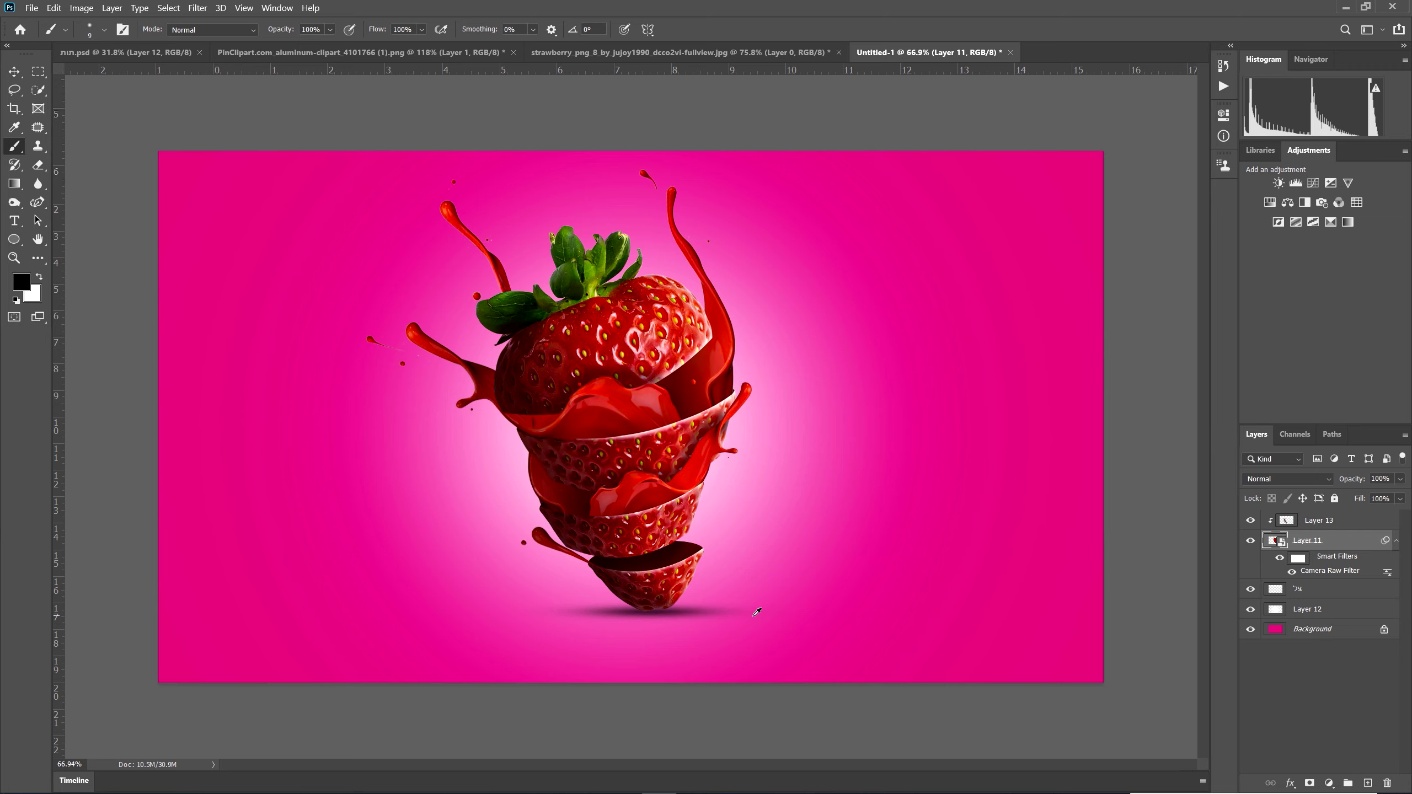
scroll(751, 601, down, 1)
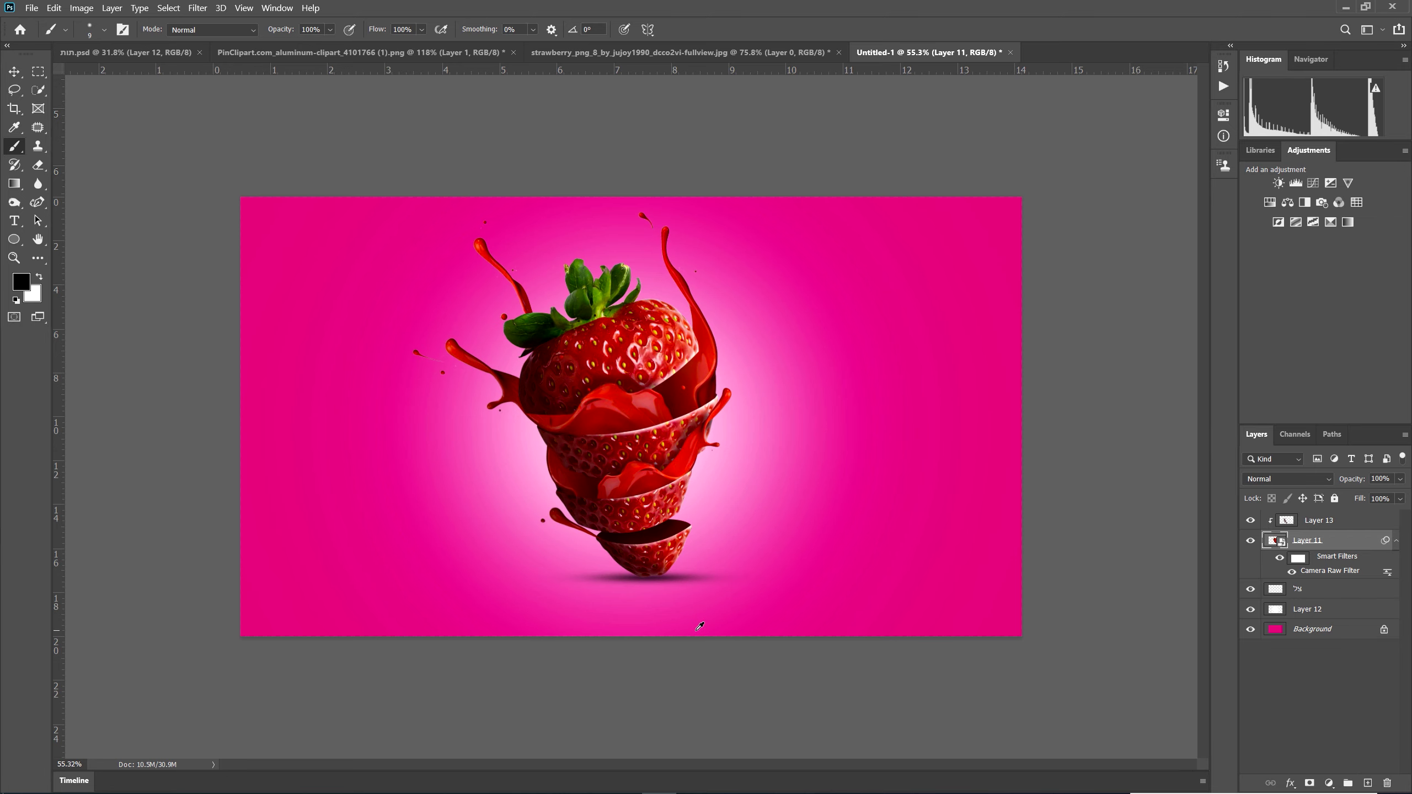